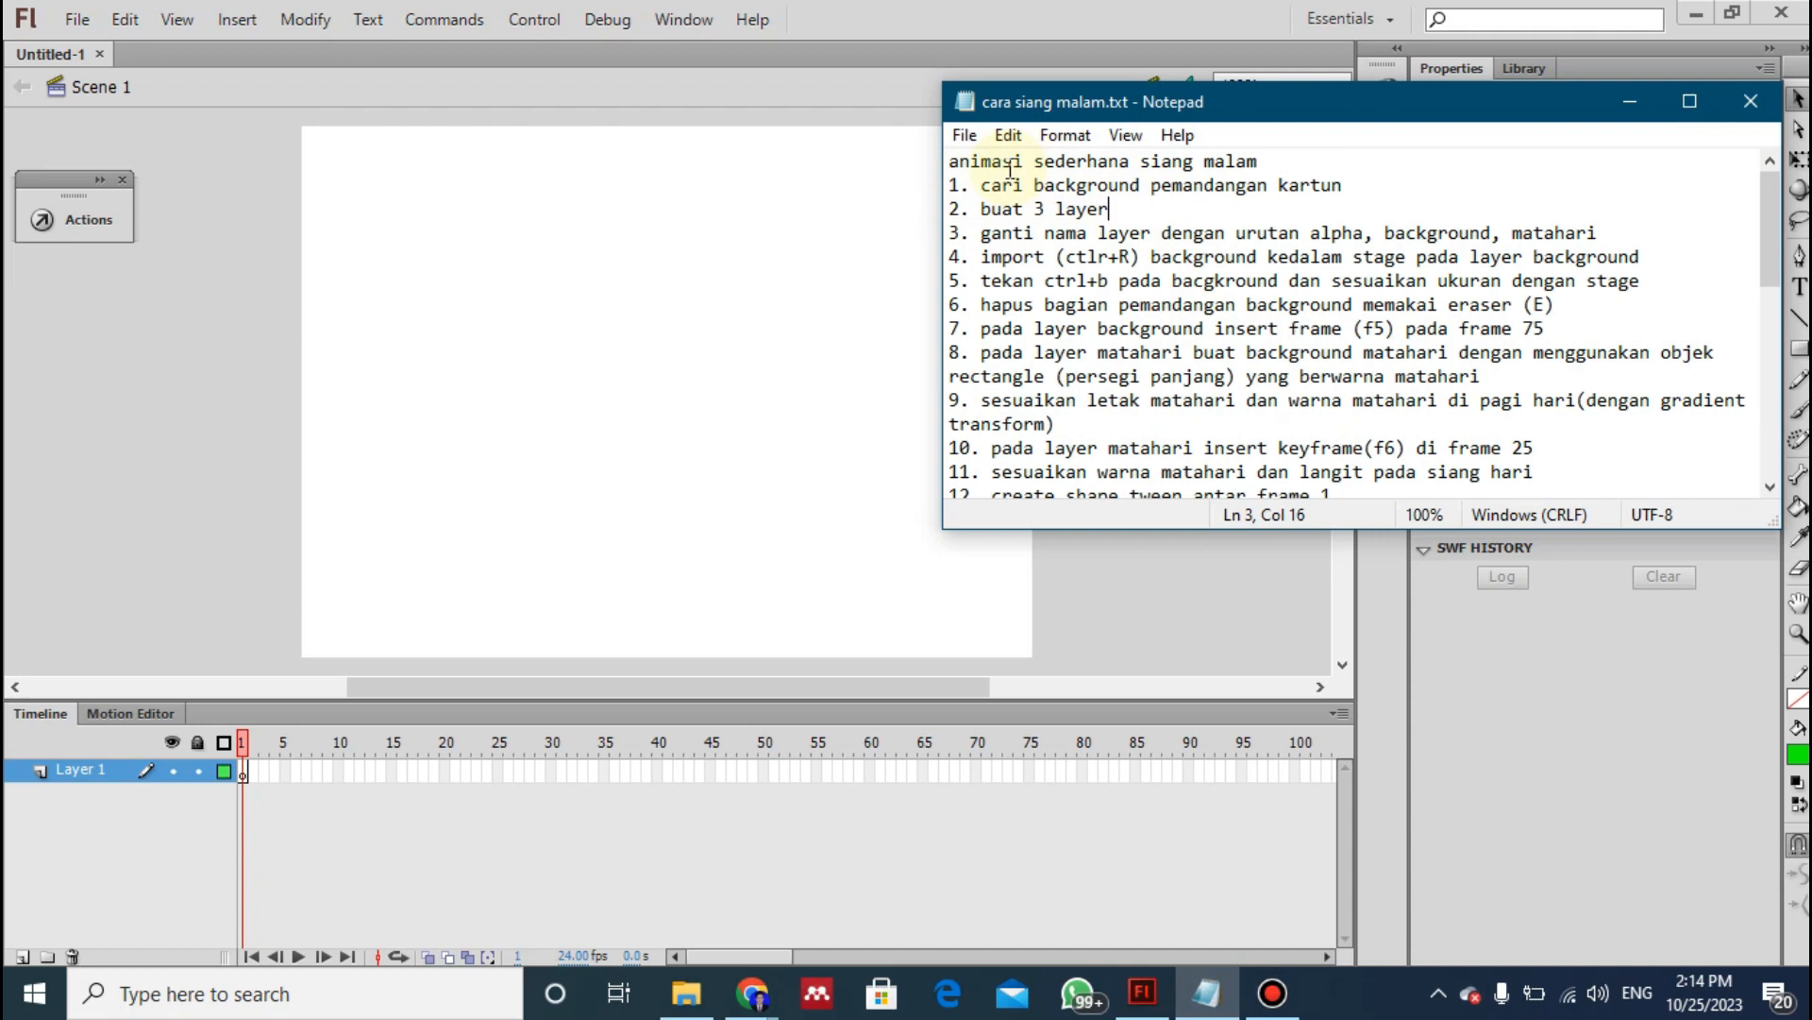
# - Read the numbered day-and-night animation instructions in the cara siang malam.txt notes
pyautogui.click(1213, 164)
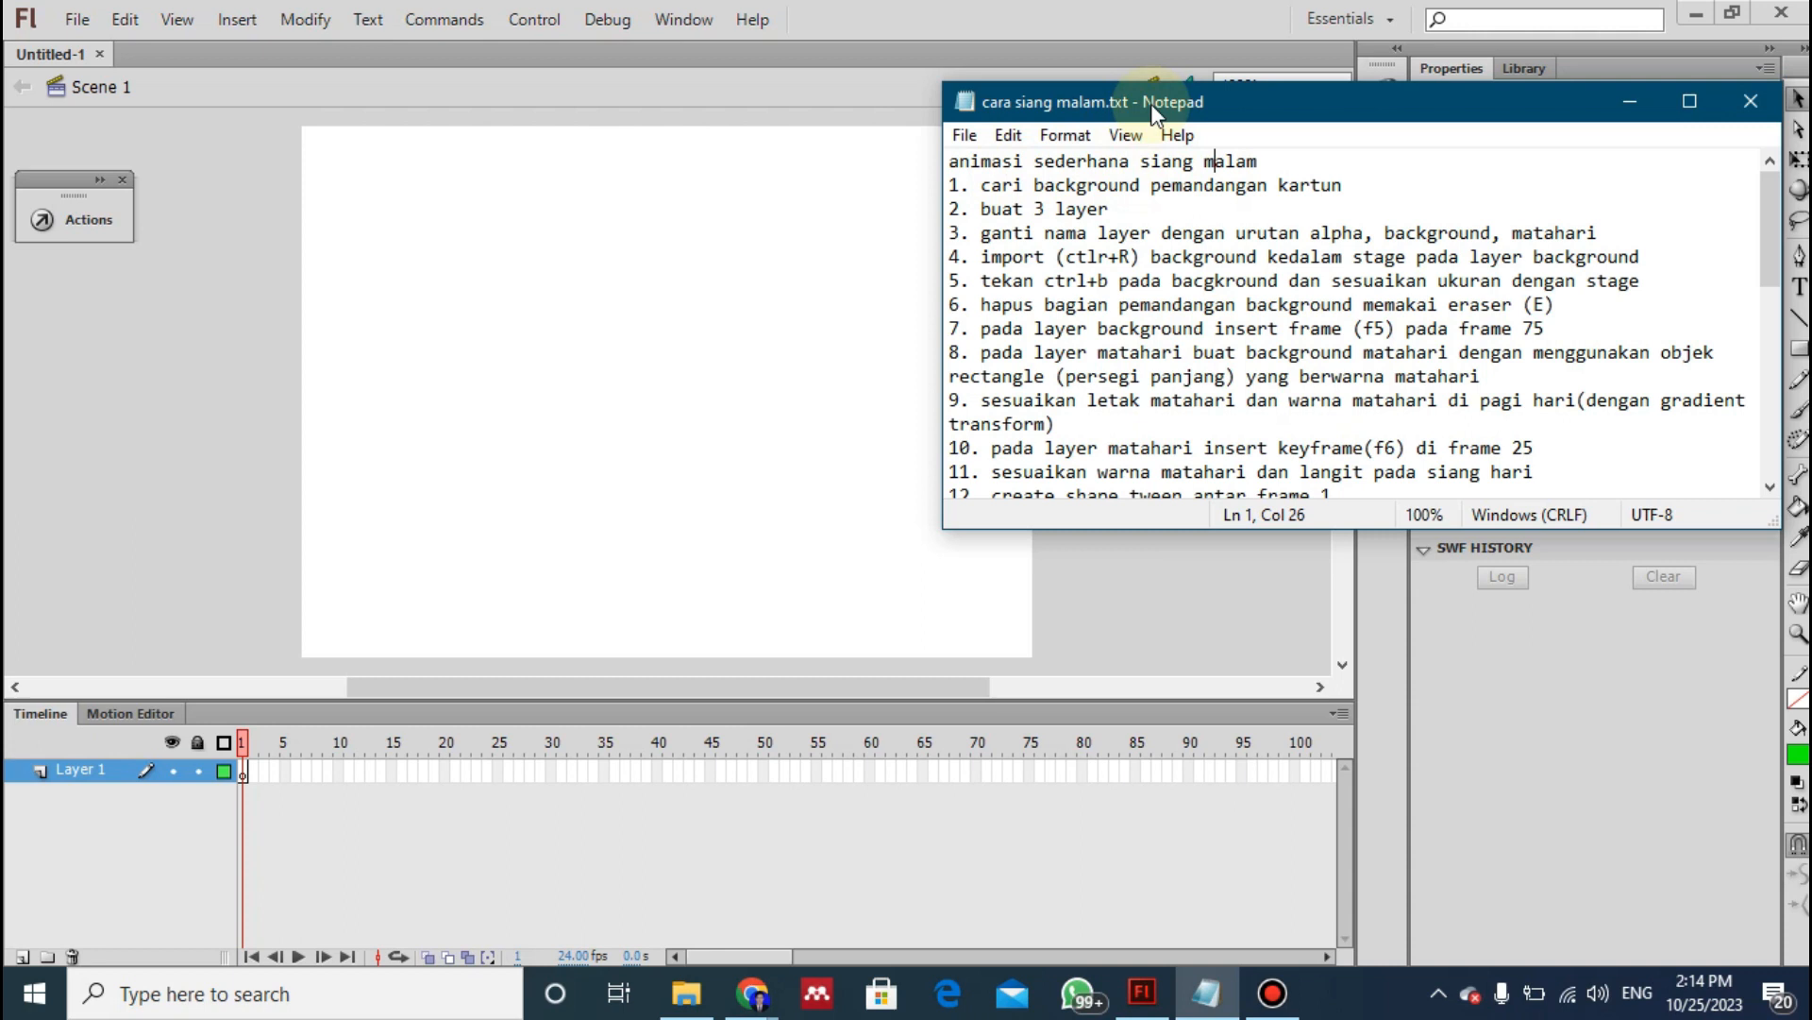
pyautogui.moveTo(1154, 111); pyautogui.dragTo(1172, 208)
pyautogui.click(1137, 285)
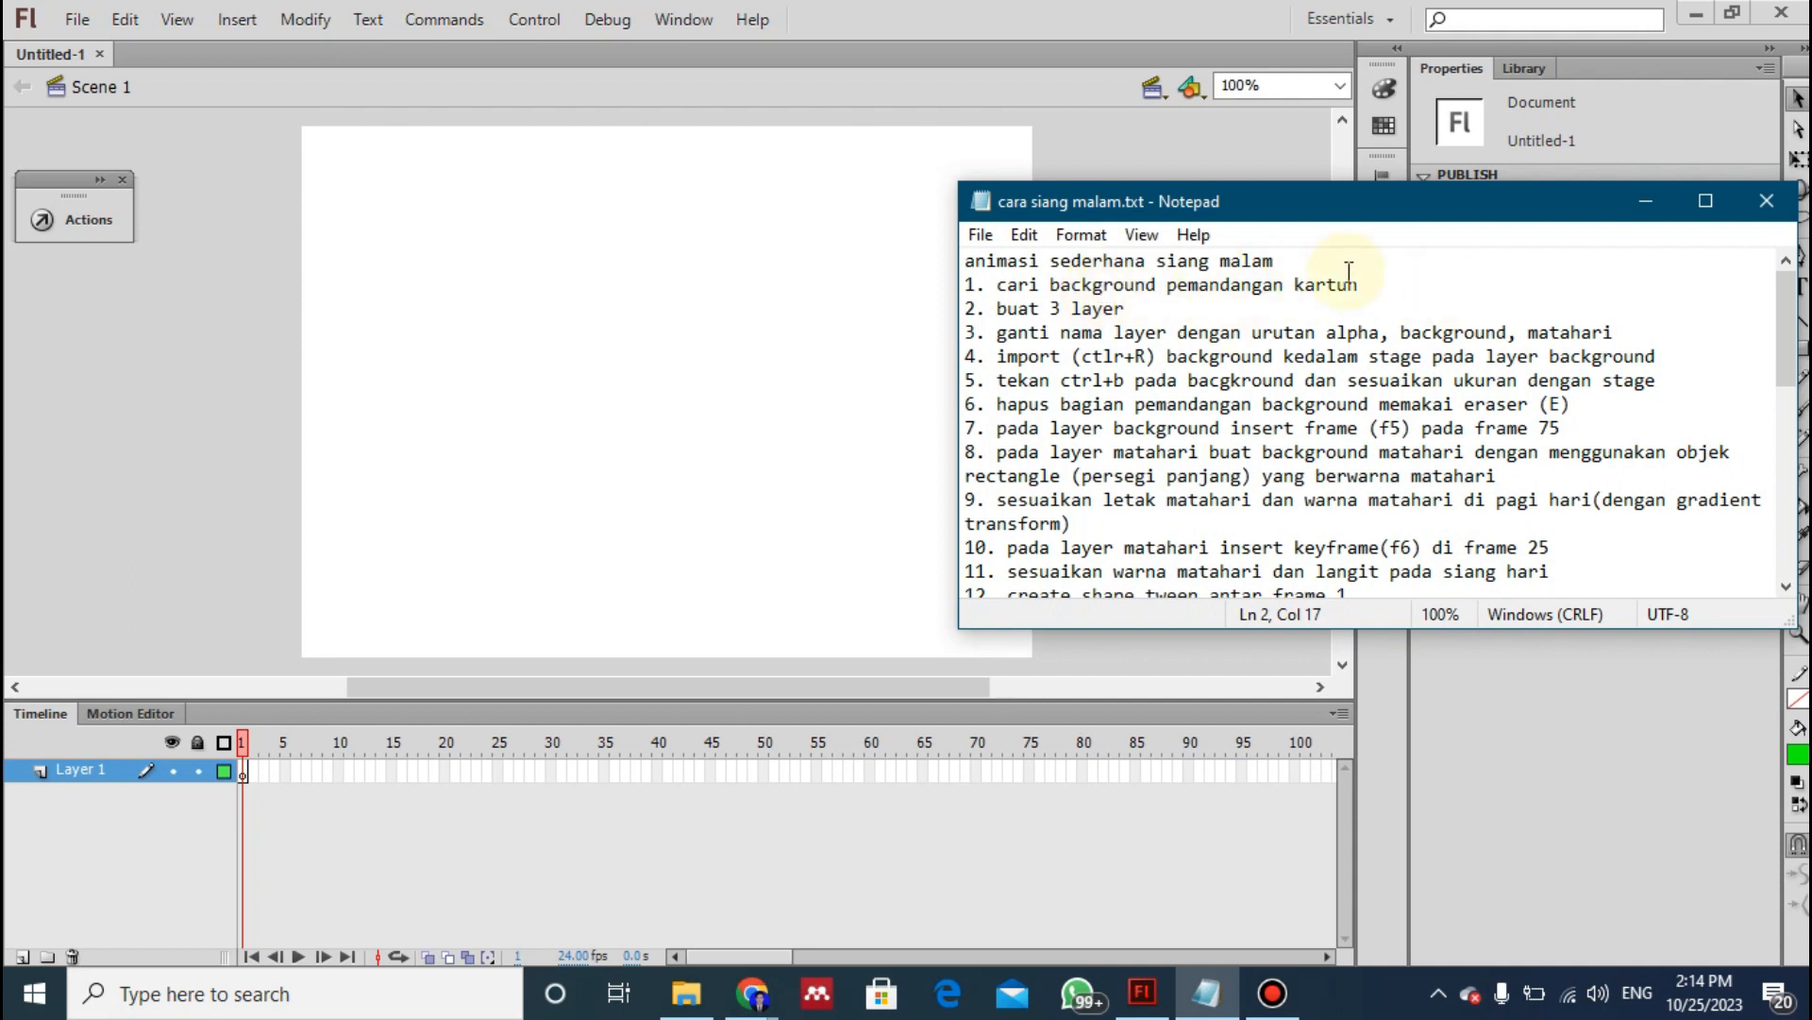
pyautogui.click(1020, 284)
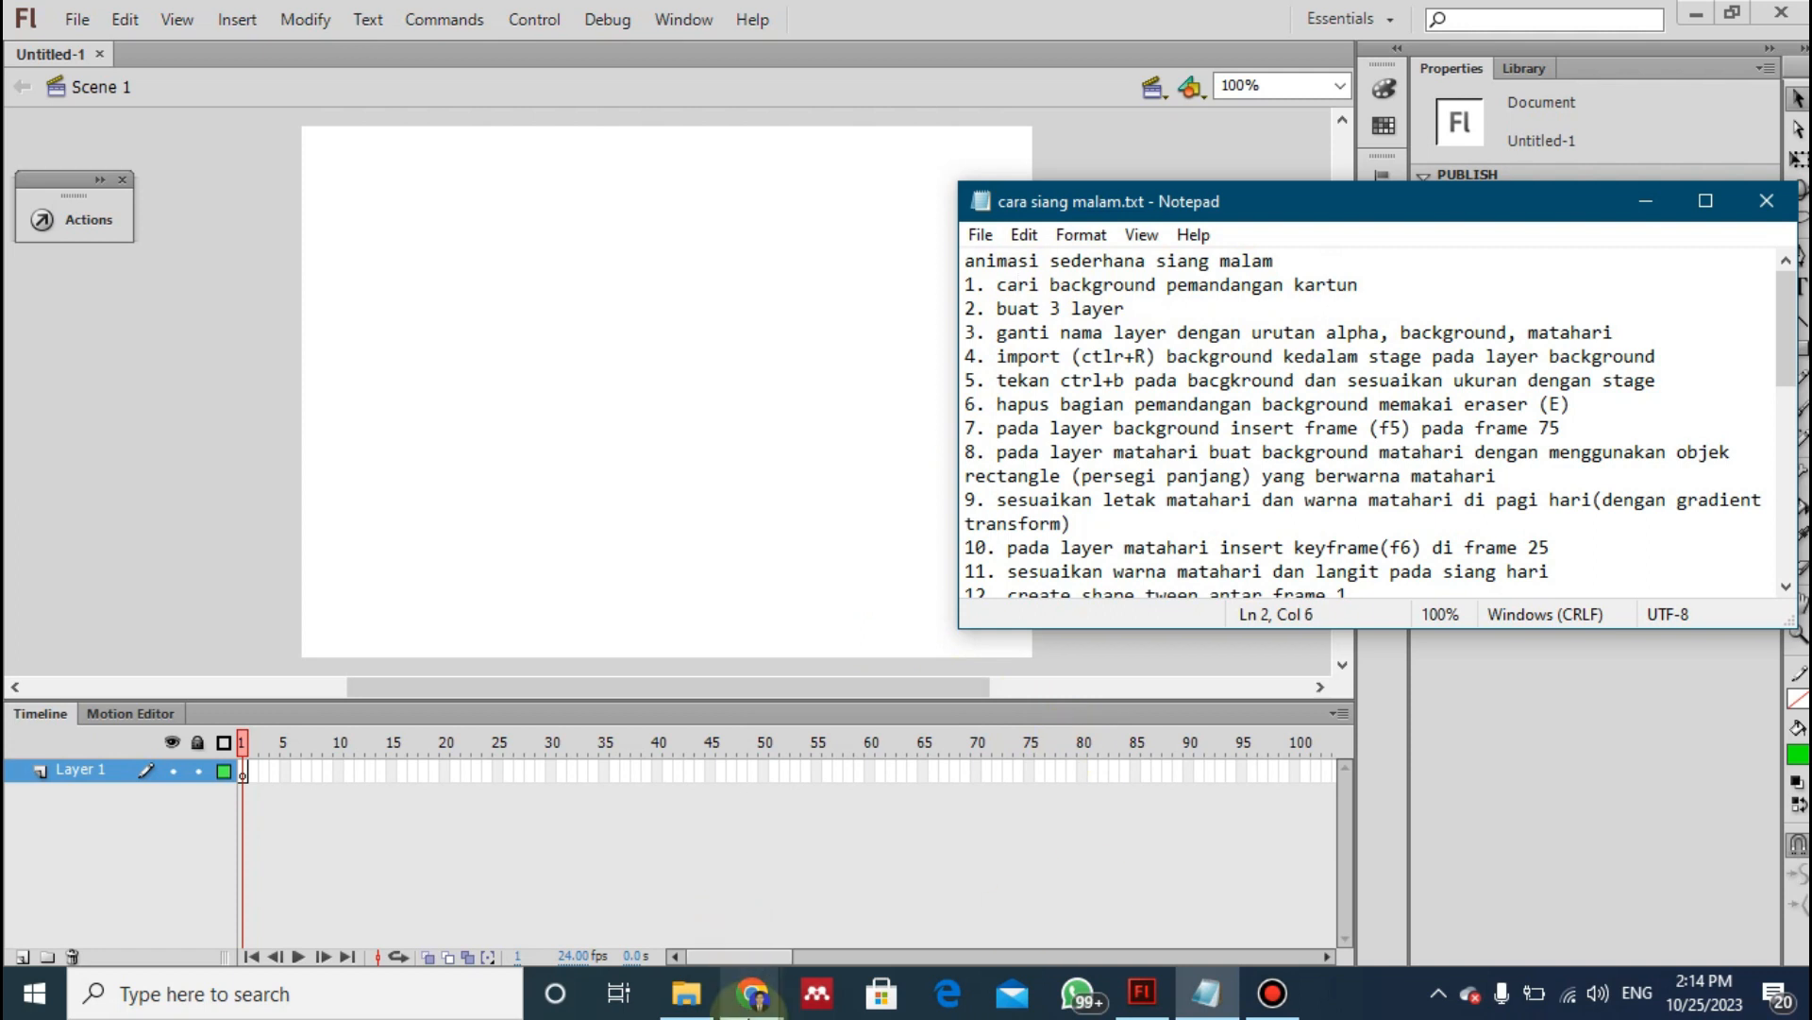
# - Switch to Chrome and search Google Images for "animasi pemandangan kartun"
pyautogui.click(753, 991)
pyautogui.click(947, 866)
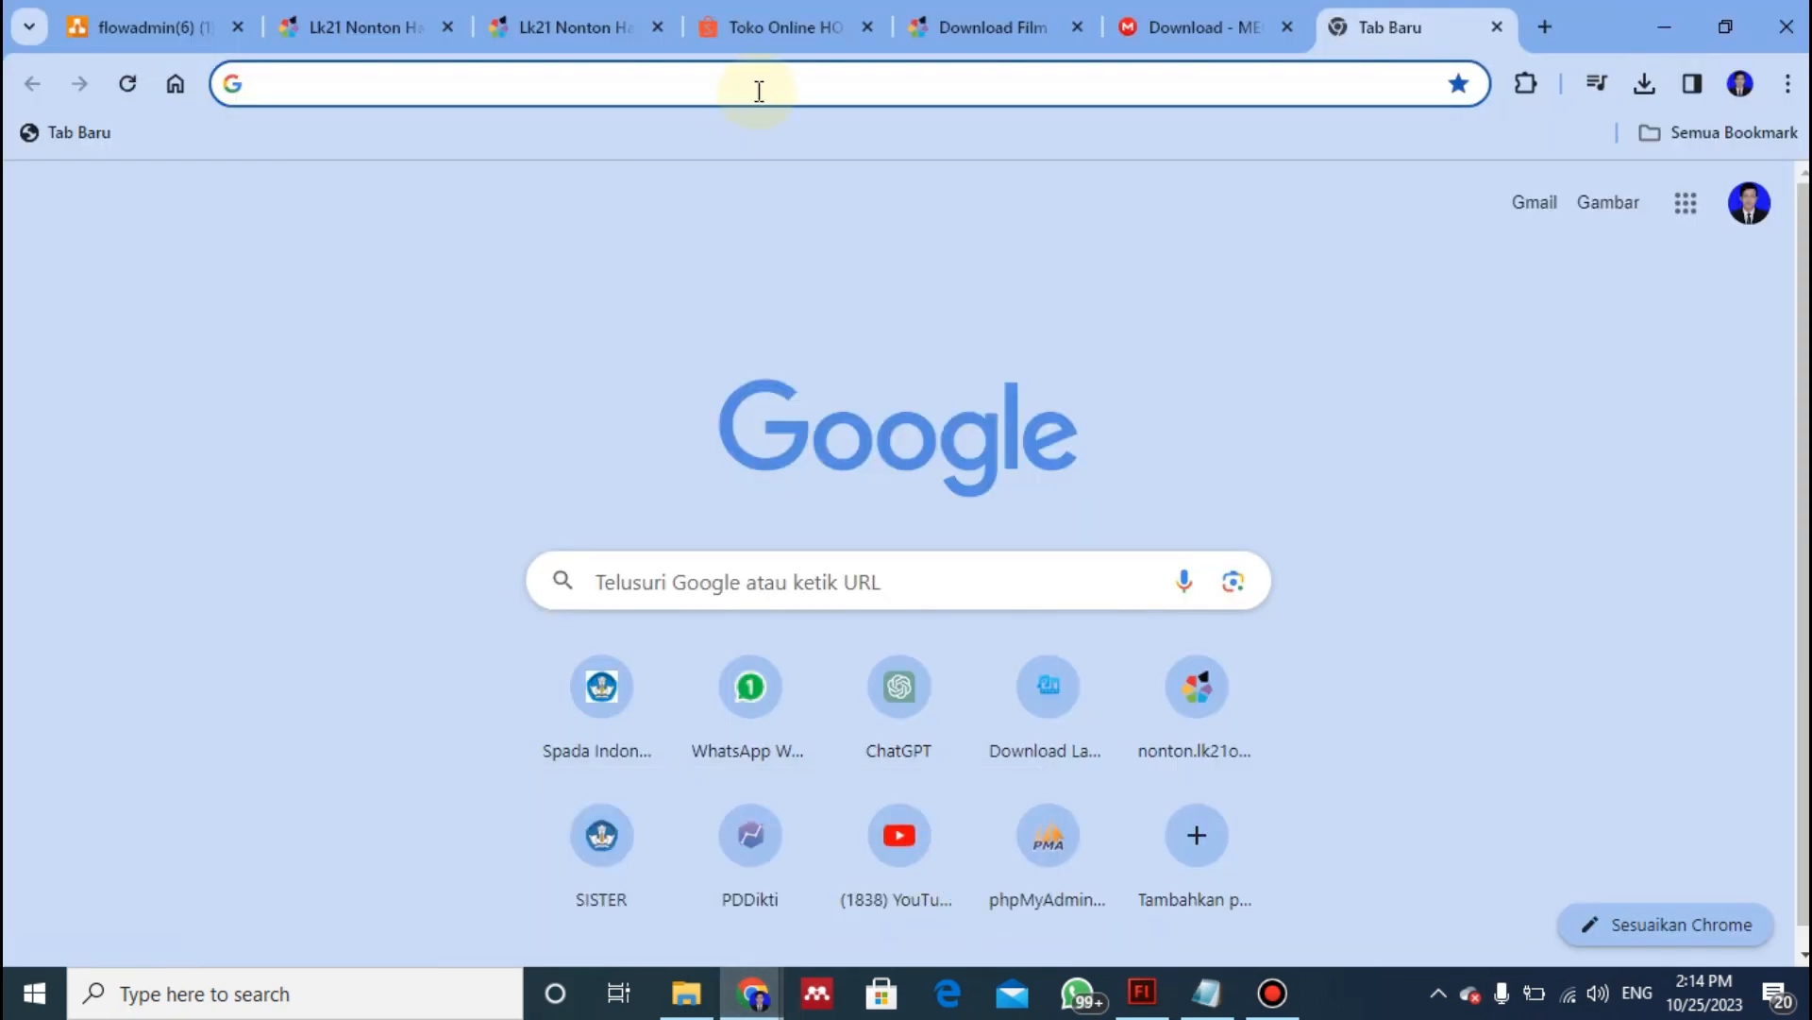
pyautogui.click(763, 91)
pyautogui.write('animasi pemanda')
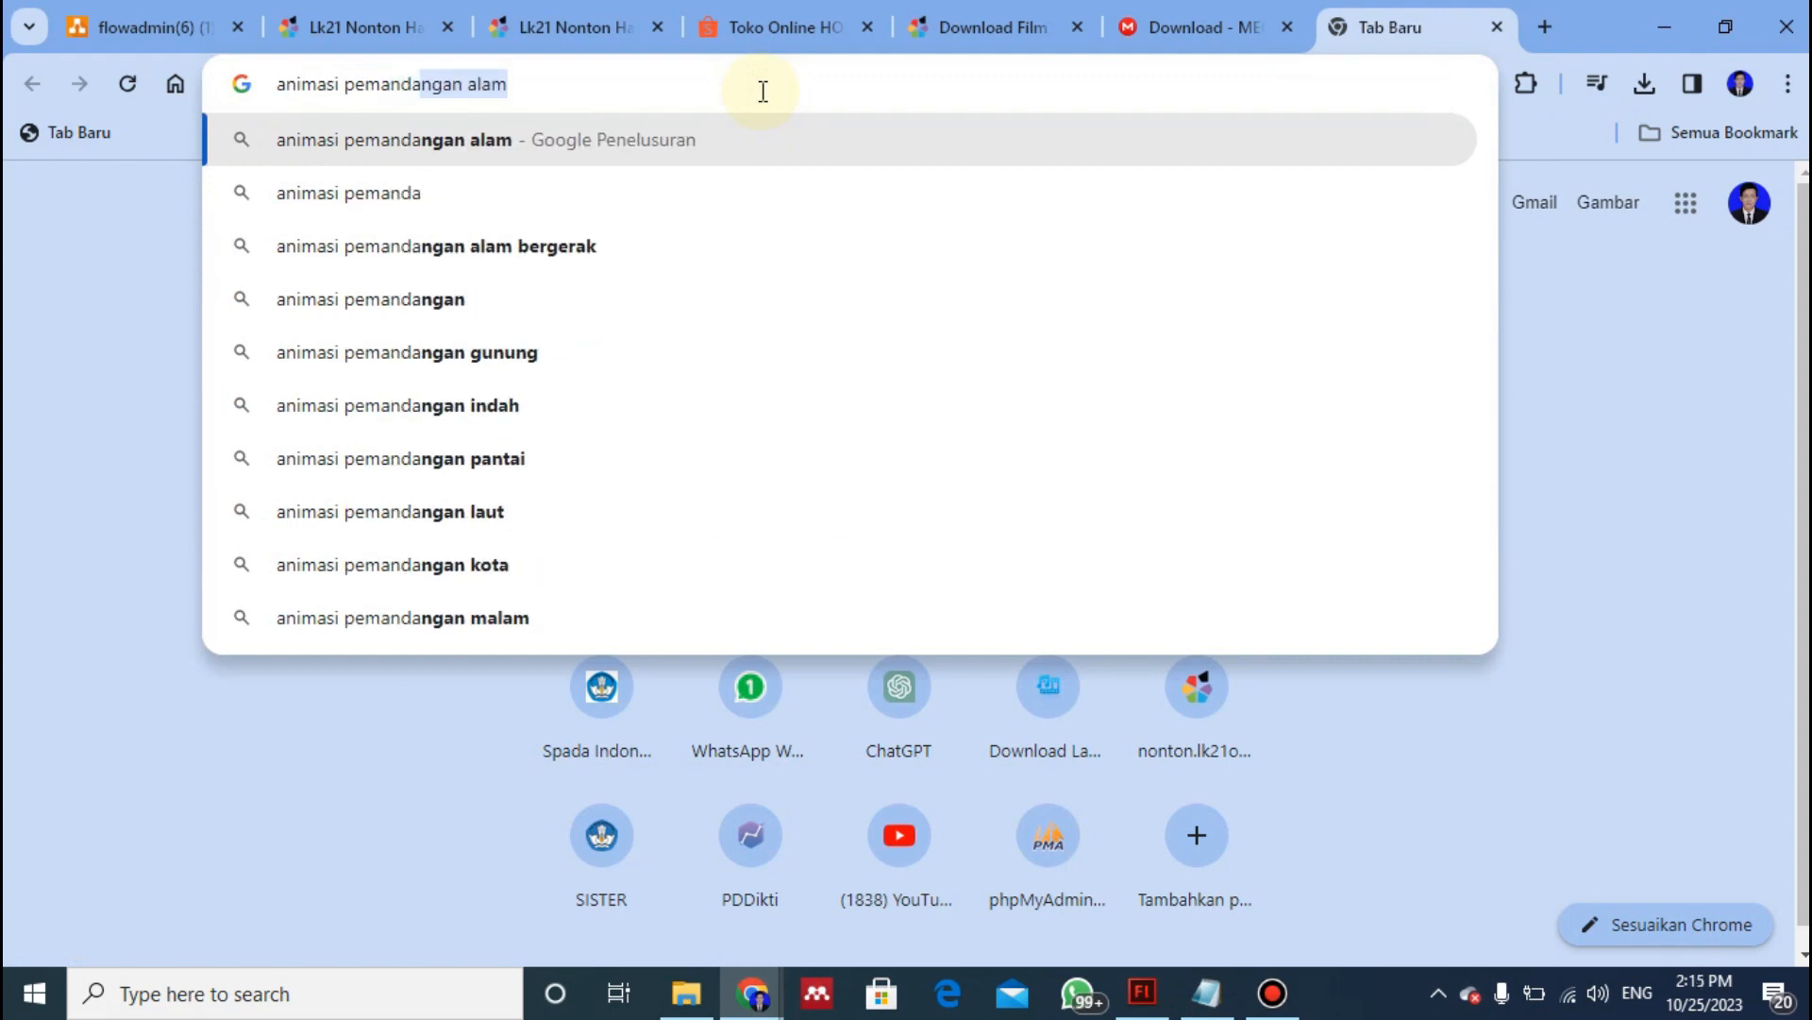
pyautogui.press('Right')
pyautogui.press('BackSpace')
pyautogui.press('BackSpace')
pyautogui.press('BackSpace')
pyautogui.press('BackSpace')
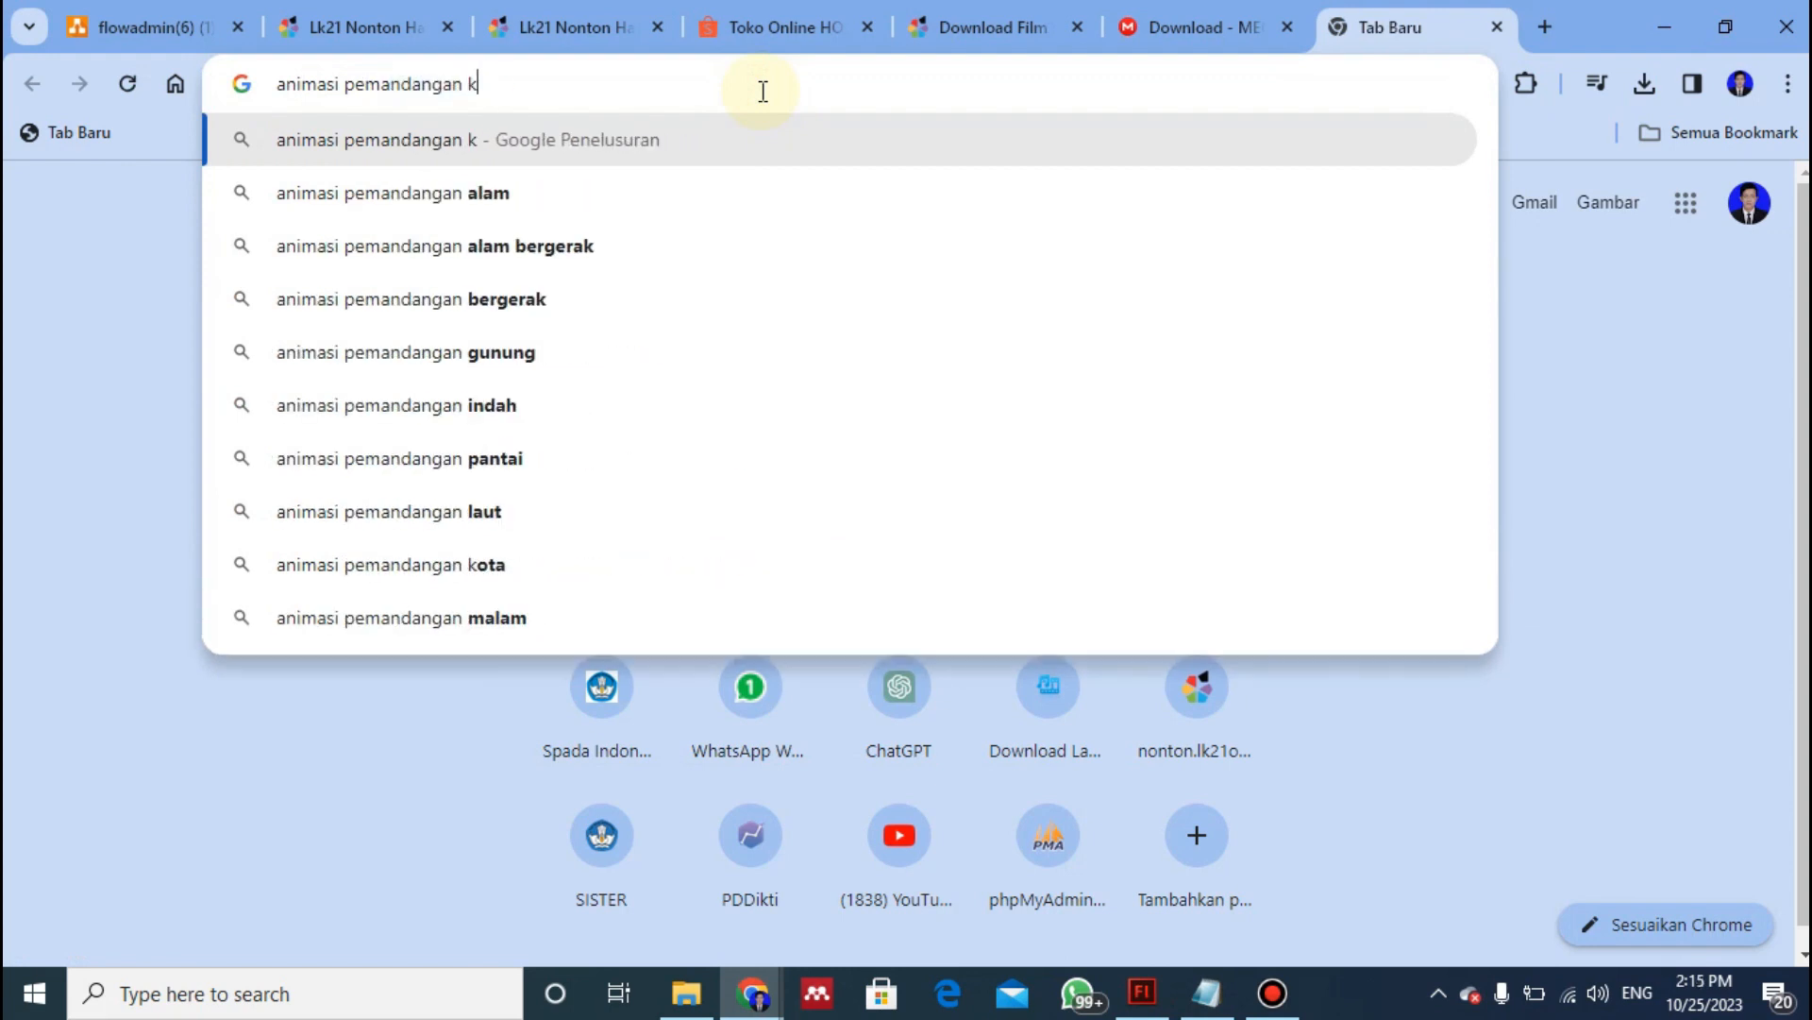
pyautogui.write('kartun')
pyautogui.press('Return')
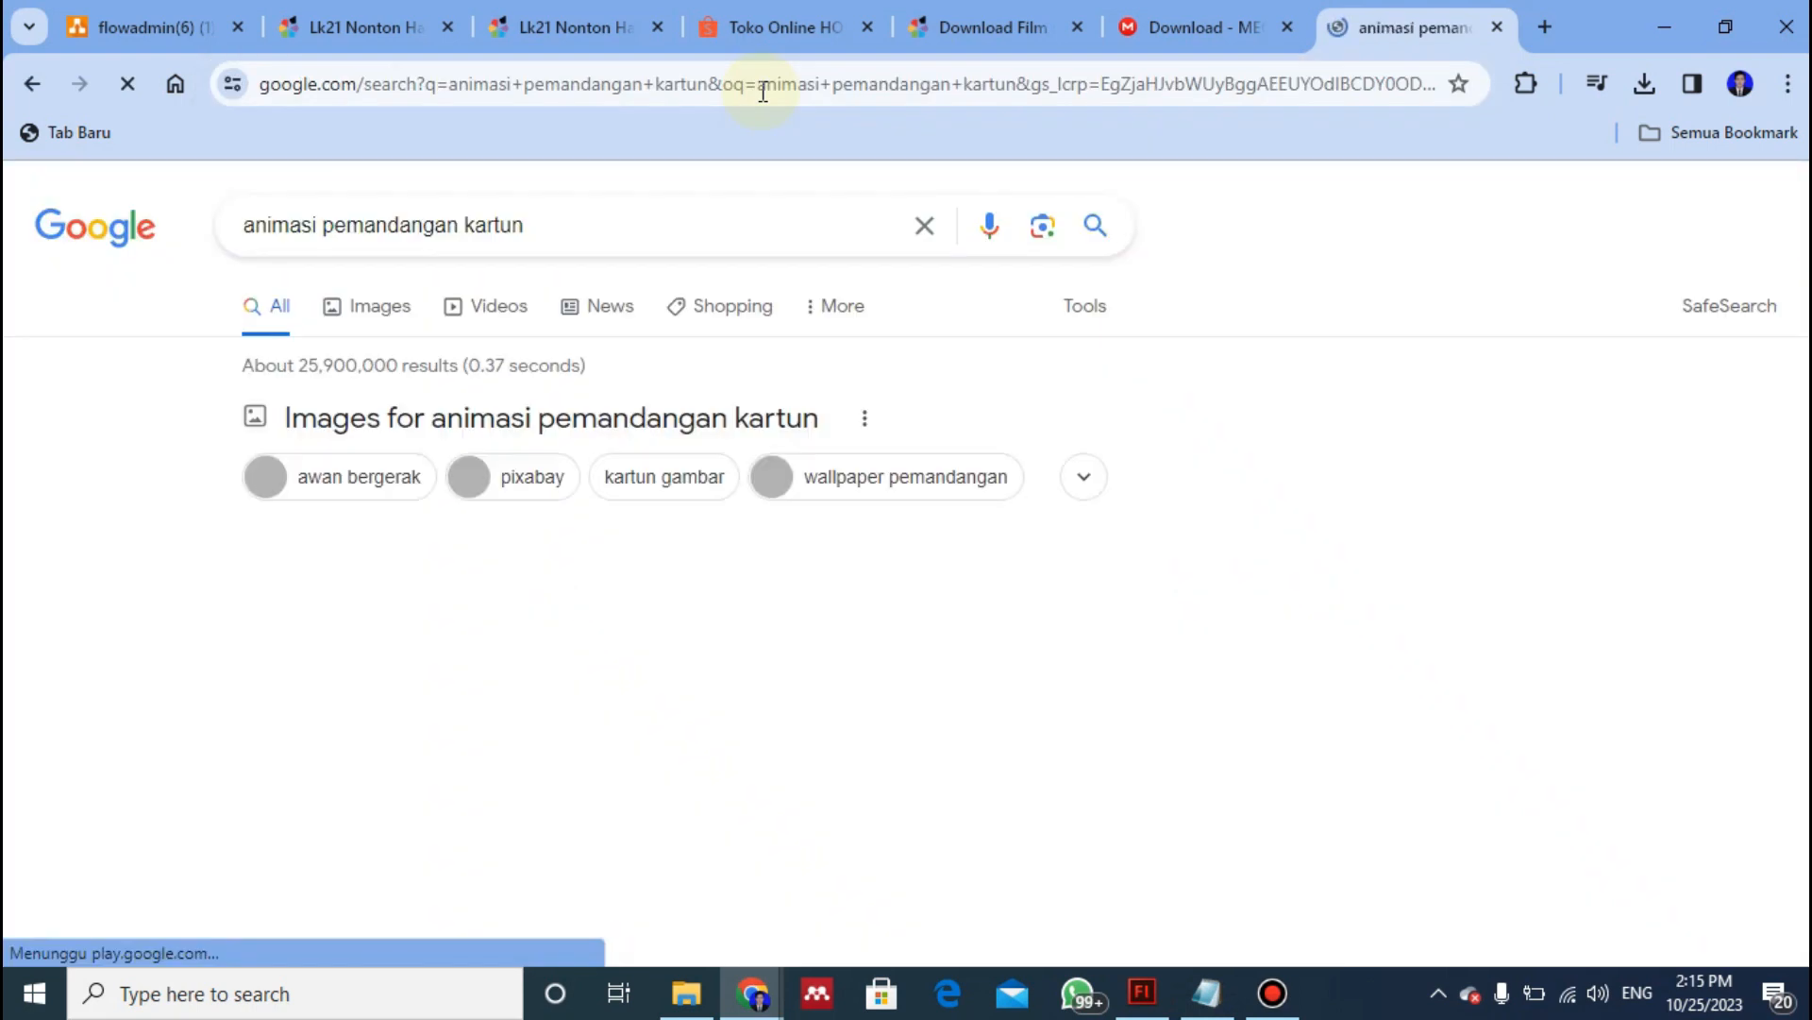
pyautogui.click(358, 306)
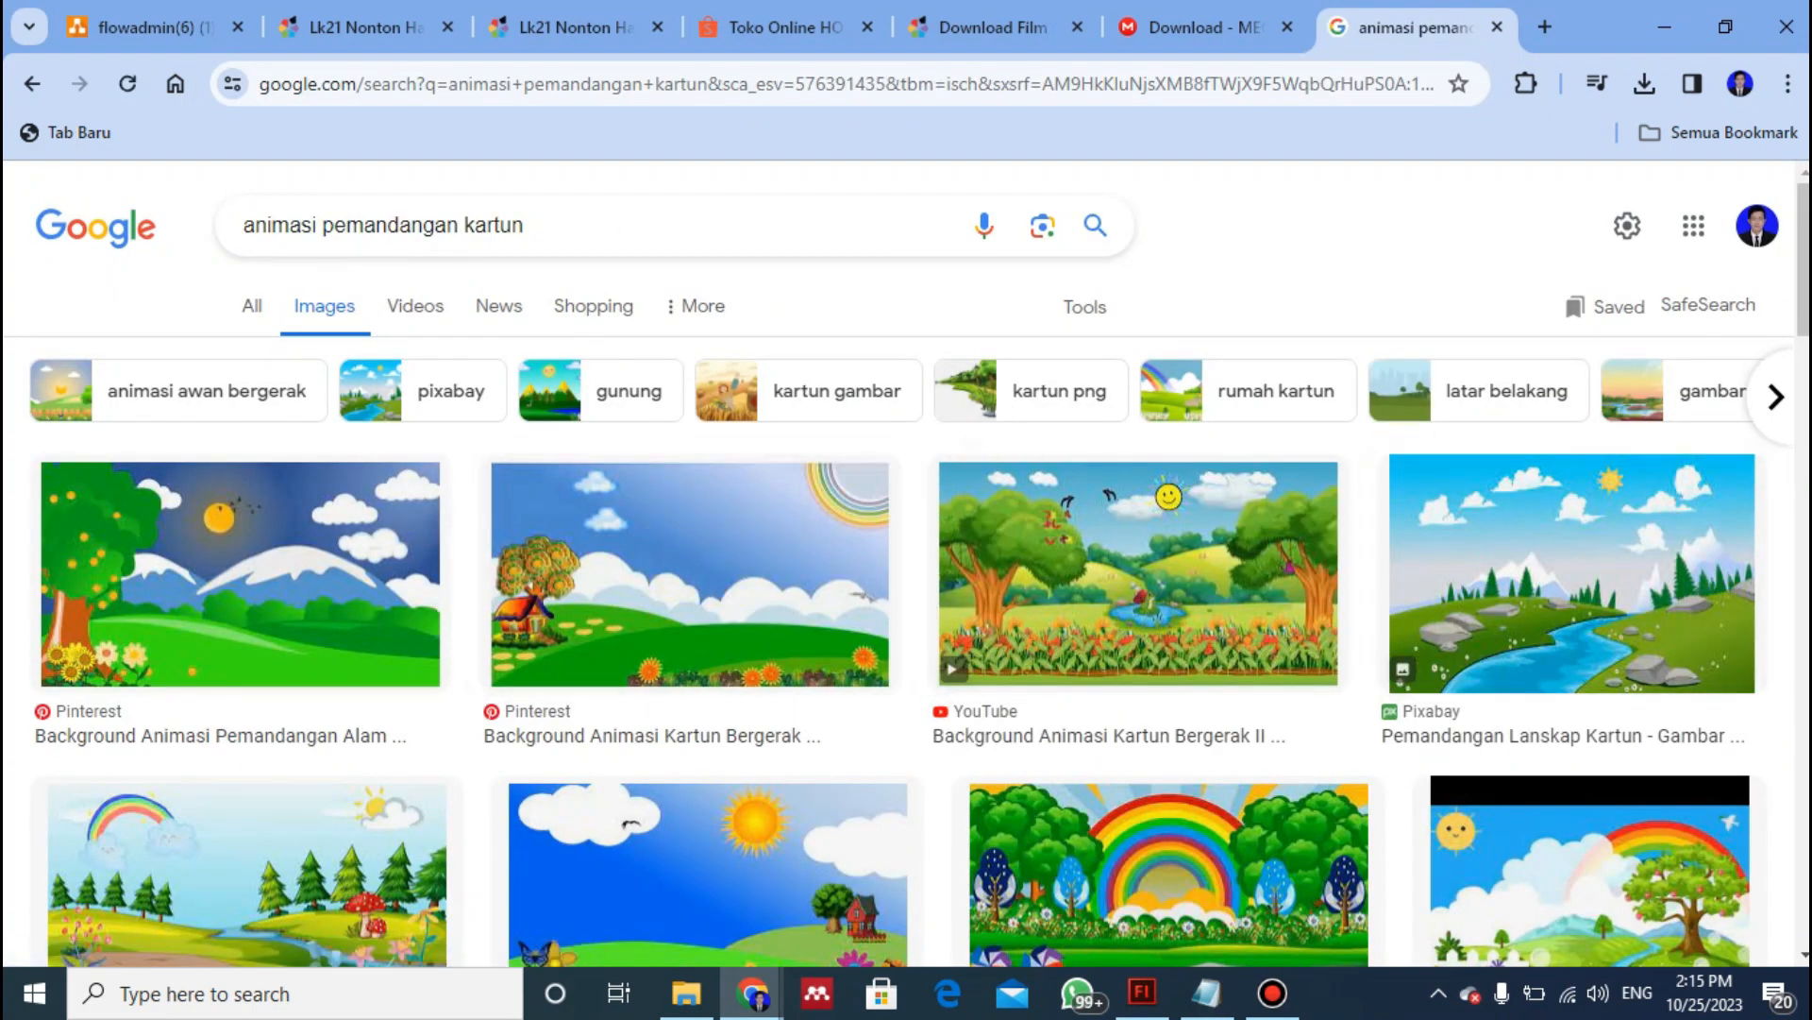
# - Browse the image results and open the Pinterest cartoon landscape with a small house, green hills and rainbow
pyautogui.scroll(-3, 1266, 384)
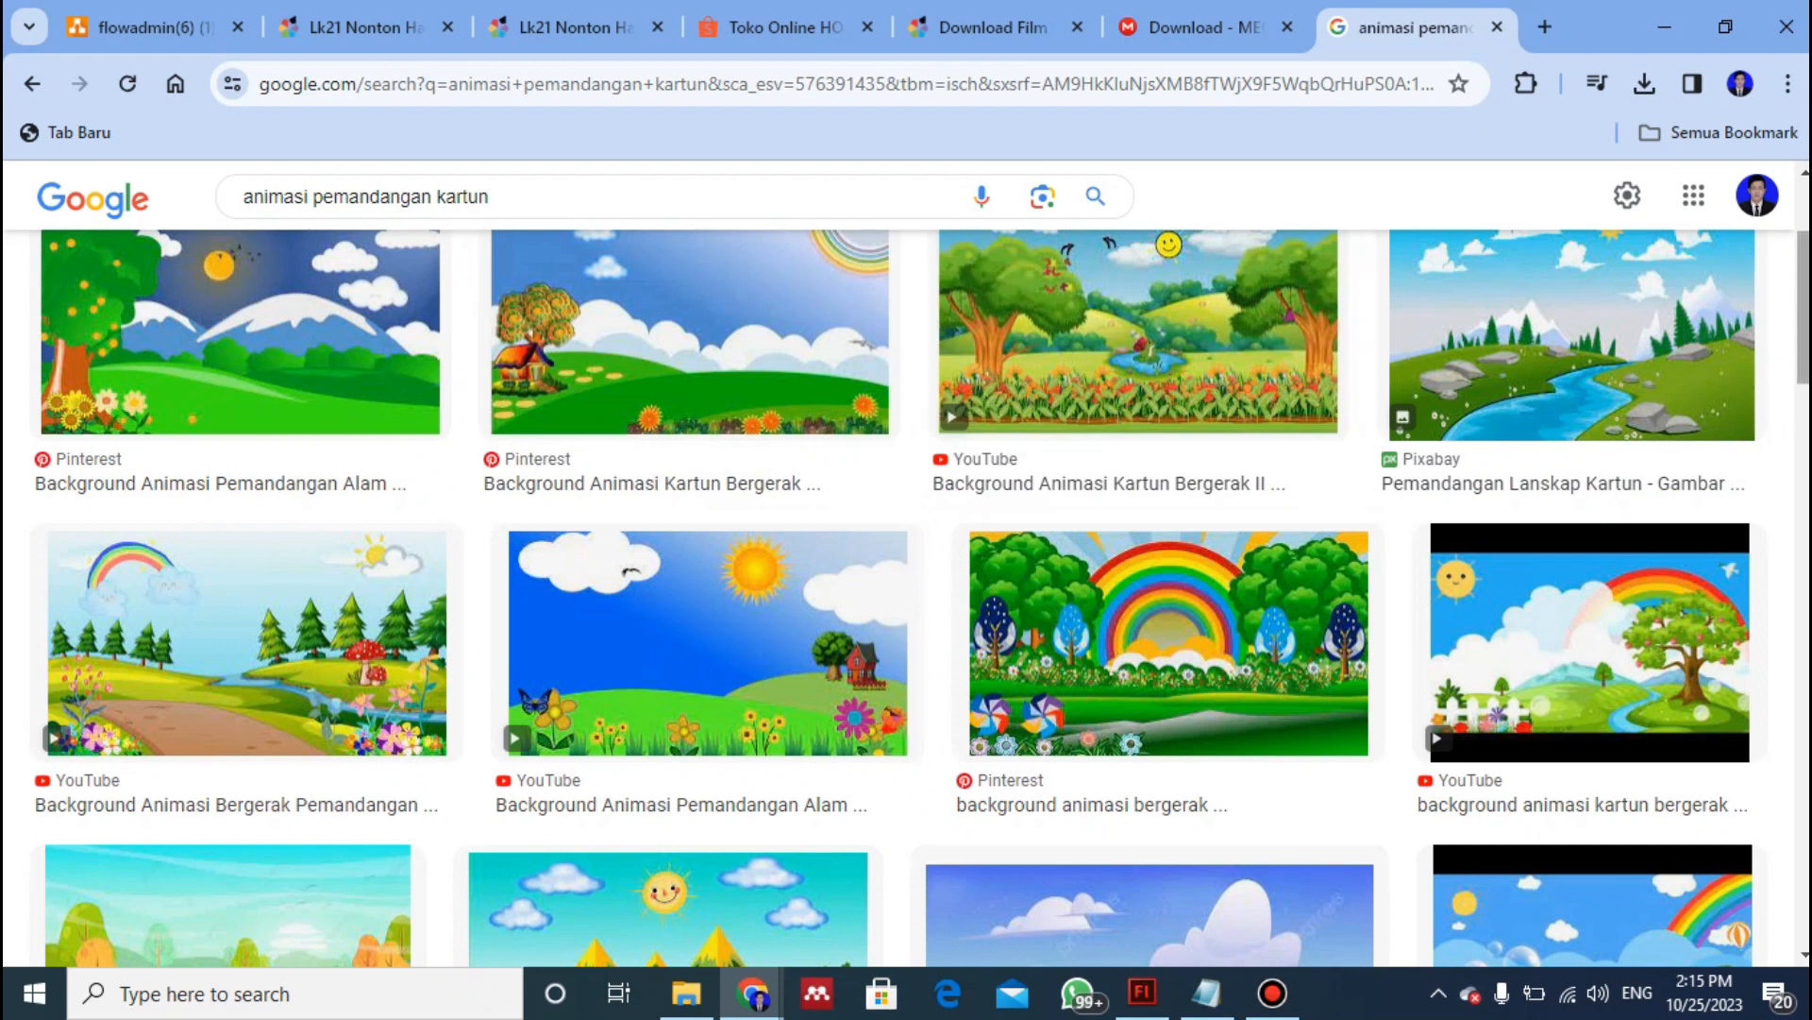
pyautogui.scroll(3, 907, 595)
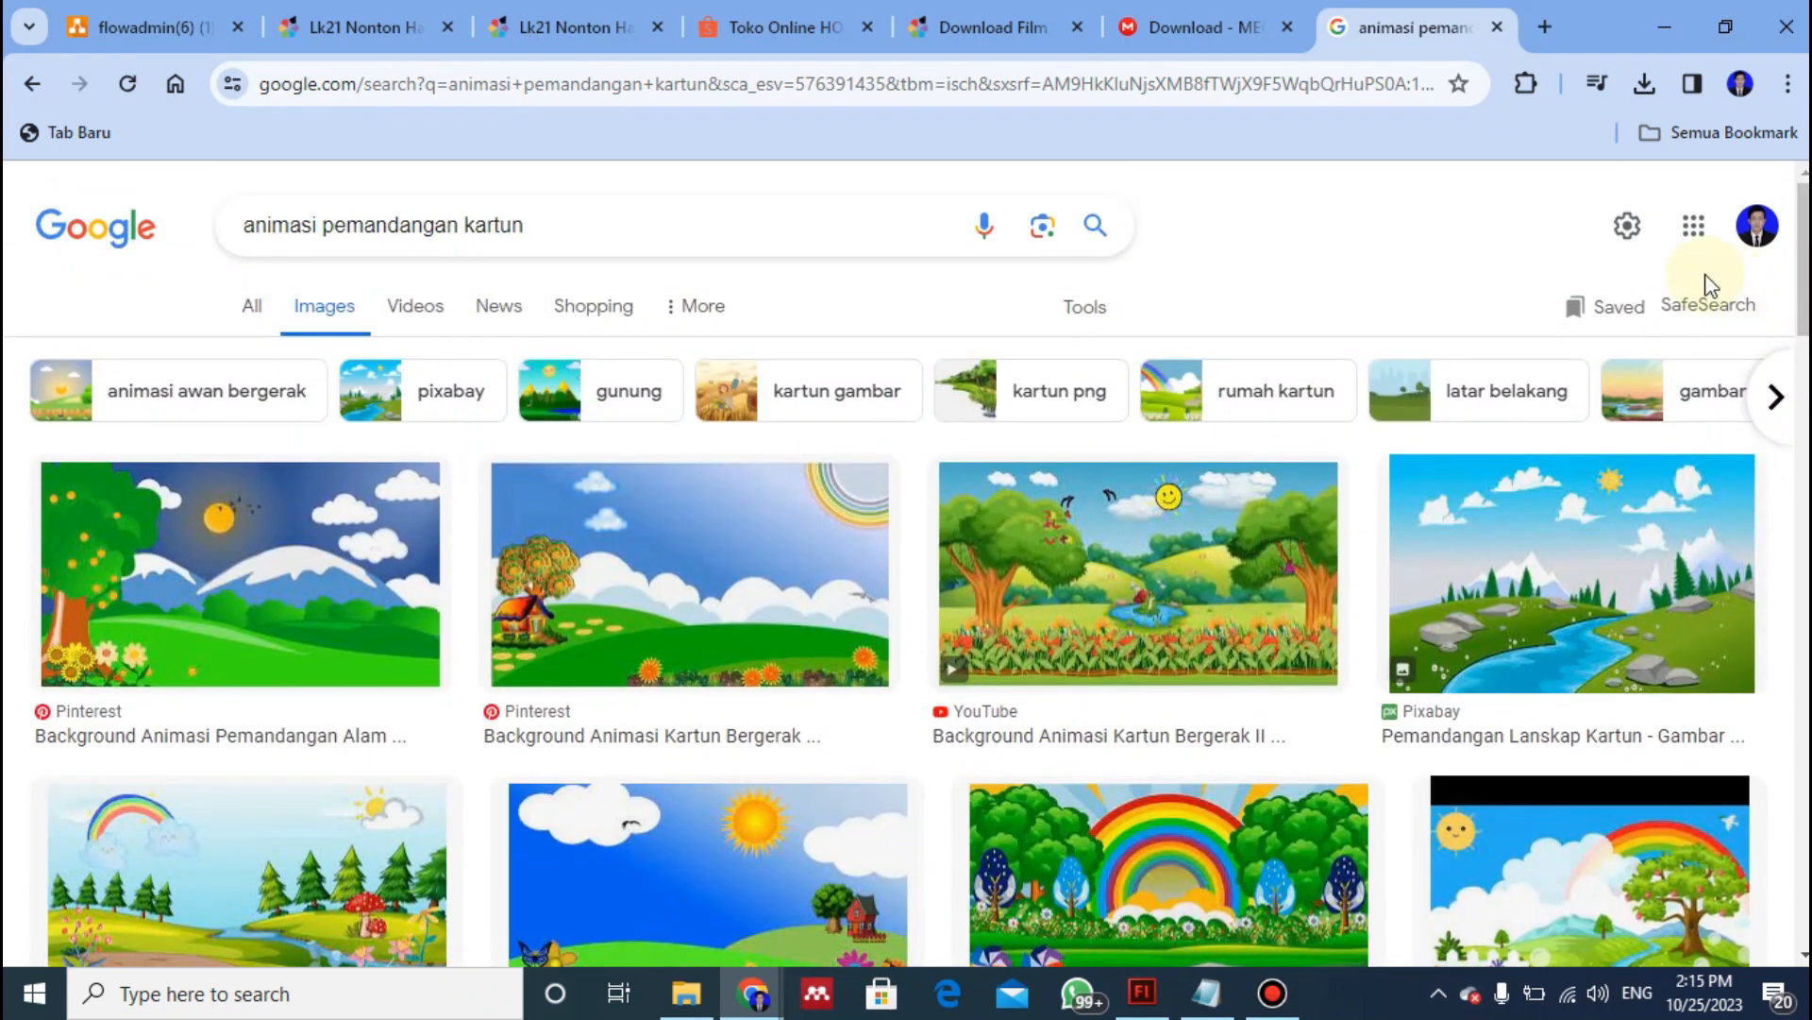
pyautogui.scroll(-2, 1780, 278)
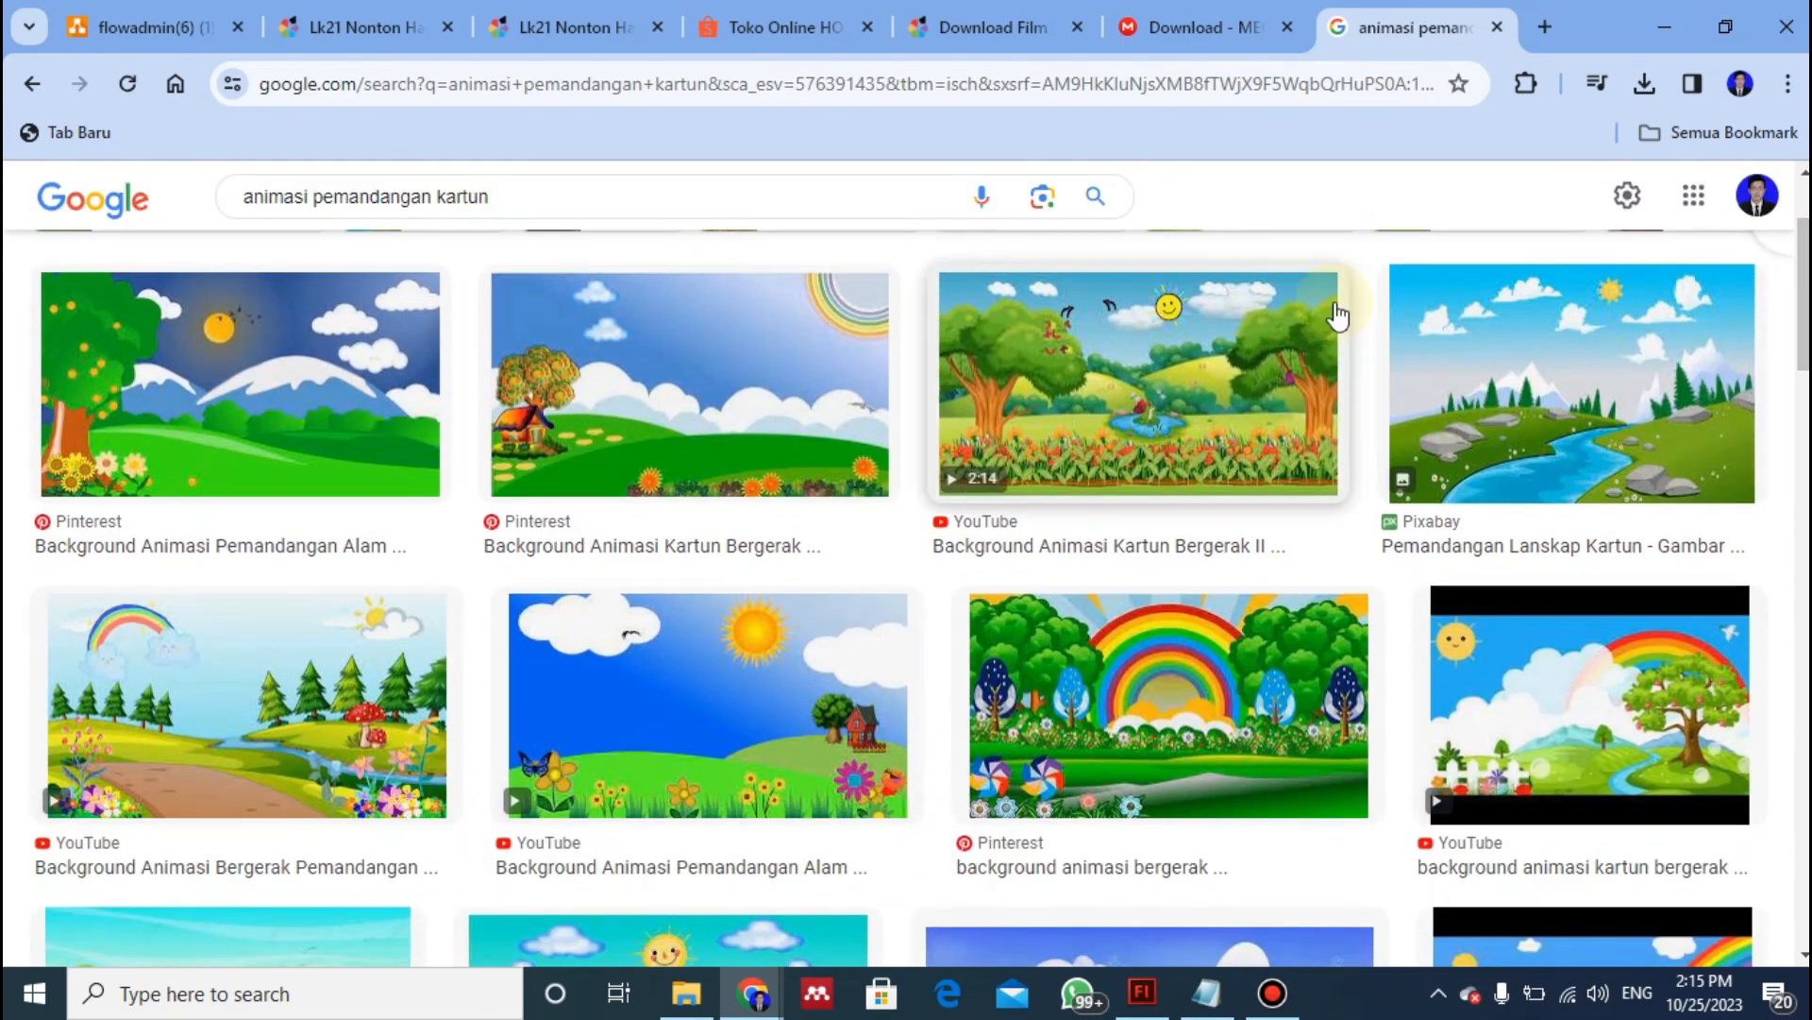
pyautogui.scroll(-7, 920, 597)
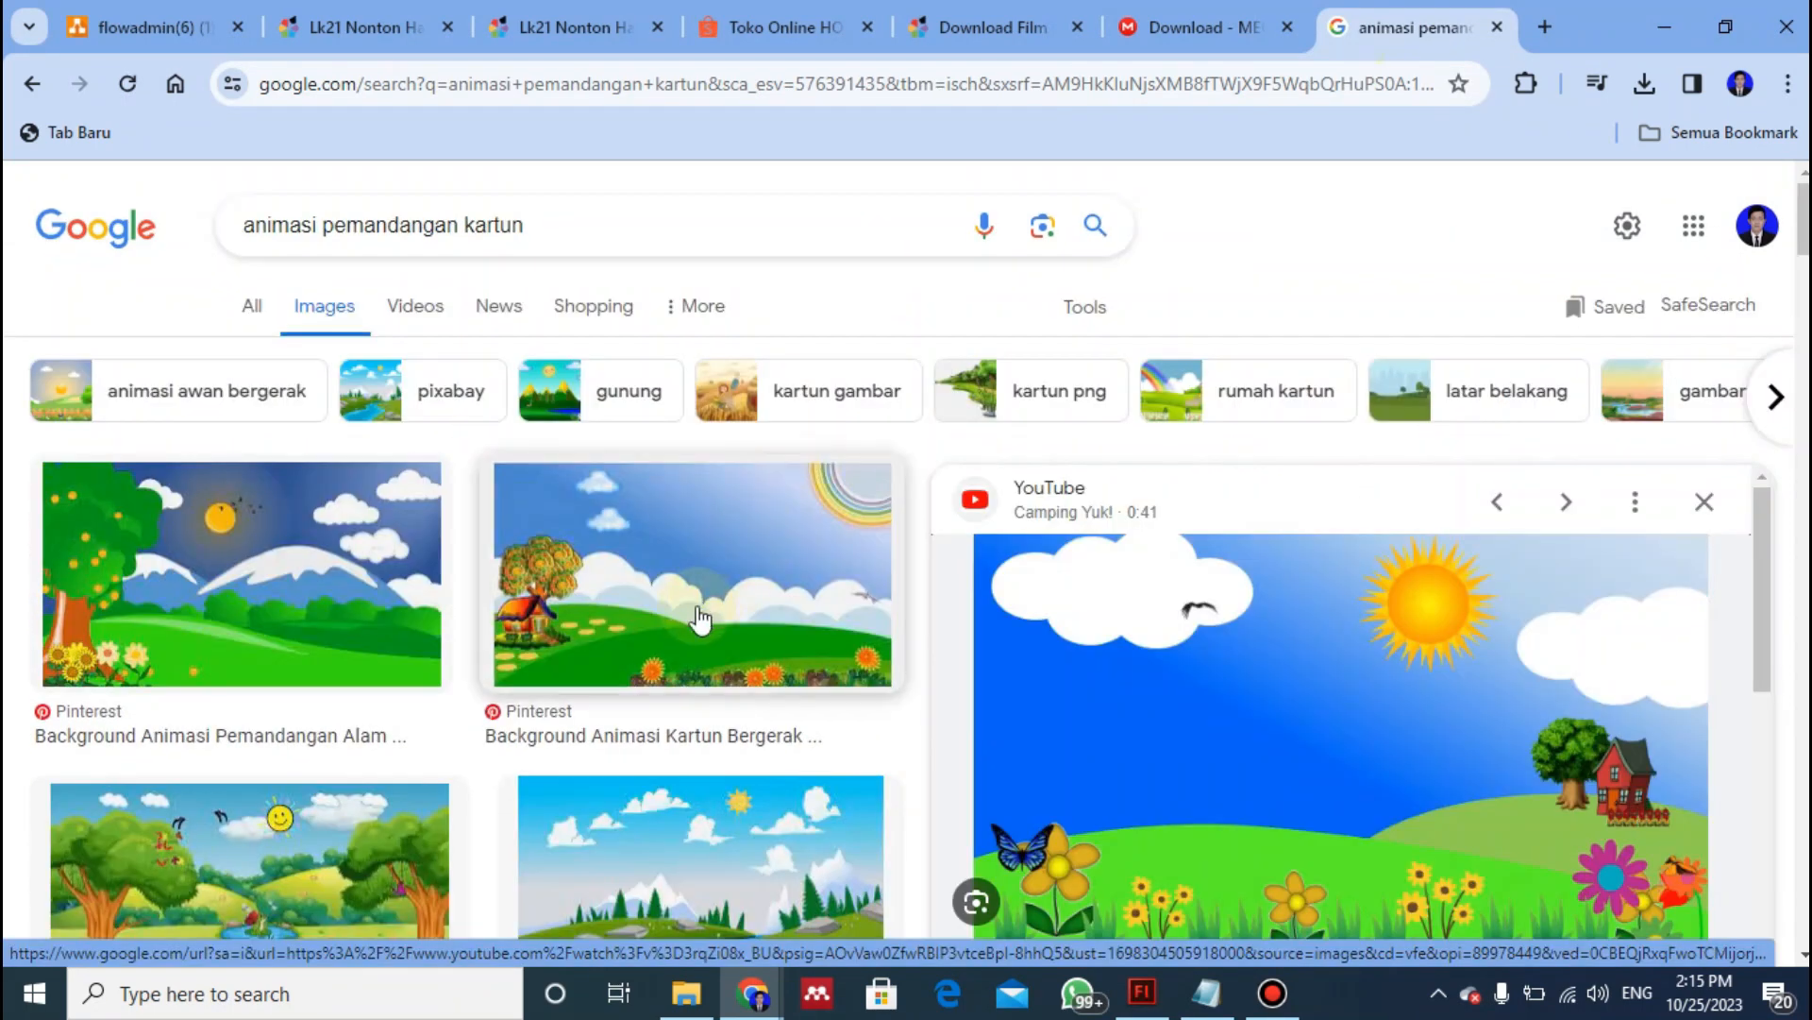
pyautogui.click(696, 609)
pyautogui.rightClick(696, 609)
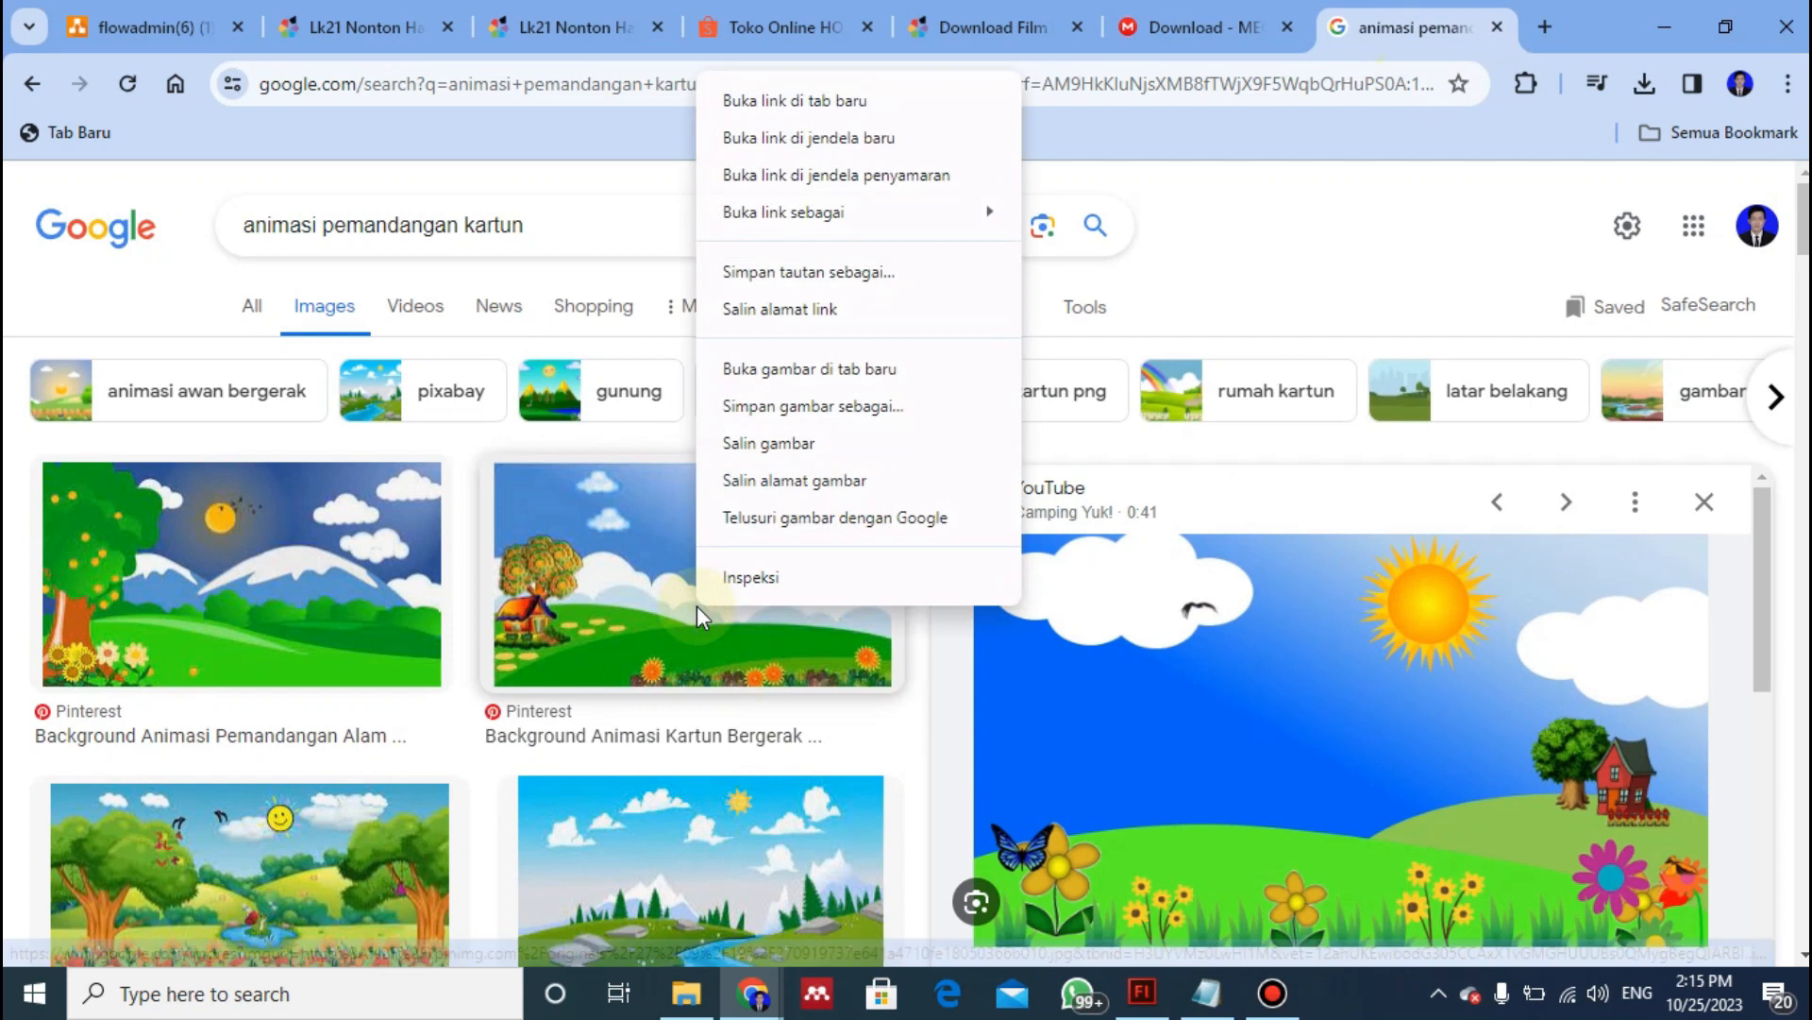
pyautogui.click(605, 619)
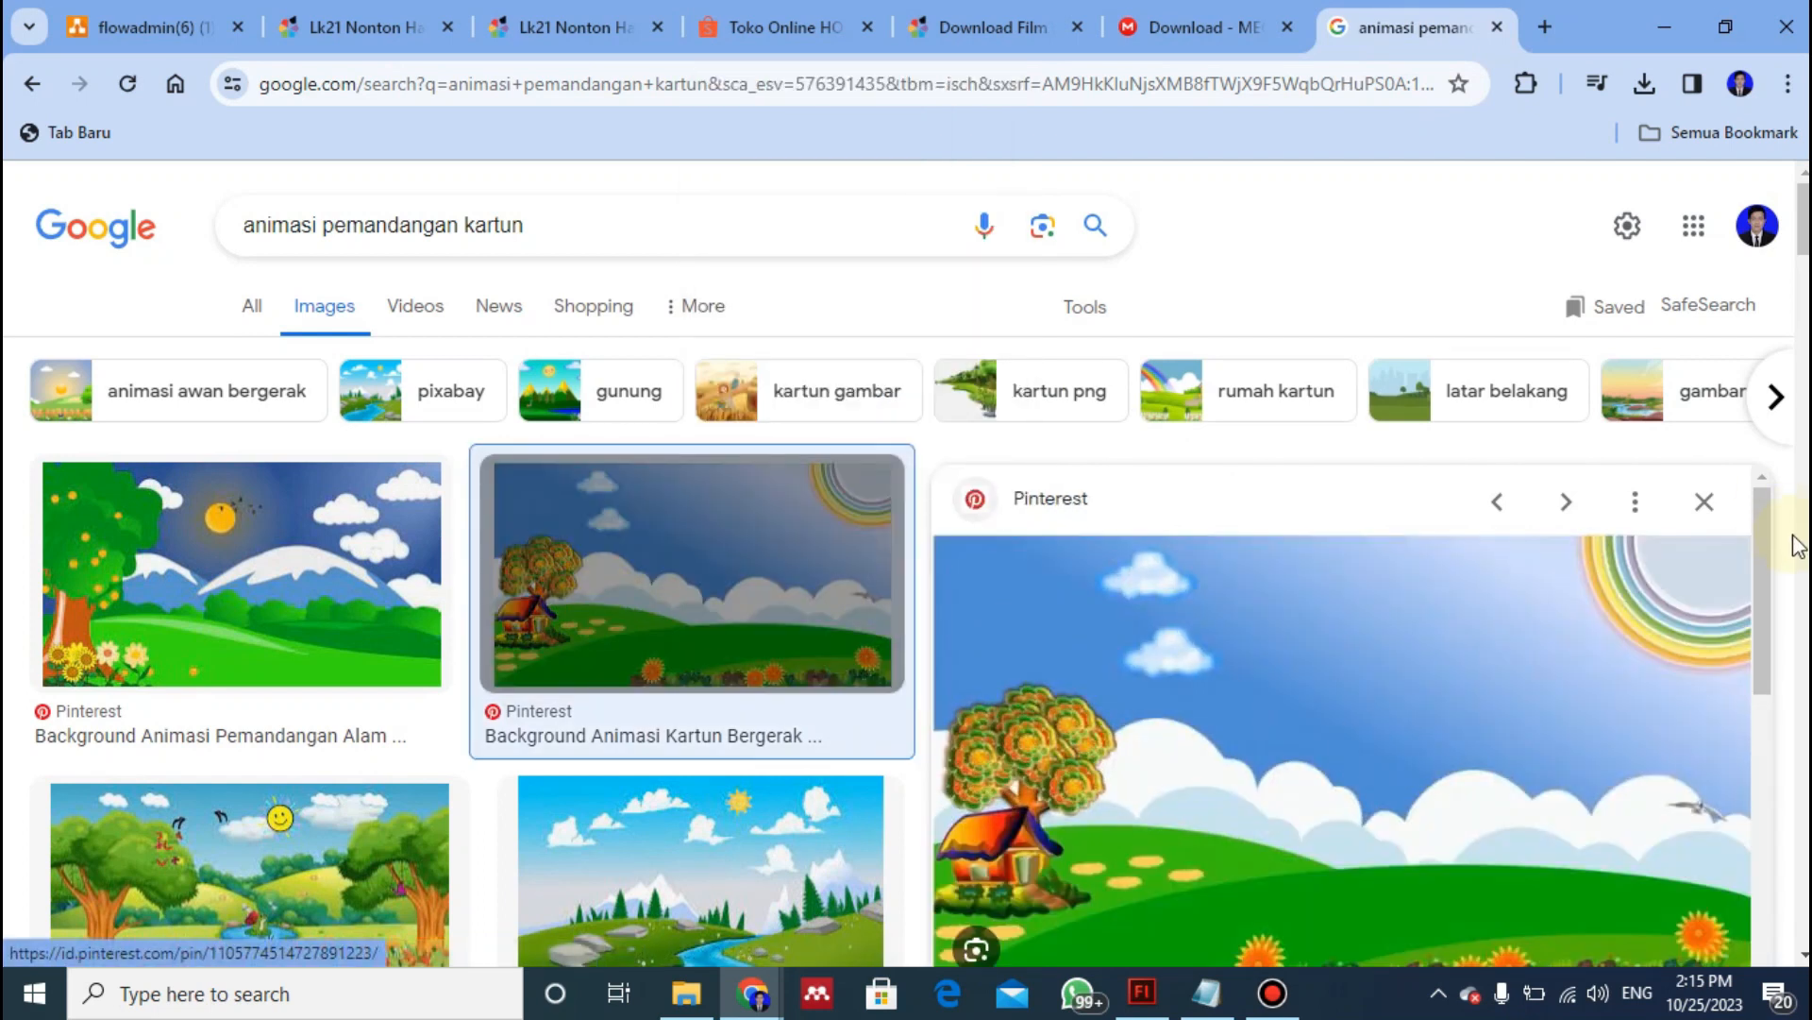
# - Save the previewed landscape as a JPEG image in Downloads under its suggested file name and return to the Flash document
pyautogui.moveTo(1768, 566); pyautogui.dragTo(1768, 637)
pyautogui.scroll(1, 1768, 638)
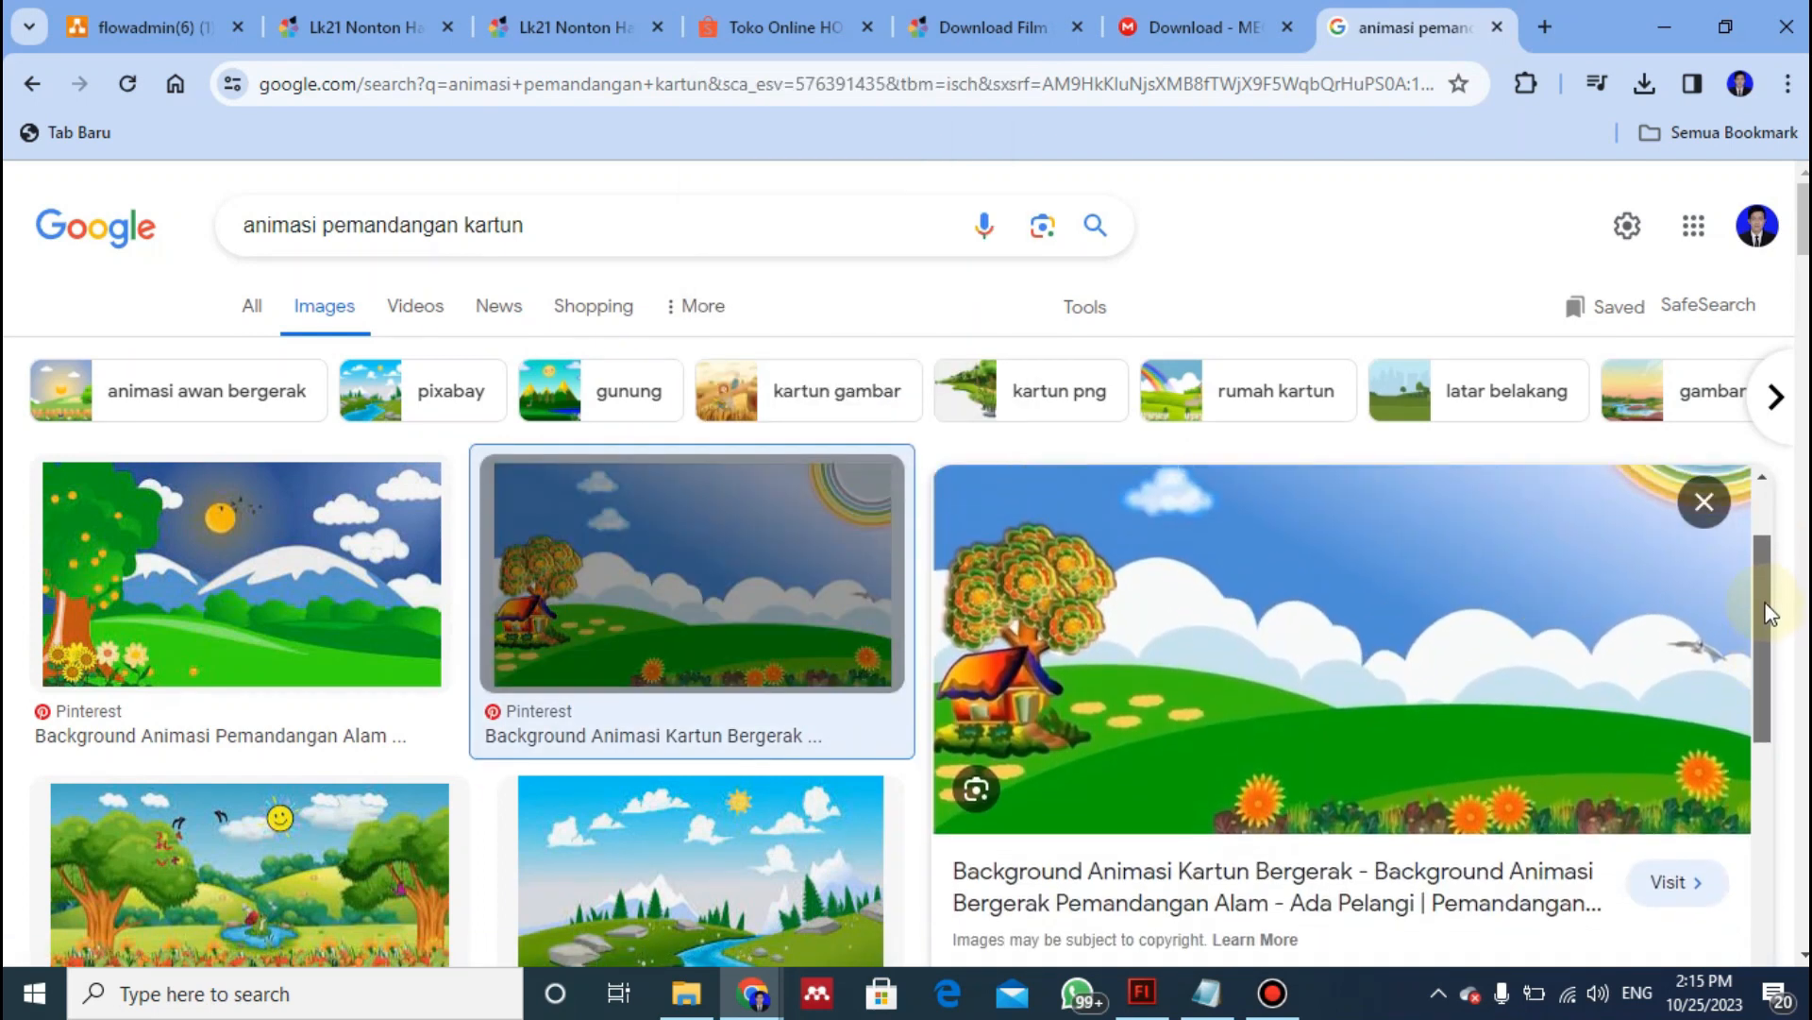
pyautogui.rightClick(1388, 703)
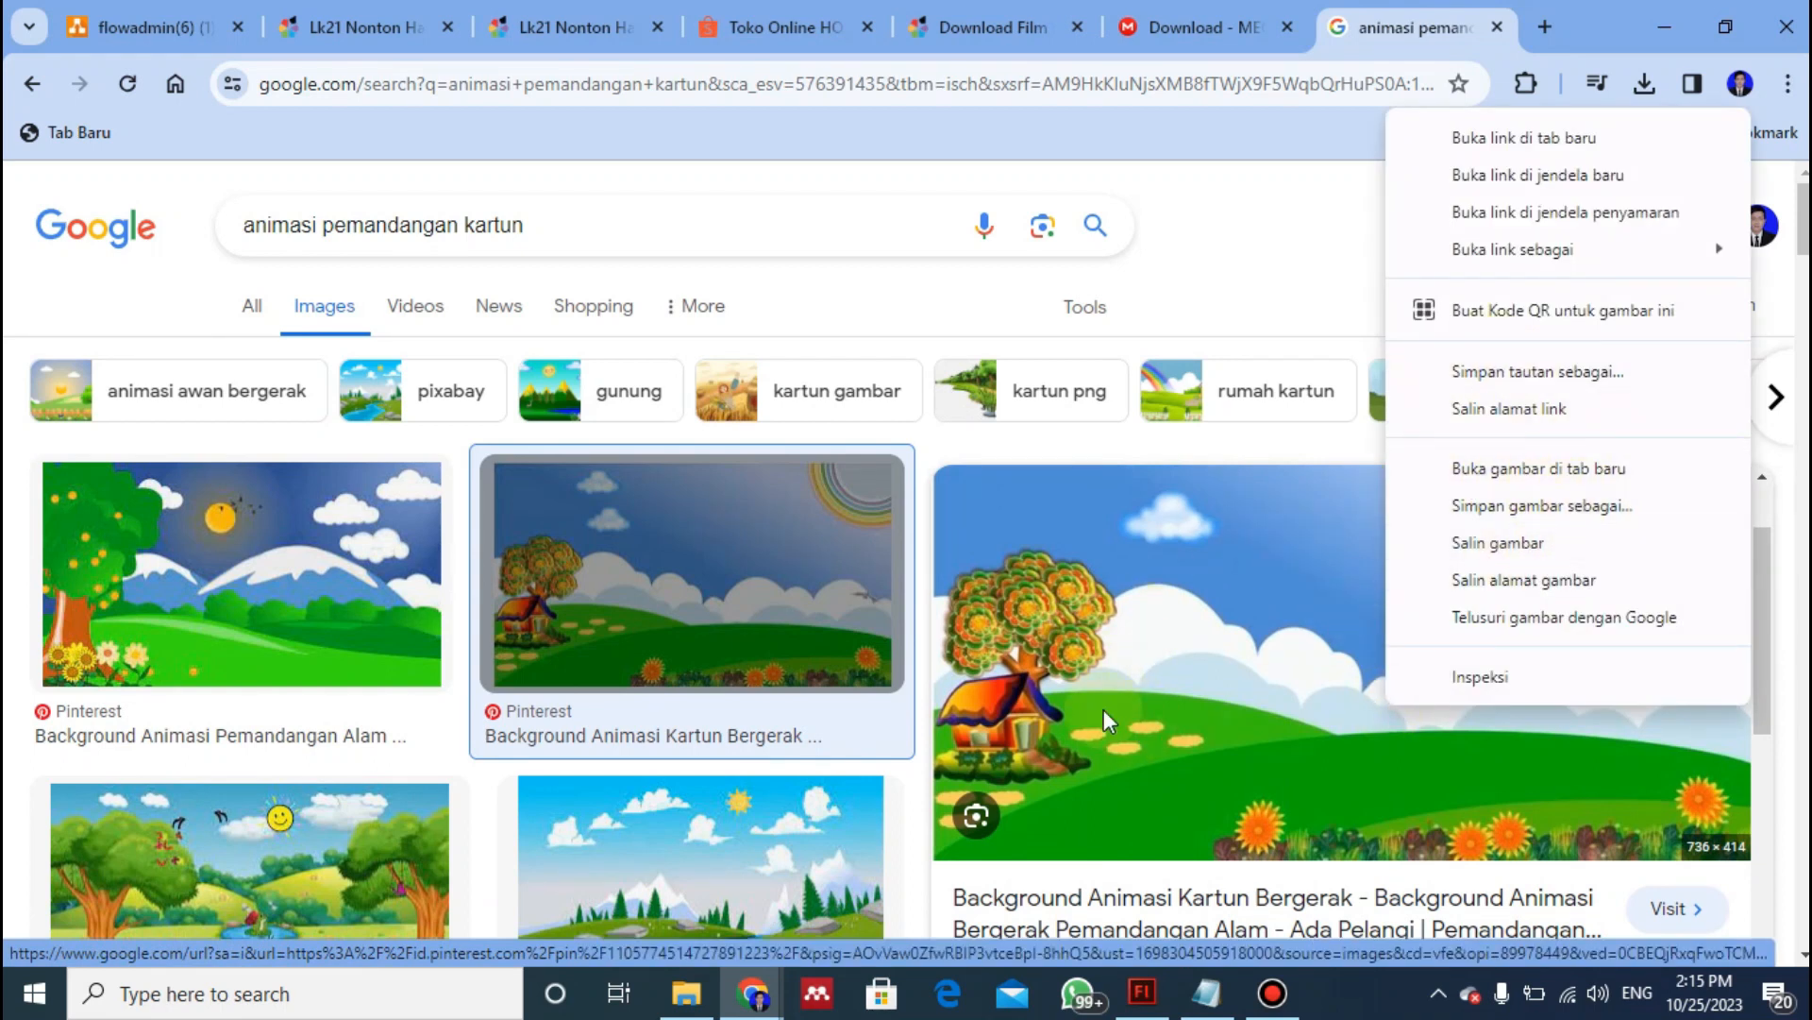
pyautogui.click(1538, 512)
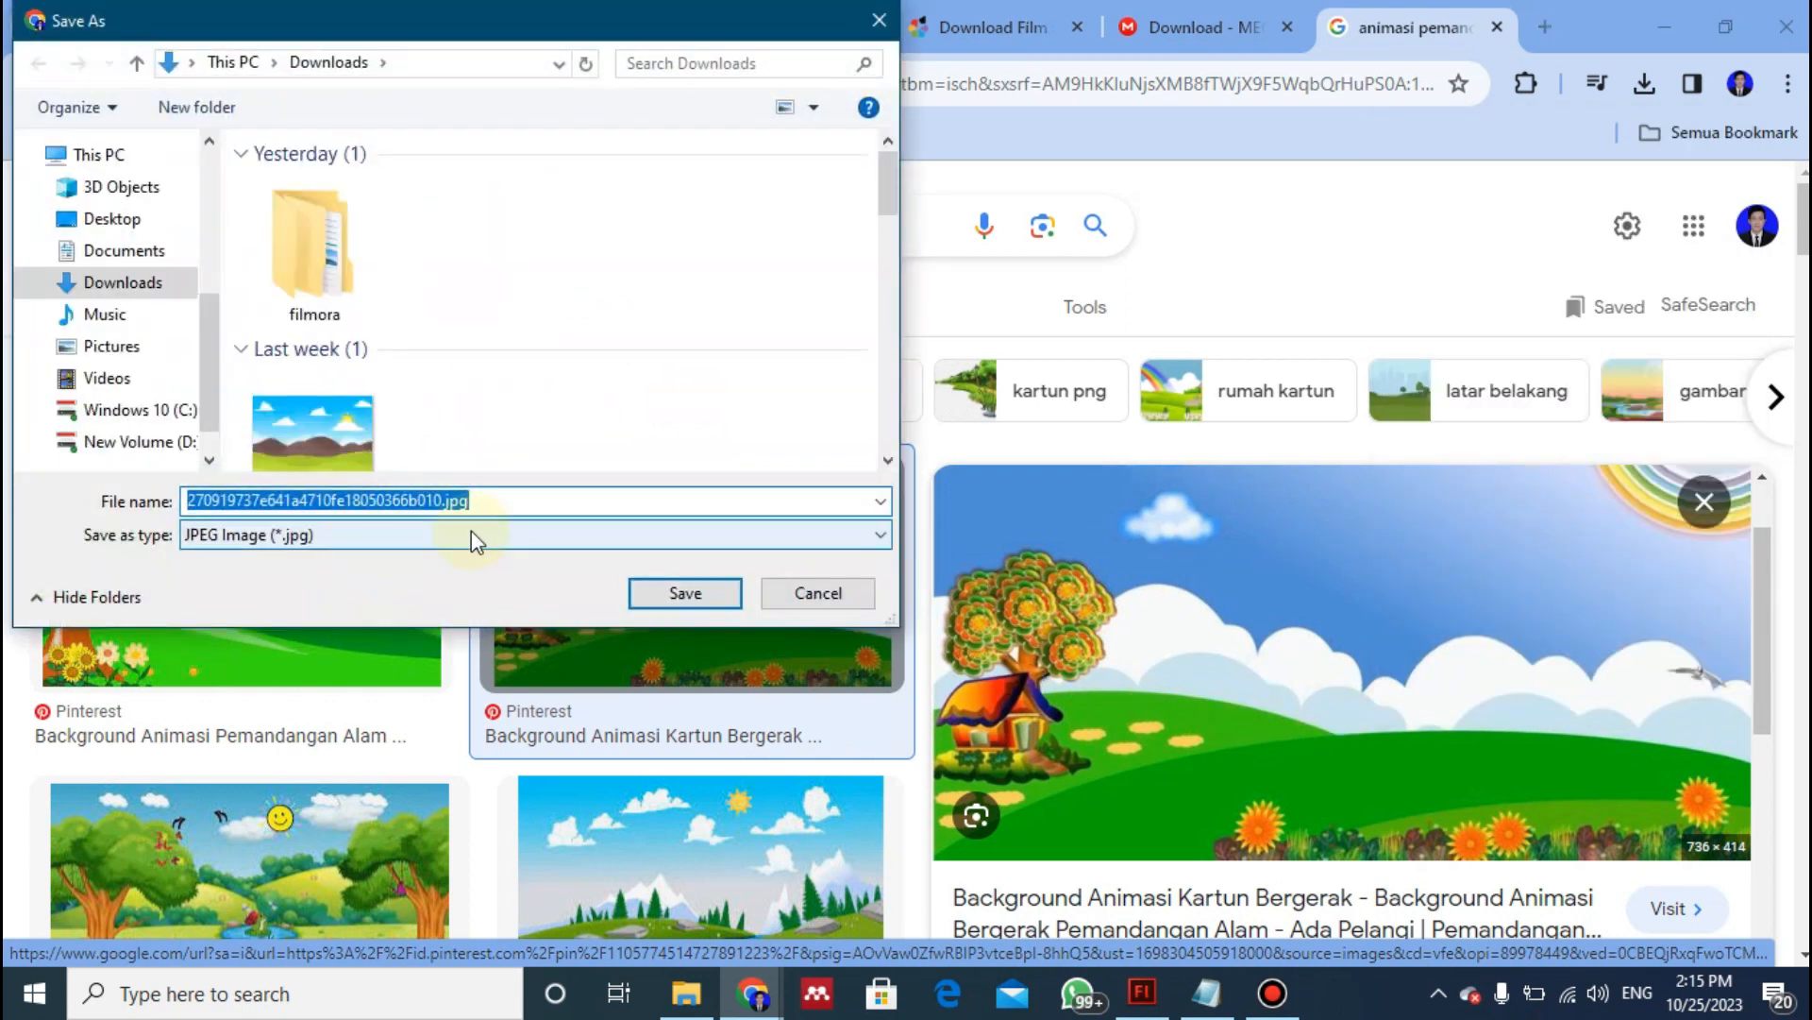
pyautogui.click(686, 605)
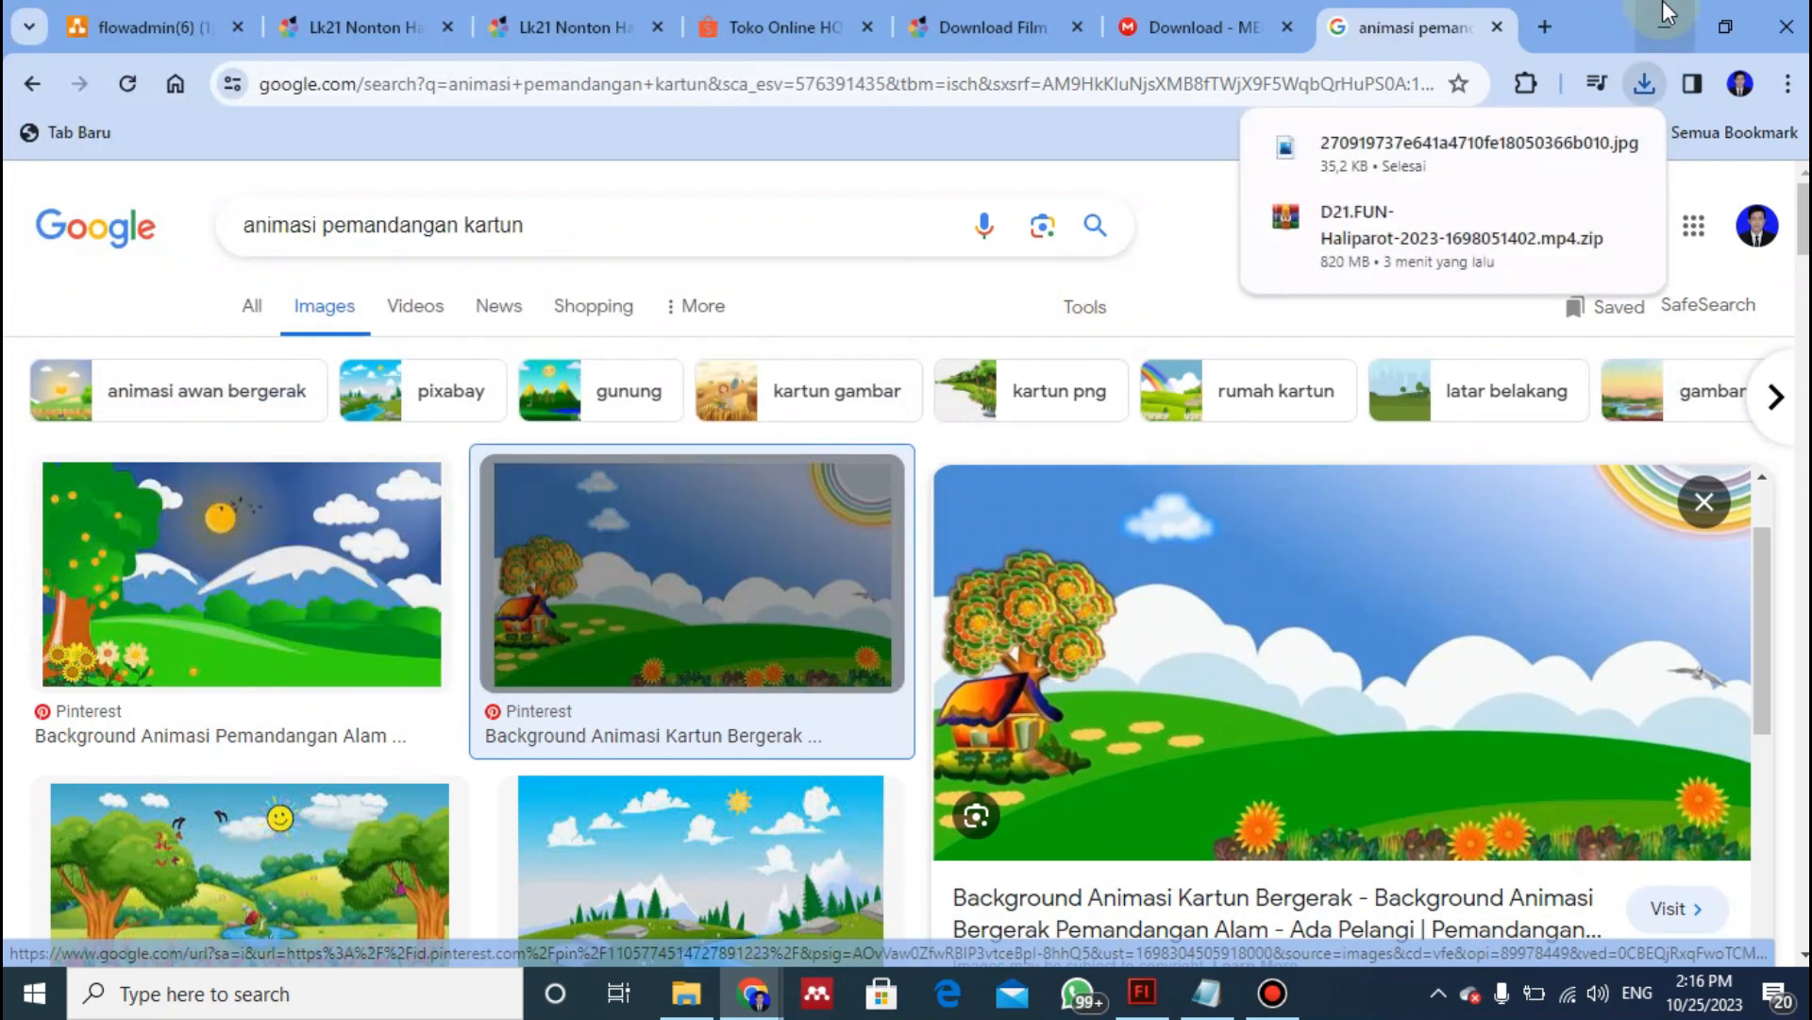
pyautogui.click(1667, 15)
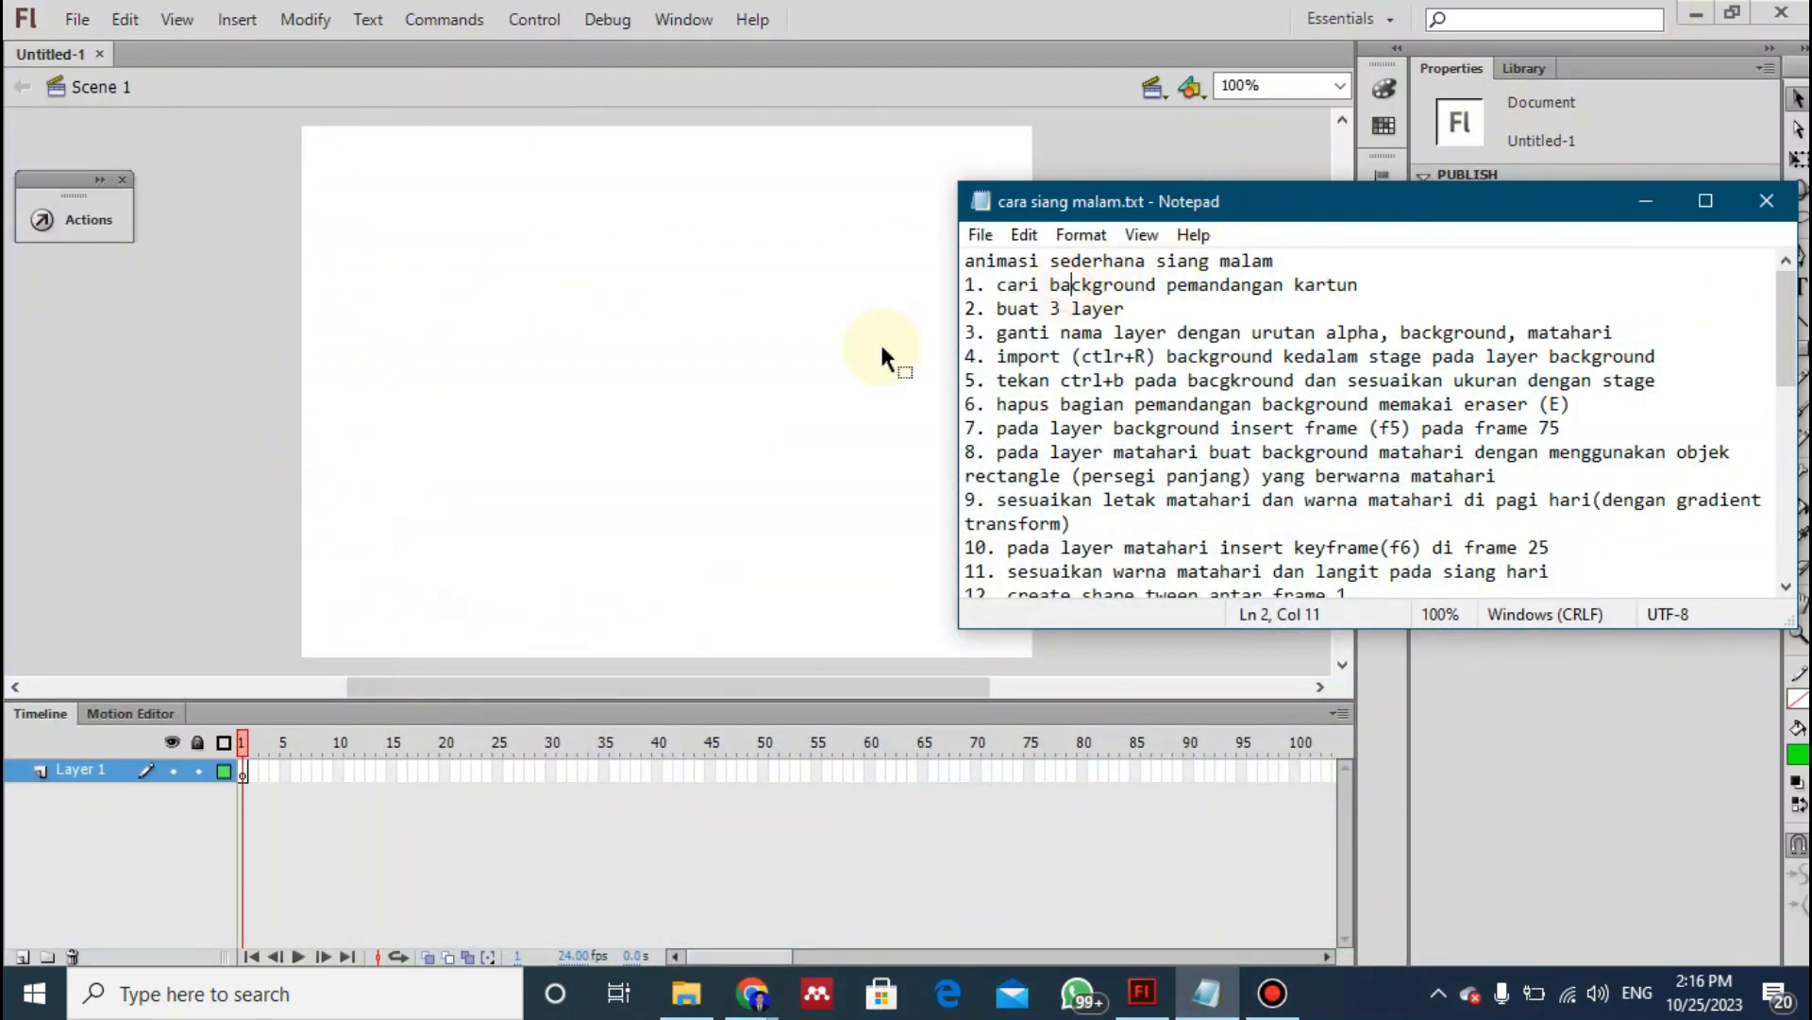
# - Add two new layers above Layer 1 in the timeline, following instruction 2 of the notes
pyautogui.moveTo(989, 309); pyautogui.dragTo(1125, 309)
pyautogui.click(1060, 332)
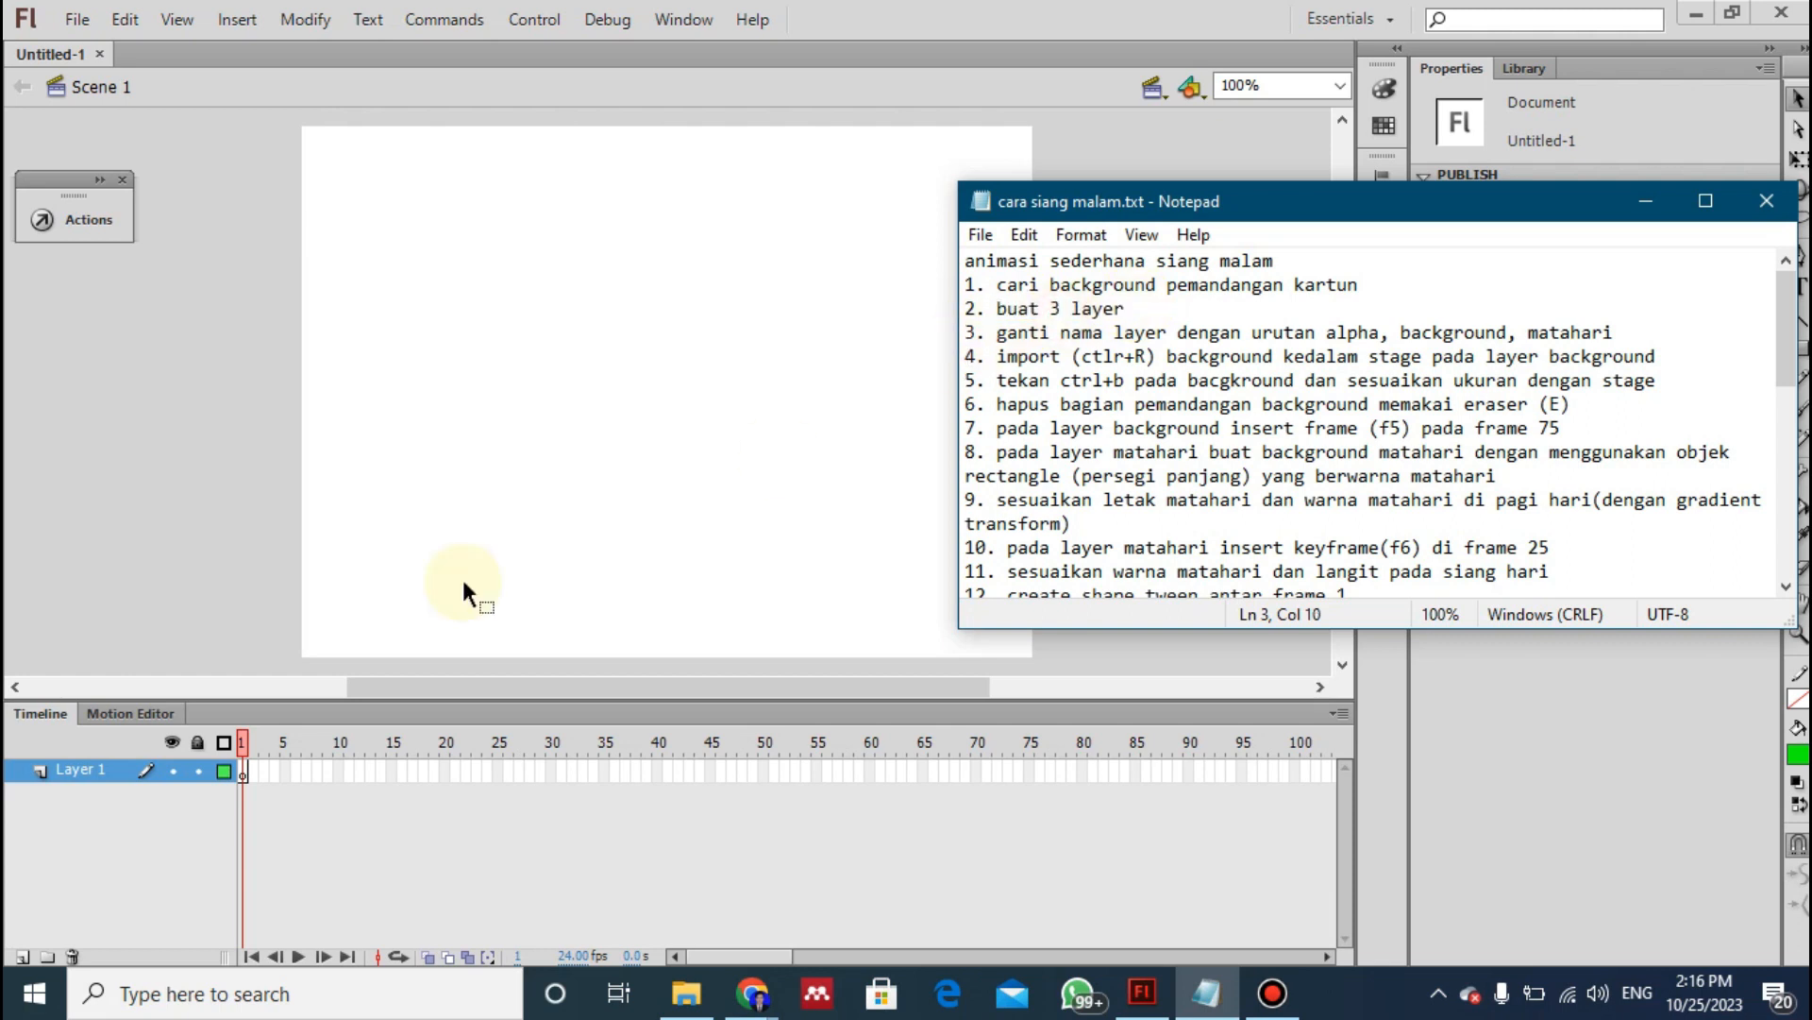
pyautogui.click(165, 867)
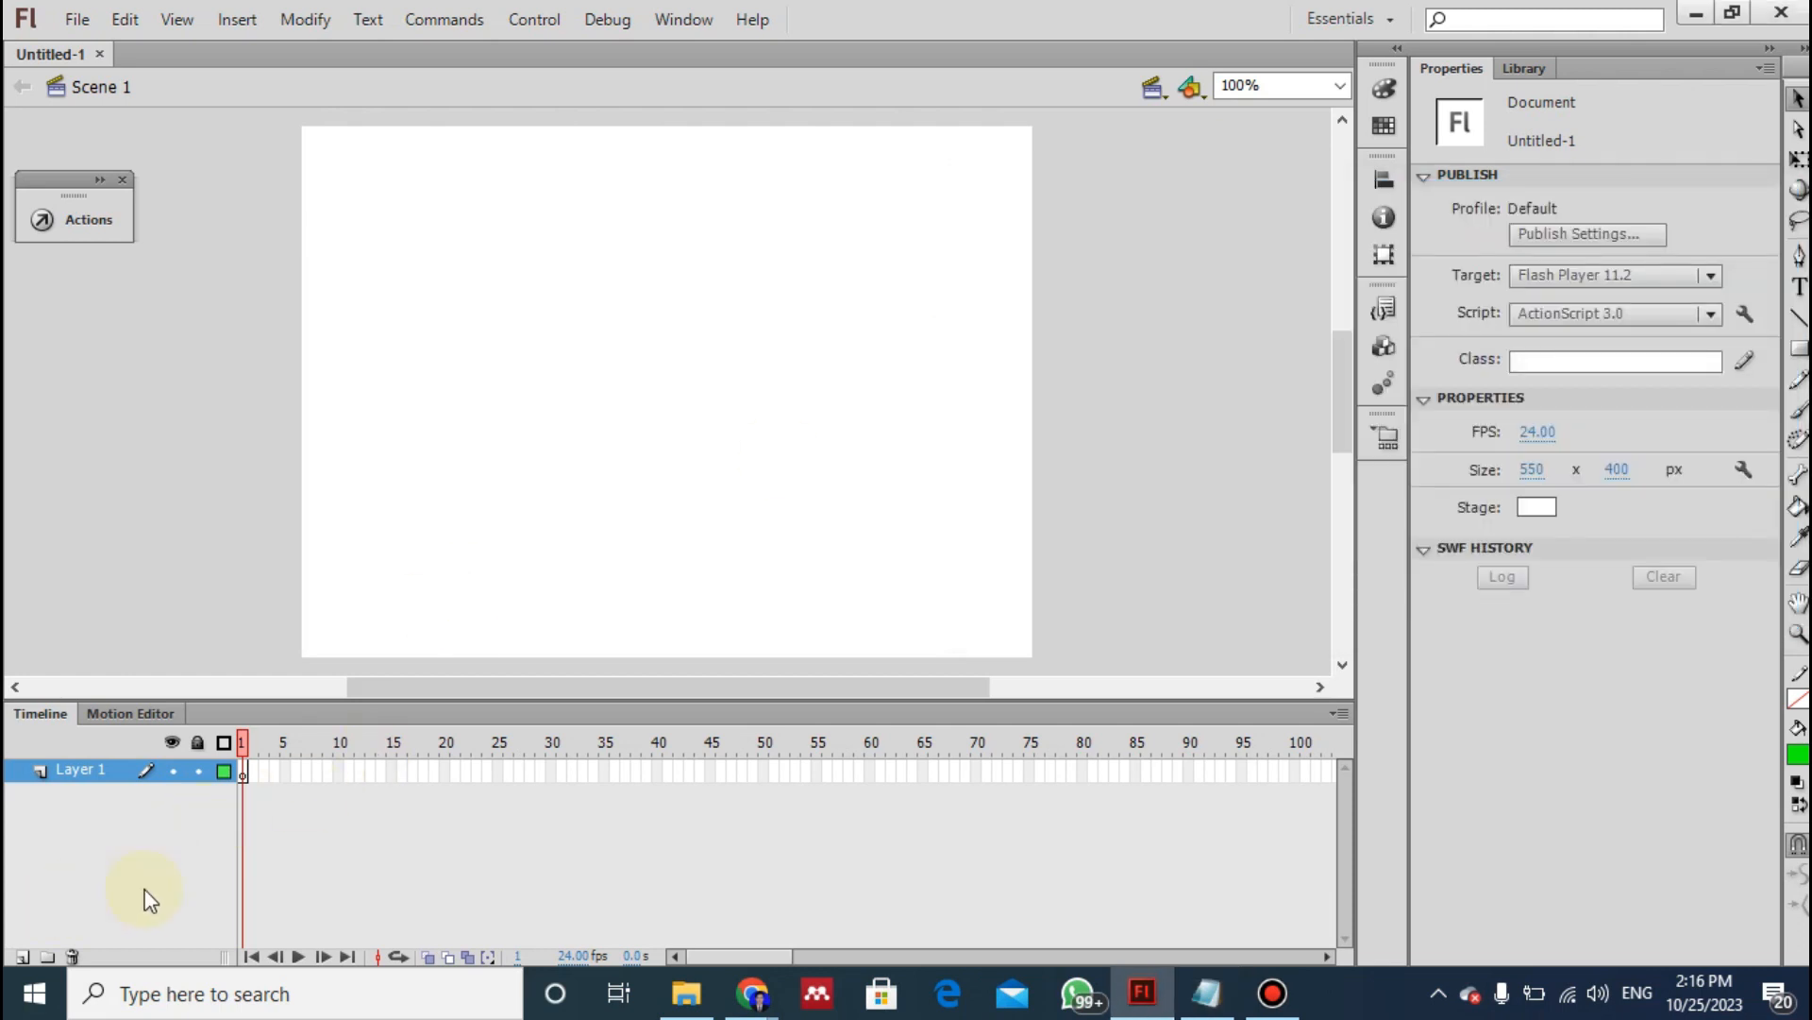
pyautogui.rightClick(79, 771)
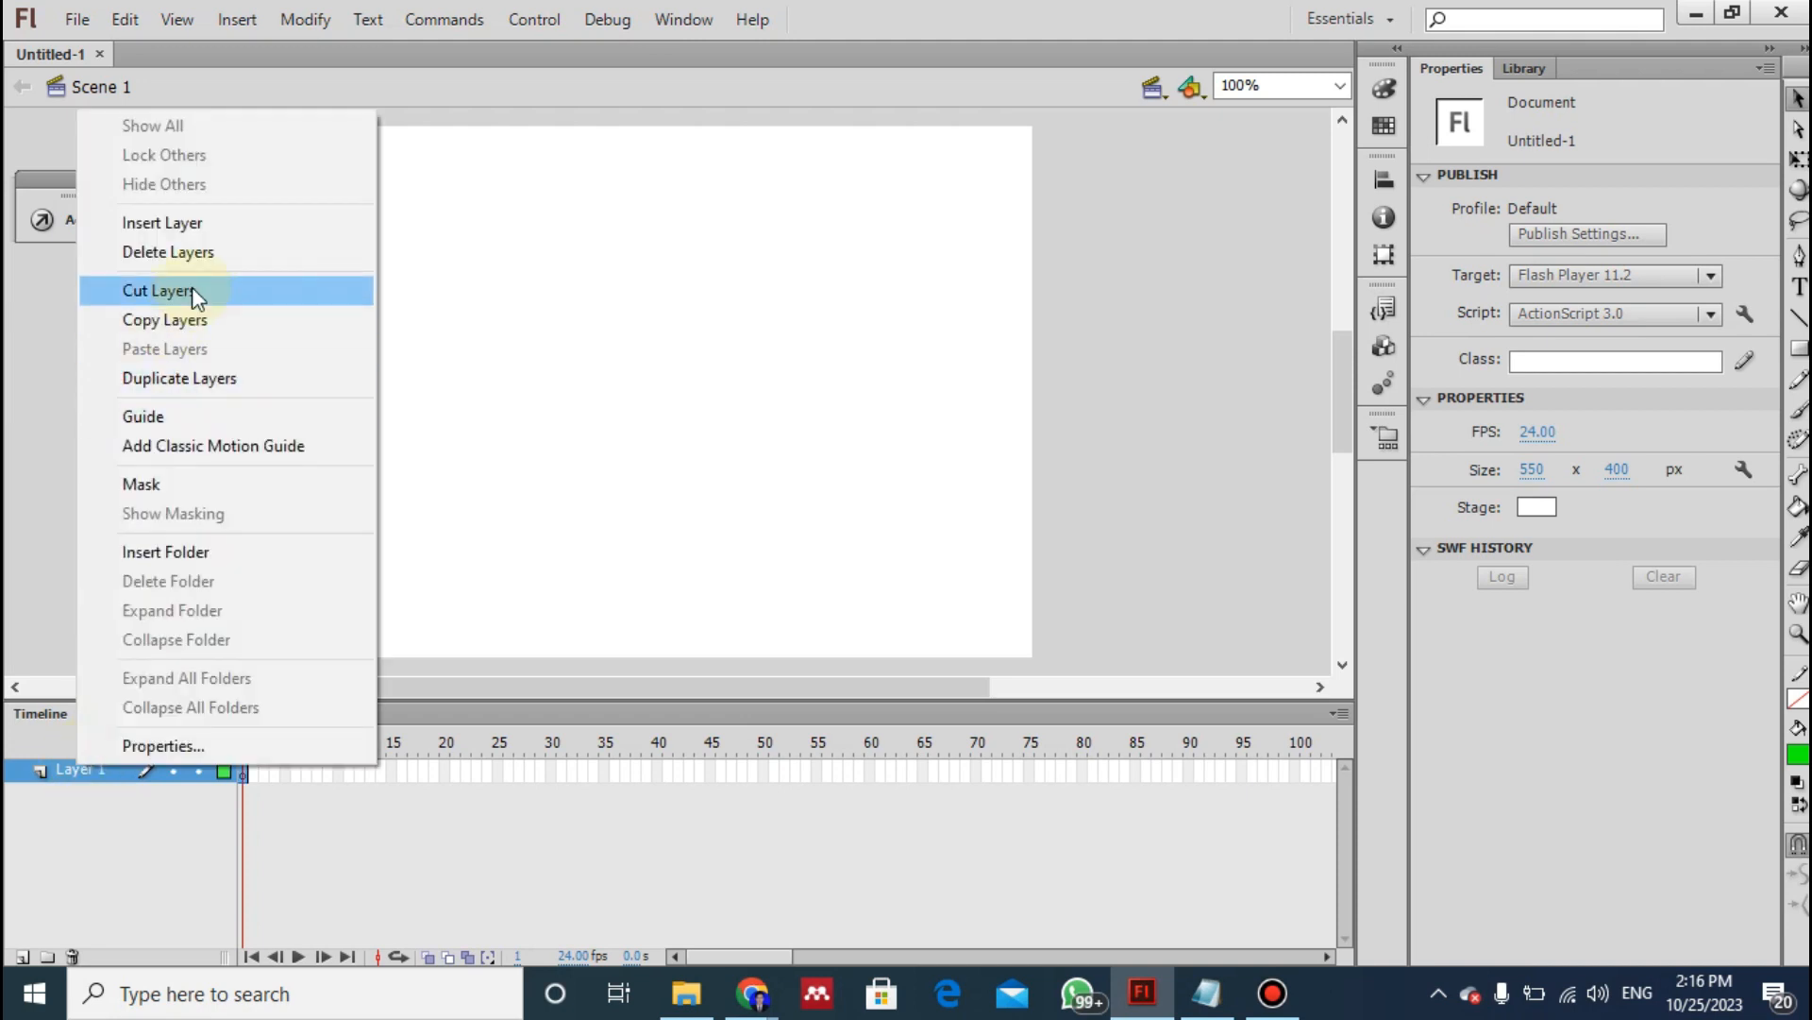
pyautogui.click(38, 905)
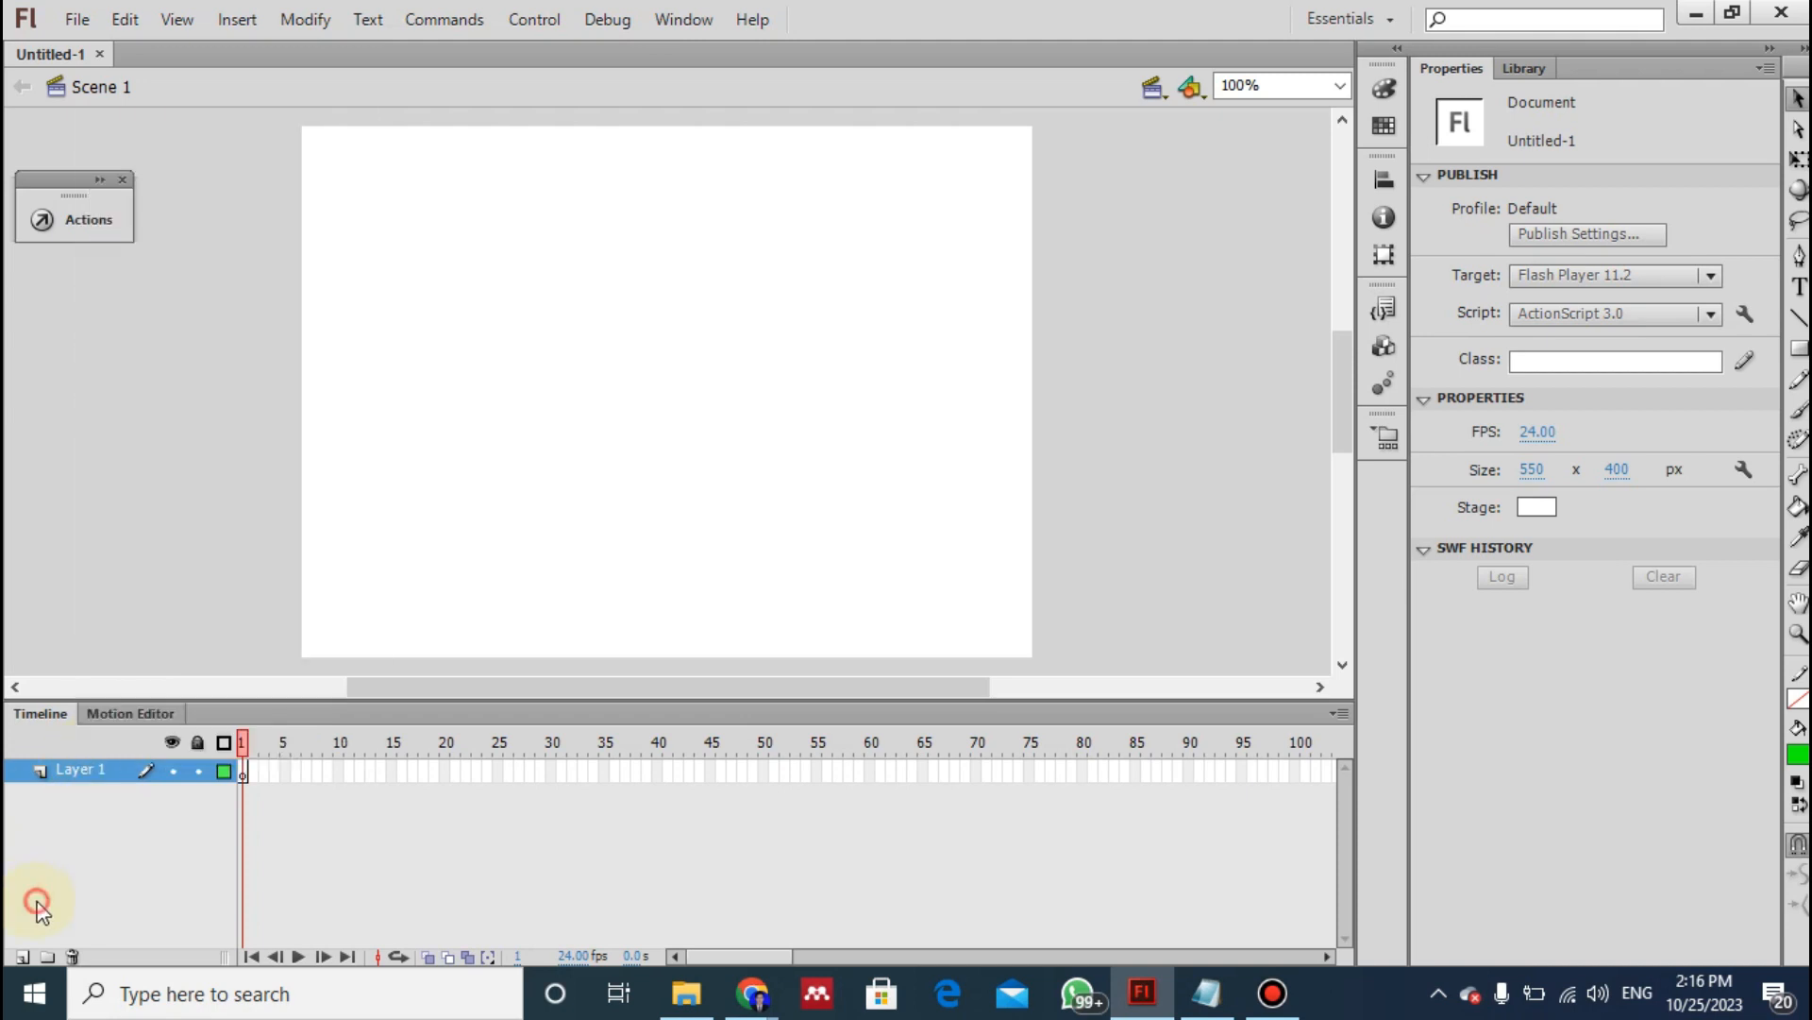
pyautogui.click(21, 956)
pyautogui.click(21, 956)
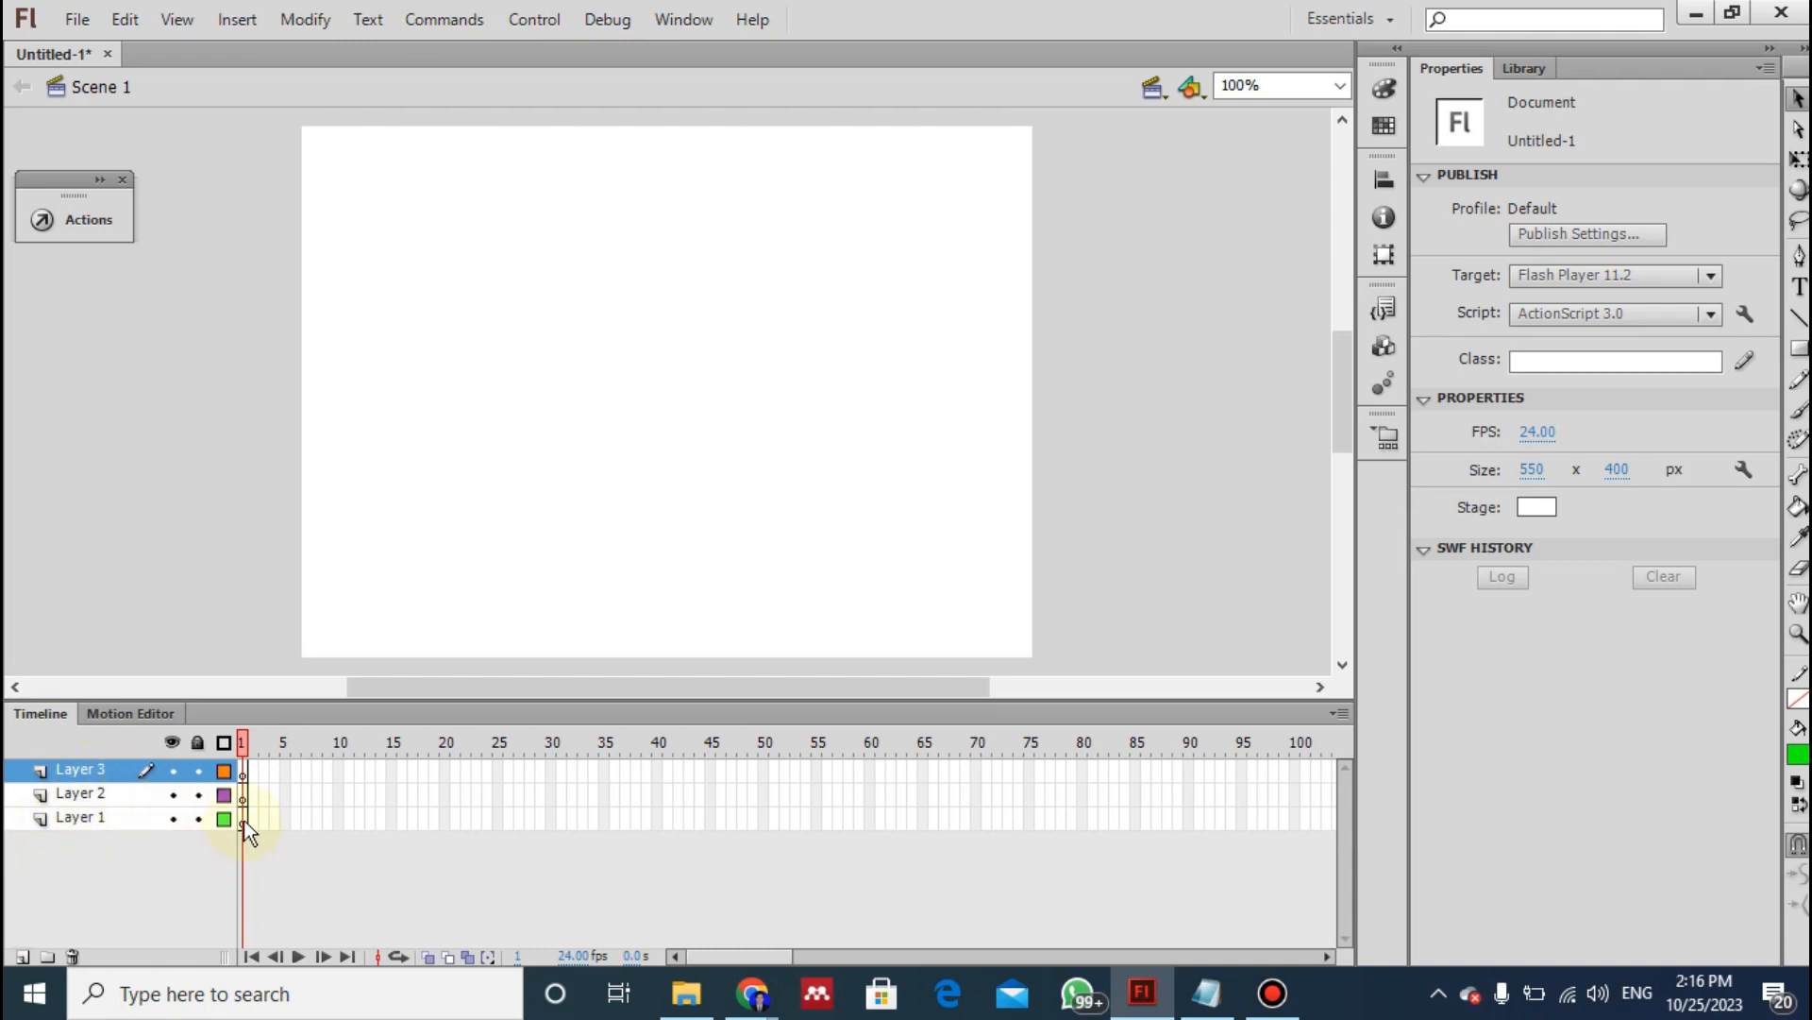
# - Rename Layer 3 as alpha, Layer 2 as backgorund and Layer 1 as matahri, following instruction 3 of the notes
pyautogui.hotkey('alt', 'Tab')
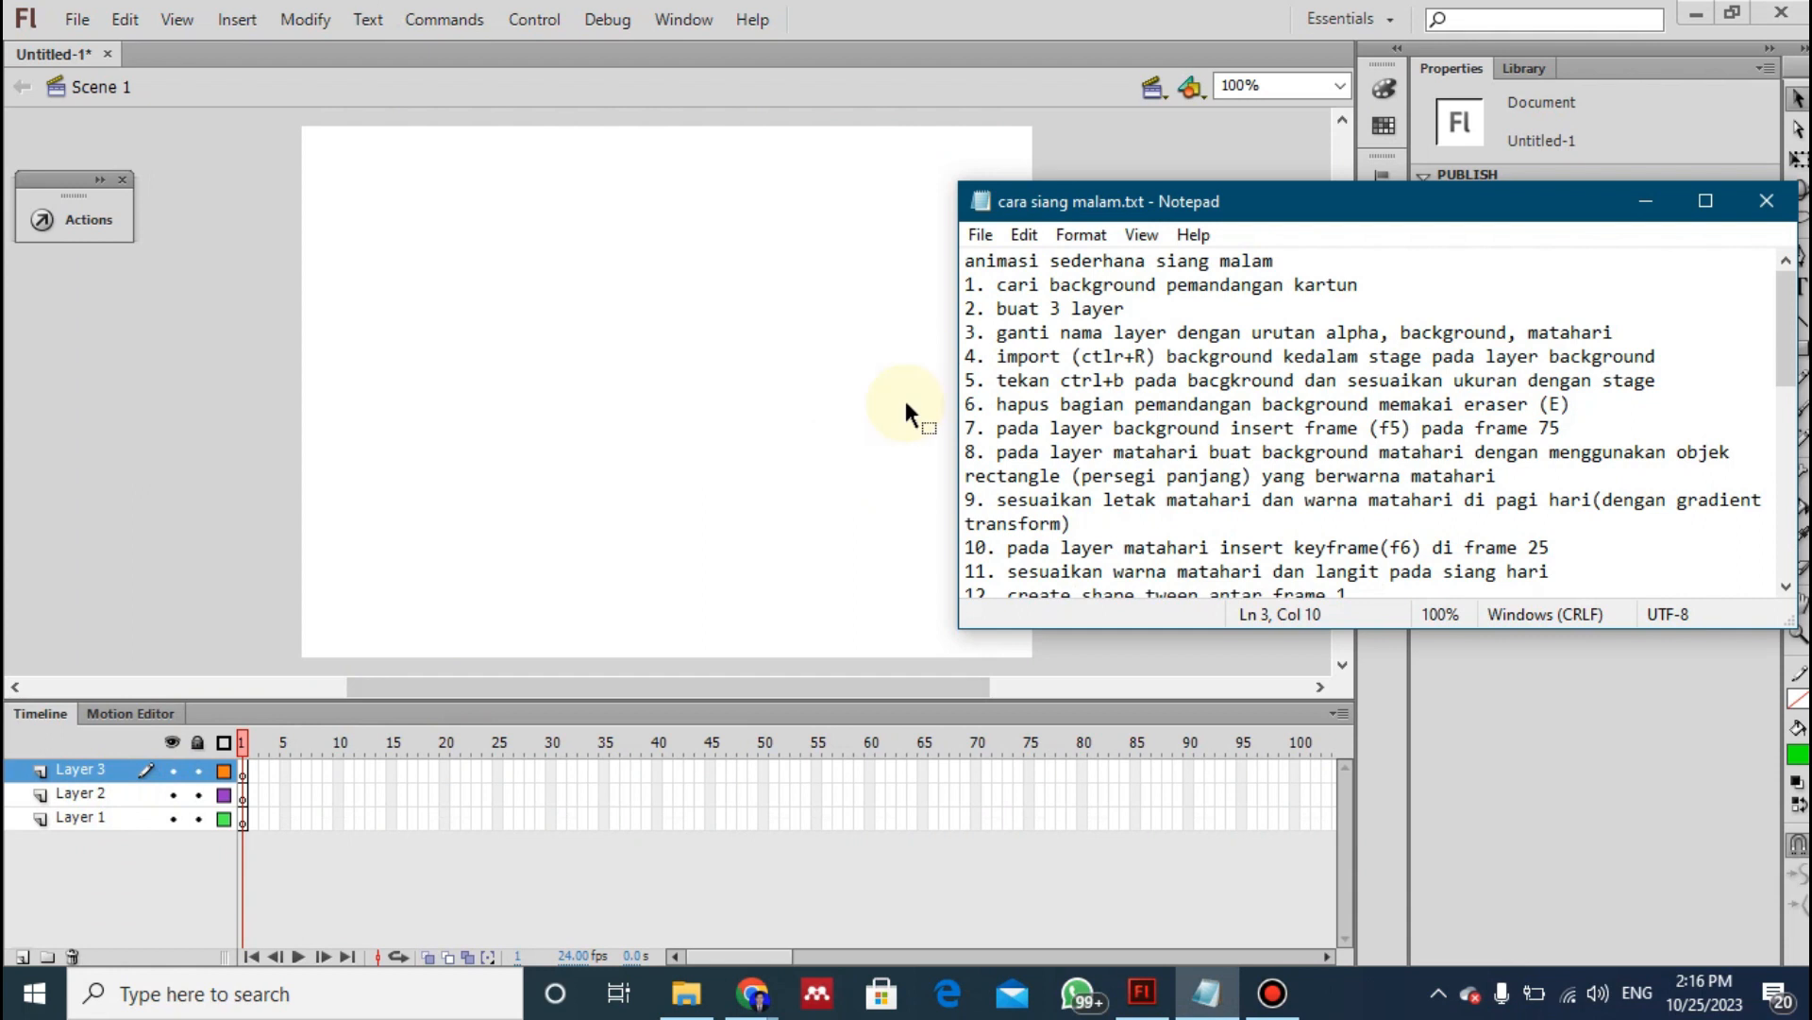
pyautogui.moveTo(1003, 342); pyautogui.dragTo(1582, 336)
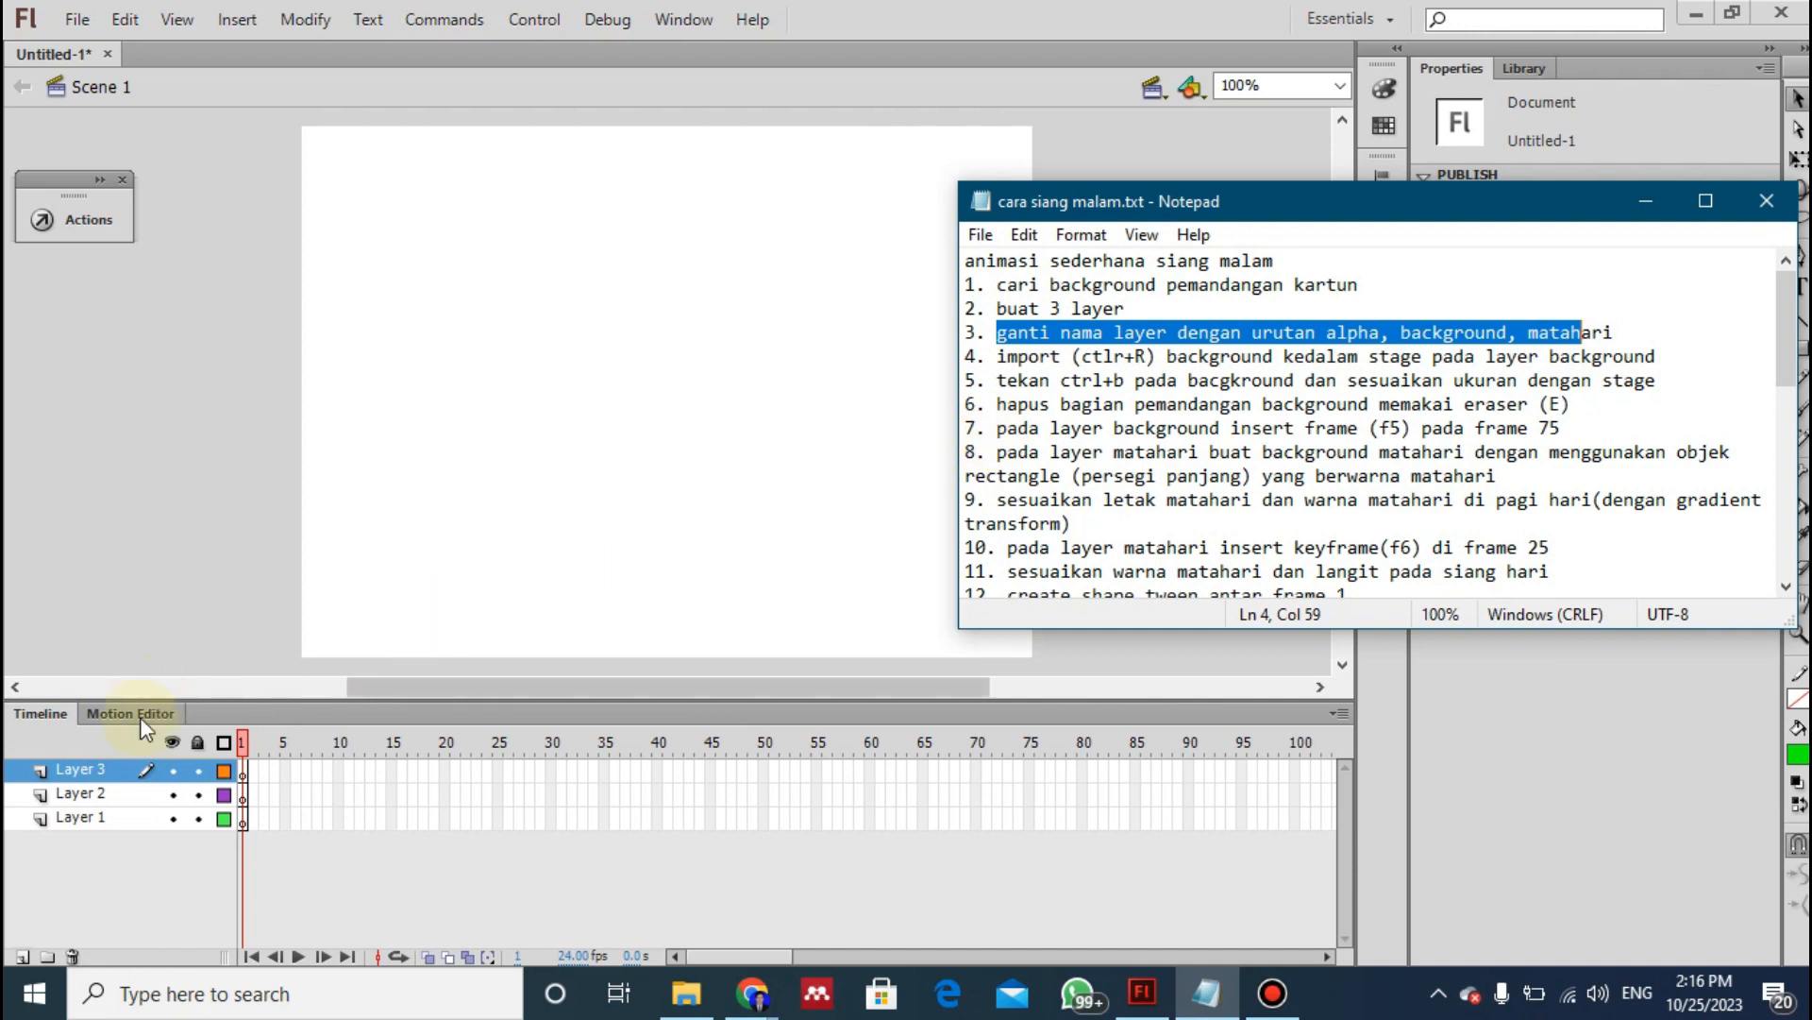
pyautogui.click(75, 769)
pyautogui.doubleClick(75, 770)
pyautogui.write('alpha')
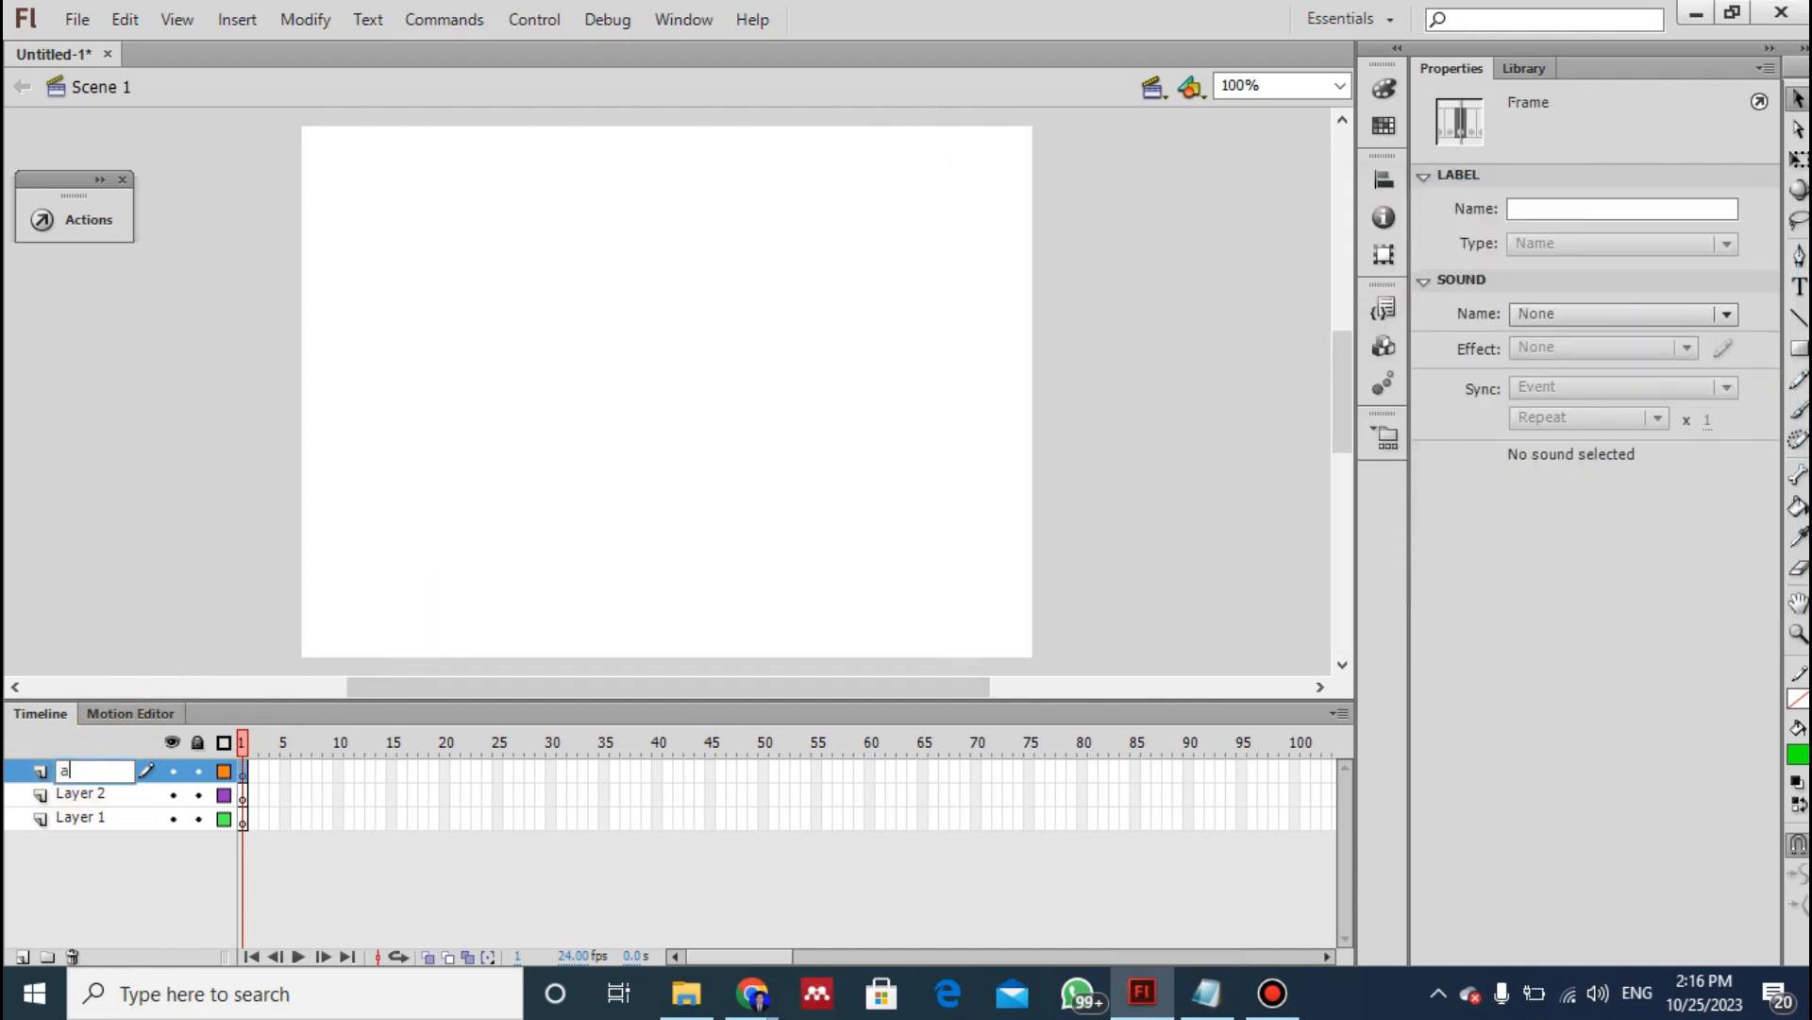
pyautogui.doubleClick(80, 794)
pyautogui.write('bac')
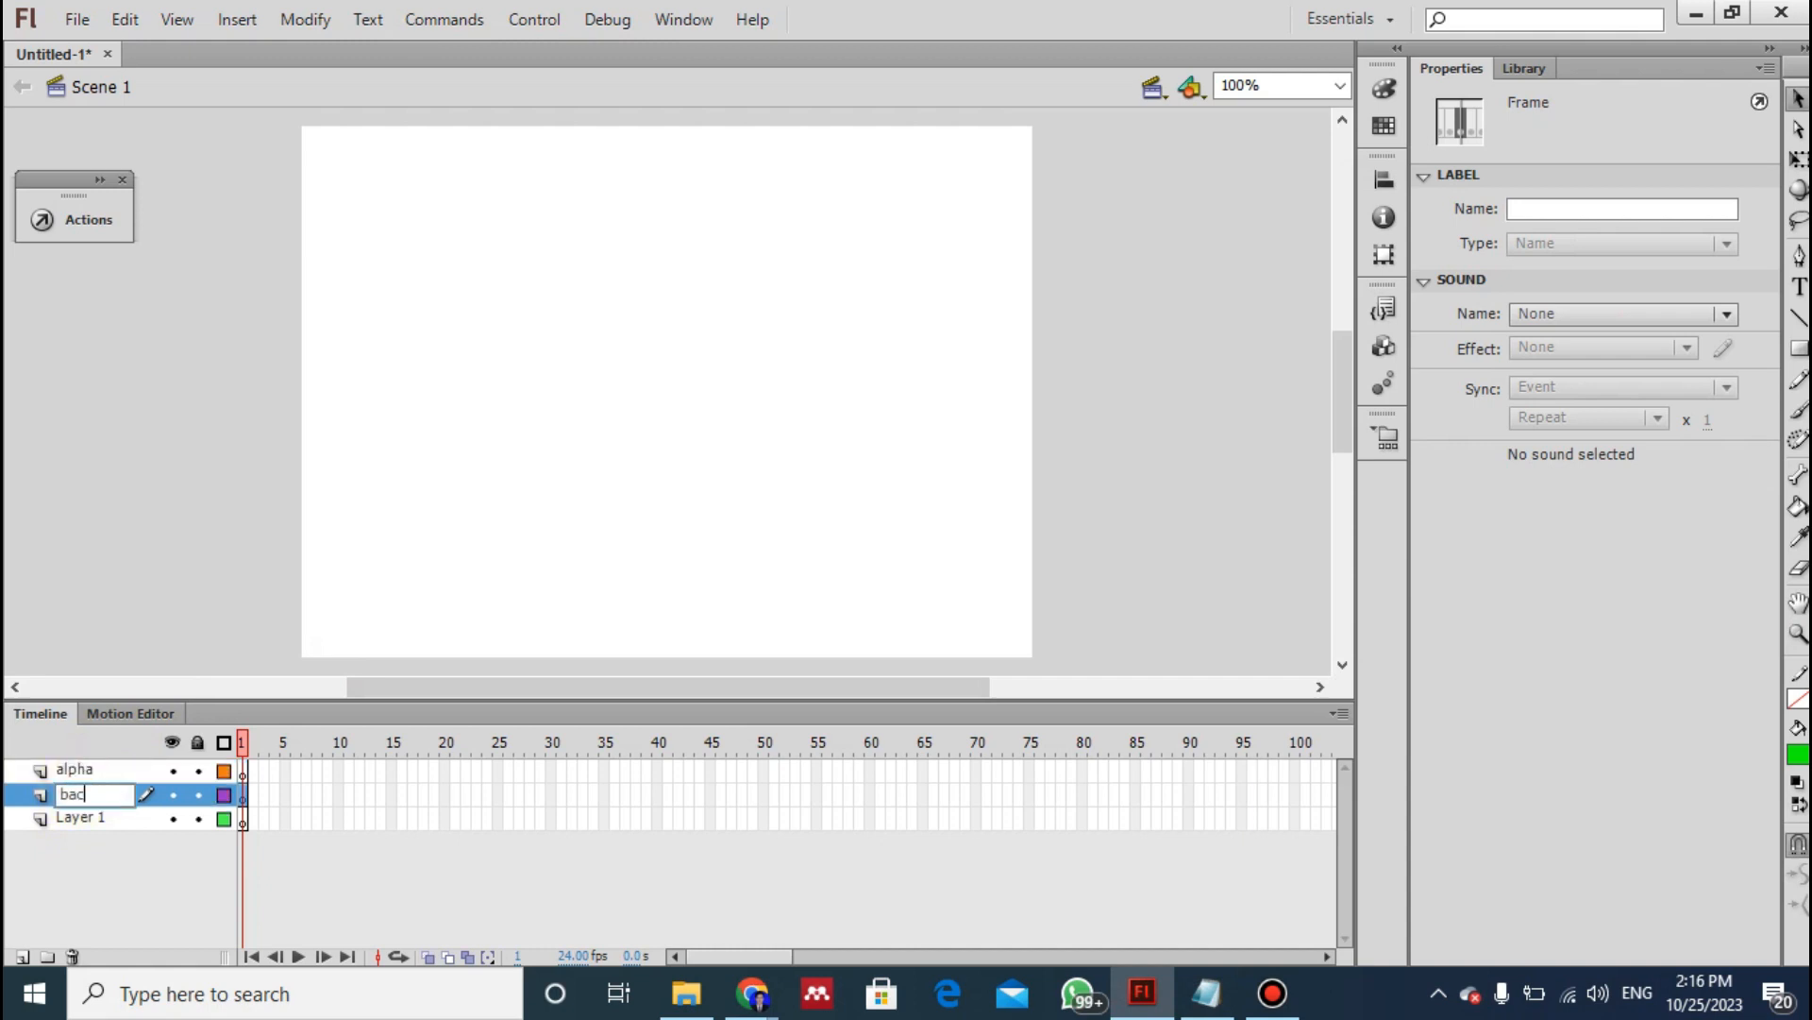
pyautogui.write('kgorund')
pyautogui.doubleClick(88, 817)
pyautogui.write('matah')
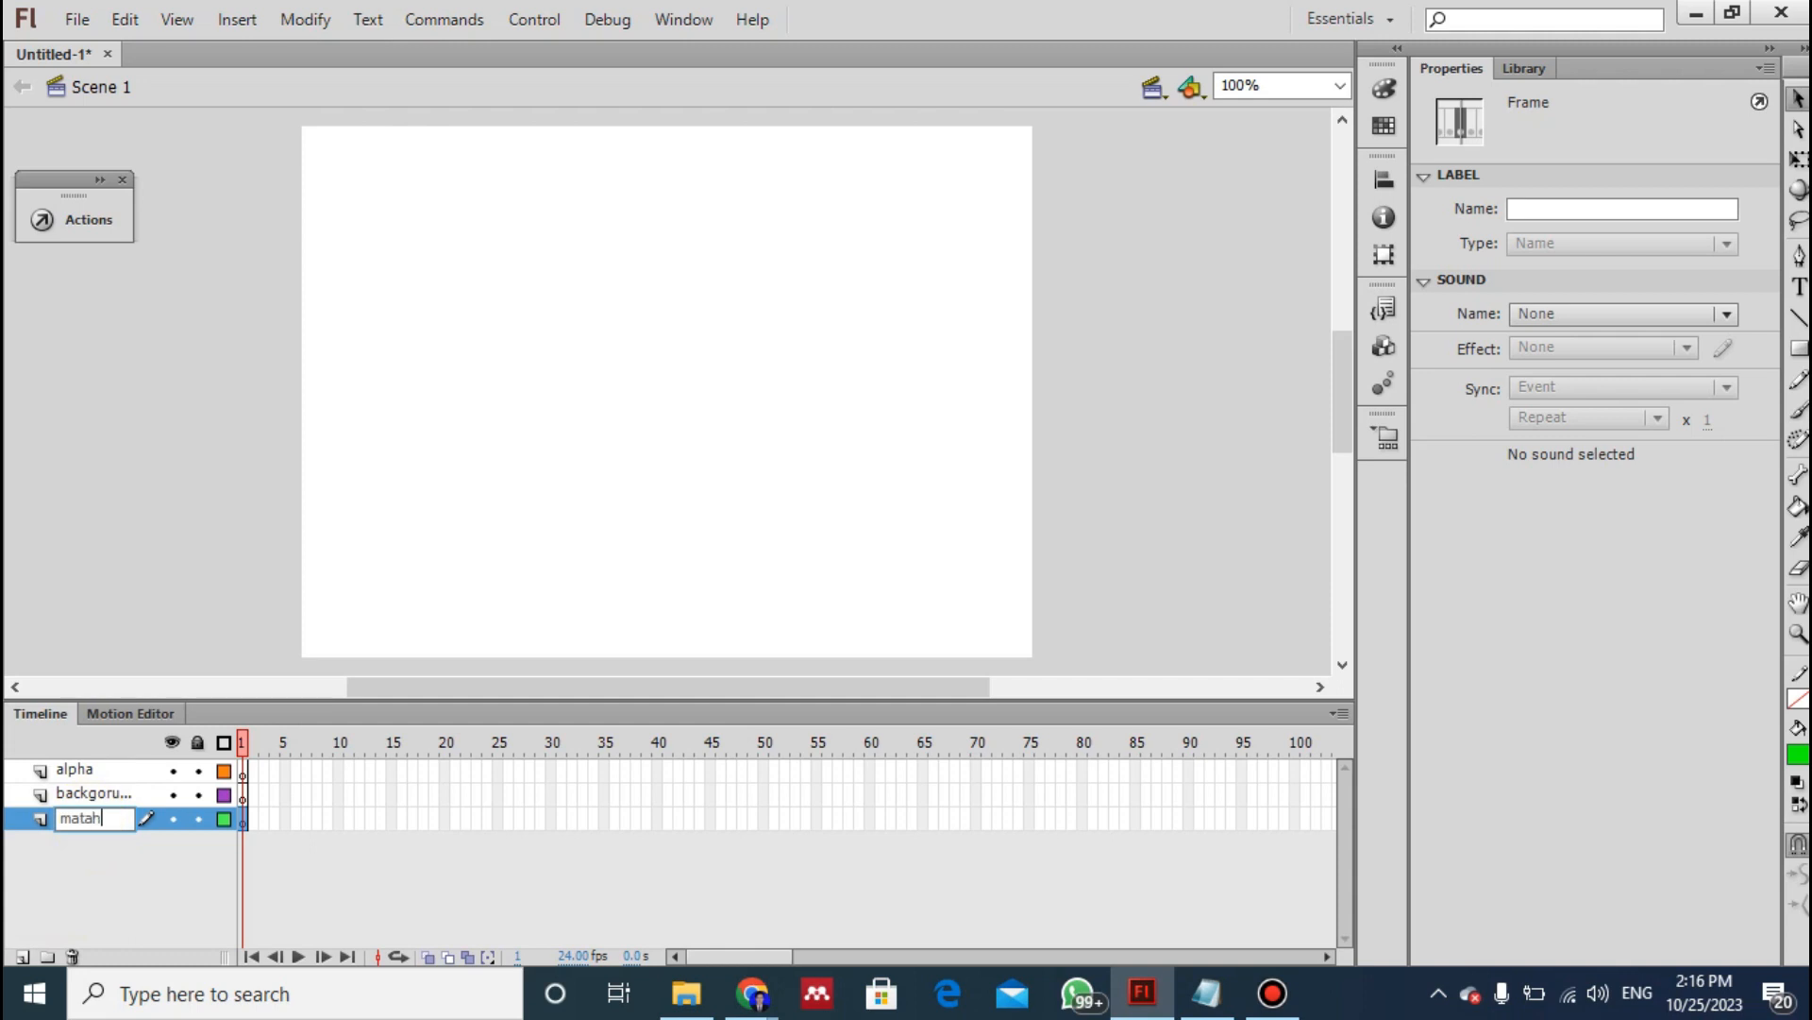
pyautogui.write('ri')
pyautogui.click(130, 897)
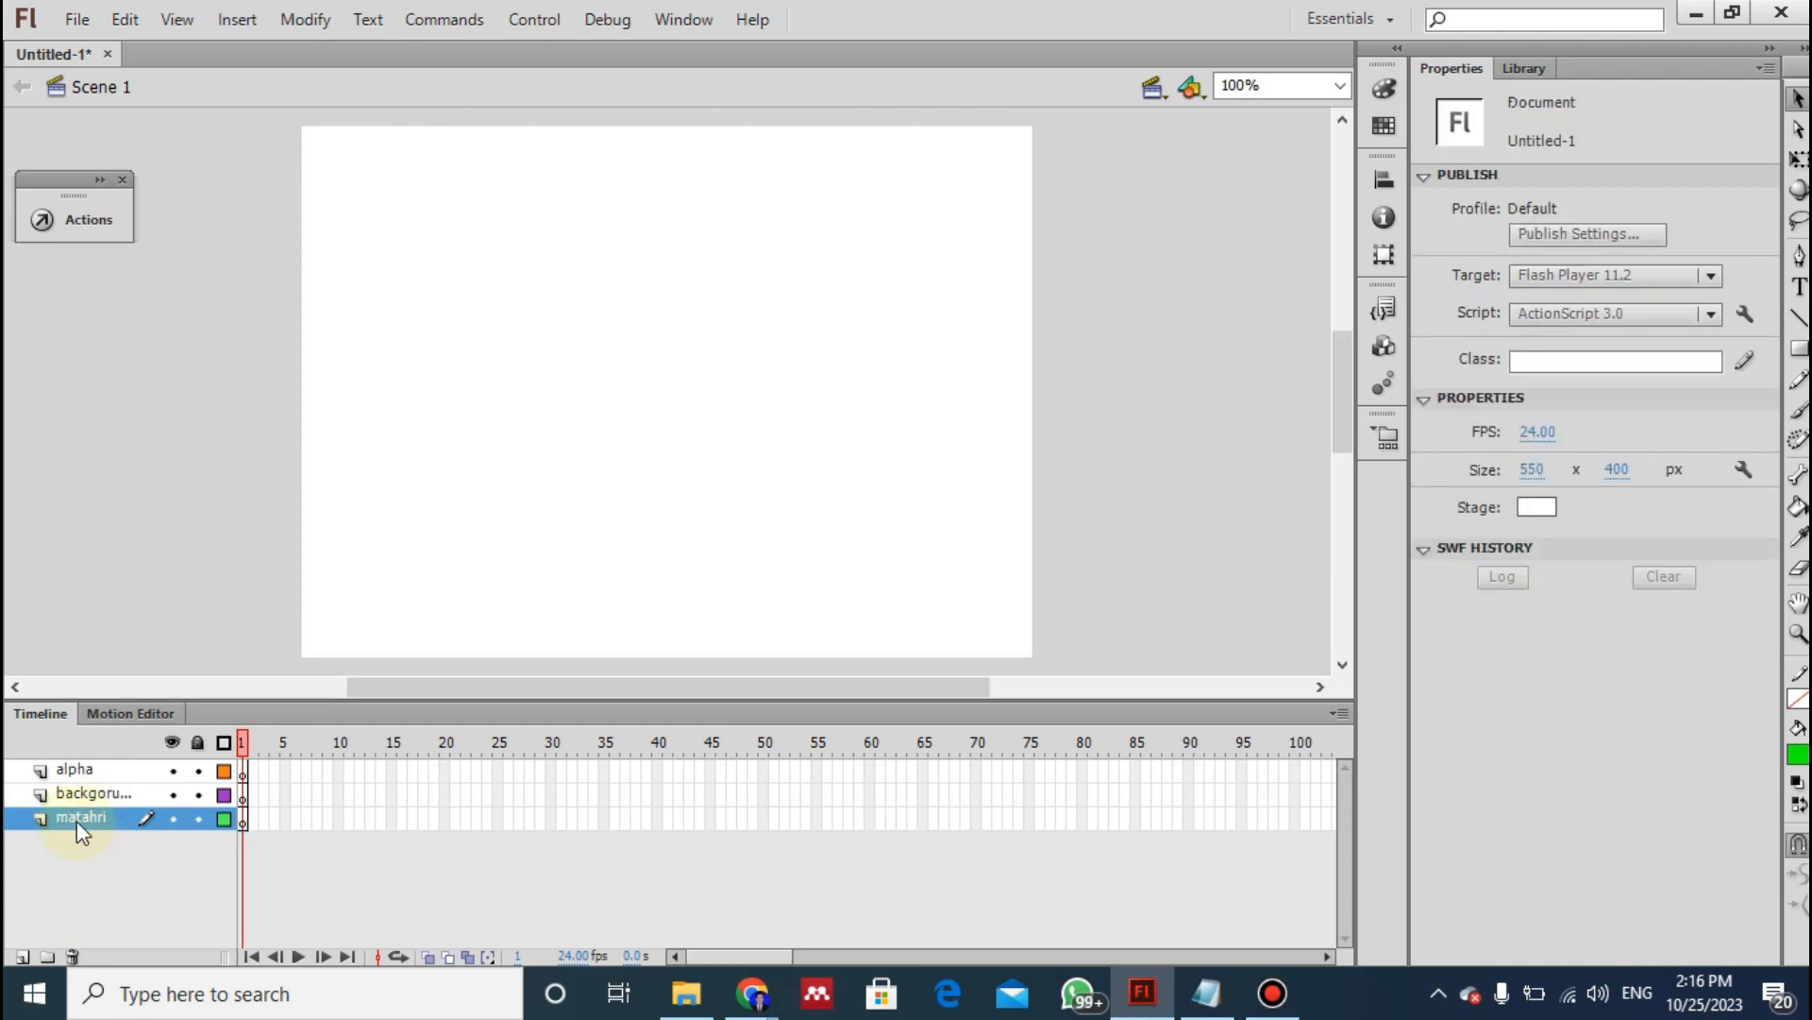
pyautogui.click(76, 771)
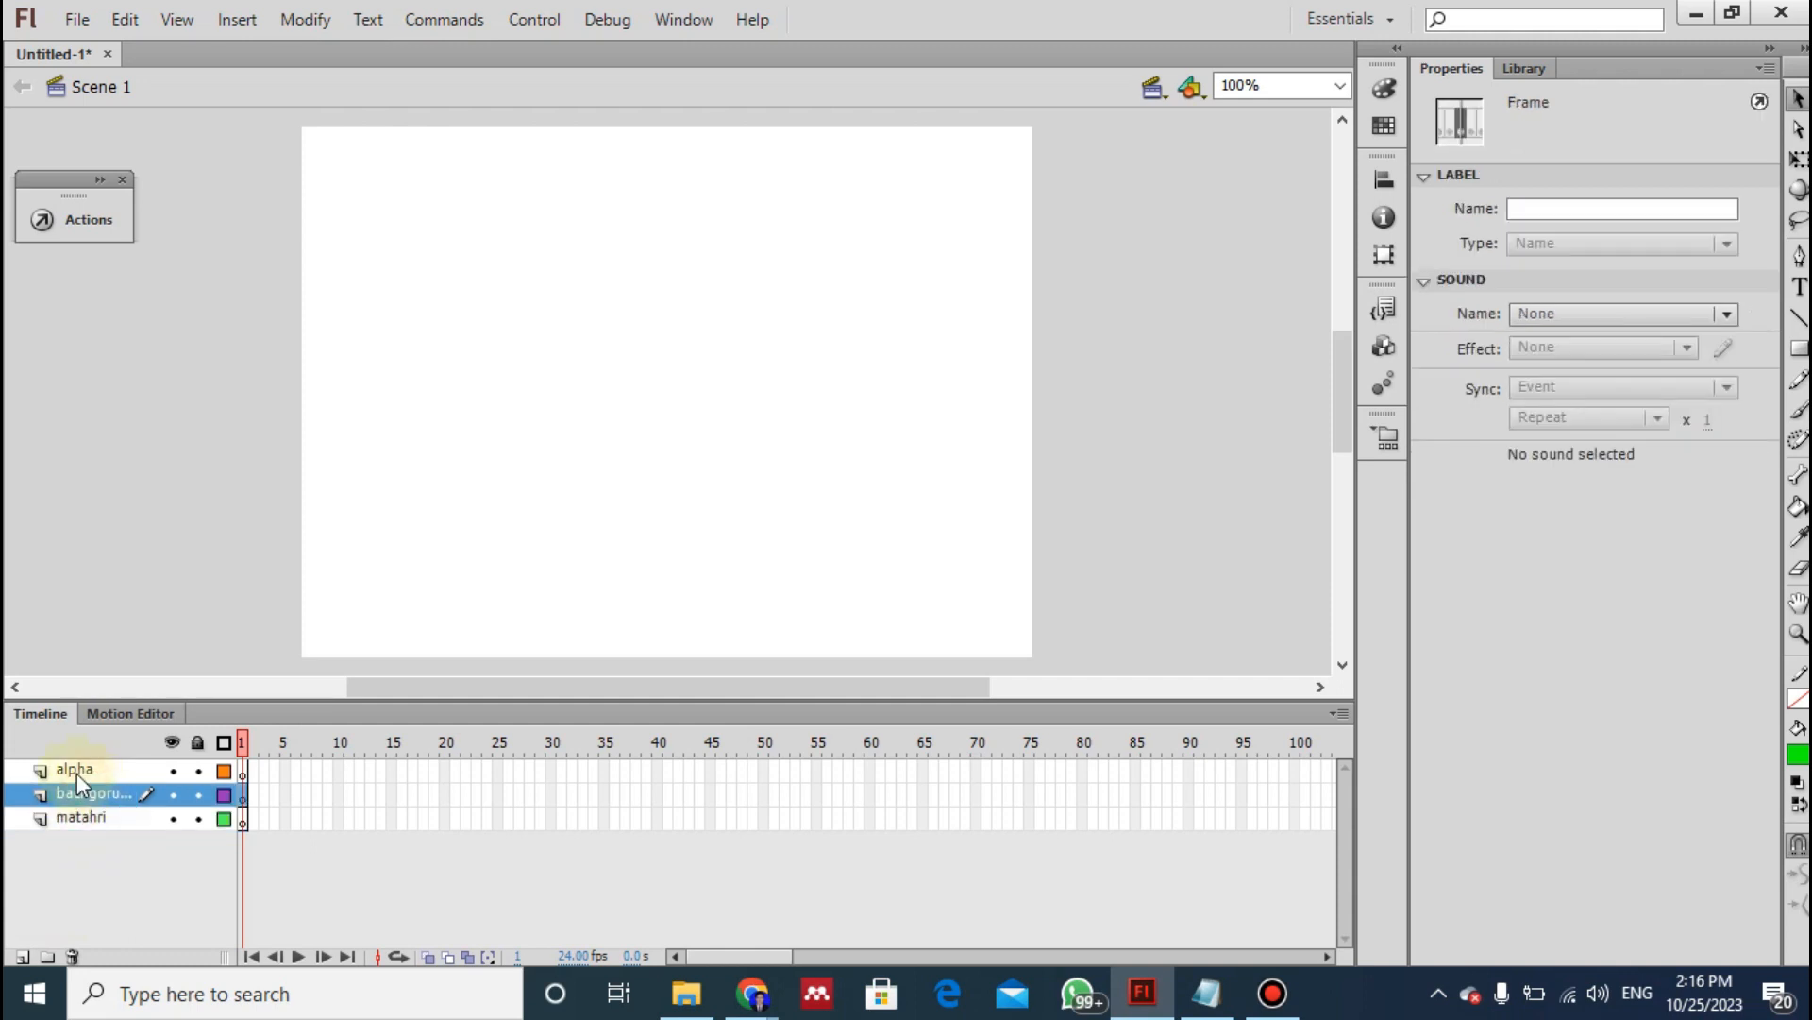
pyautogui.click(84, 795)
pyautogui.click(91, 820)
pyautogui.click(108, 796)
pyautogui.click(82, 768)
pyautogui.click(97, 804)
pyautogui.click(87, 819)
pyautogui.click(93, 767)
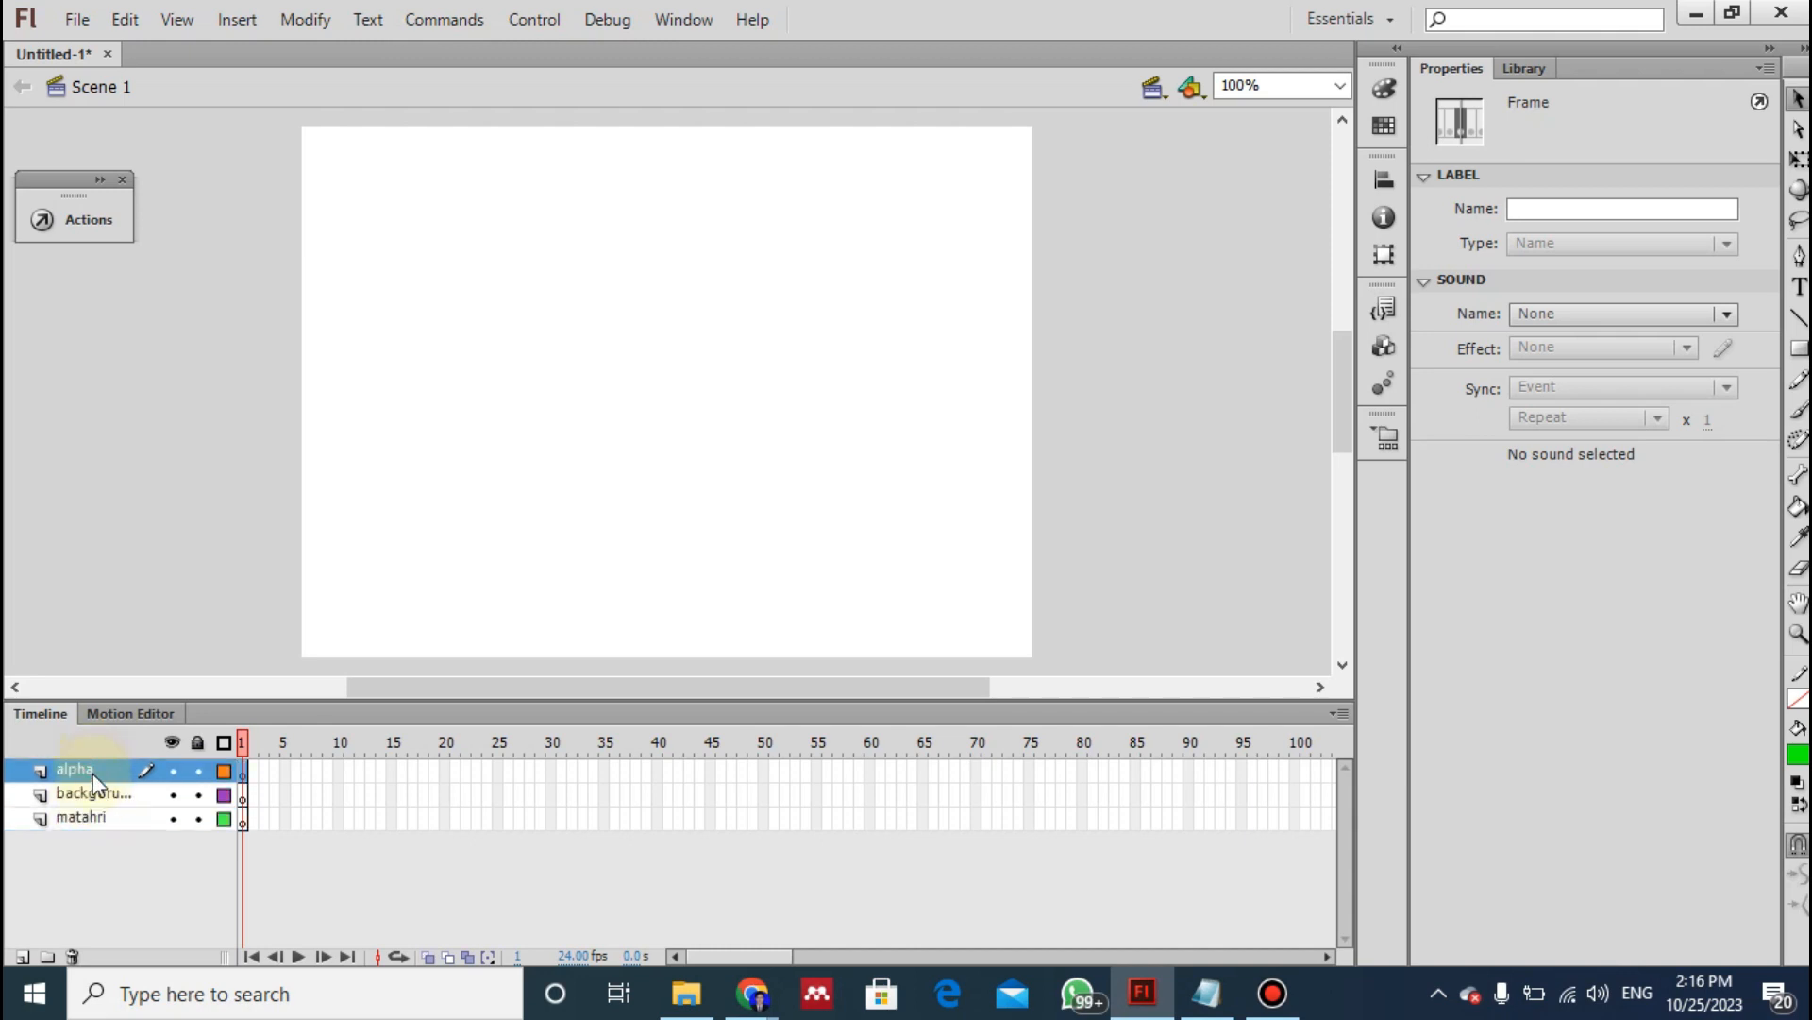
# - Import the saved landscape JPEG from Downloads onto the stage in the backgorund layer, following instruction 4 of the notes
pyautogui.click(95, 802)
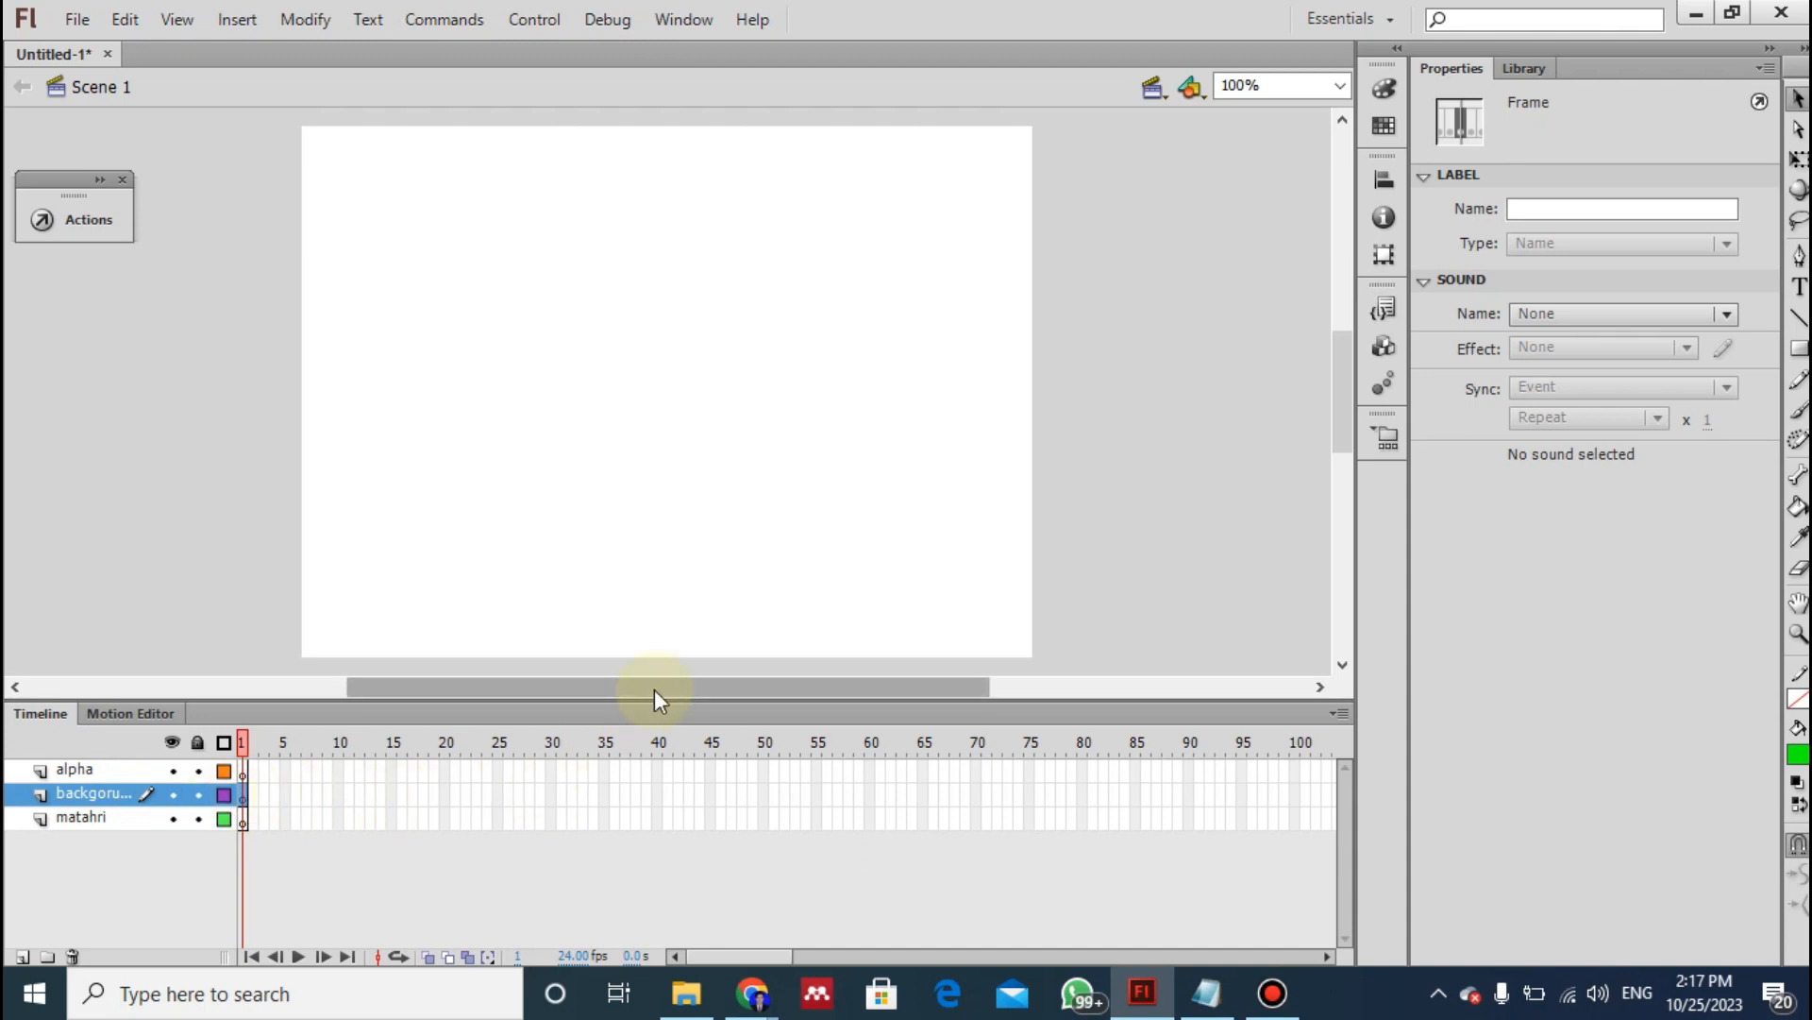
pyautogui.hotkey('alt', 'Tab')
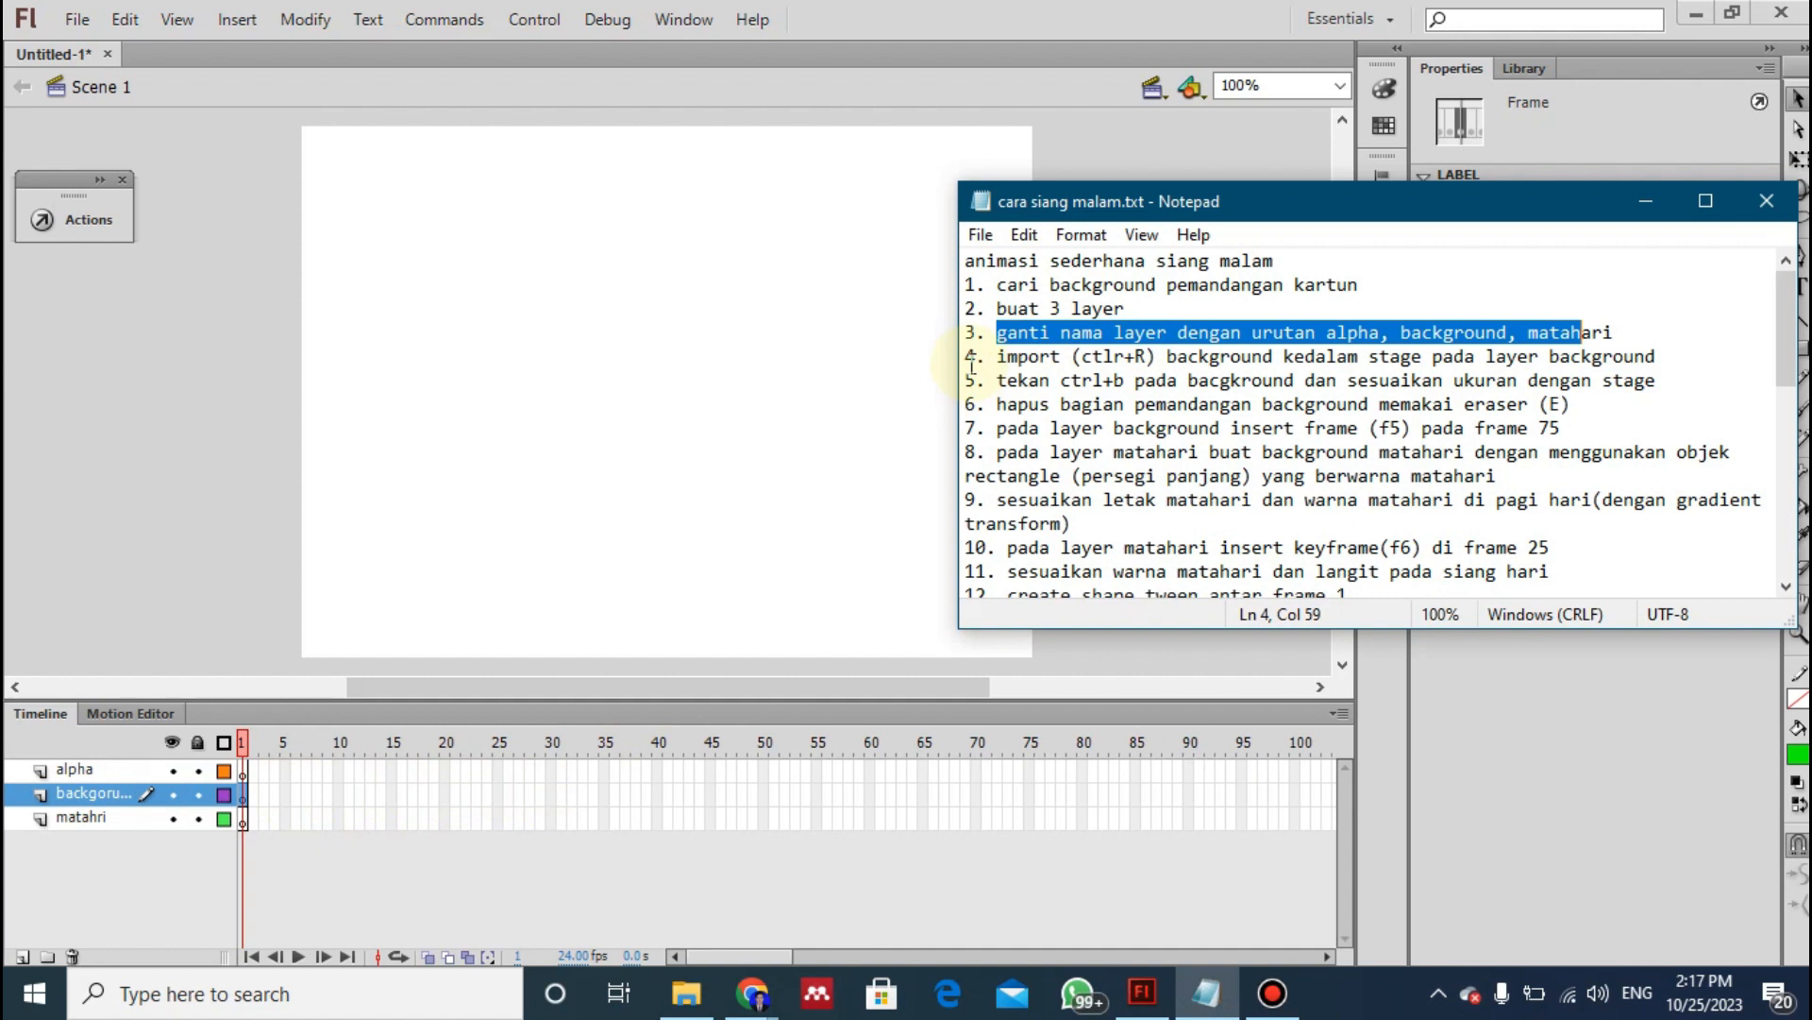
pyautogui.moveTo(998, 356); pyautogui.dragTo(1673, 358)
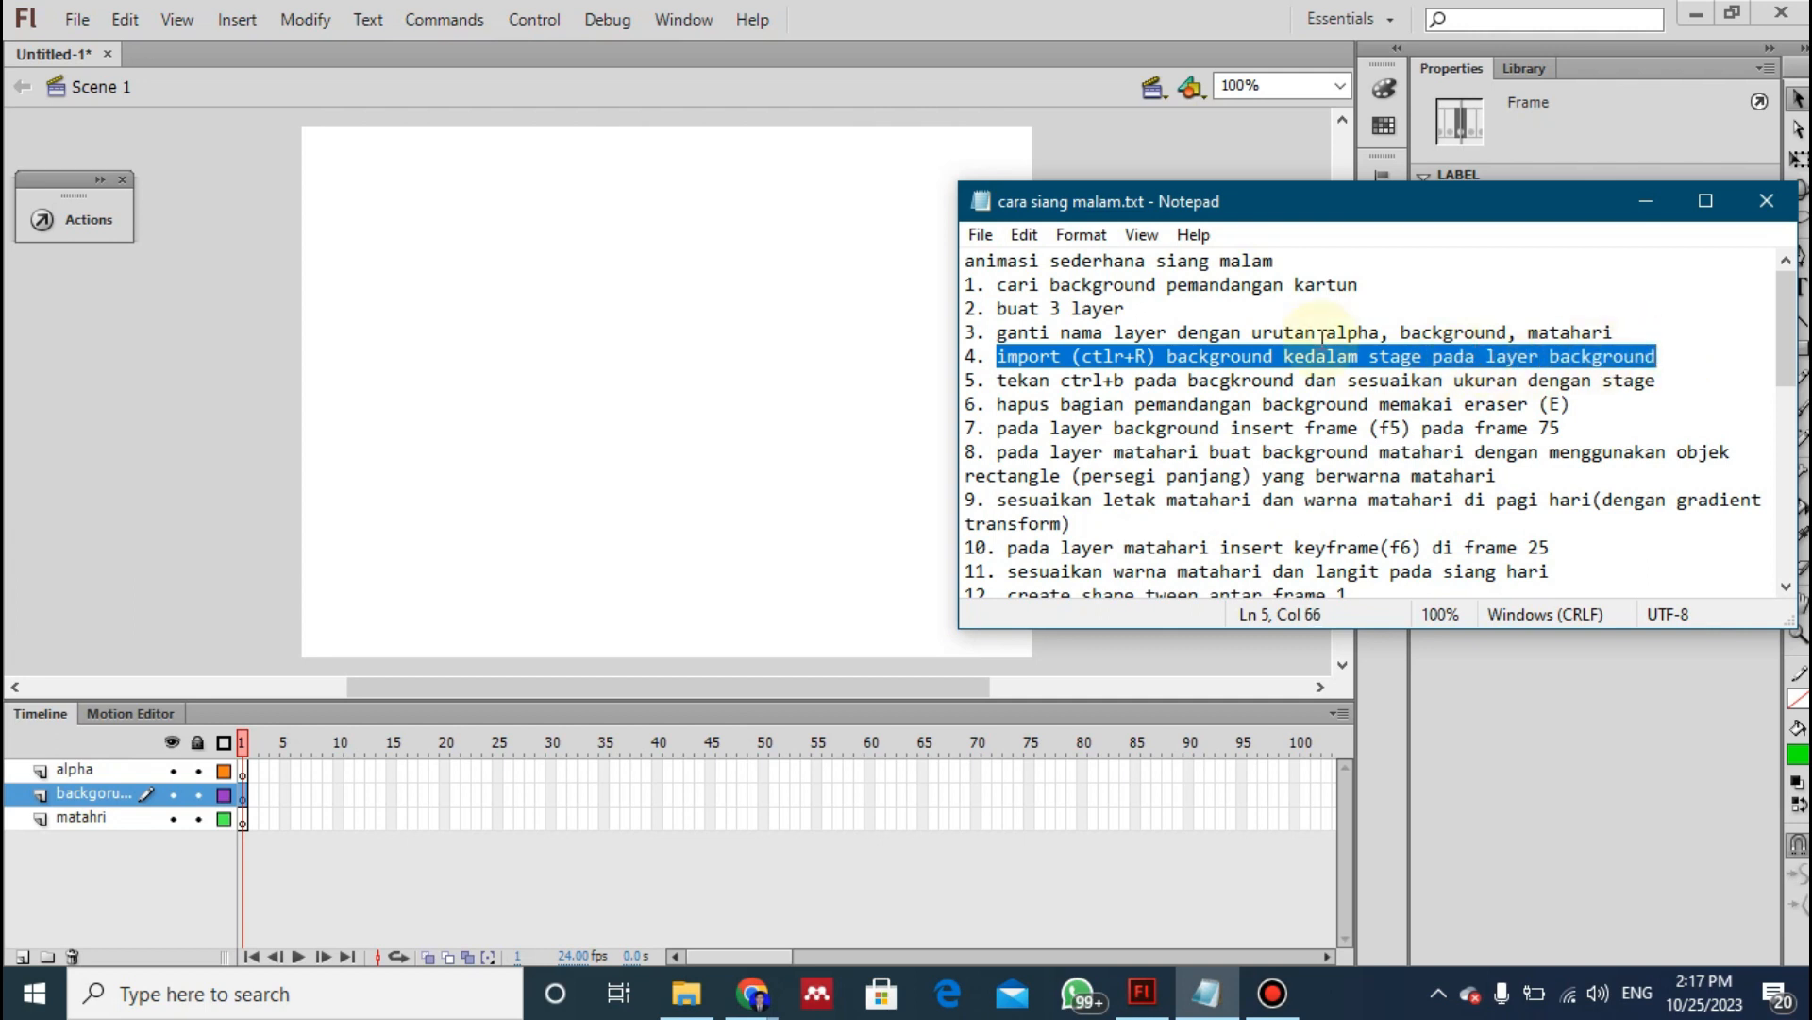
pyautogui.click(762, 384)
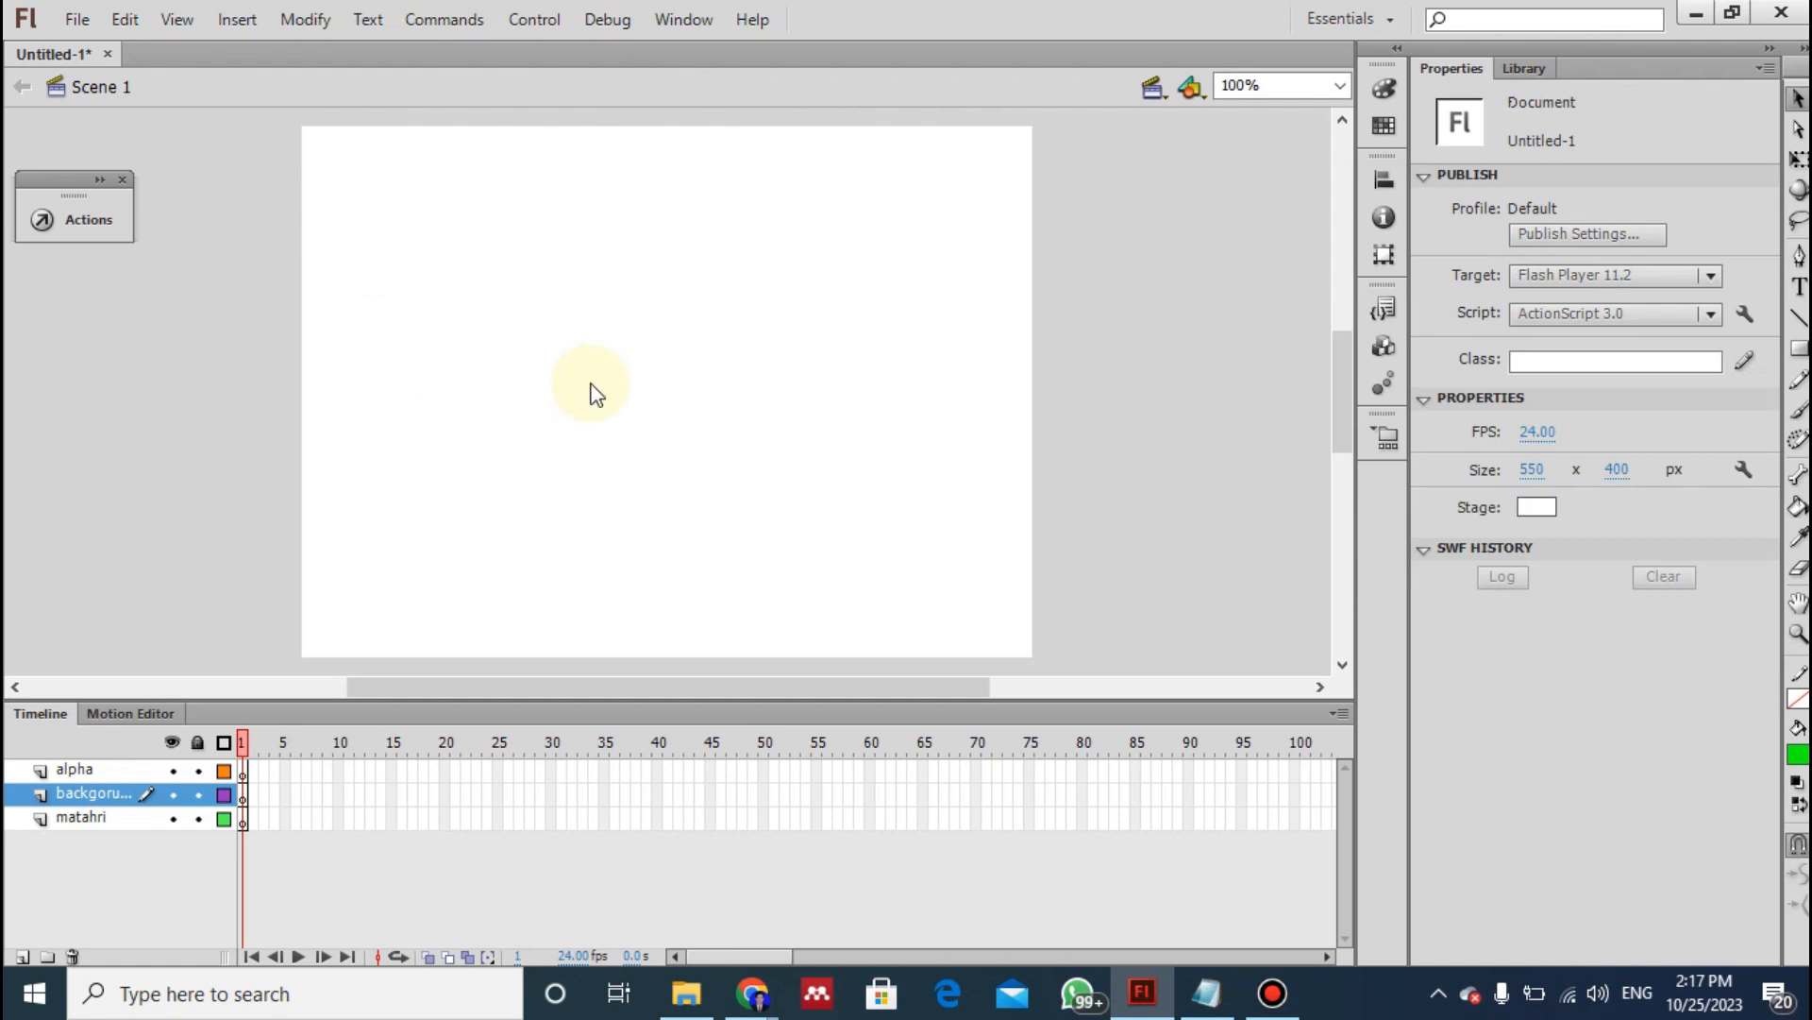
pyautogui.hotkey('ctrl', 'r')
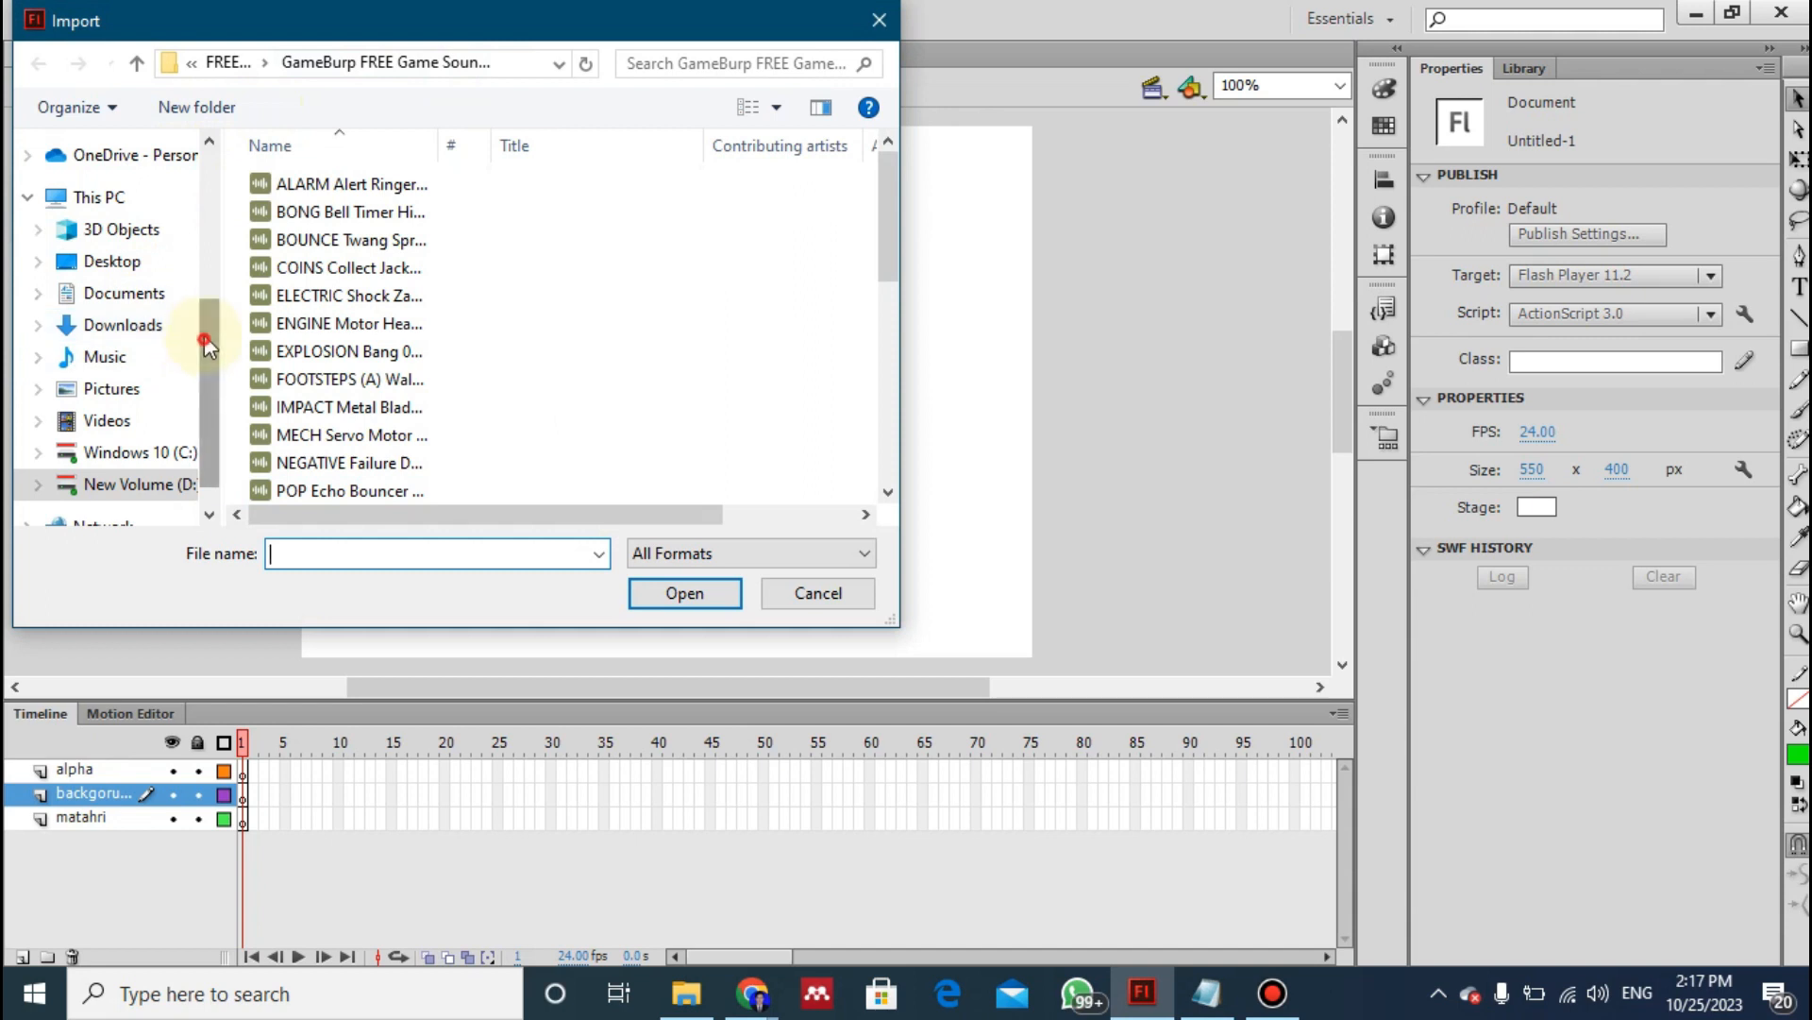
pyautogui.moveTo(203, 338); pyautogui.dragTo(208, 303)
pyautogui.click(133, 390)
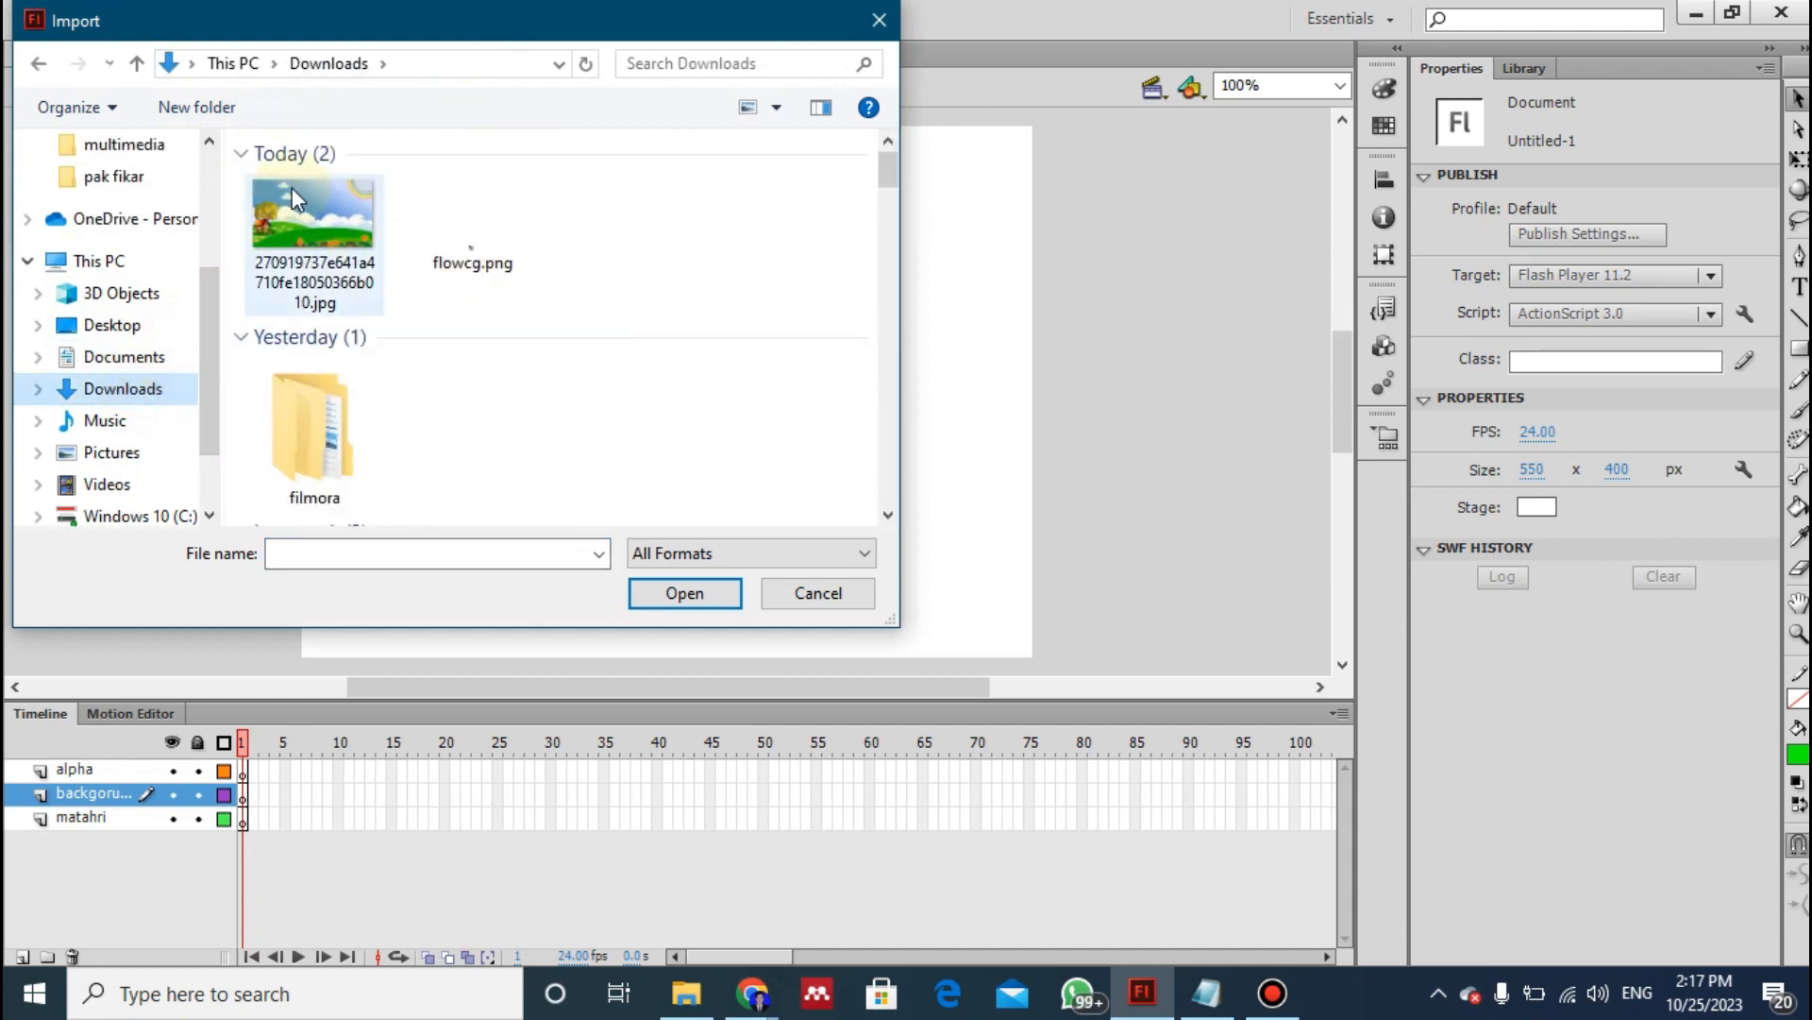
pyautogui.click(304, 187)
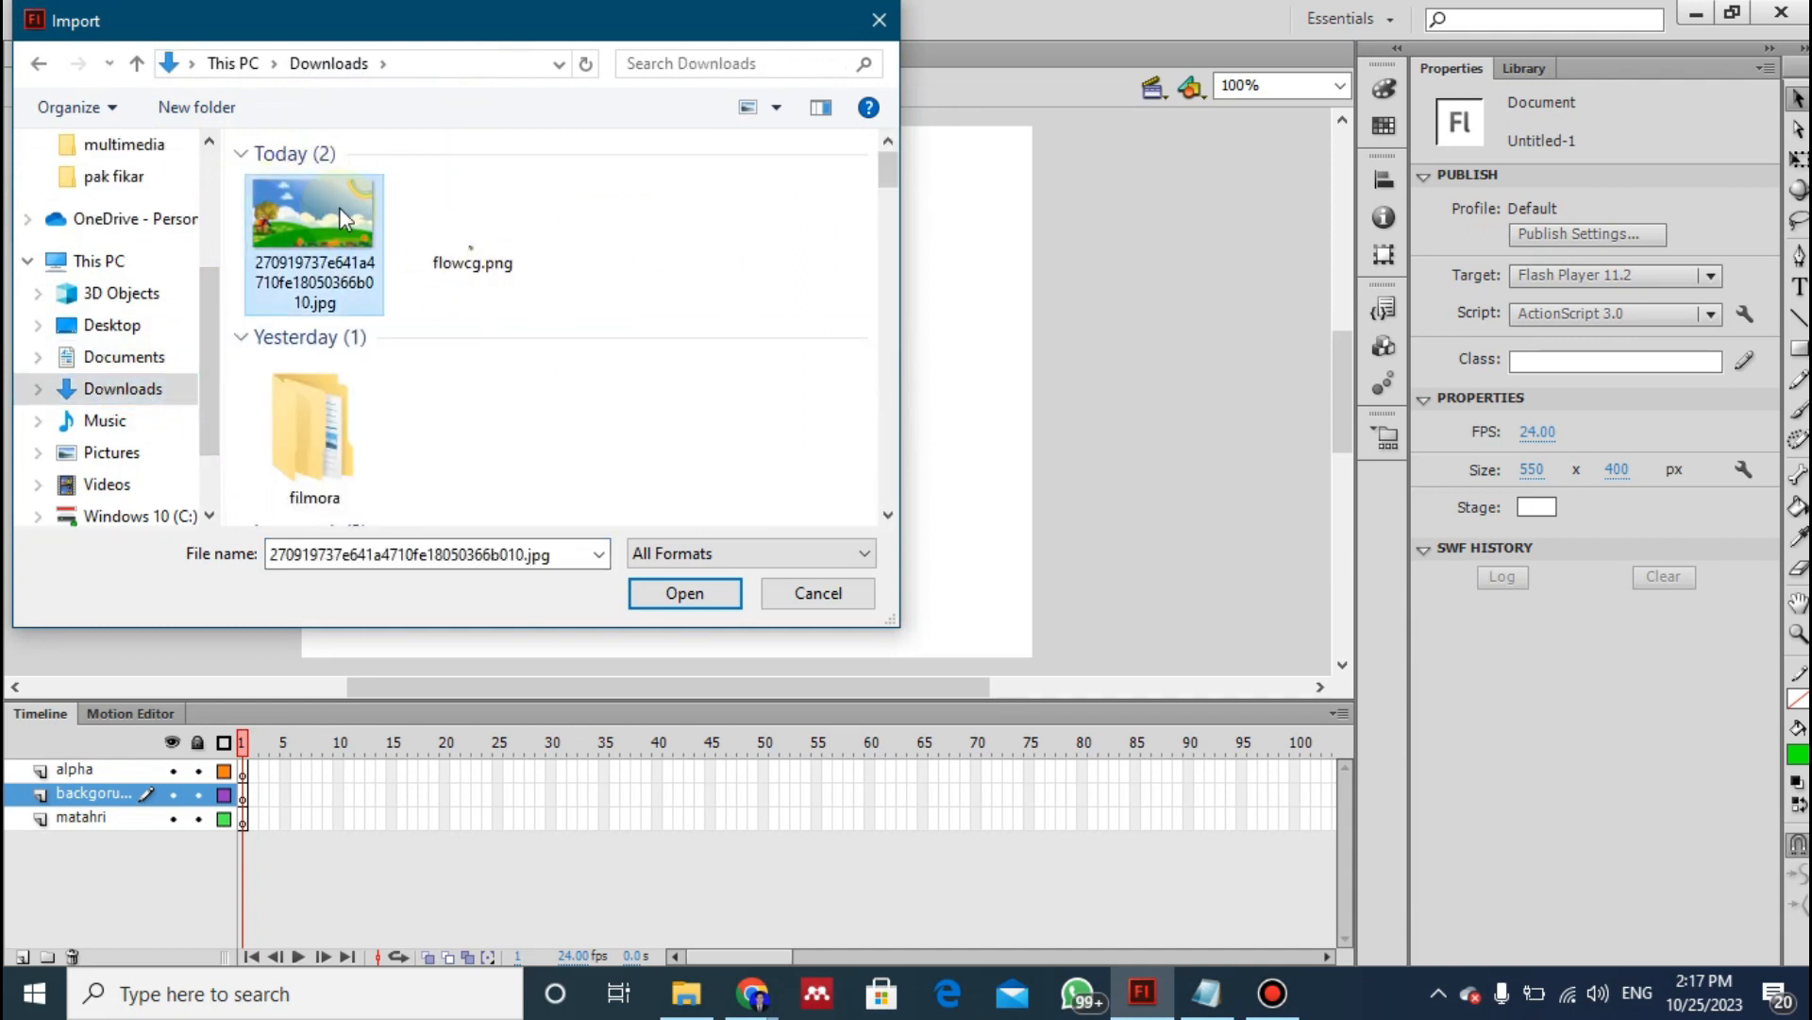
pyautogui.click(697, 602)
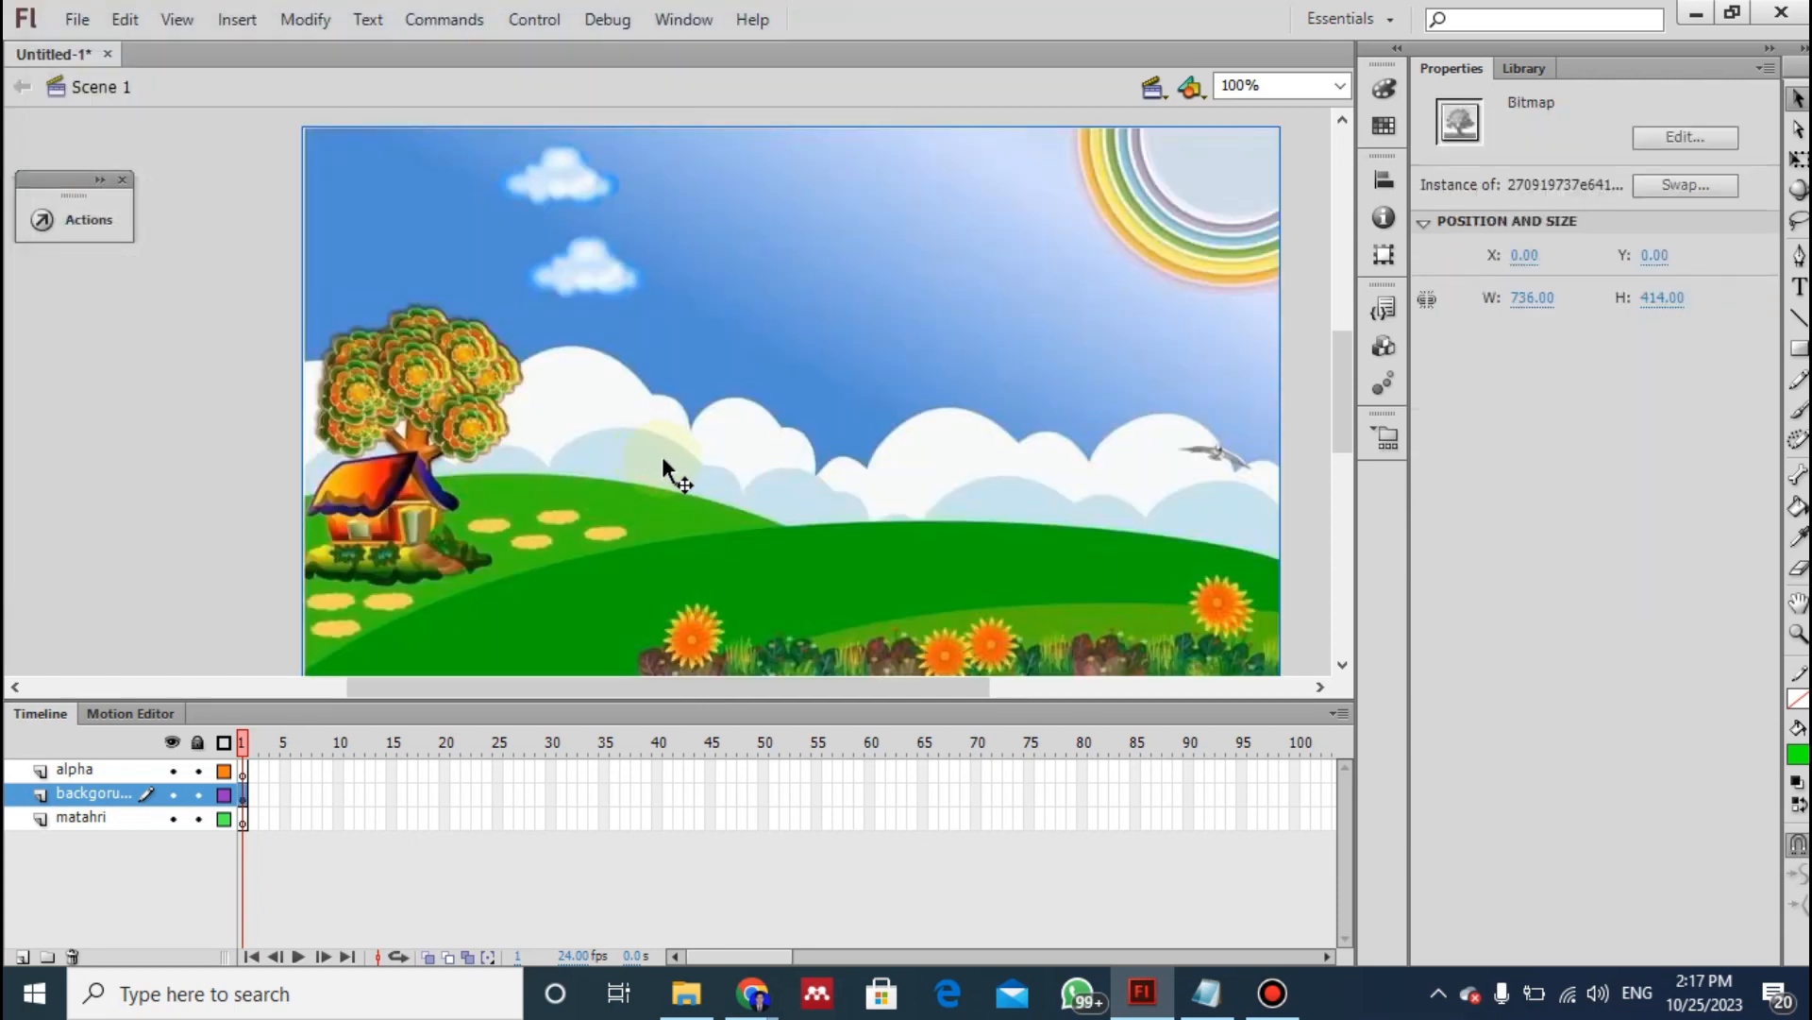
# - Break apart the imported landscape bitmap into an editable shape on the stage, following instruction 5 of the notes
pyautogui.moveTo(567, 309); pyautogui.dragTo(774, 383)
pyautogui.moveTo(647, 435); pyautogui.dragTo(766, 442)
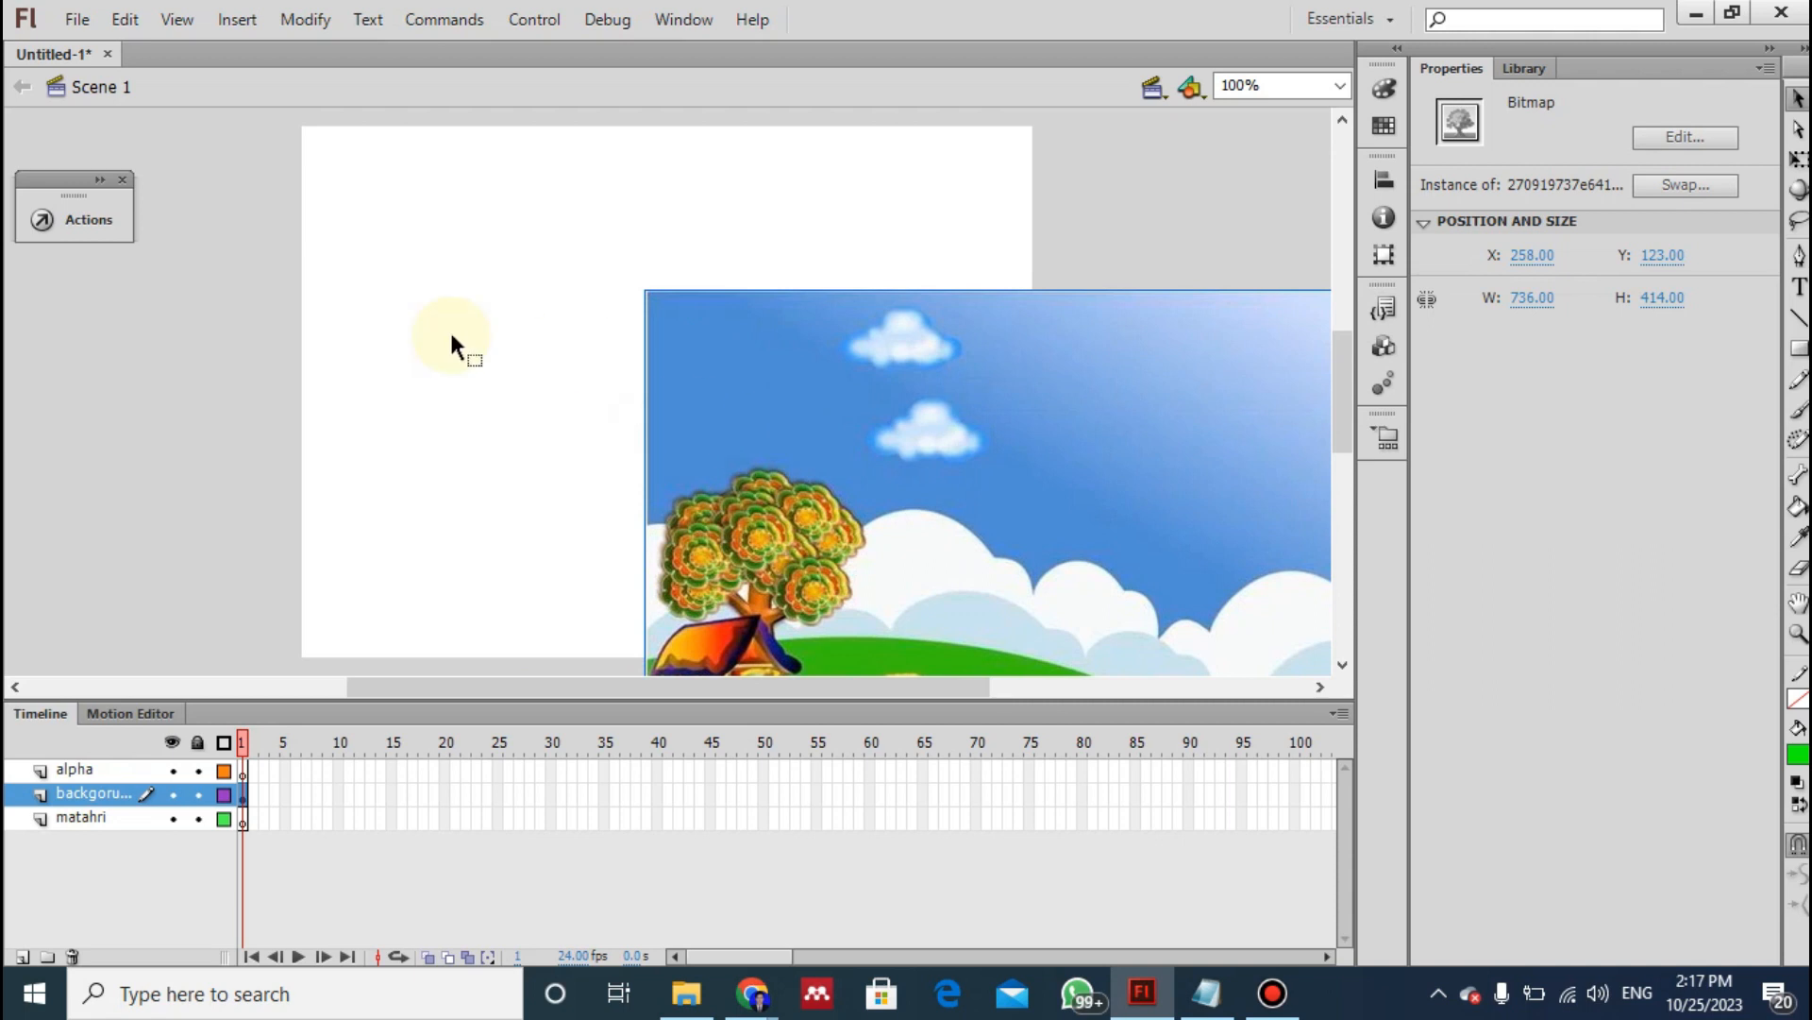
pyautogui.hotkey('alt', 'Tab')
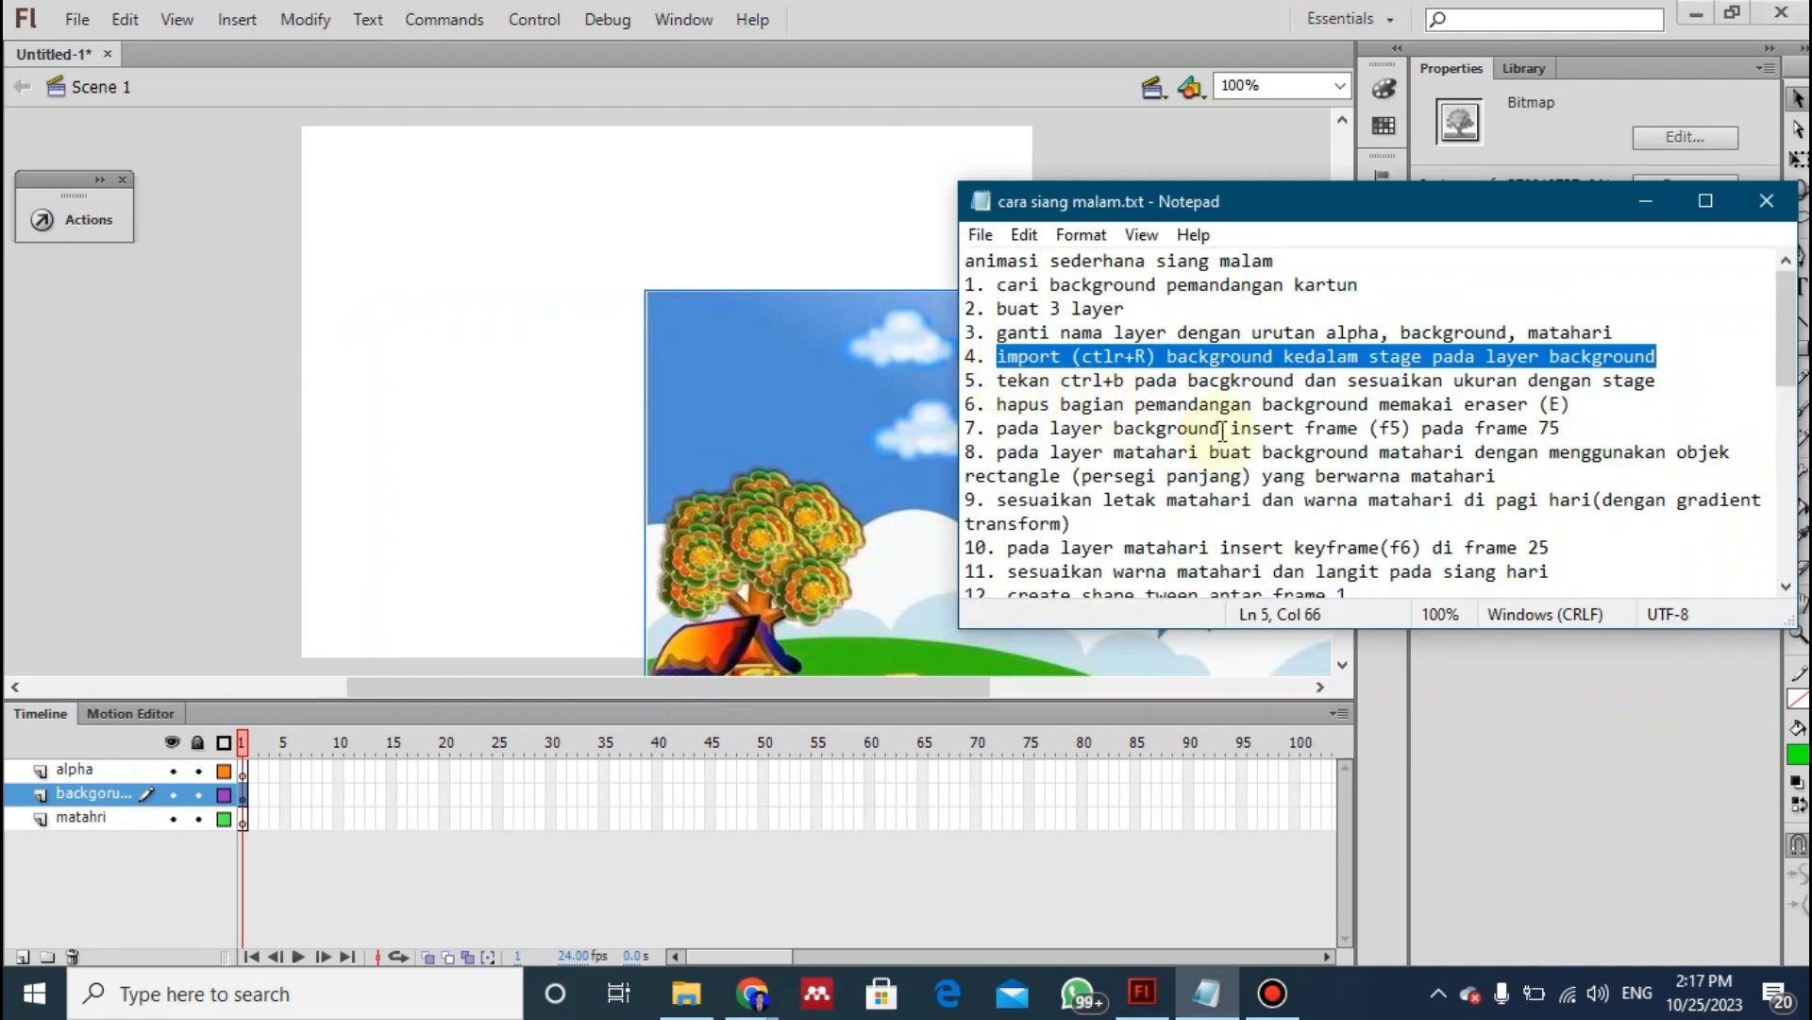
pyautogui.moveTo(997, 380); pyautogui.dragTo(1654, 385)
pyautogui.click(882, 472)
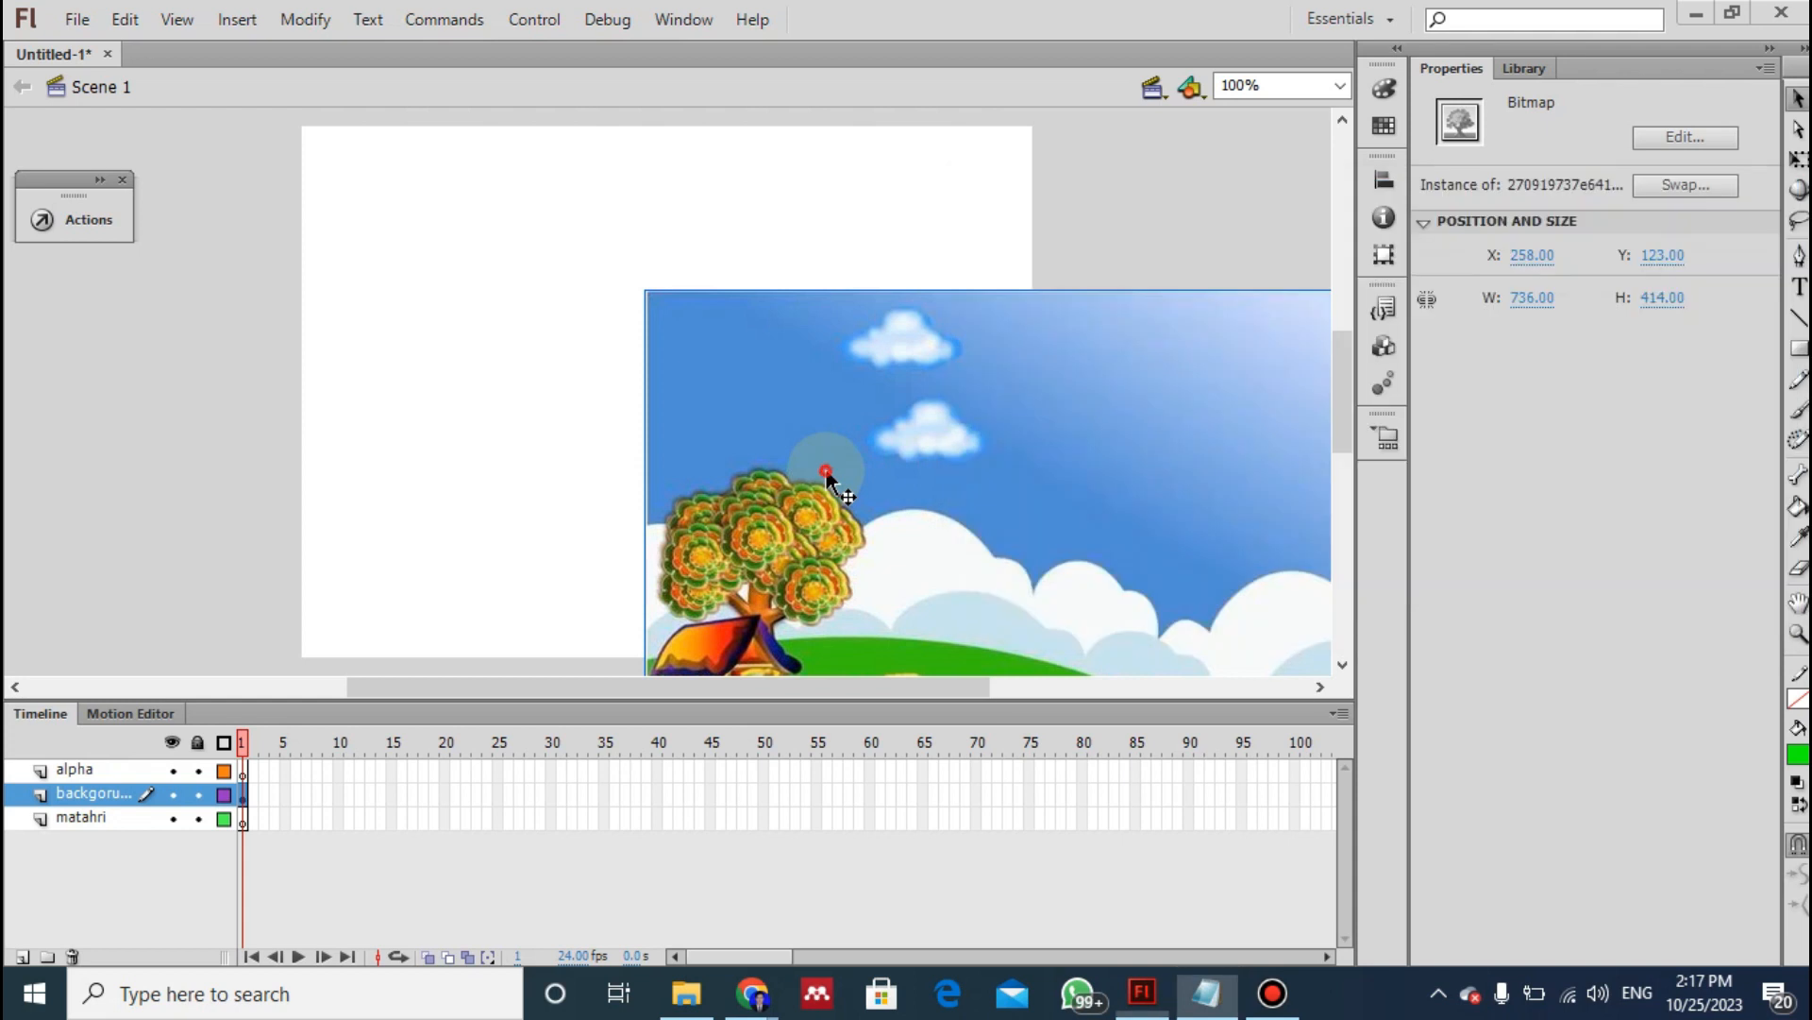
pyautogui.moveTo(854, 416); pyautogui.dragTo(506, 259)
pyautogui.hotkey('ctrl', 'b')
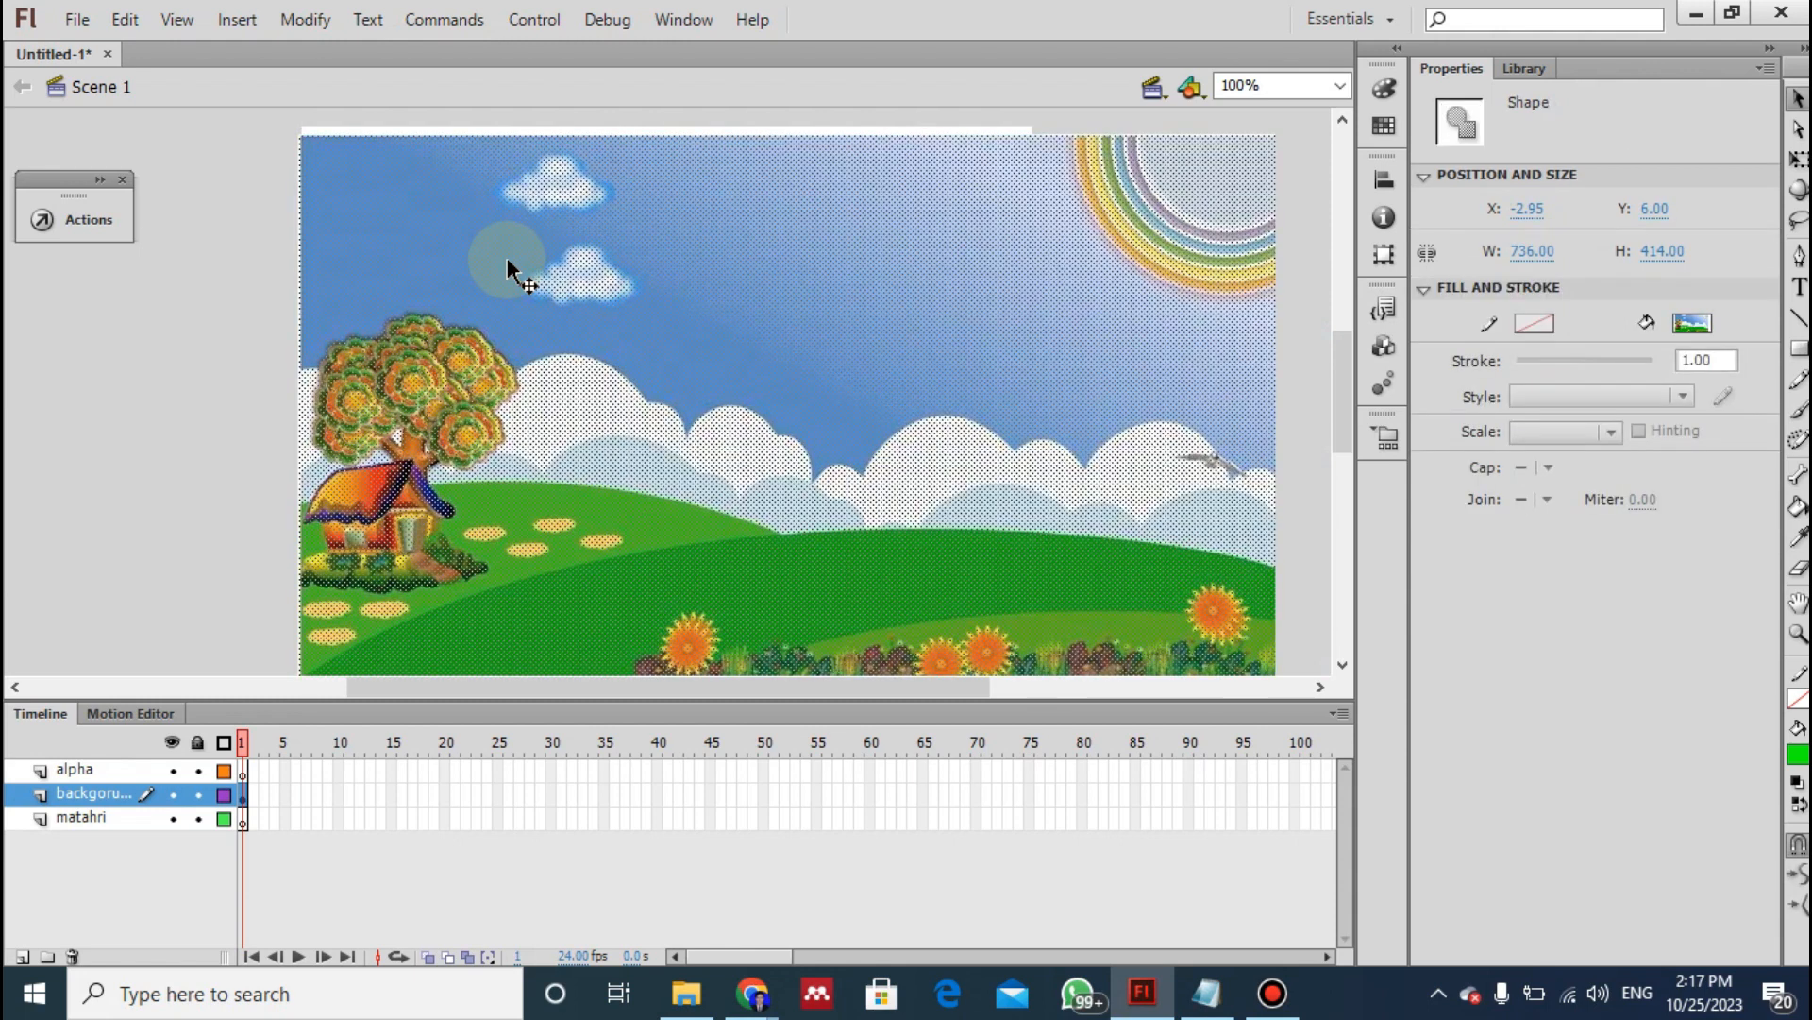
pyautogui.moveTo(408, 182)
pyautogui.mouseDown()
pyautogui.moveTo(453, 186)
pyautogui.moveTo(411, 173)
pyautogui.mouseUp()
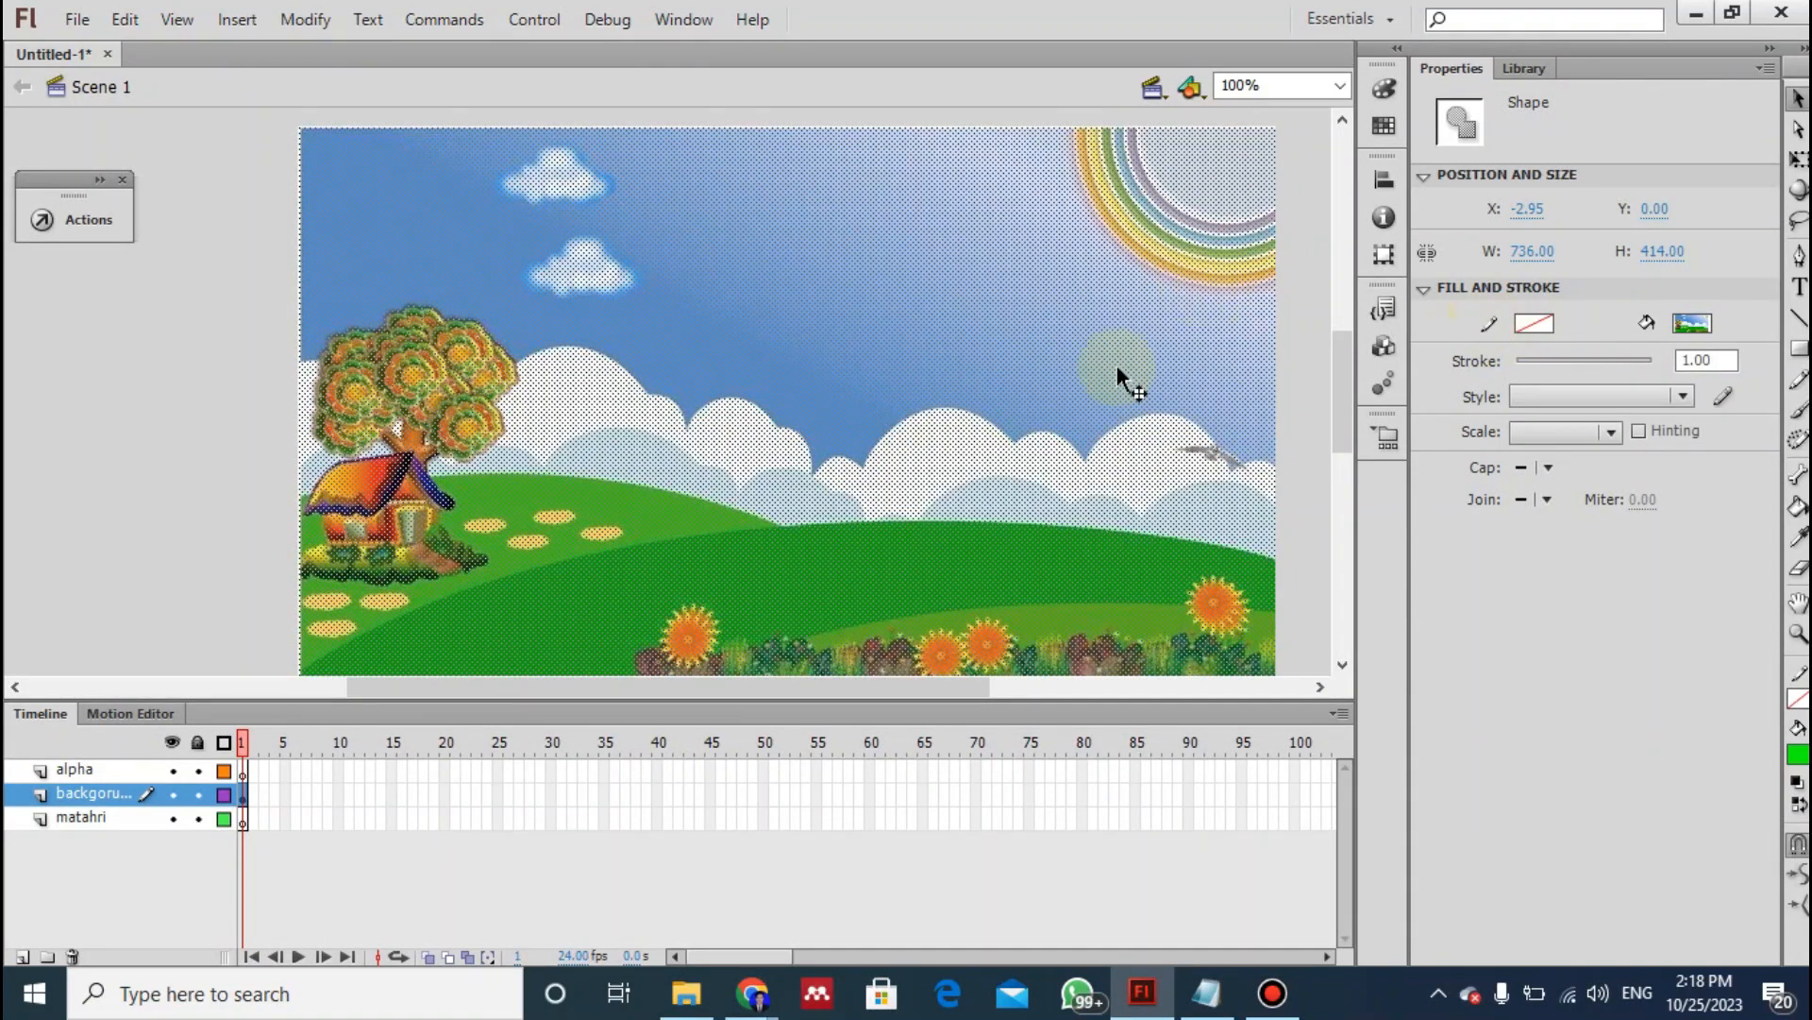
# - Resize the landscape shape to 550 px wide and 400 px high to match the stage size
pyautogui.click(1531, 253)
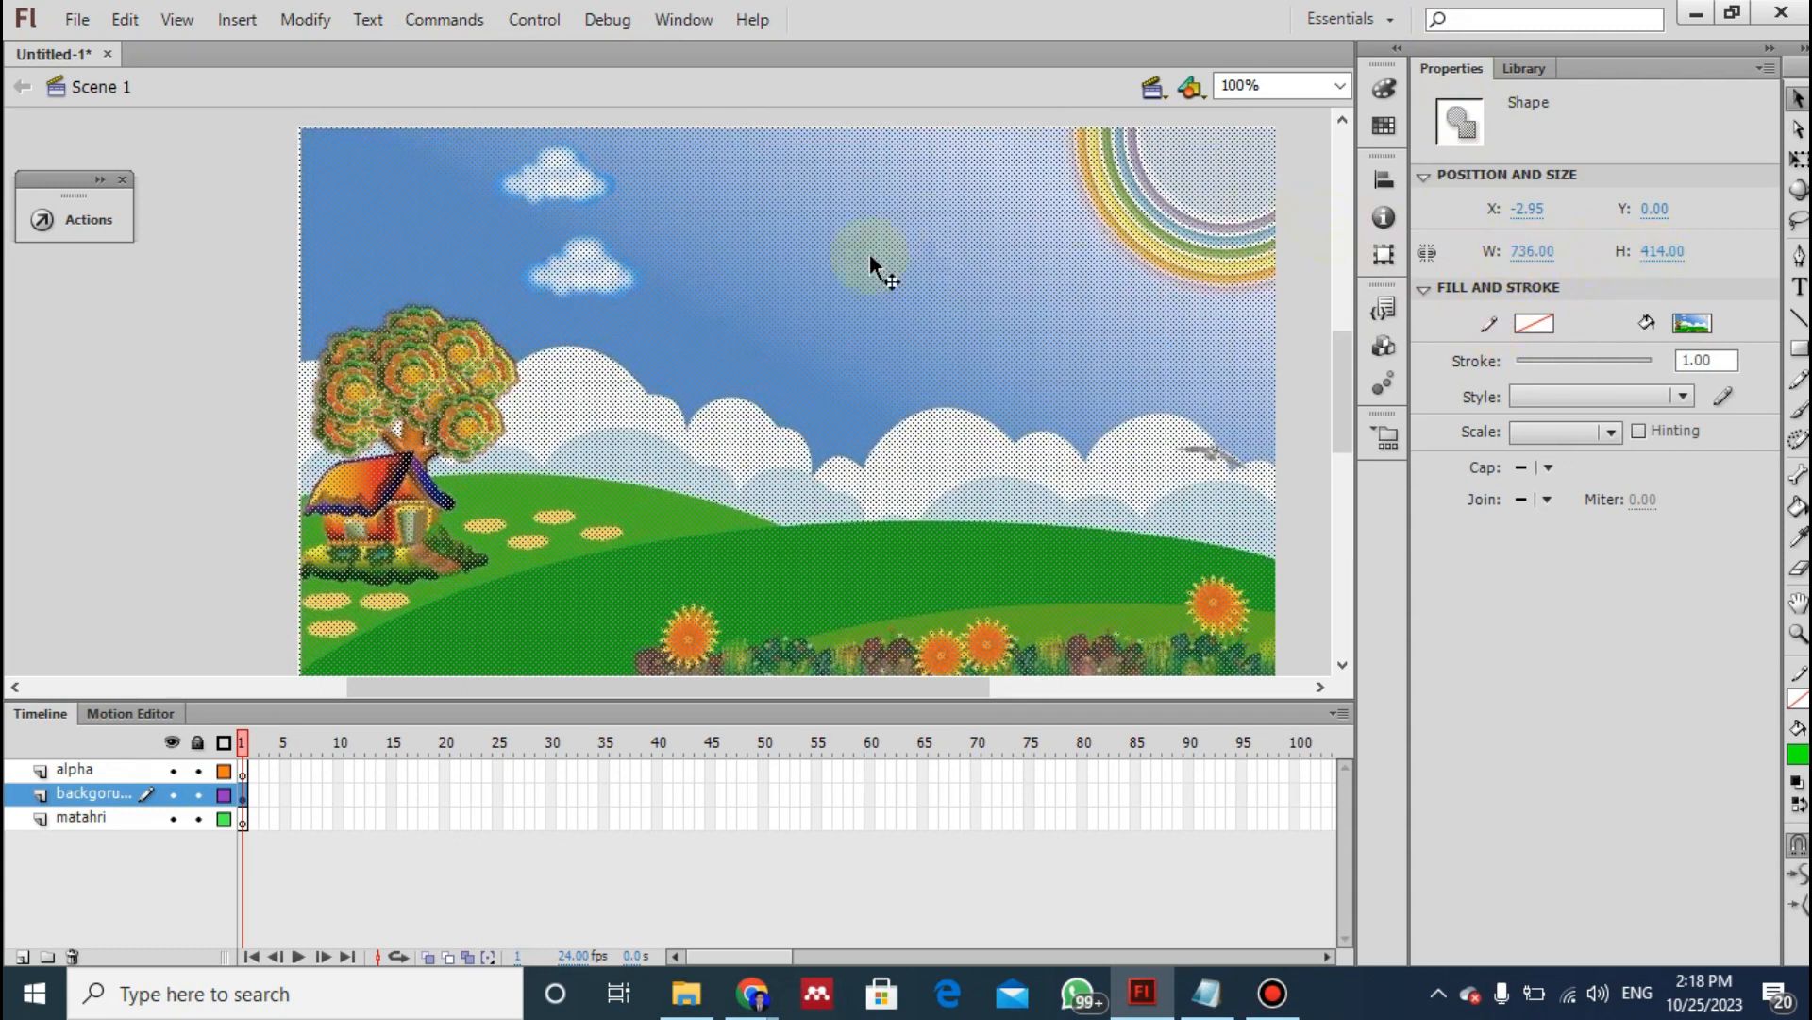
pyautogui.moveTo(869, 253); pyautogui.dragTo(973, 404)
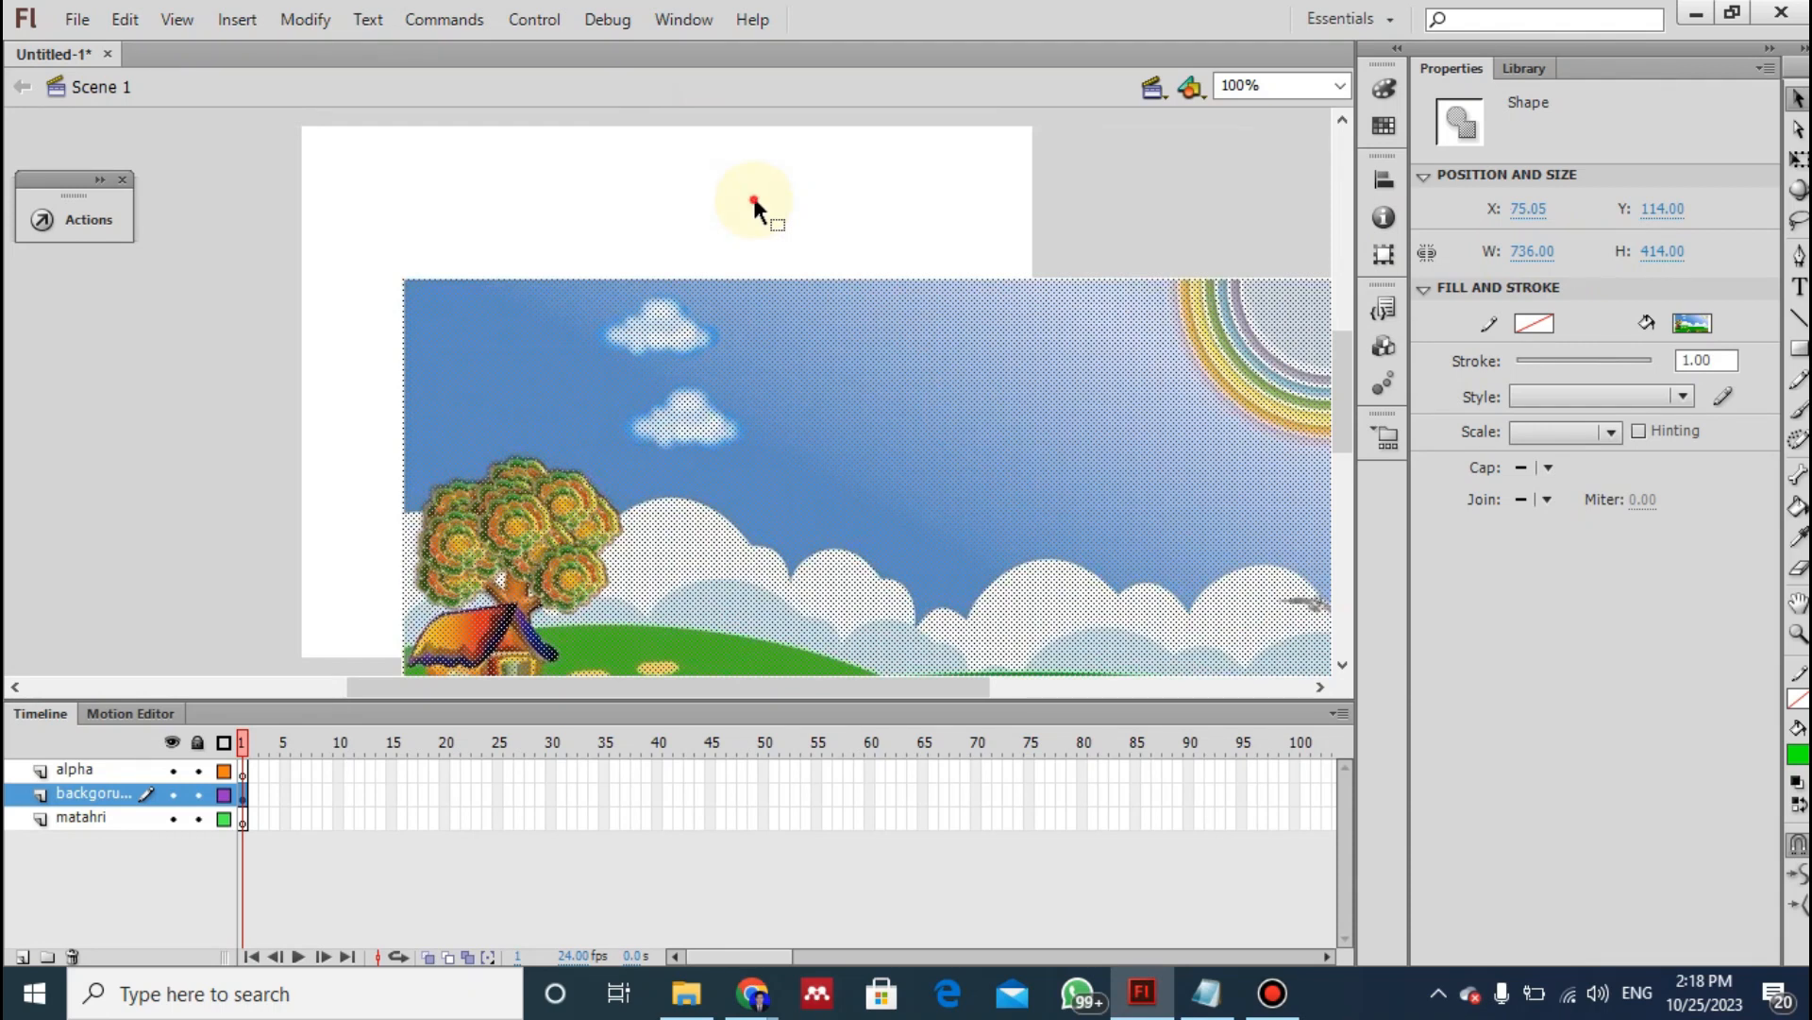
pyautogui.click(751, 195)
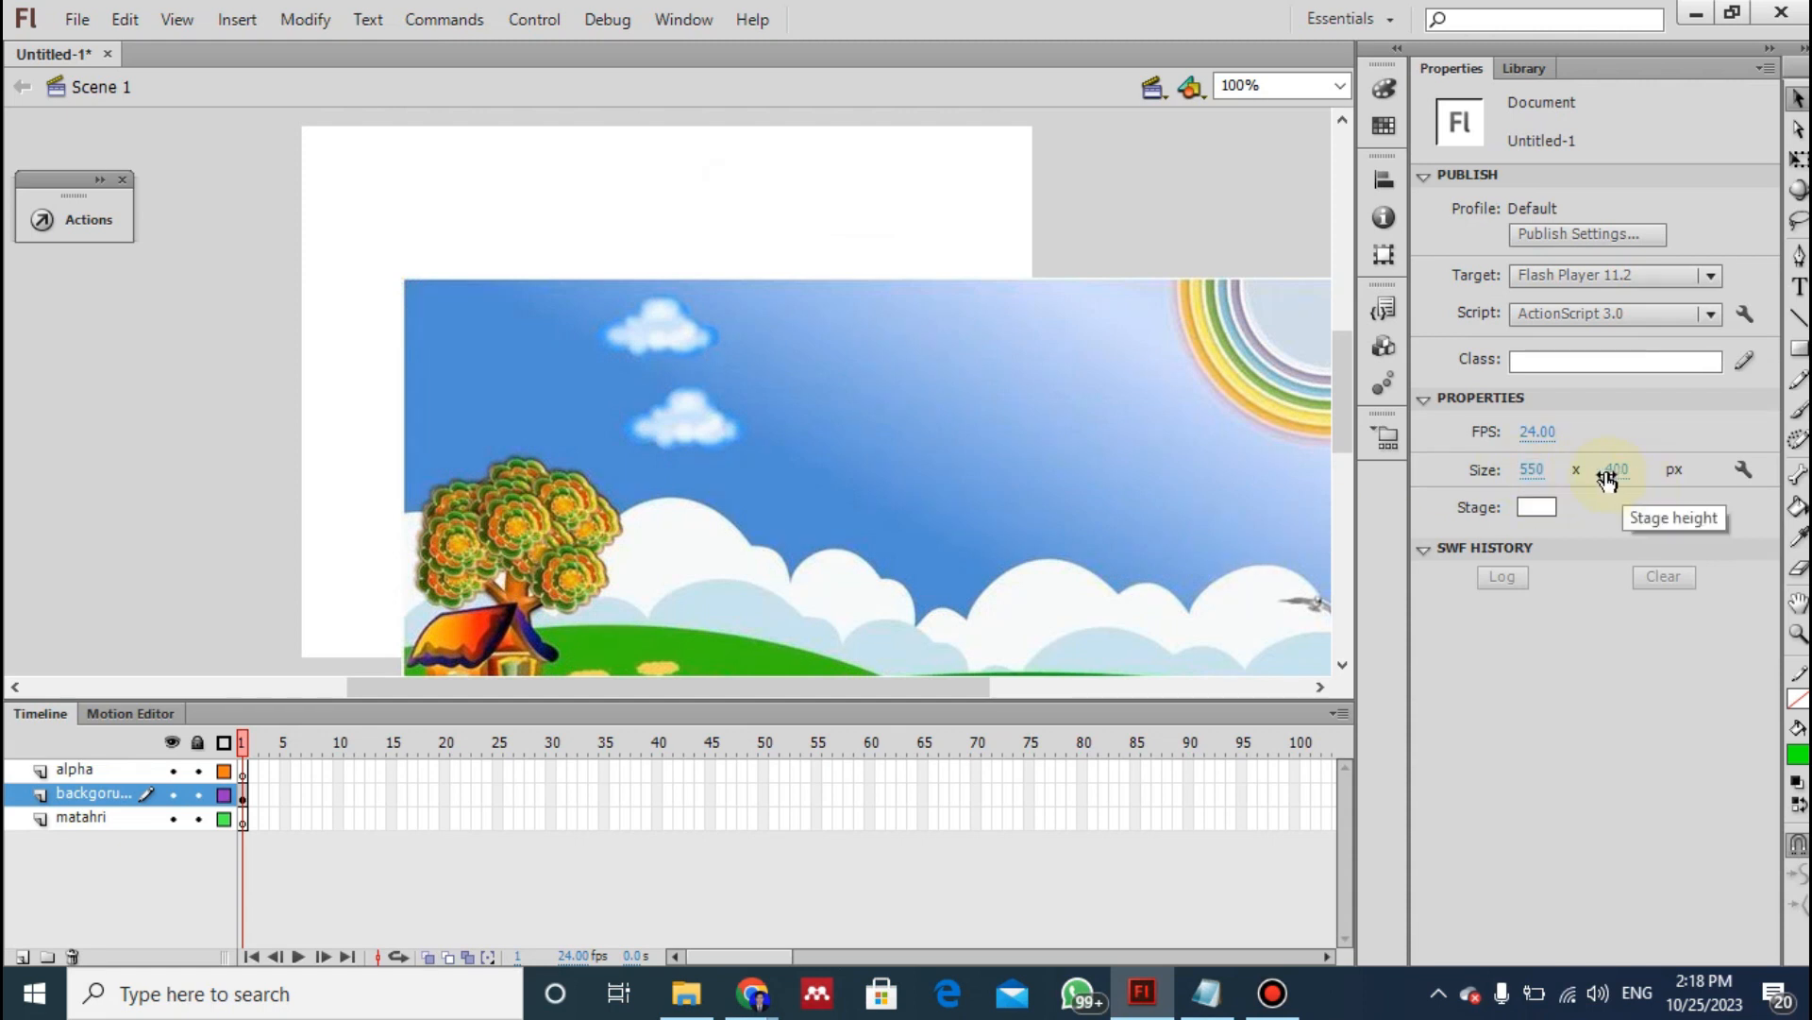
pyautogui.click(1033, 421)
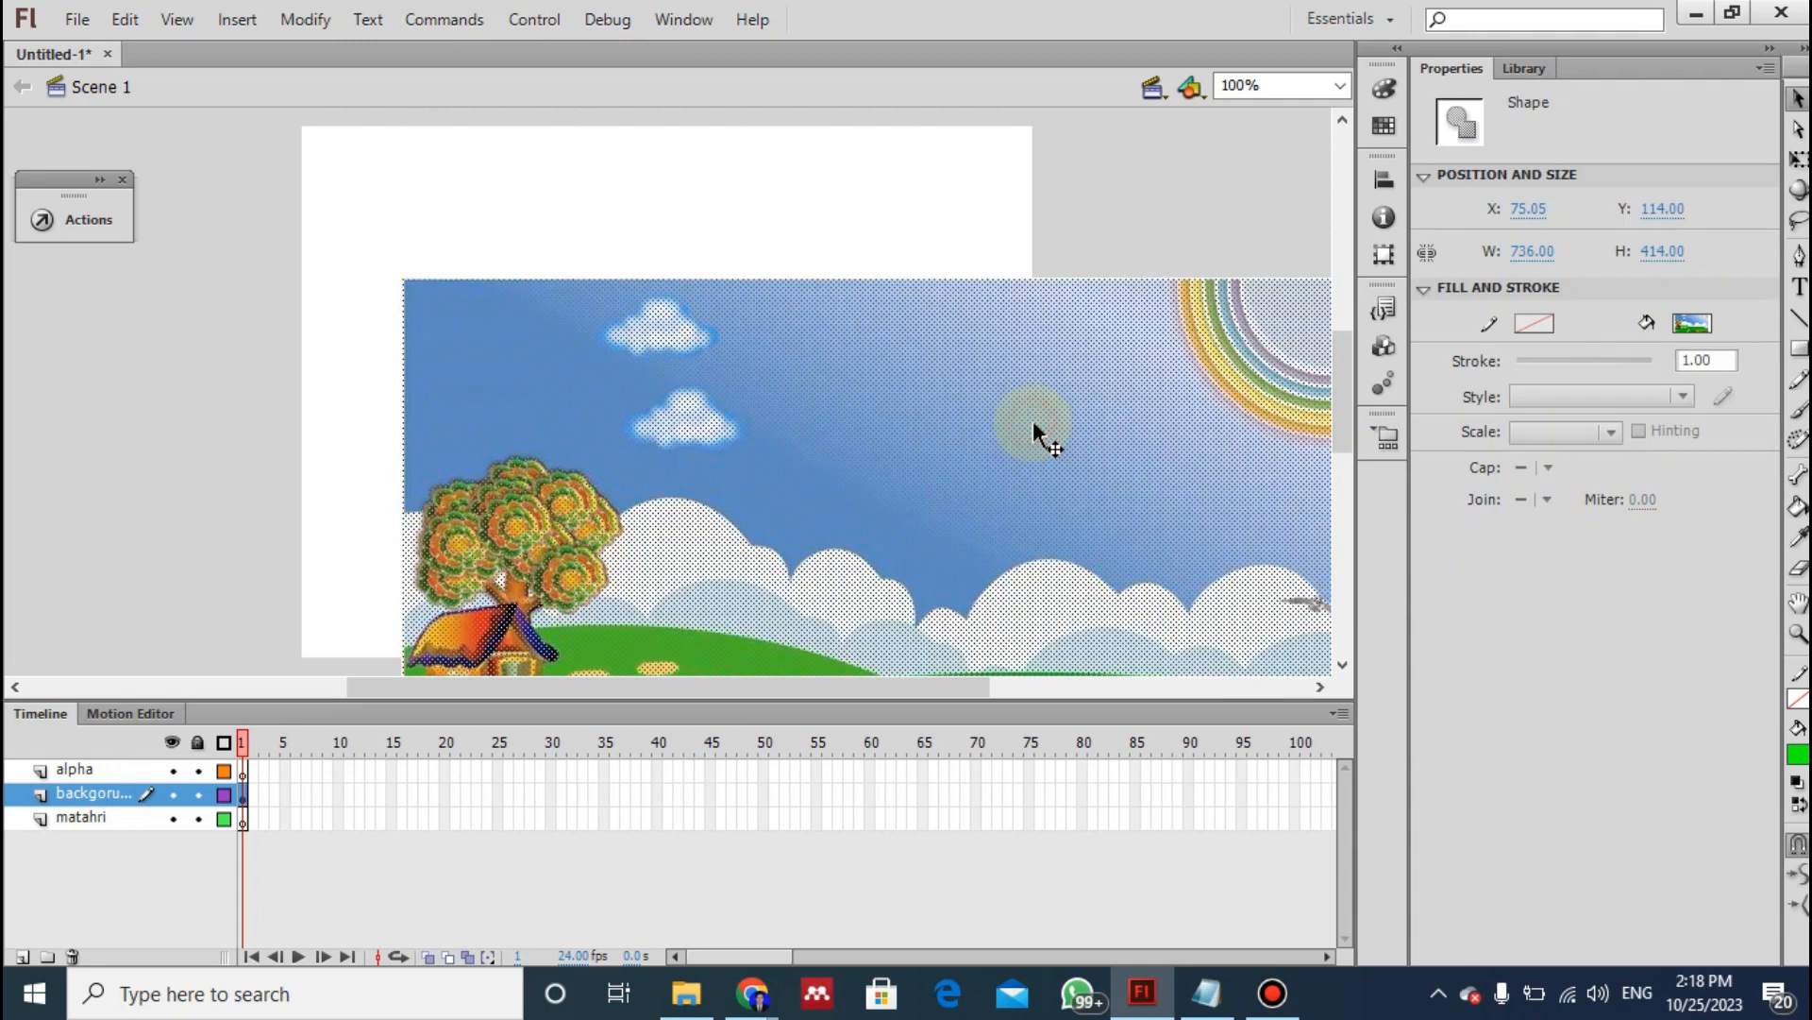
pyautogui.click(1532, 251)
pyautogui.write('550')
pyautogui.press('Tab')
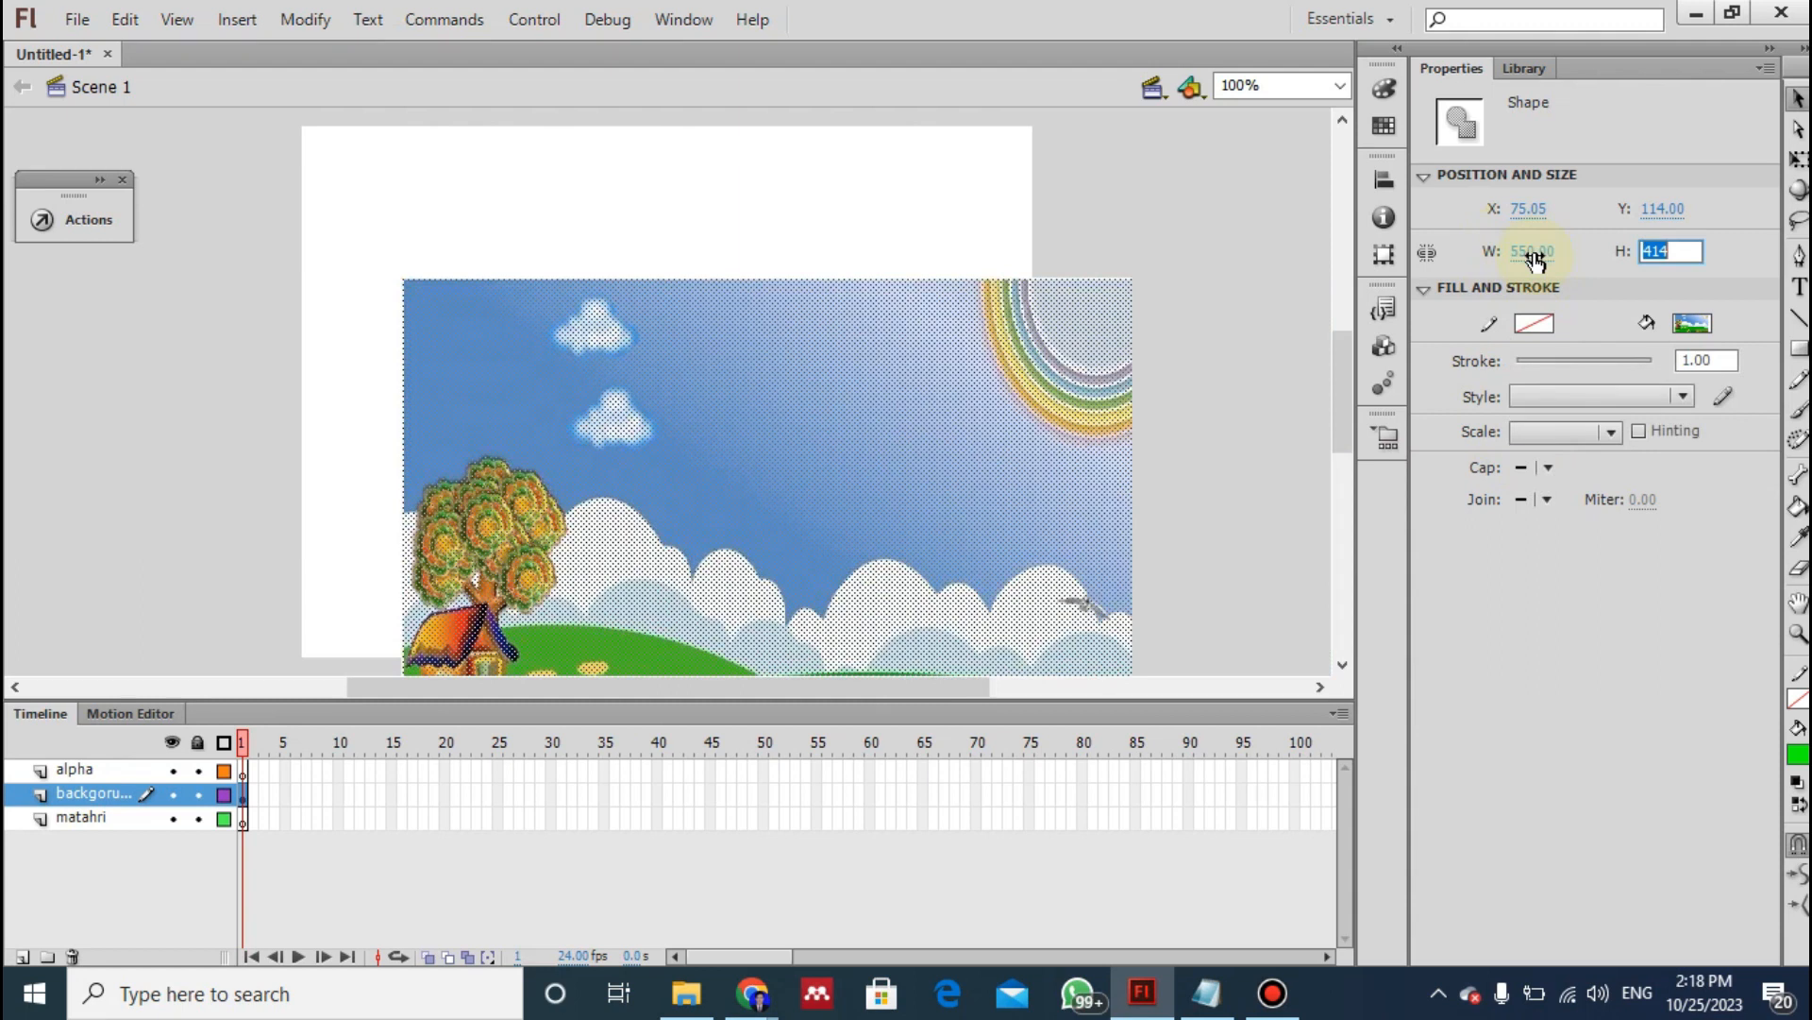
pyautogui.write('400')
# - Move the resized landscape so it covers the stage exactly, at X 0 and Y 0
pyautogui.click(882, 467)
pyautogui.moveTo(749, 457); pyautogui.dragTo(710, 367)
pyautogui.click(126, 491)
pyautogui.click(586, 424)
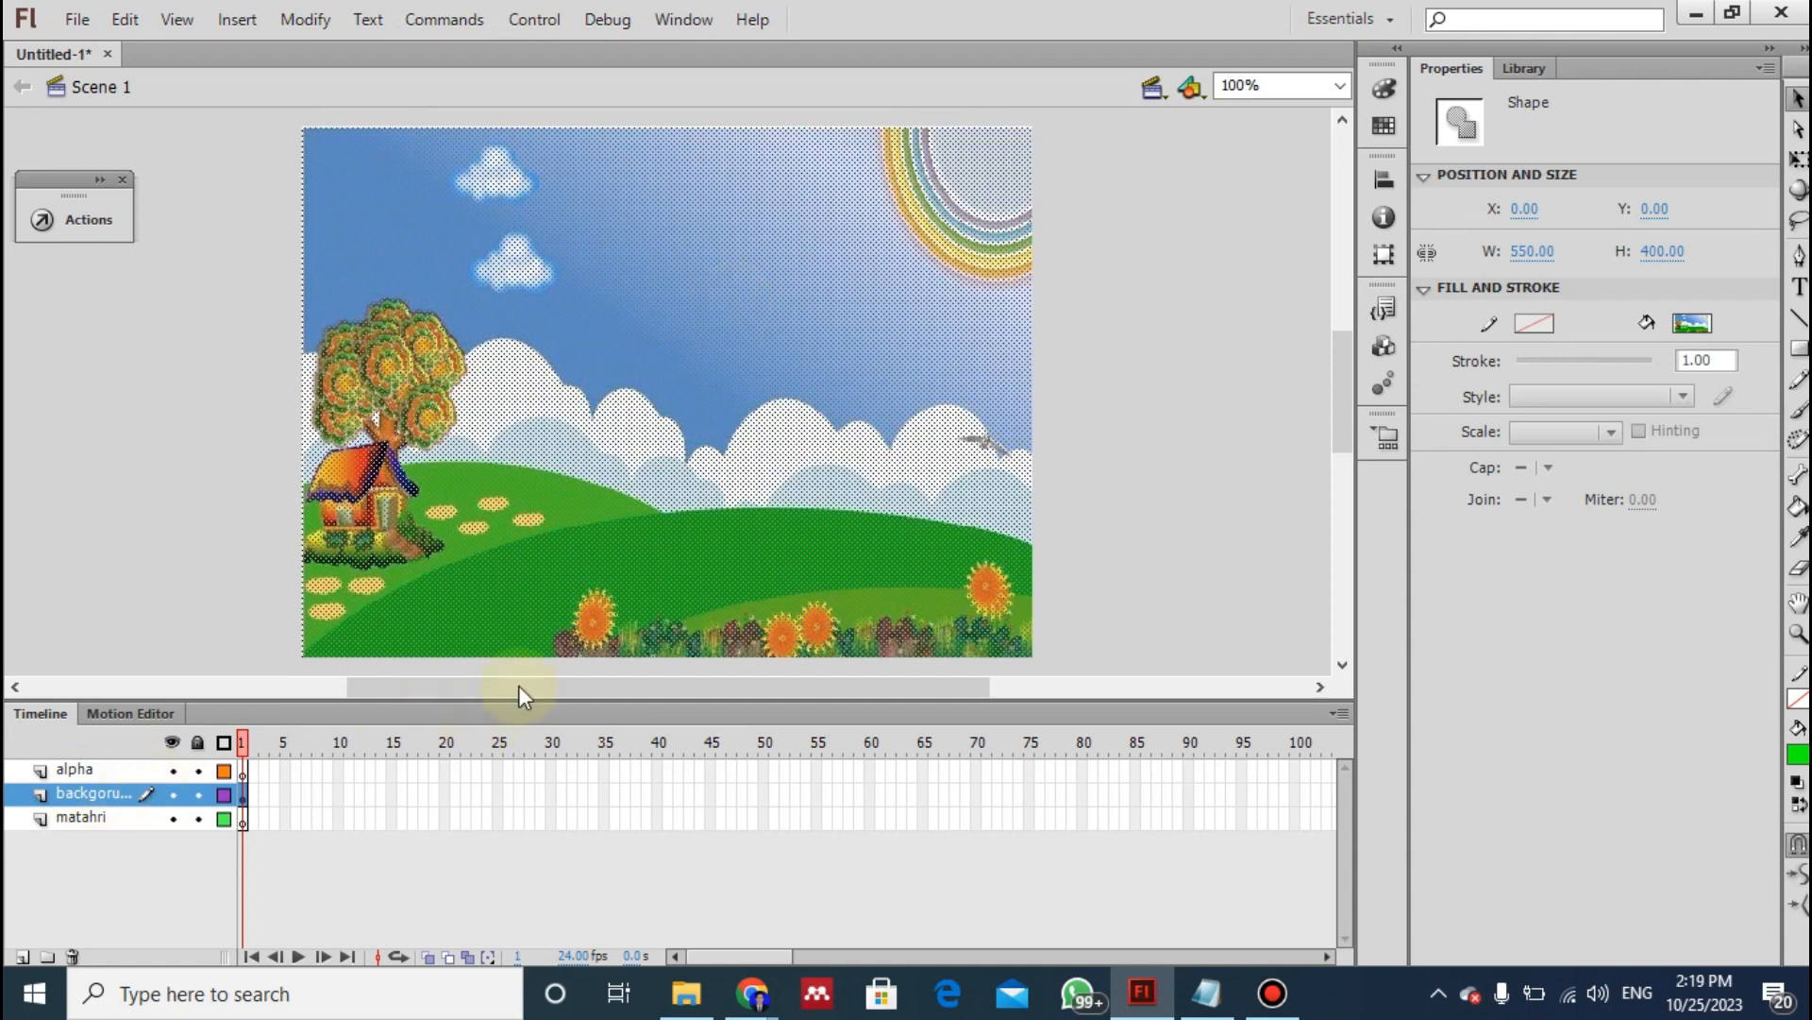
# - Erase the sky, clouds and rainbow from the landscape with the Eraser, keeping the tree, house and hills, following instruction 6 of the notes
pyautogui.hotkey('alt', 'Tab')
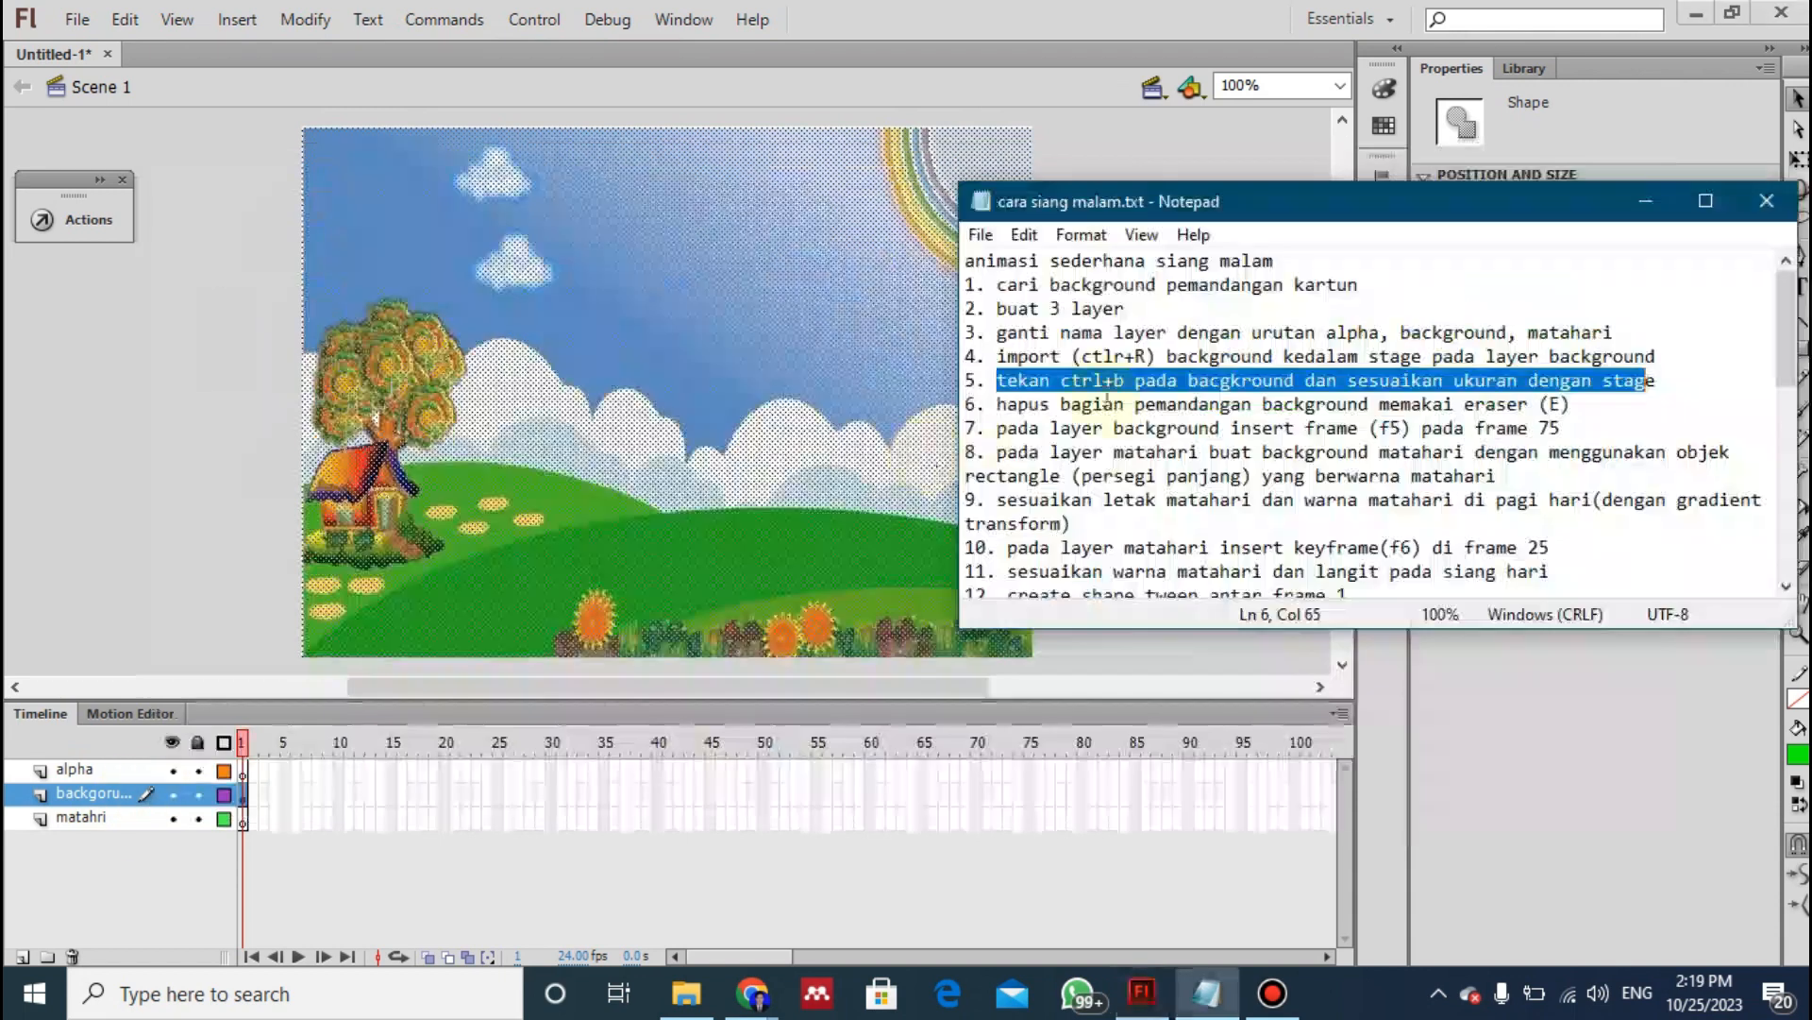
pyautogui.moveTo(998, 404)
pyautogui.mouseDown()
pyautogui.moveTo(1113, 430)
pyautogui.moveTo(1350, 391)
pyautogui.moveTo(1581, 404)
pyautogui.mouseUp()
pyautogui.click(738, 403)
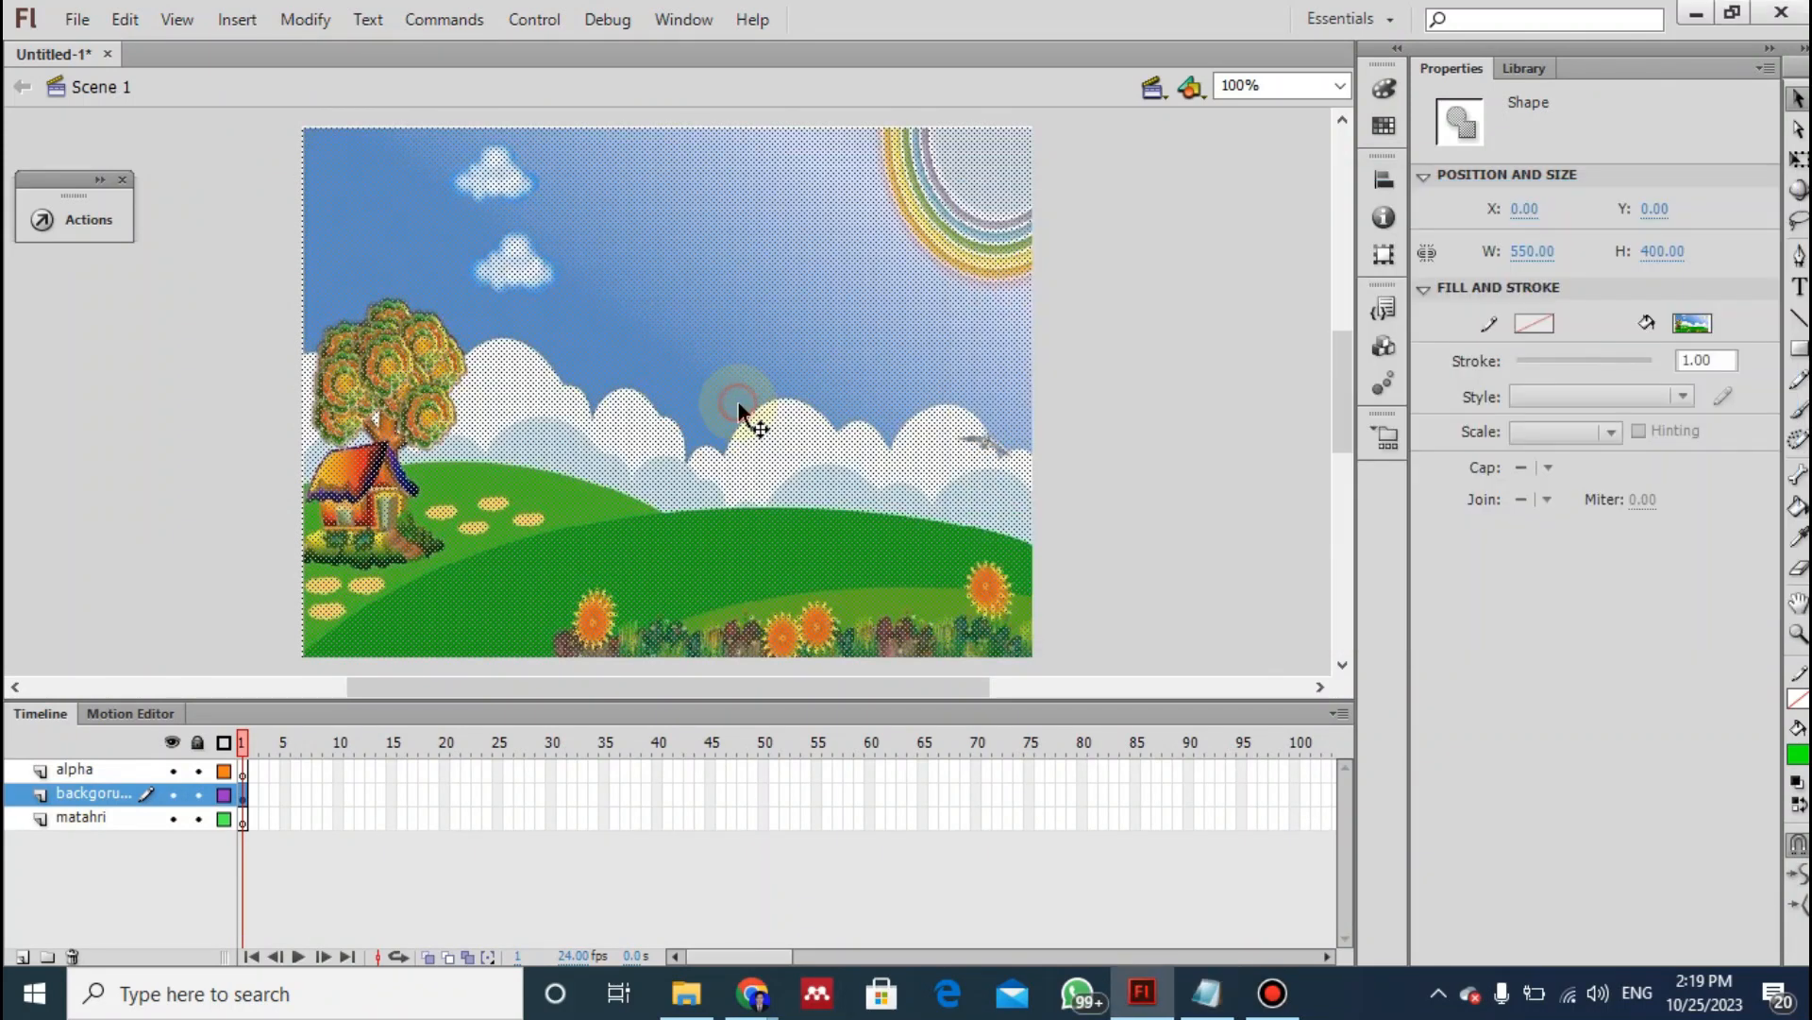
pyautogui.click(1796, 570)
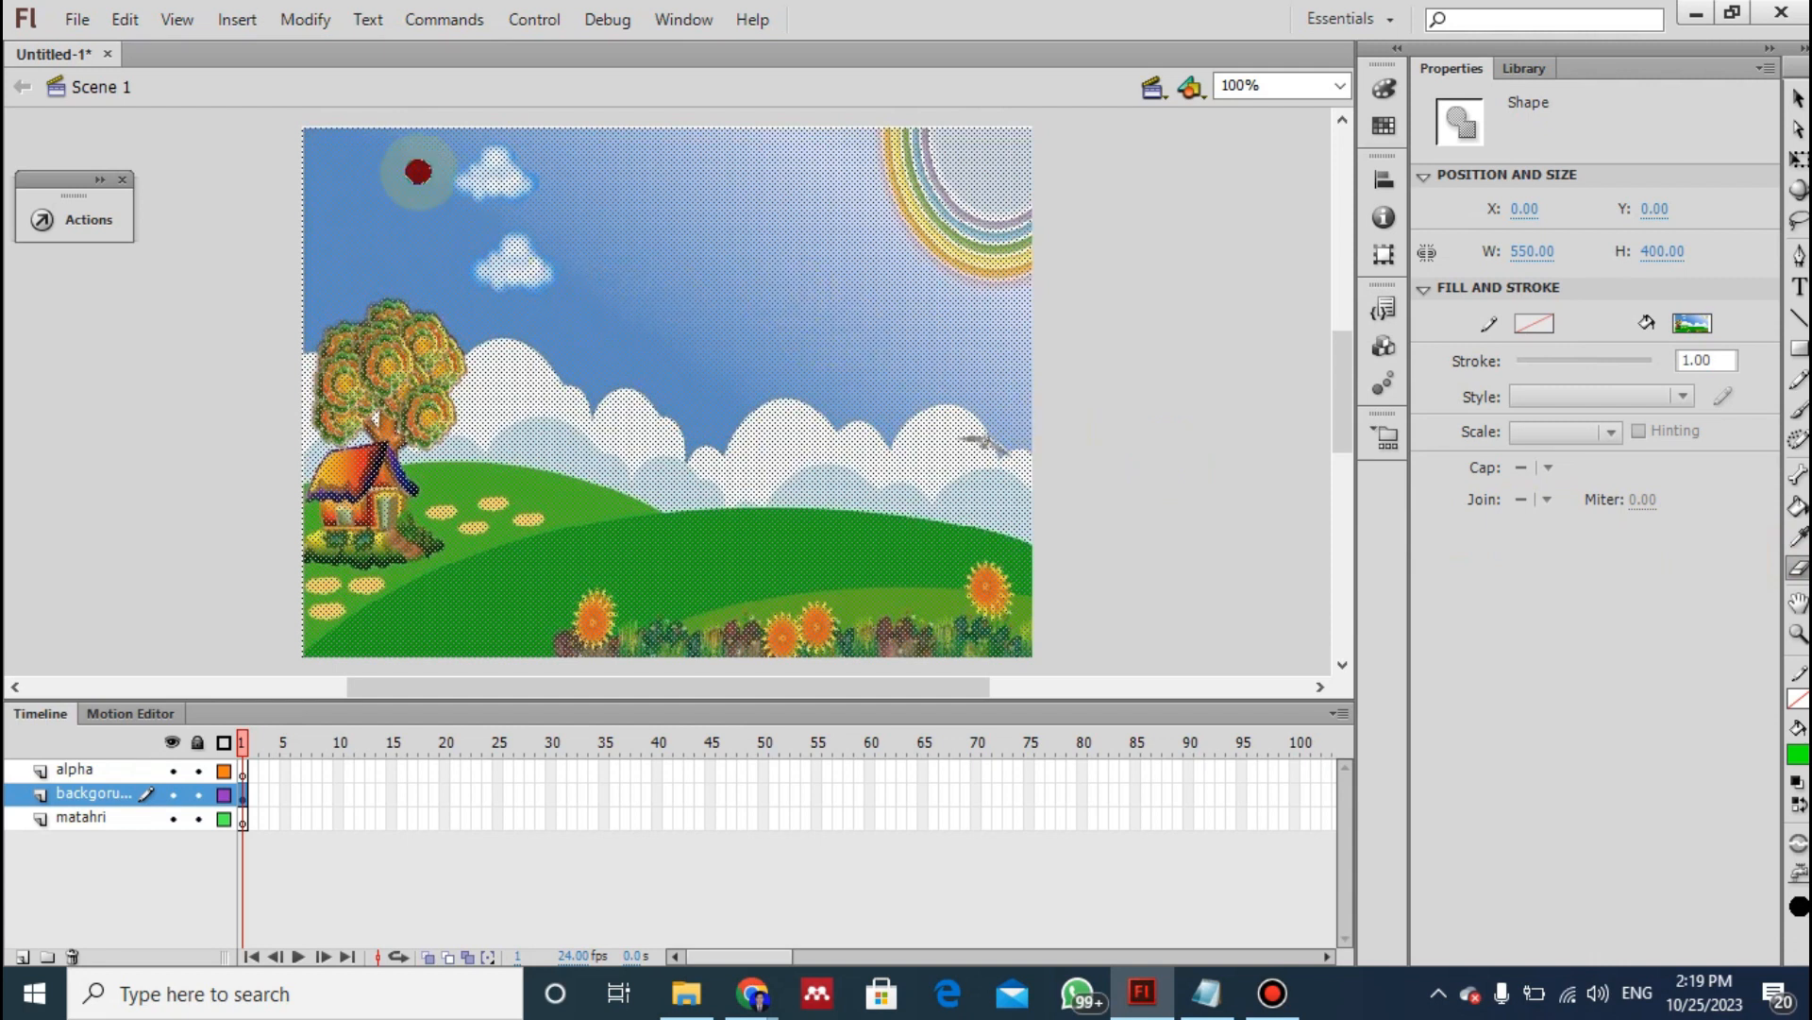
pyautogui.moveTo(286, 136)
pyautogui.mouseDown()
pyautogui.moveTo(502, 159)
pyautogui.moveTo(792, 230)
pyautogui.moveTo(753, 230)
pyautogui.moveTo(999, 262)
pyautogui.moveTo(964, 255)
pyautogui.moveTo(983, 466)
pyautogui.moveTo(1054, 490)
pyautogui.moveTo(1016, 481)
pyautogui.moveTo(1054, 514)
pyautogui.moveTo(1039, 530)
pyautogui.moveTo(984, 490)
pyautogui.moveTo(961, 494)
pyautogui.moveTo(1005, 514)
pyautogui.moveTo(796, 482)
pyautogui.moveTo(681, 494)
pyautogui.moveTo(832, 486)
pyautogui.moveTo(1071, 510)
pyautogui.mouseUp()
pyautogui.moveTo(1038, 385)
pyautogui.mouseDown()
pyautogui.moveTo(869, 286)
pyautogui.moveTo(1008, 382)
pyautogui.moveTo(1044, 445)
pyautogui.moveTo(1016, 379)
pyautogui.moveTo(1044, 429)
pyautogui.mouseUp()
pyautogui.moveTo(920, 378)
pyautogui.mouseDown()
pyautogui.moveTo(904, 454)
pyautogui.moveTo(1055, 474)
pyautogui.moveTo(976, 422)
pyautogui.moveTo(1063, 462)
pyautogui.moveTo(917, 454)
pyautogui.moveTo(1024, 451)
pyautogui.moveTo(936, 394)
pyautogui.moveTo(1024, 466)
pyautogui.moveTo(884, 391)
pyautogui.moveTo(805, 382)
pyautogui.moveTo(936, 414)
pyautogui.moveTo(793, 405)
pyautogui.moveTo(951, 426)
pyautogui.moveTo(820, 430)
pyautogui.moveTo(931, 438)
pyautogui.moveTo(820, 478)
pyautogui.moveTo(932, 493)
pyautogui.moveTo(829, 430)
pyautogui.moveTo(884, 458)
pyautogui.moveTo(801, 454)
pyautogui.moveTo(850, 449)
pyautogui.mouseUp()
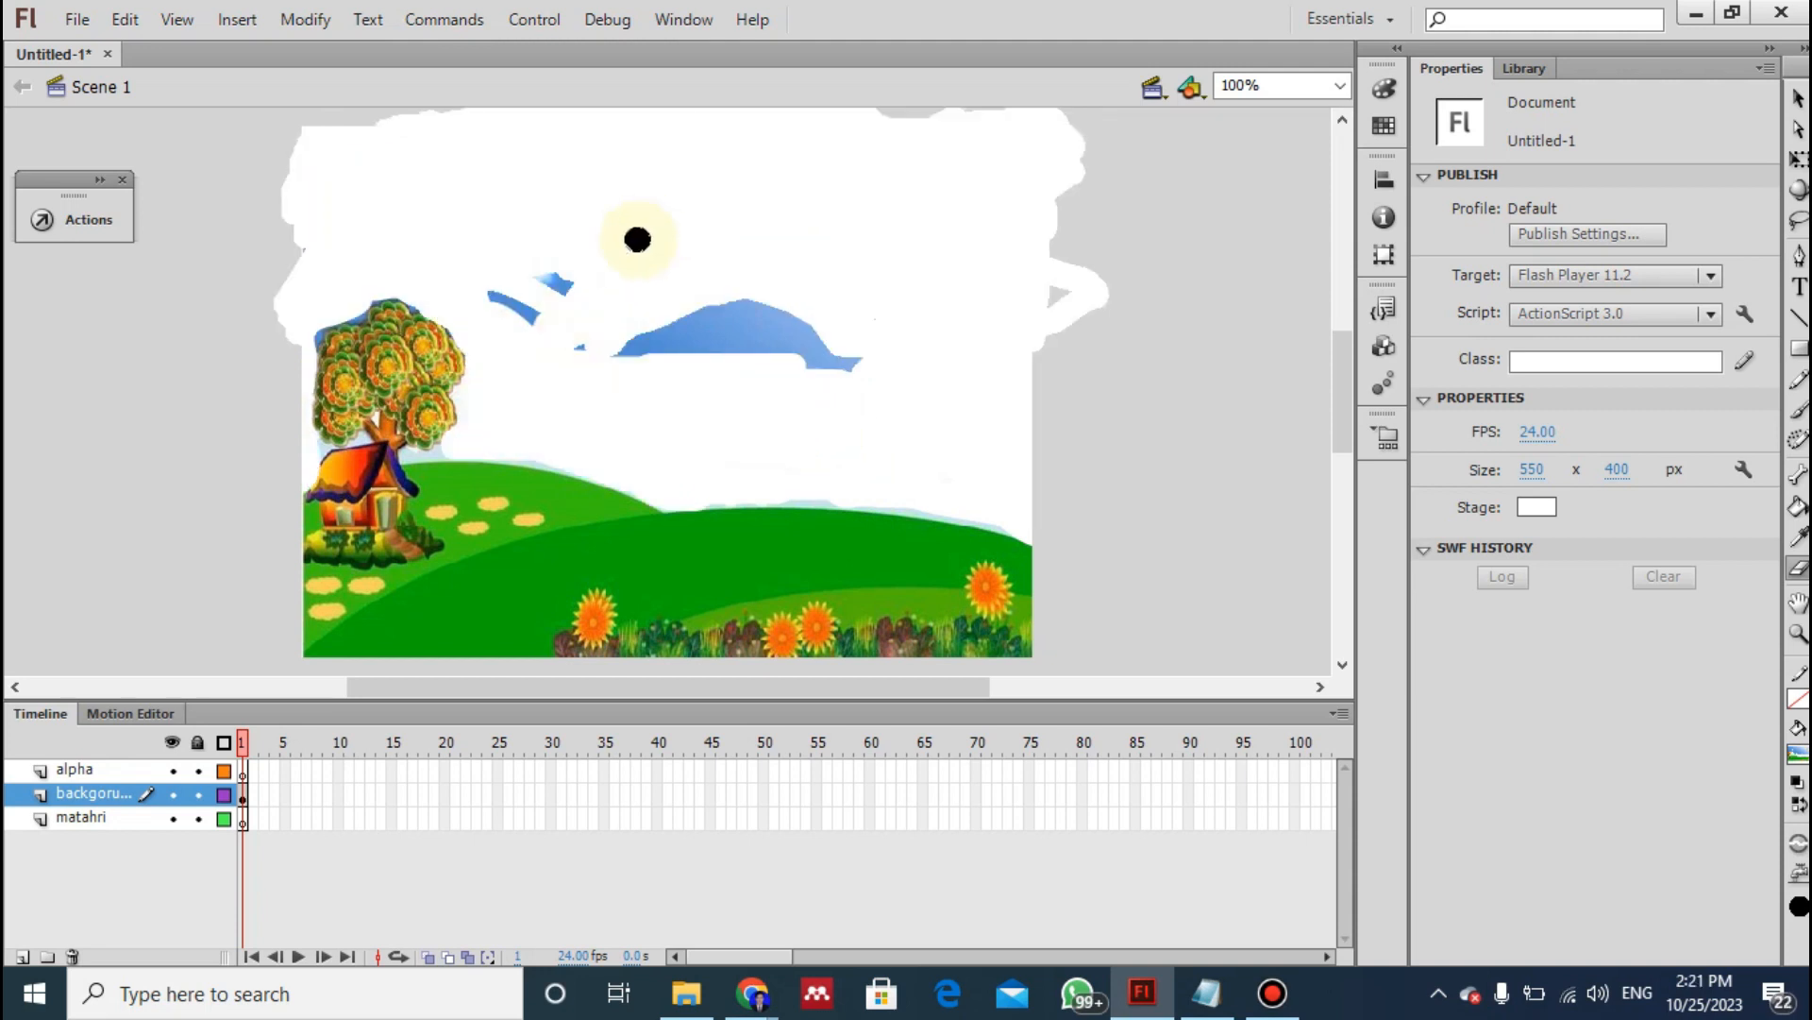
pyautogui.moveTo(635, 238)
pyautogui.mouseDown()
pyautogui.moveTo(558, 286)
pyautogui.moveTo(506, 267)
pyautogui.moveTo(530, 275)
pyautogui.moveTo(506, 307)
pyautogui.moveTo(482, 295)
pyautogui.moveTo(558, 343)
pyautogui.moveTo(518, 295)
pyautogui.moveTo(586, 348)
pyautogui.moveTo(813, 323)
pyautogui.moveTo(800, 347)
pyautogui.moveTo(845, 362)
pyautogui.moveTo(789, 348)
pyautogui.moveTo(869, 363)
pyautogui.moveTo(722, 343)
pyautogui.moveTo(790, 287)
pyautogui.moveTo(712, 323)
pyautogui.moveTo(702, 295)
pyautogui.moveTo(709, 331)
pyautogui.moveTo(761, 275)
pyautogui.moveTo(705, 327)
pyautogui.moveTo(736, 283)
pyautogui.moveTo(653, 351)
pyautogui.moveTo(621, 354)
pyautogui.moveTo(701, 334)
pyautogui.moveTo(689, 363)
pyautogui.moveTo(646, 351)
pyautogui.mouseUp()
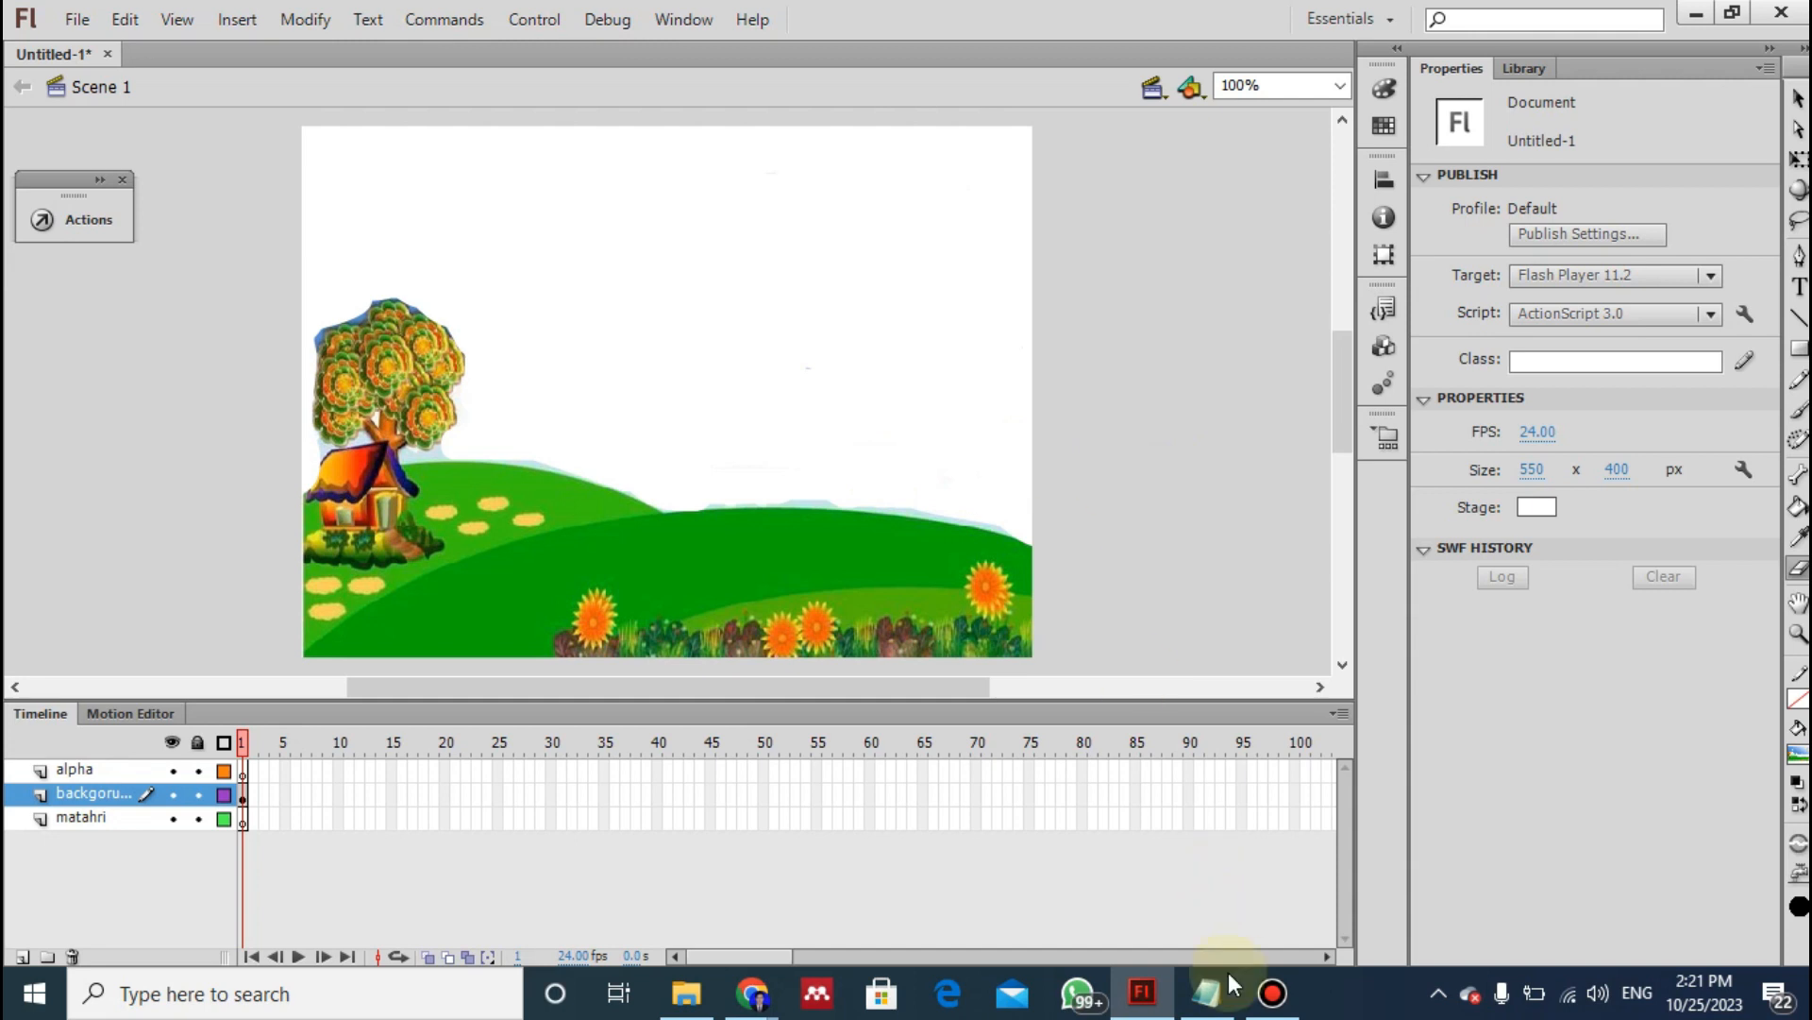
pyautogui.click(1214, 998)
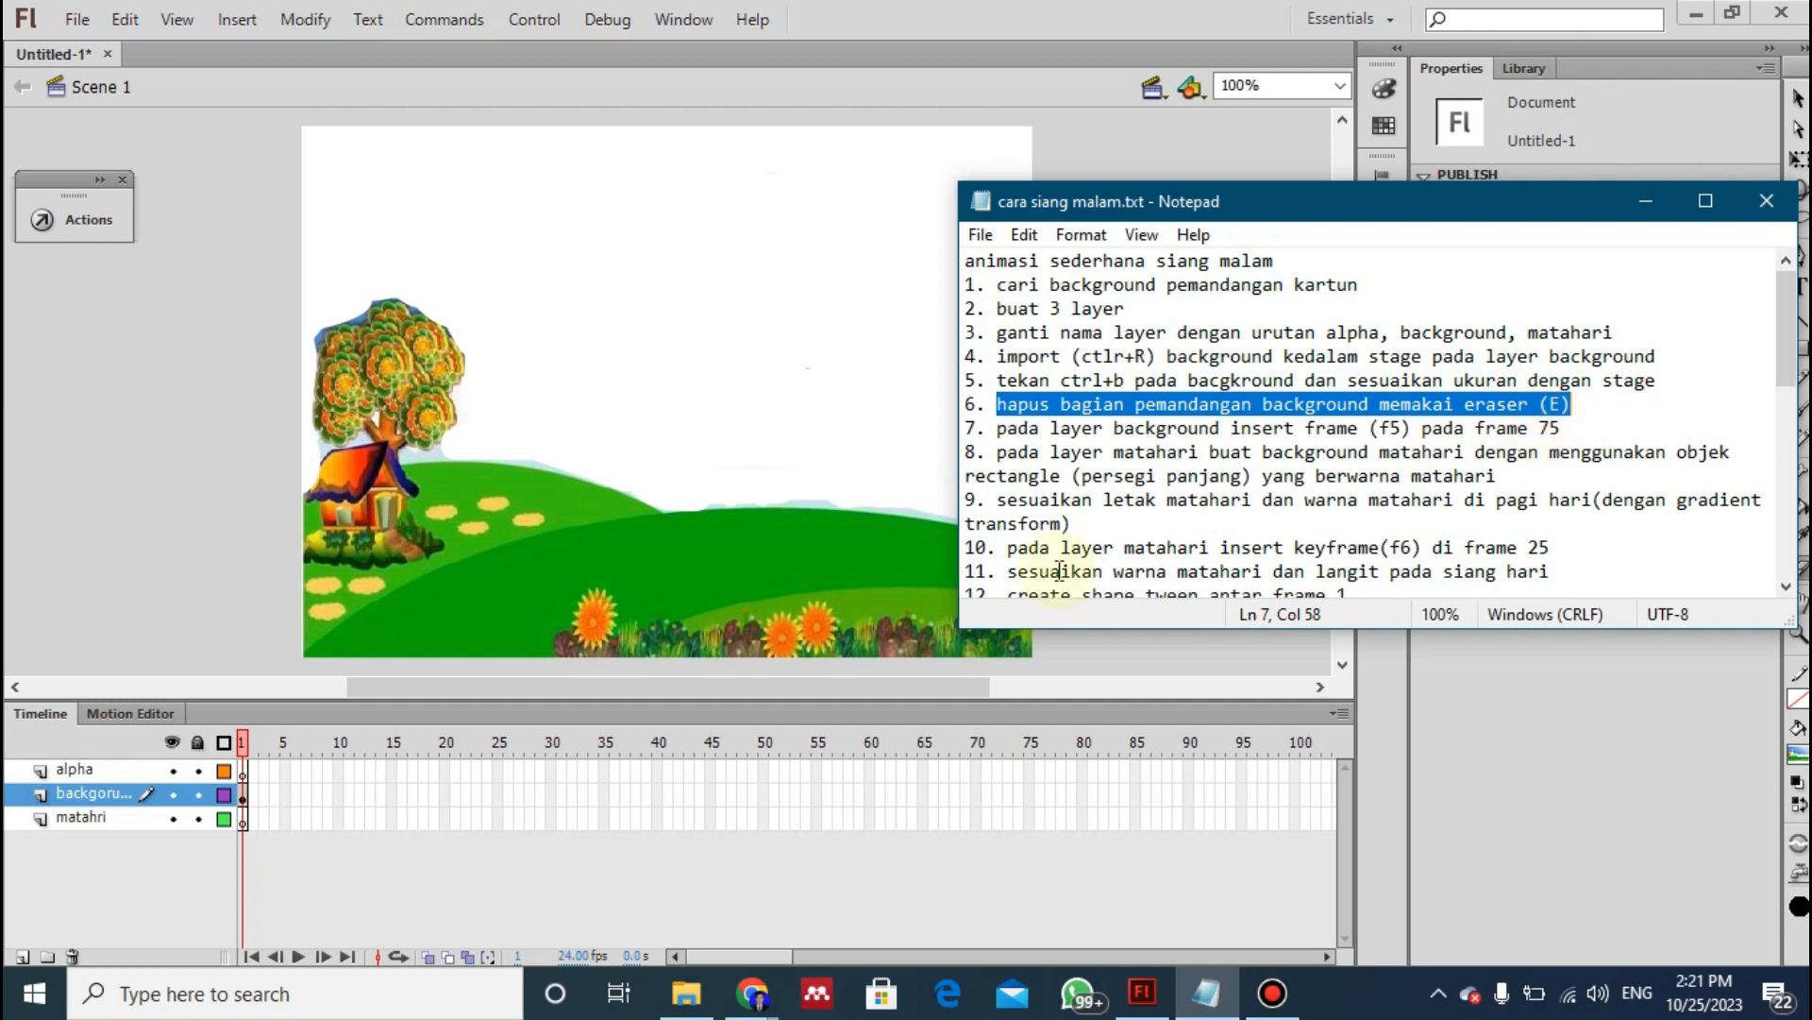
pyautogui.click(1029, 799)
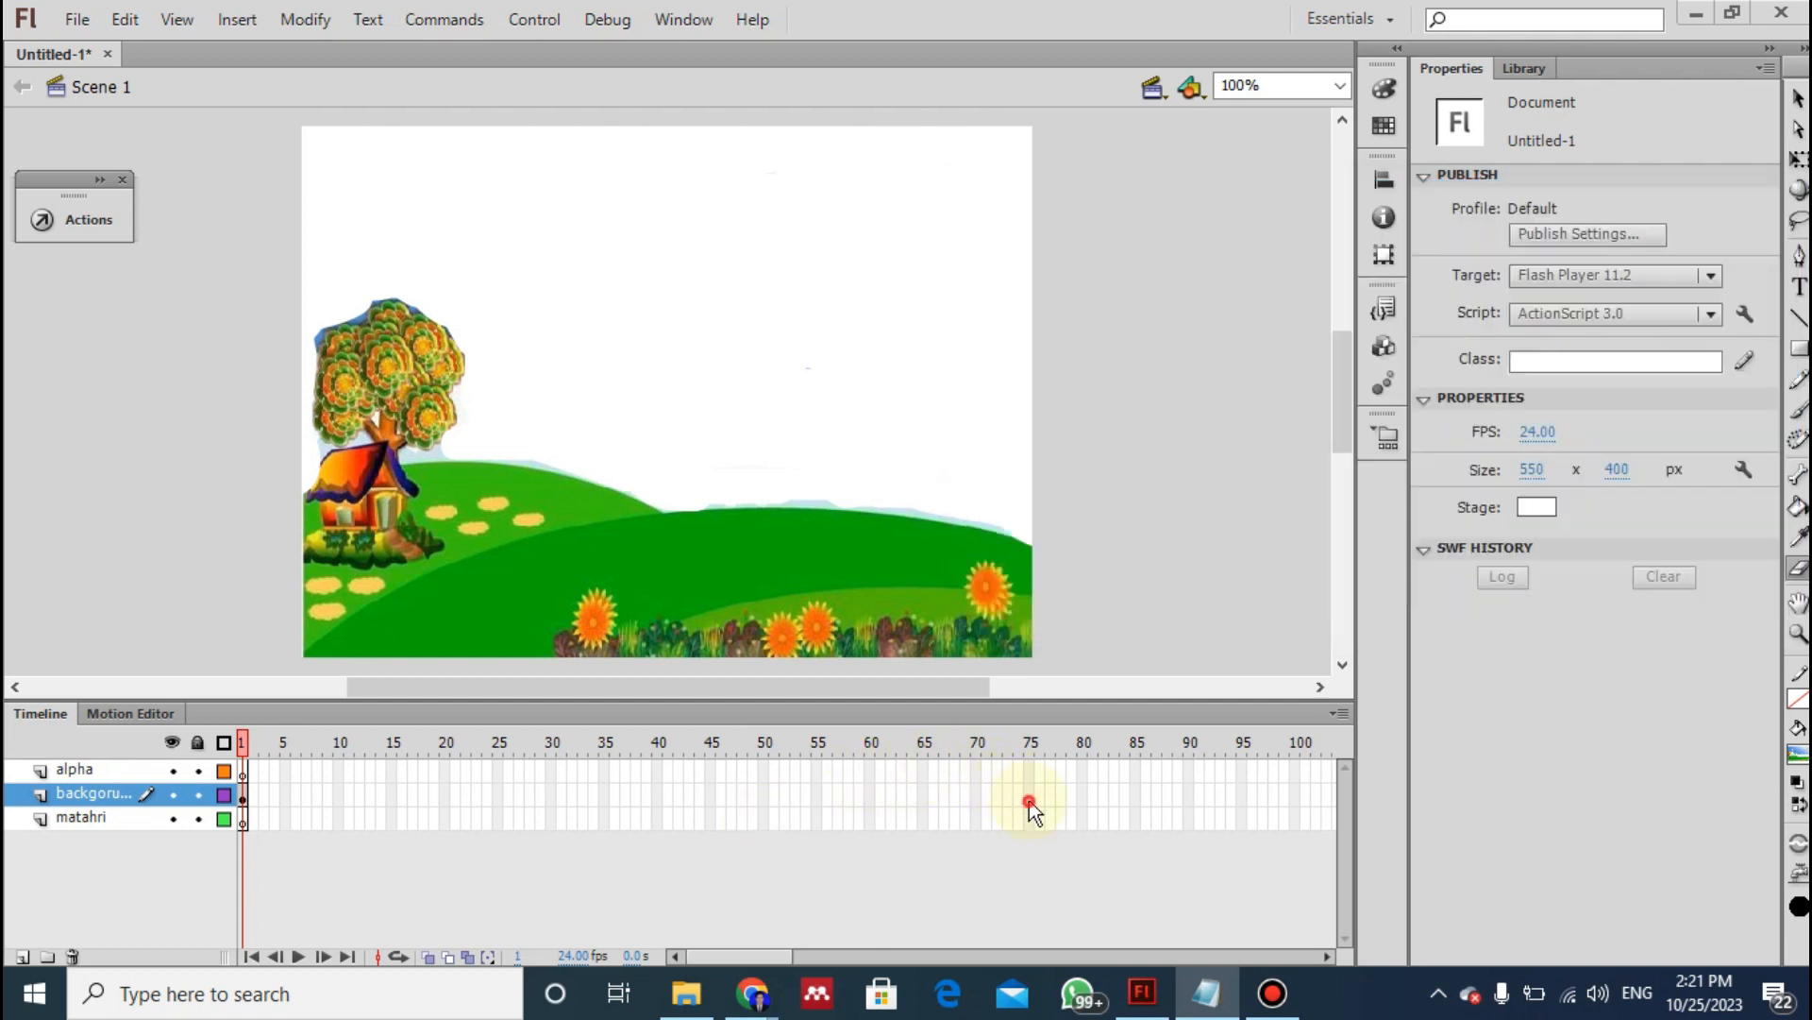
pyautogui.rightClick(1029, 800)
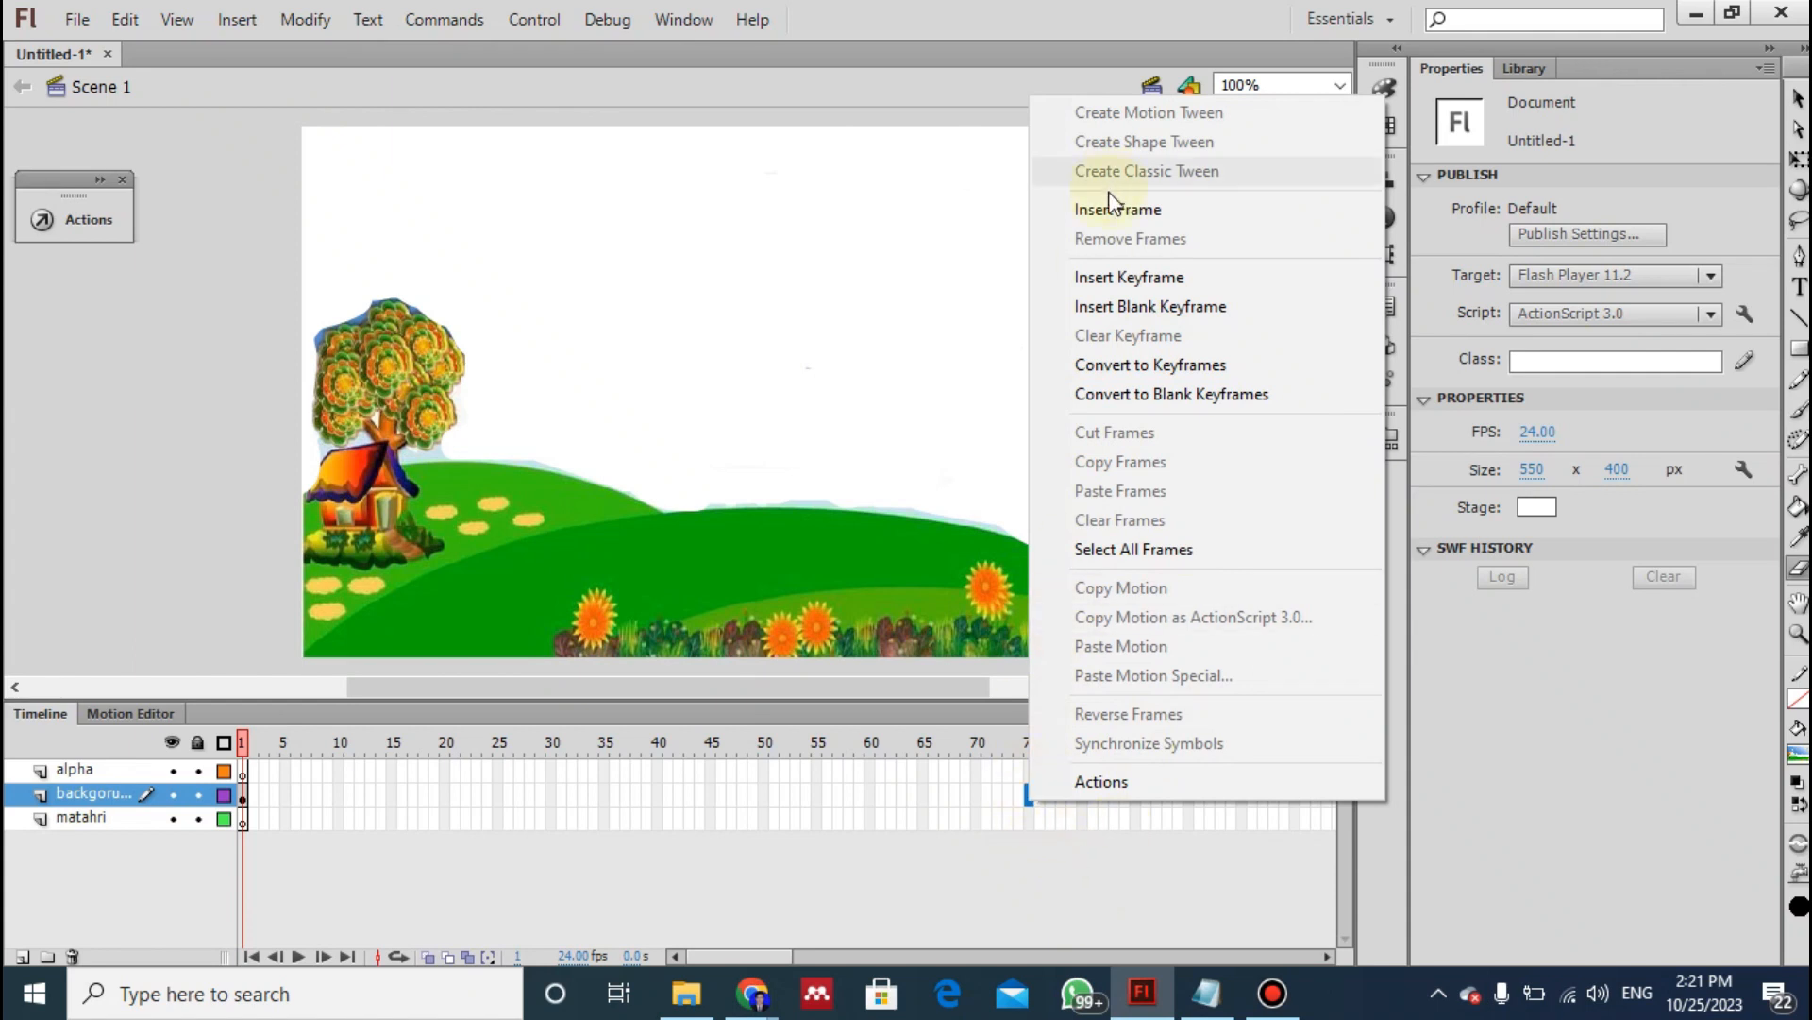
pyautogui.click(1005, 789)
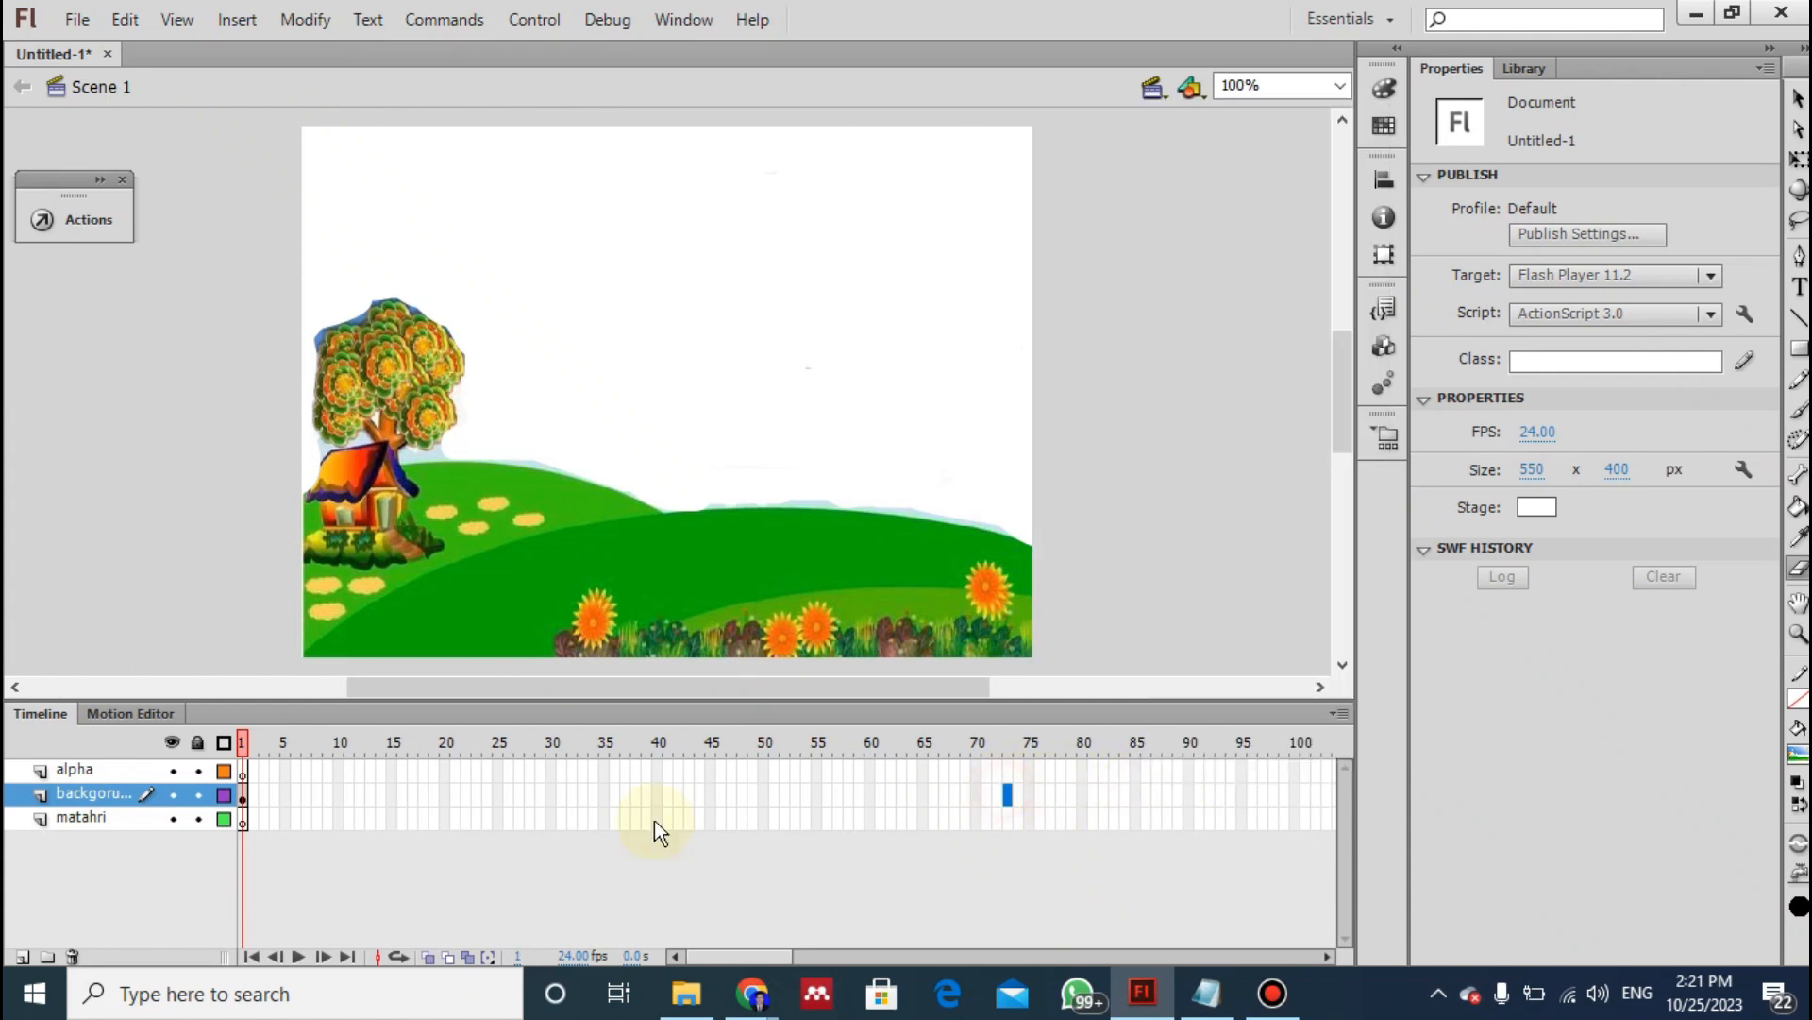
pyautogui.rightClick(1029, 789)
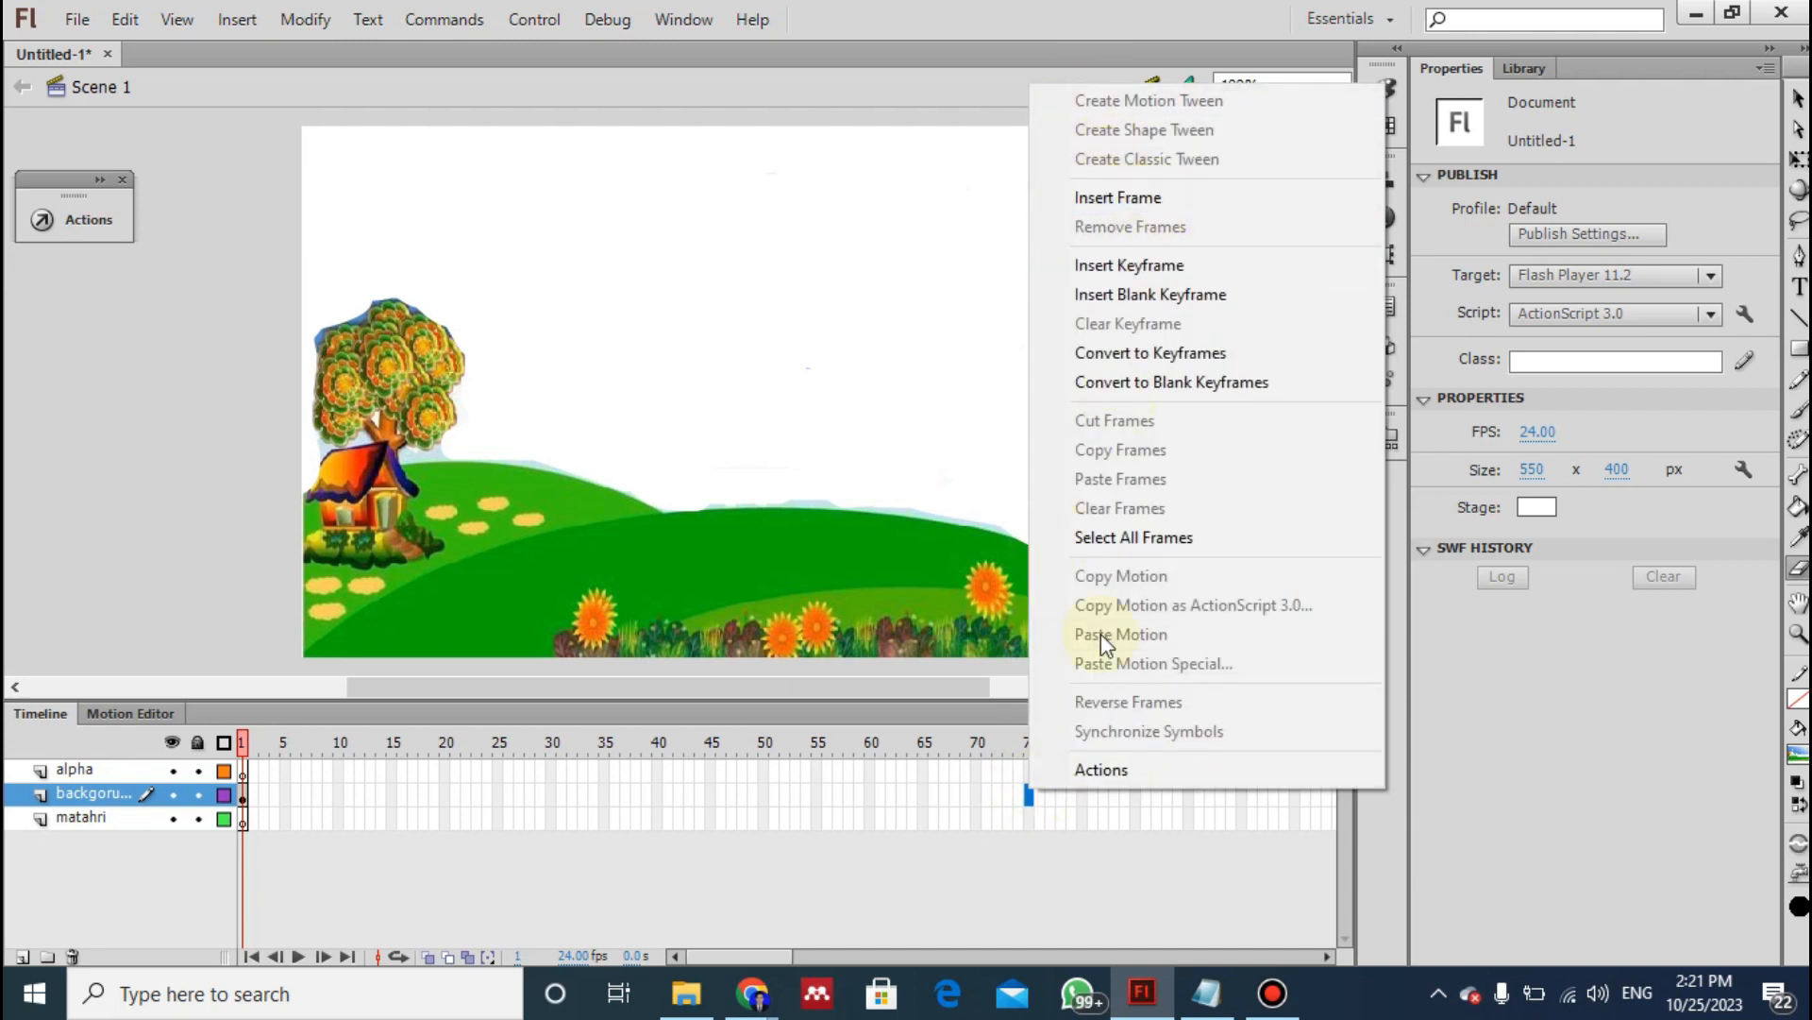
pyautogui.click(1029, 796)
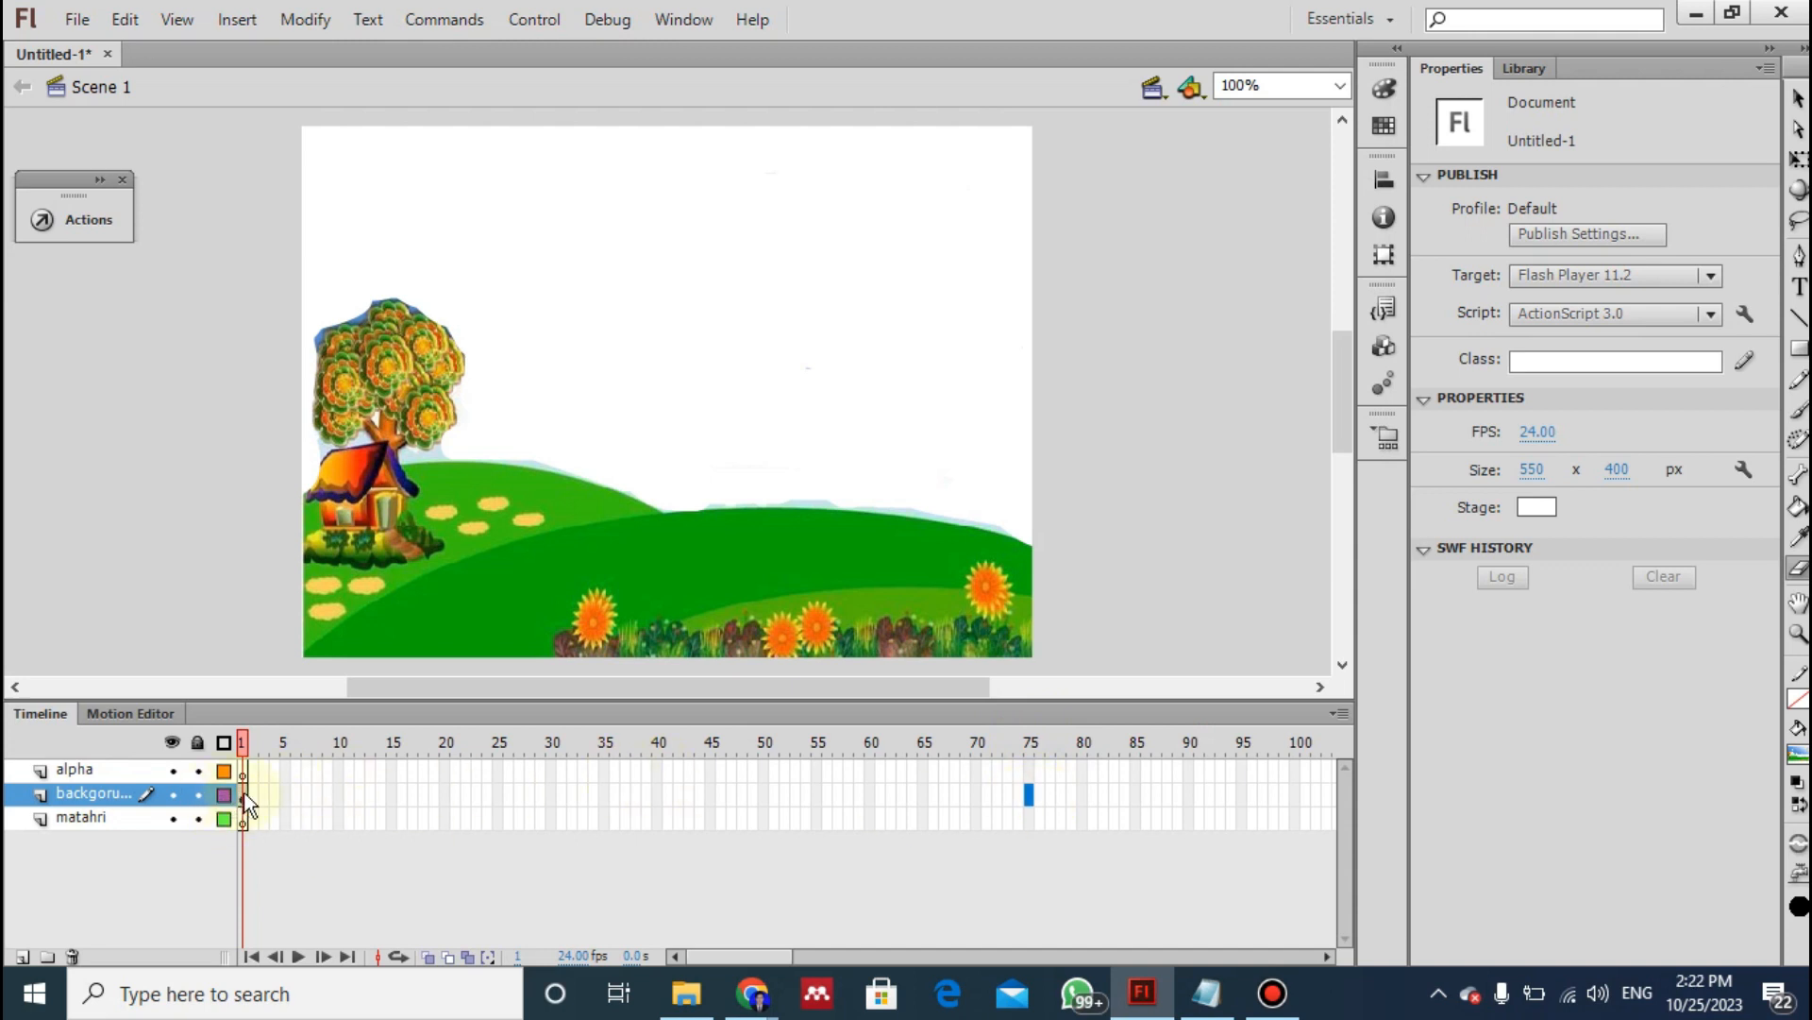
pyautogui.click(1029, 772)
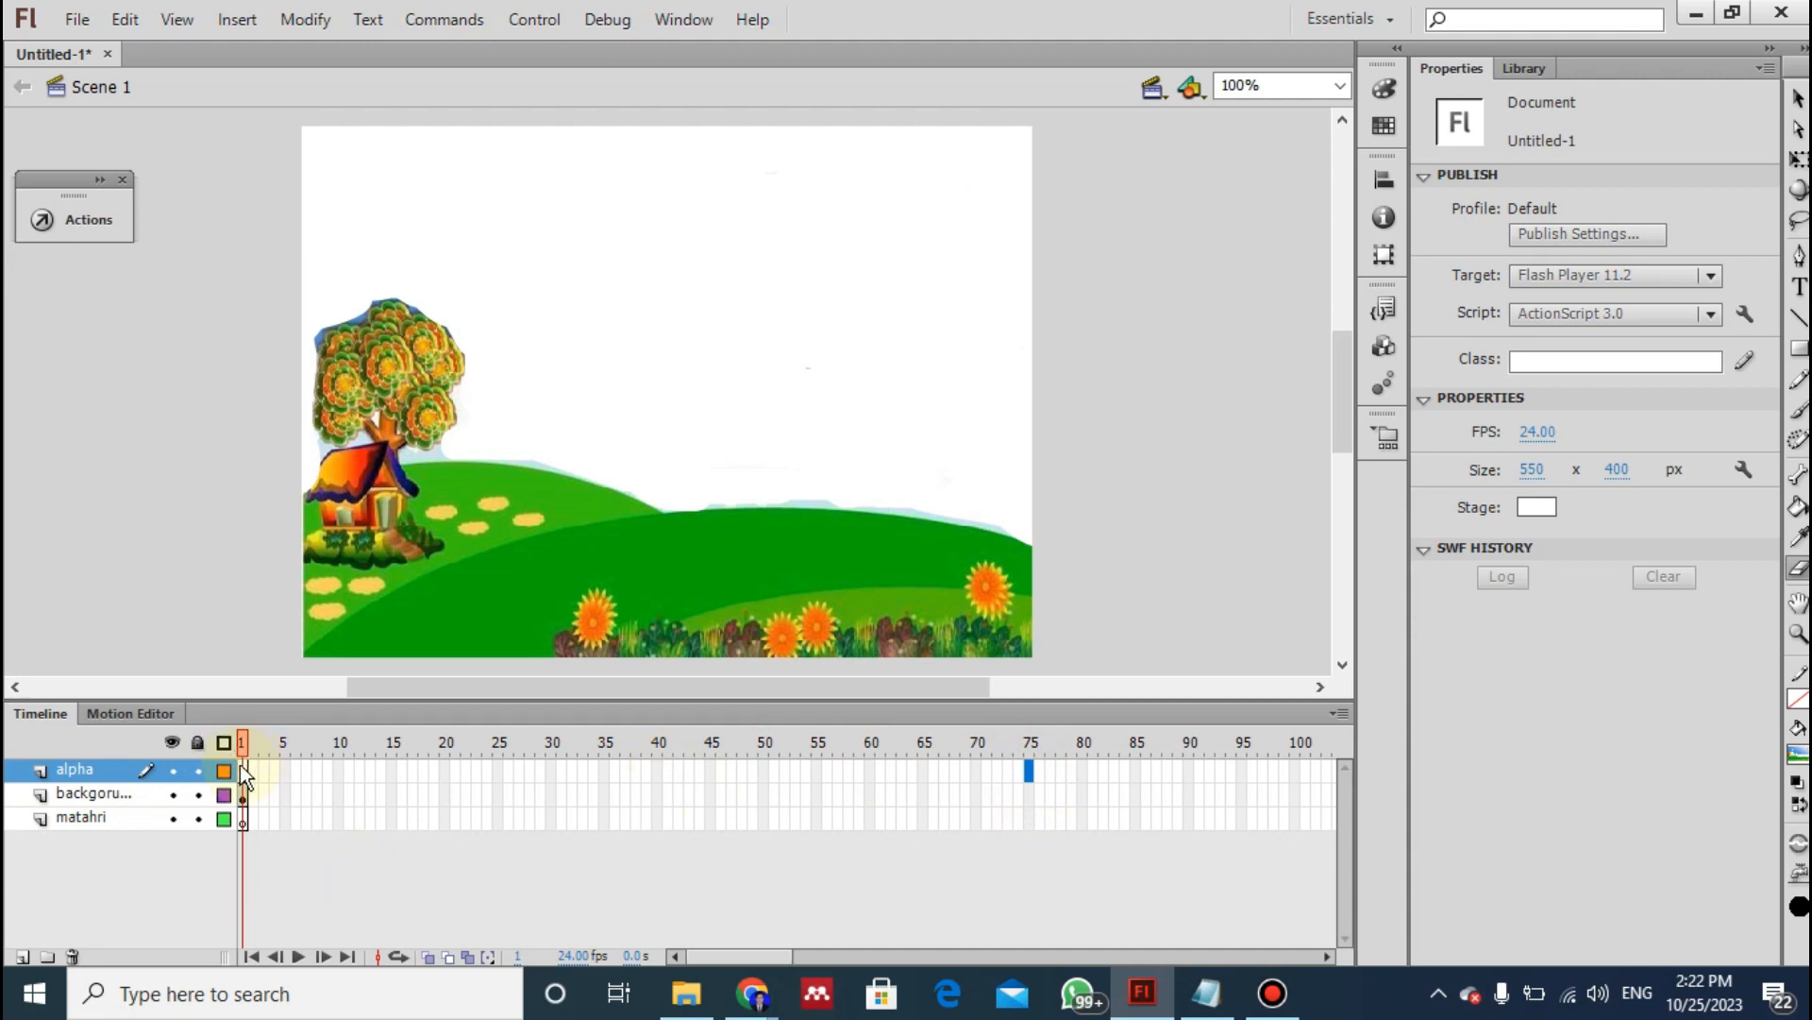
pyautogui.click(1029, 793)
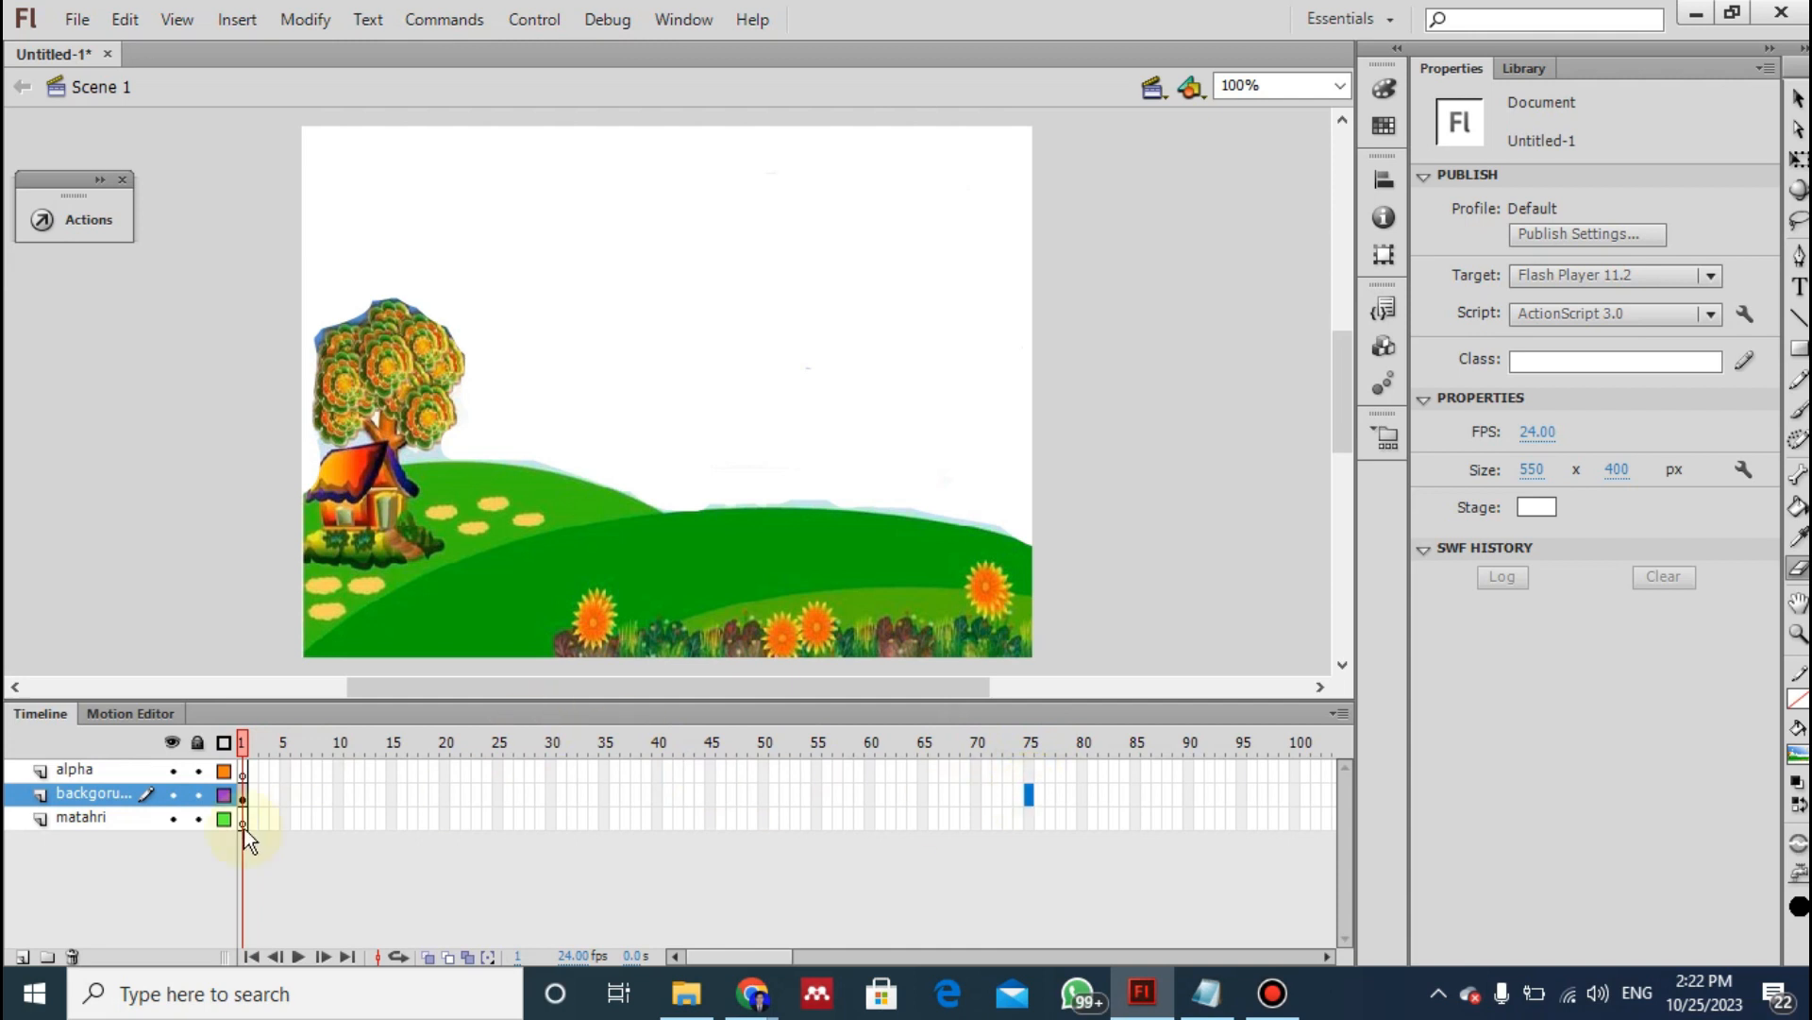
pyautogui.click(244, 797)
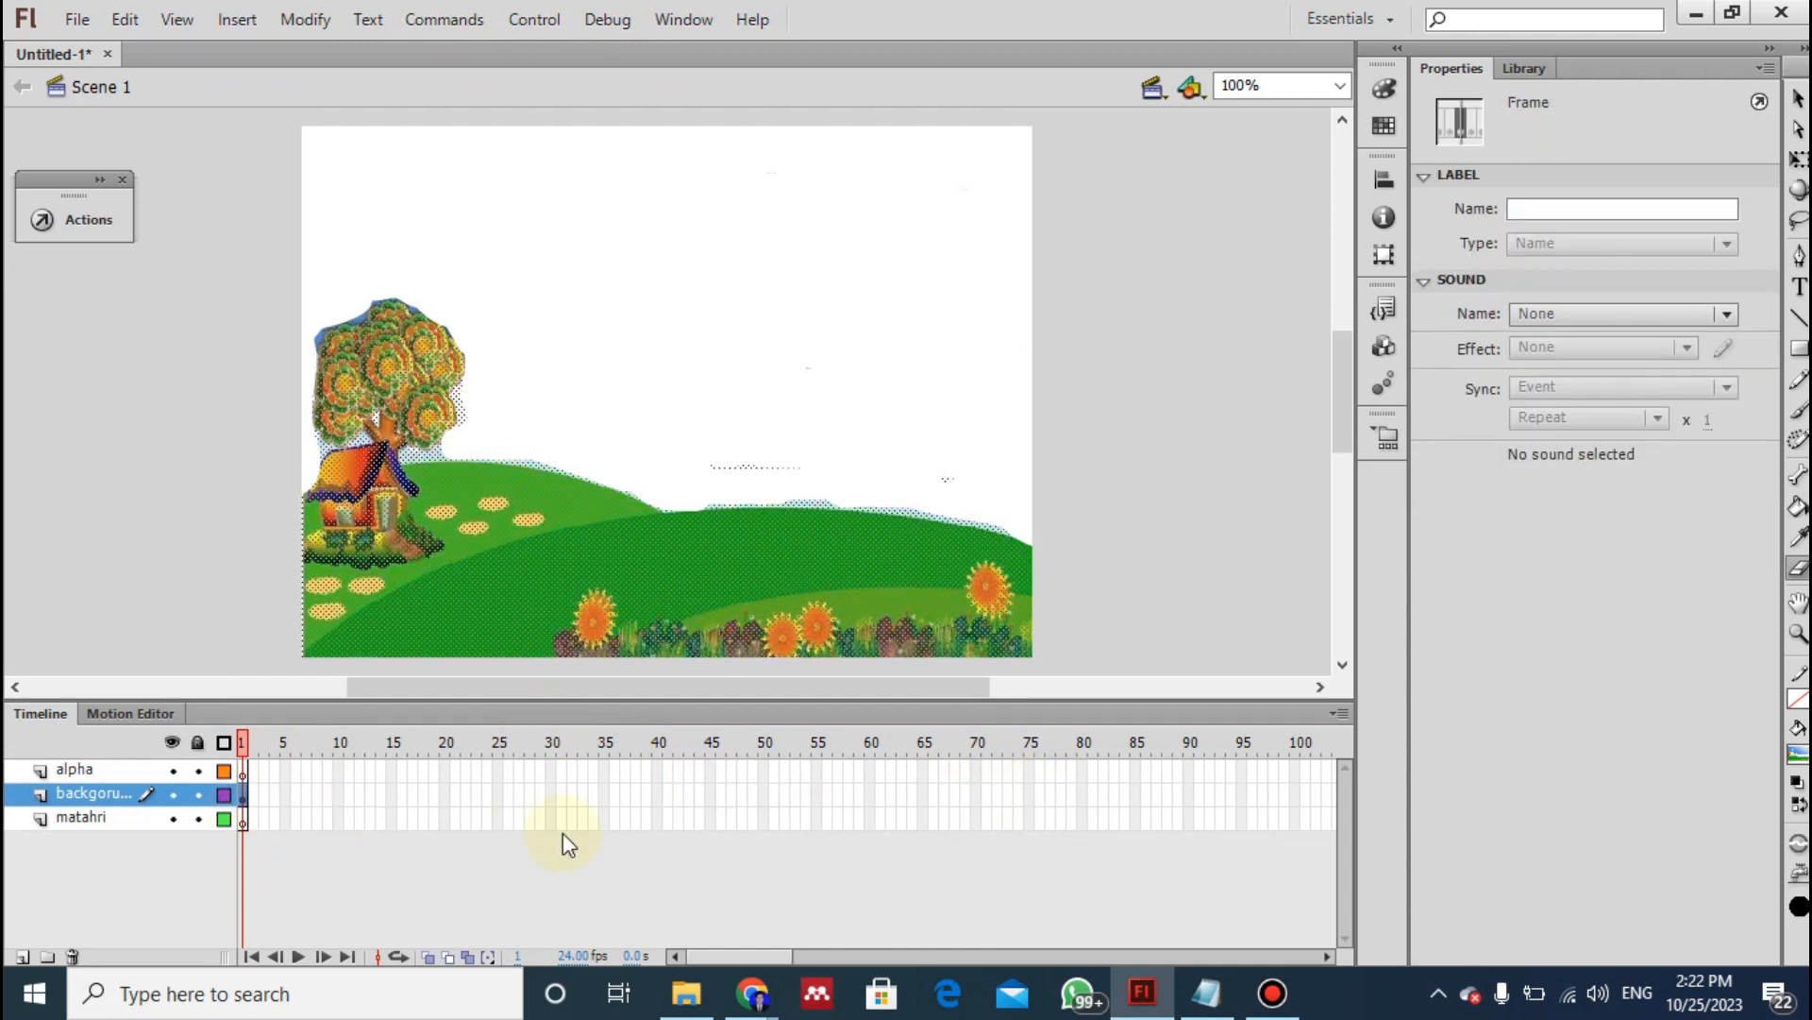
# - Insert a frame at frame 75 of the backgorund layer to extend the landscape over the whole animation
pyautogui.click(1029, 793)
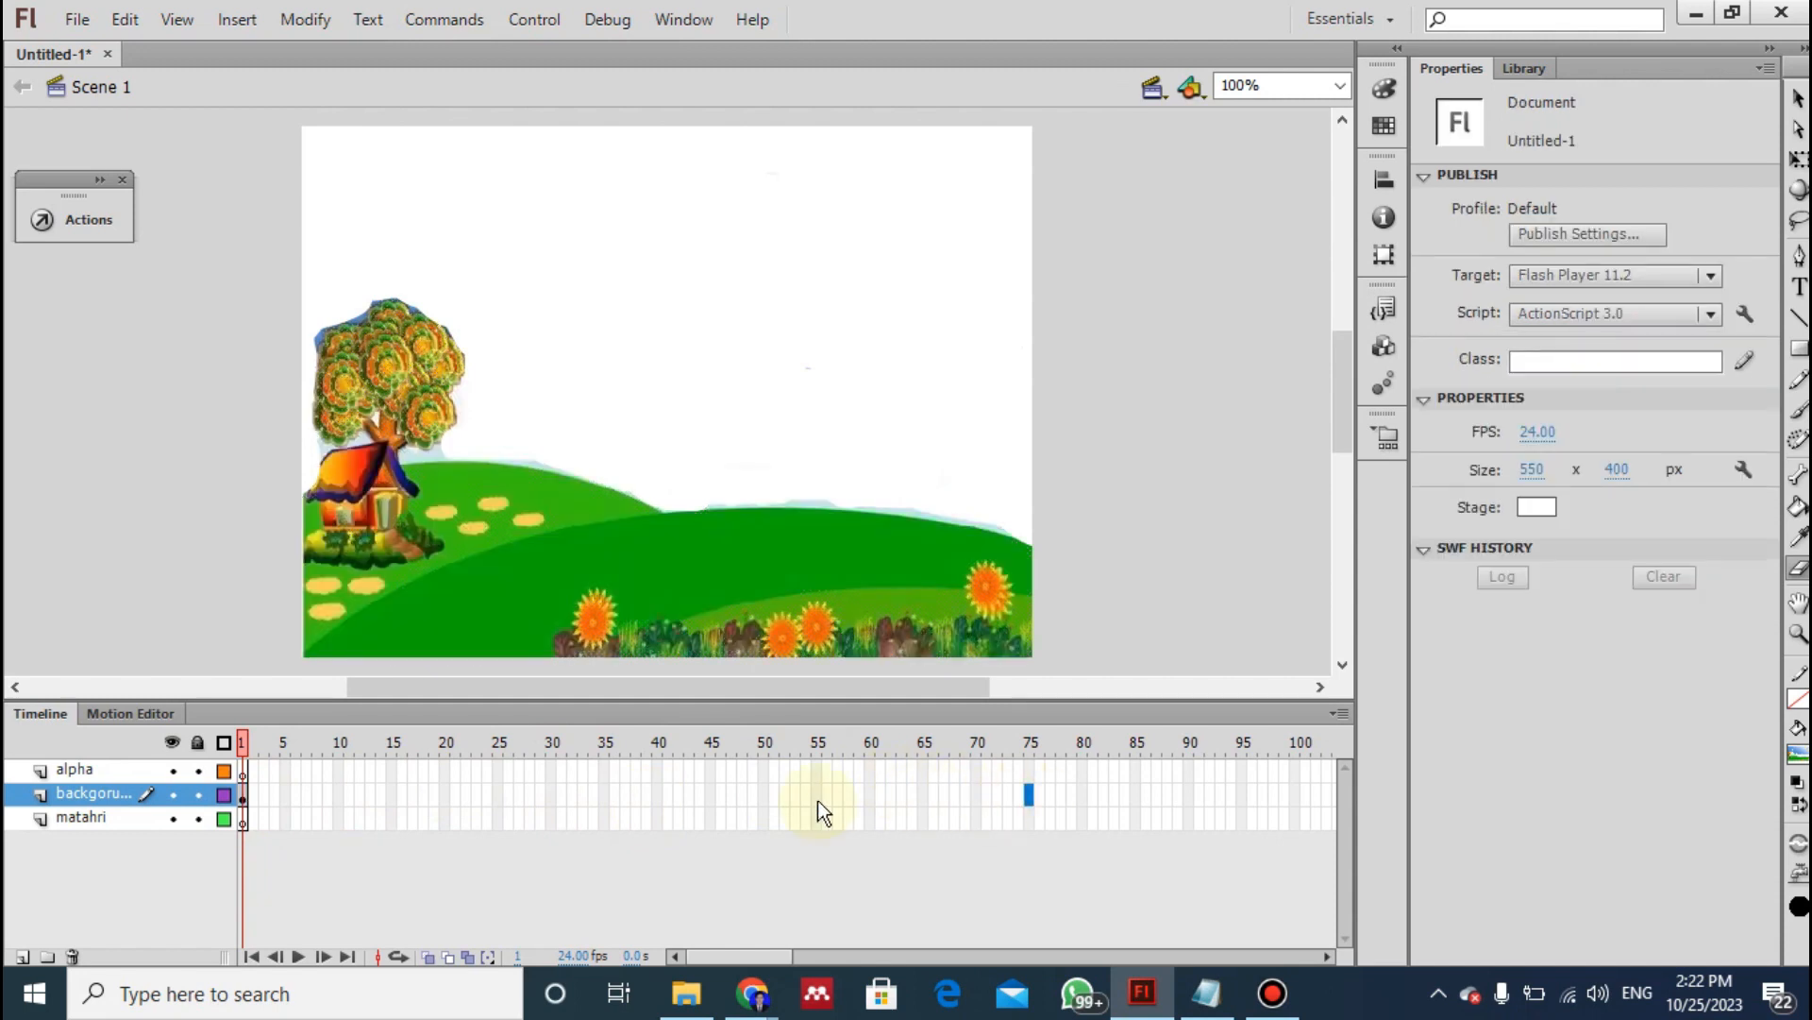
pyautogui.rightClick(1029, 791)
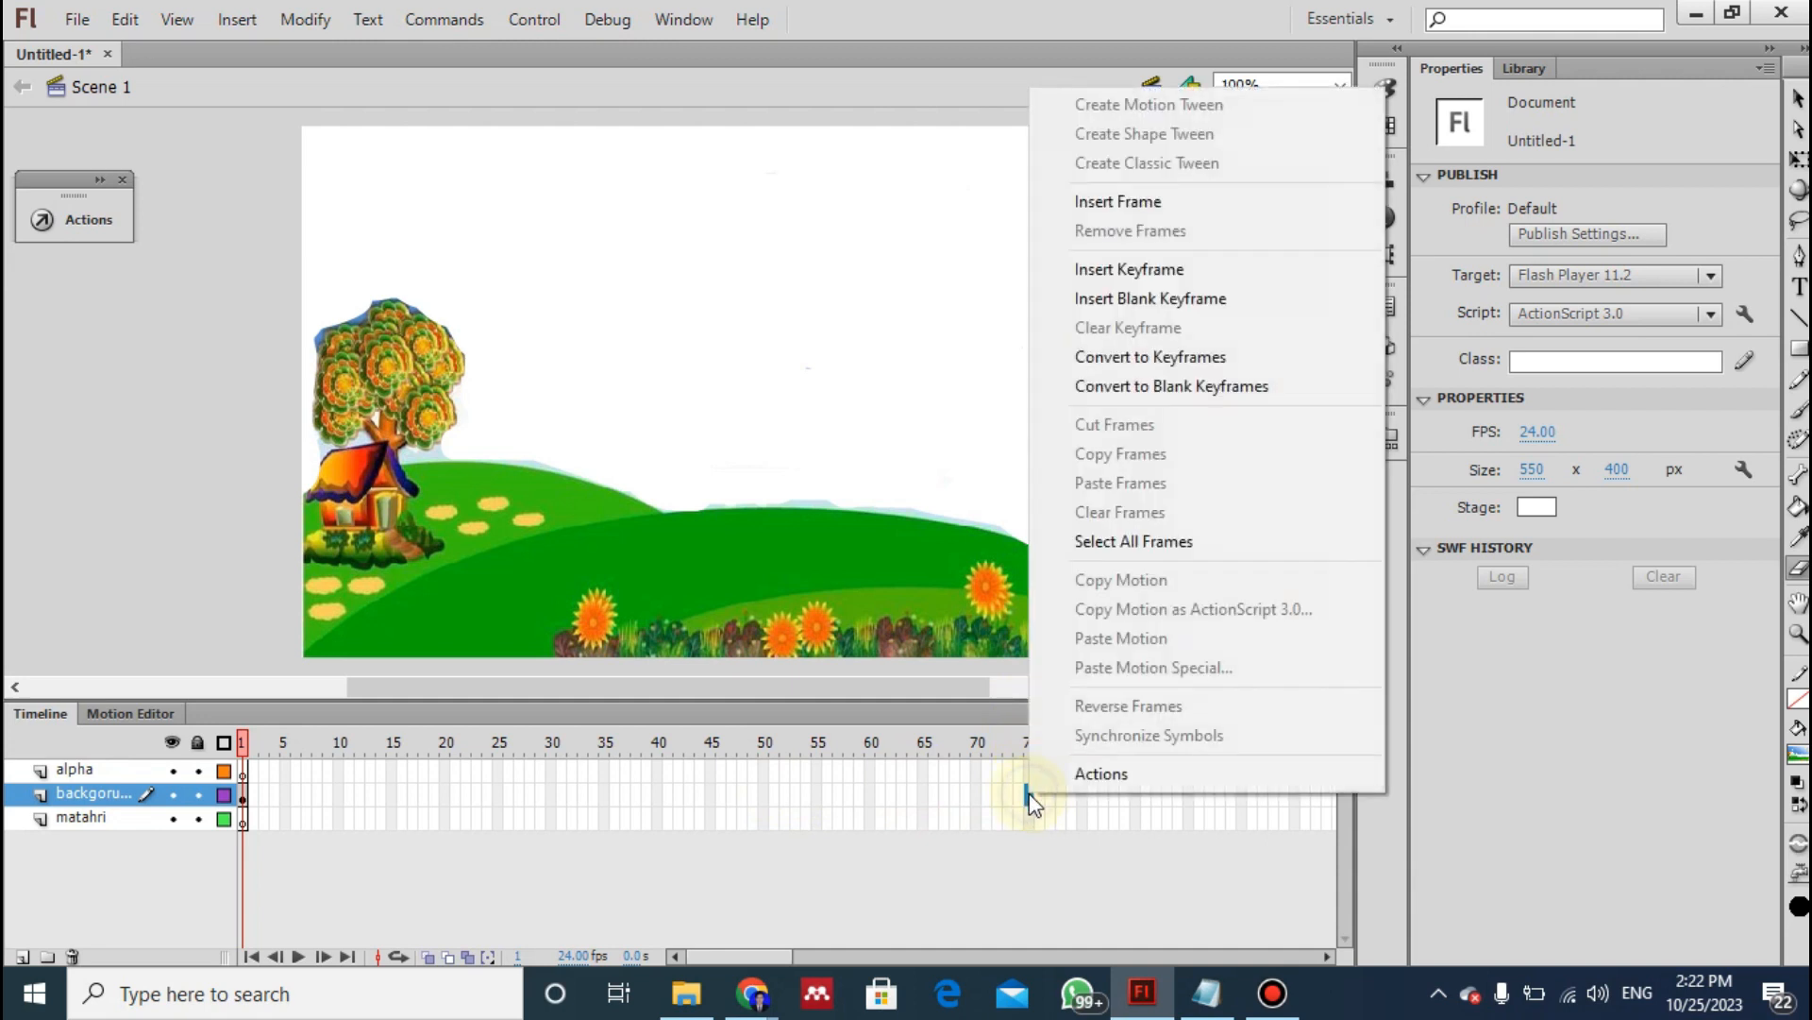
pyautogui.click(1140, 202)
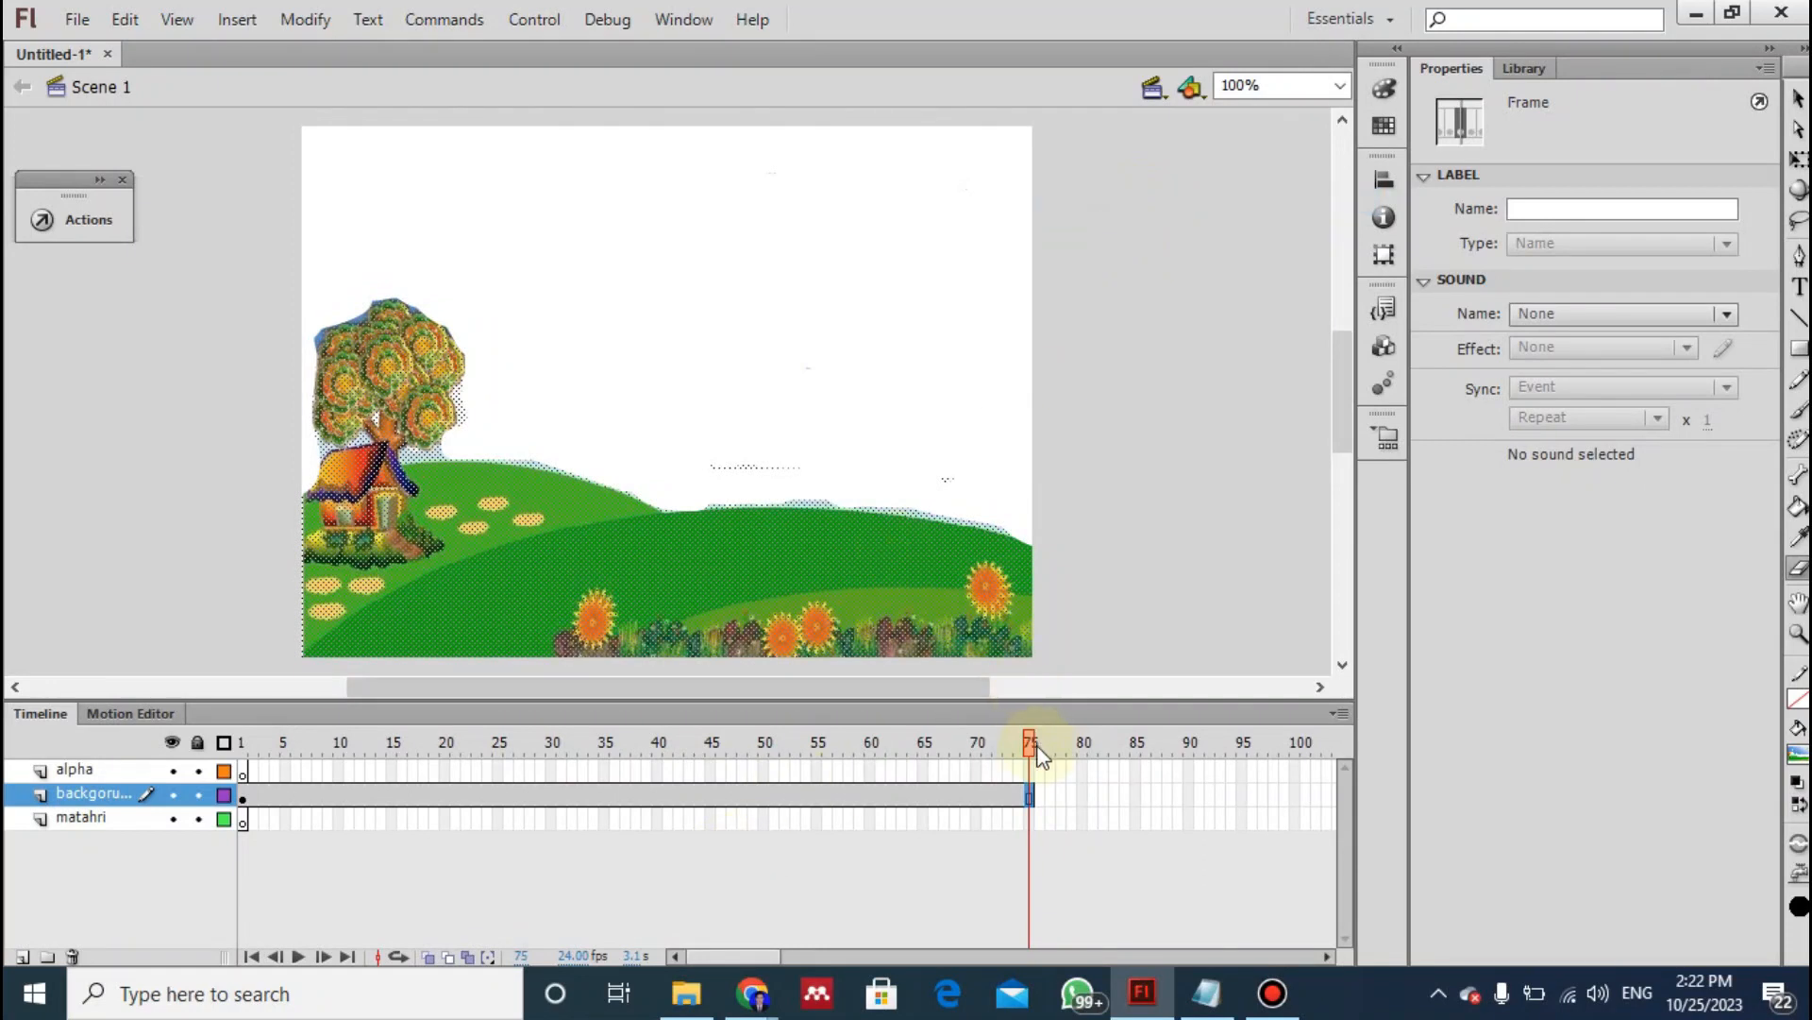
# - Scrub the playhead through the timeline to check that the landscape spans frames 1 to 75 of the backgorund layer
pyautogui.moveTo(1029, 741); pyautogui.dragTo(997, 742)
pyautogui.moveTo(850, 771); pyautogui.dragTo(509, 774)
pyautogui.moveTo(381, 772); pyautogui.dragTo(795, 742)
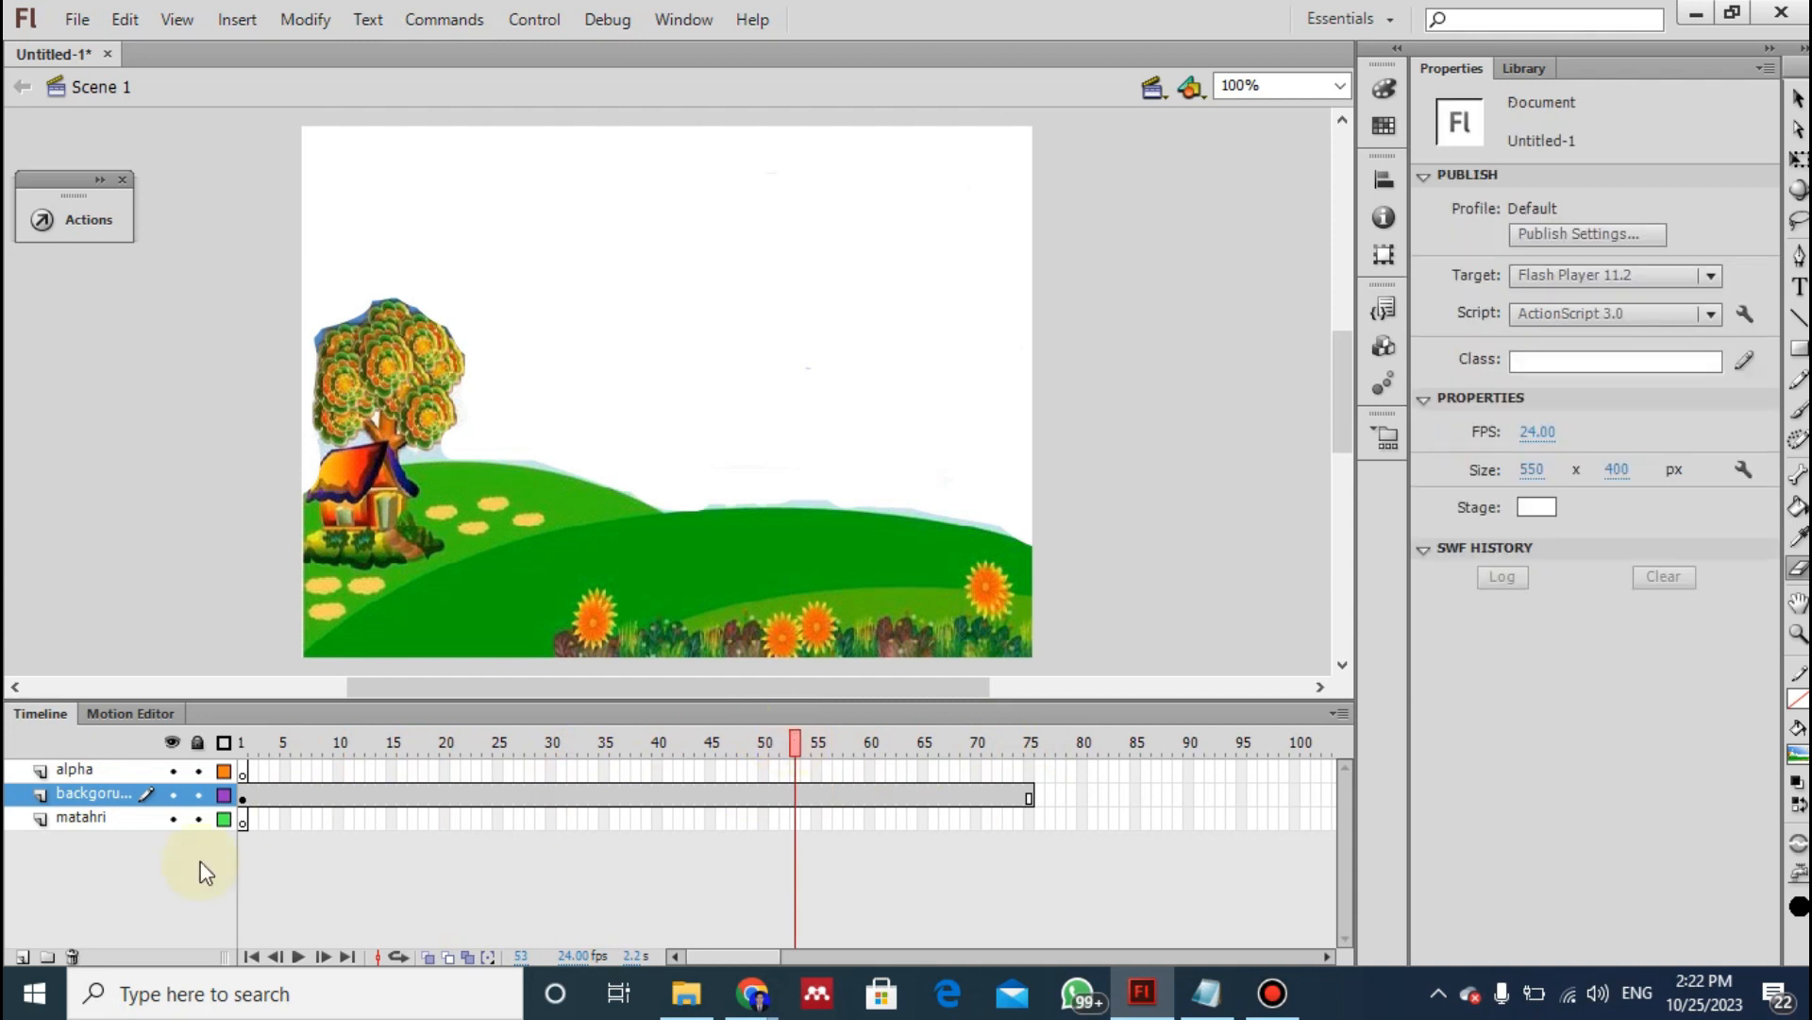
pyautogui.click(243, 789)
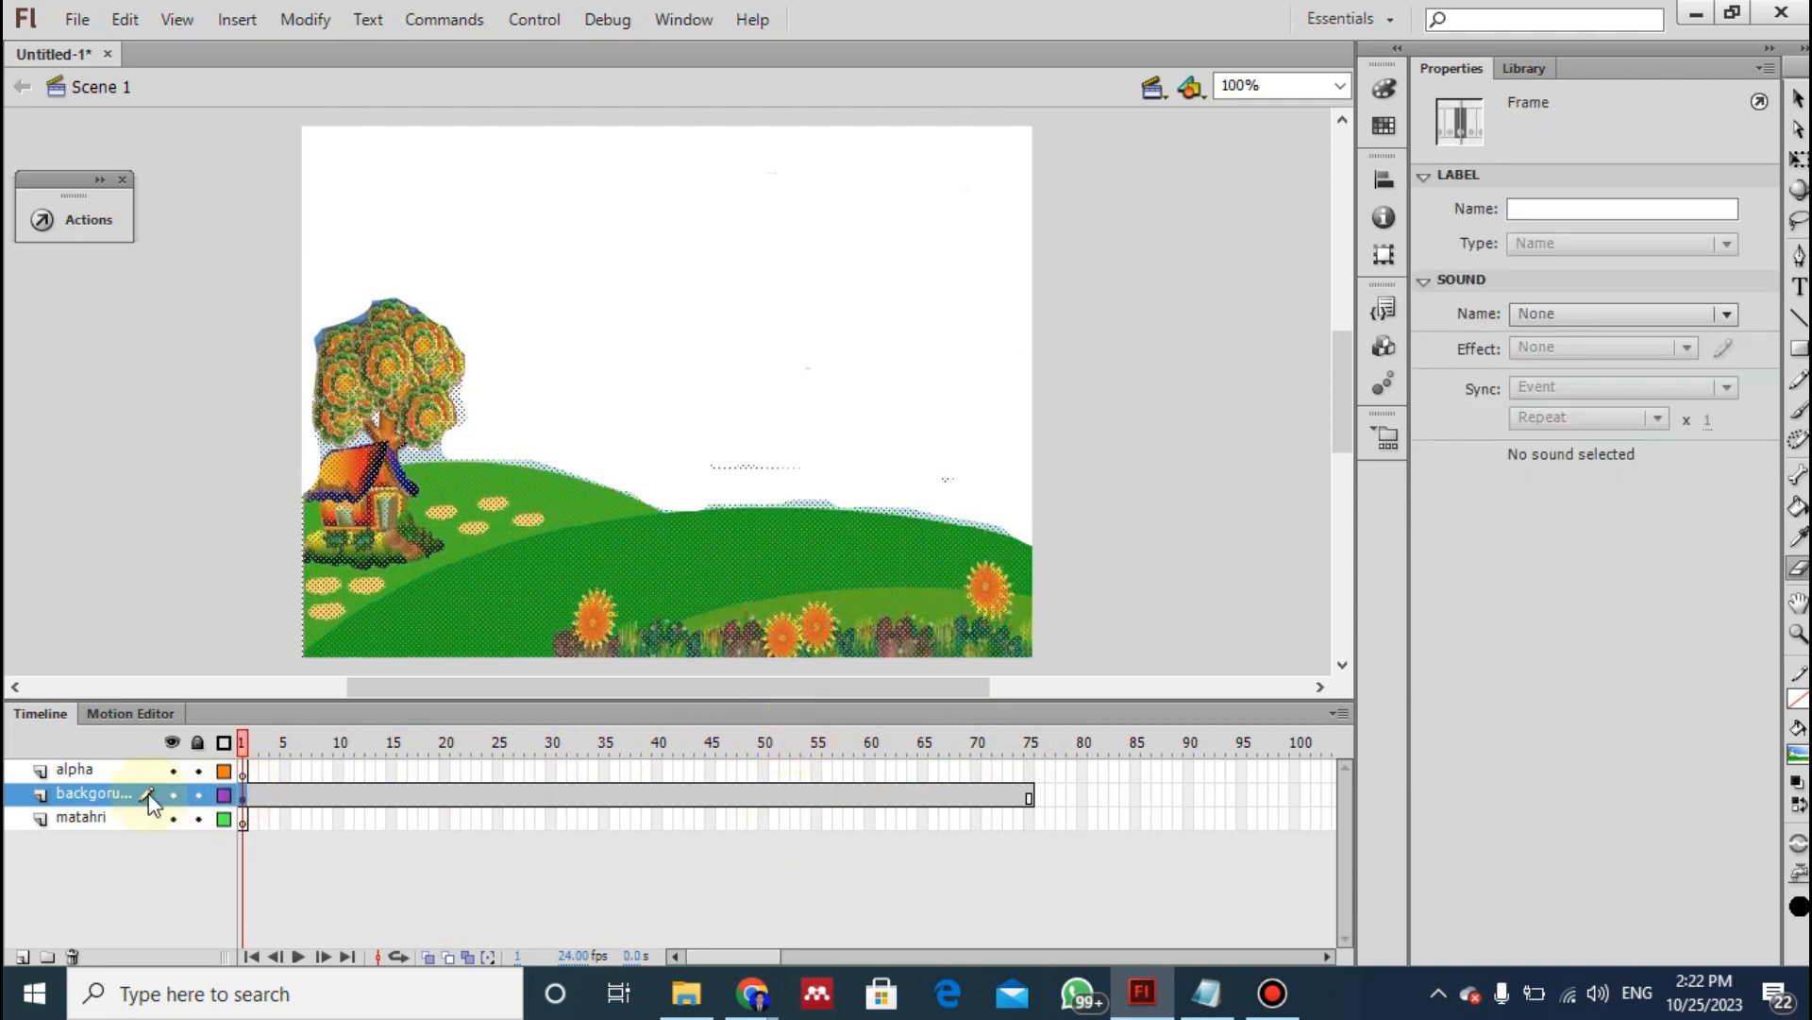
pyautogui.click(112, 795)
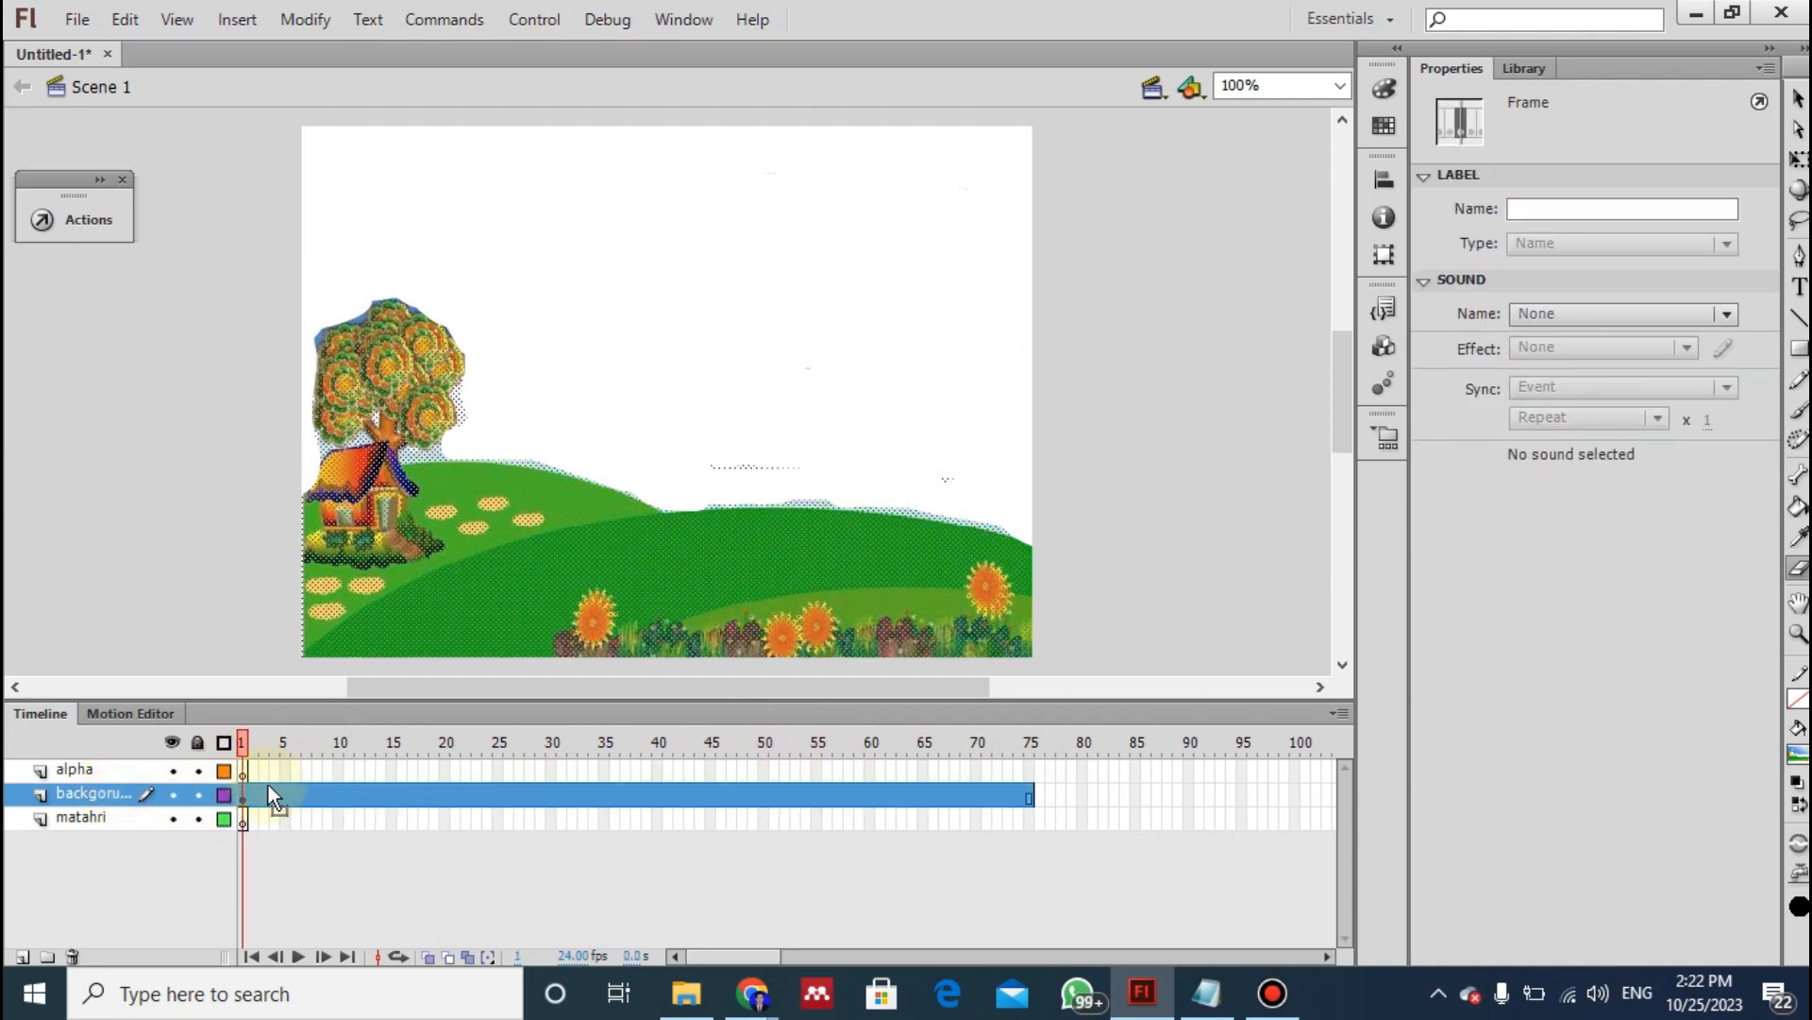
# - Switch to the Notepad notes and highlight instruction 8 on drawing the sun background rectangle on the matahari layer
pyautogui.hotkey('alt', 'Tab')
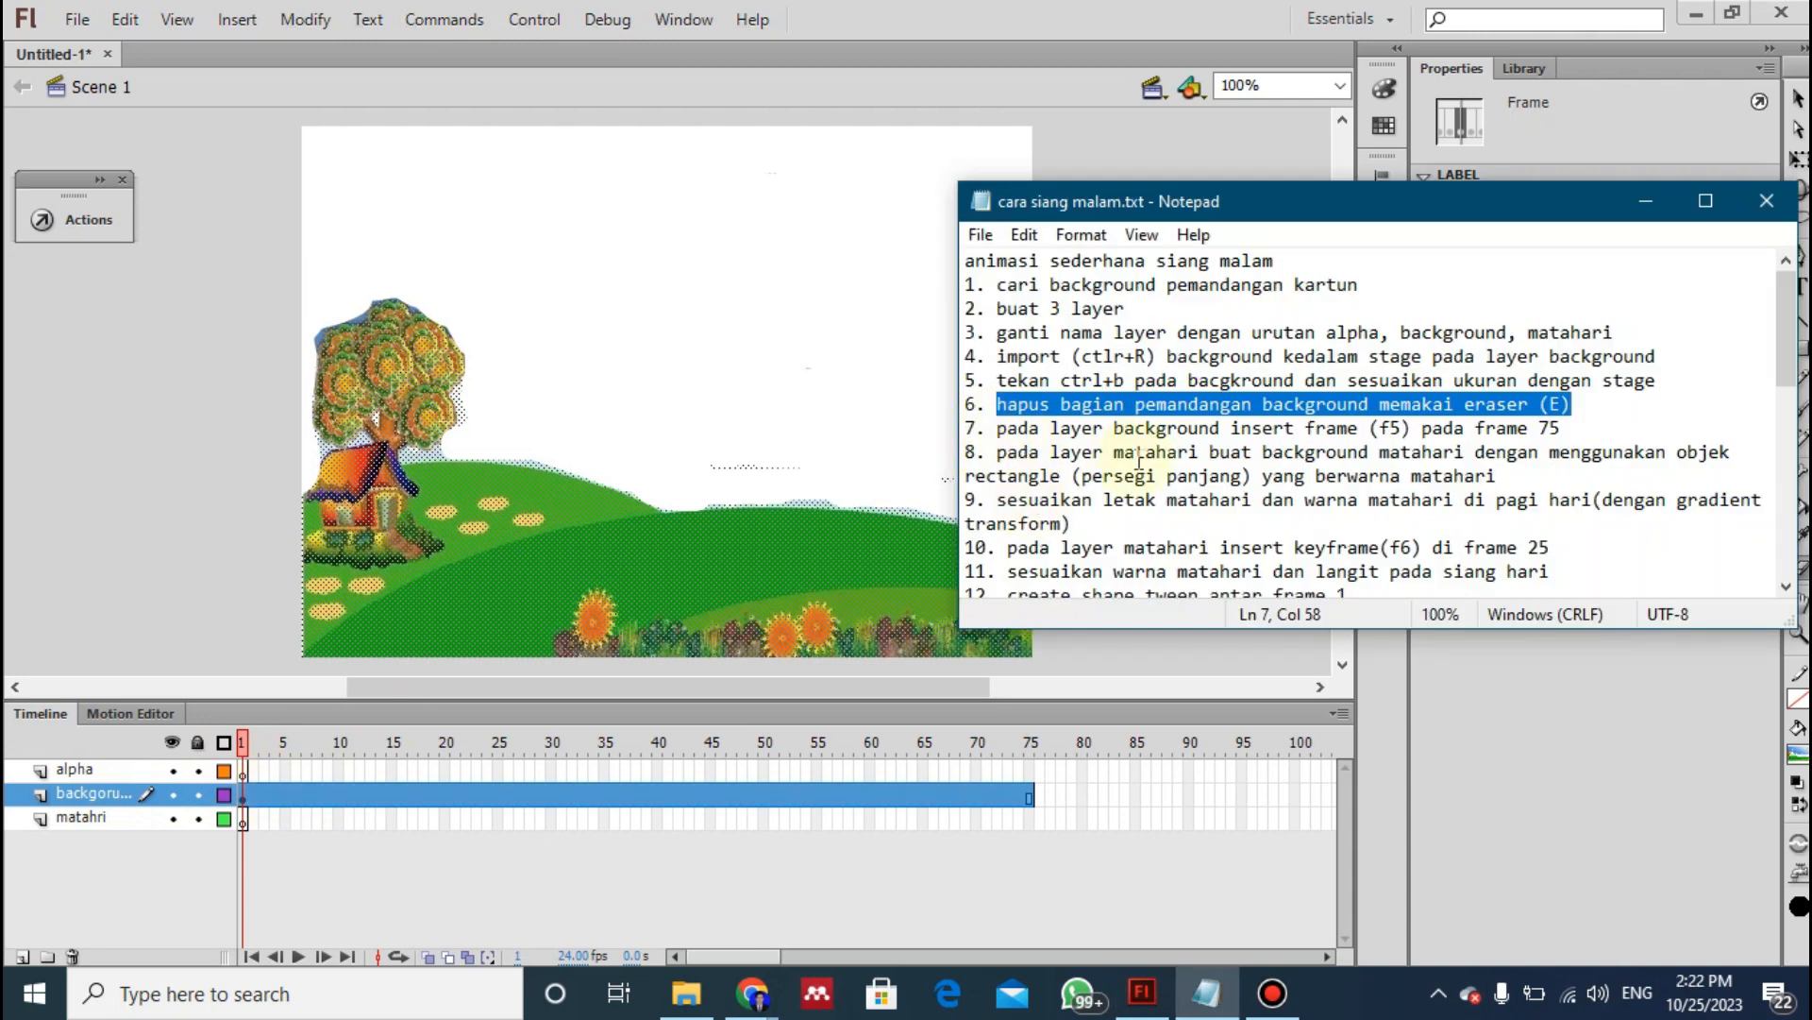
pyautogui.click(1482, 453)
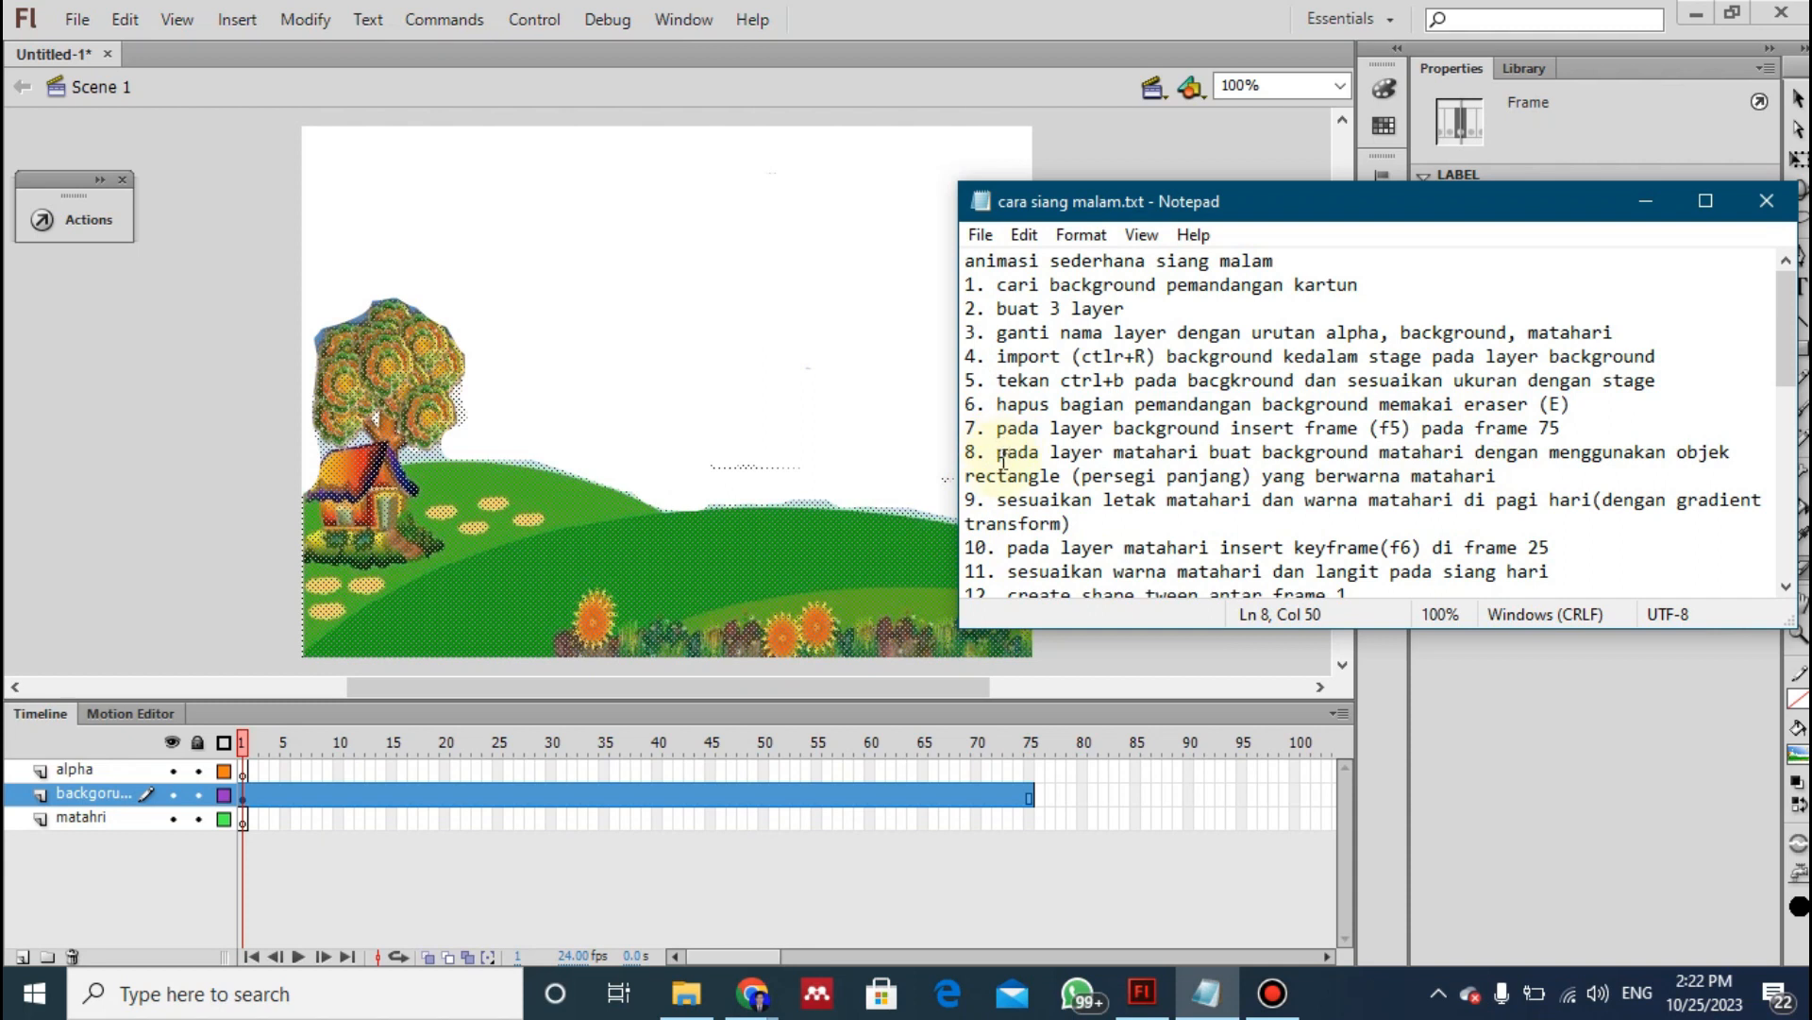
pyautogui.moveTo(999, 456); pyautogui.dragTo(1223, 483)
pyautogui.moveTo(1278, 469); pyautogui.dragTo(1501, 475)
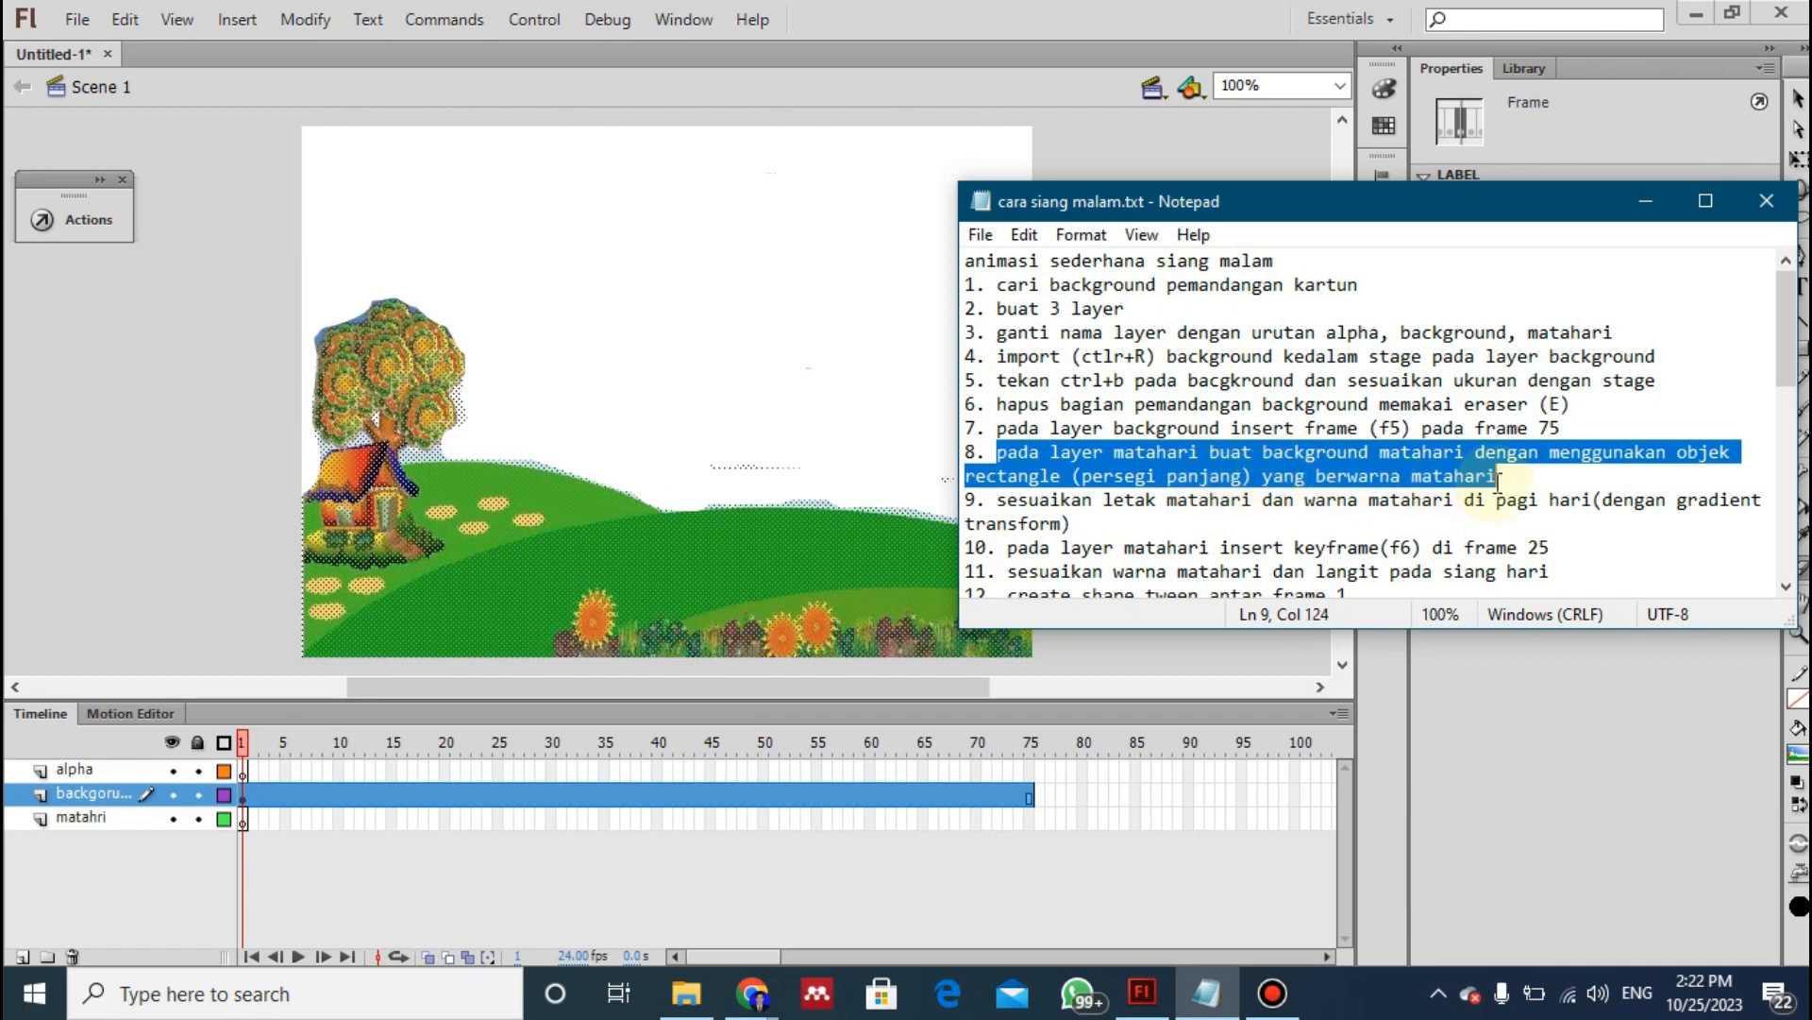
# - Back in Flash, lock the backgorund layer and check with the Selection tool that the landscape cannot be selected
pyautogui.click(706, 800)
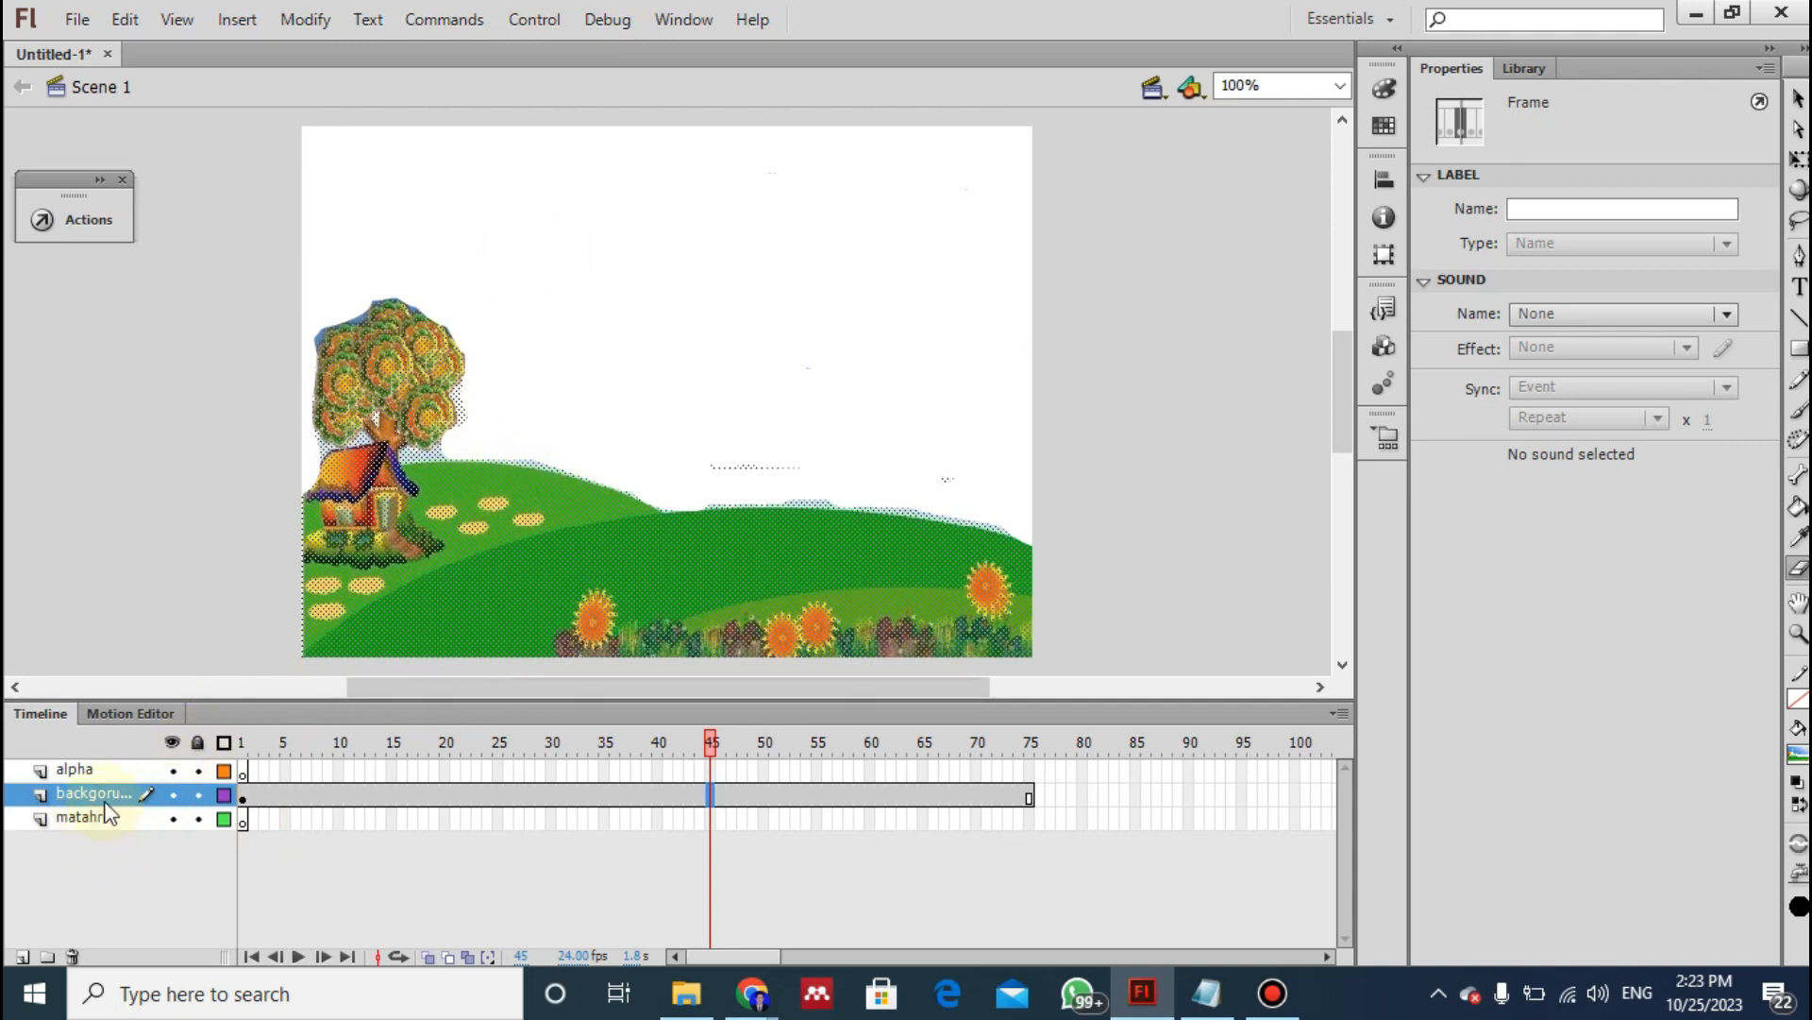
pyautogui.click(197, 794)
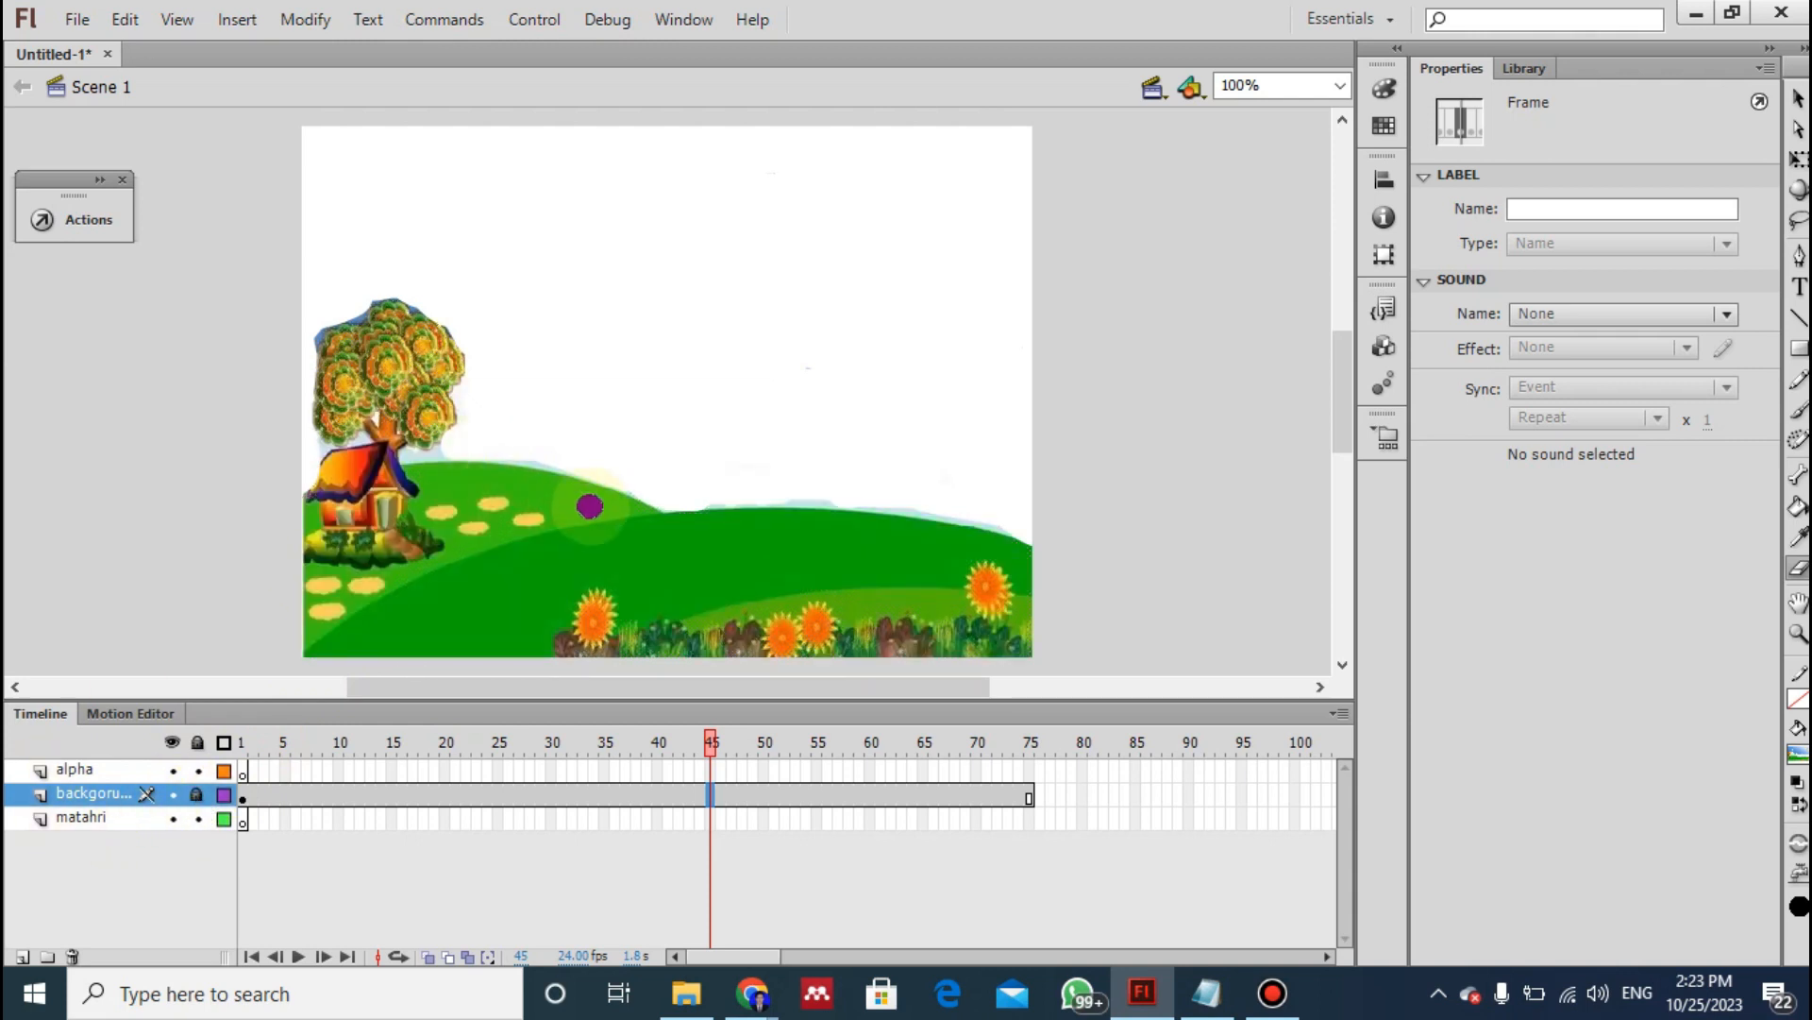
pyautogui.click(1798, 97)
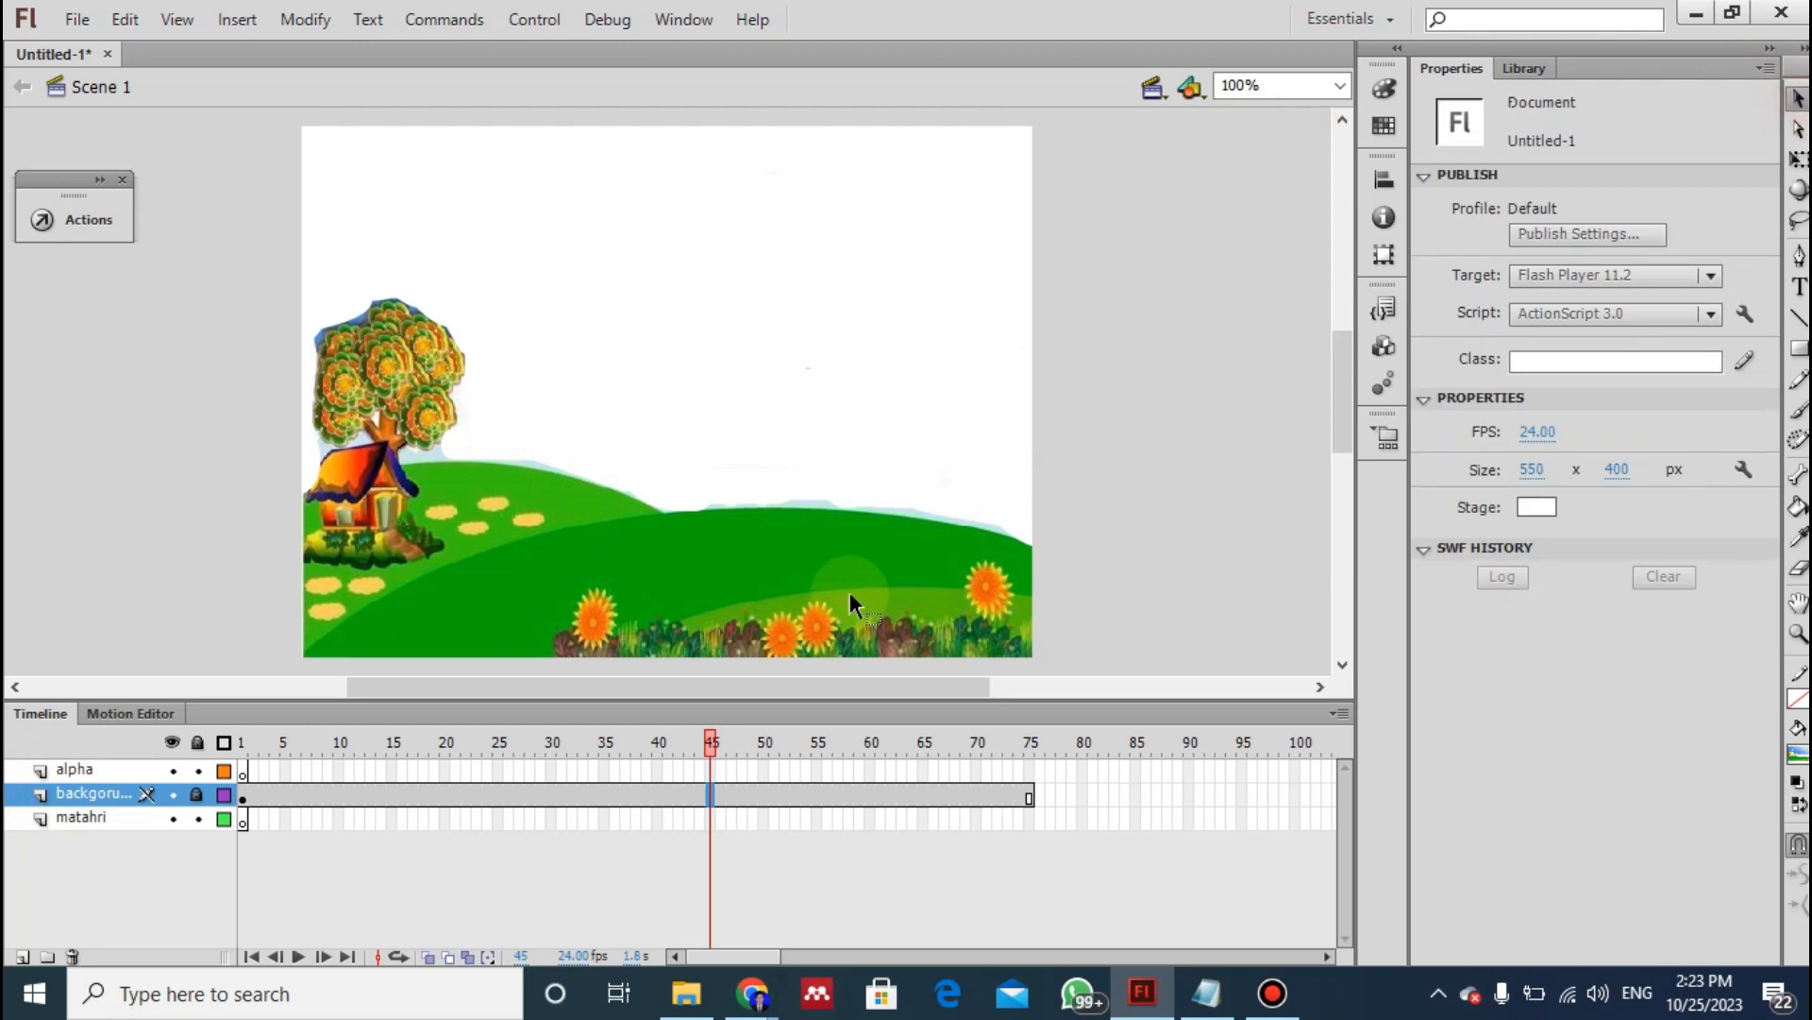
pyautogui.click(856, 416)
pyautogui.click(638, 603)
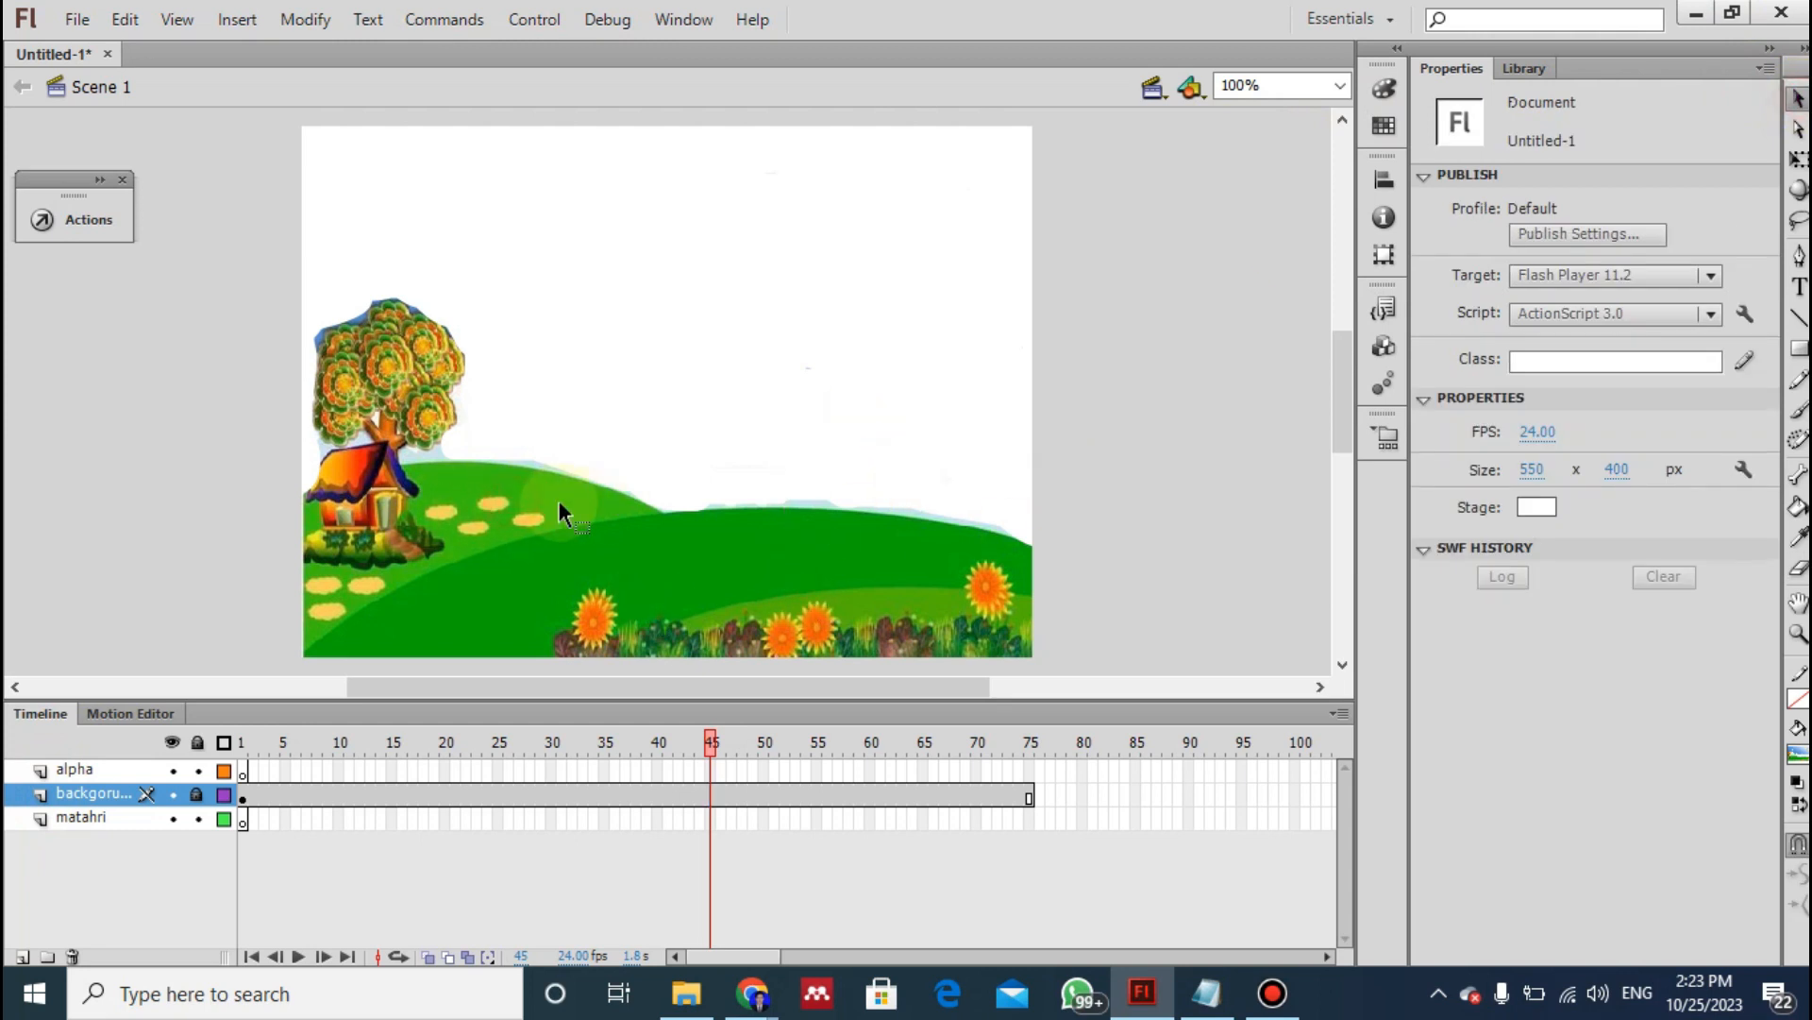
# - Draw a rectangle of about 550 x 399 px with a white-to-black radial gradient fill over the stage in frame 1 of the matahri layer
pyautogui.click(94, 817)
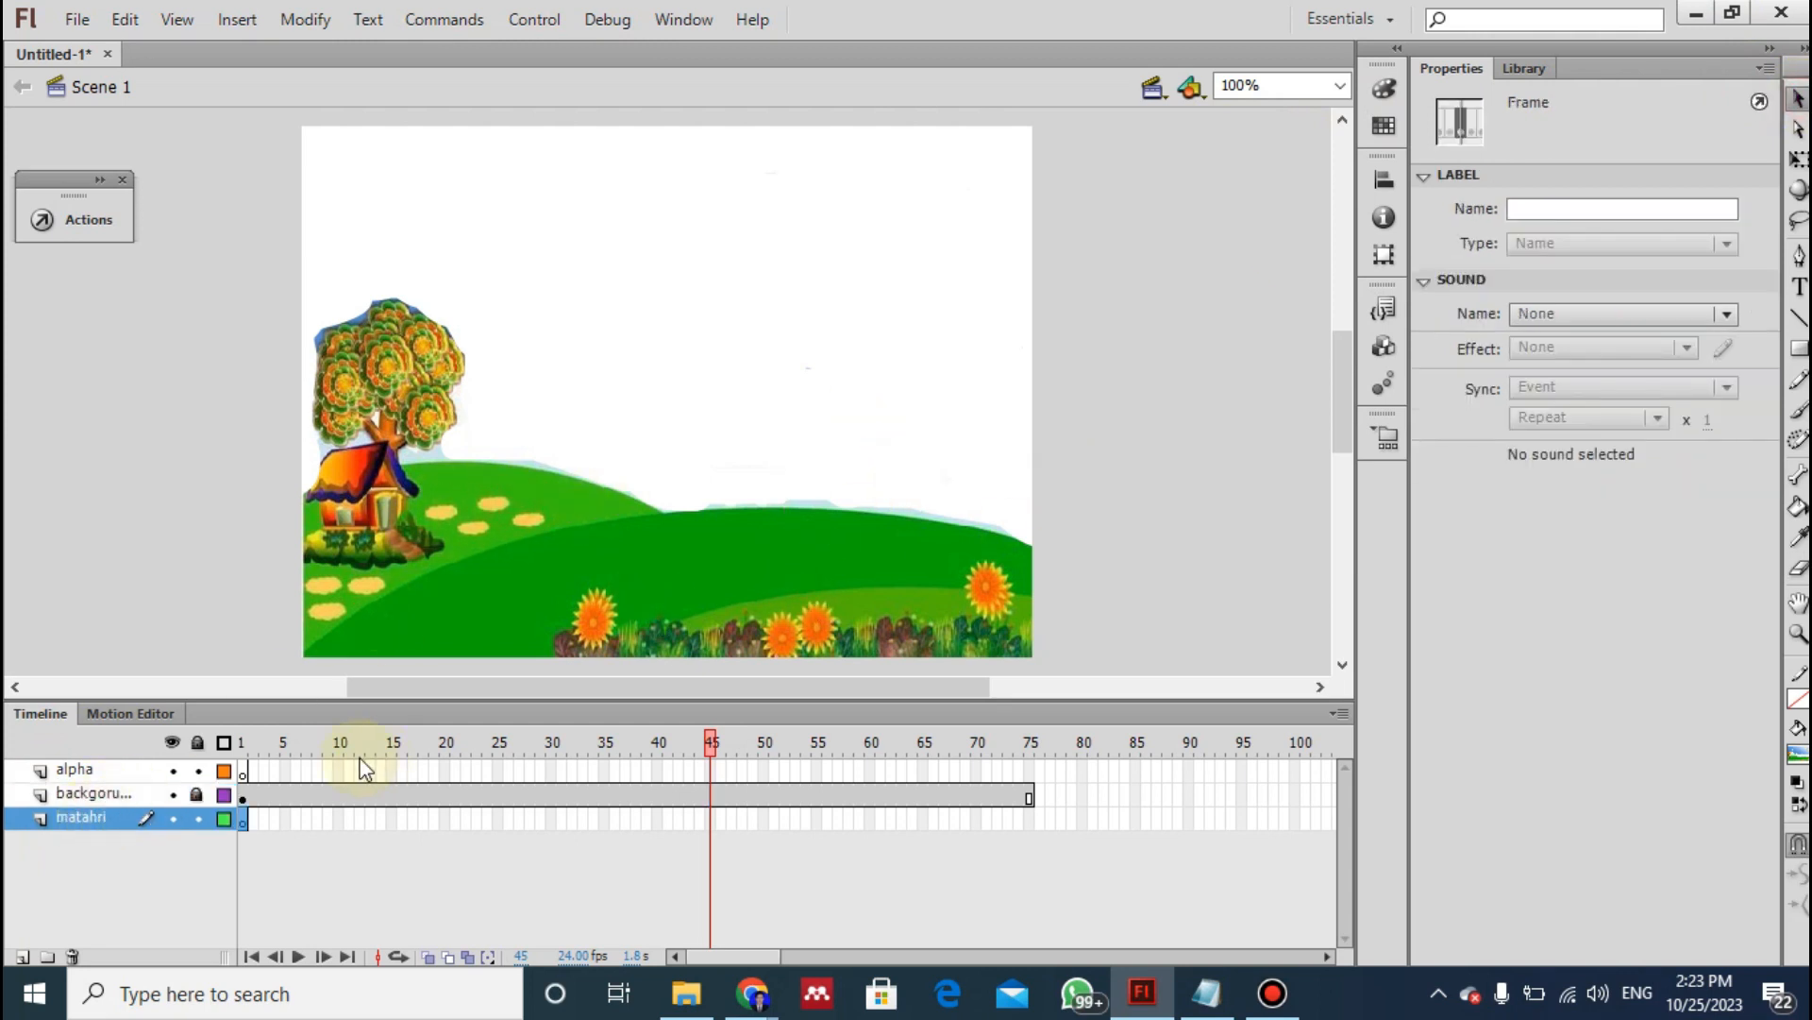
pyautogui.click(239, 820)
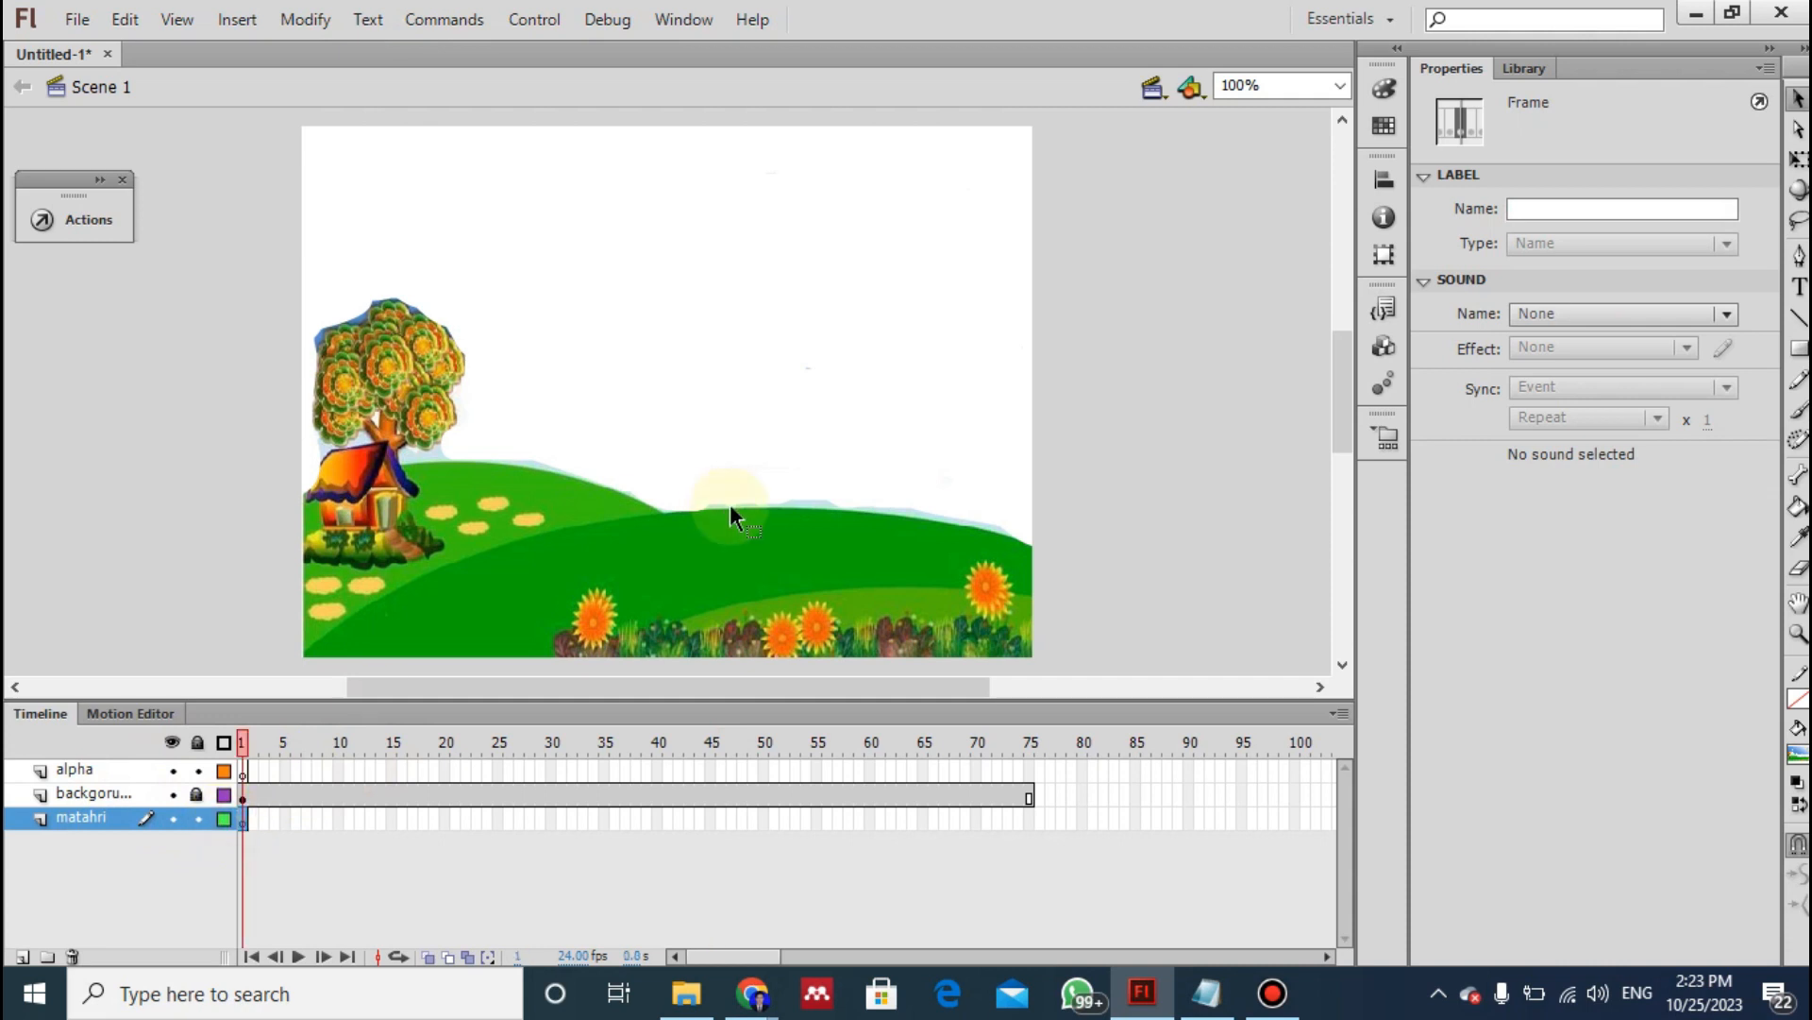
pyautogui.click(1799, 347)
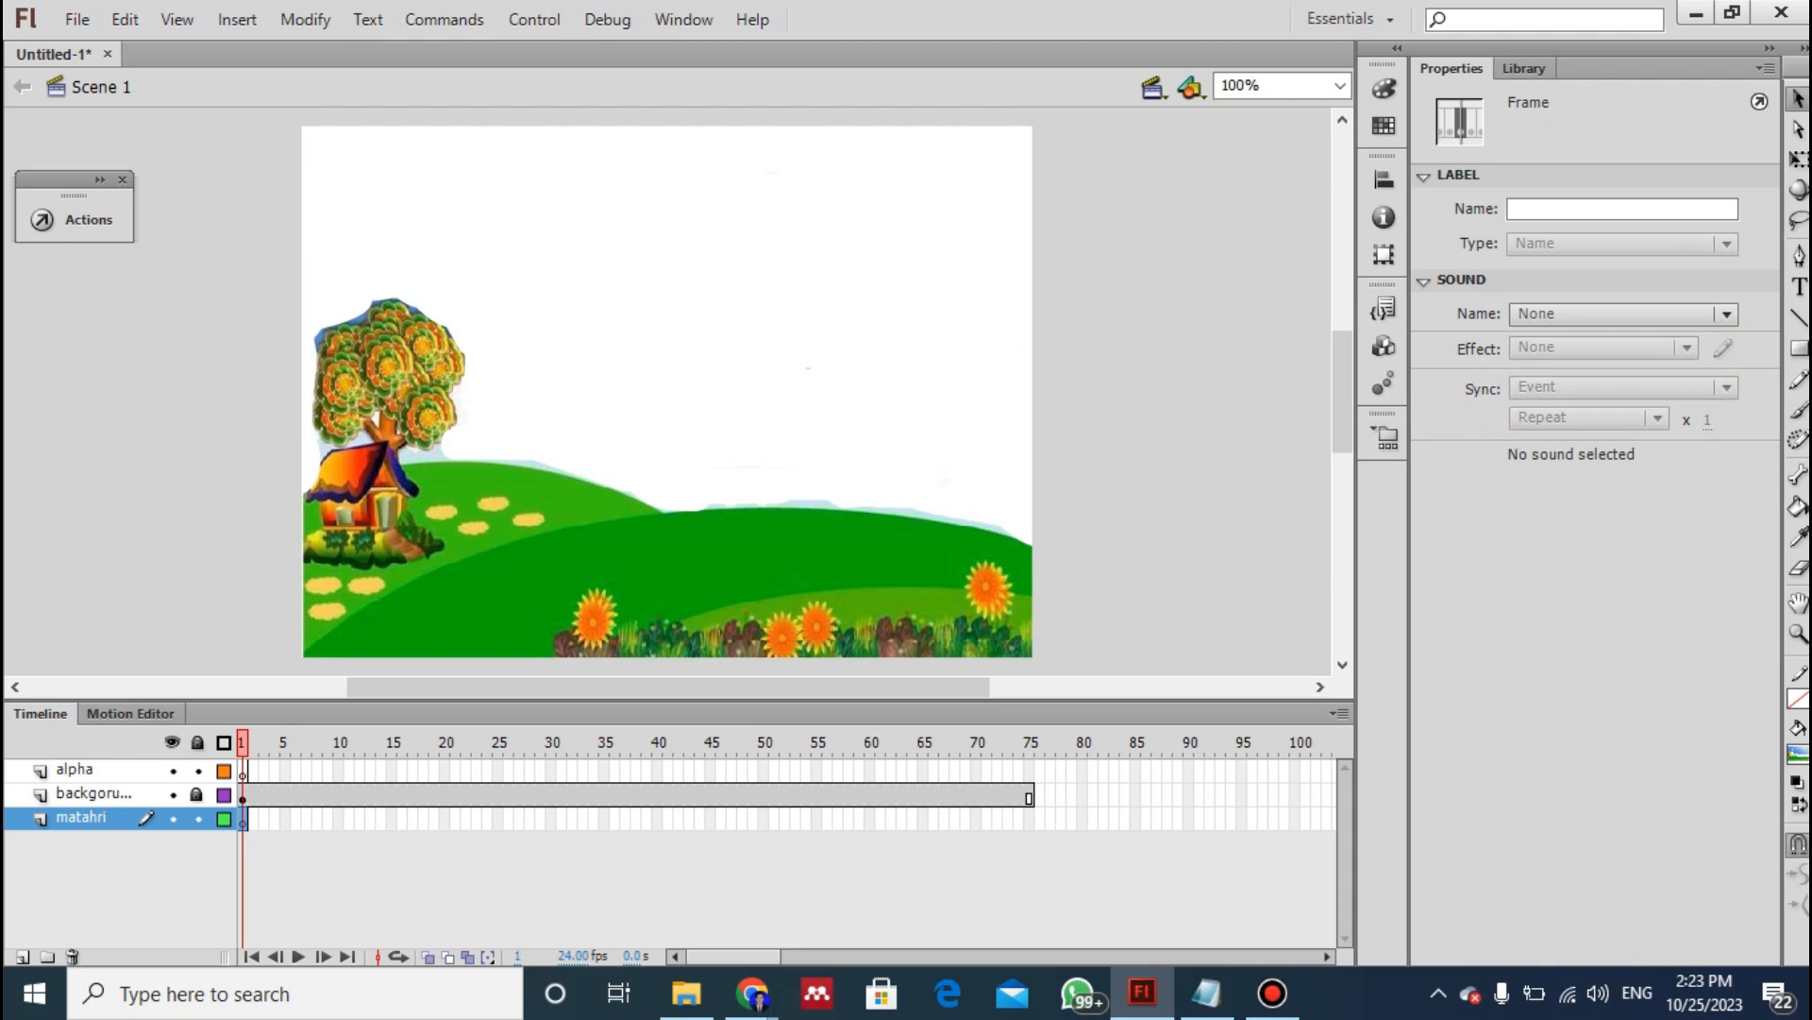
pyautogui.click(1798, 347)
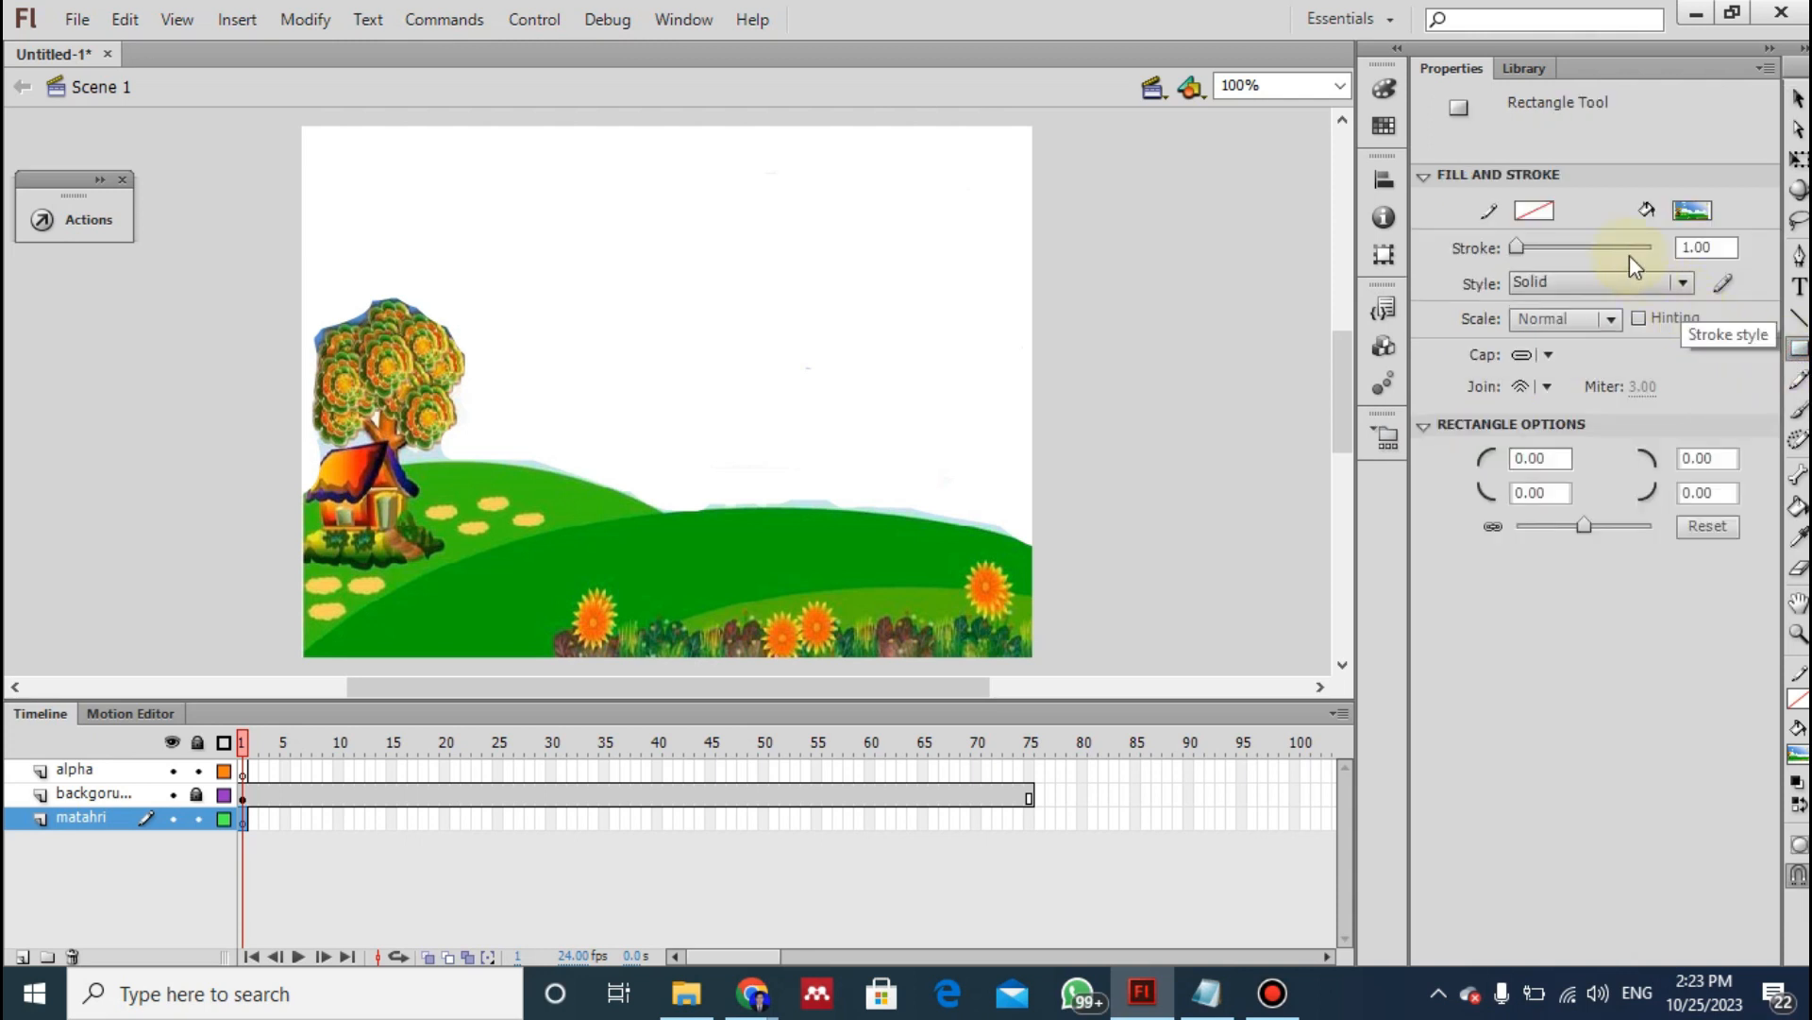
pyautogui.click(1692, 212)
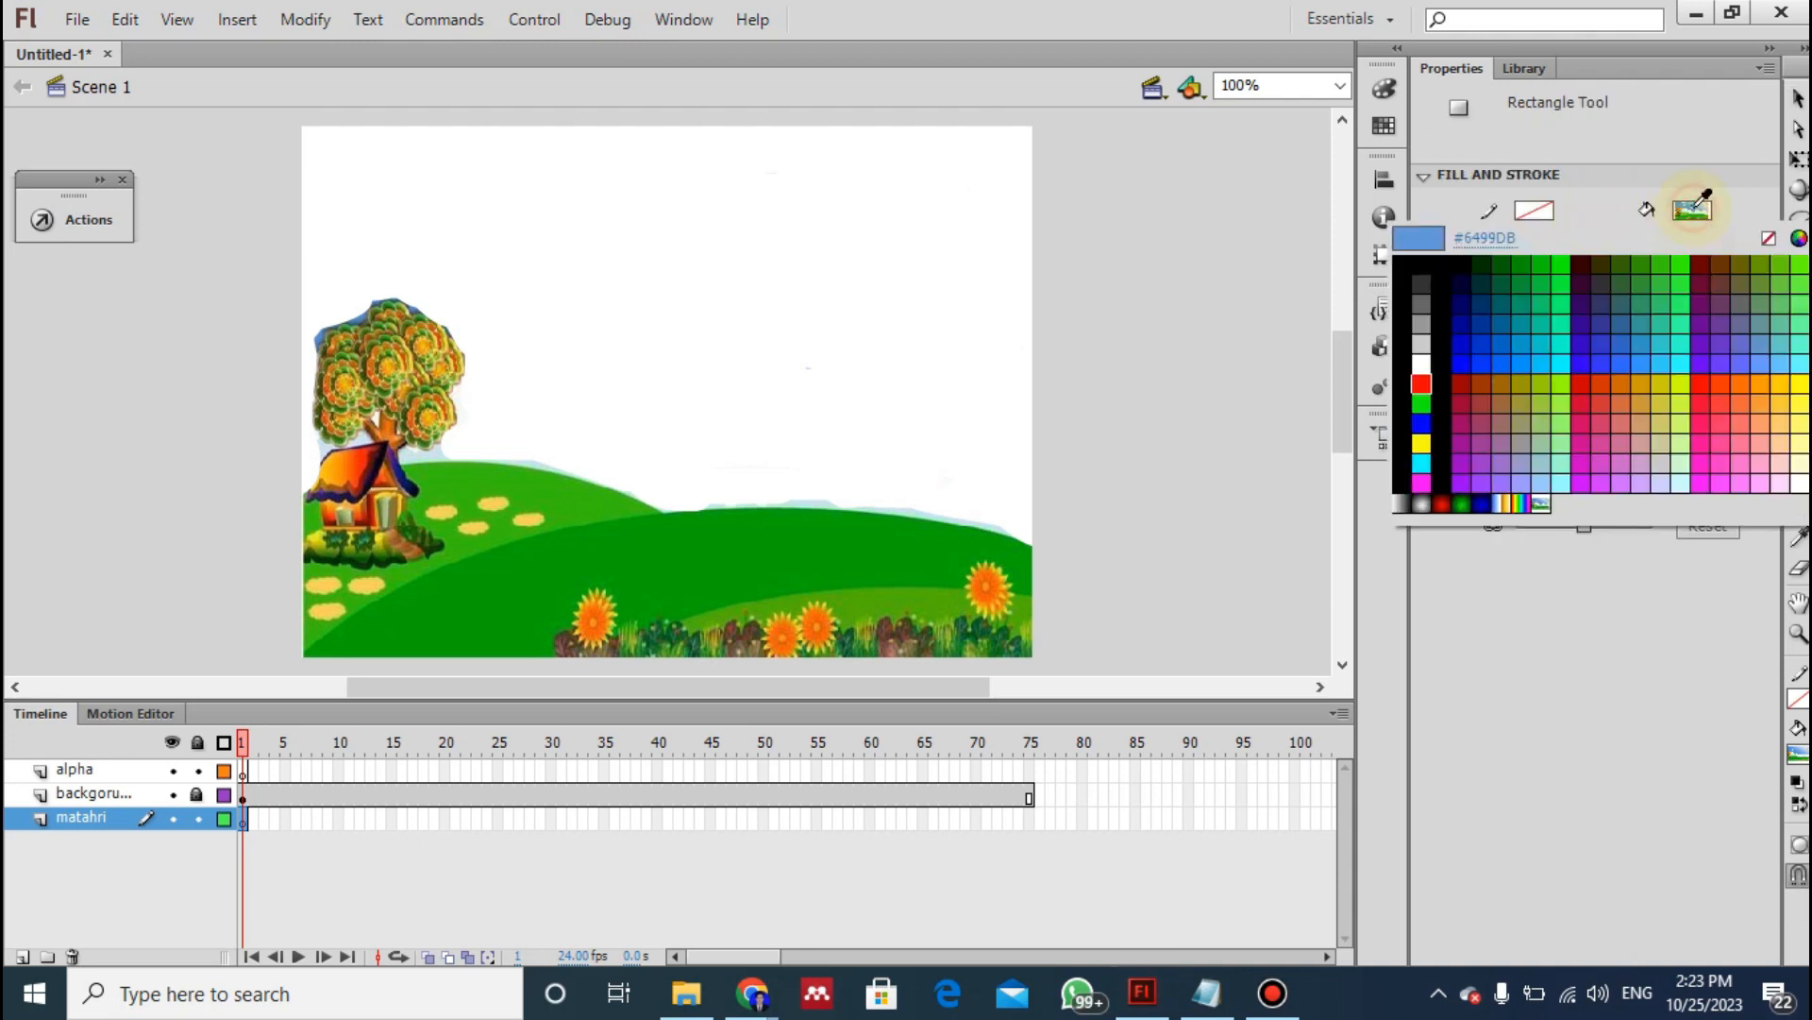
pyautogui.click(1424, 502)
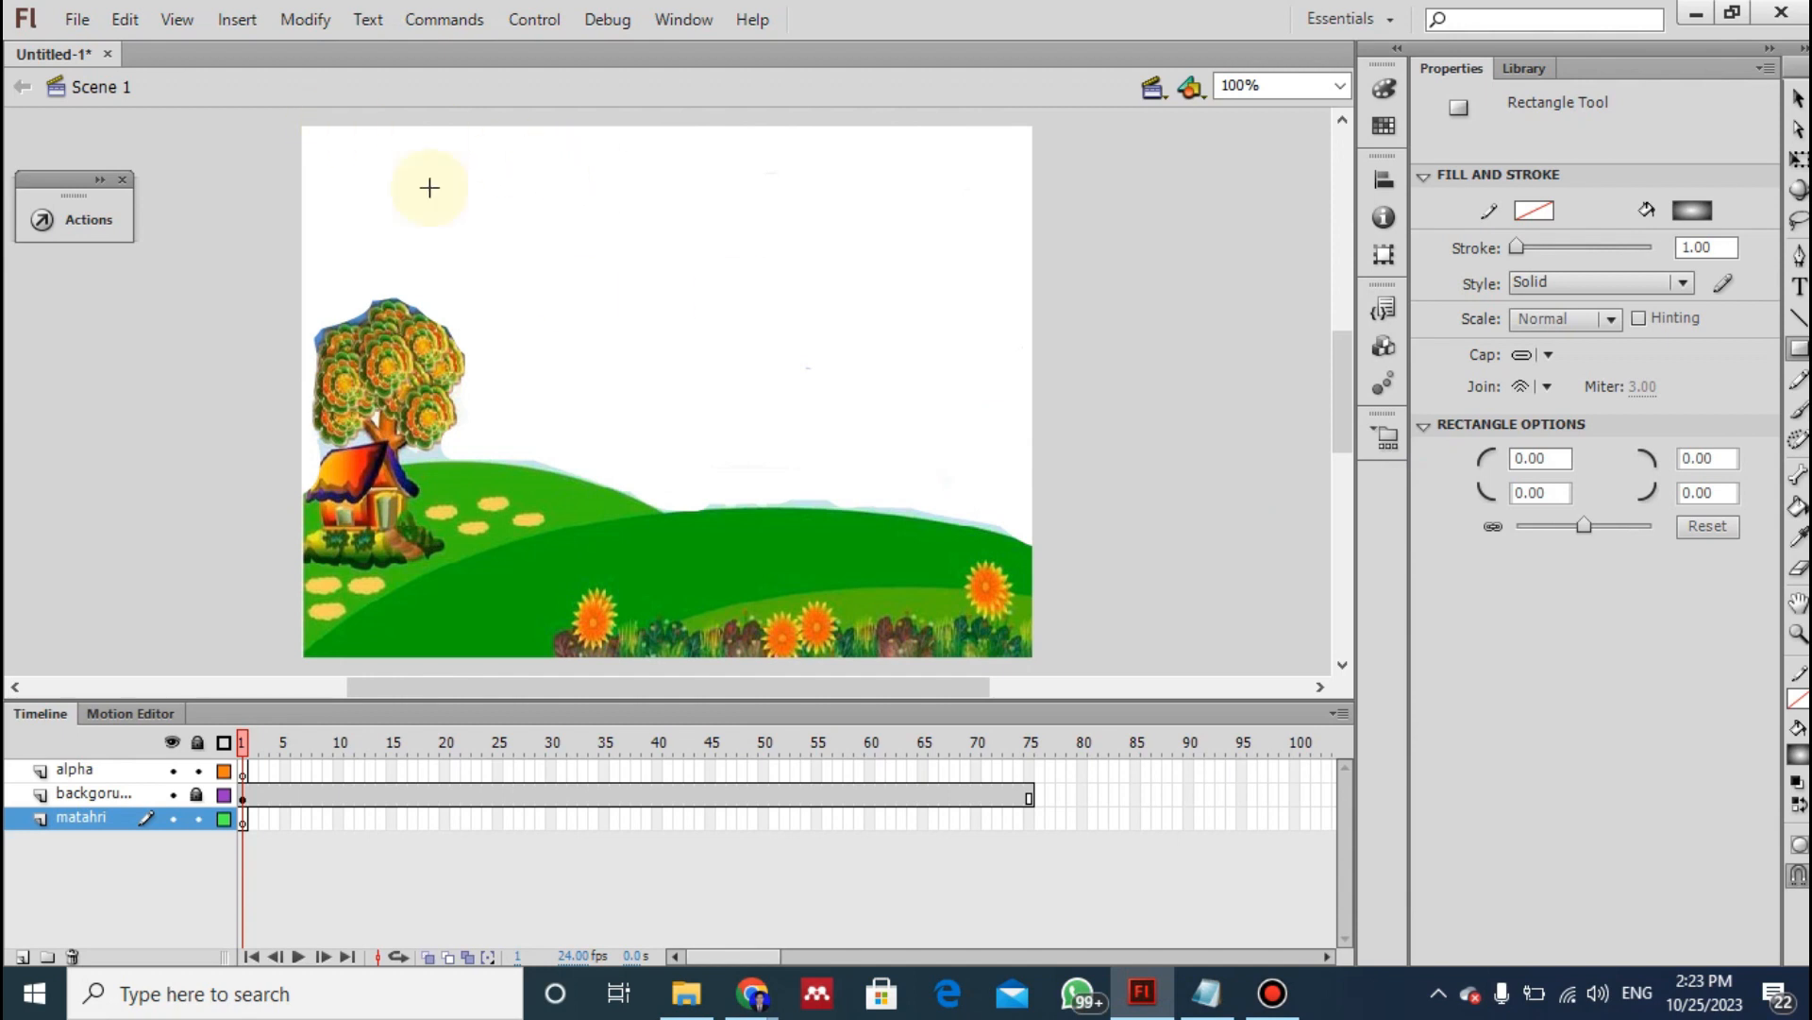
pyautogui.click(246, 820)
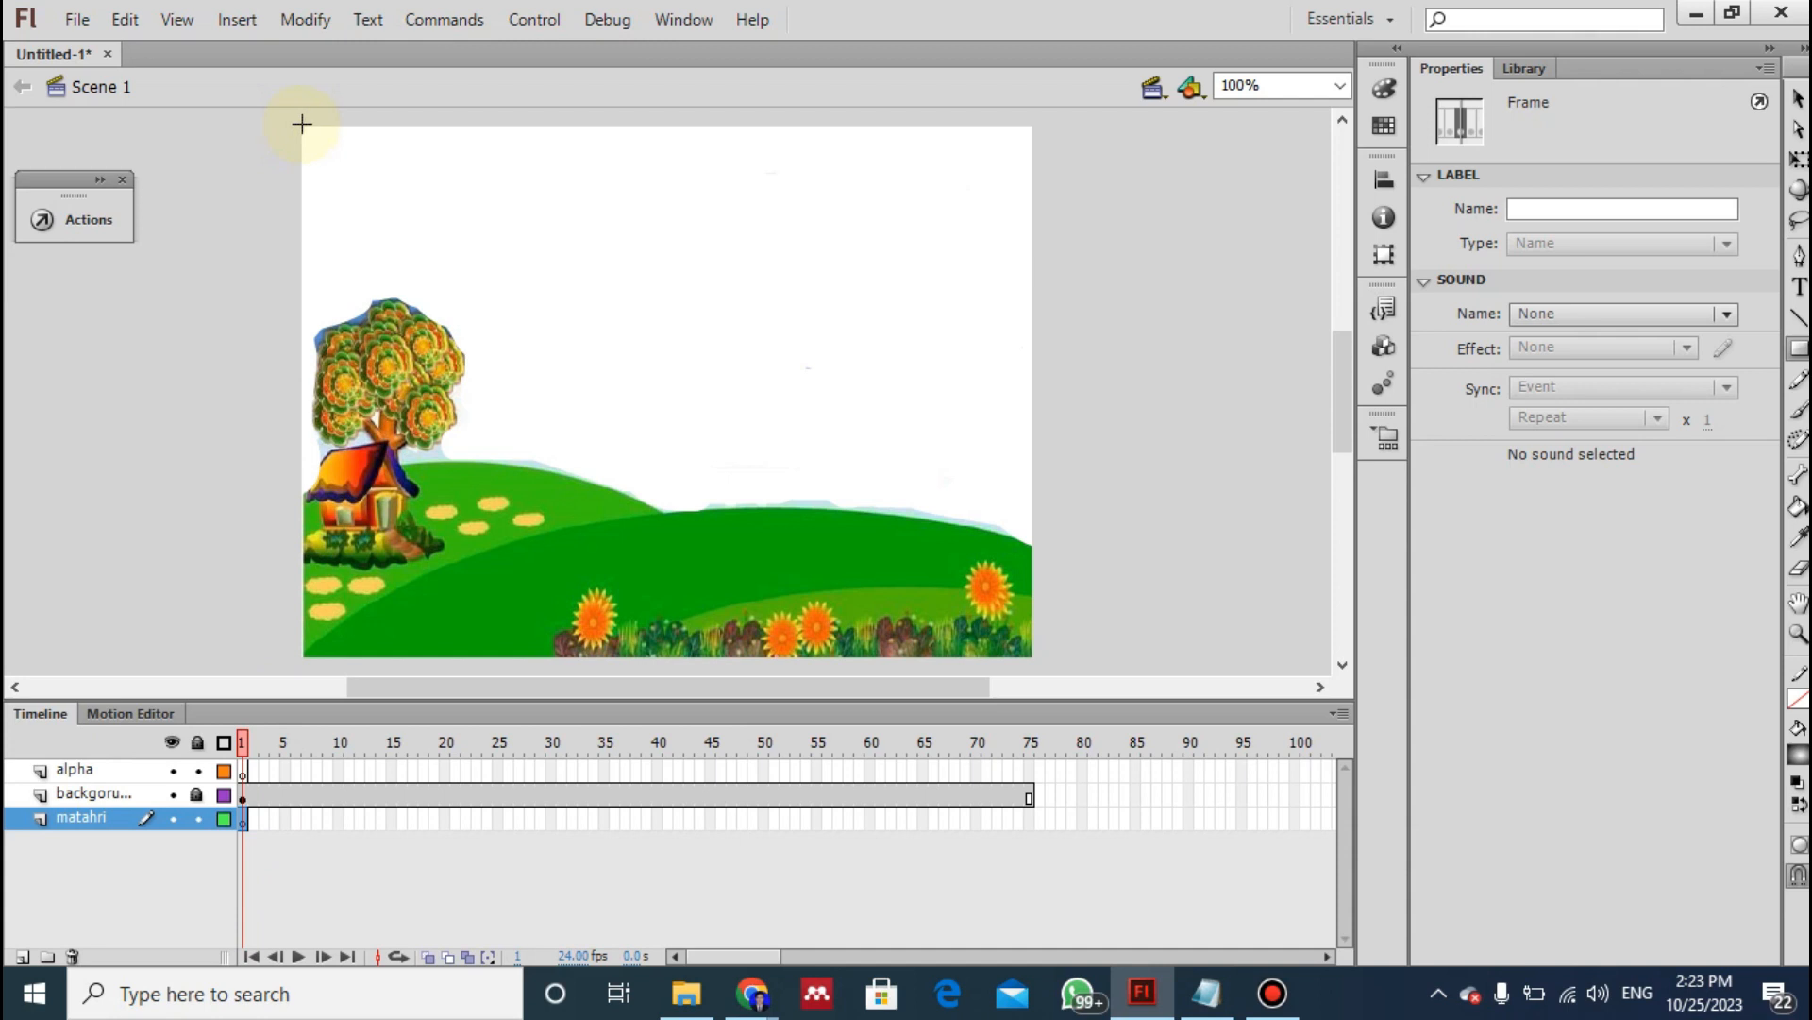
pyautogui.moveTo(302, 128); pyautogui.dragTo(1032, 657)
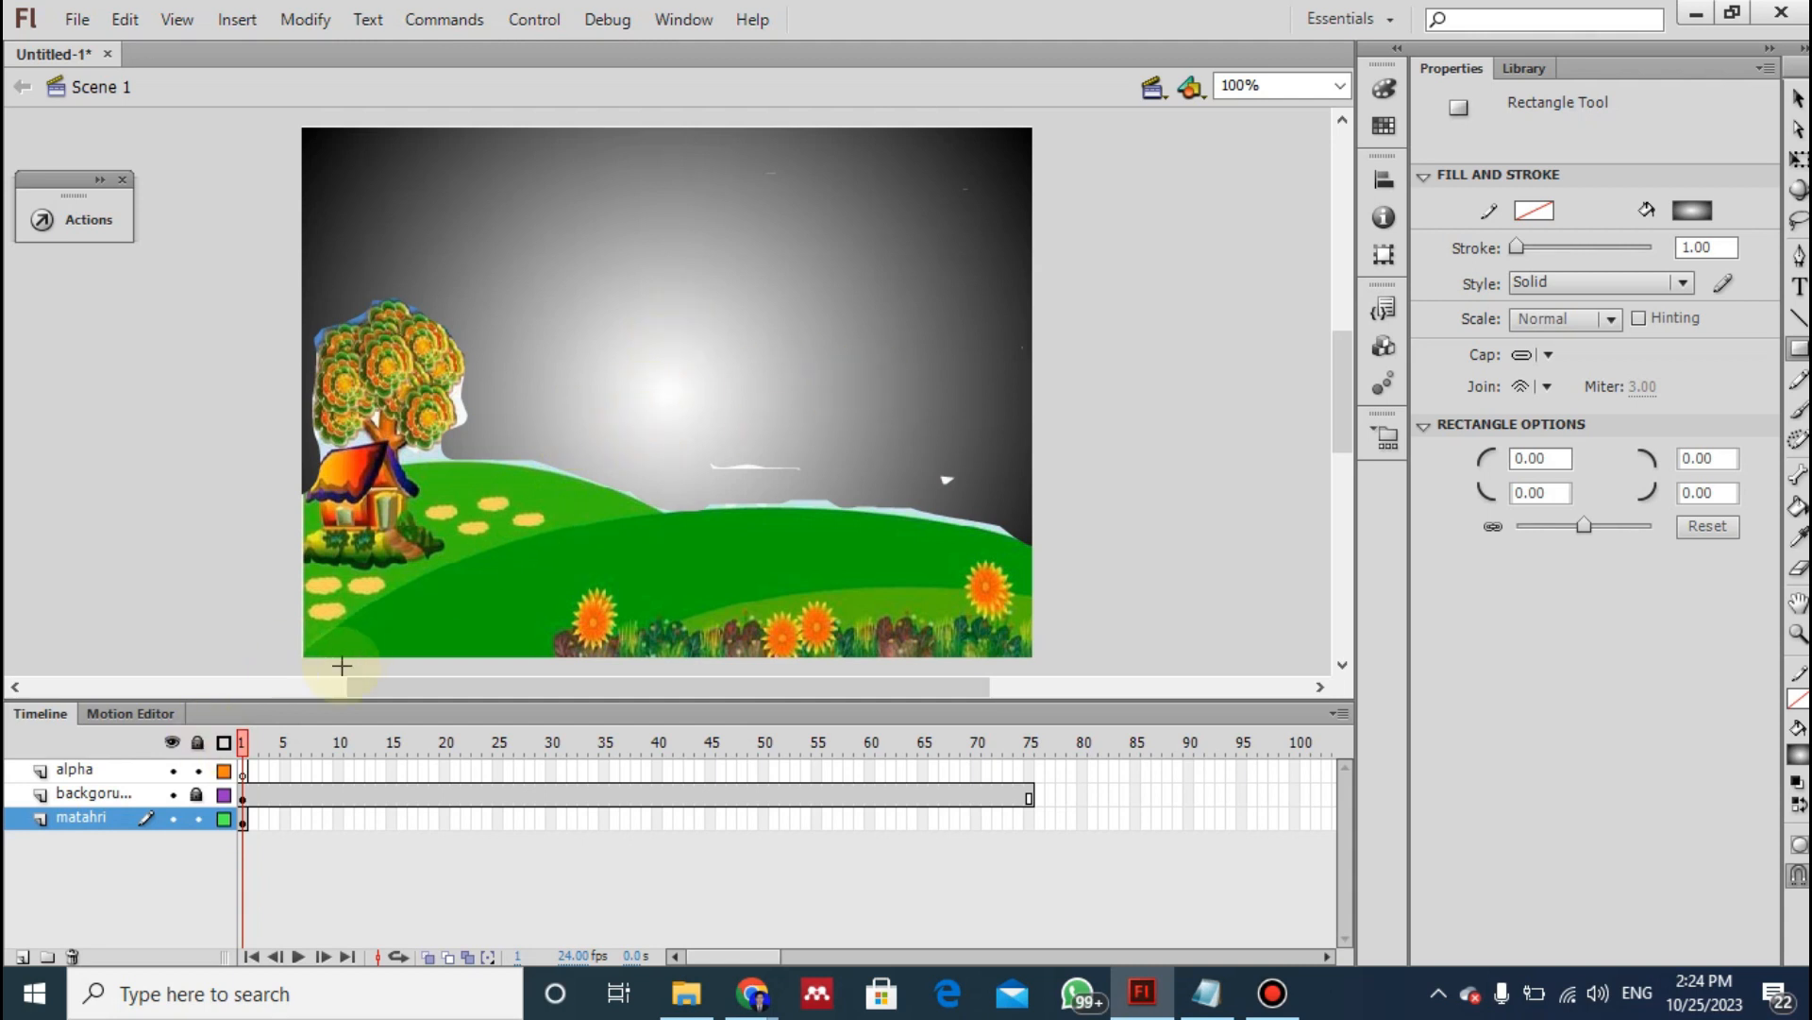
# - Select the backgorund, alpha and matahri layers in turn to examine what each contains, and compare with instruction 8 of the notes
pyautogui.click(78, 800)
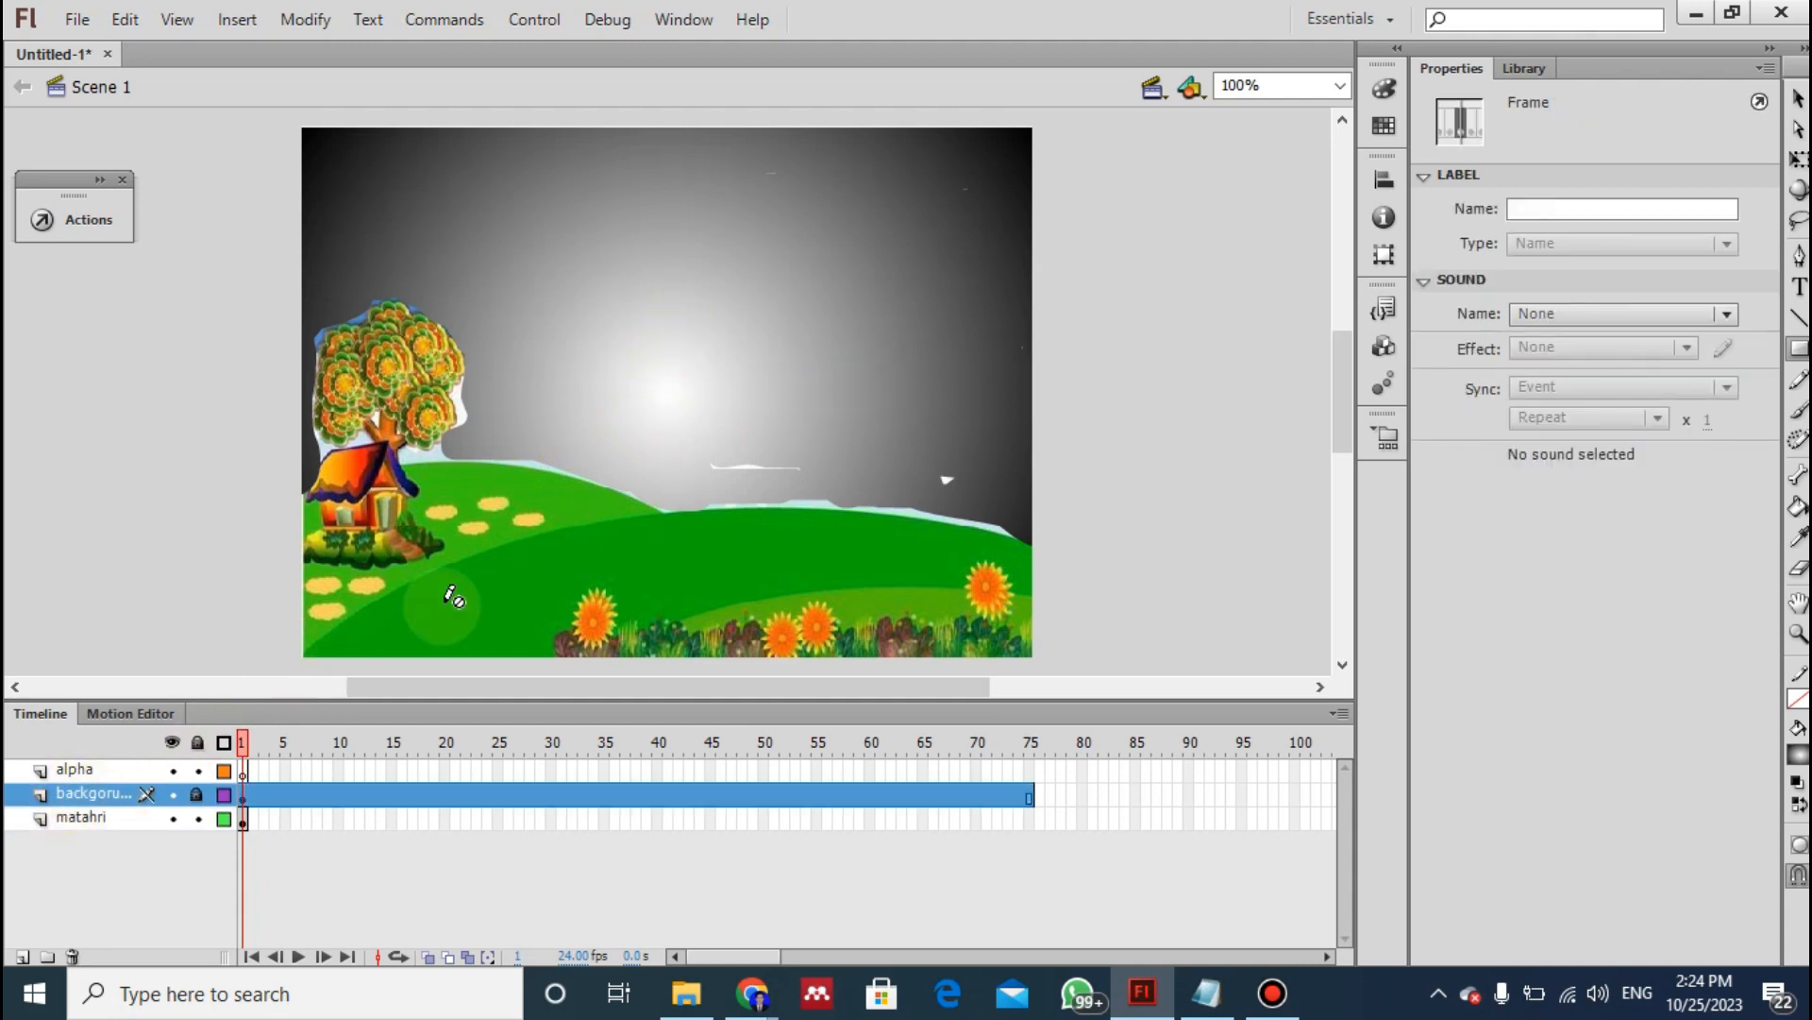
pyautogui.click(65, 823)
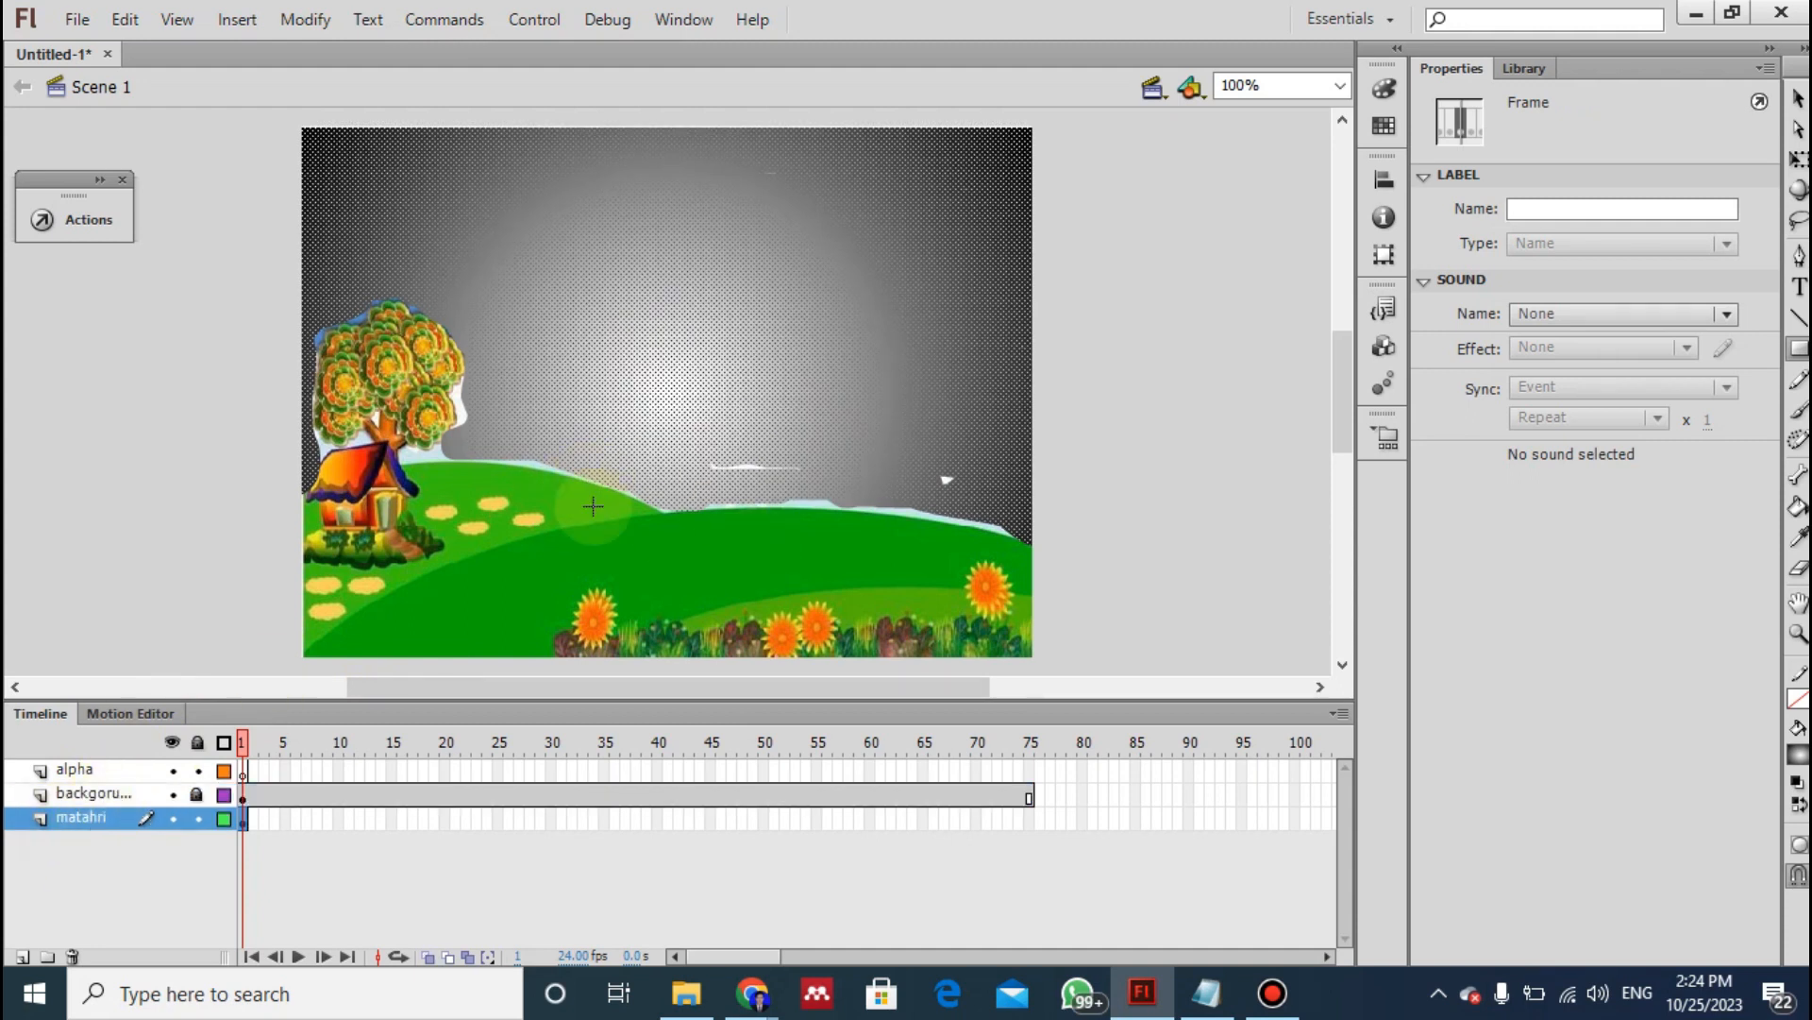
pyautogui.click(88, 796)
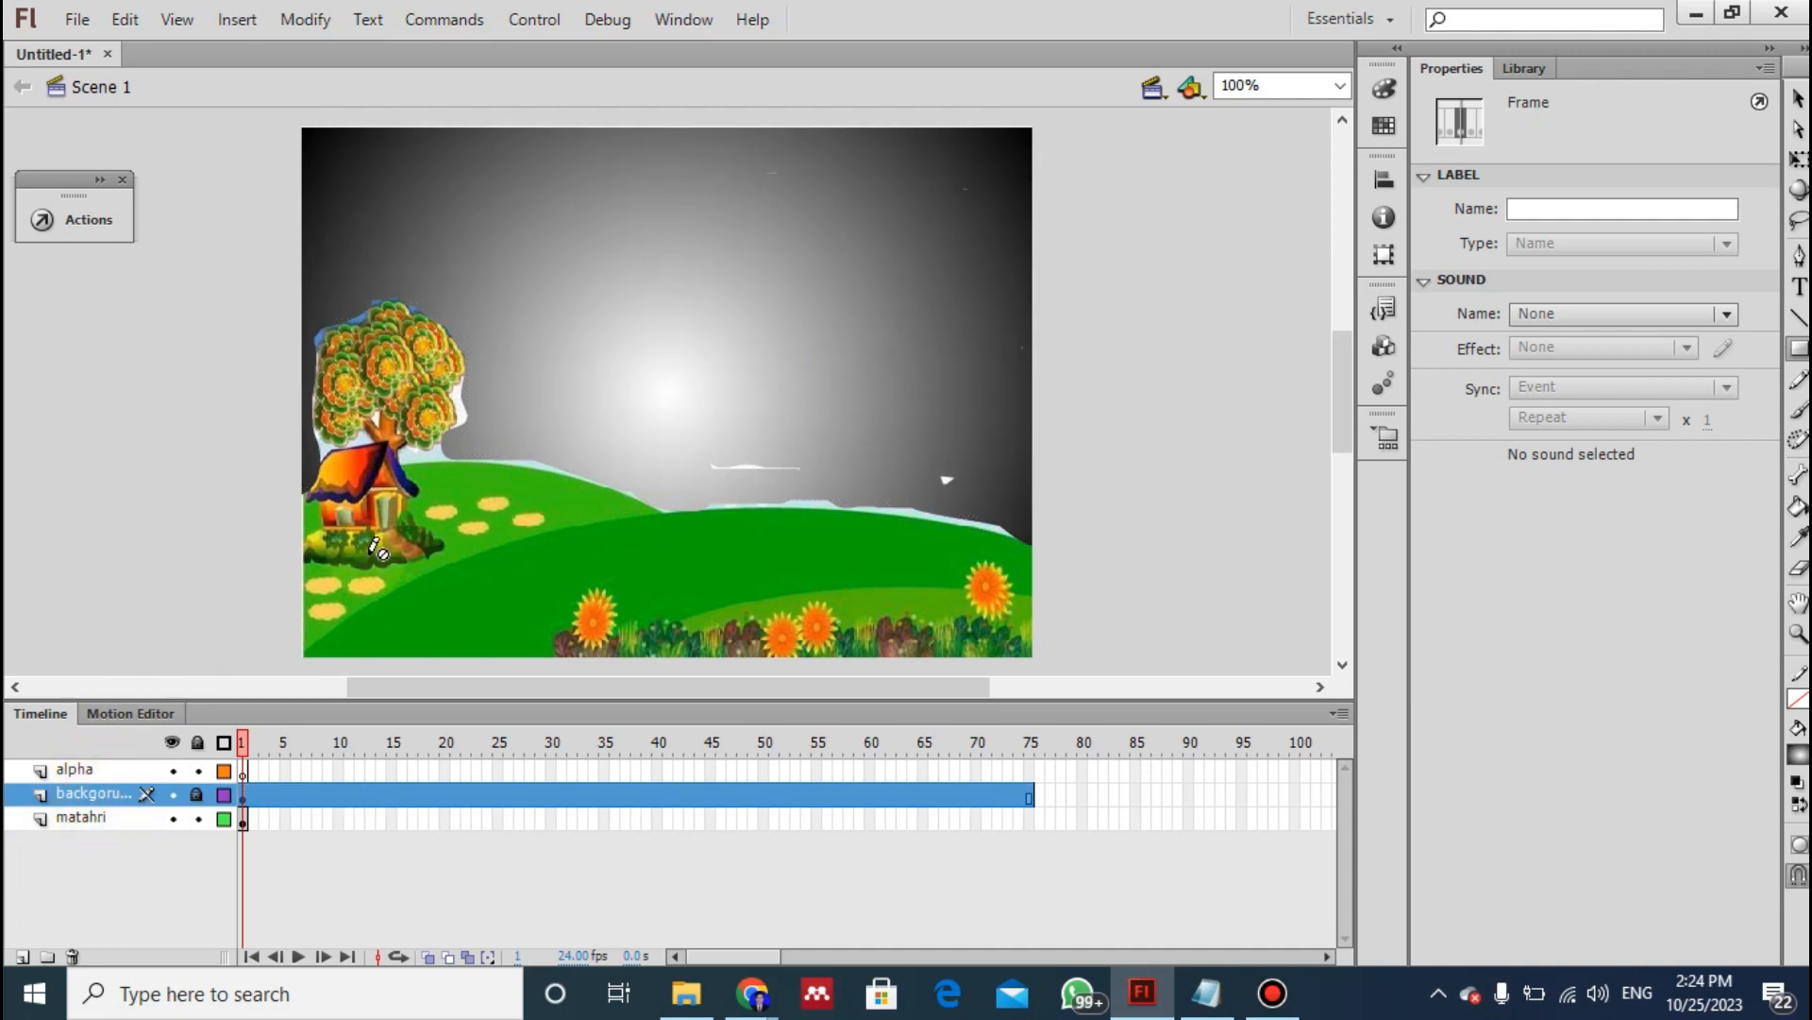
pyautogui.doubleClick(85, 770)
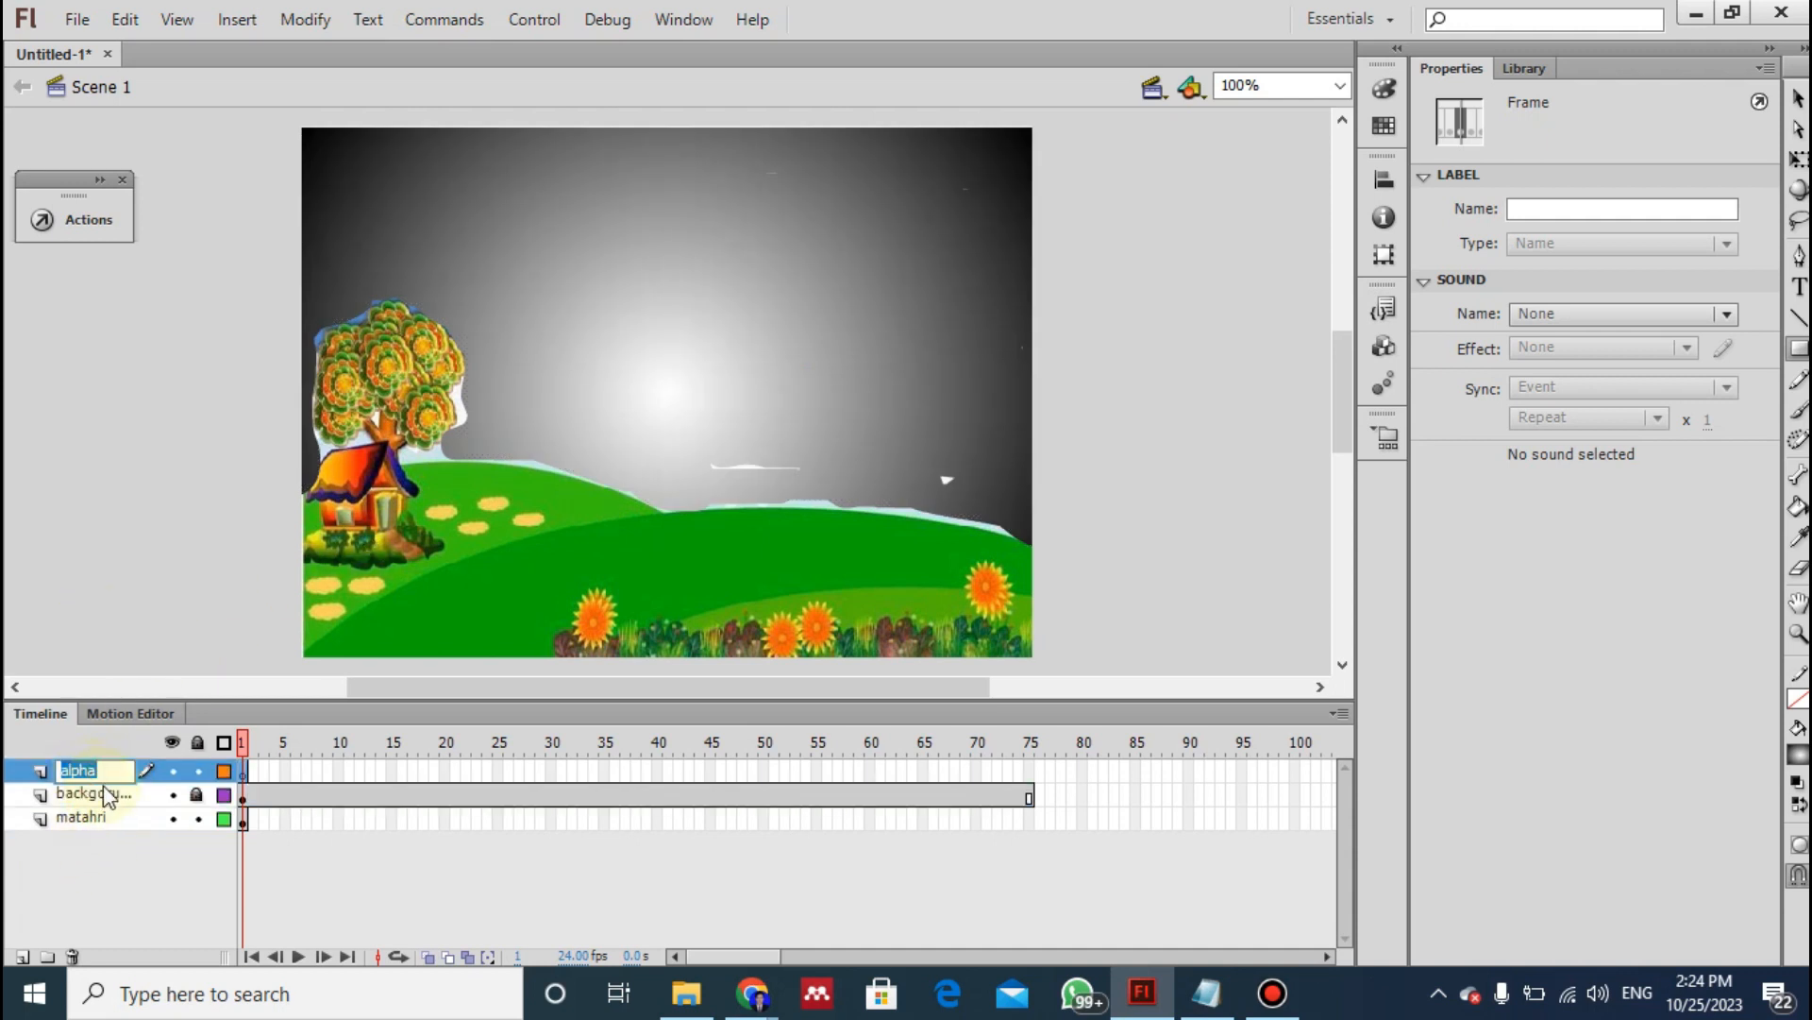
pyautogui.click(106, 796)
pyautogui.click(97, 821)
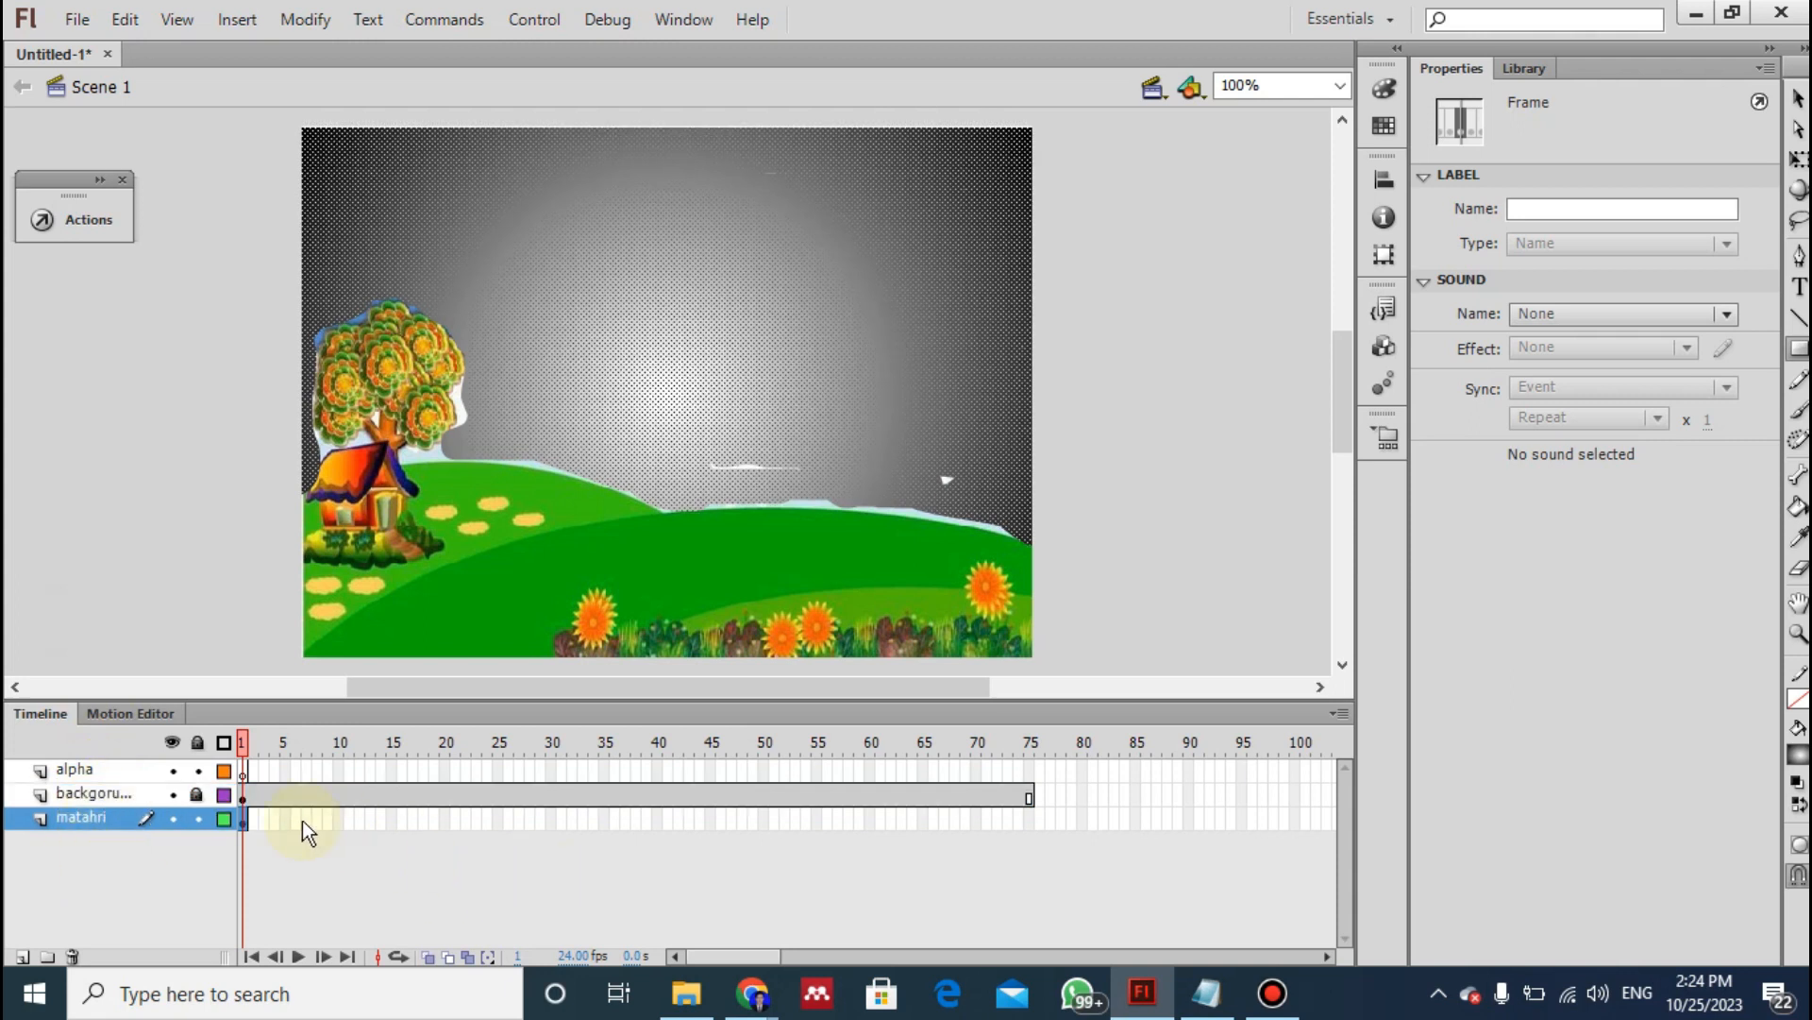
pyautogui.hotkey('alt', 'Tab')
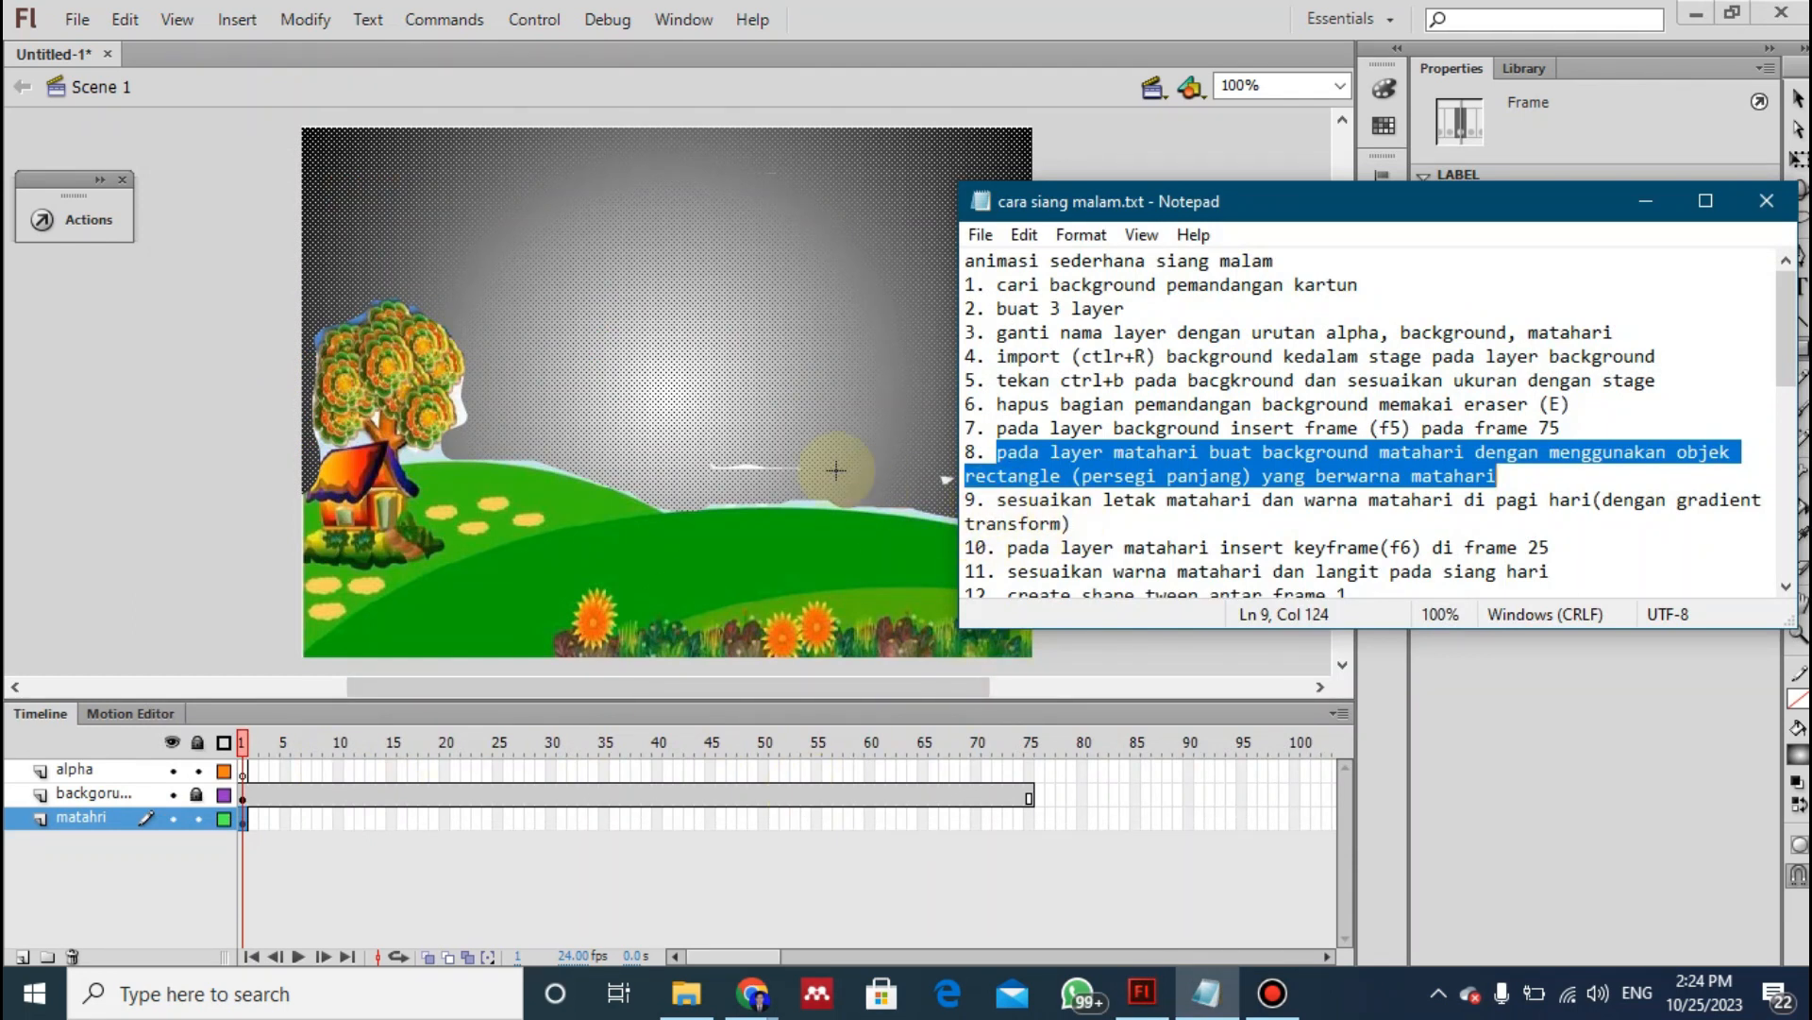
# - Unlock the backgorund layer, erase the leftover specks in the sky with the matahri layer locked, and lock the backgorund layer again
pyautogui.click(82, 794)
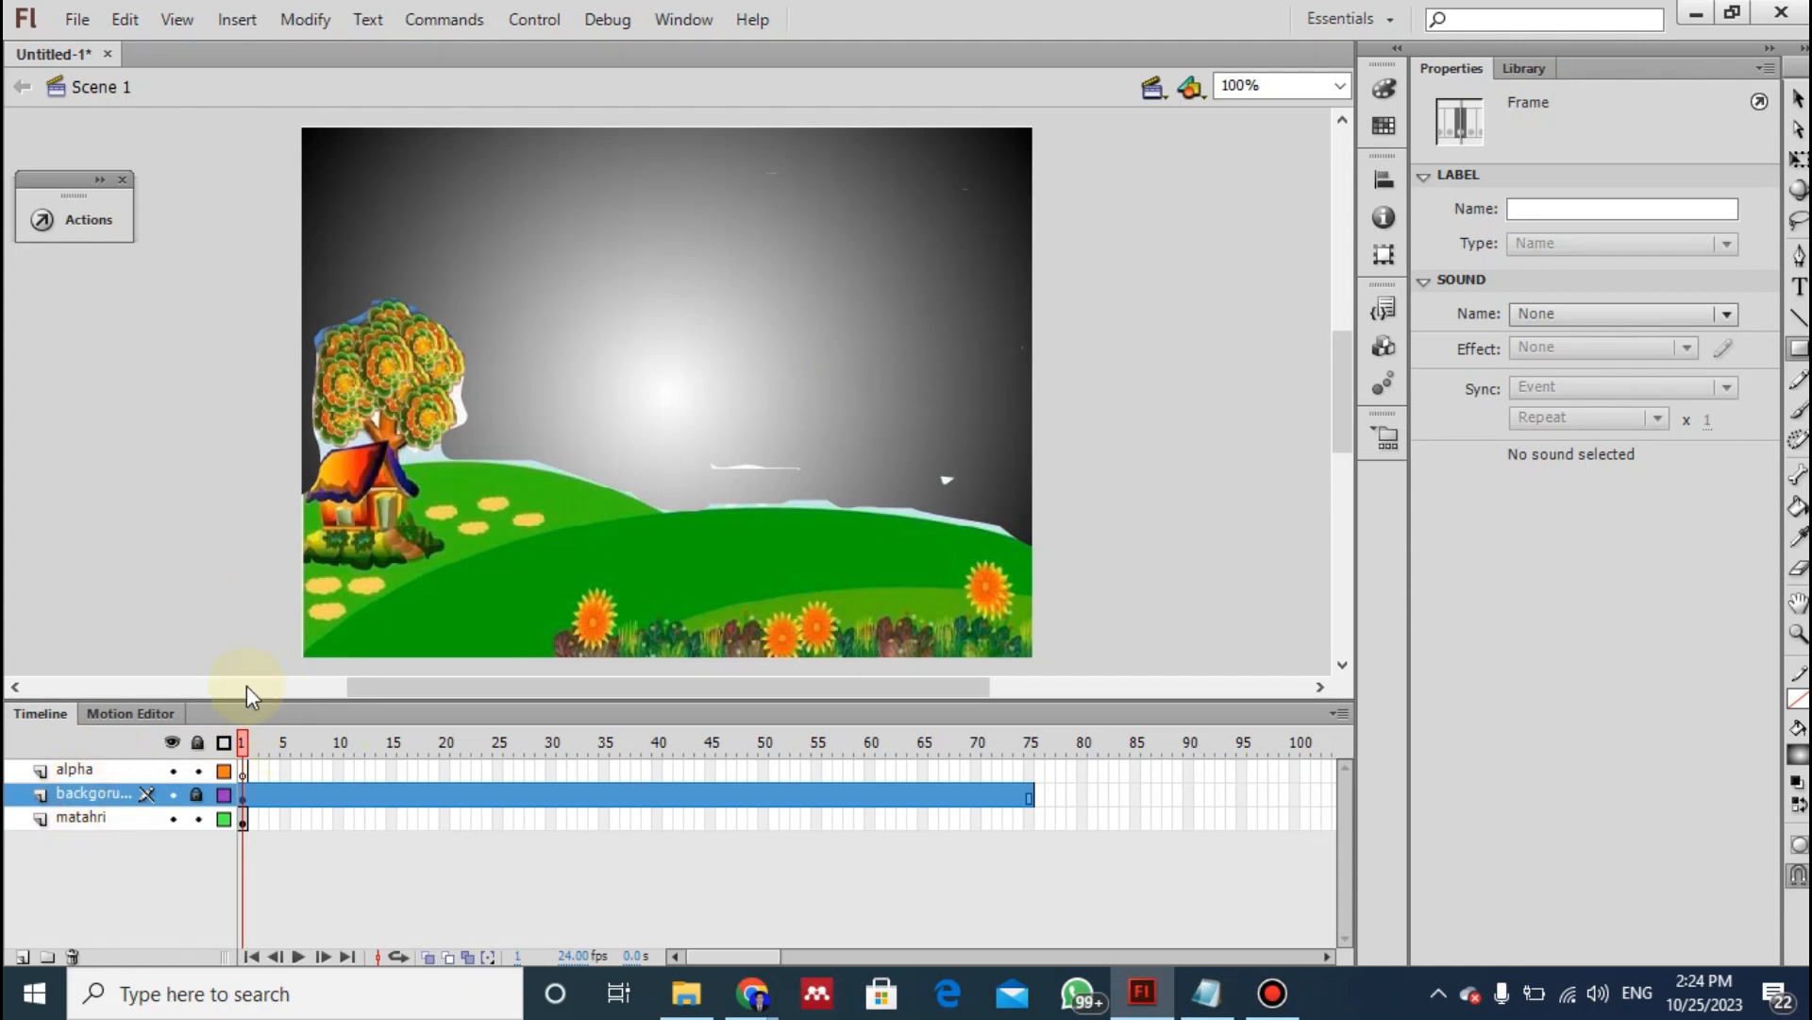
pyautogui.click(197, 794)
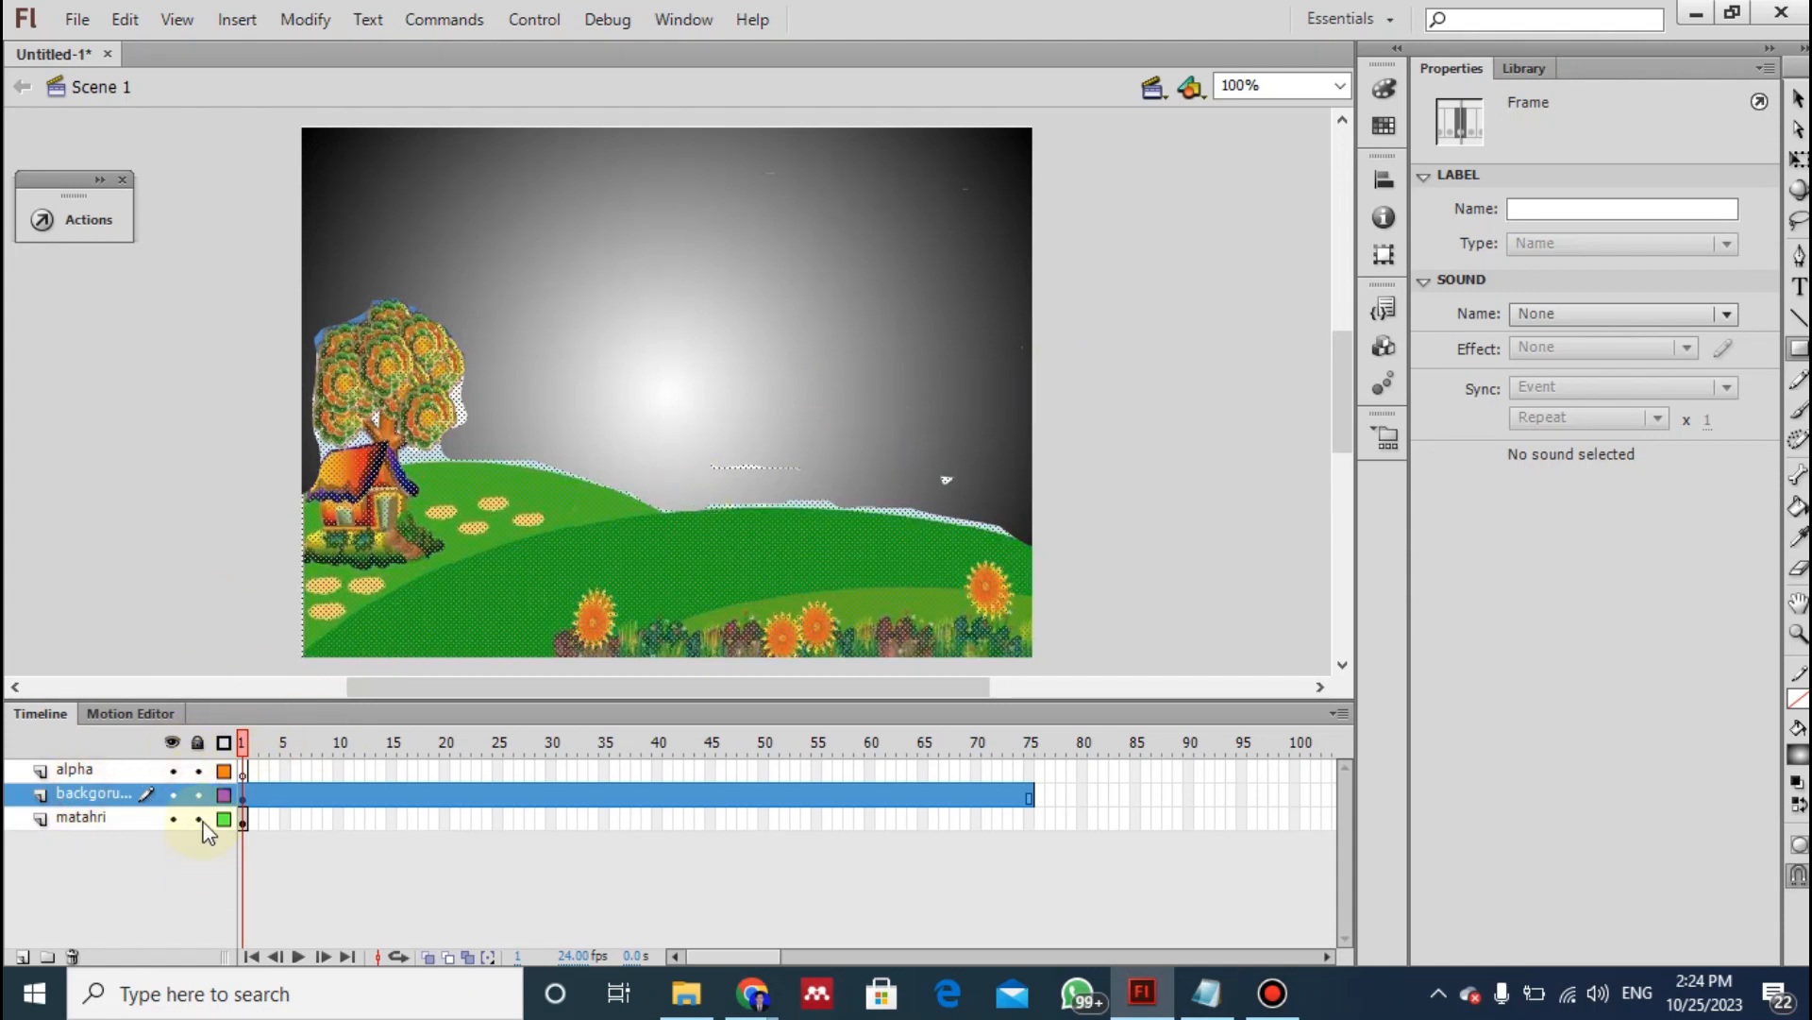
pyautogui.press('e')
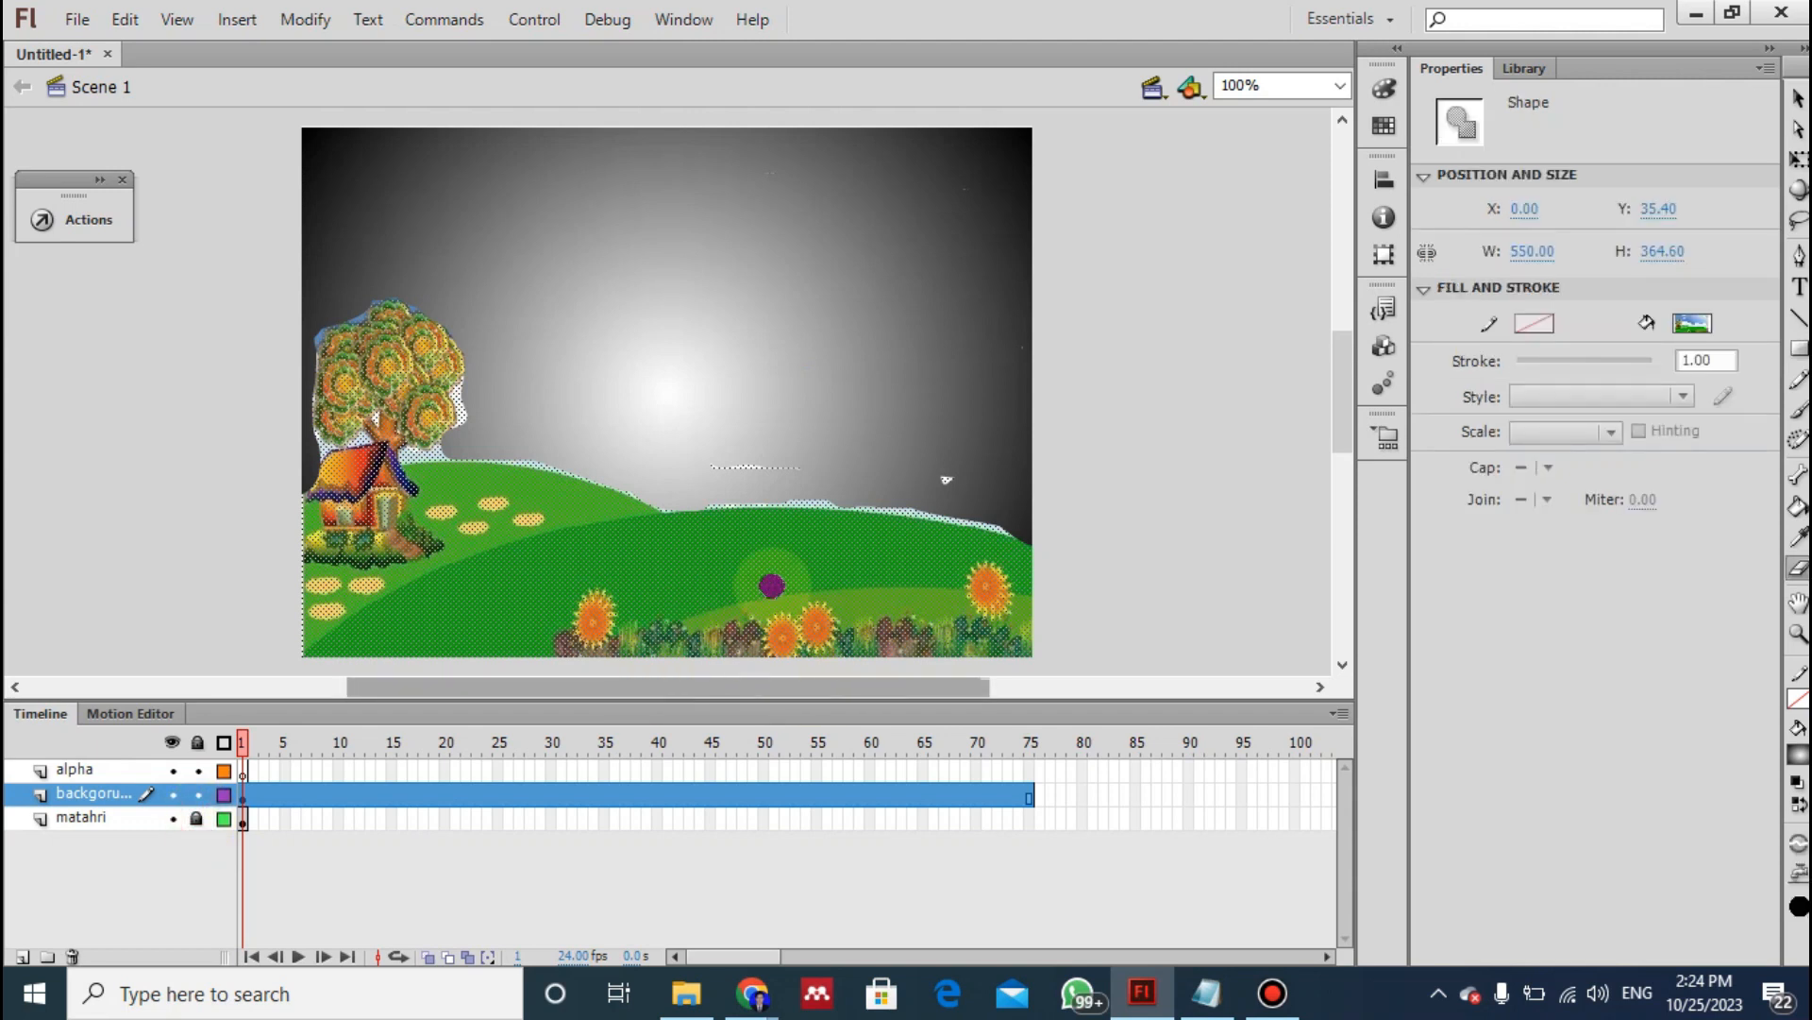
pyautogui.moveTo(1075, 458)
pyautogui.mouseDown()
pyautogui.moveTo(927, 473)
pyautogui.moveTo(971, 491)
pyautogui.moveTo(821, 458)
pyautogui.moveTo(727, 470)
pyautogui.moveTo(704, 467)
pyautogui.moveTo(831, 478)
pyautogui.moveTo(467, 396)
pyautogui.mouseUp()
pyautogui.click(196, 795)
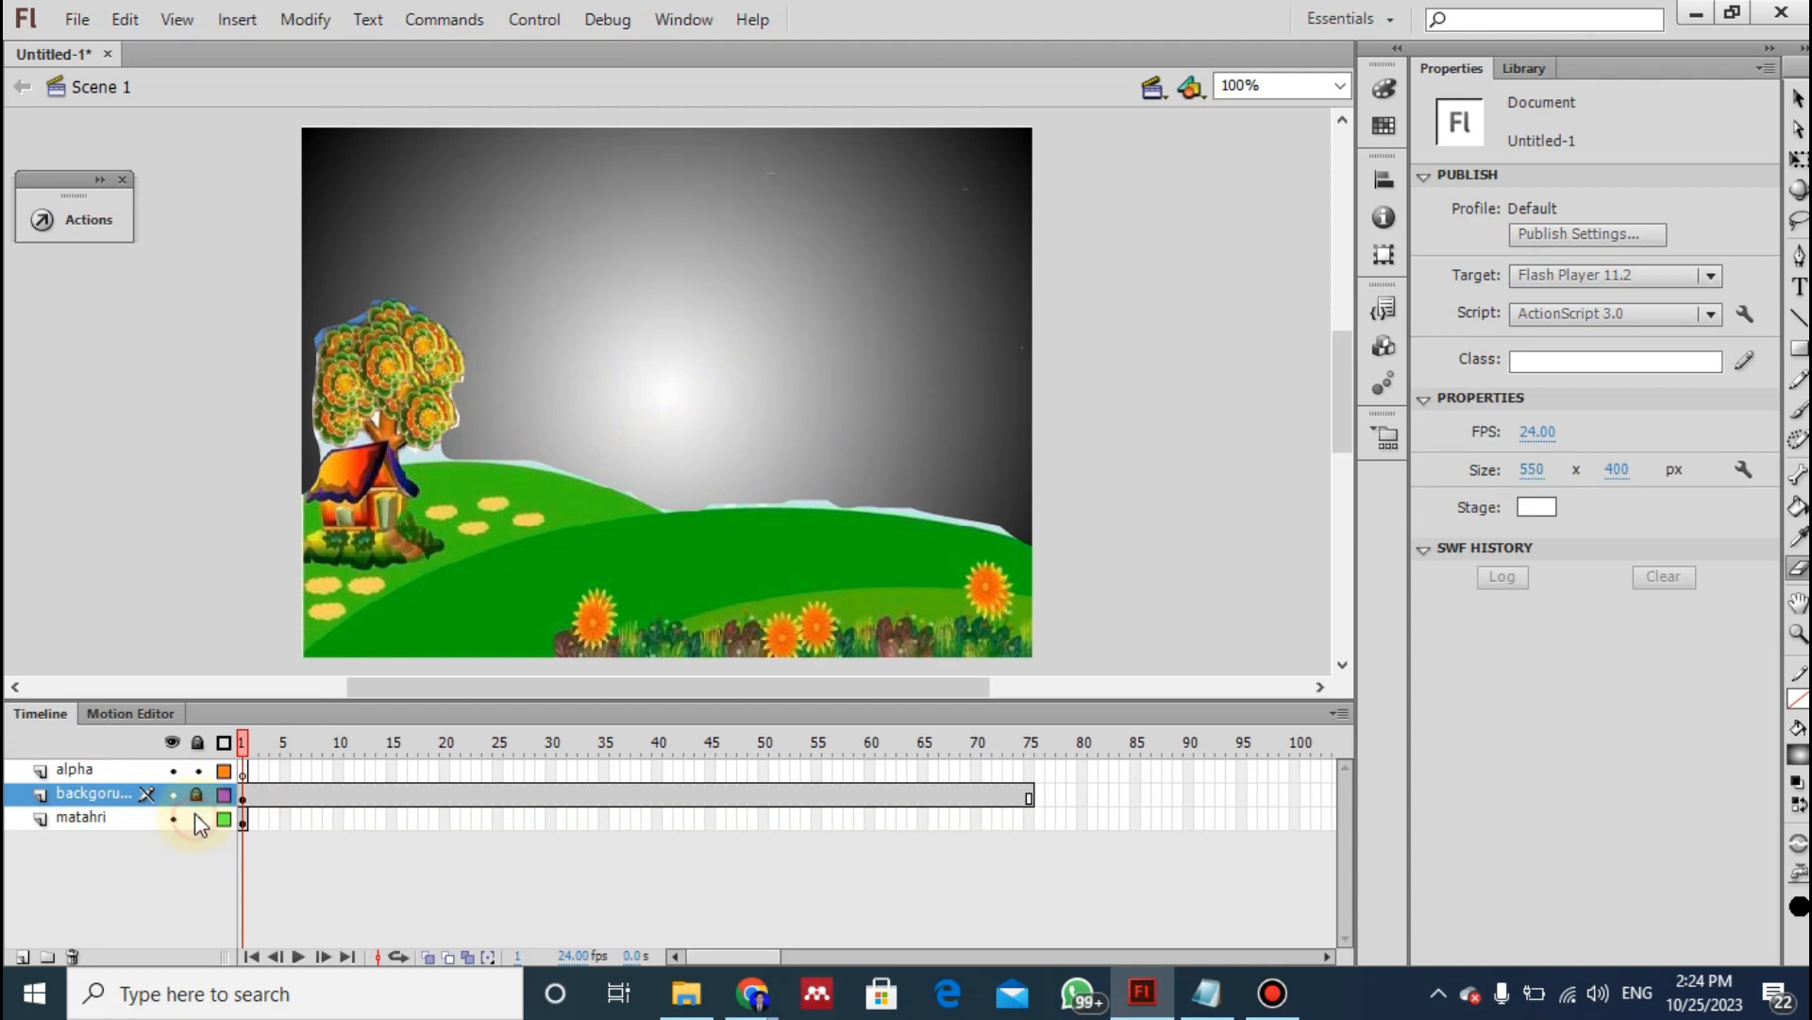
# - Select the gradient rectangle on the matahri layer and consult instruction 9 of the notes on adjusting the morning sun's position and colour
pyautogui.click(85, 819)
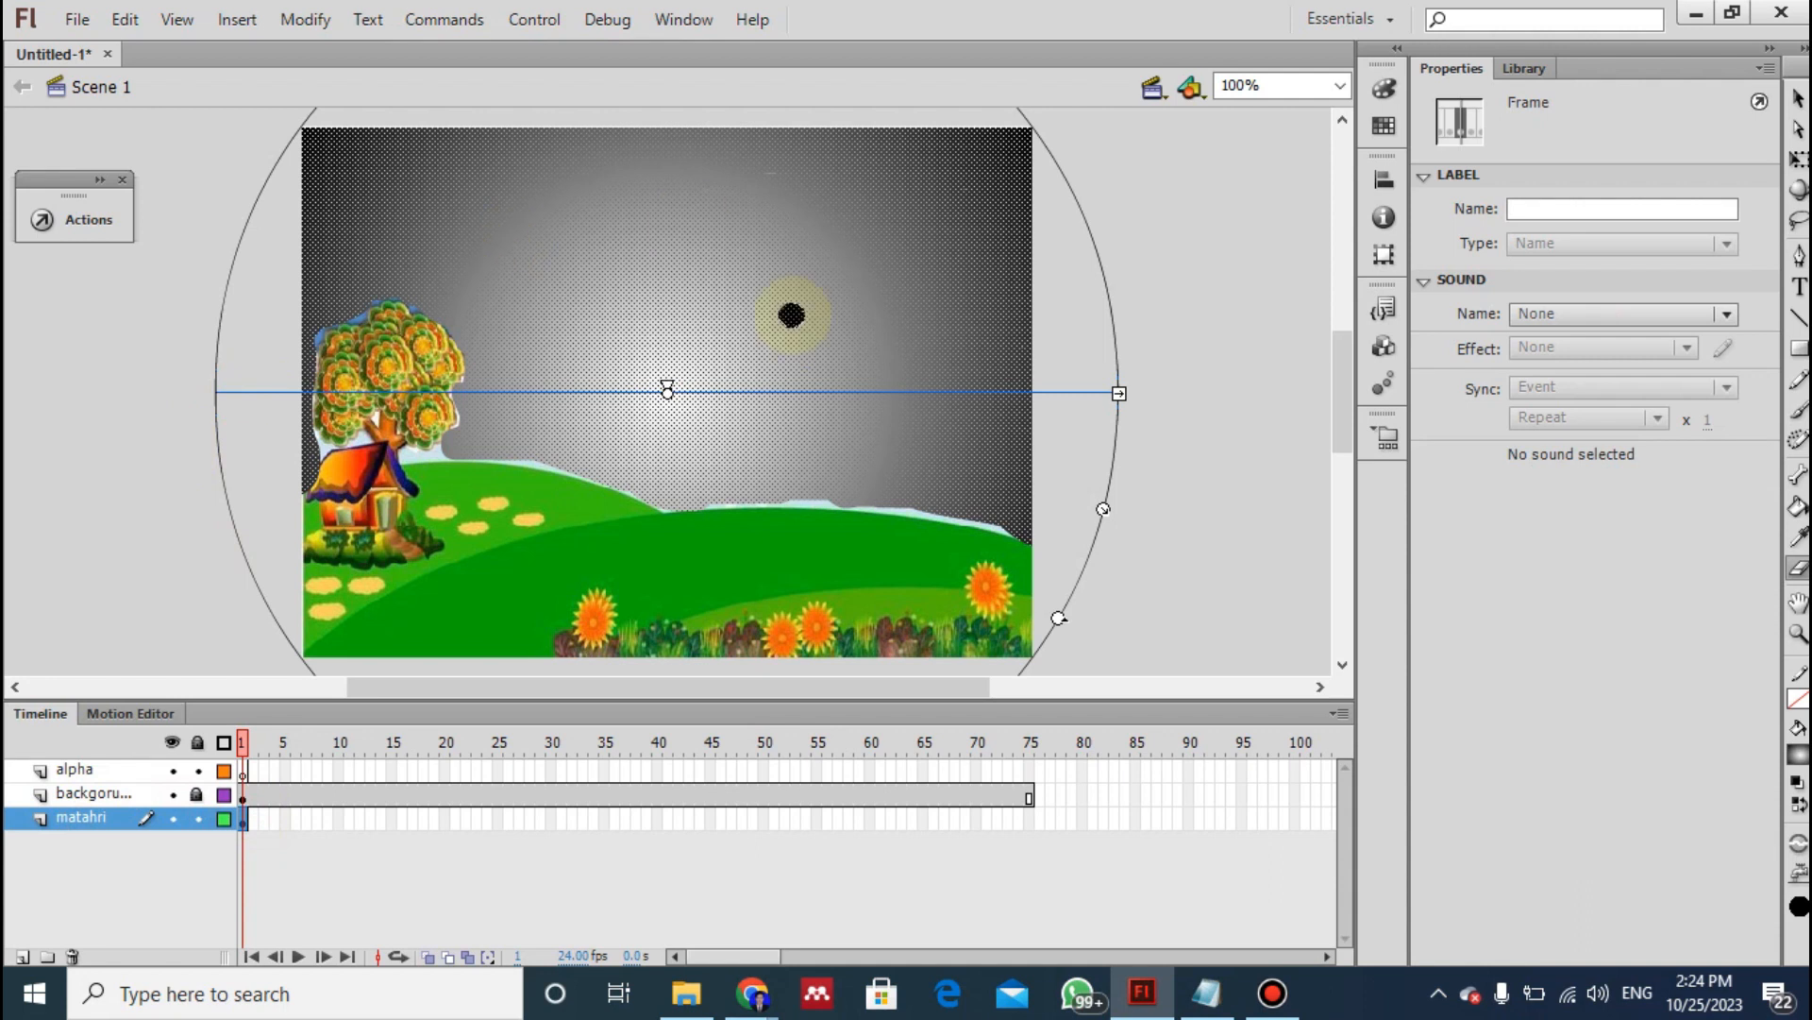
pyautogui.press('v')
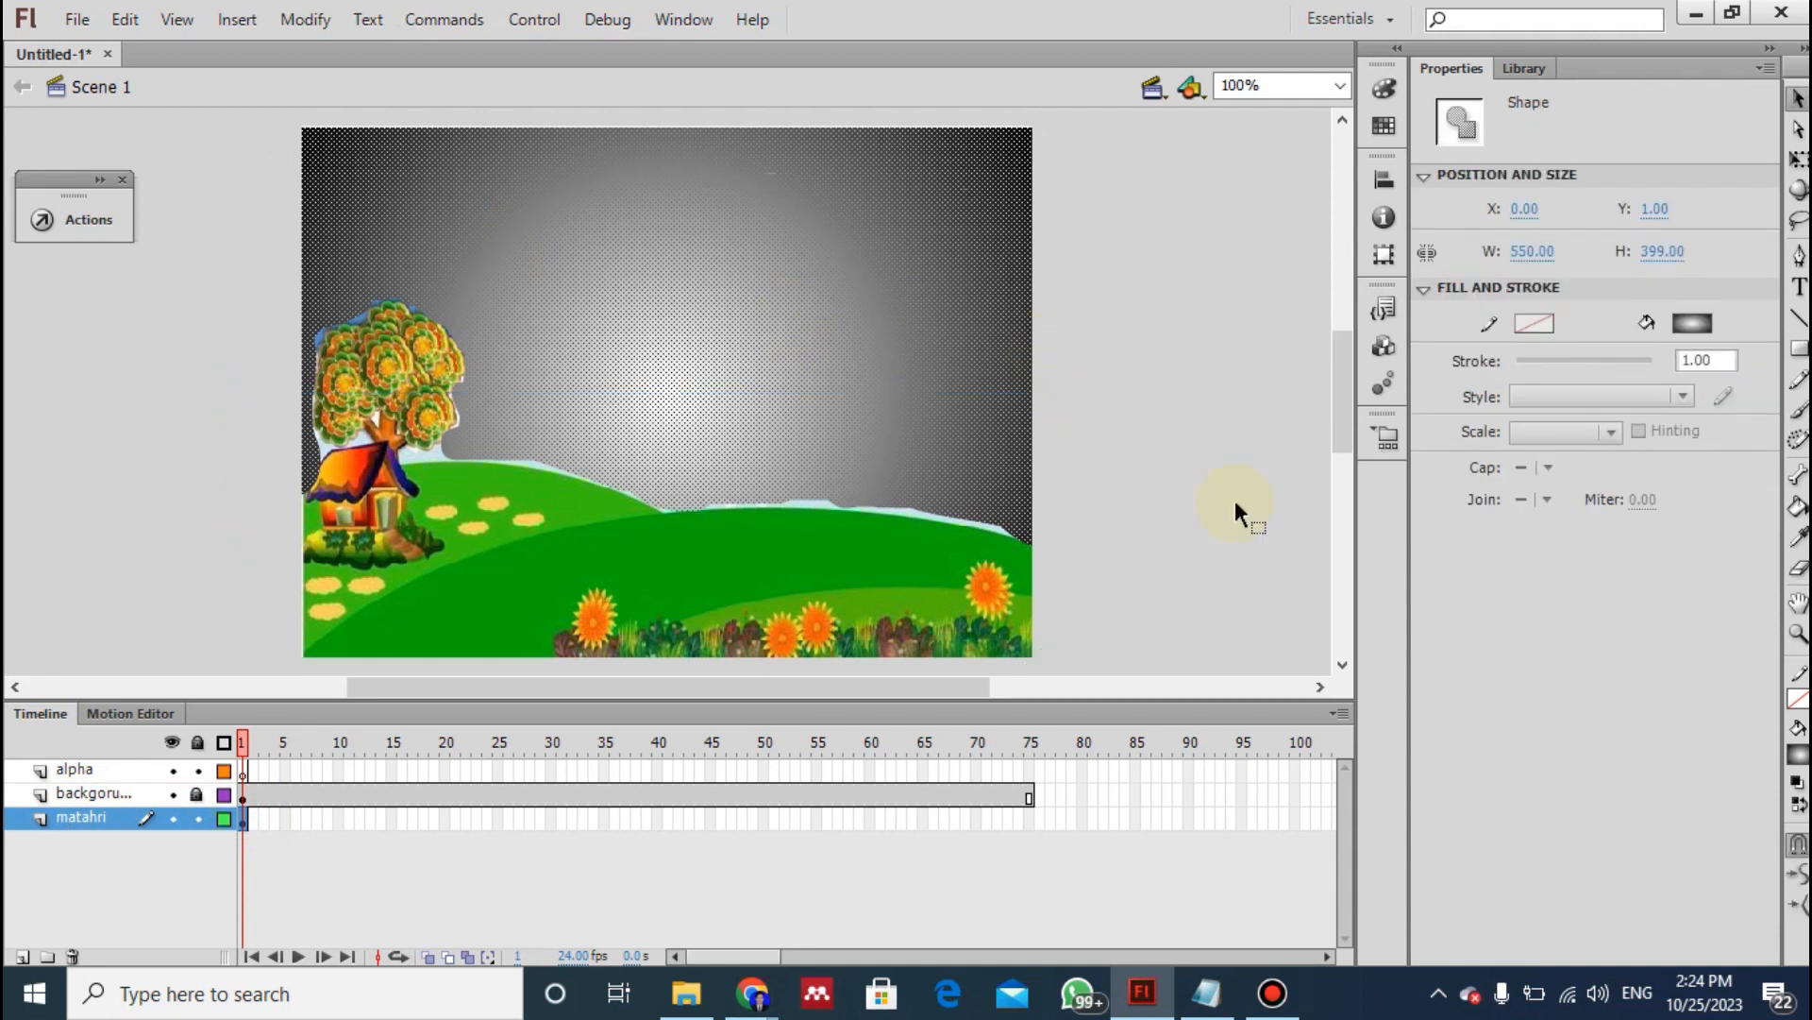
pyautogui.hotkey('alt', 'Tab')
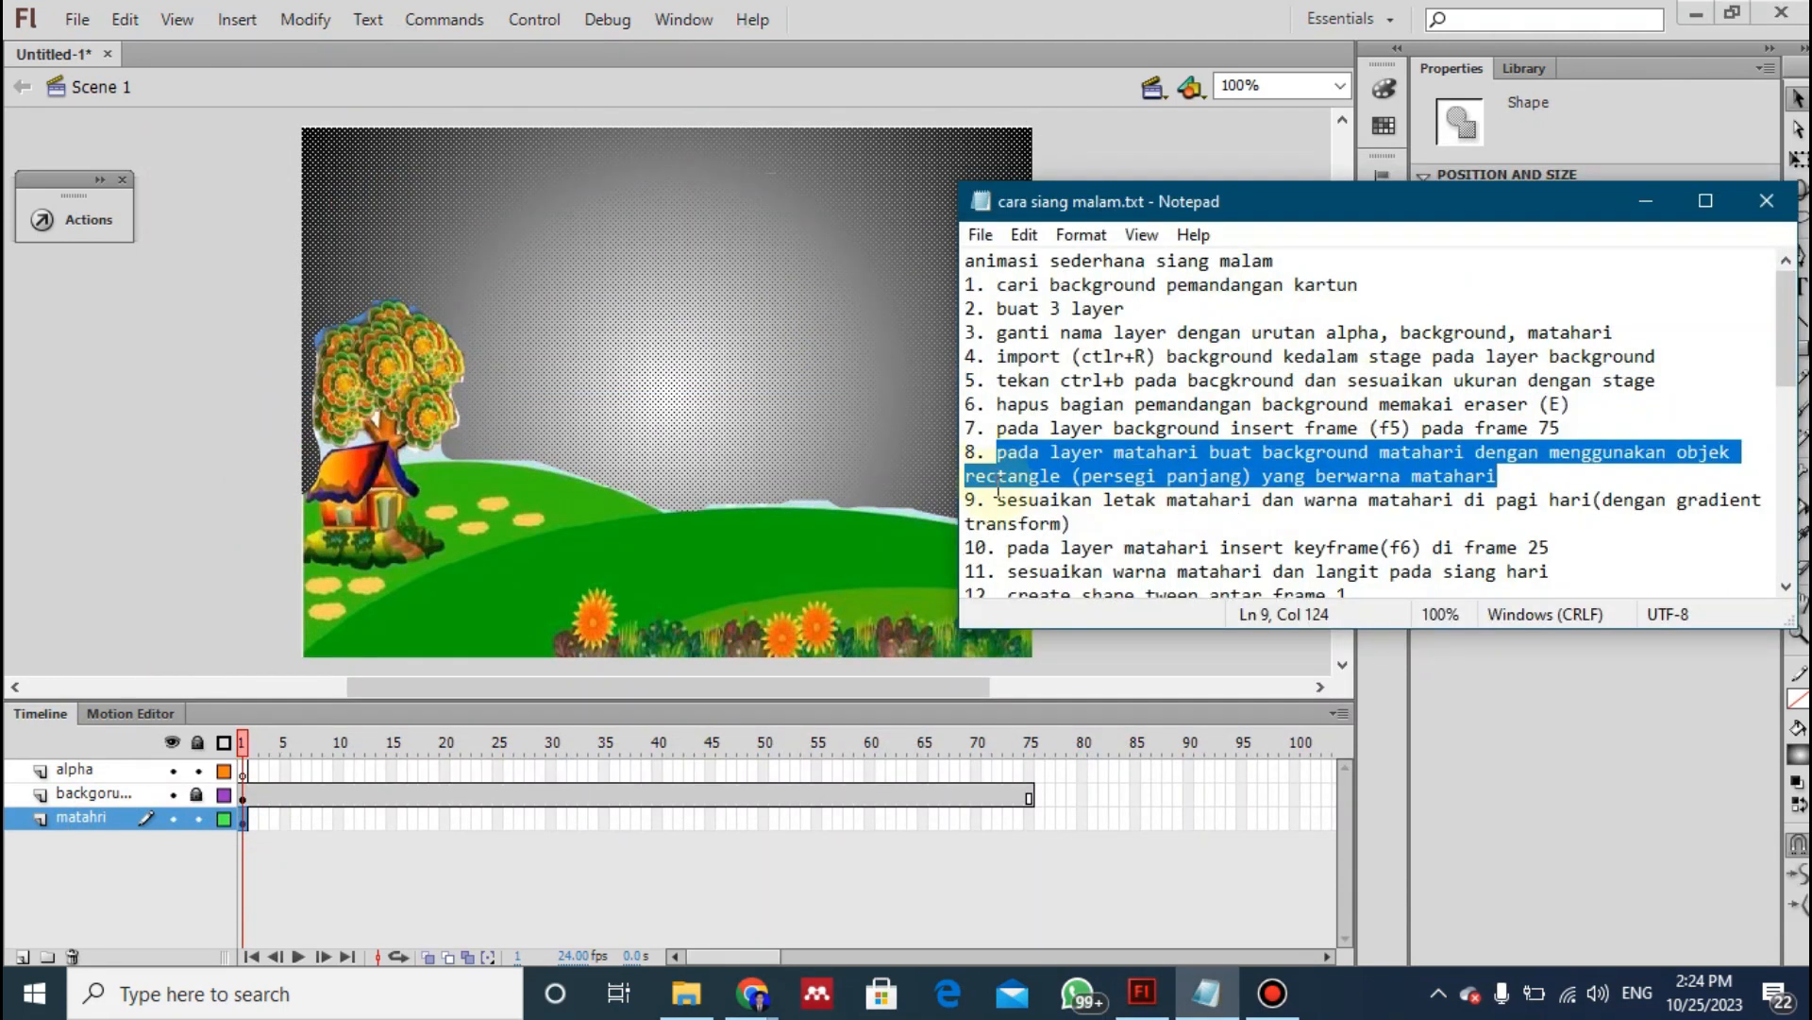
pyautogui.click(1272, 996)
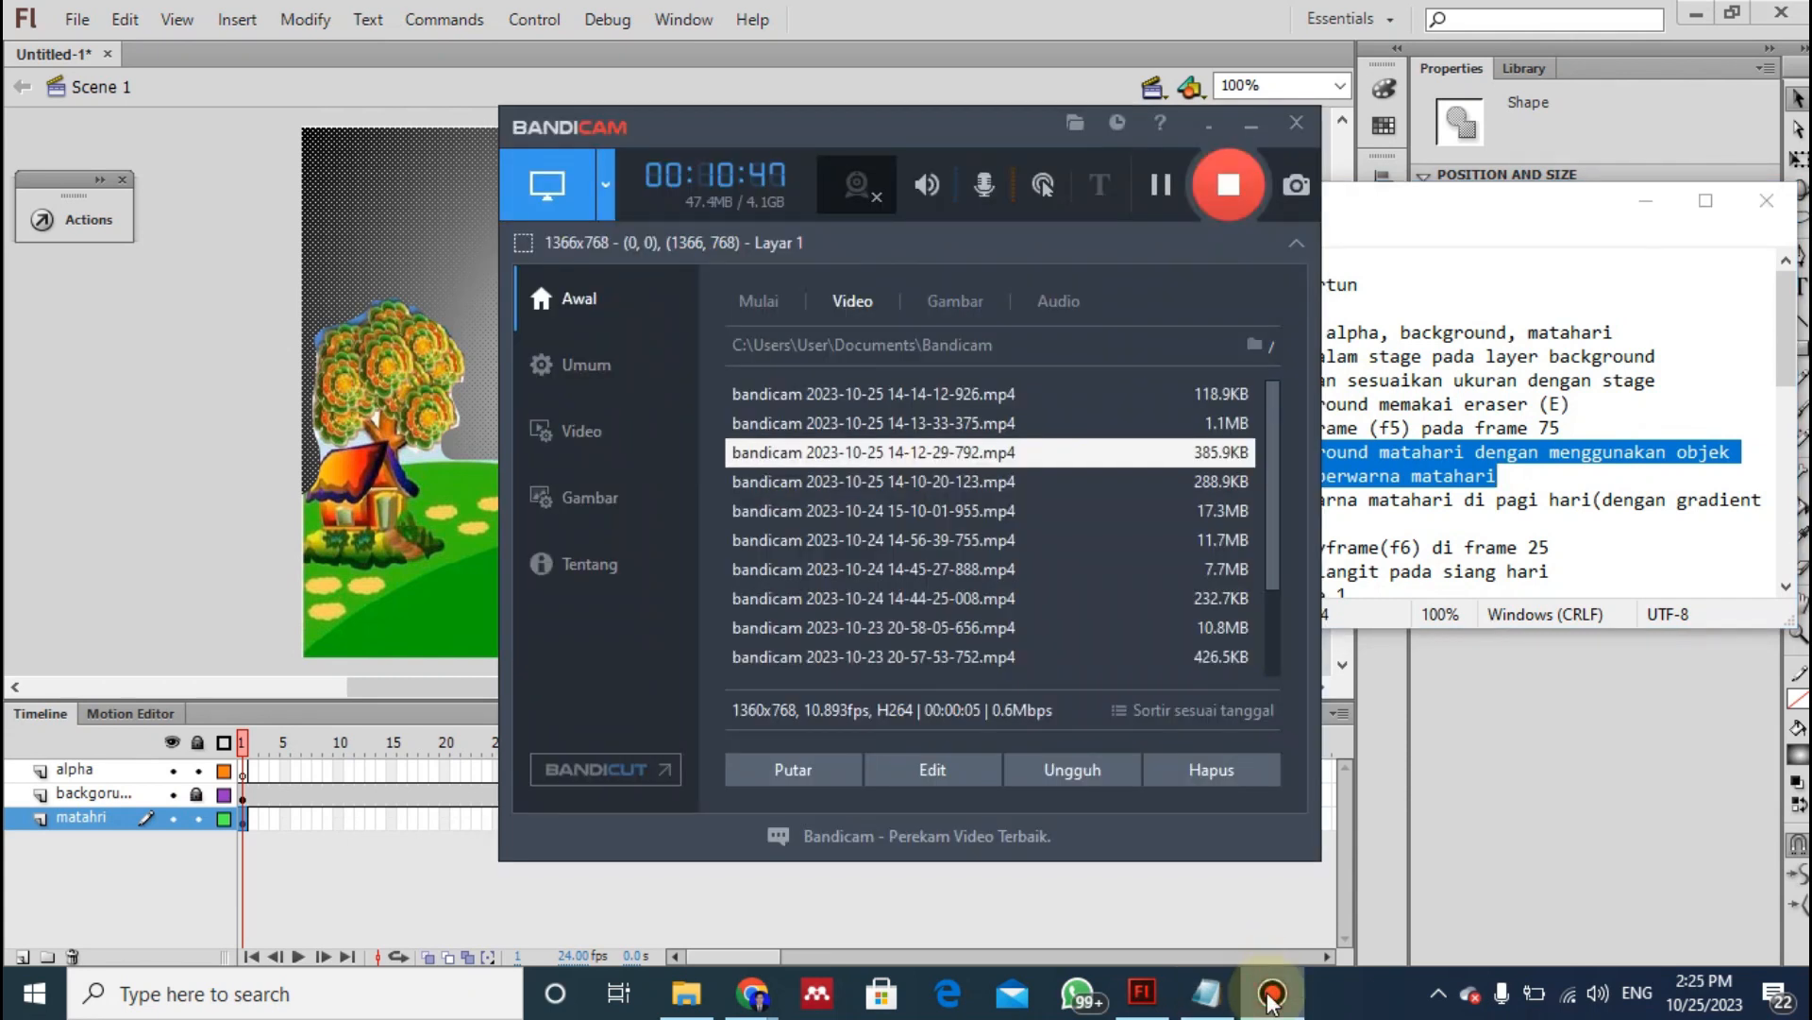
pyautogui.click(1272, 996)
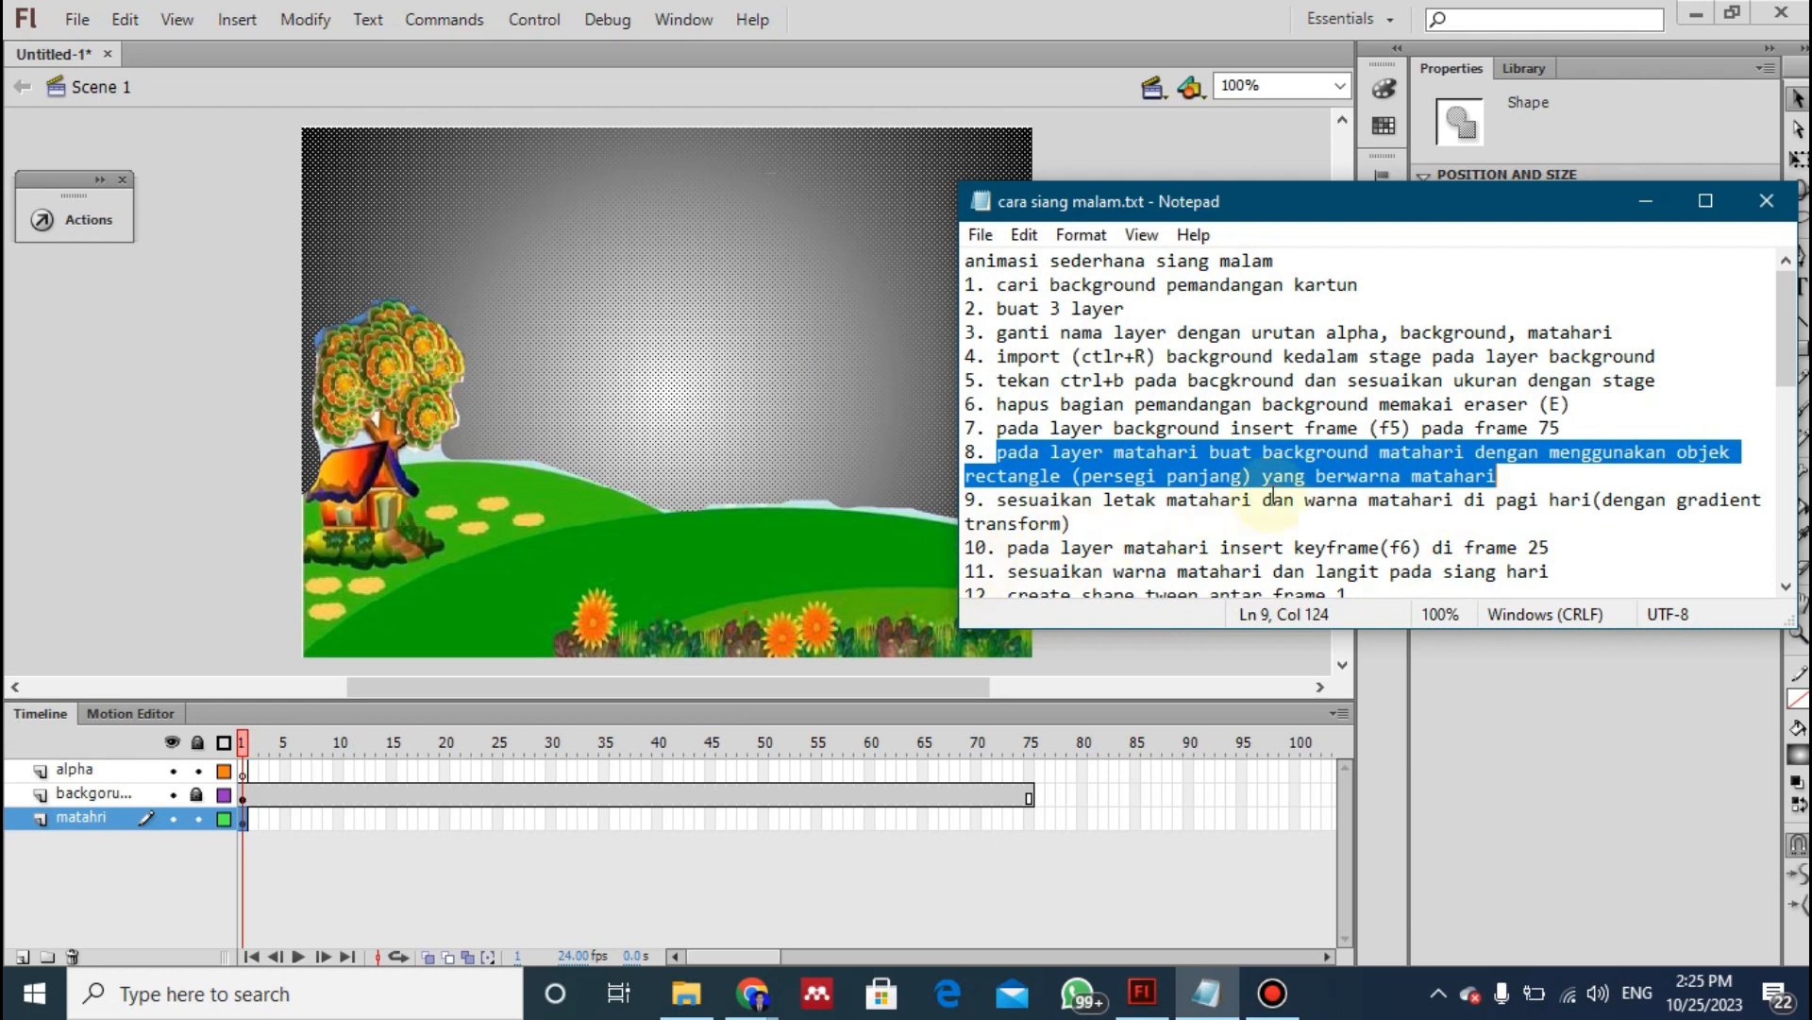
pyautogui.click(1784, 357)
pyautogui.moveTo(1784, 356); pyautogui.dragTo(1784, 393)
pyautogui.click(1155, 148)
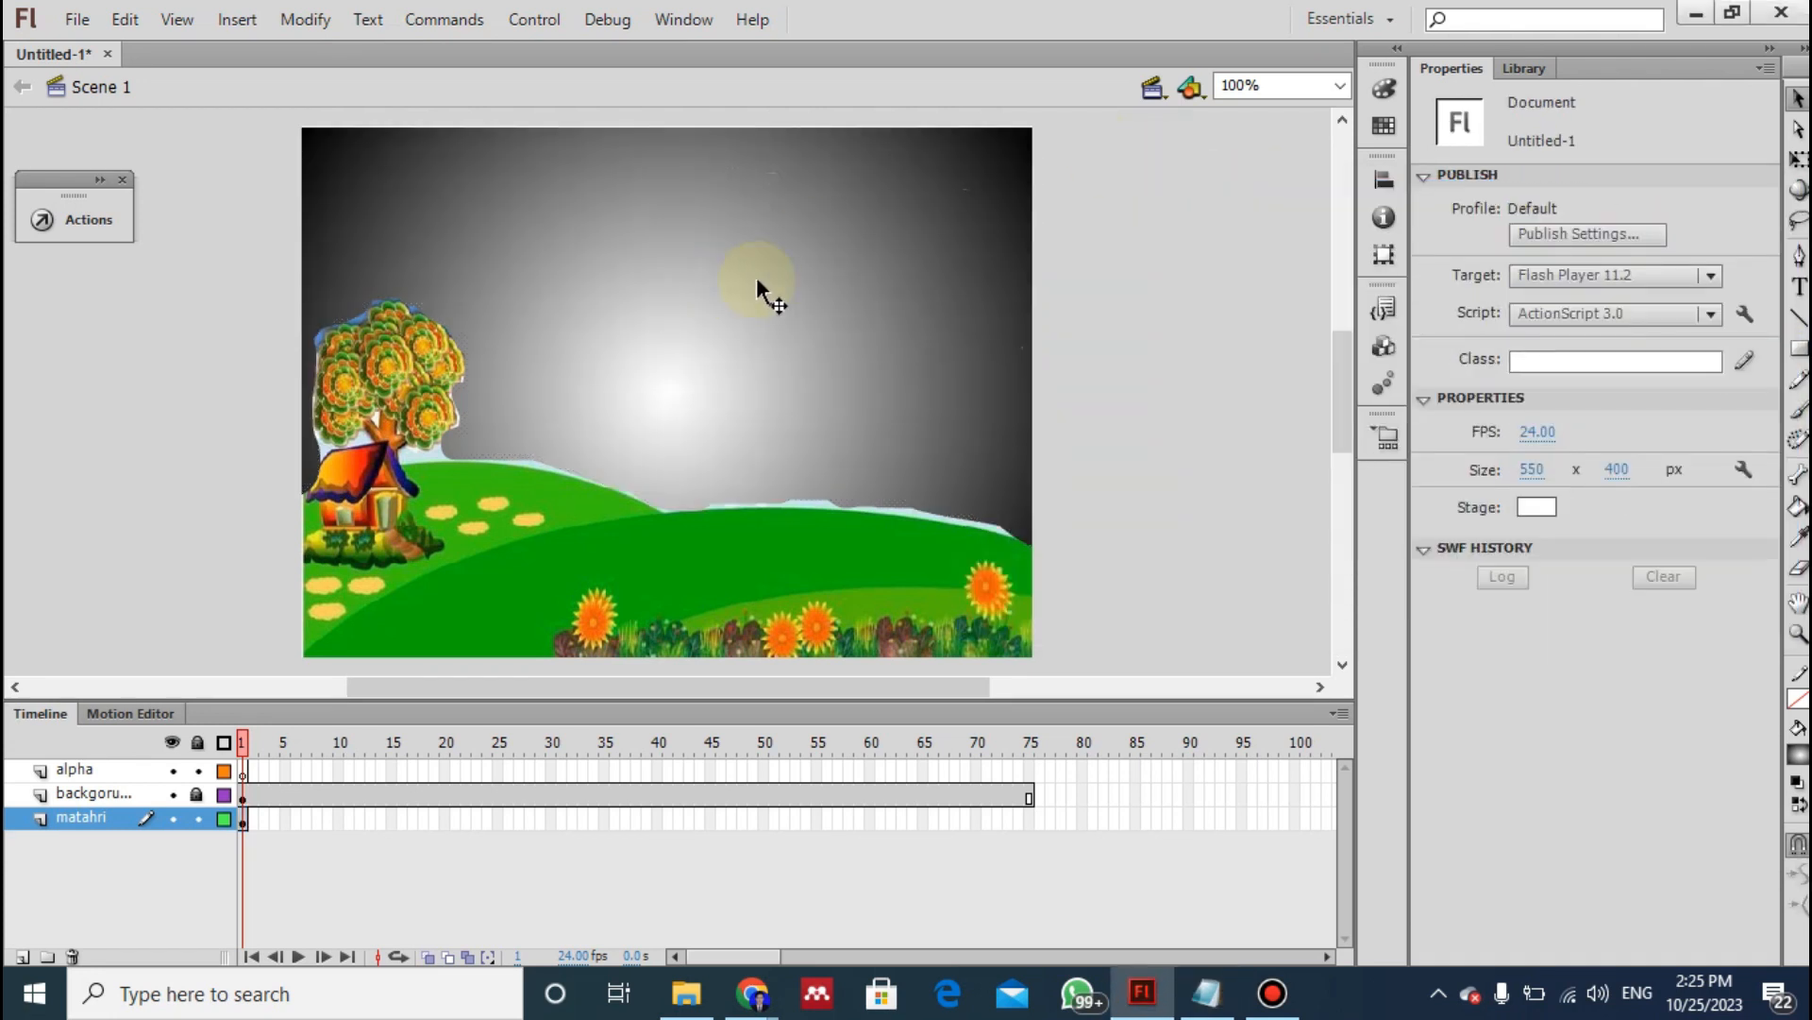
# - With the Gradient Transform tool, shrink the radial gradient in frame 1 of the matahri layer and centre it between the tree and the house roof
pyautogui.moveTo(733, 410); pyautogui.dragTo(673, 395)
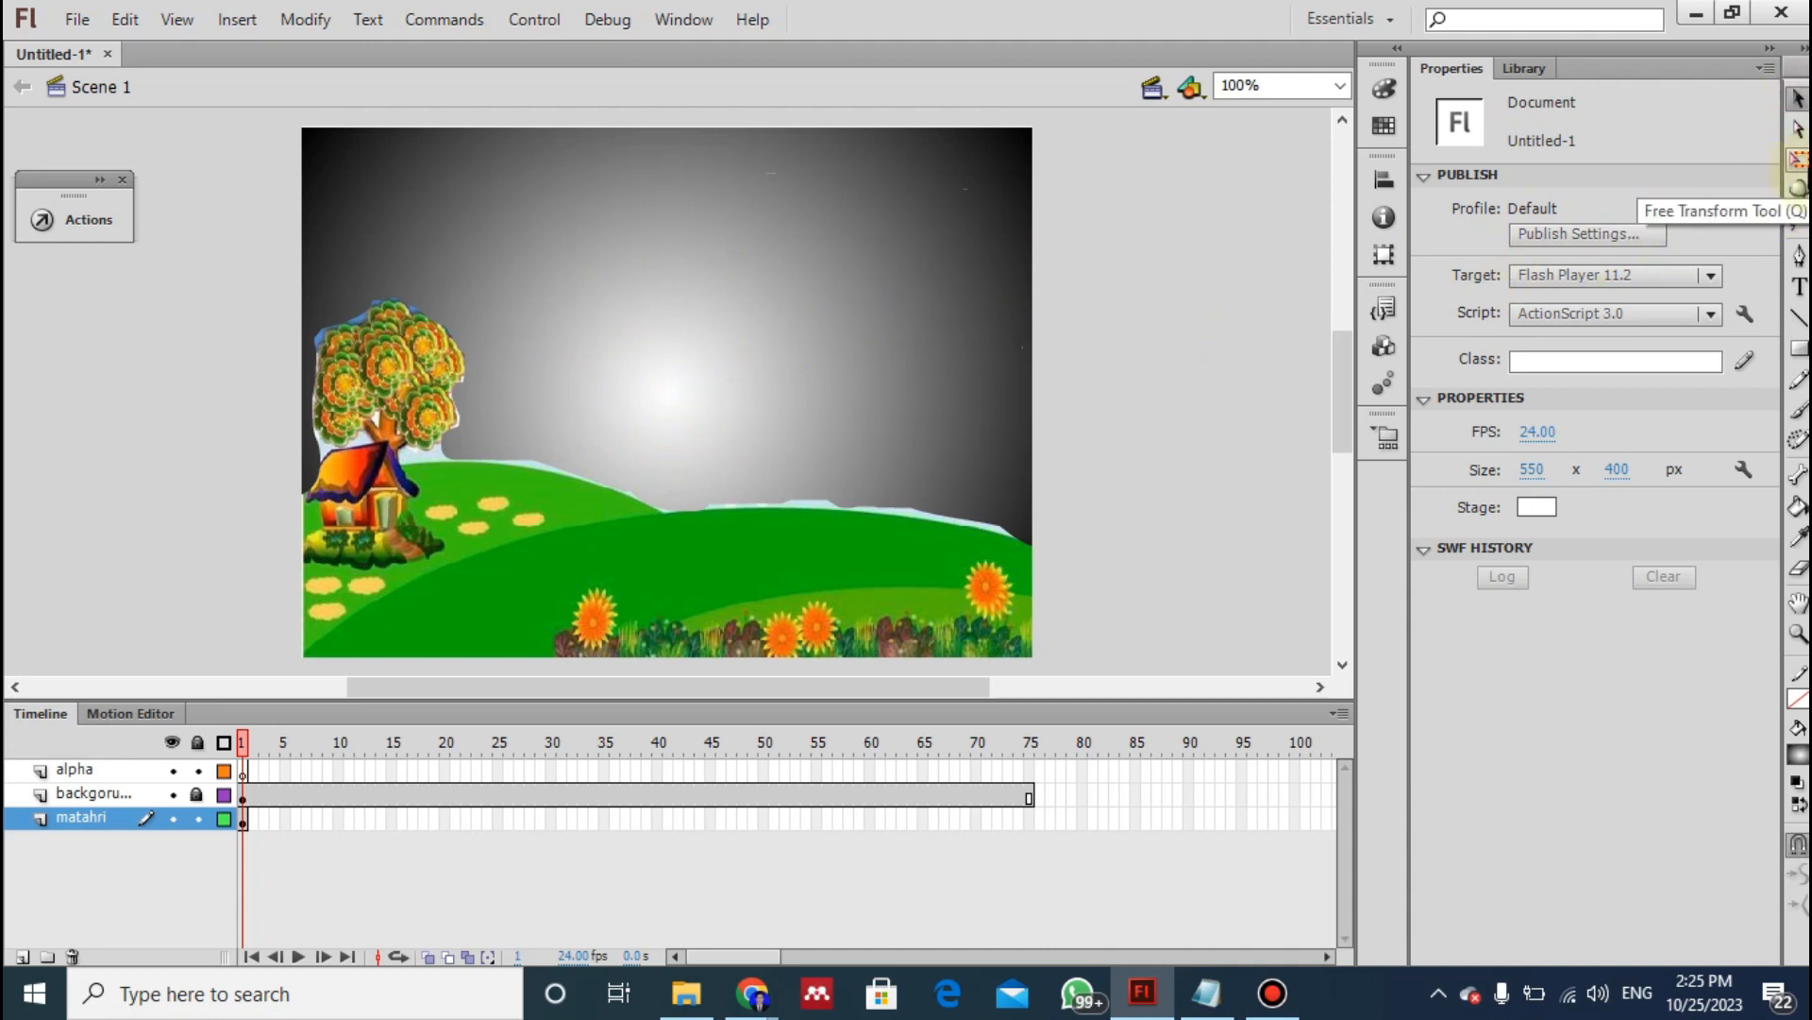
pyautogui.click(1799, 160)
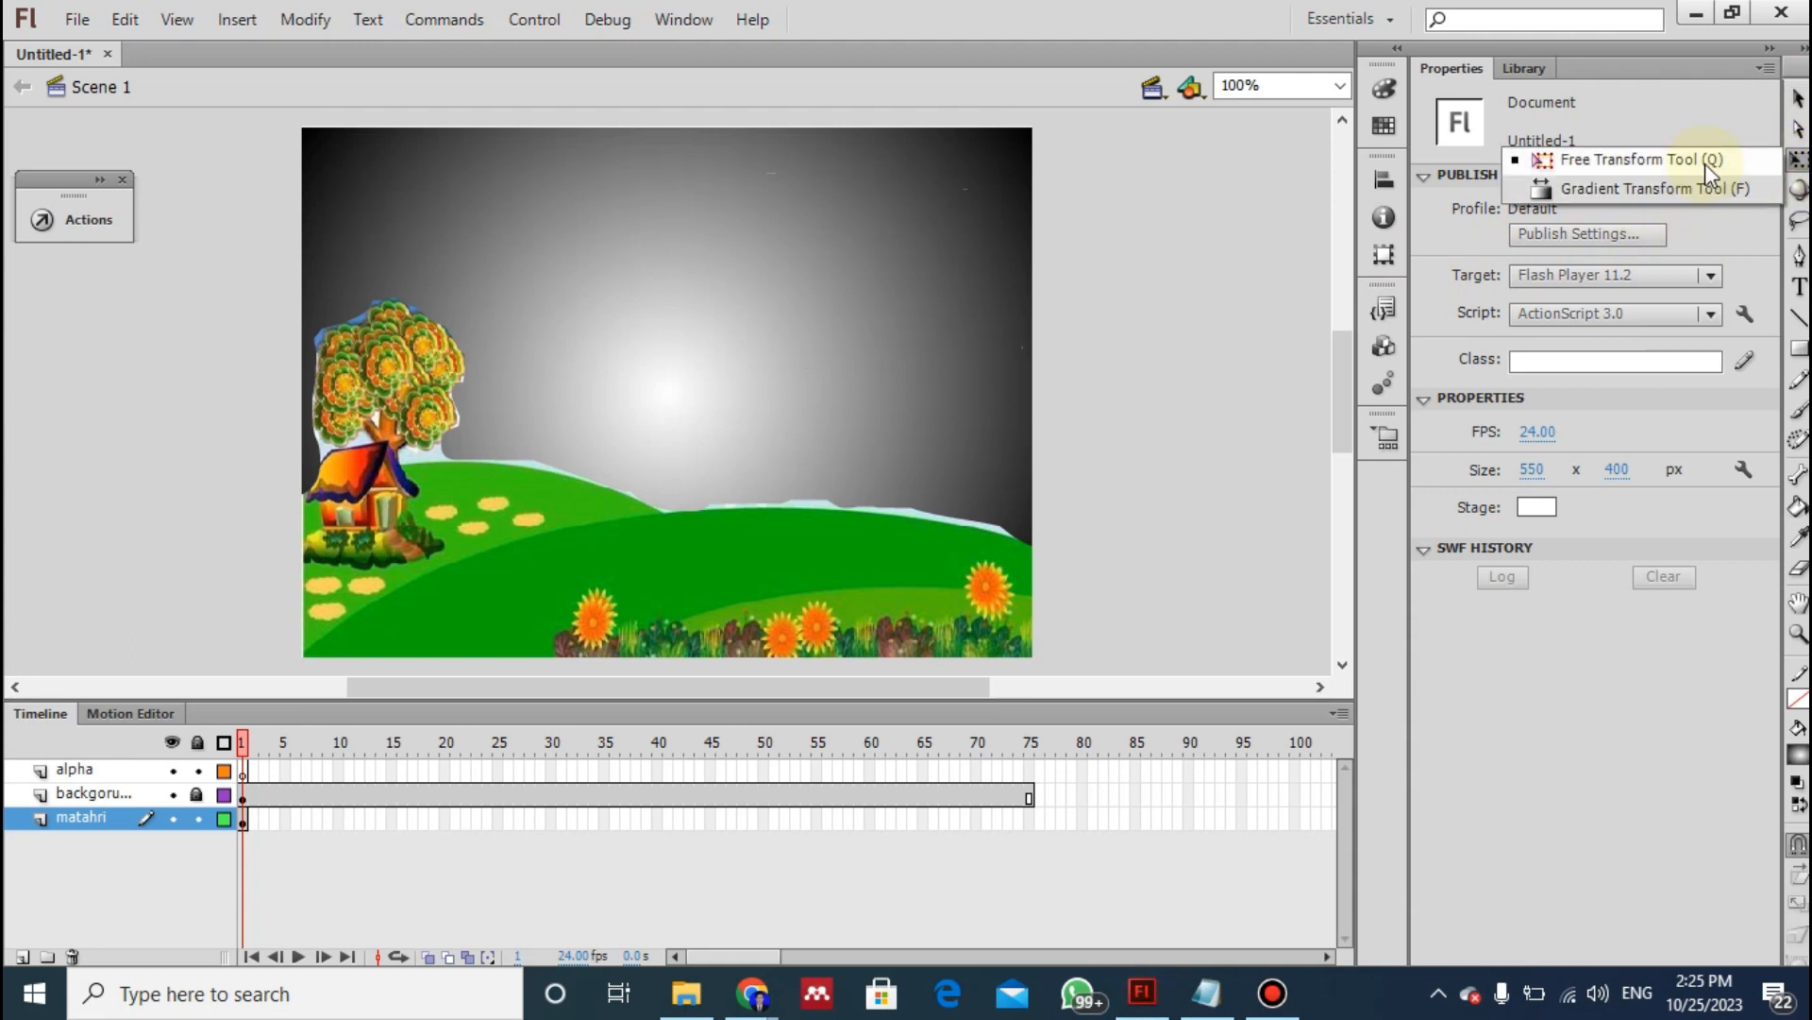
pyautogui.click(1626, 186)
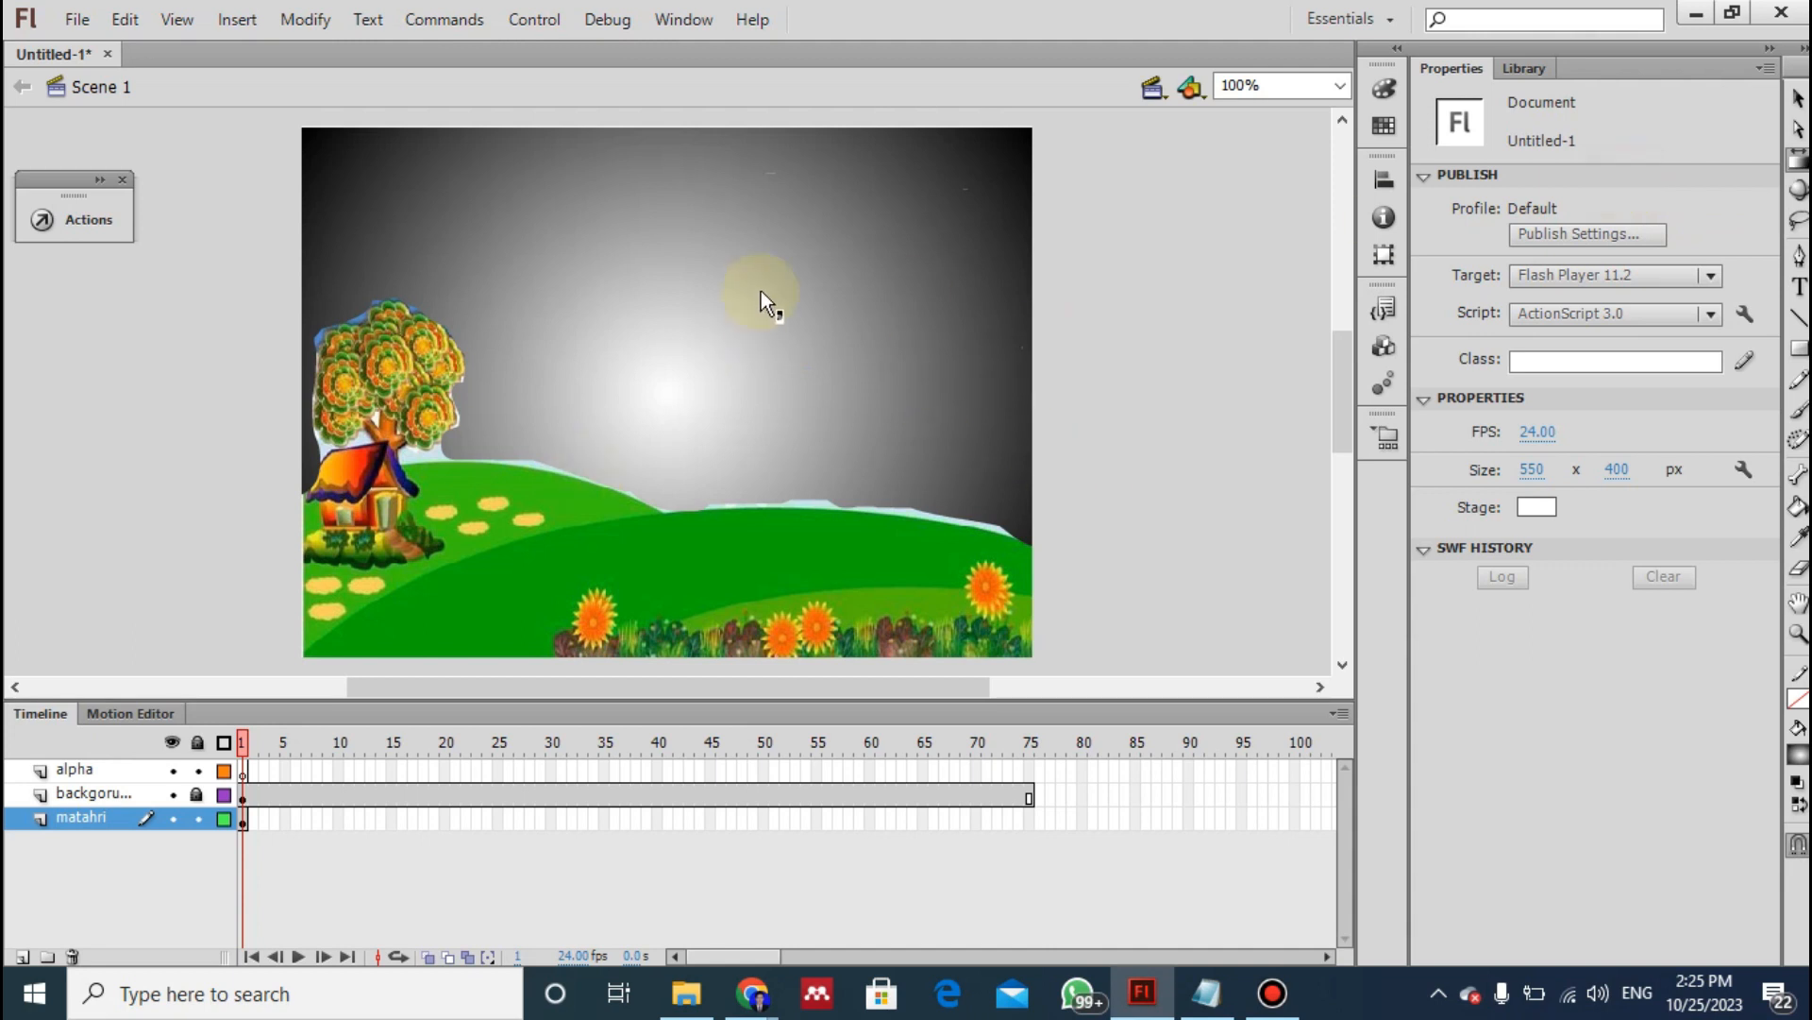
pyautogui.click(686, 356)
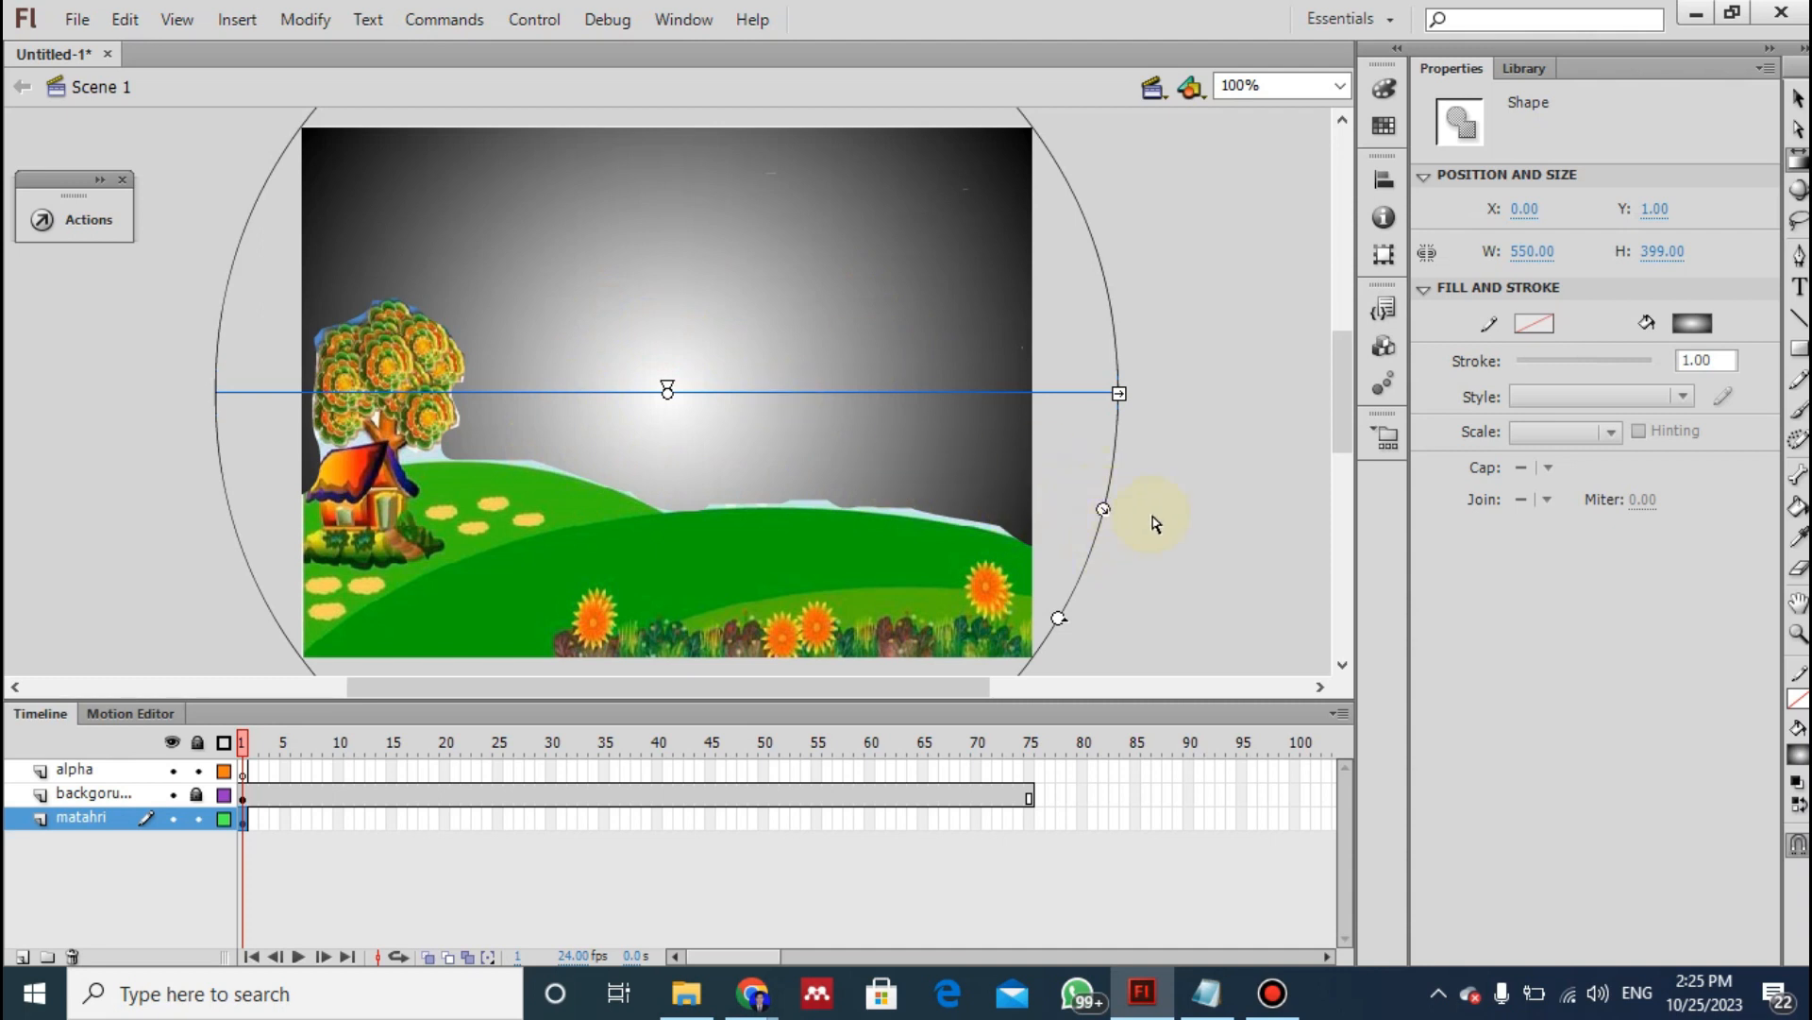
pyautogui.moveTo(1102, 510); pyautogui.dragTo(928, 454)
pyautogui.click(899, 527)
pyautogui.moveTo(899, 527); pyautogui.dragTo(929, 541)
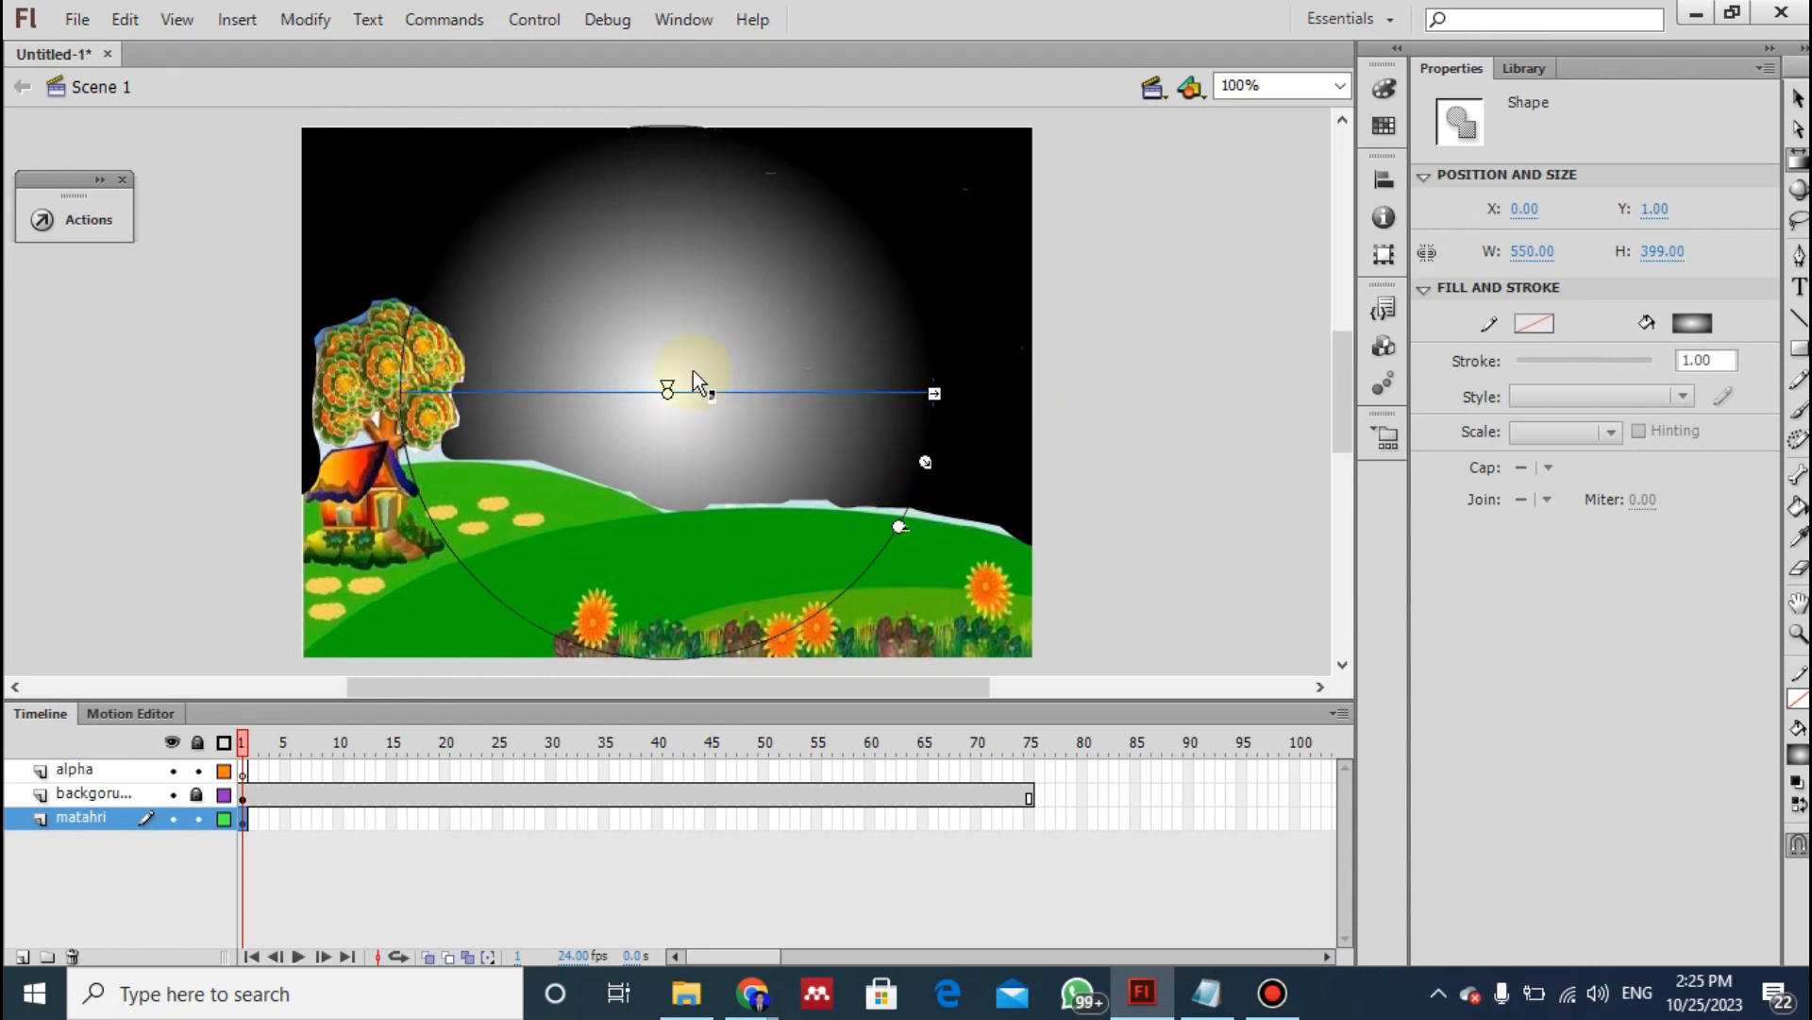
pyautogui.moveTo(668, 390); pyautogui.dragTo(338, 450)
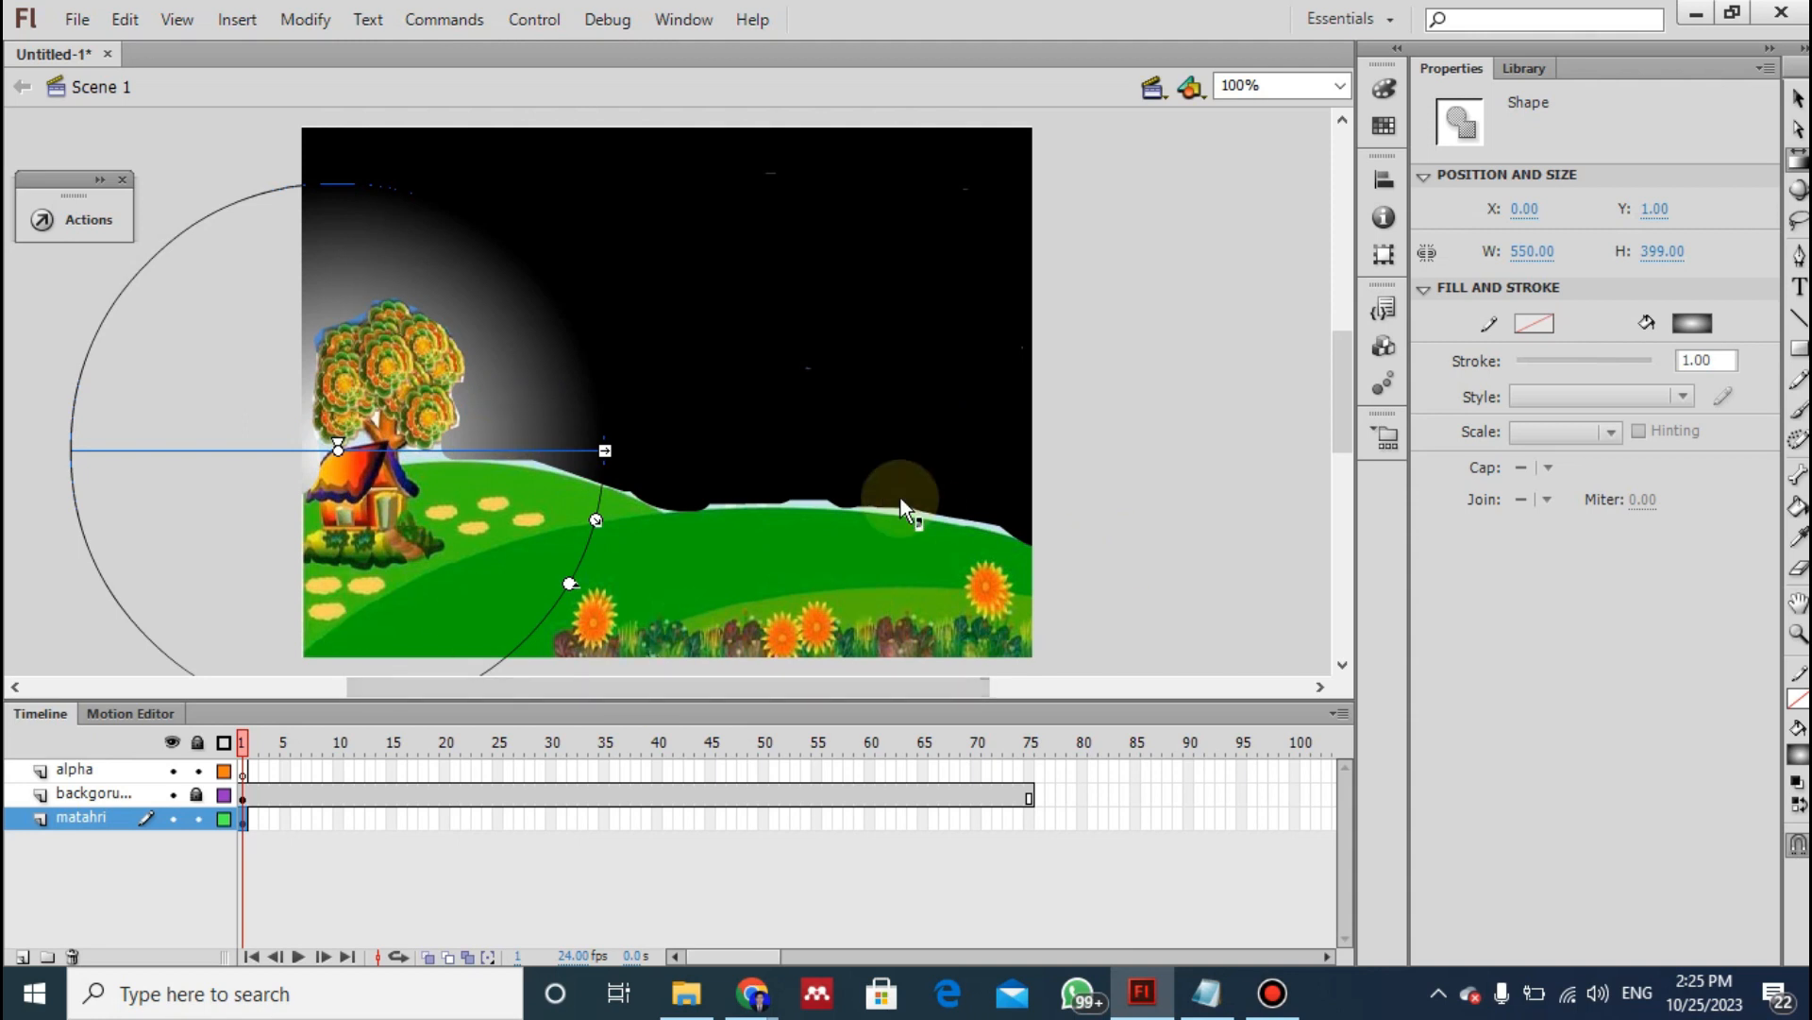
# - Following instruction 10 of the notes, insert a keyframe at frame 25 of the matahri layer
pyautogui.hotkey('alt', 'Tab')
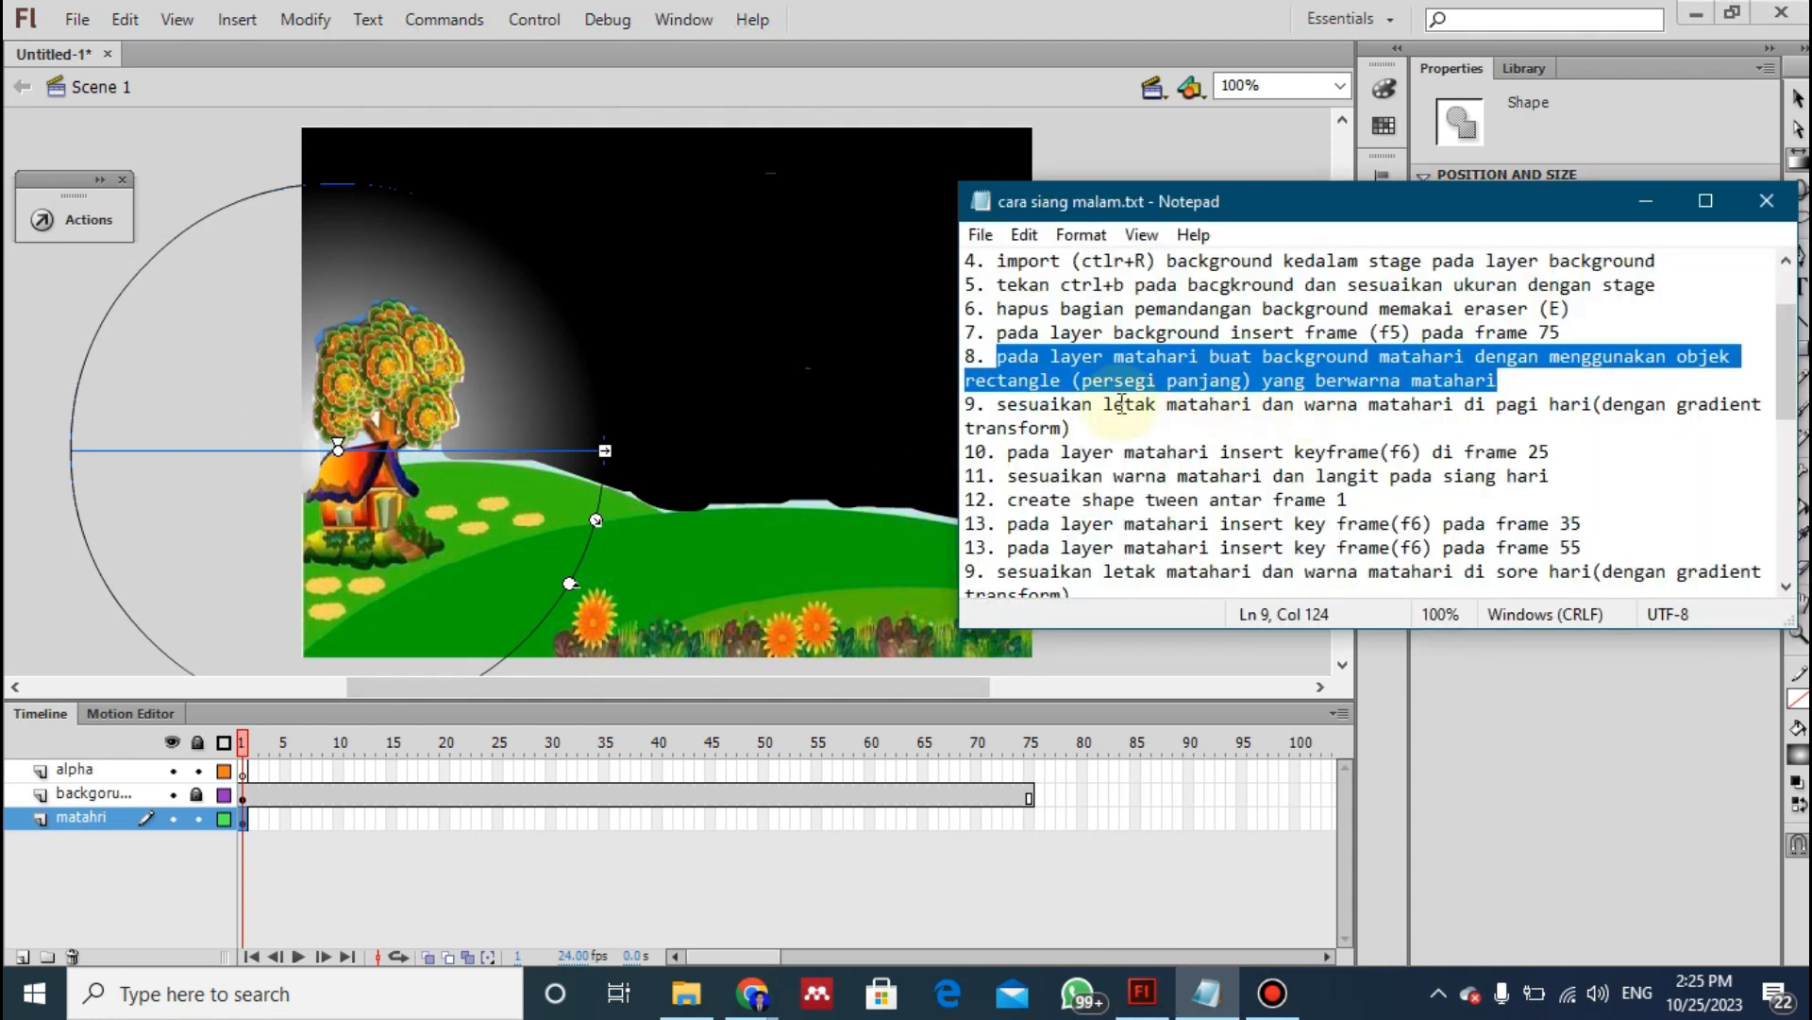
pyautogui.click(1220, 421)
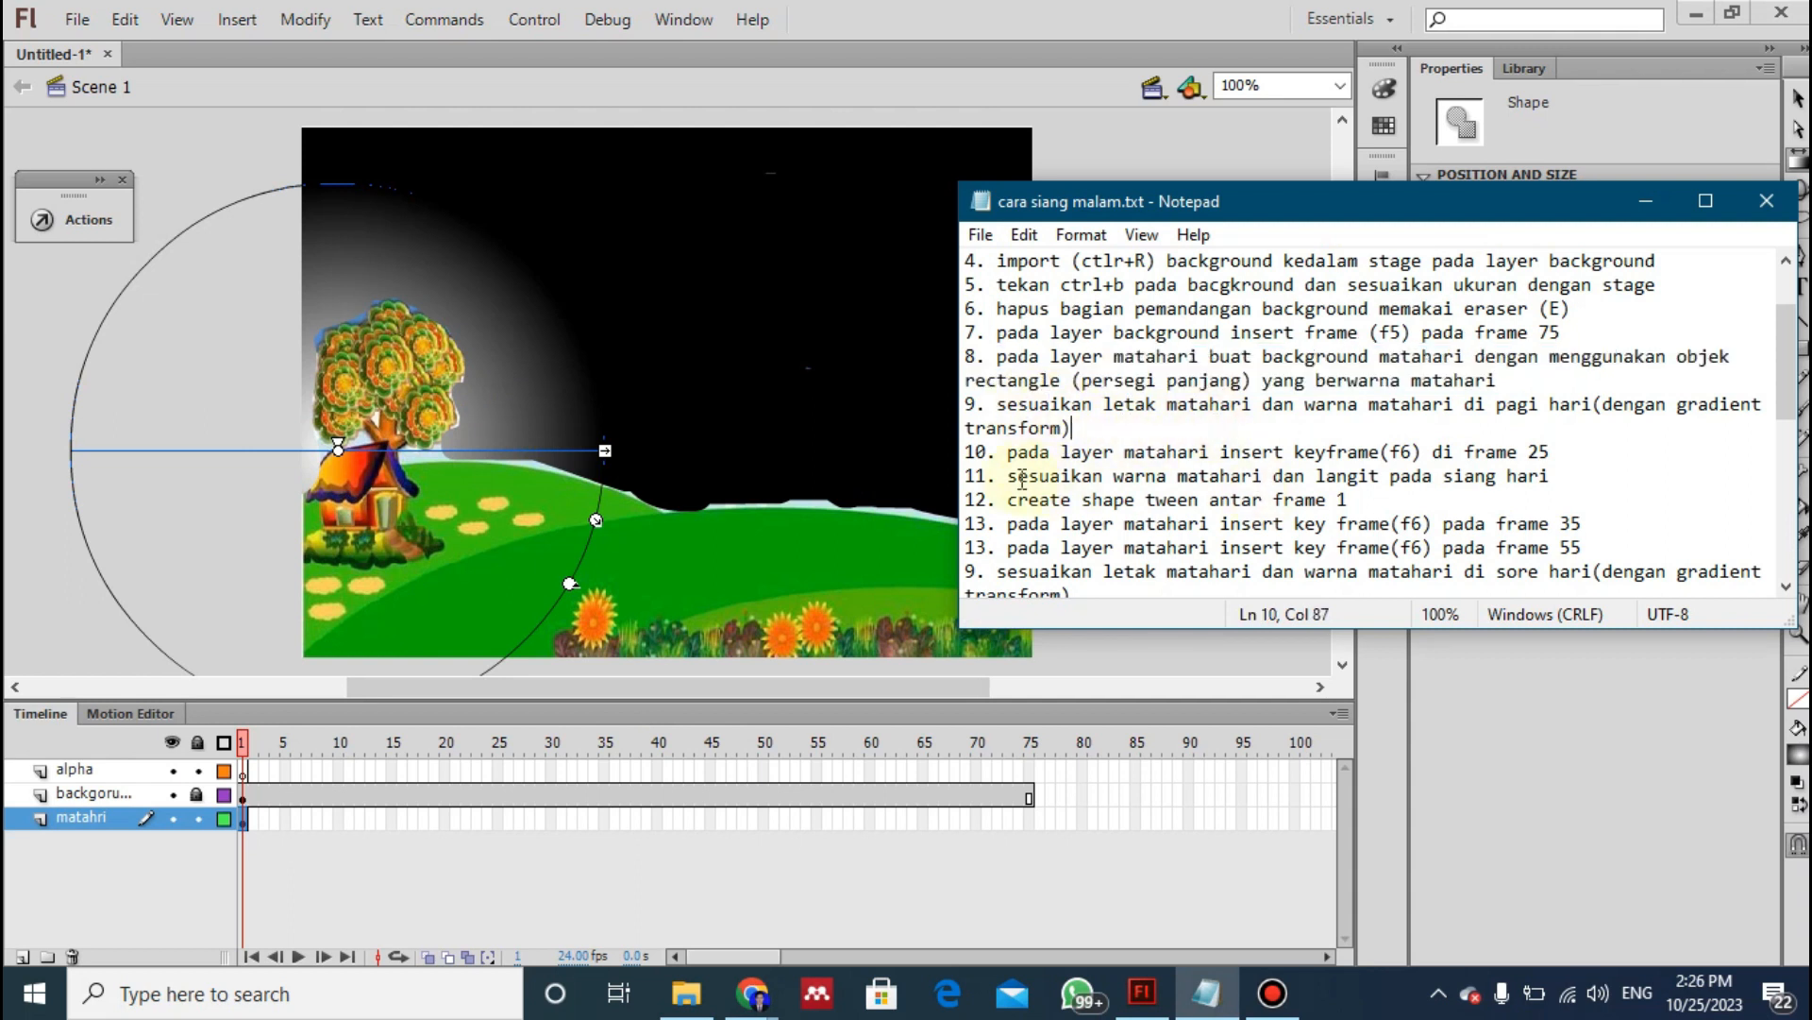
pyautogui.moveTo(1010, 463); pyautogui.dragTo(1553, 453)
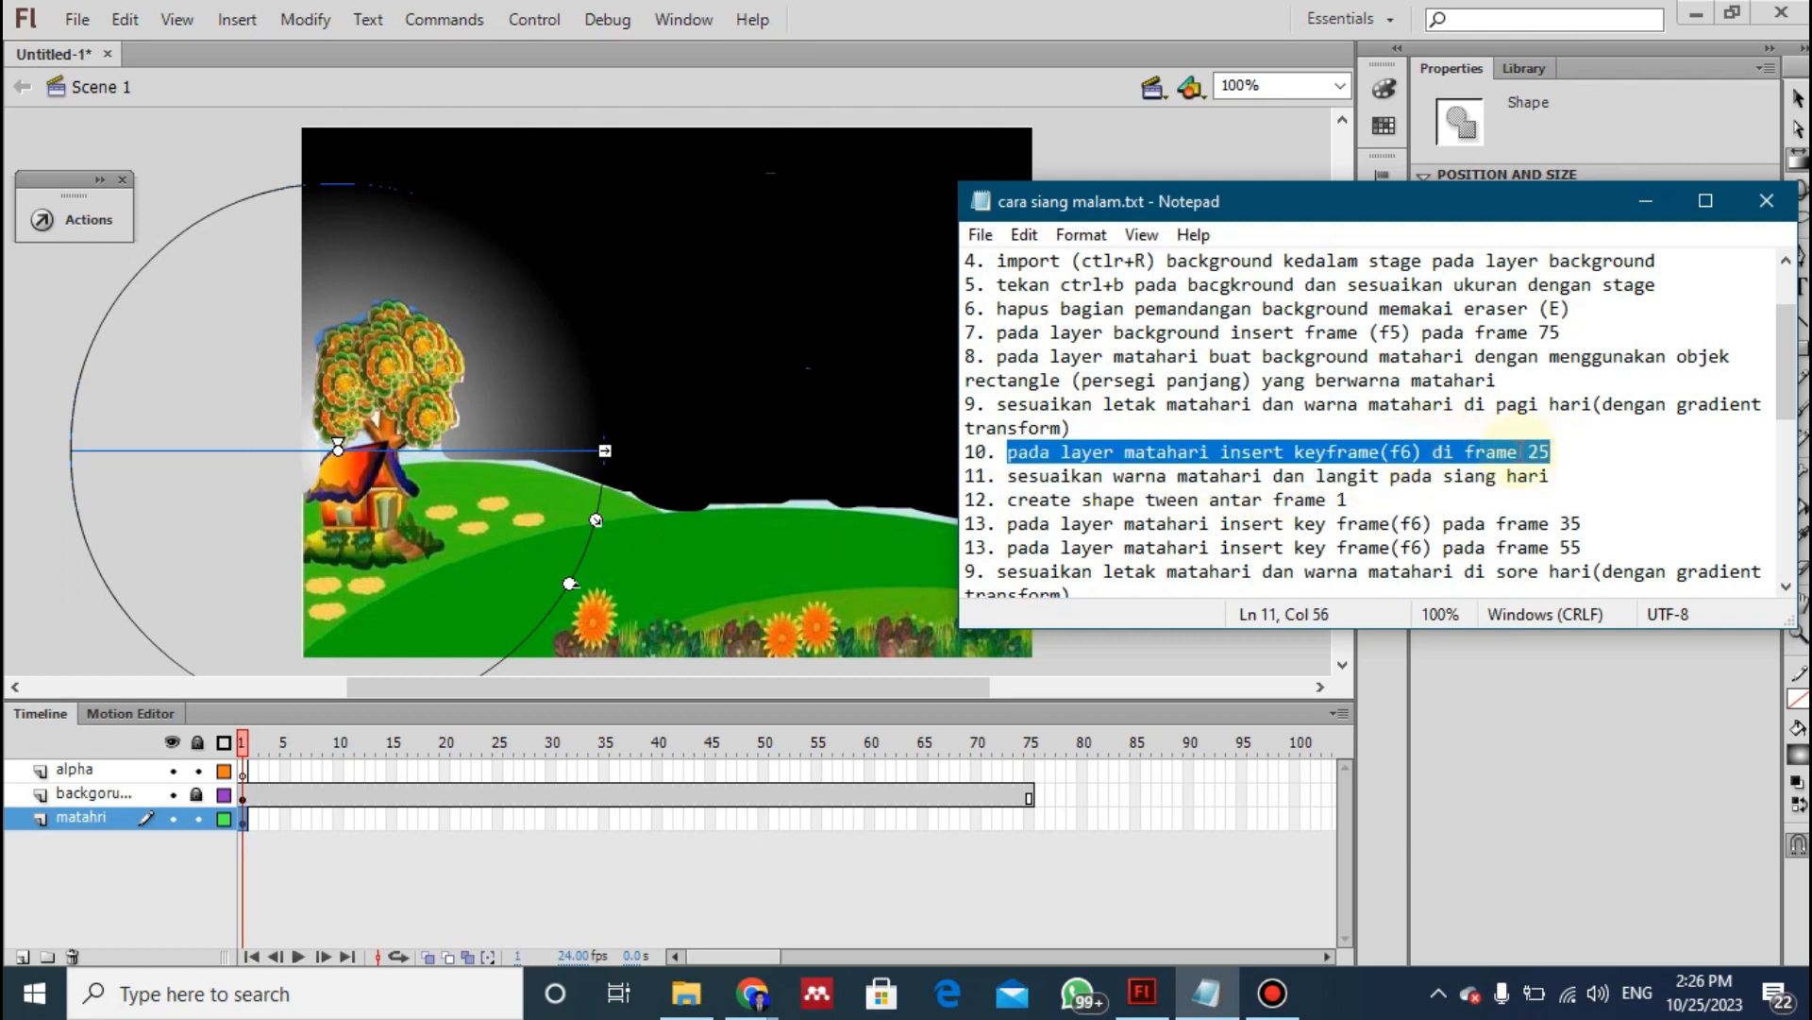
pyautogui.click(497, 820)
pyautogui.click(496, 819)
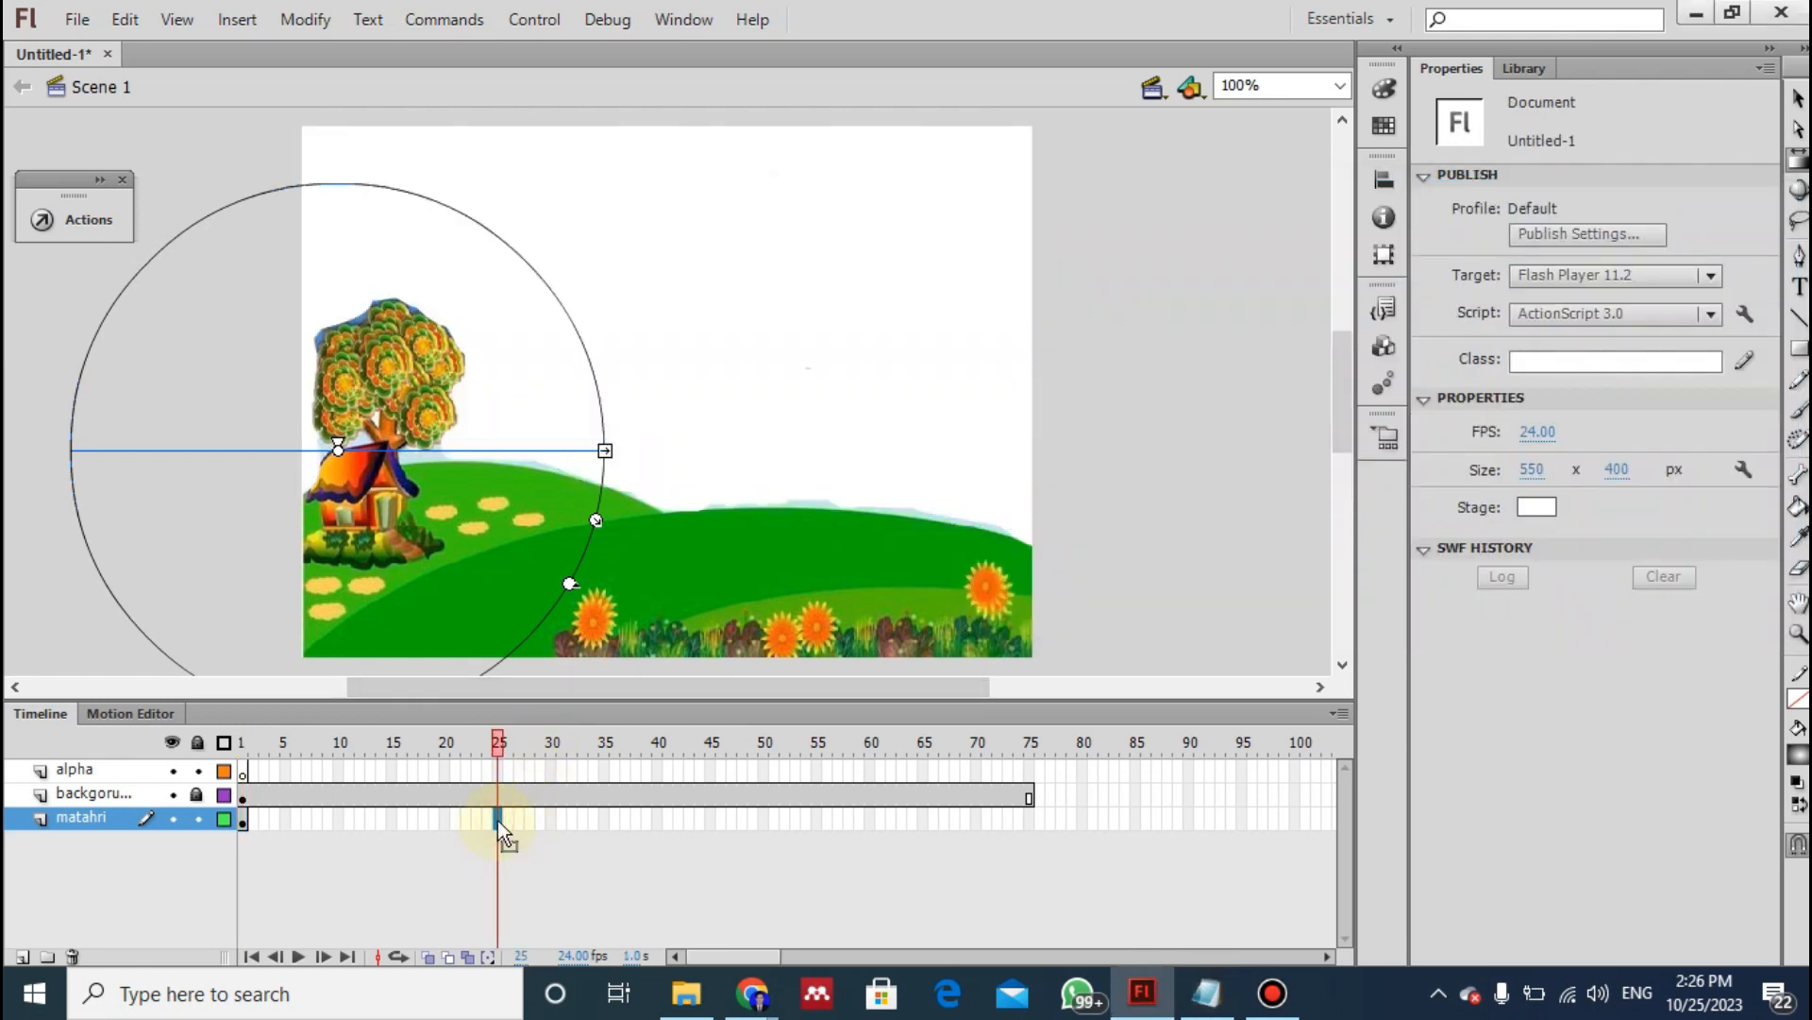
pyautogui.rightClick(497, 819)
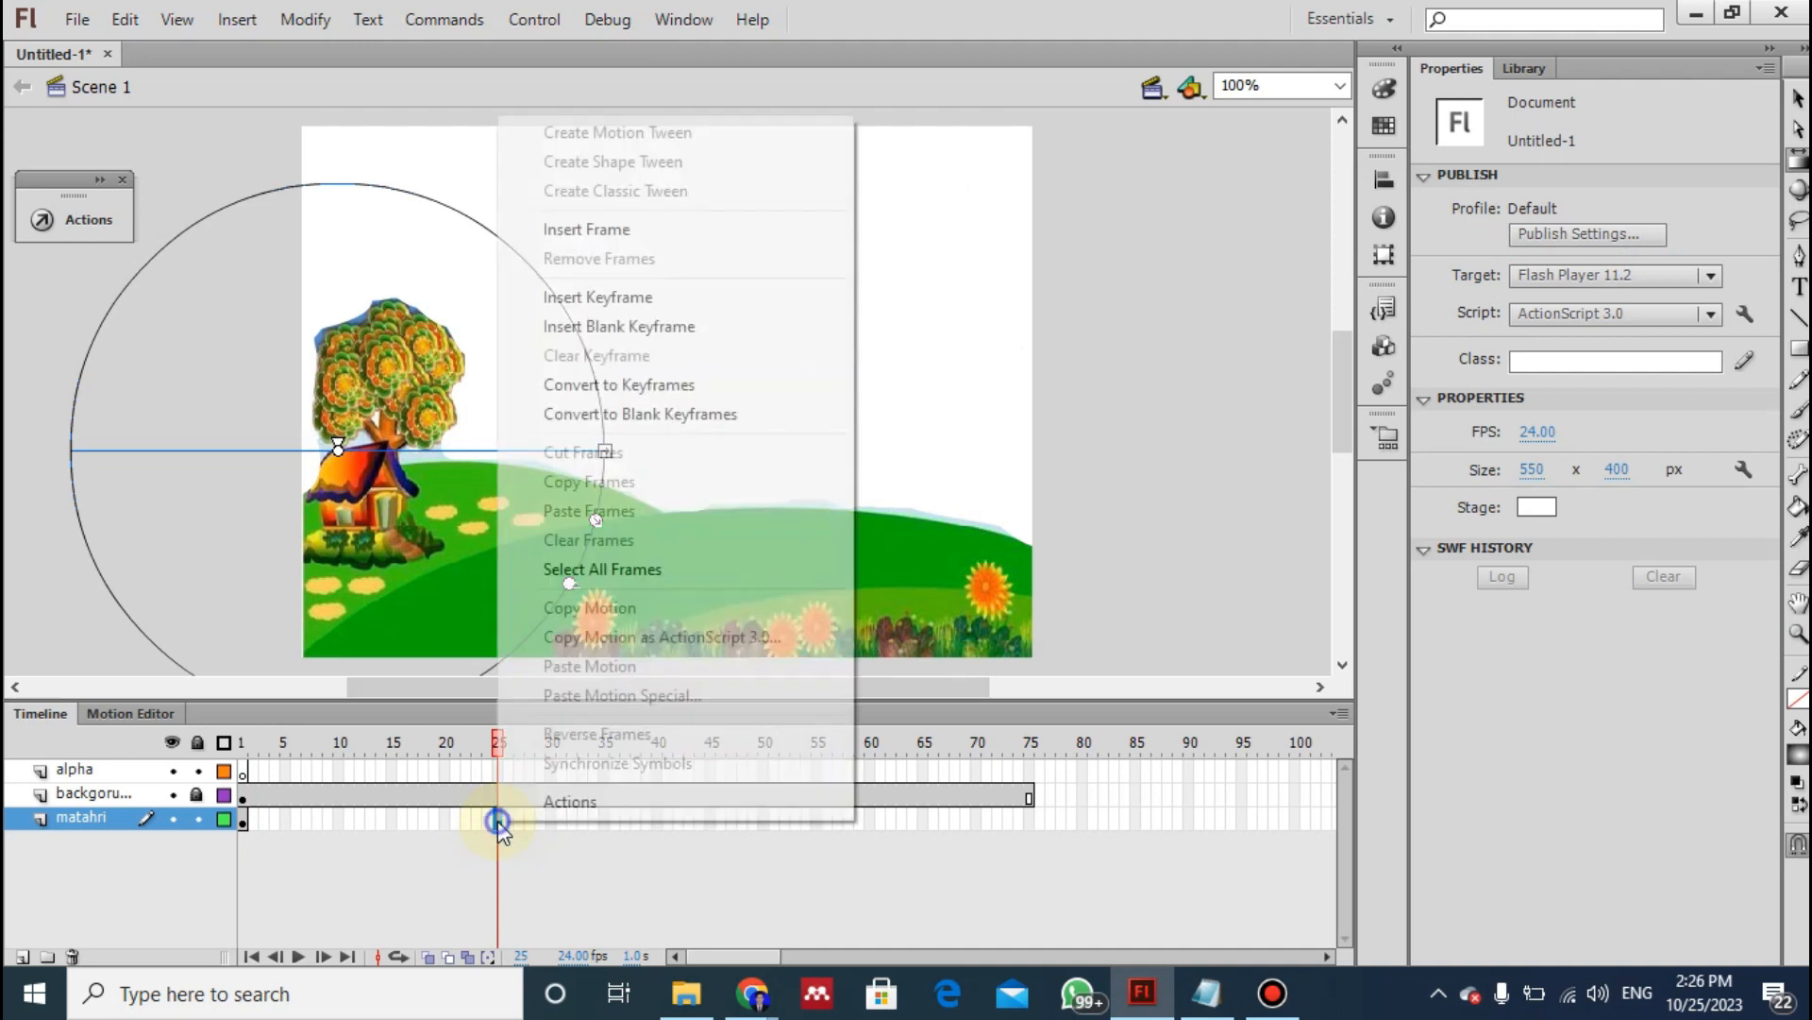
pyautogui.click(623, 297)
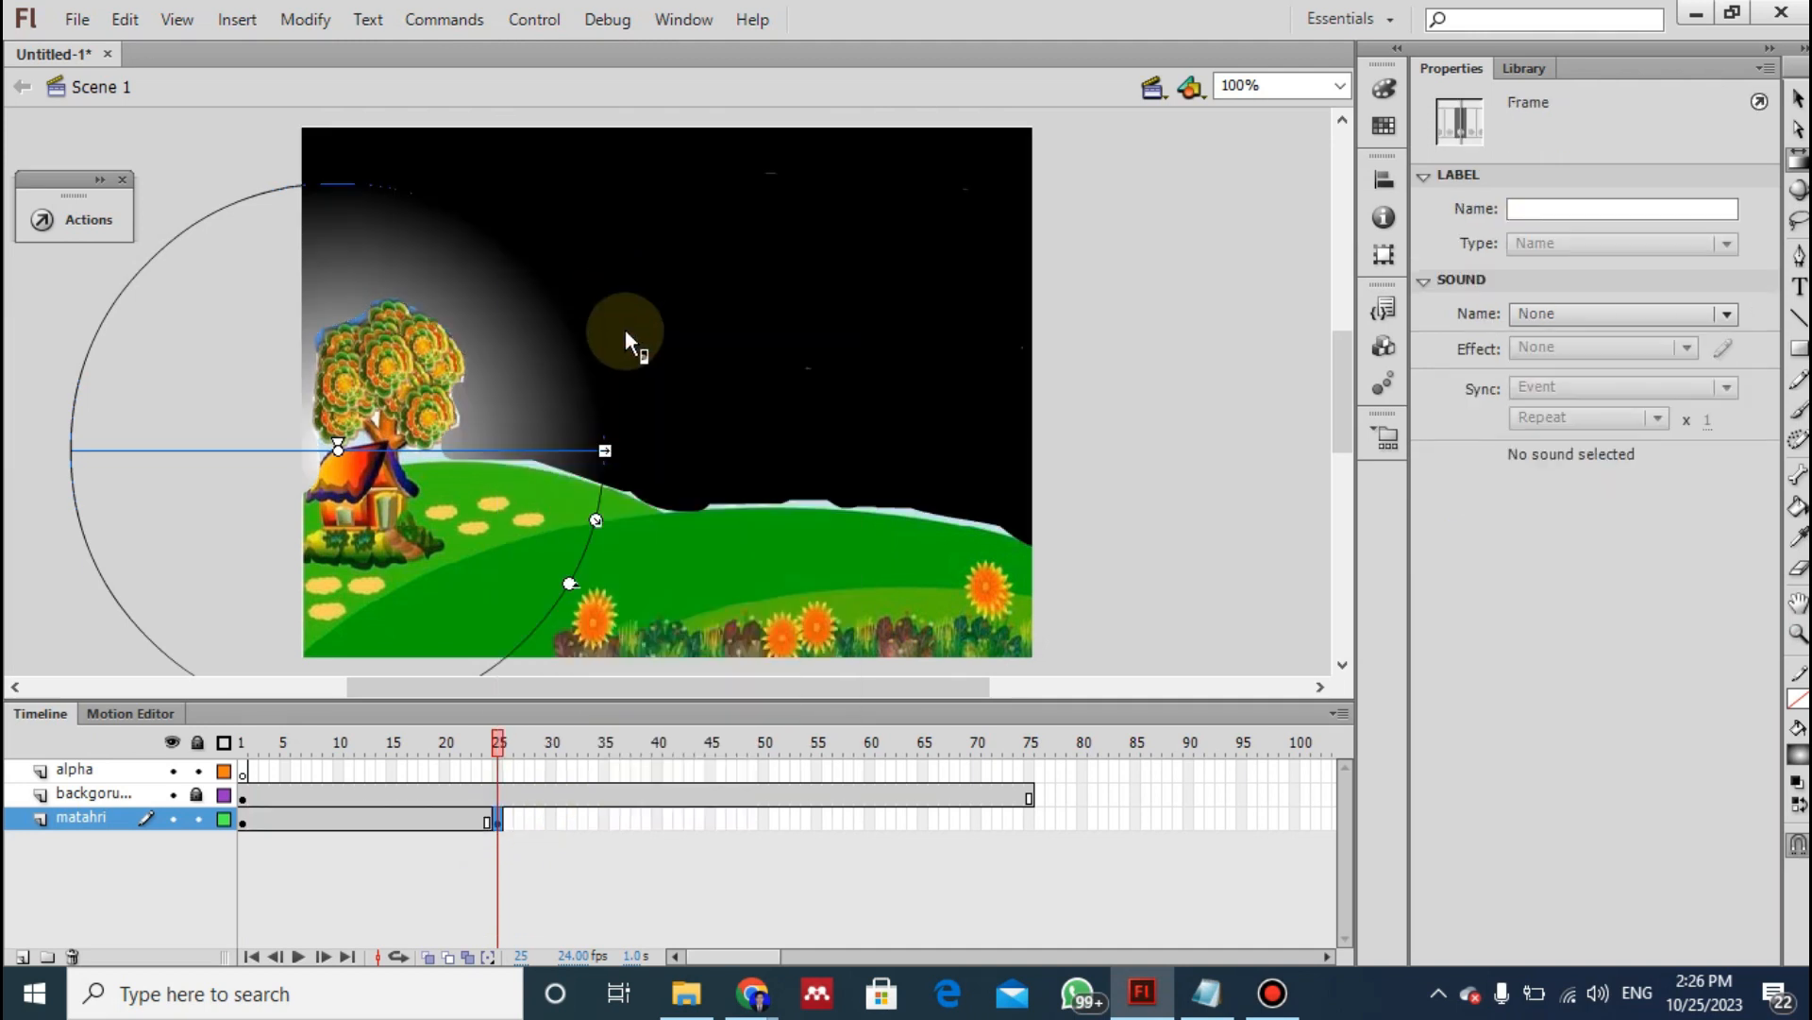
# - Following instruction 11 of the notes, move the frame 25 gradient's centre to the upper middle of the sky and shrink its radius
pyautogui.hotkey('alt', 'Tab')
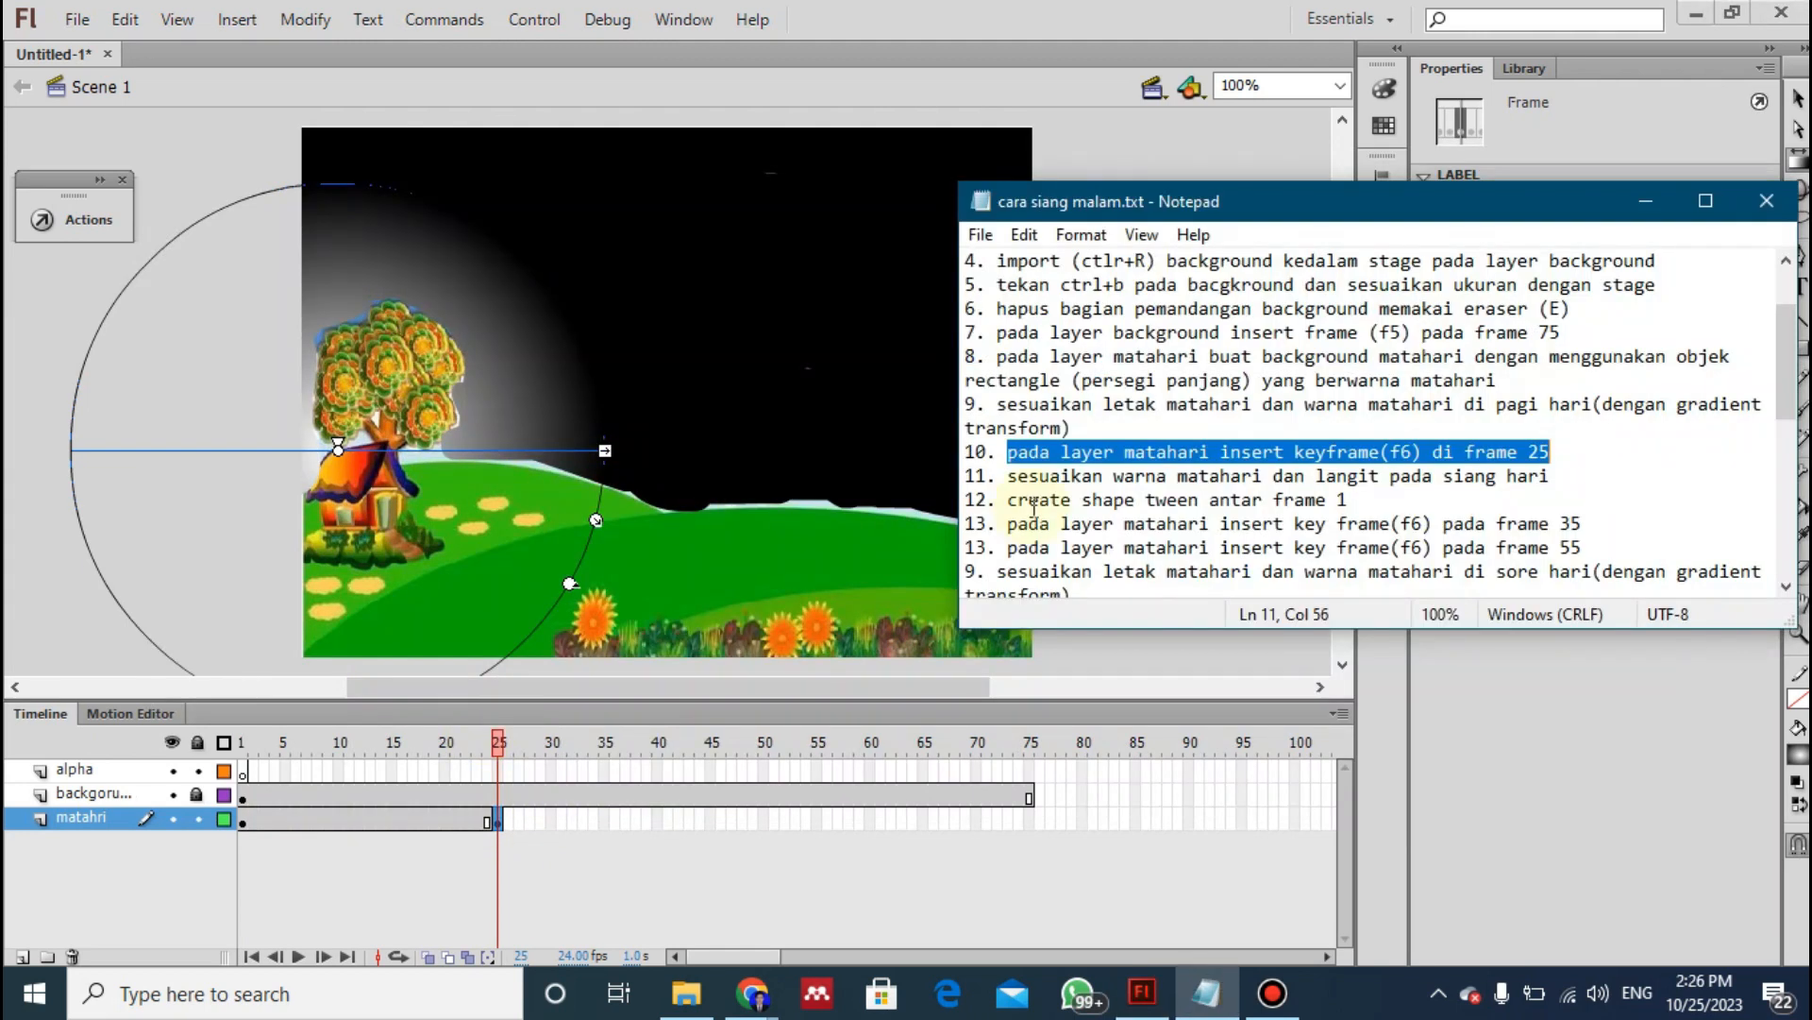
pyautogui.moveTo(1006, 475); pyautogui.dragTo(1556, 479)
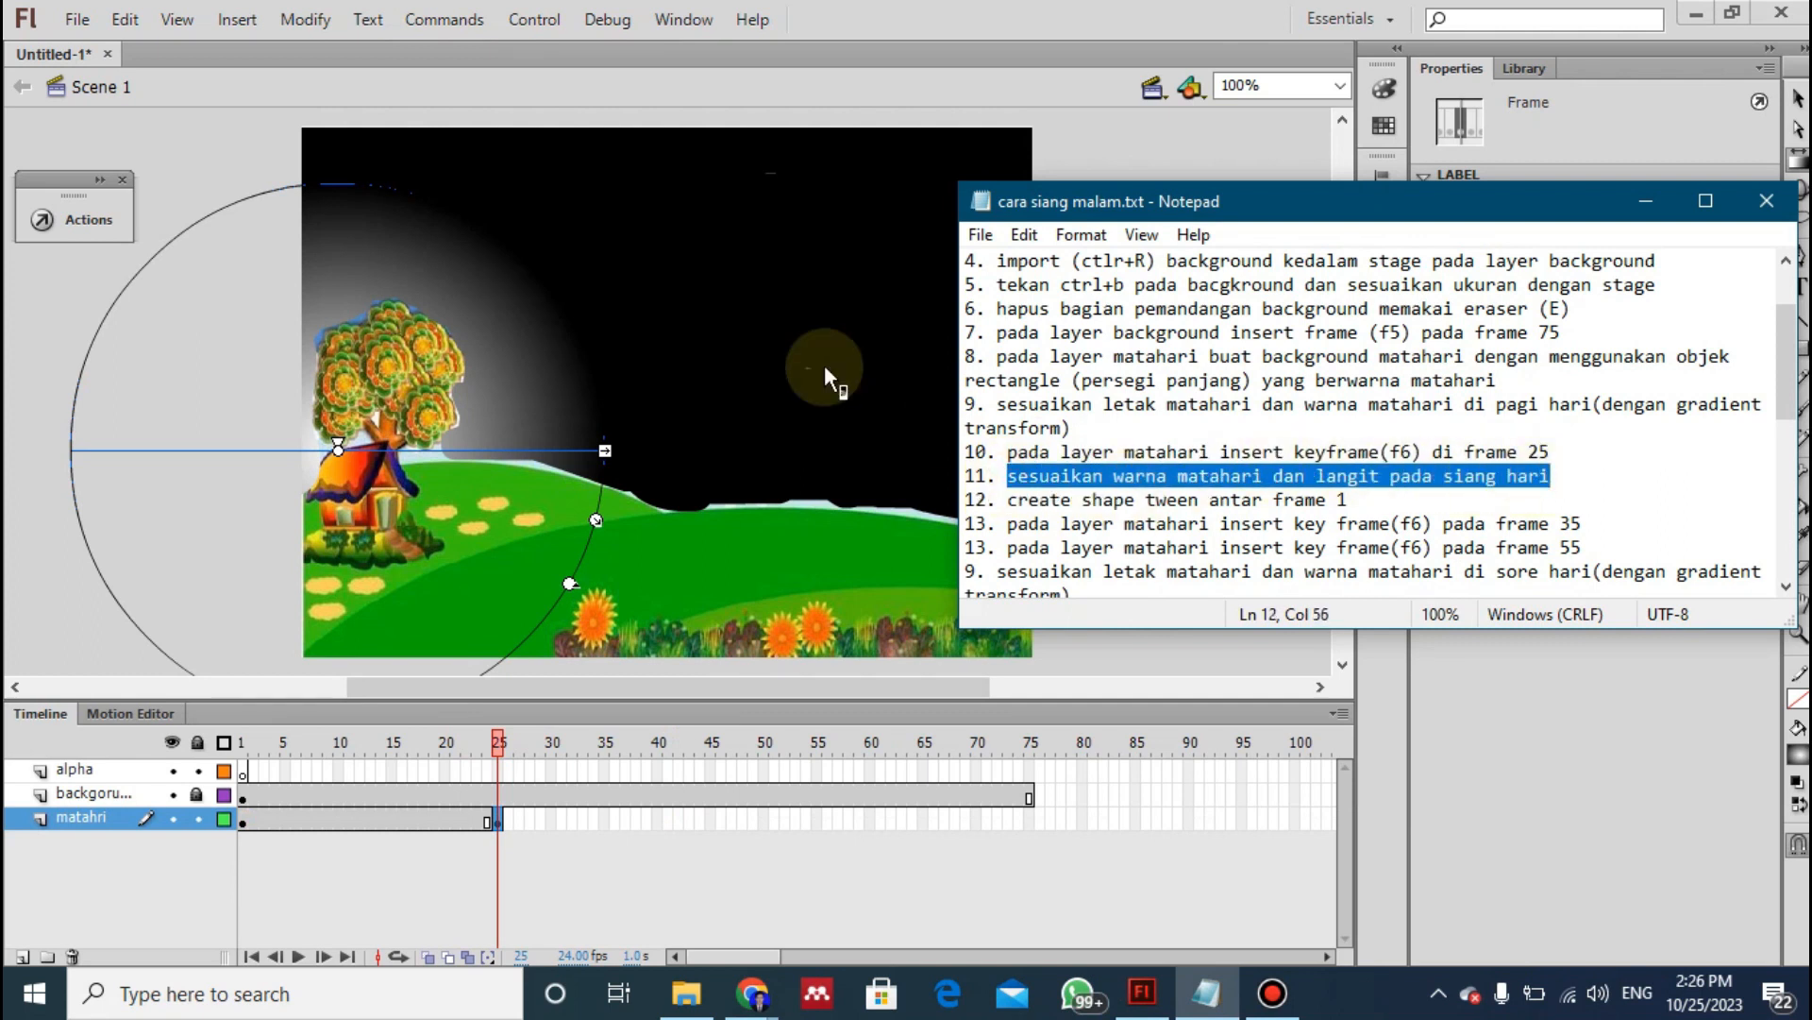
pyautogui.click(57, 360)
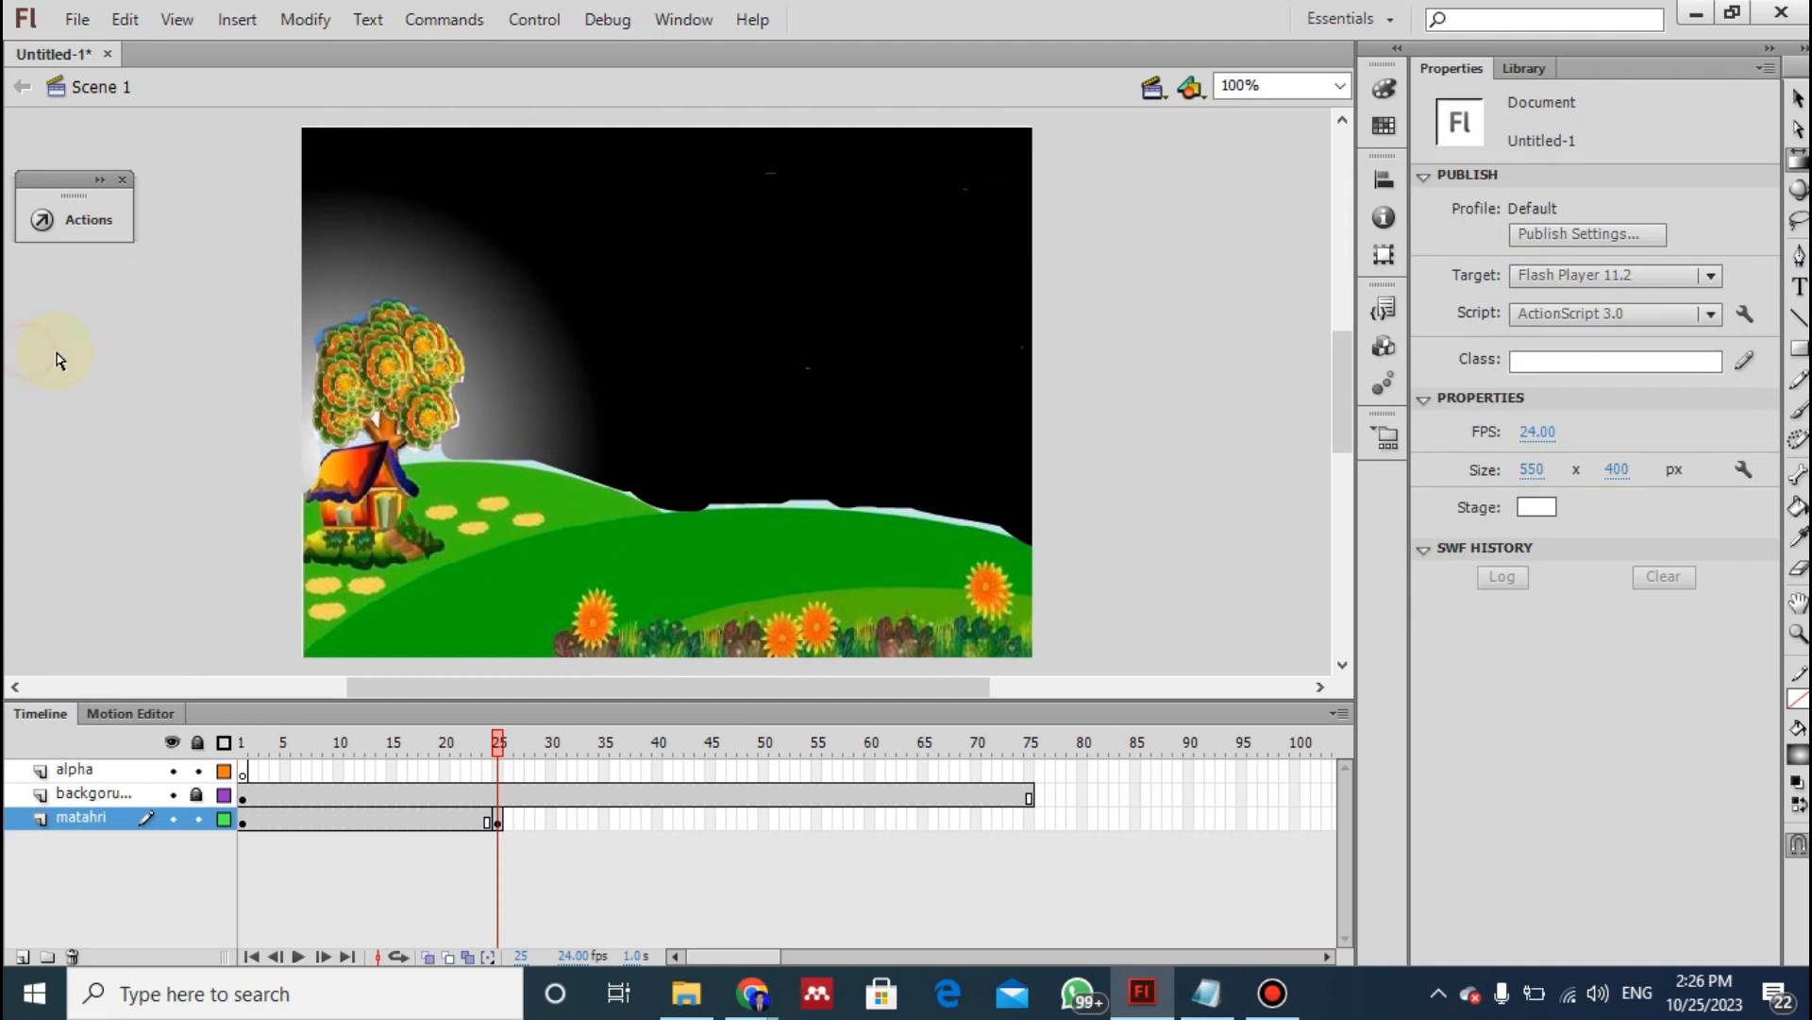
pyautogui.click(498, 819)
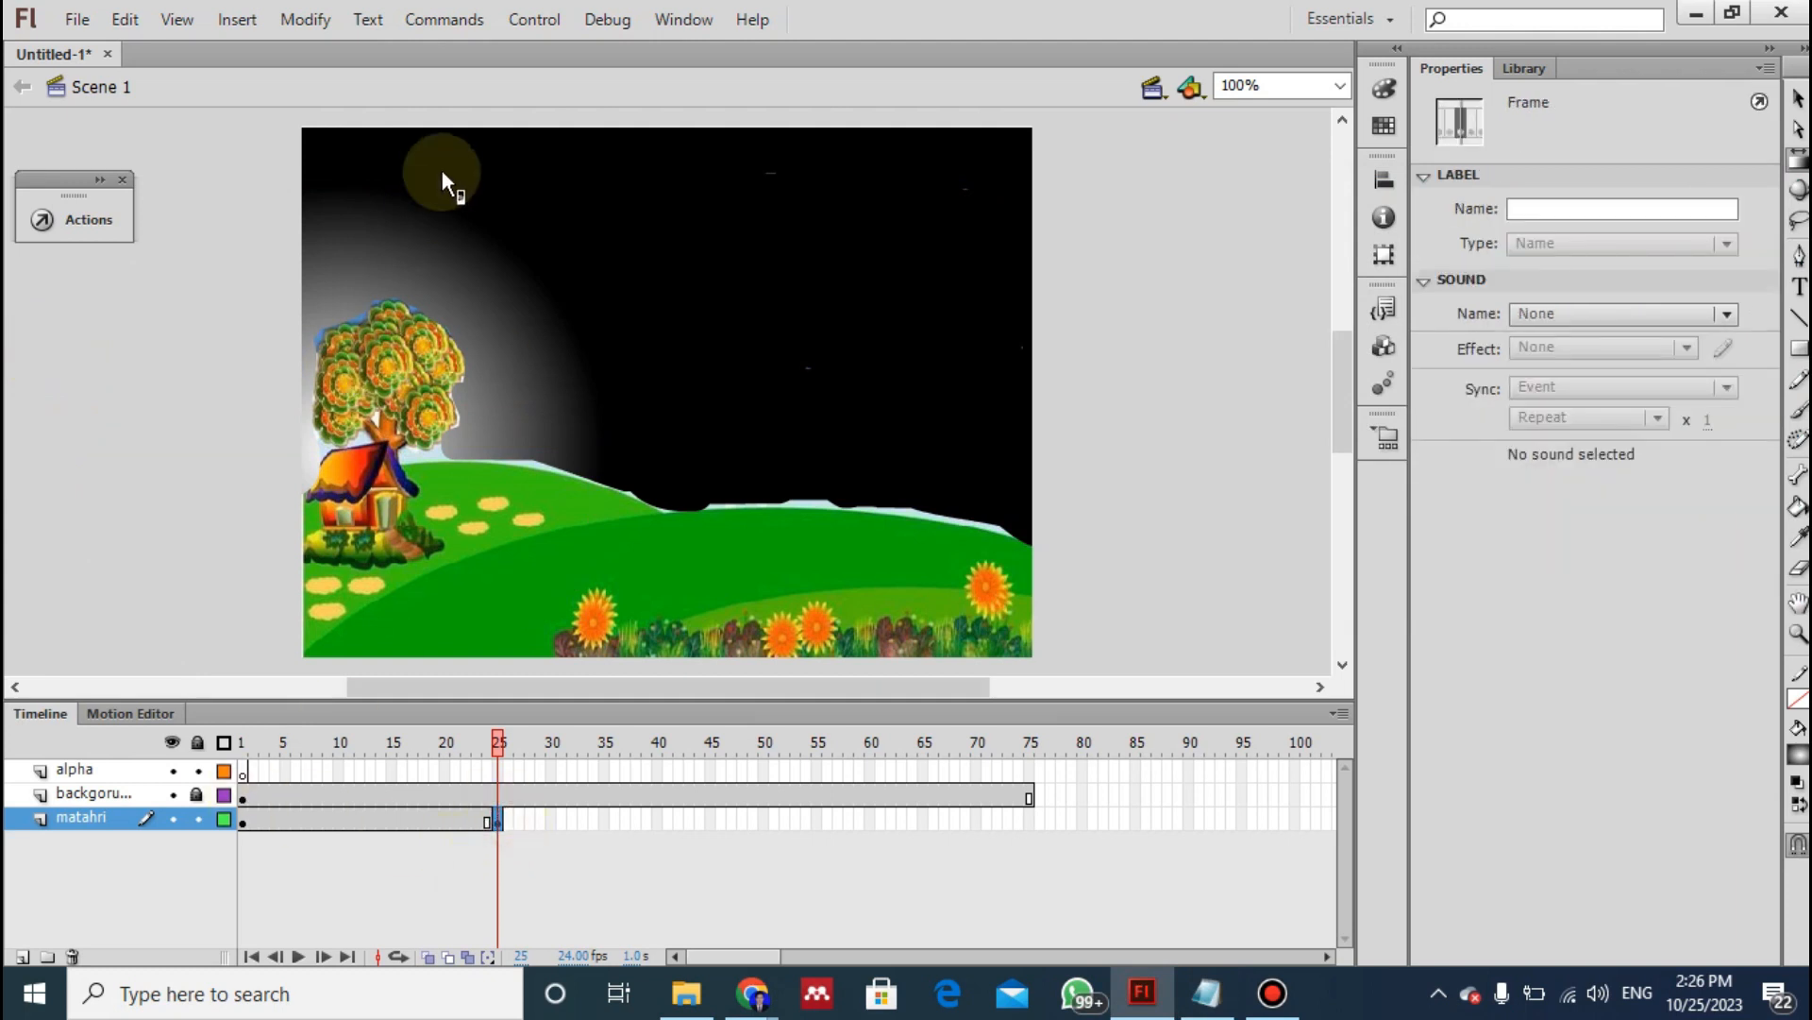
pyautogui.click(1798, 161)
pyautogui.click(1616, 188)
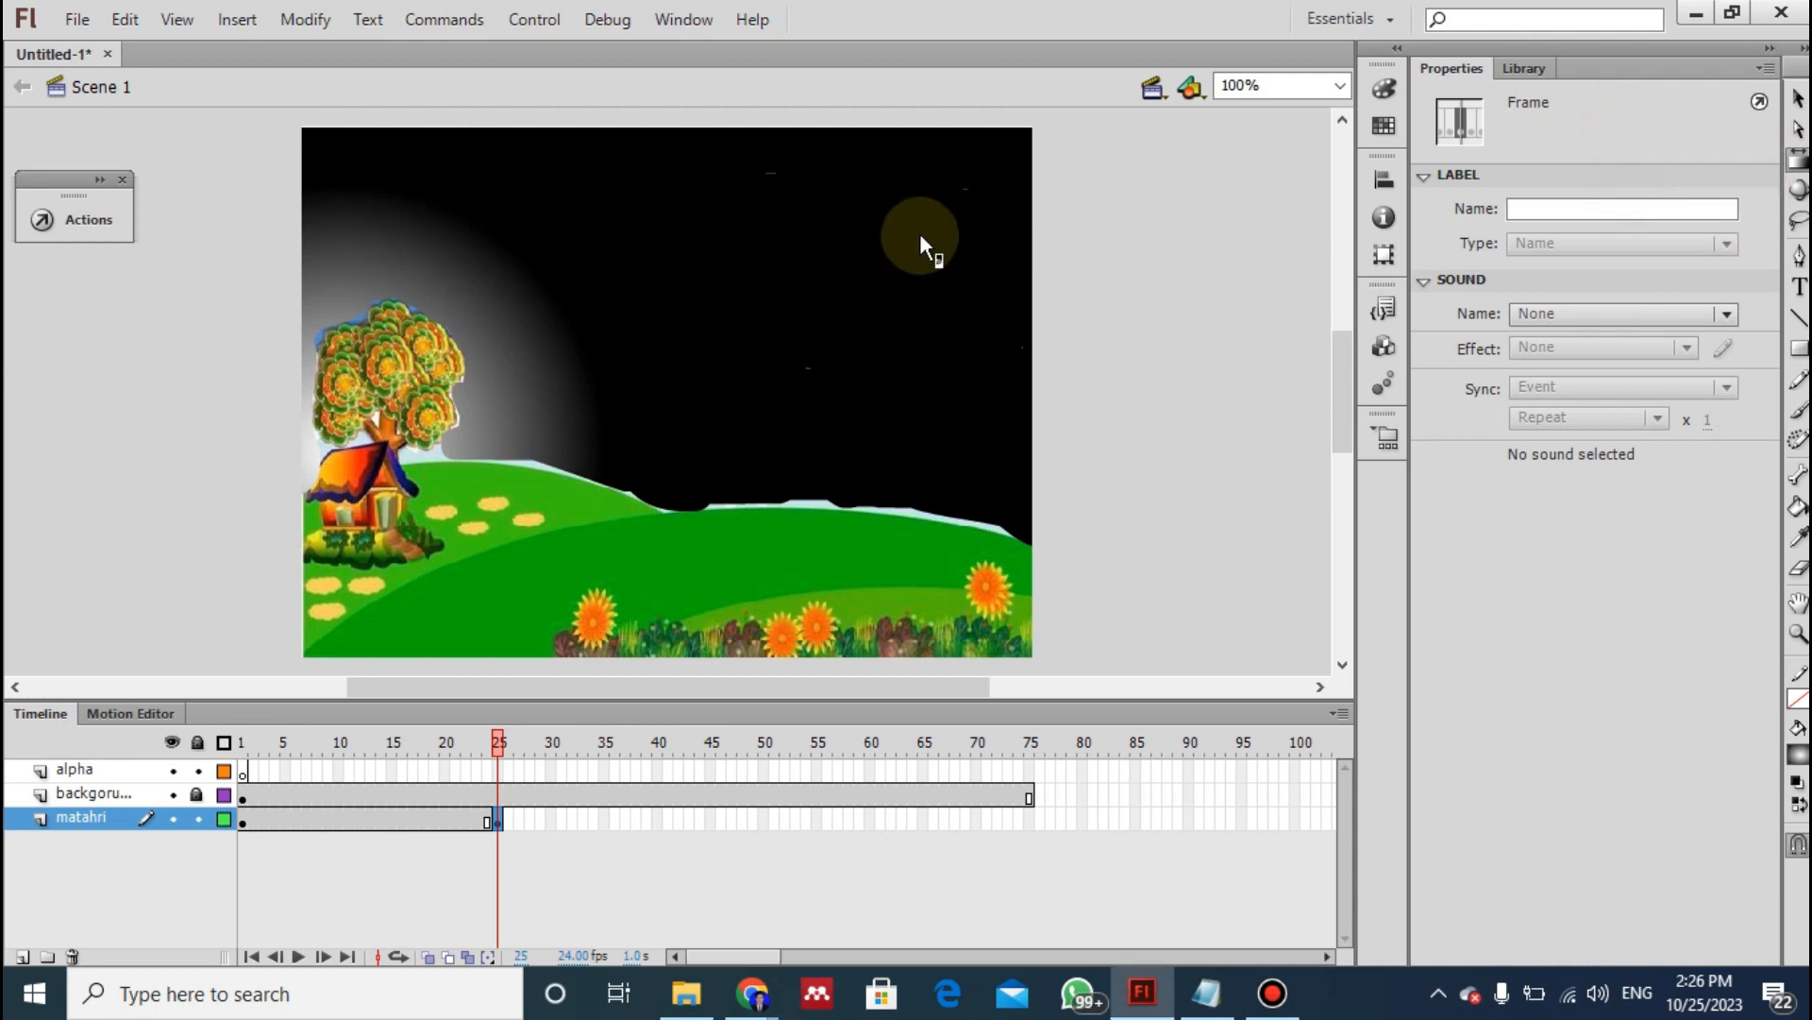
pyautogui.click(489, 391)
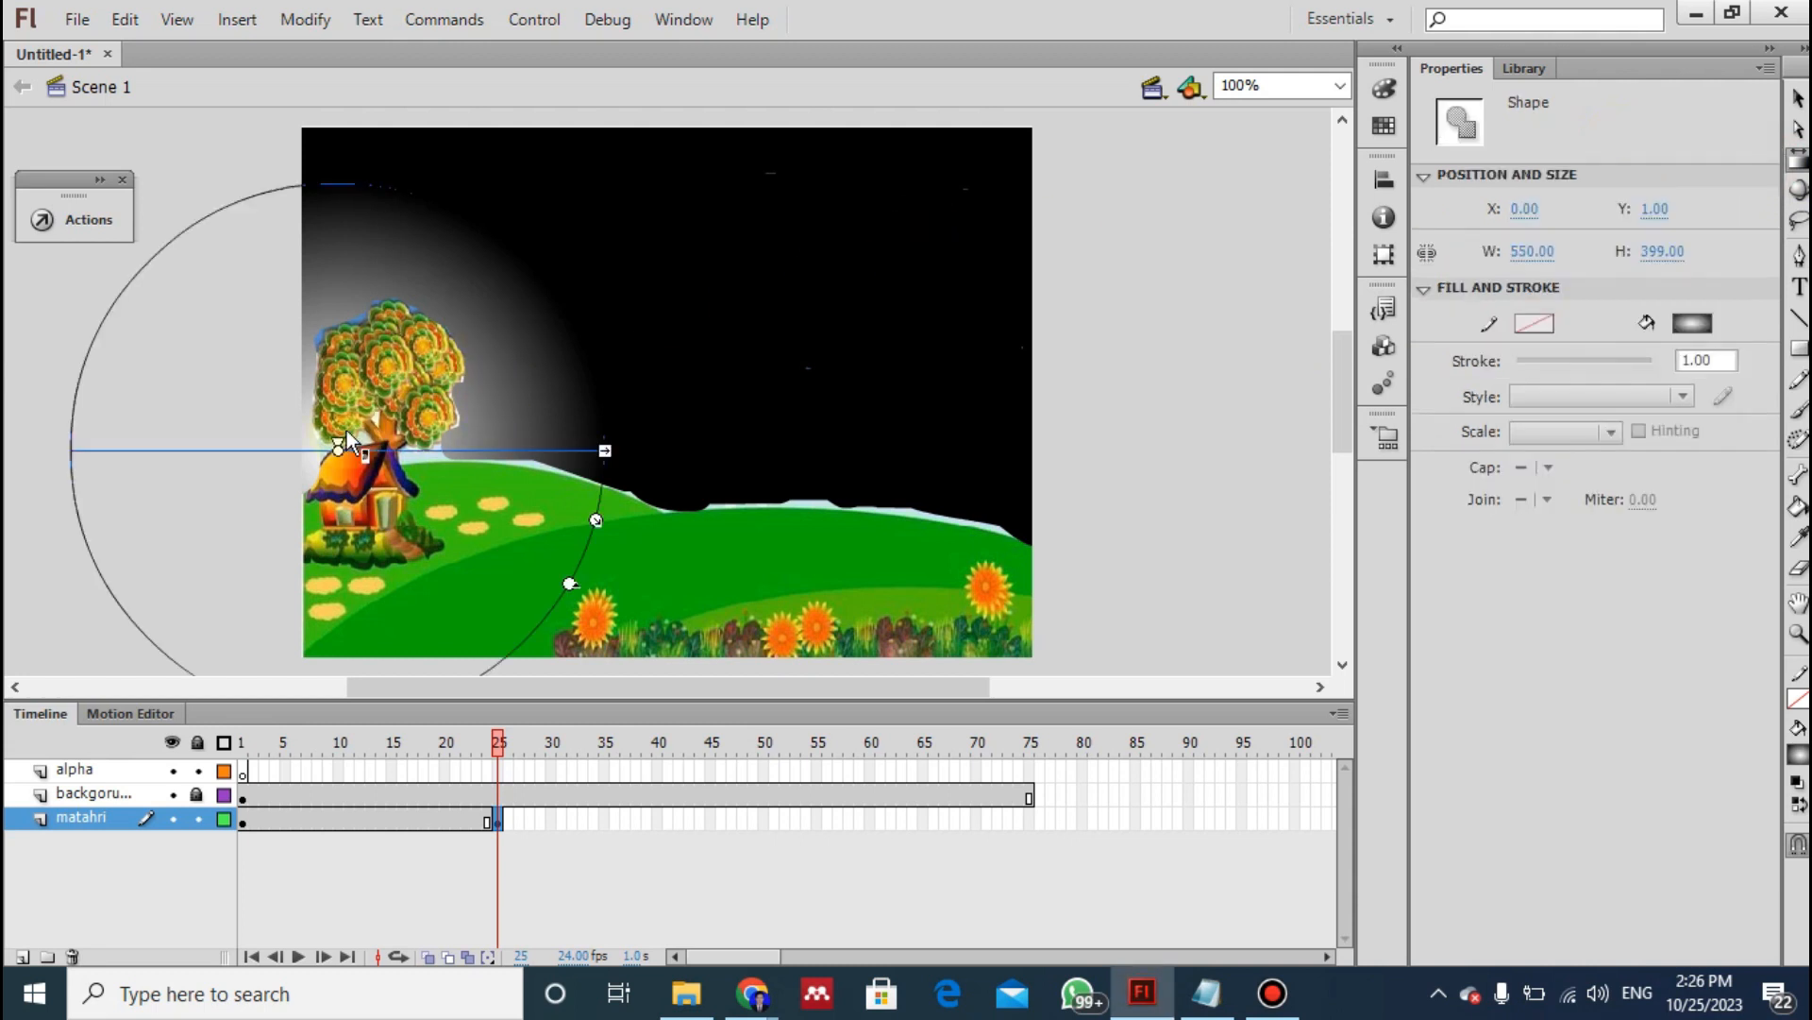
pyautogui.moveTo(337, 450); pyautogui.dragTo(693, 172)
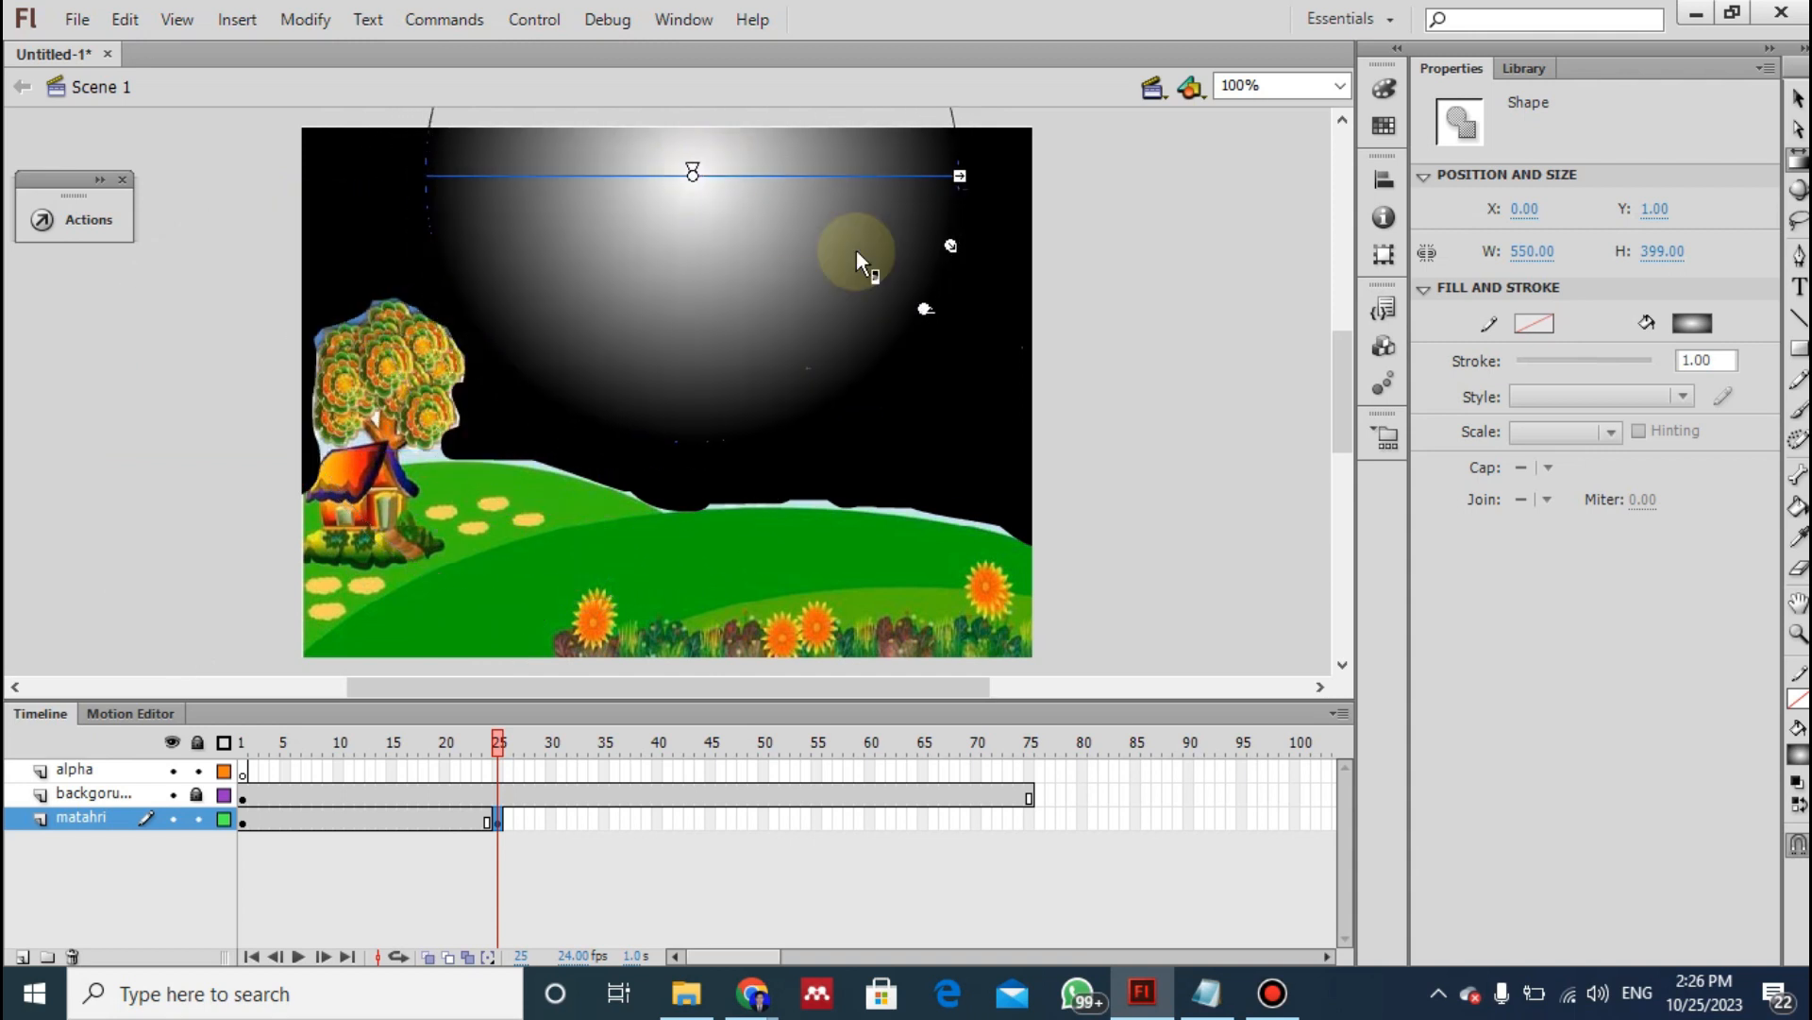
pyautogui.moveTo(952, 245); pyautogui.dragTo(892, 191)
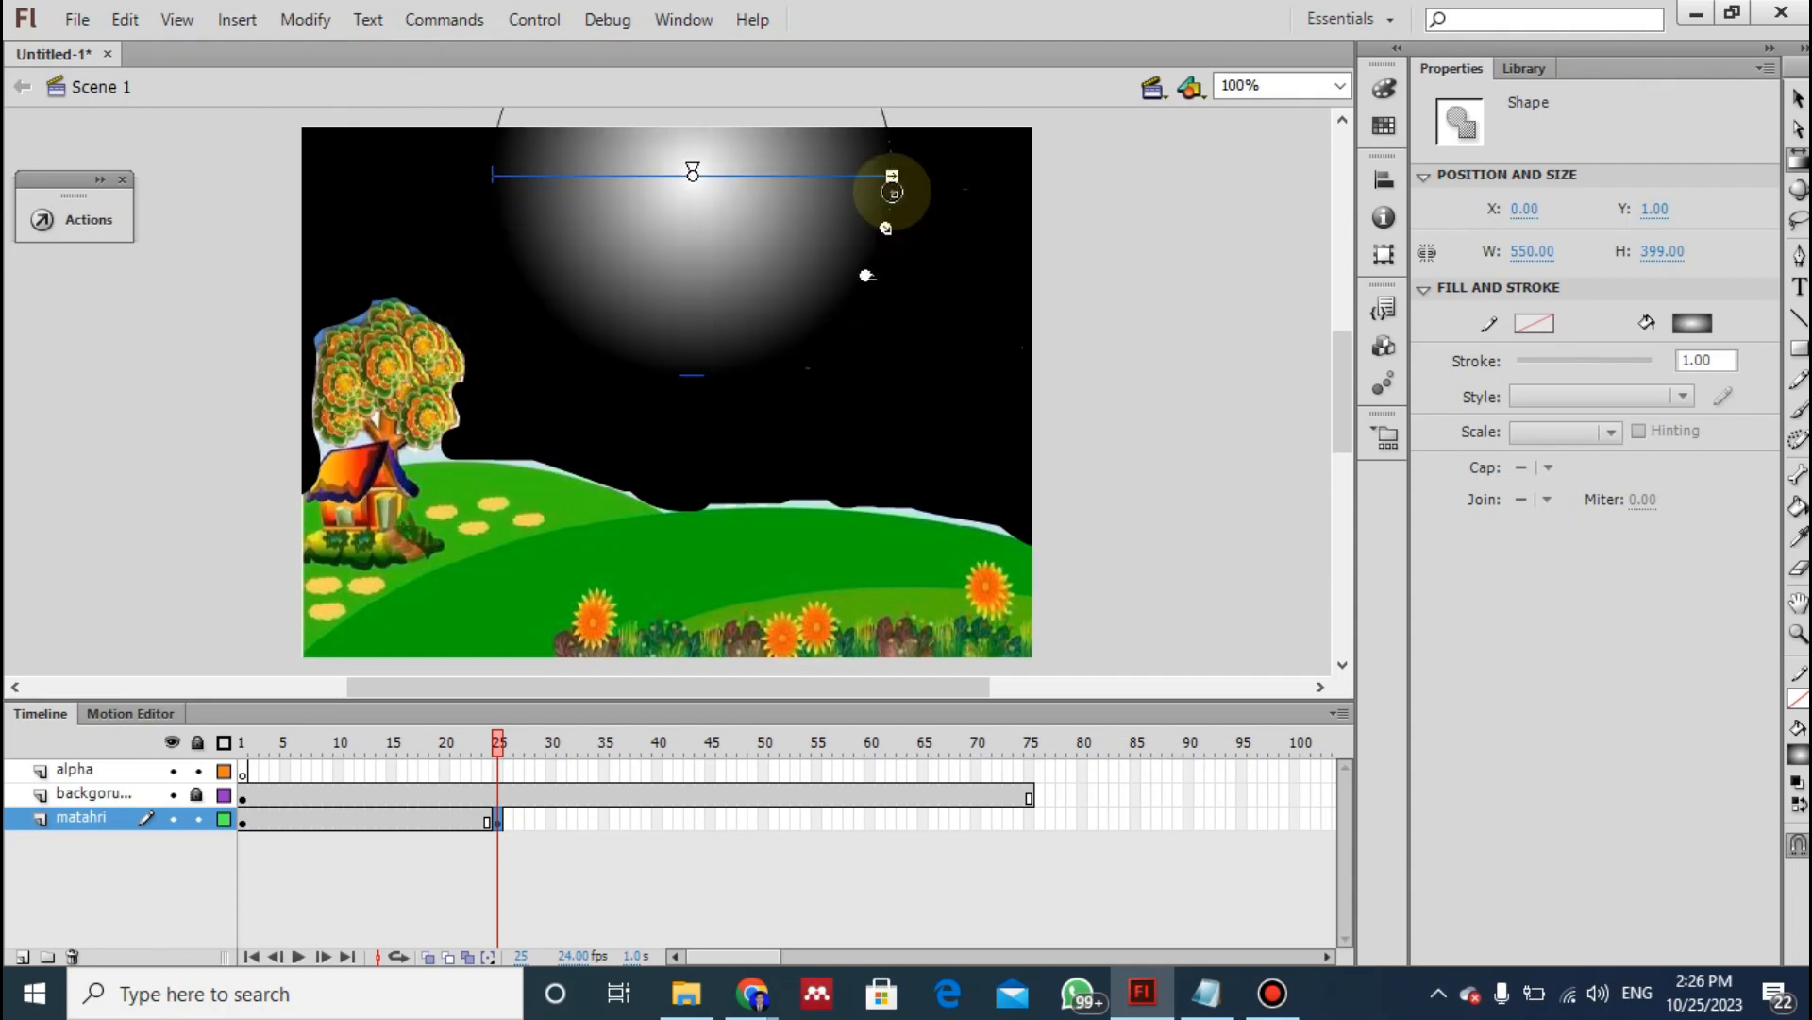
pyautogui.moveTo(692, 175); pyautogui.dragTo(692, 206)
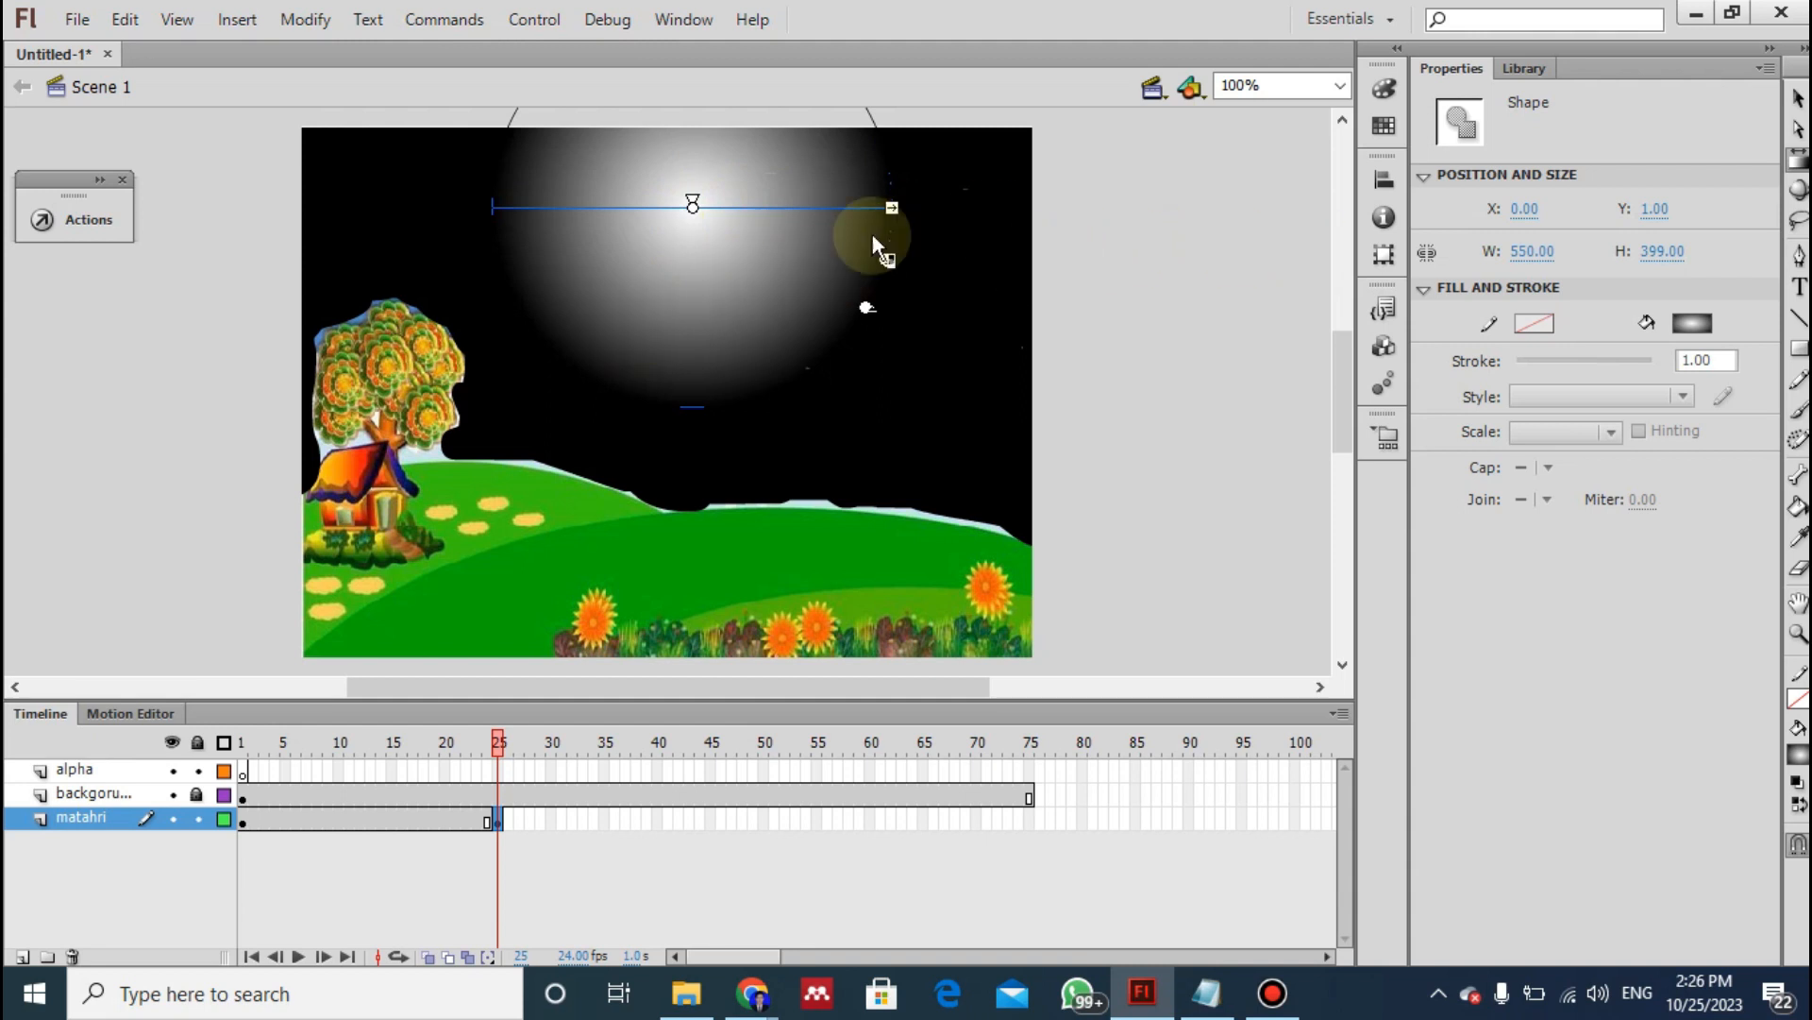
# - Change the outer colour of the frame 25 radial gradient to daytime sky blue 00B6EE
pyautogui.click(1384, 91)
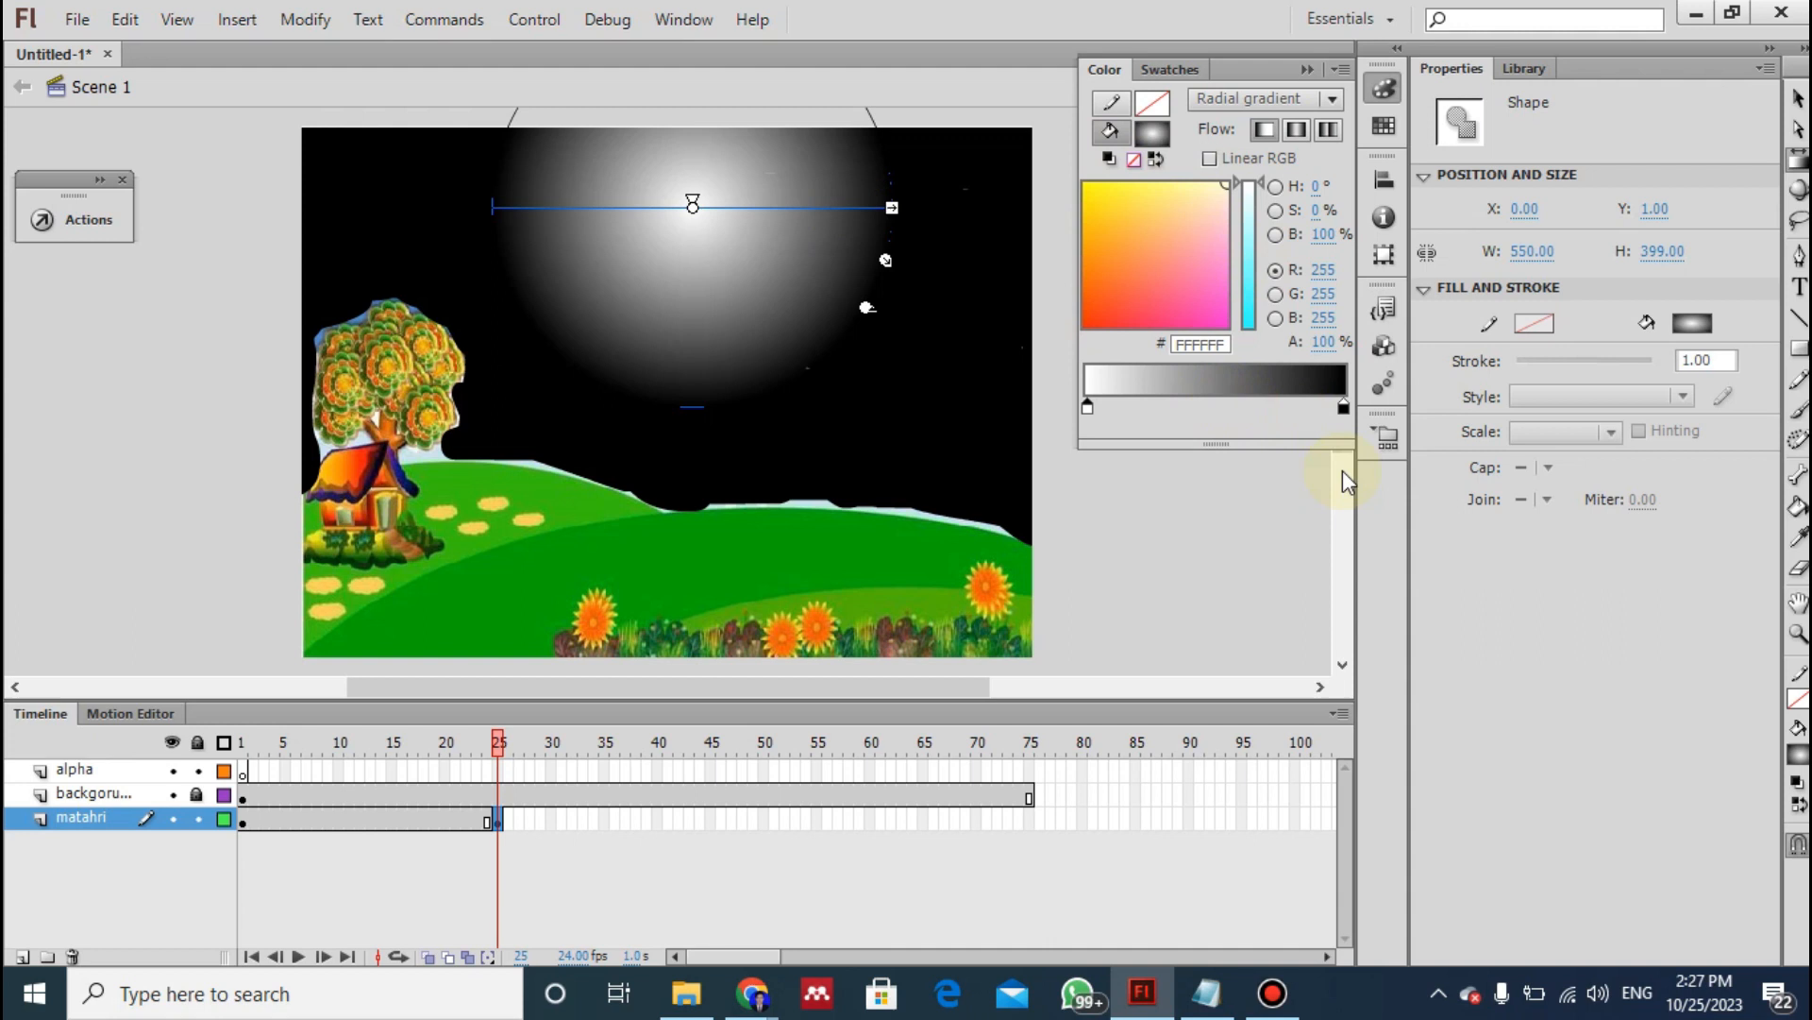
pyautogui.click(1343, 408)
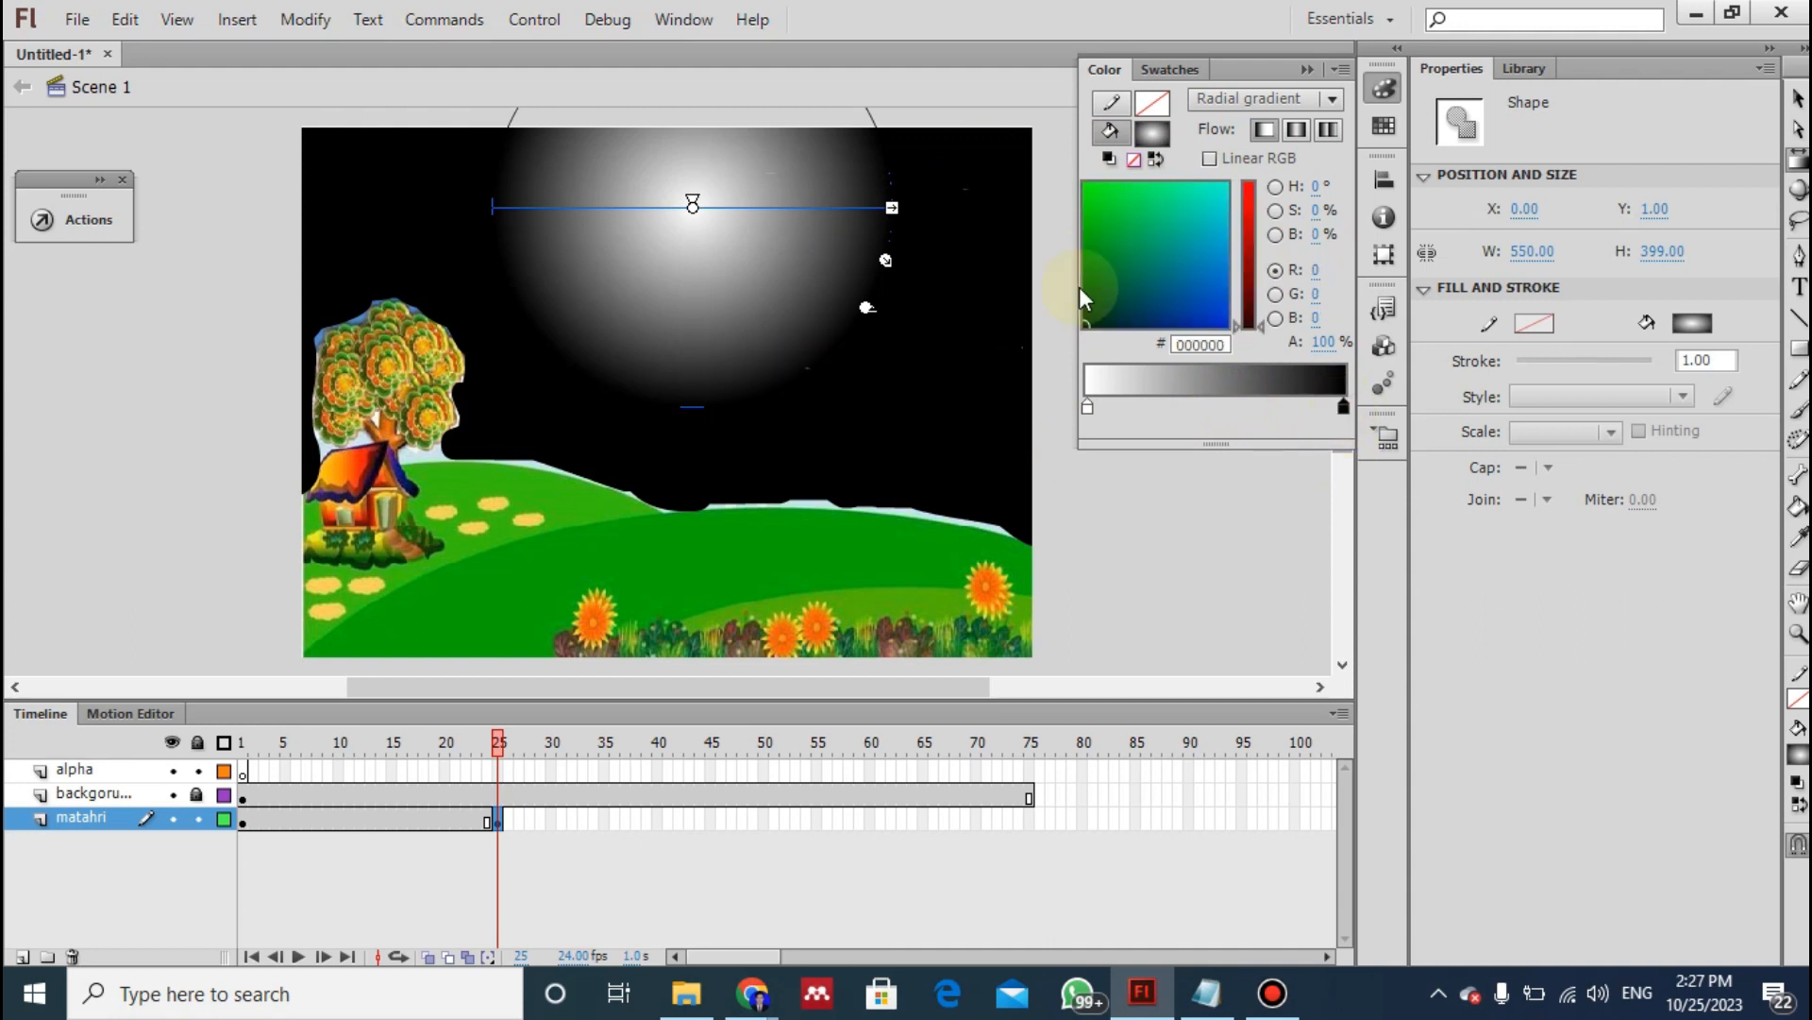
pyautogui.click(1186, 306)
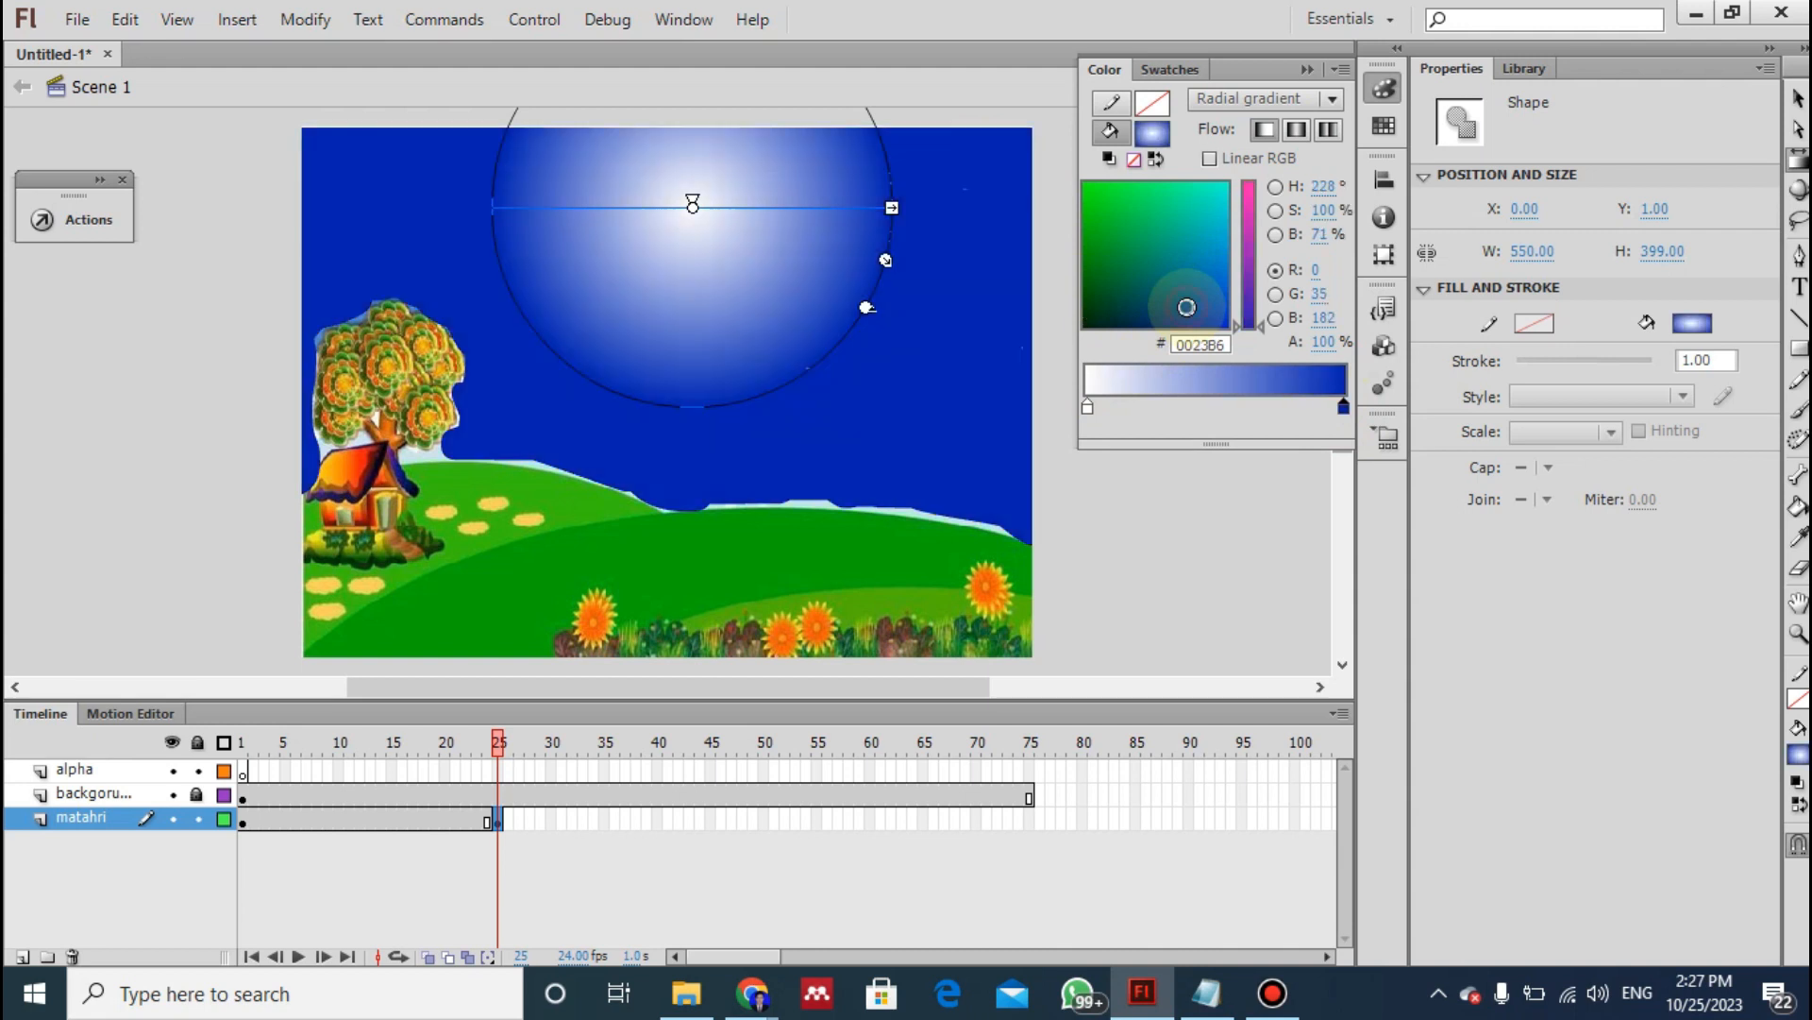
pyautogui.click(1218, 228)
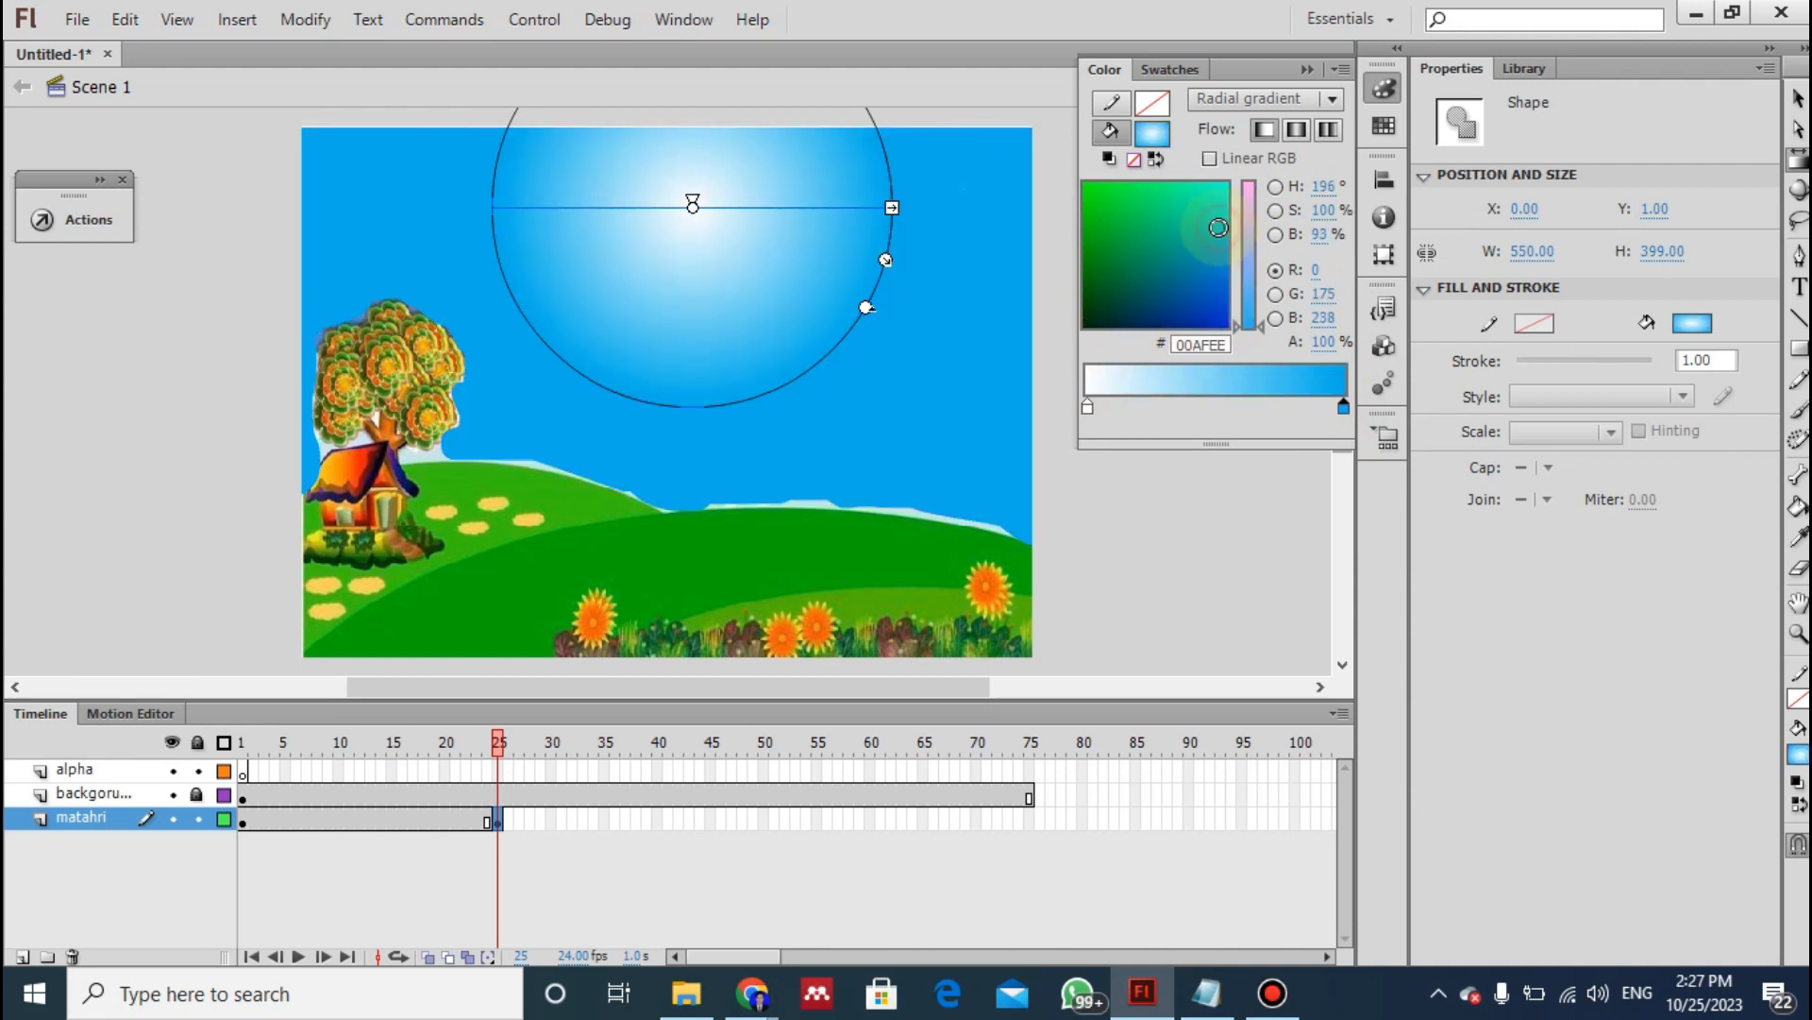
pyautogui.moveTo(1219, 256); pyautogui.dragTo(1218, 224)
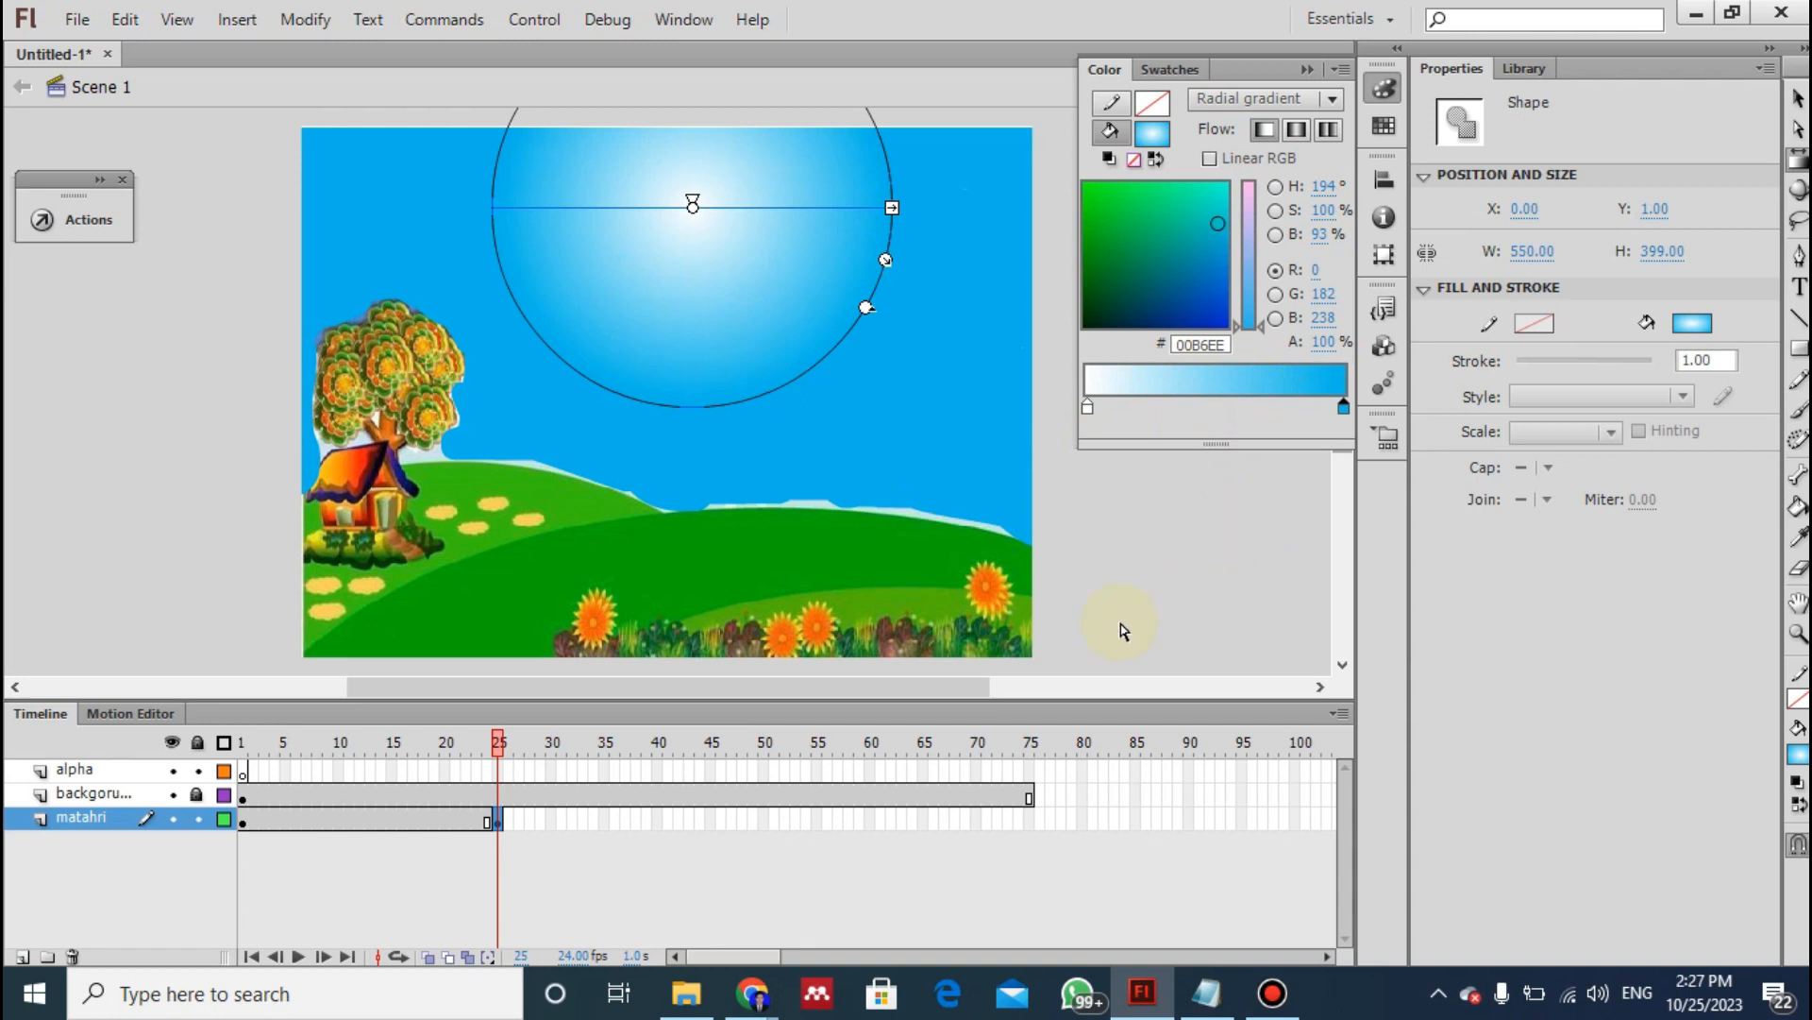
# - Following instruction 12 of the notes, create a shape tween between frames 1 and 25 of the matahri layer
pyautogui.hotkey('alt', 'Tab')
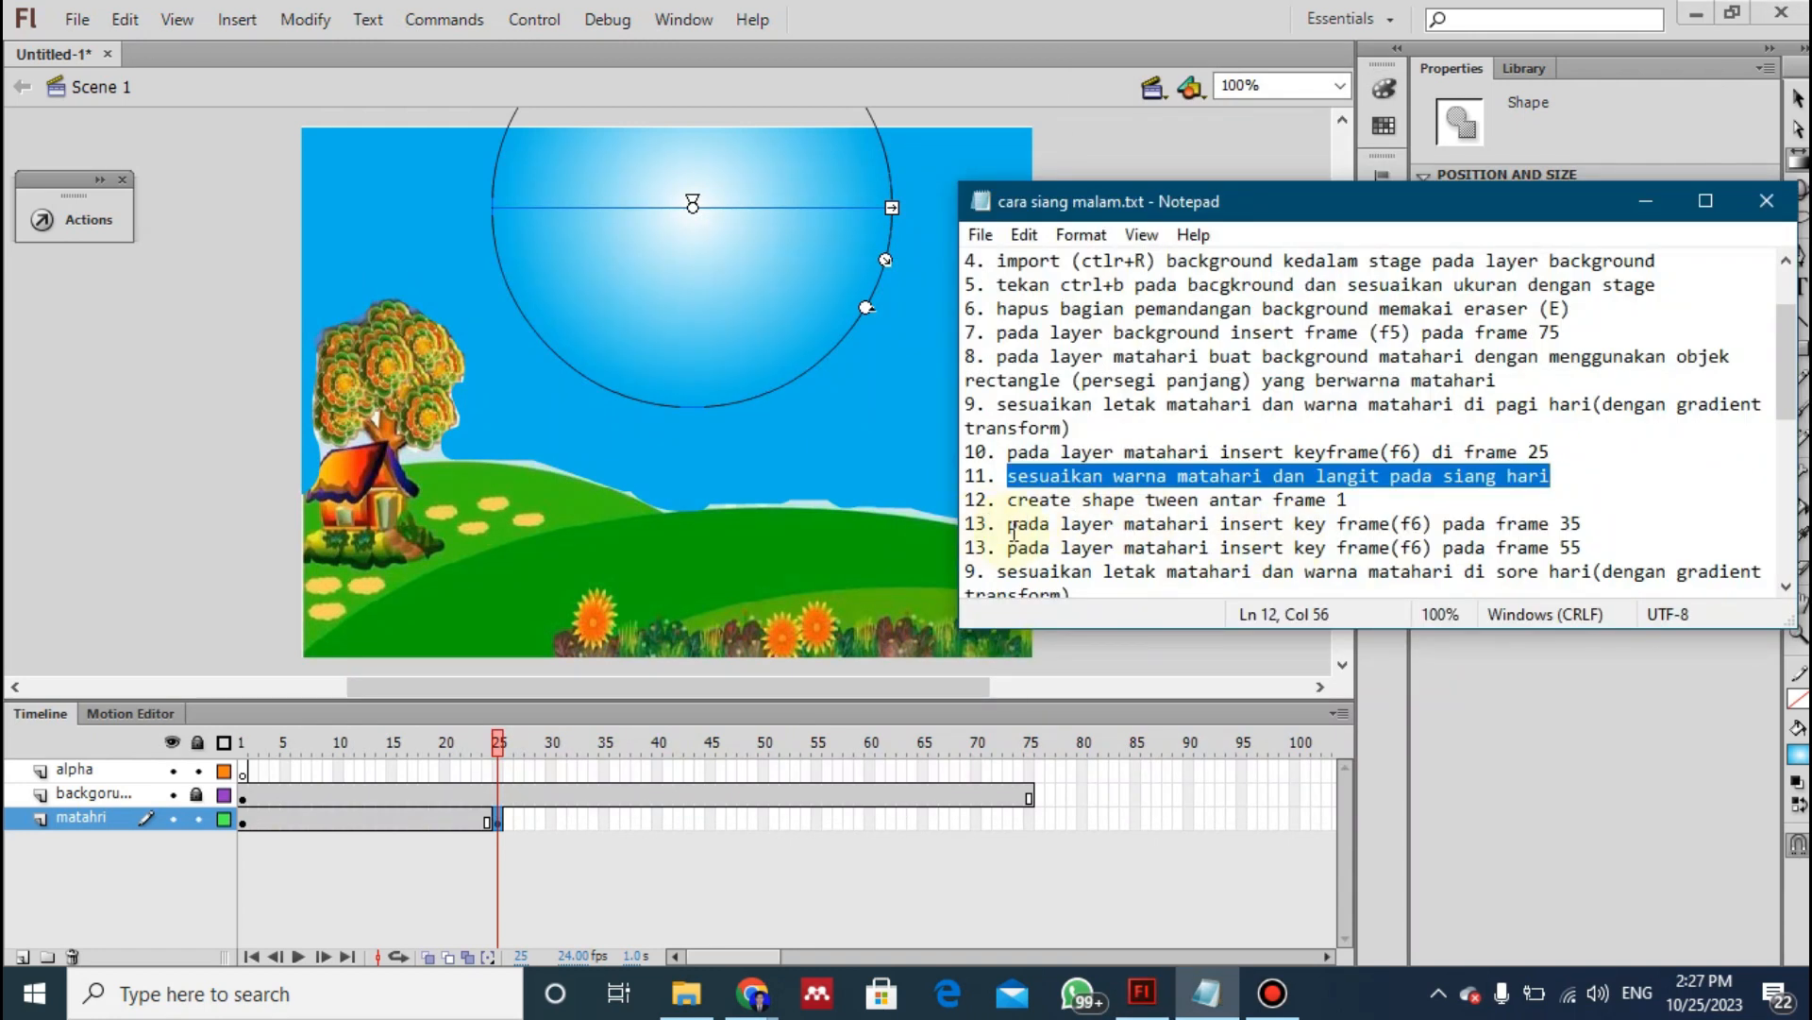
pyautogui.click(1071, 500)
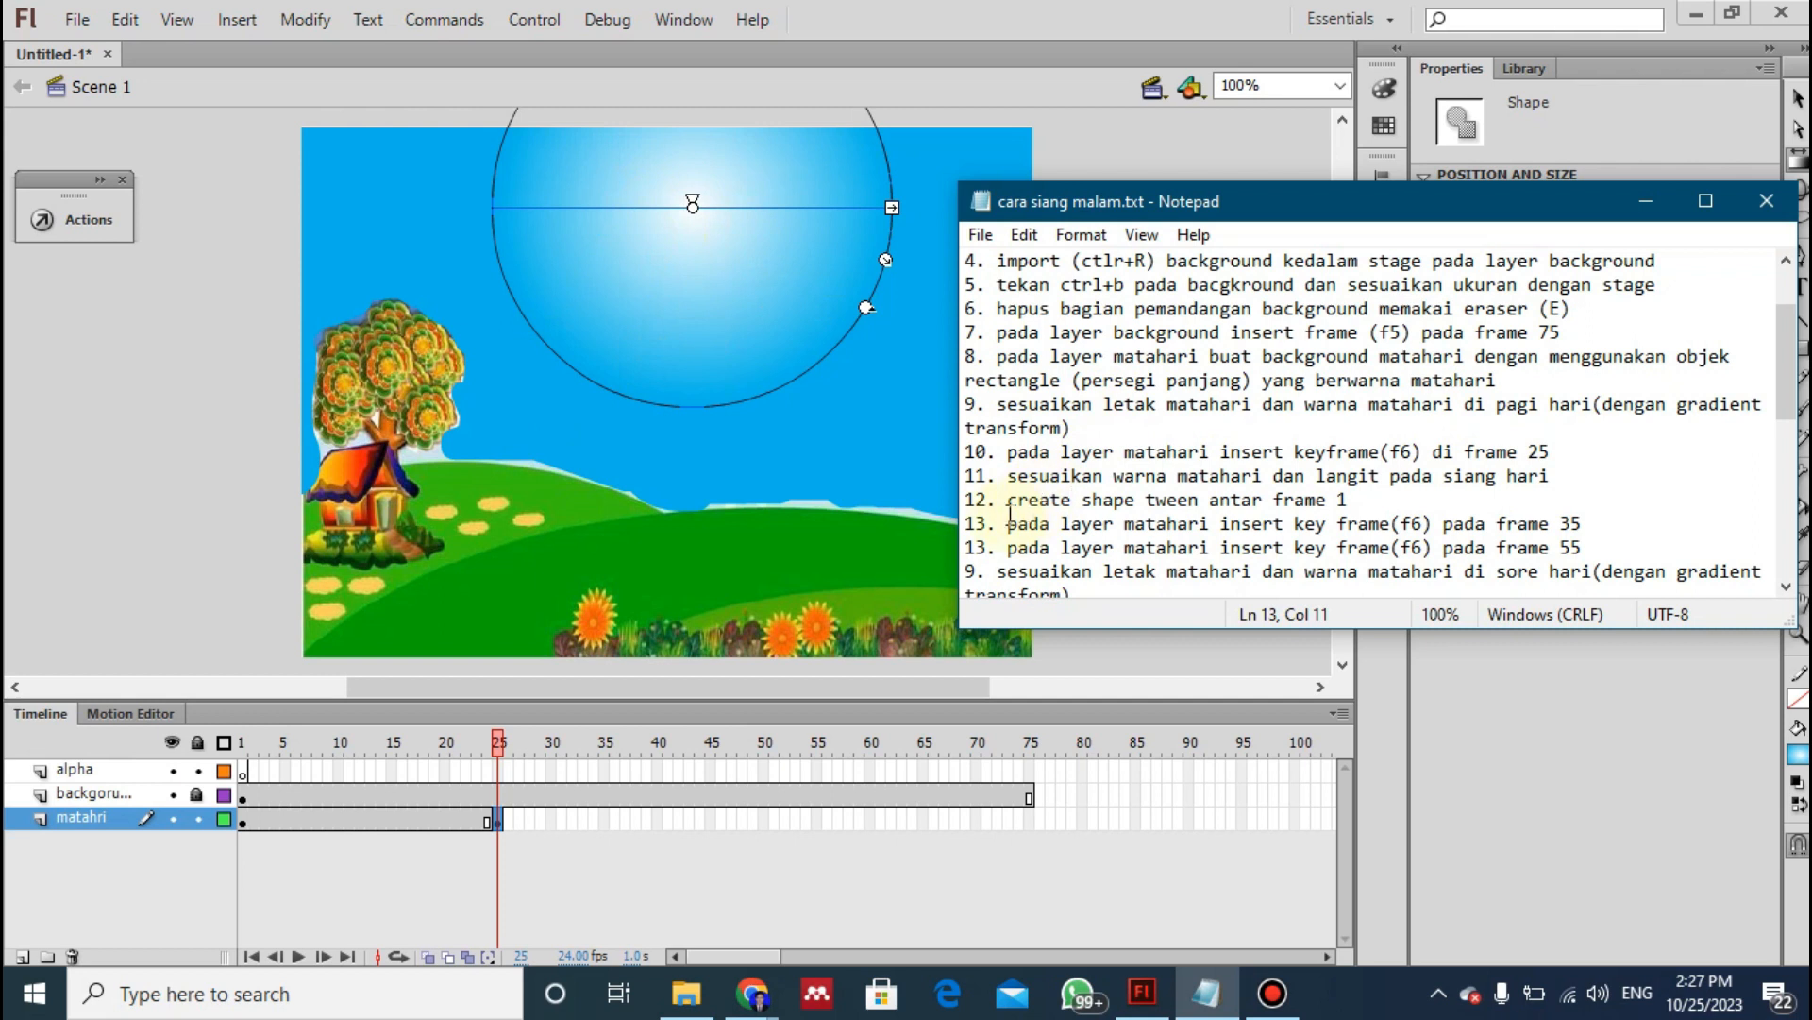
pyautogui.moveTo(1003, 511); pyautogui.dragTo(1350, 499)
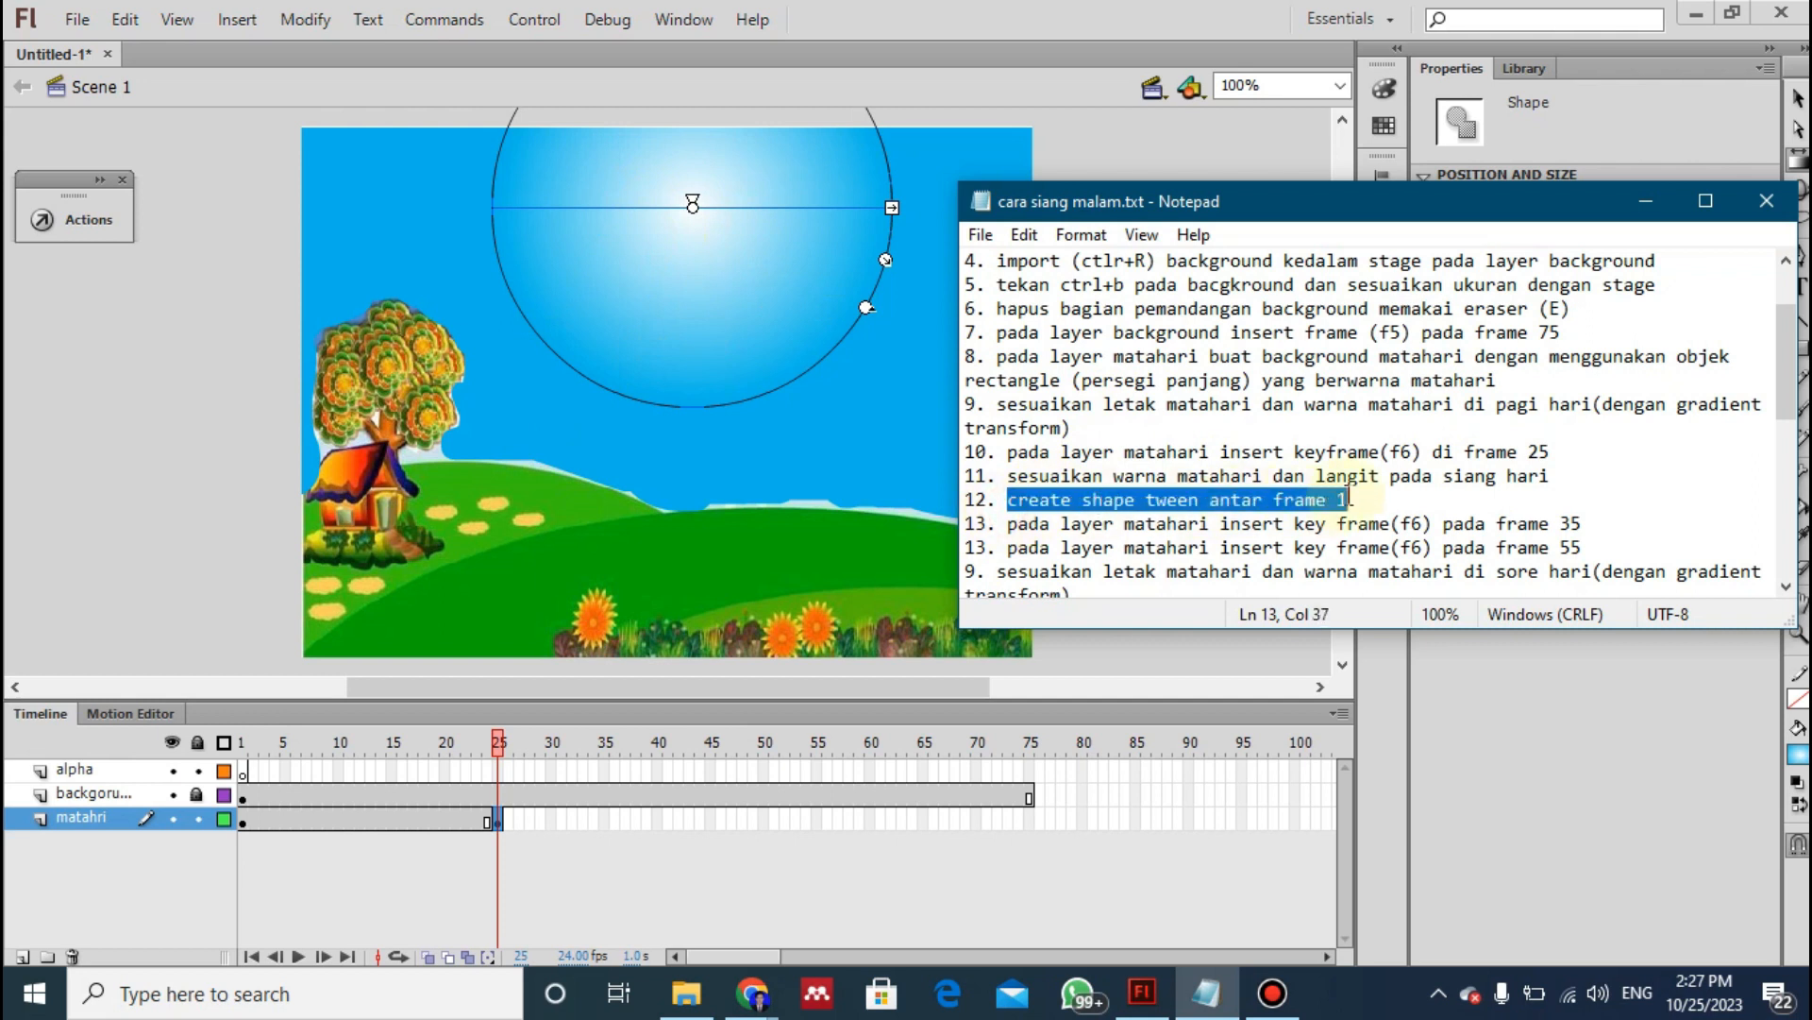
pyautogui.click(349, 821)
pyautogui.click(377, 819)
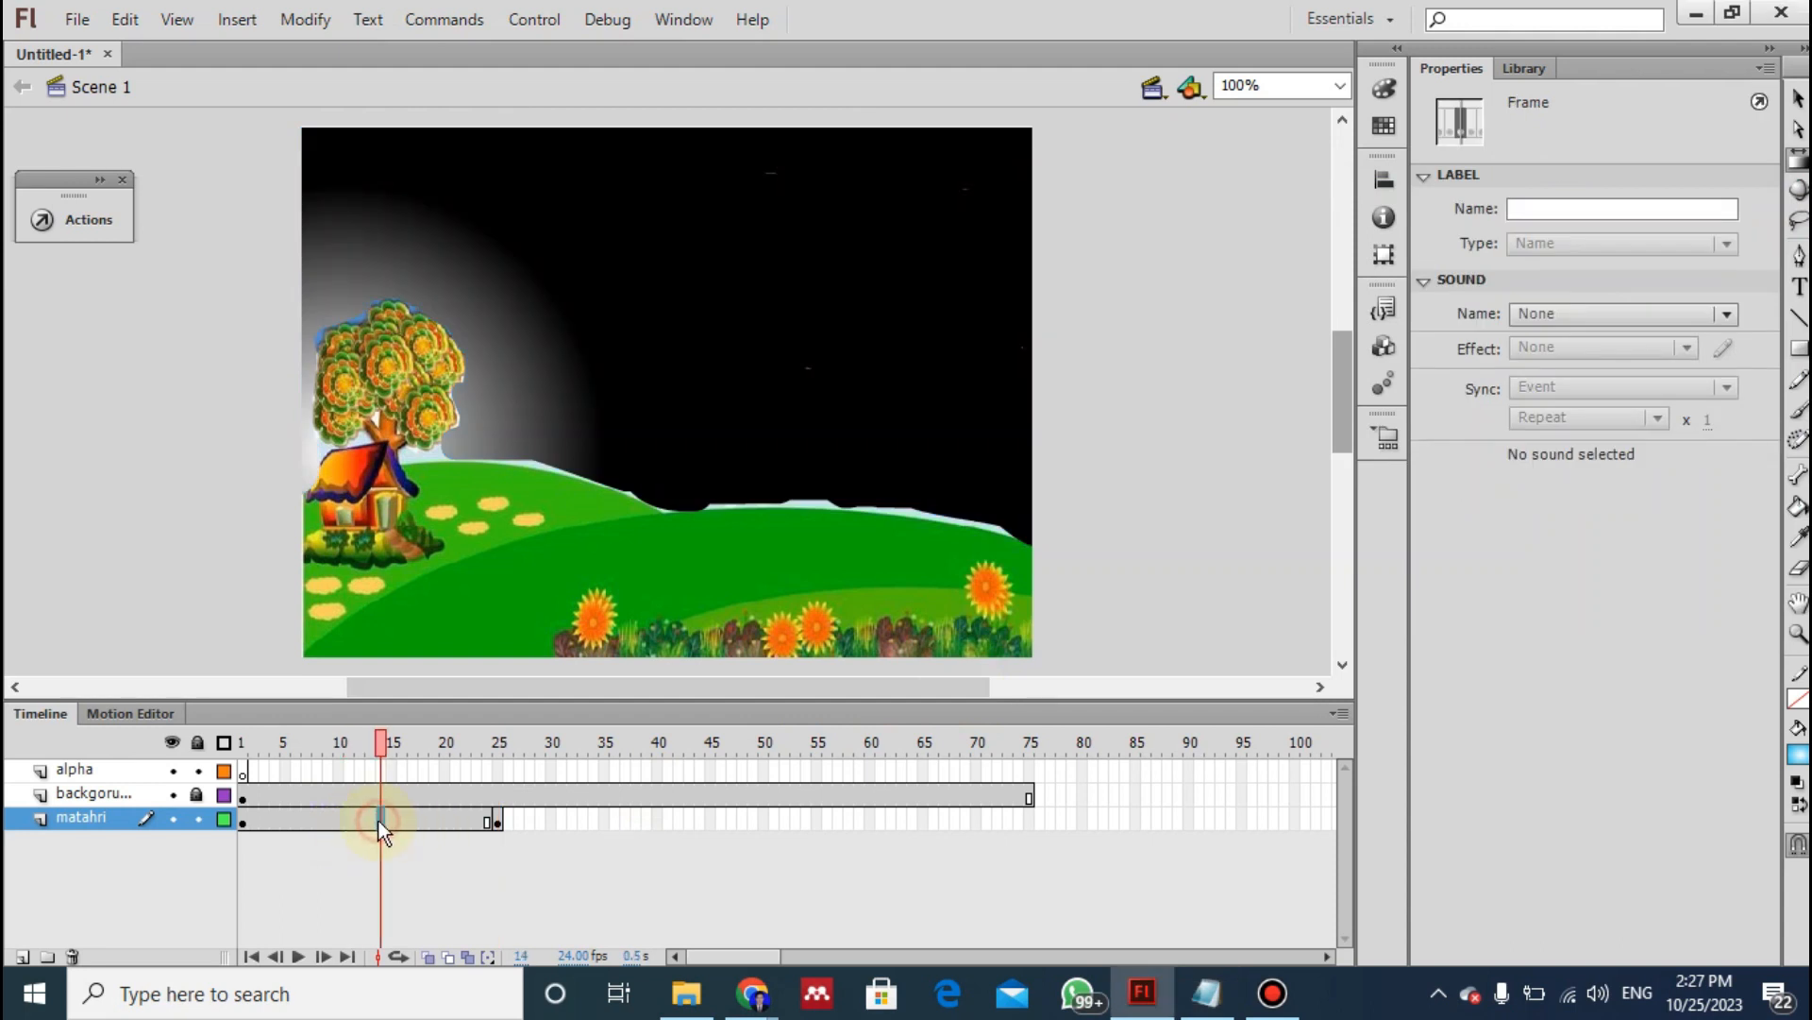
pyautogui.rightClick(377, 820)
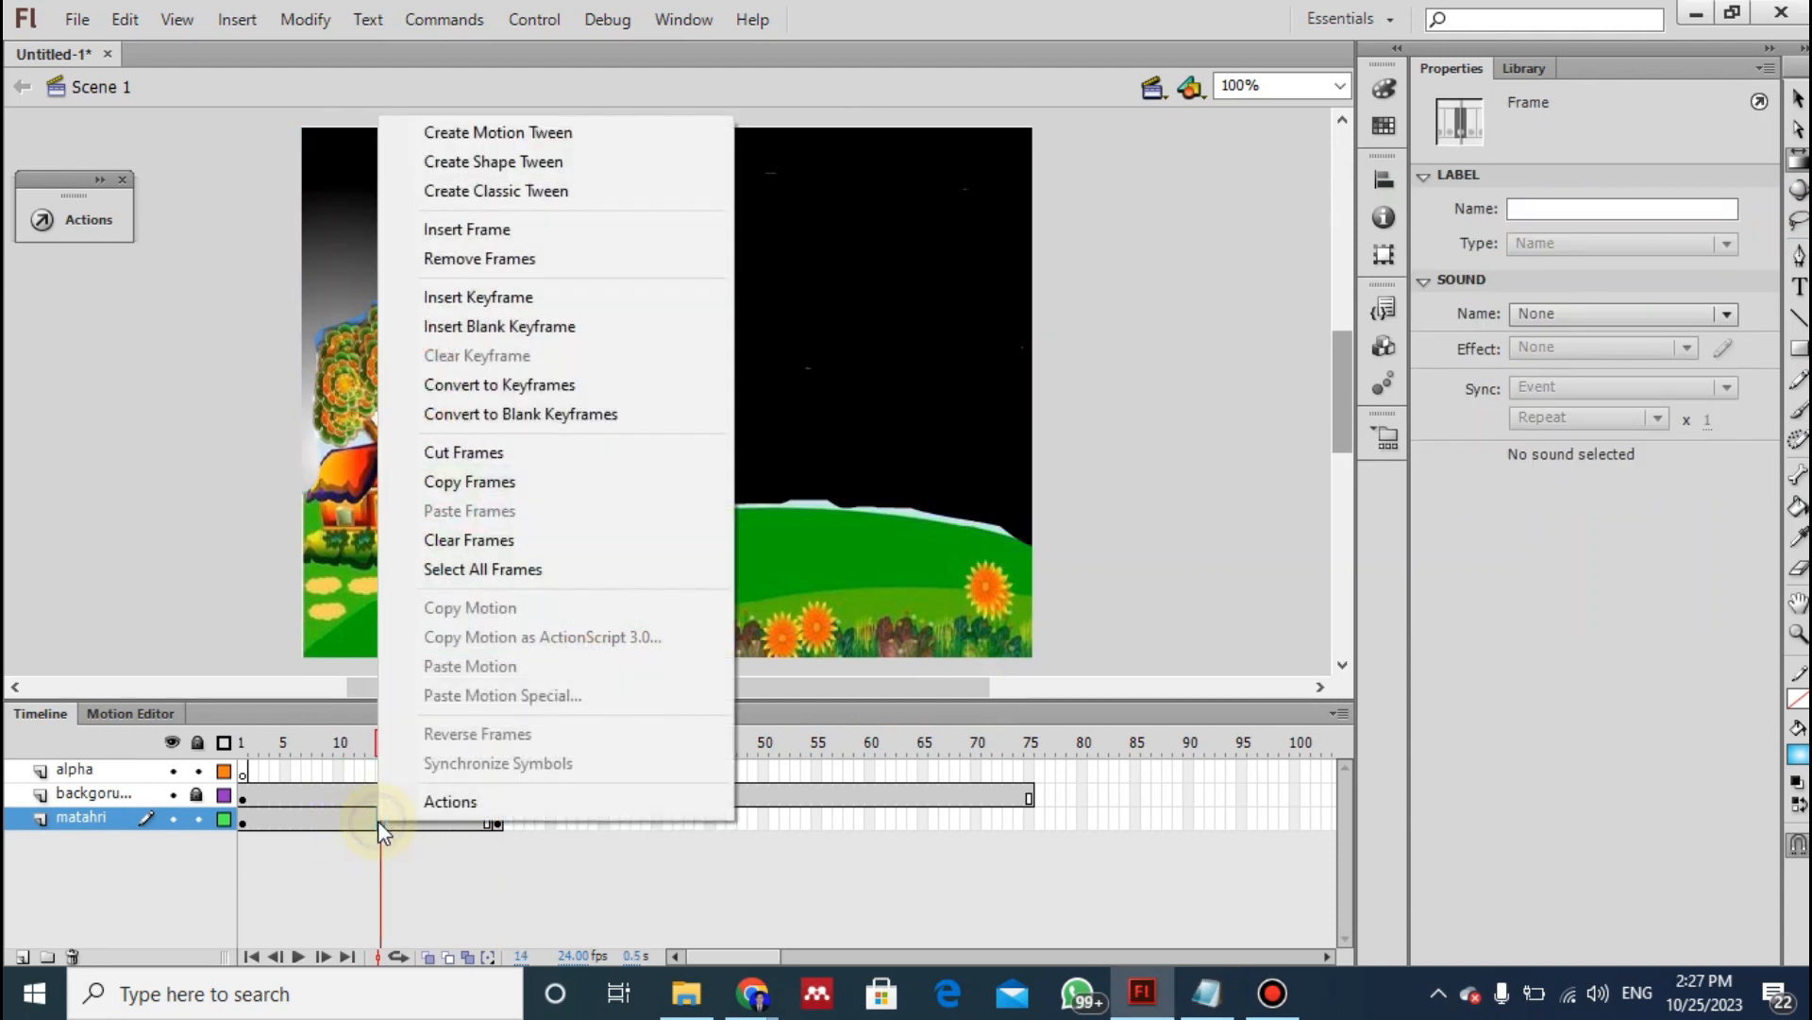
pyautogui.click(517, 168)
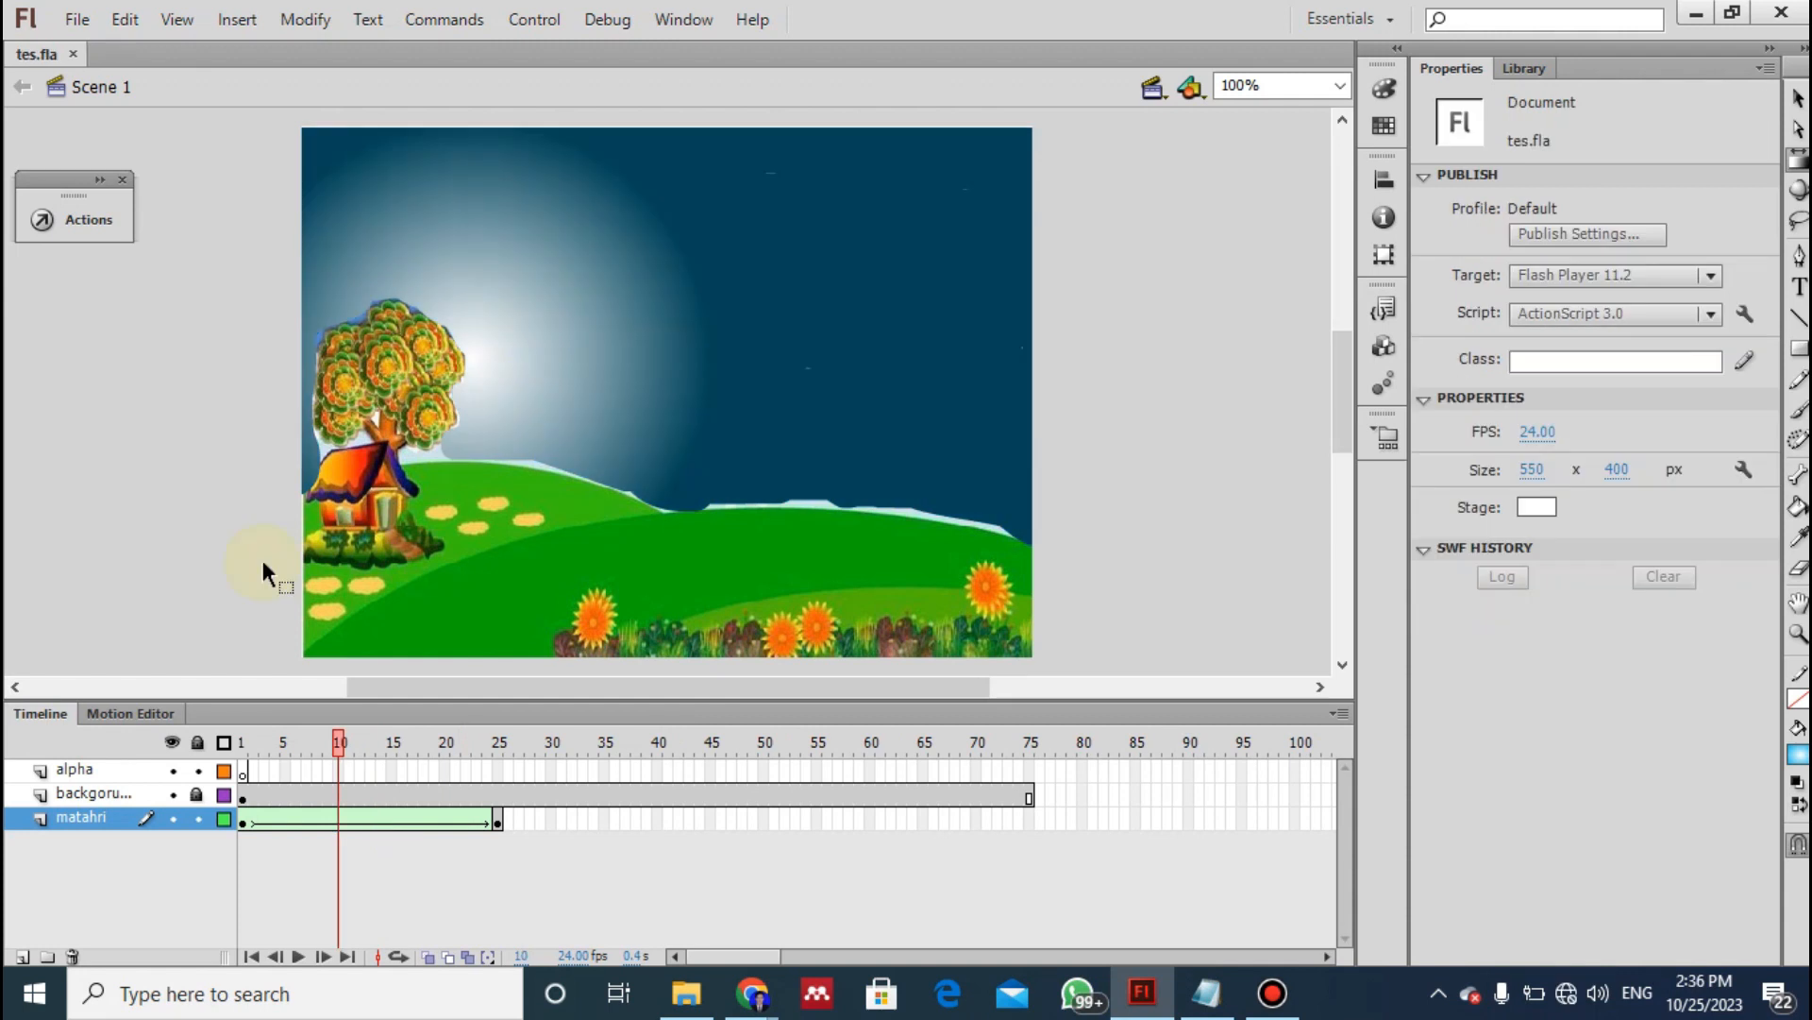
# - Preview the sunrise tween up to about frame 21 and consult instruction 13 of the notes on inserting a keyframe at frame 35
pyautogui.moveTo(346, 746); pyautogui.dragTo(460, 760)
pyautogui.hotkey('alt', 'Tab')
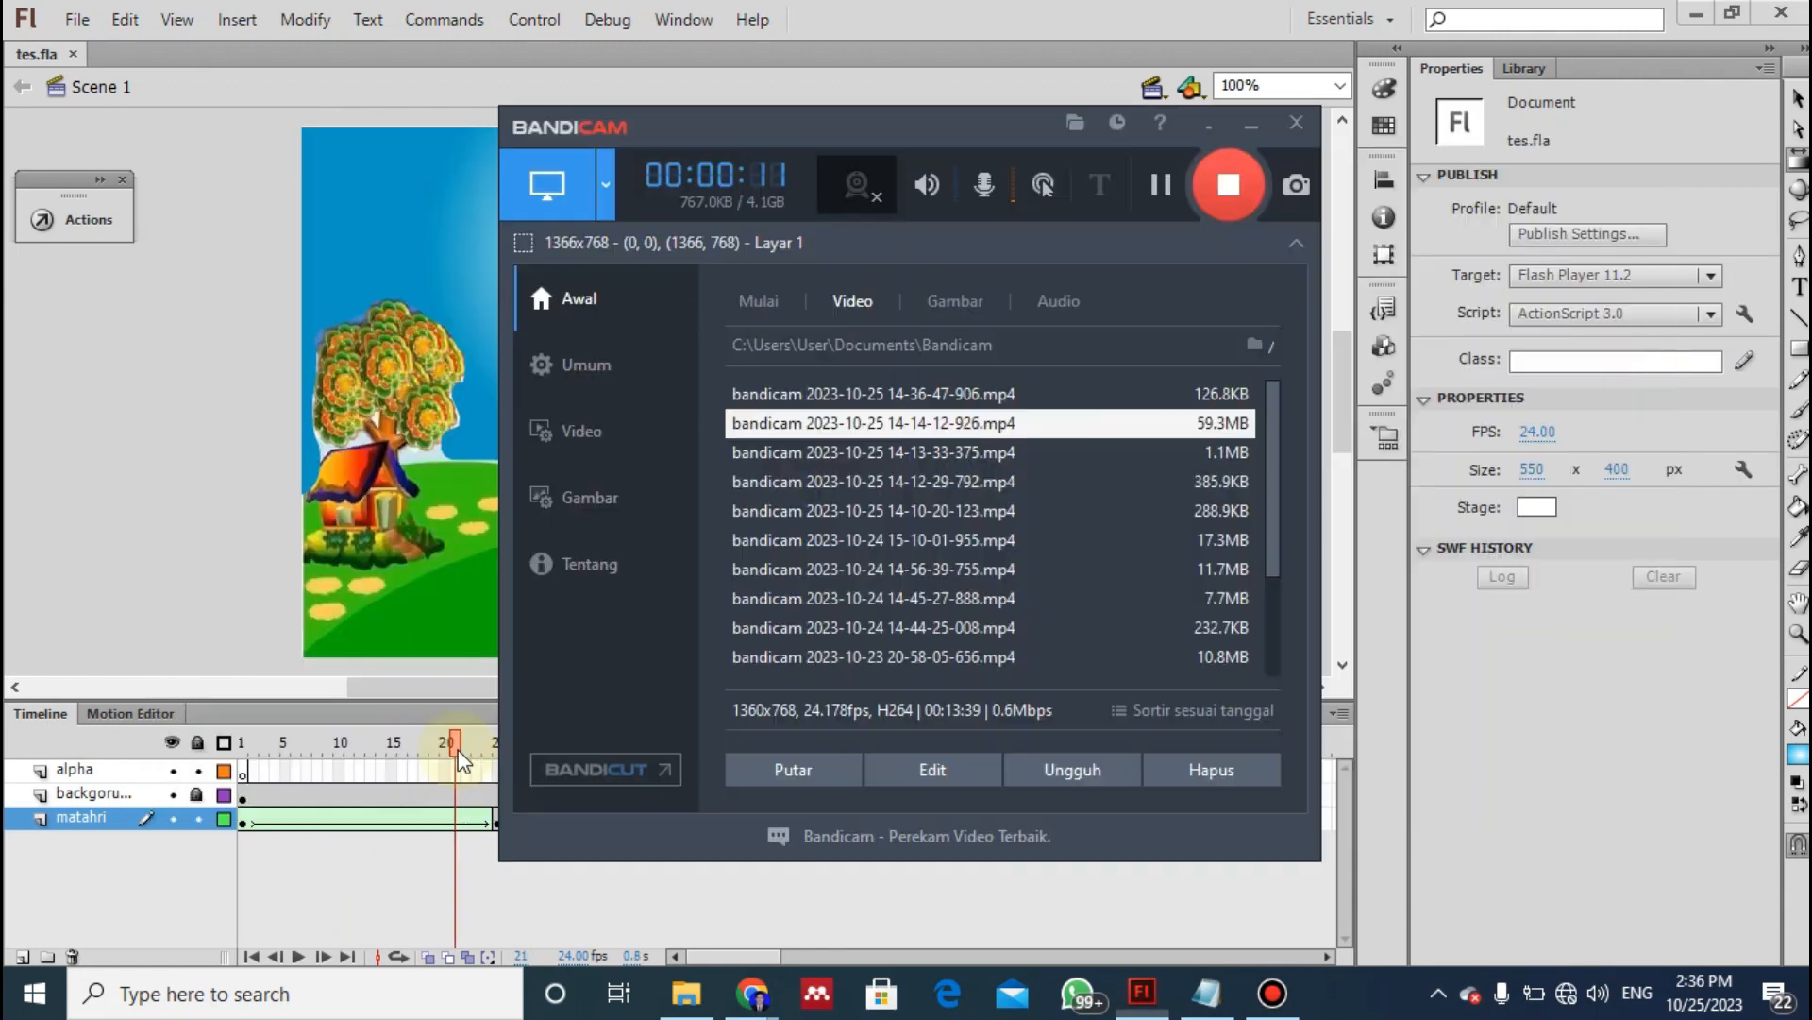
pyautogui.hotkey('alt', 'Tab')
pyautogui.hotkey('alt', 'Tab')
pyautogui.hotkey('alt', 'Tab')
pyautogui.hotkey('alt', 'Tab')
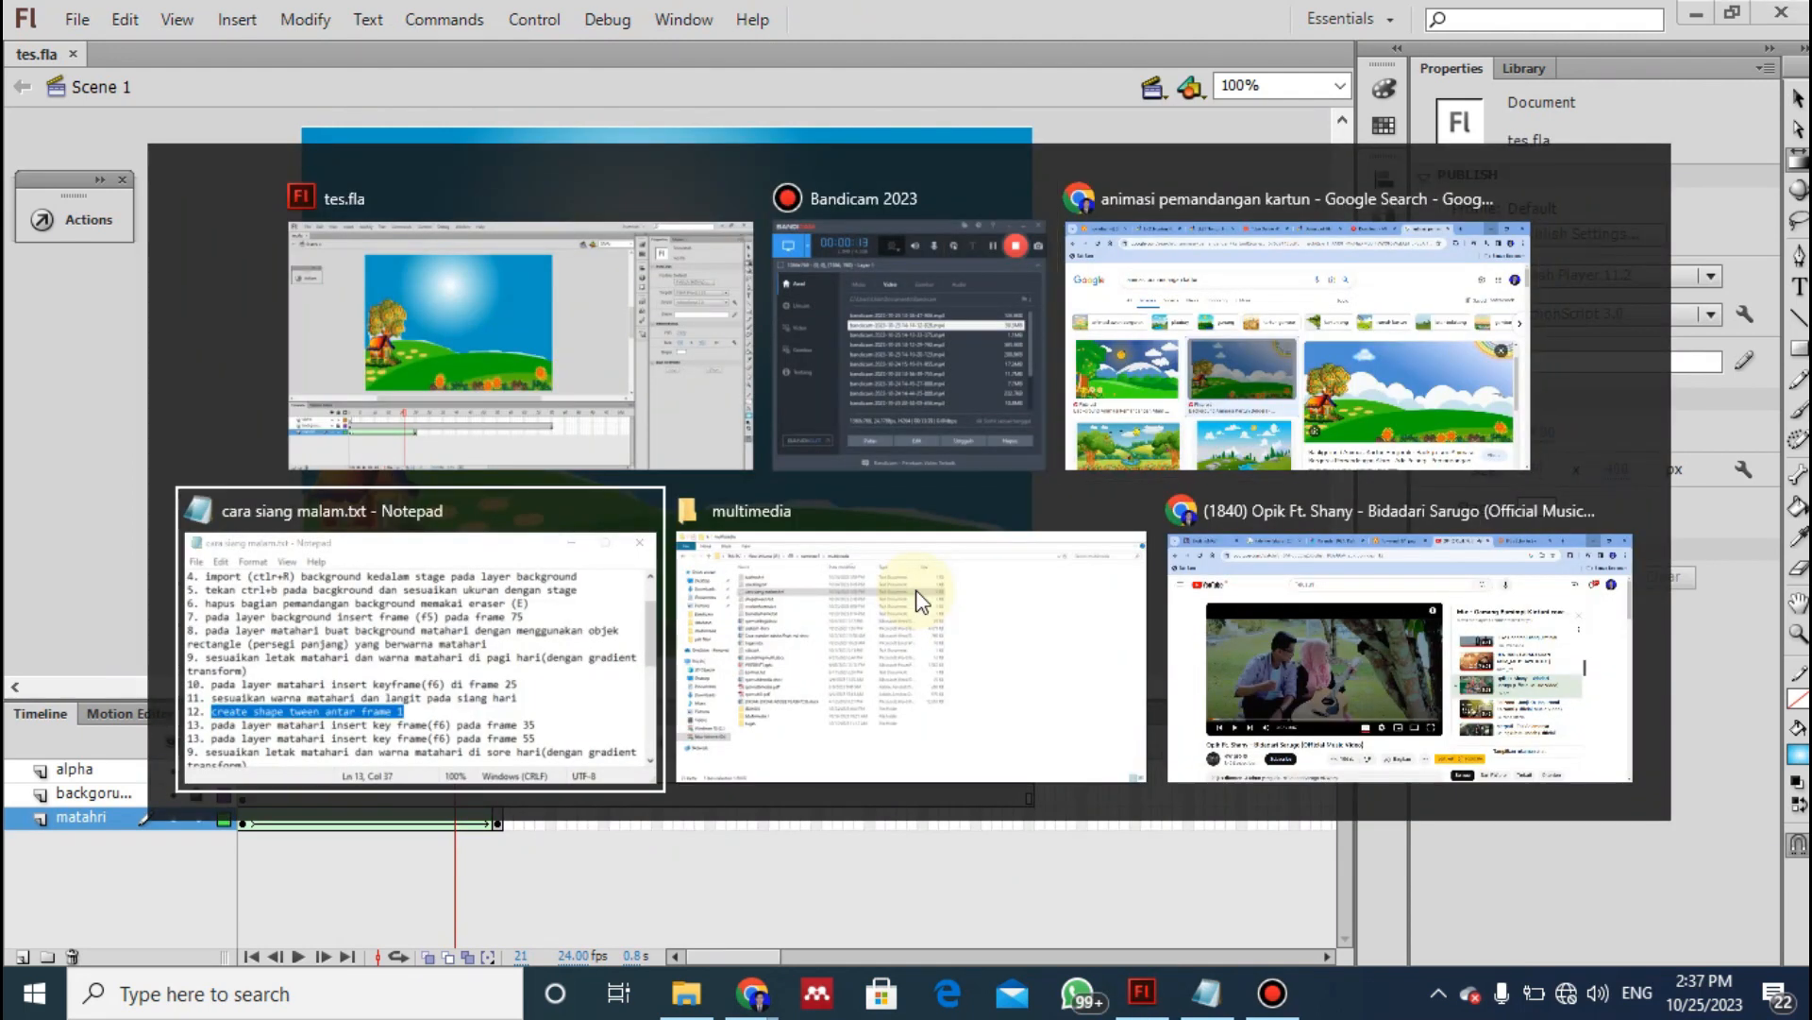
pyautogui.moveTo(1008, 527); pyautogui.dragTo(1584, 525)
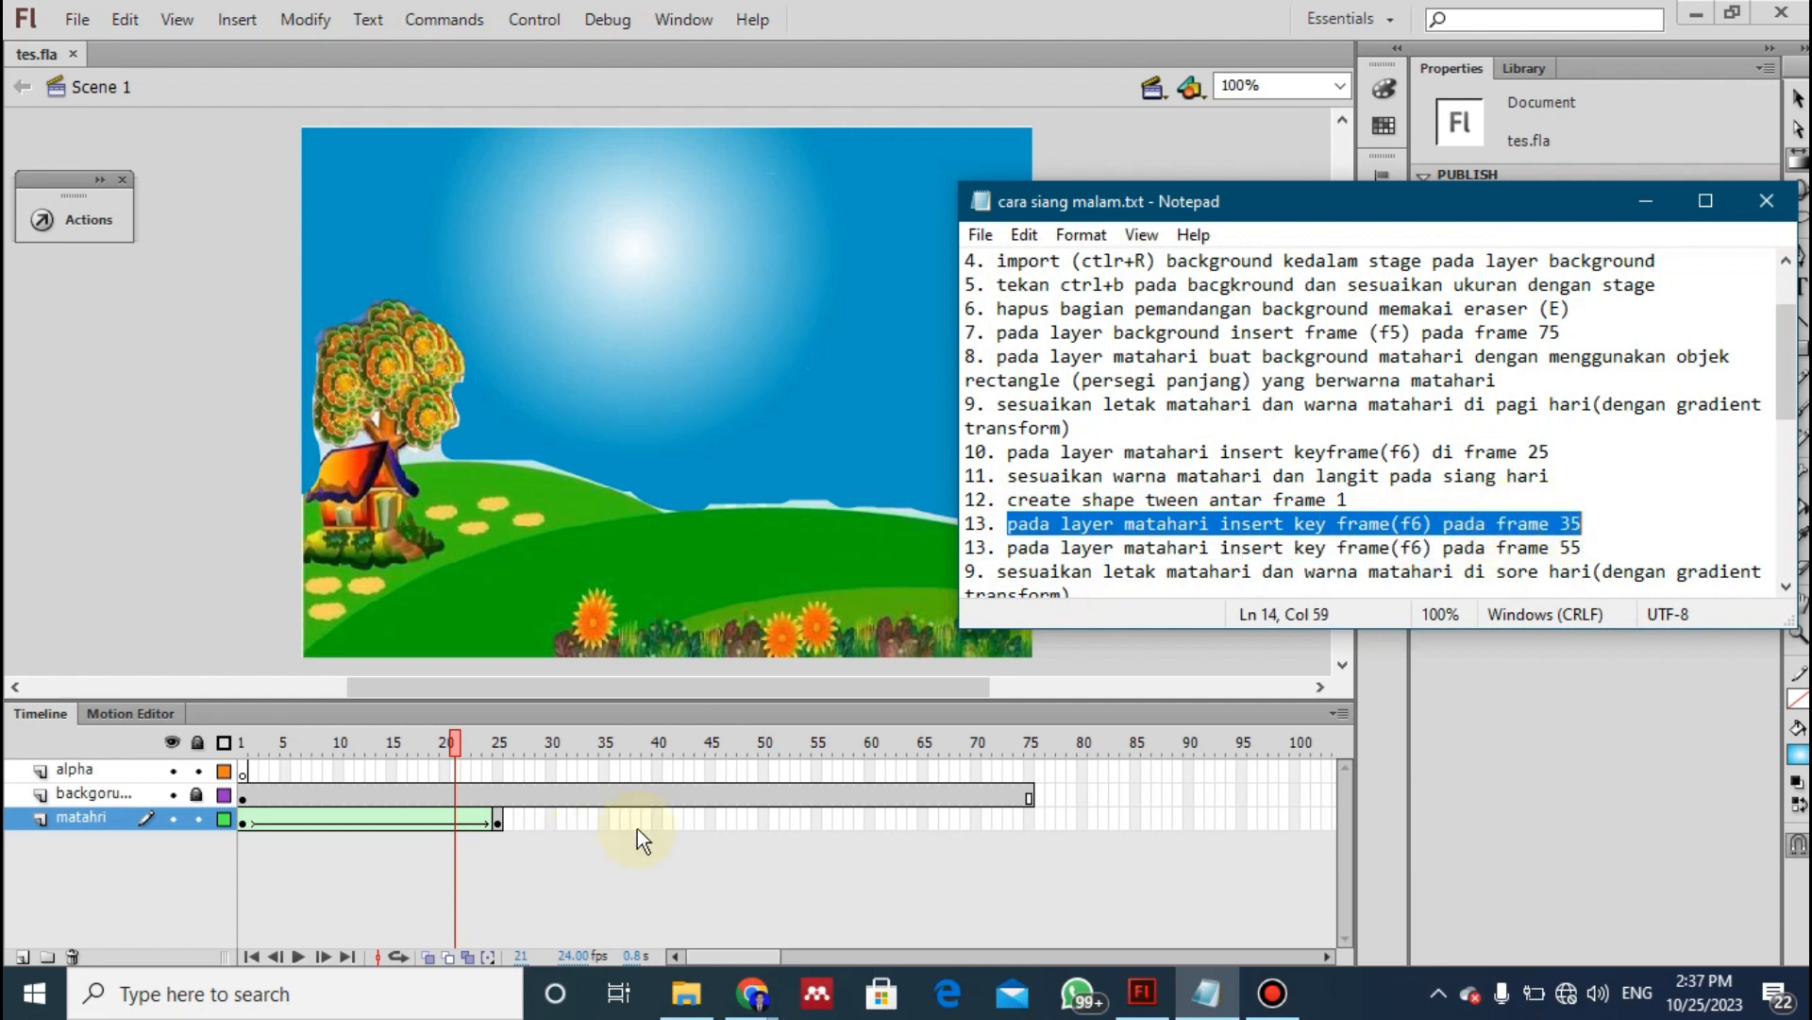
# - Insert a keyframe at frame 35 of the matahri layer and check the sky from frame 30 to 35
pyautogui.click(605, 820)
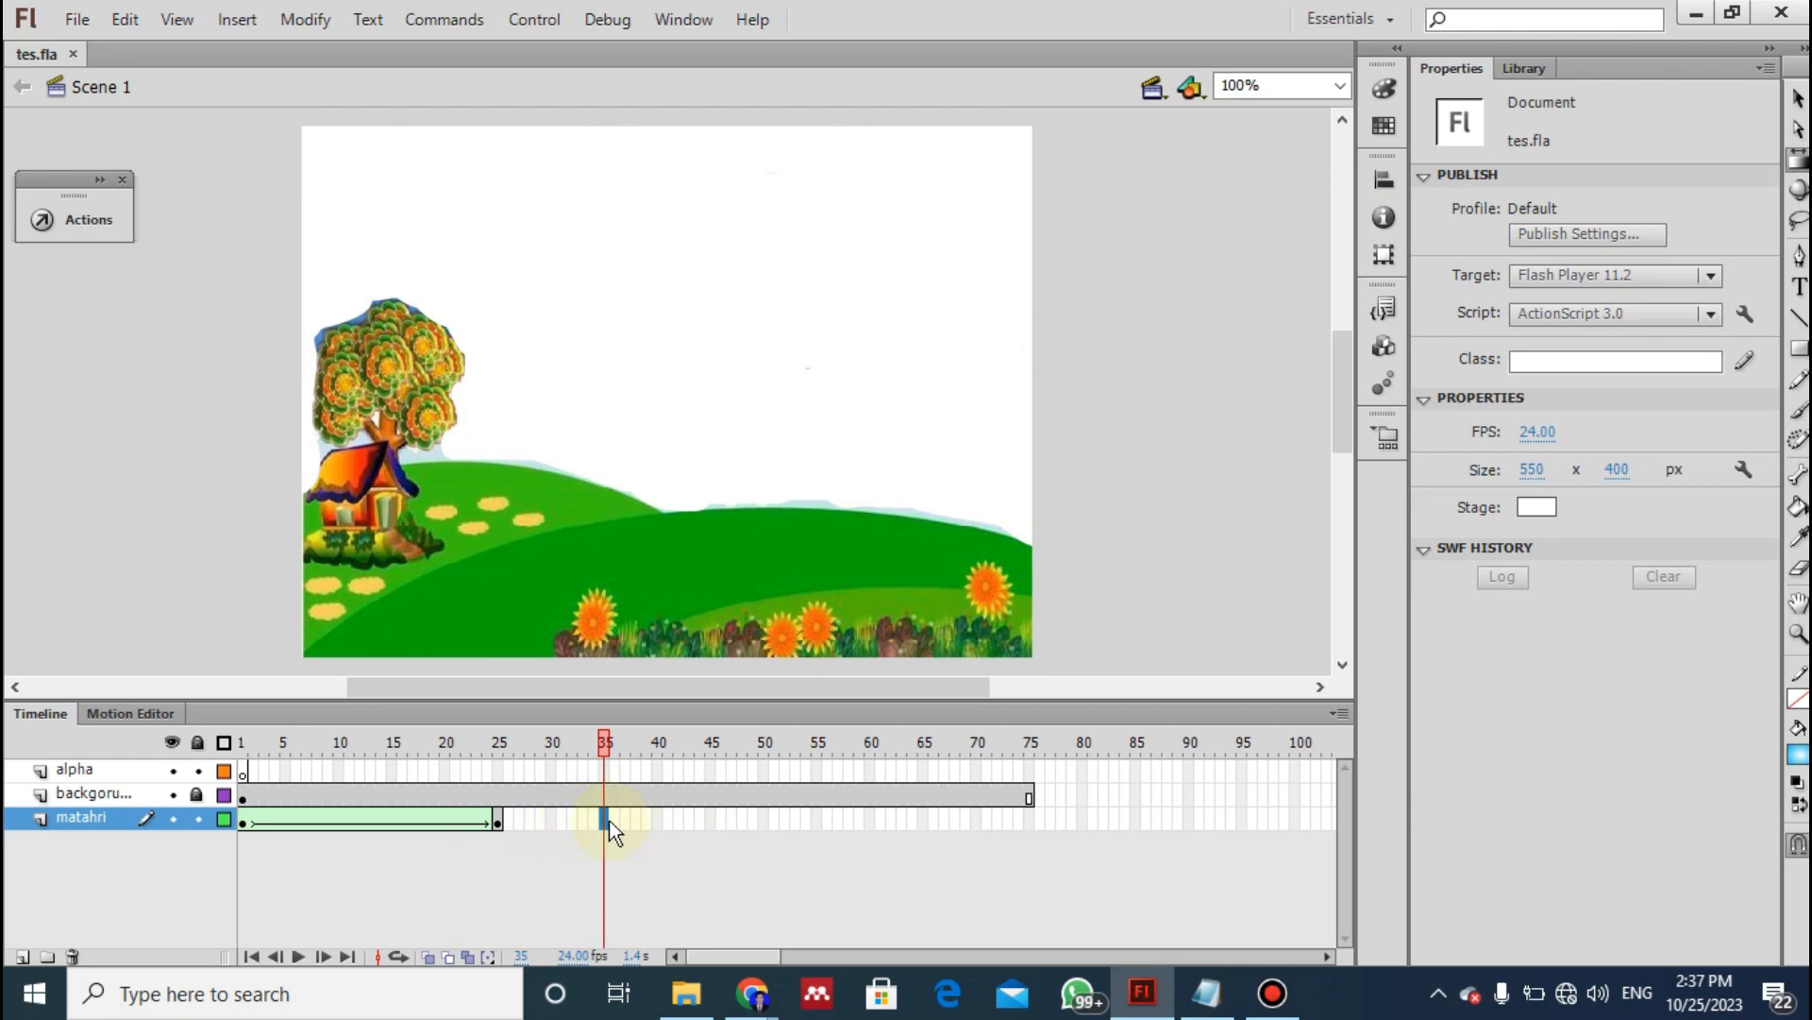
pyautogui.rightClick(607, 821)
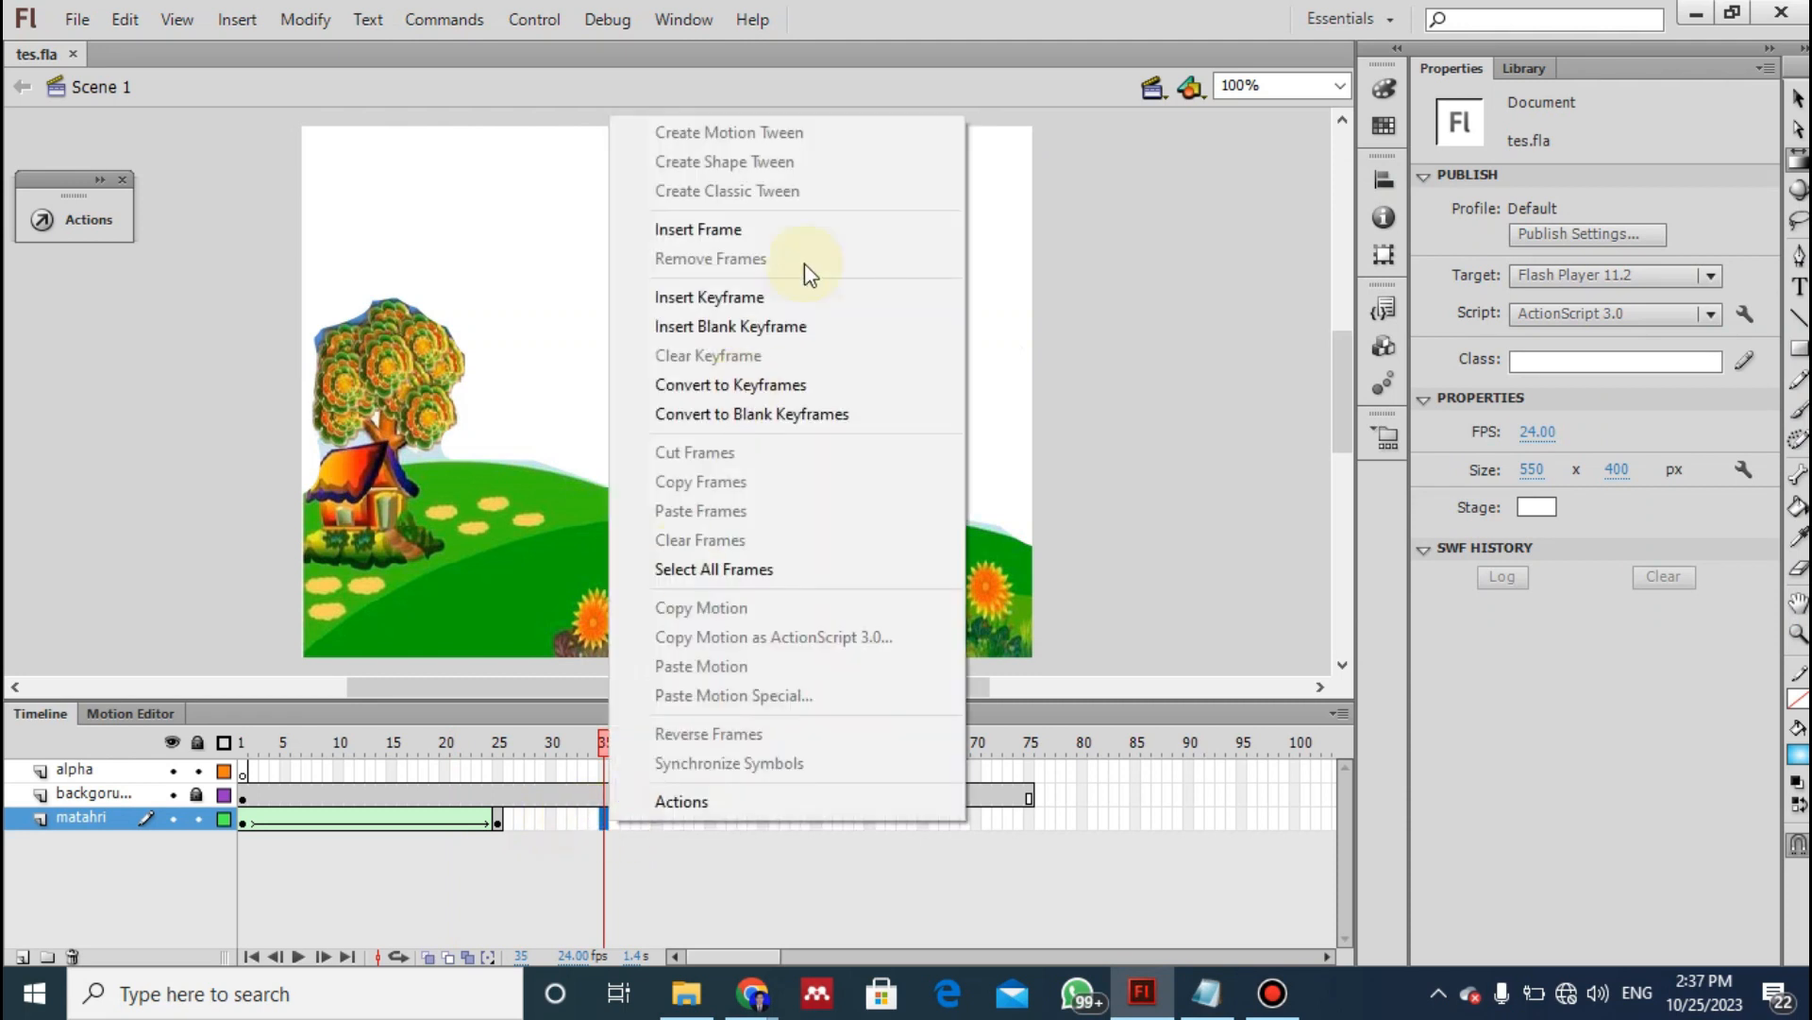
pyautogui.click(733, 298)
pyautogui.click(550, 827)
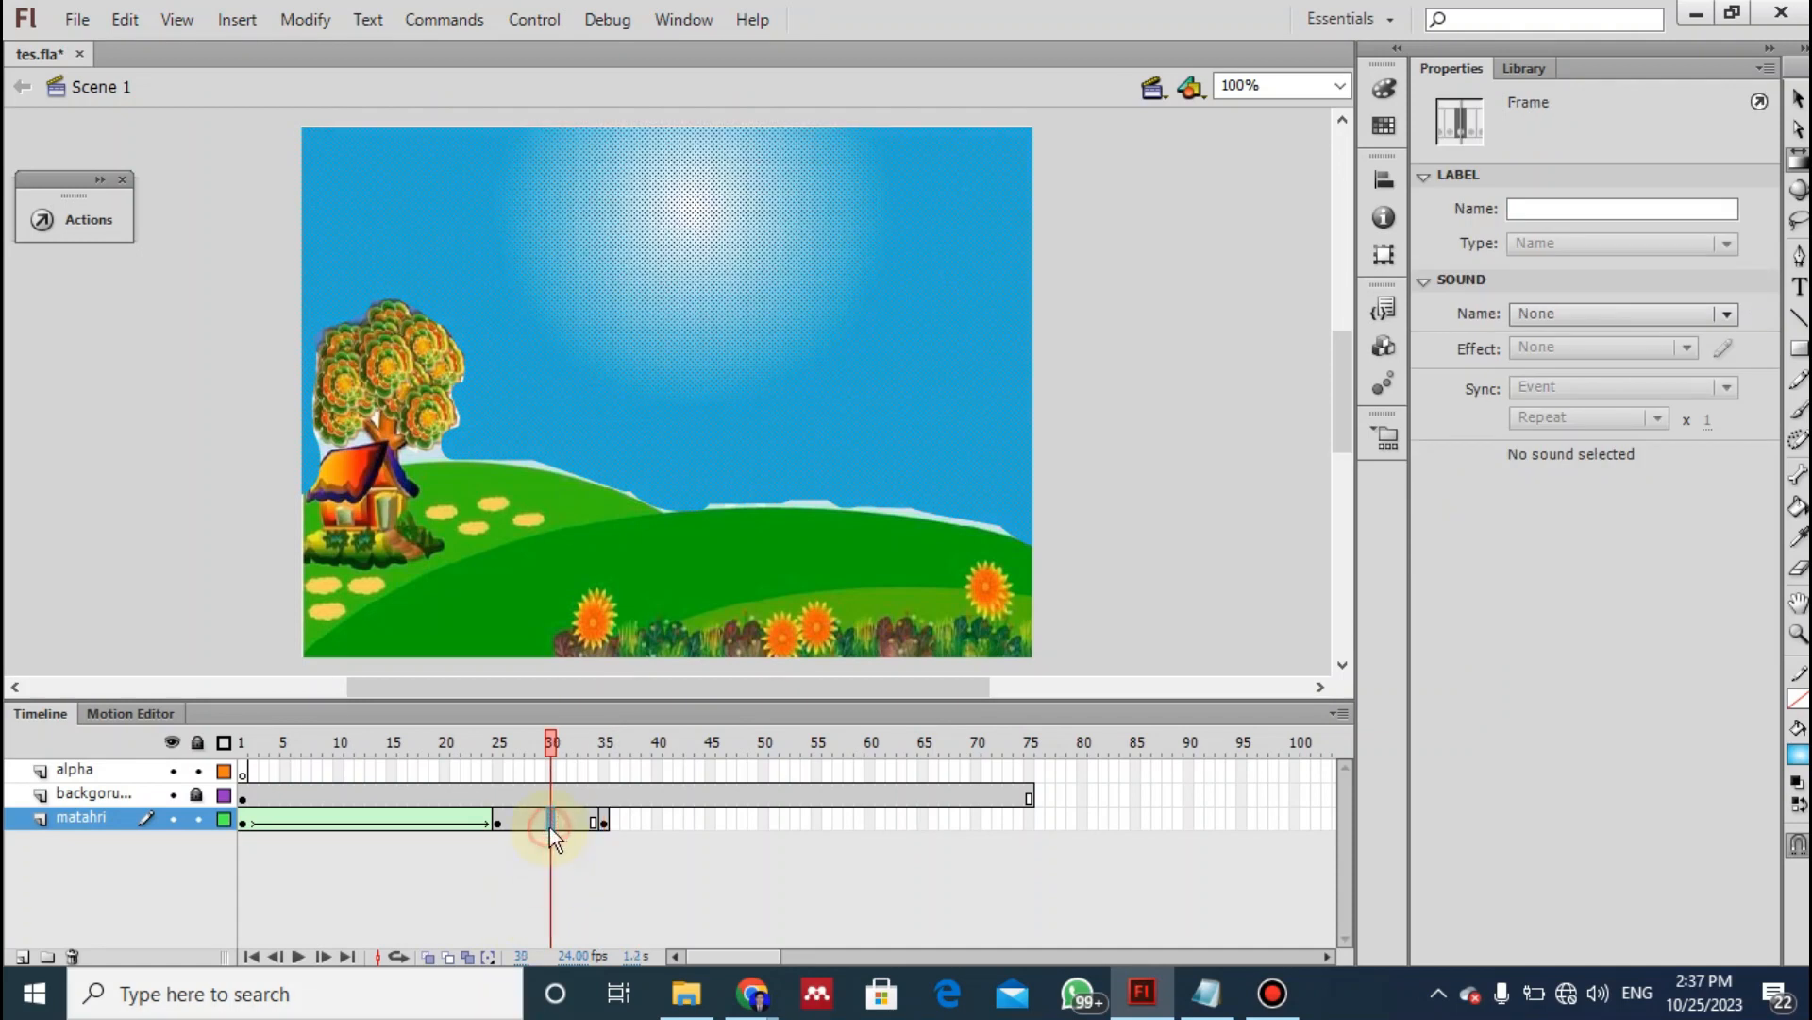
pyautogui.moveTo(552, 742); pyautogui.dragTo(603, 768)
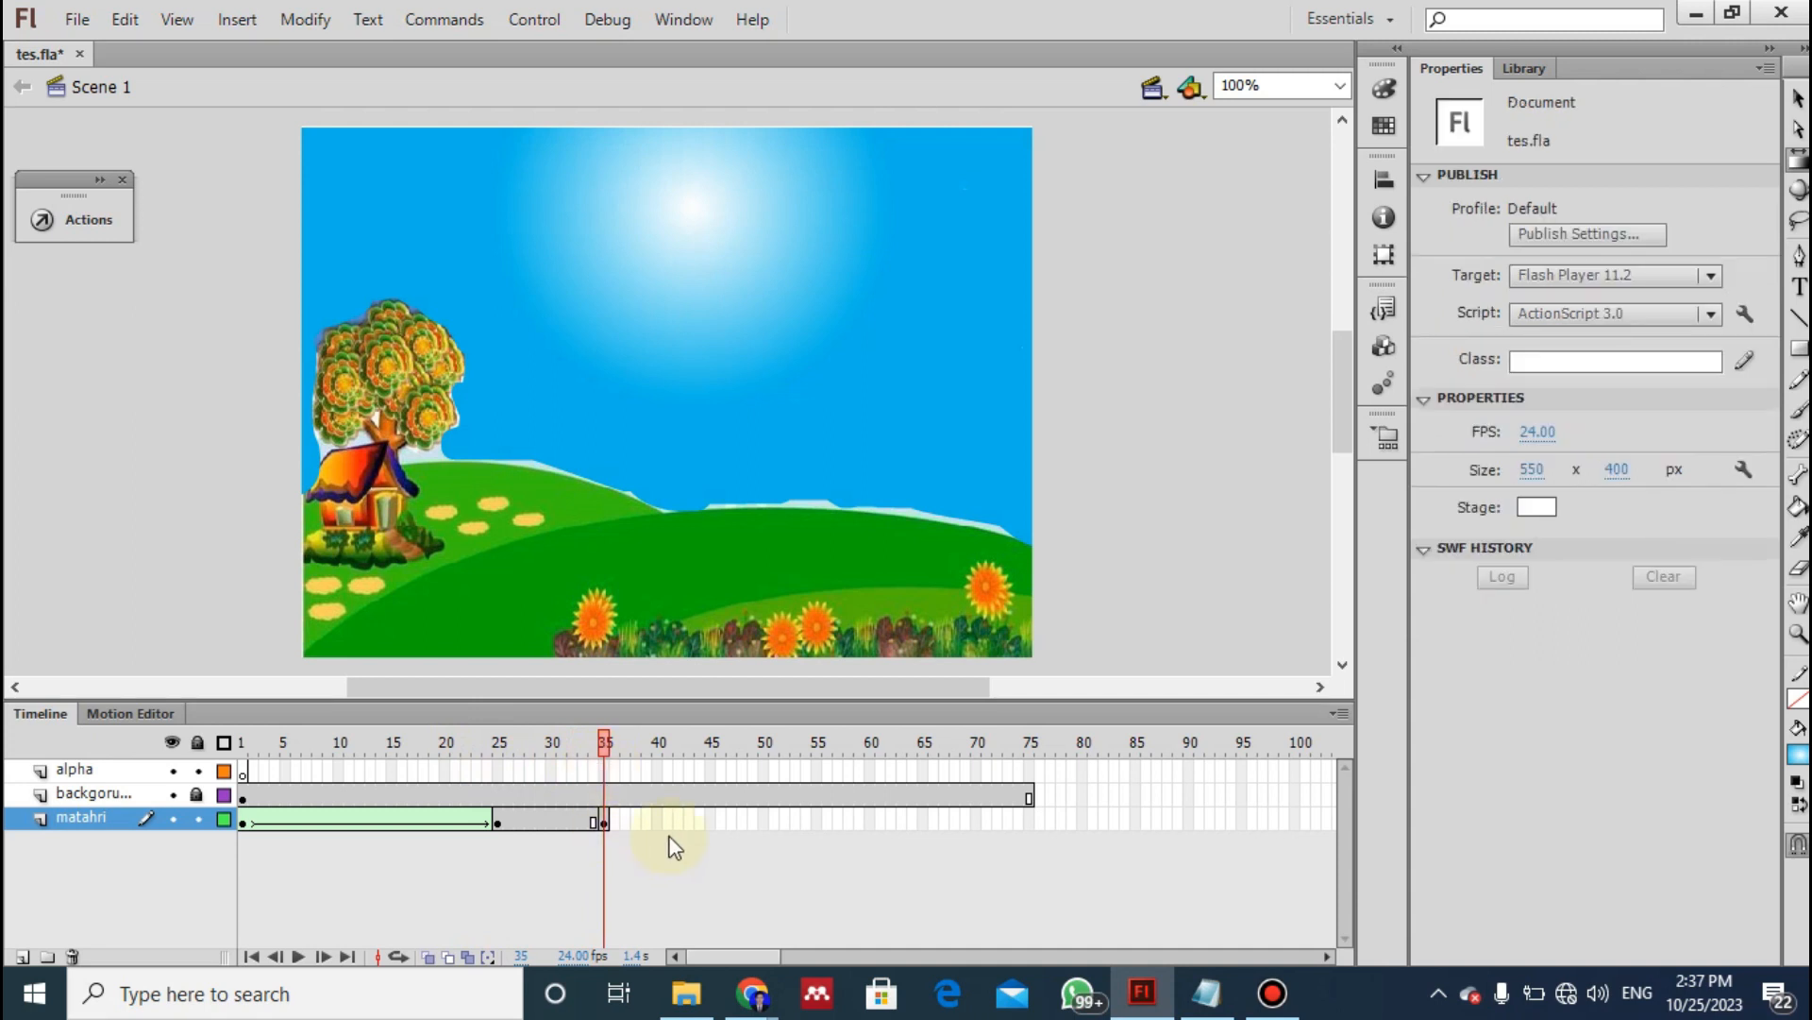
# - Following the second instruction 13 of the notes, insert a keyframe at frame 55 of the matahri layer
pyautogui.hotkey('alt', 'Tab')
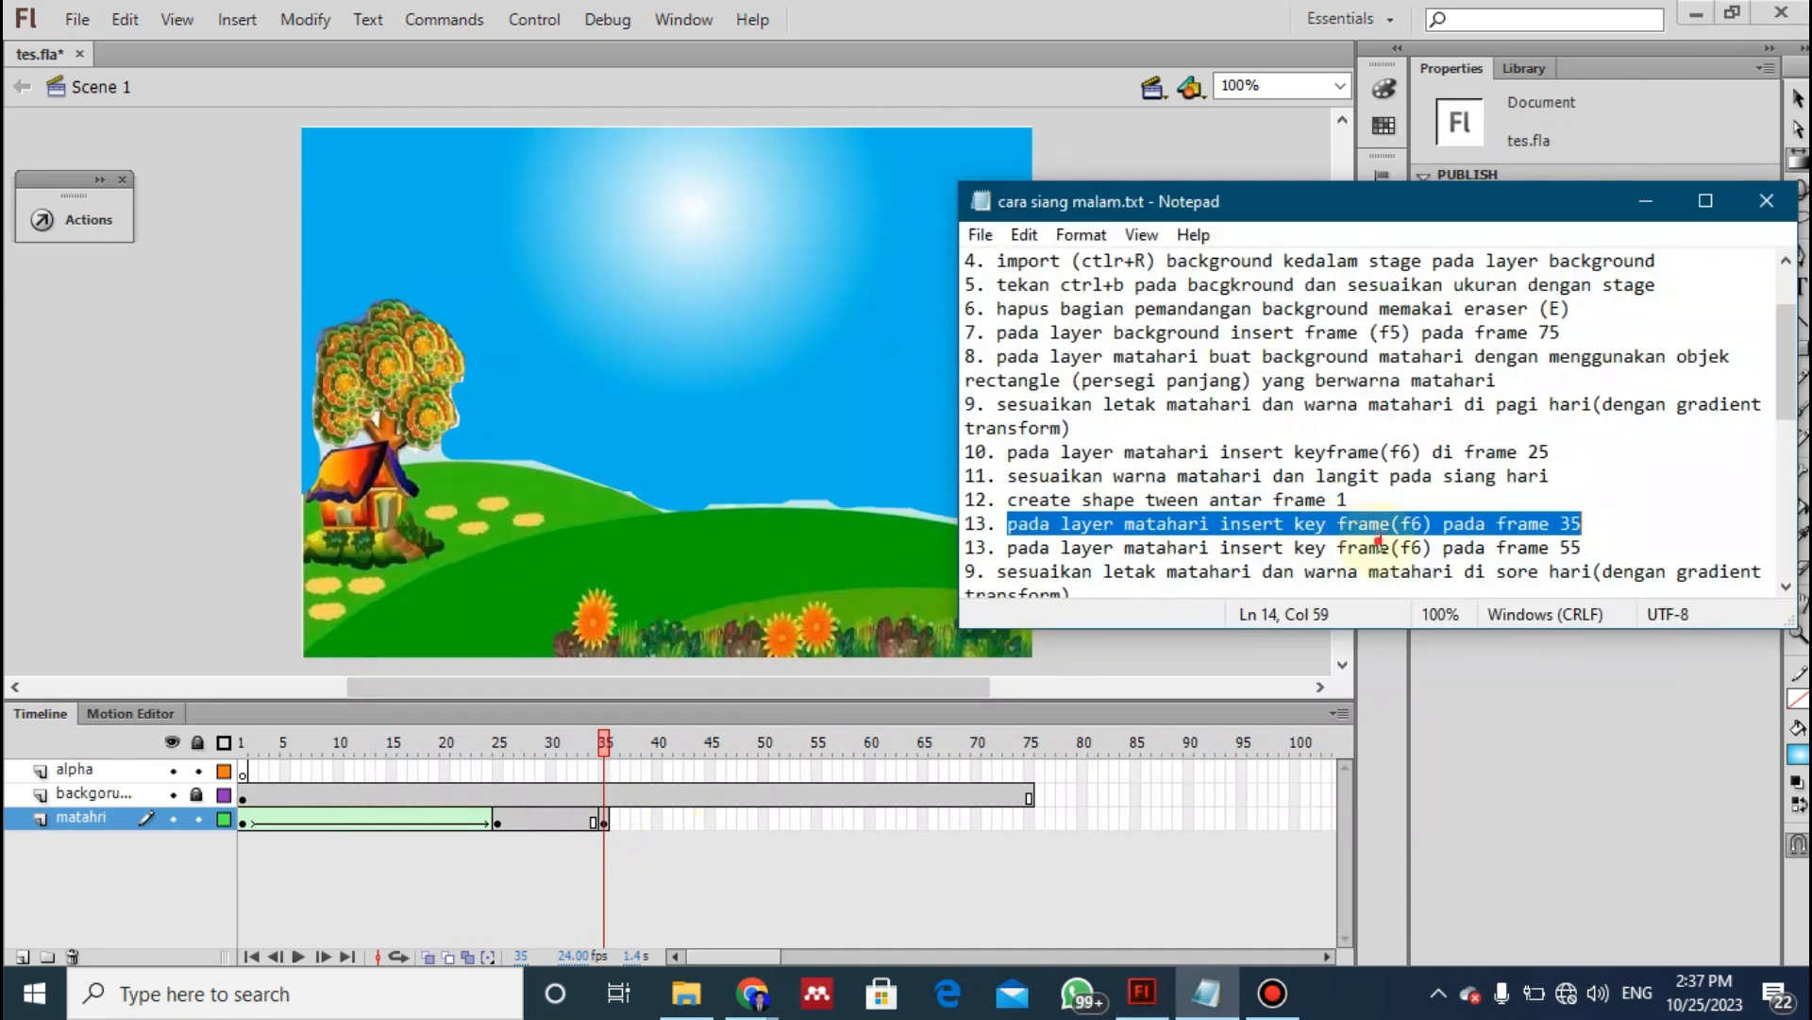
pyautogui.click(1380, 545)
pyautogui.press('Down')
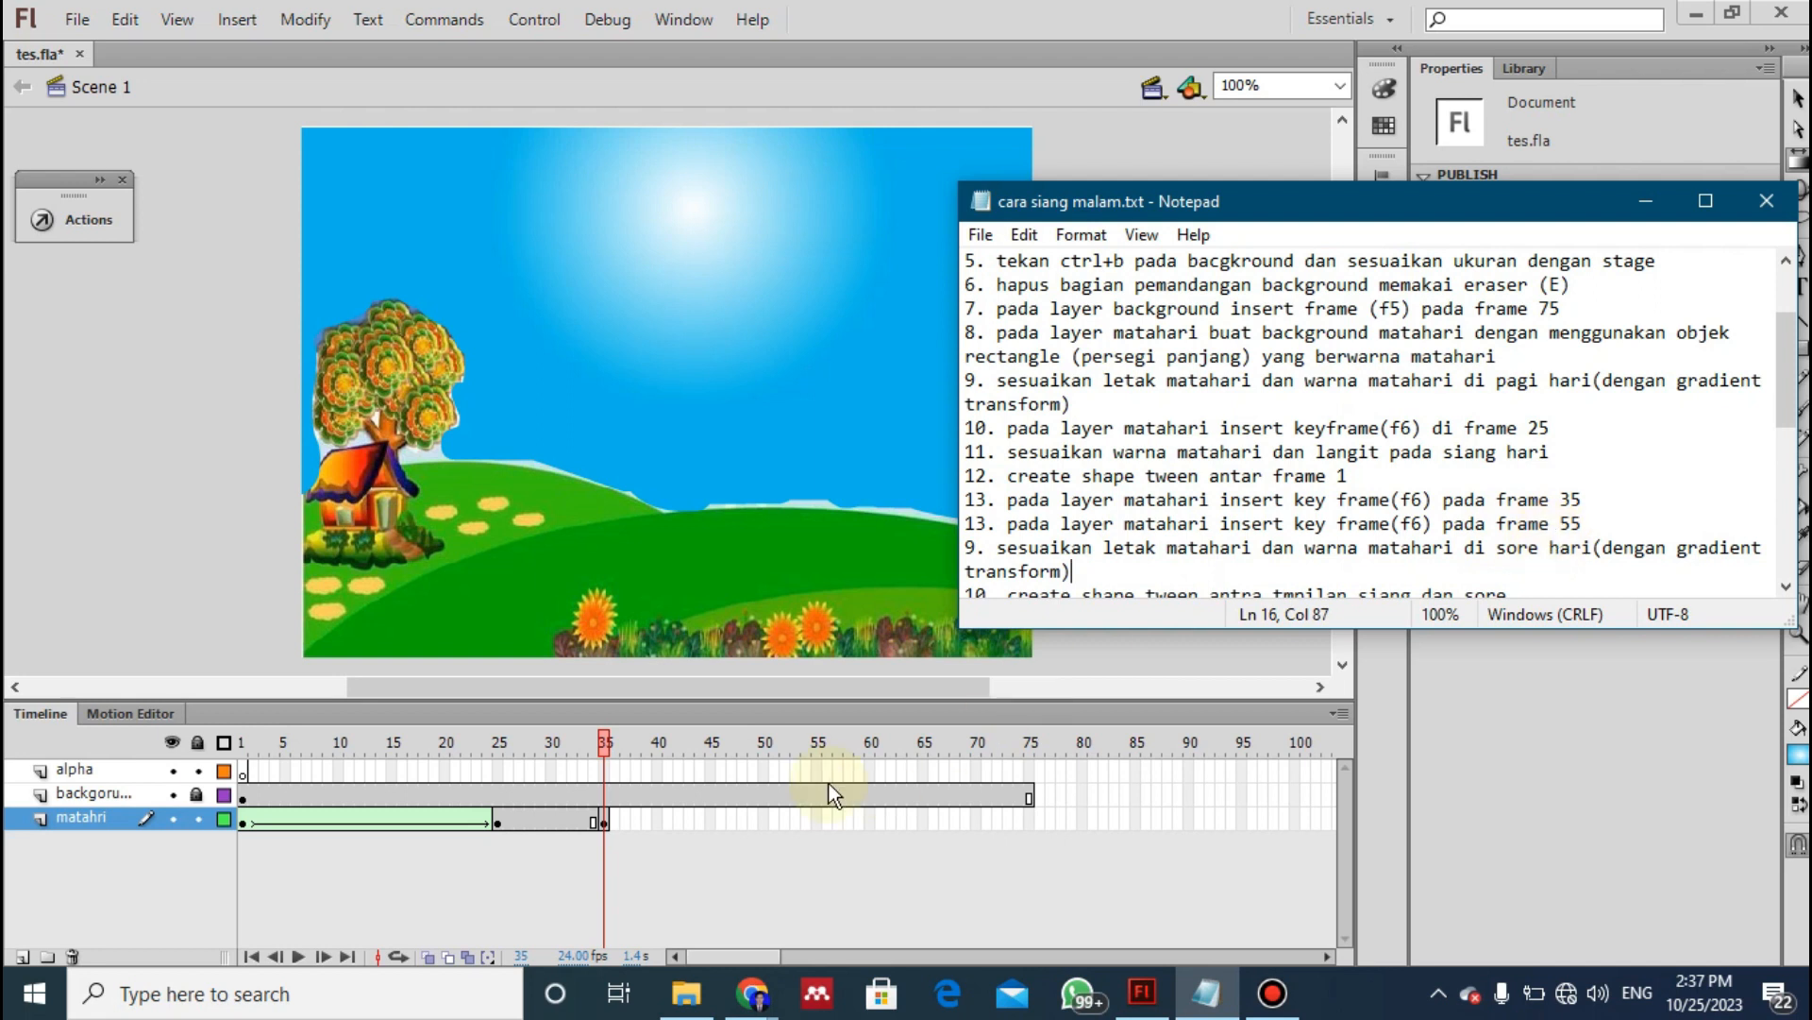
pyautogui.click(817, 820)
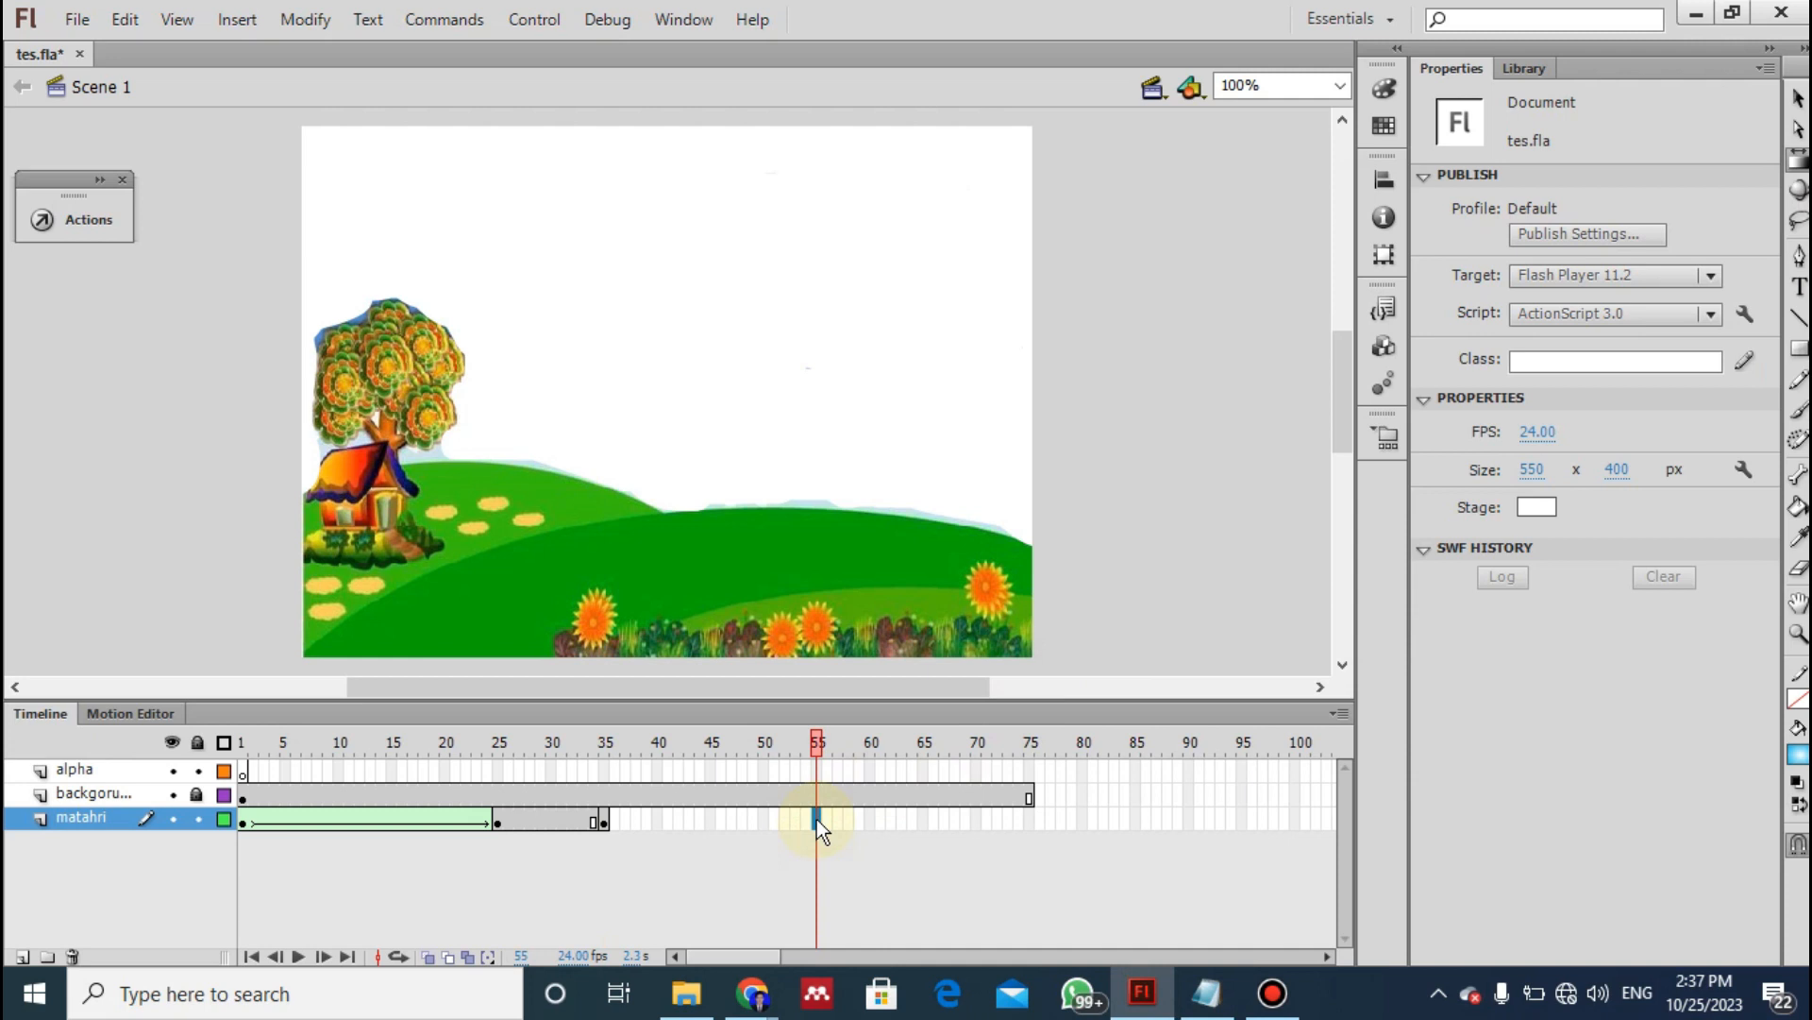
pyautogui.press('F5')
# - Renumber the remaining instructions in the notes consecutively from 14, starting with the afternoon sun adjustment
pyautogui.hotkey('alt', 'Tab')
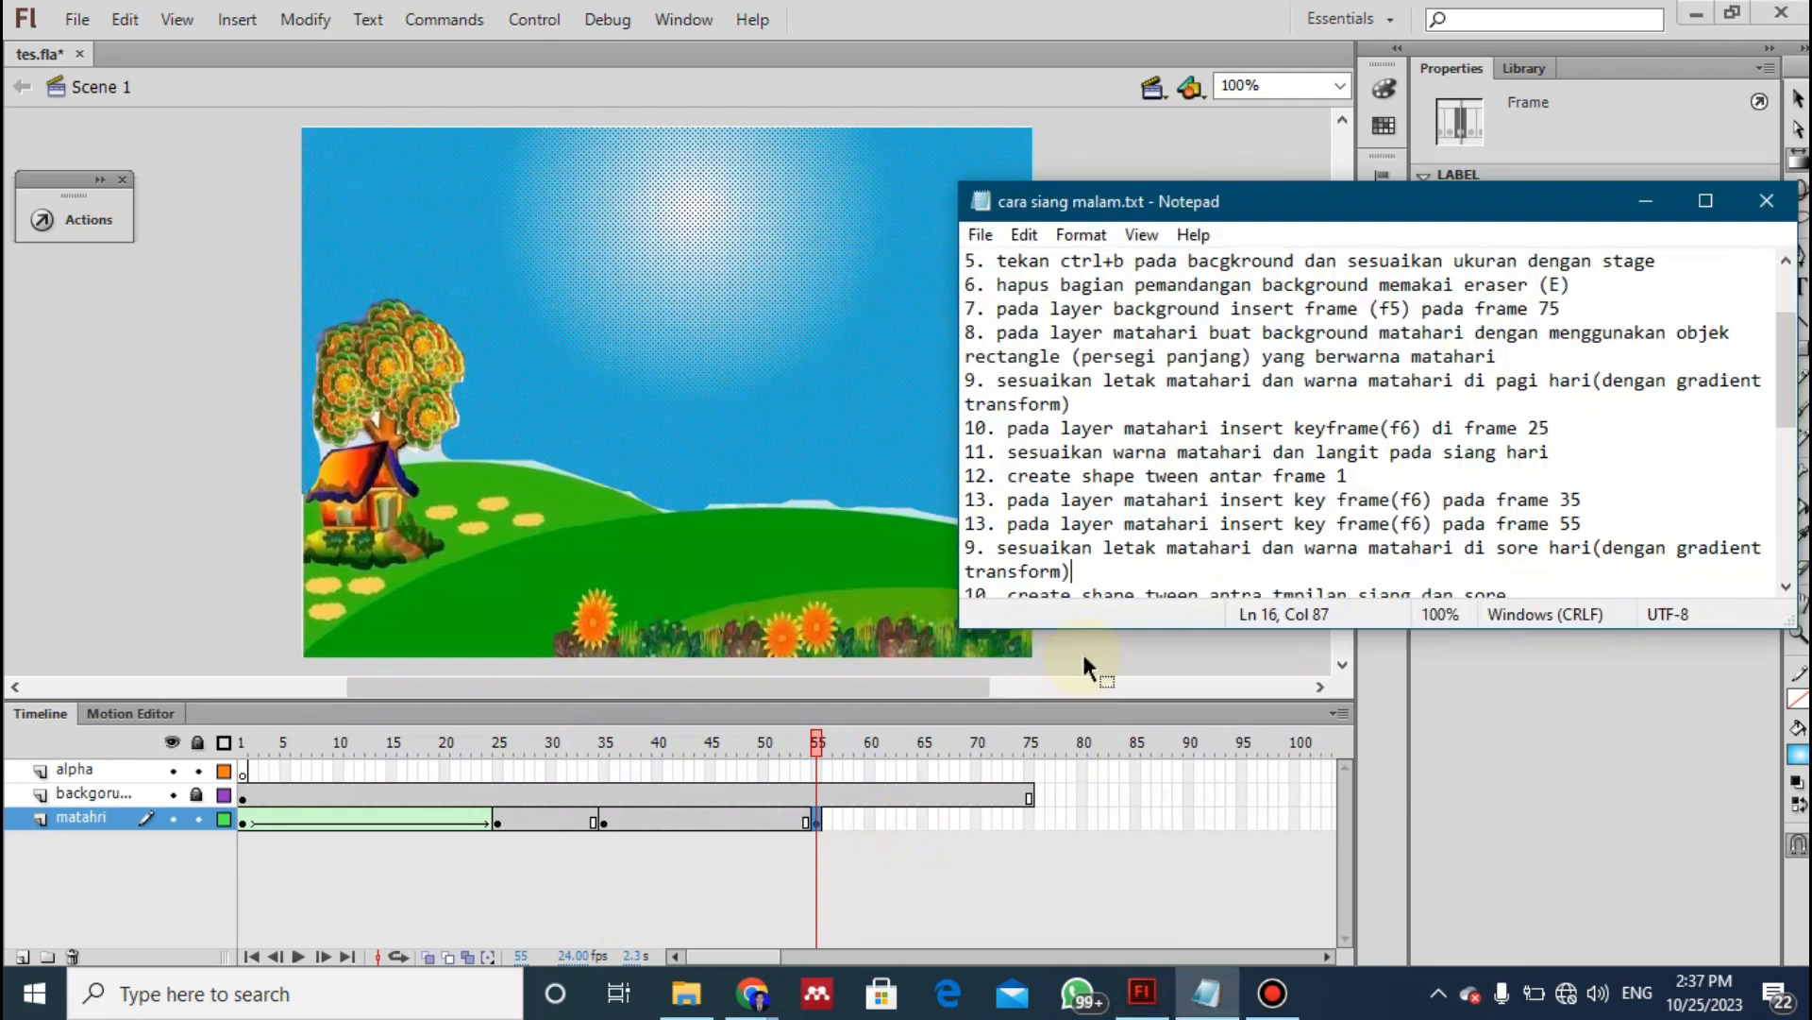
pyautogui.press('Down')
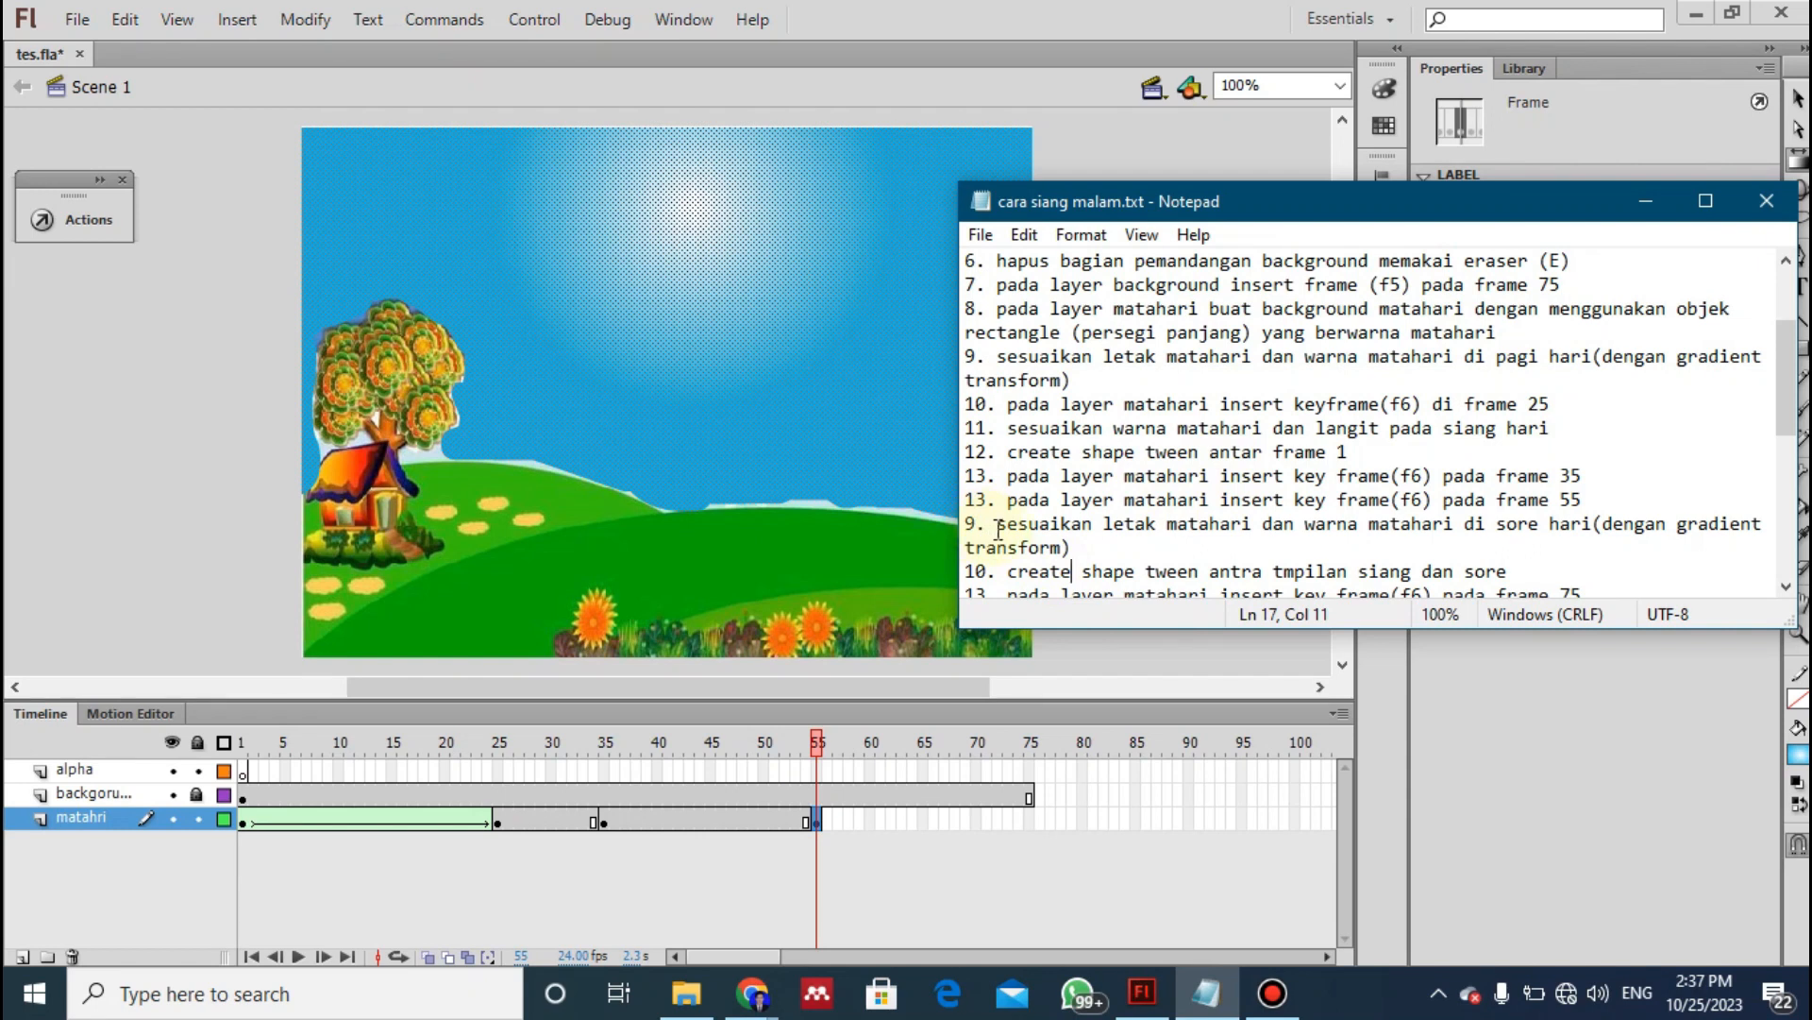
pyautogui.moveTo(999, 526); pyautogui.dragTo(1076, 549)
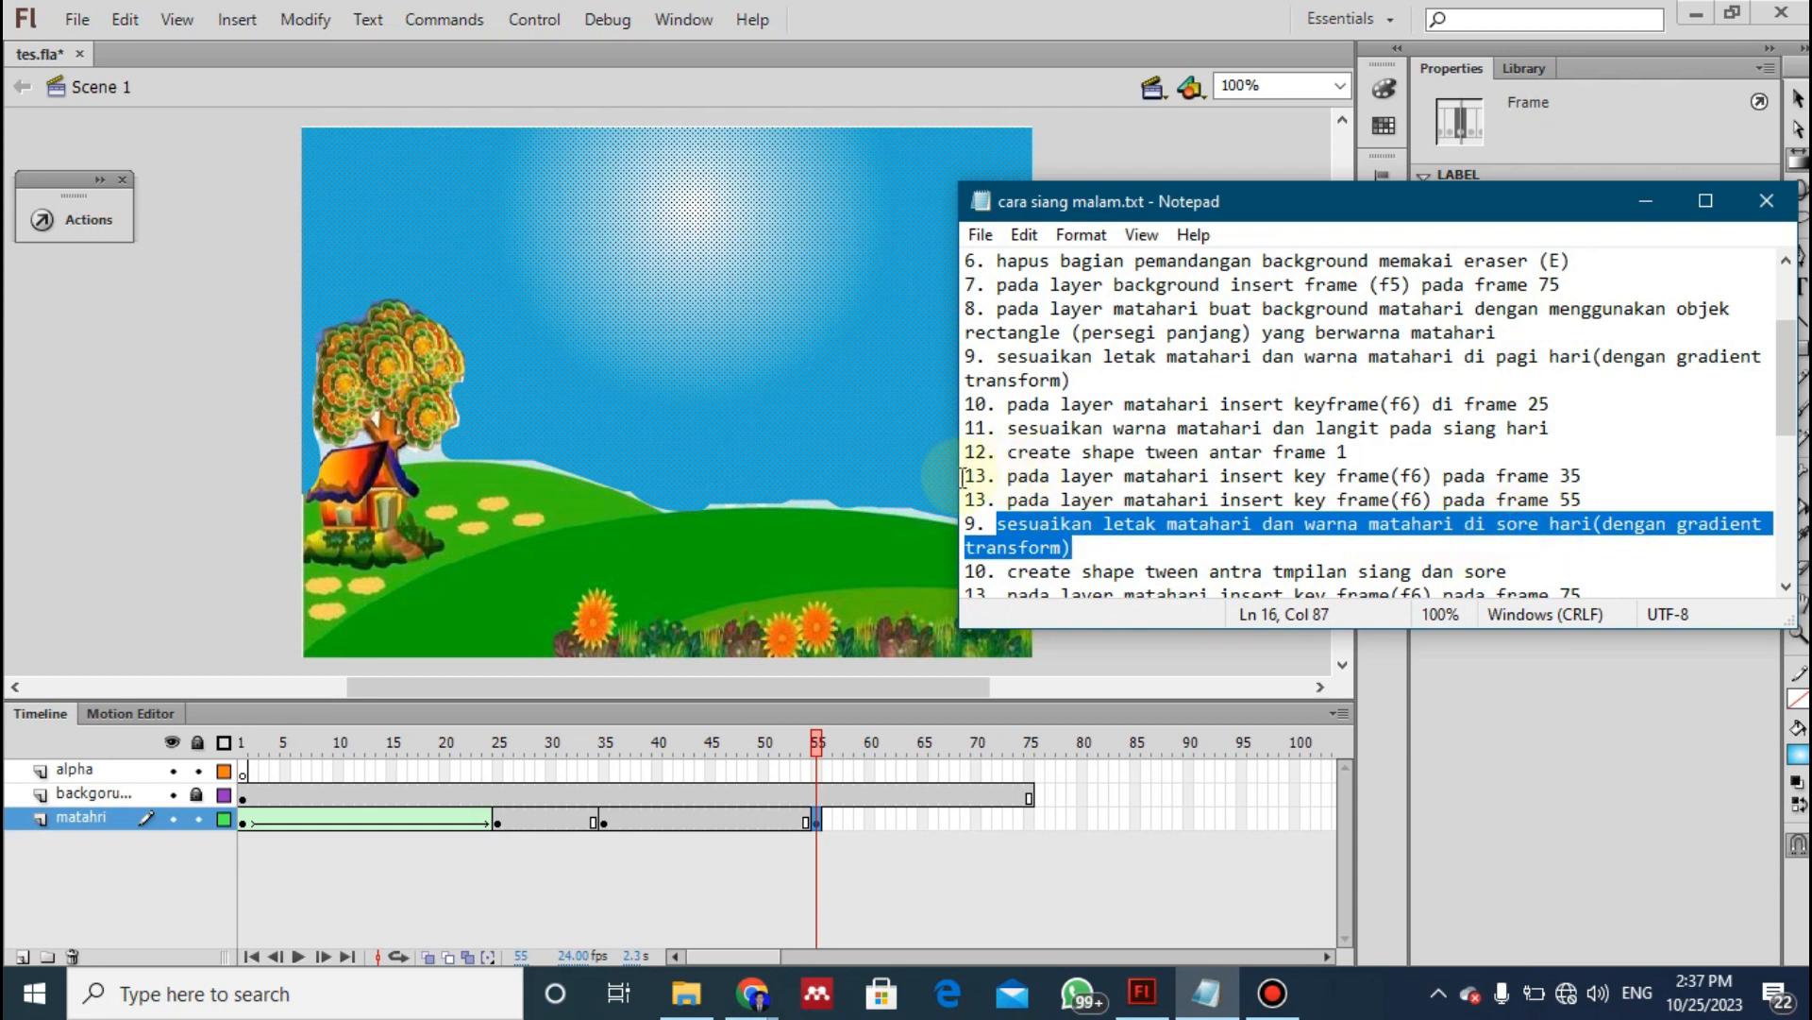
pyautogui.click(978, 518)
pyautogui.scroll(-2, 978, 518)
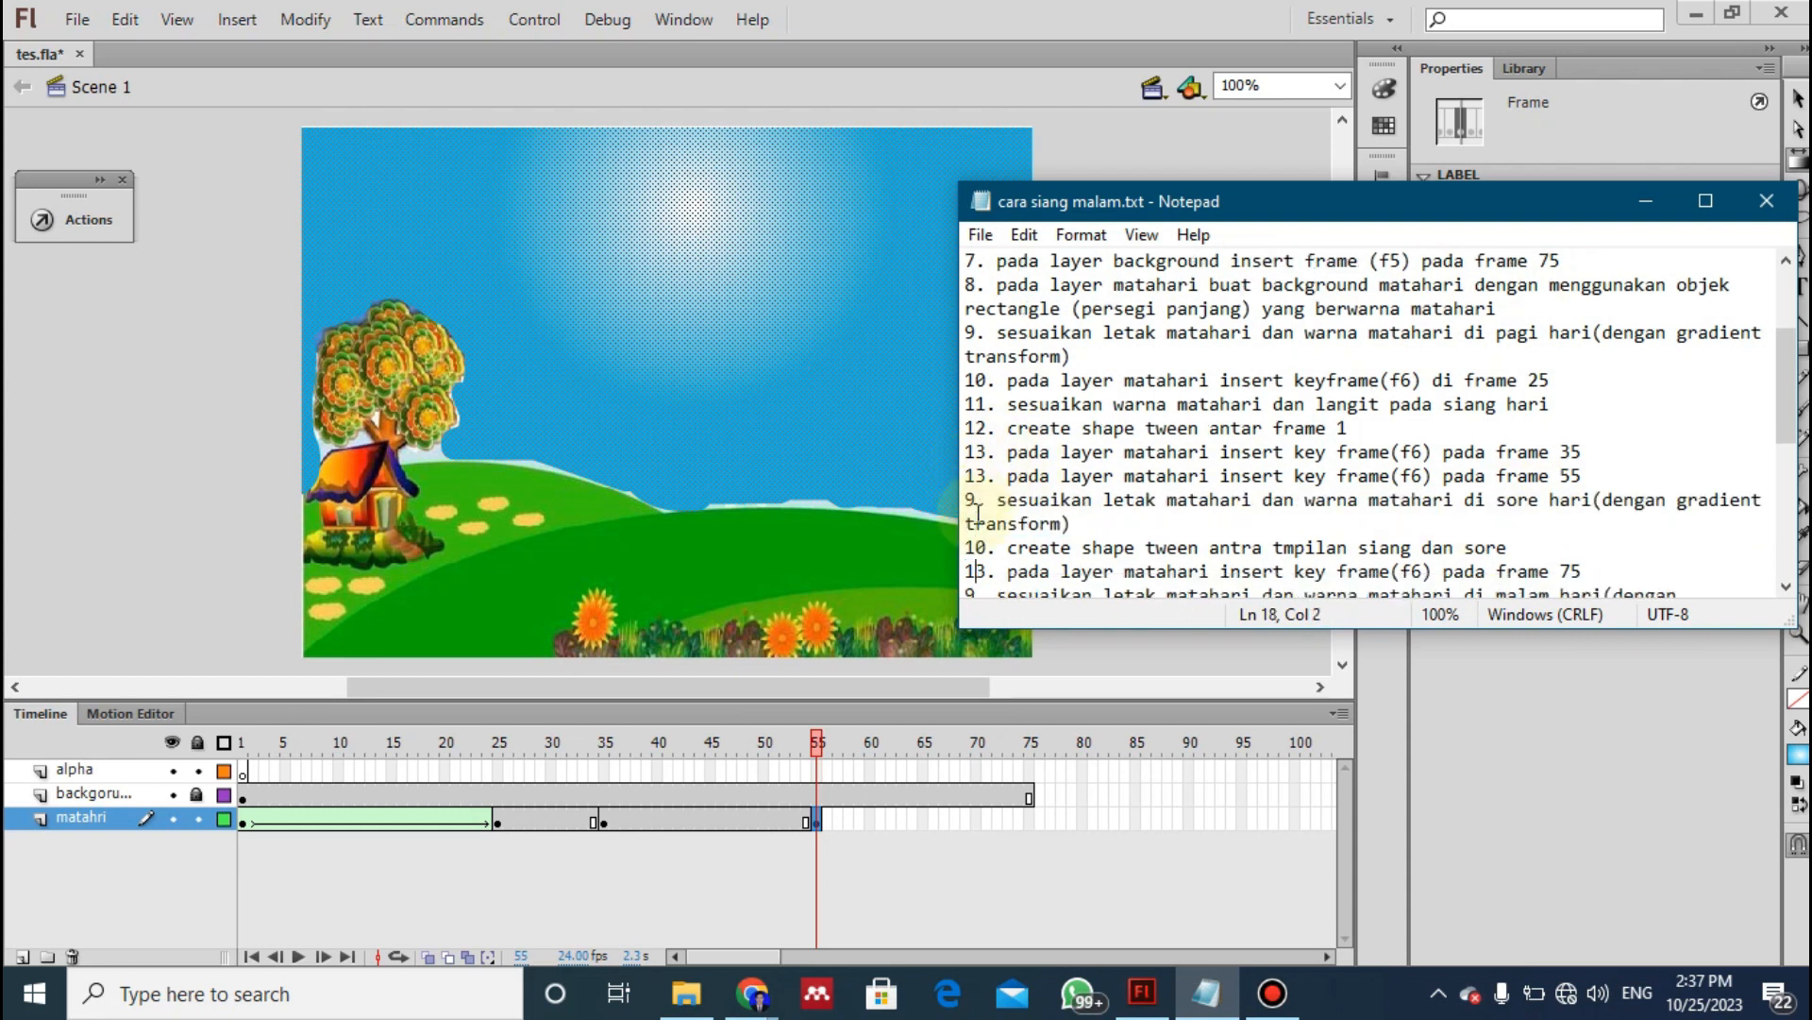
pyautogui.press('BackSpace')
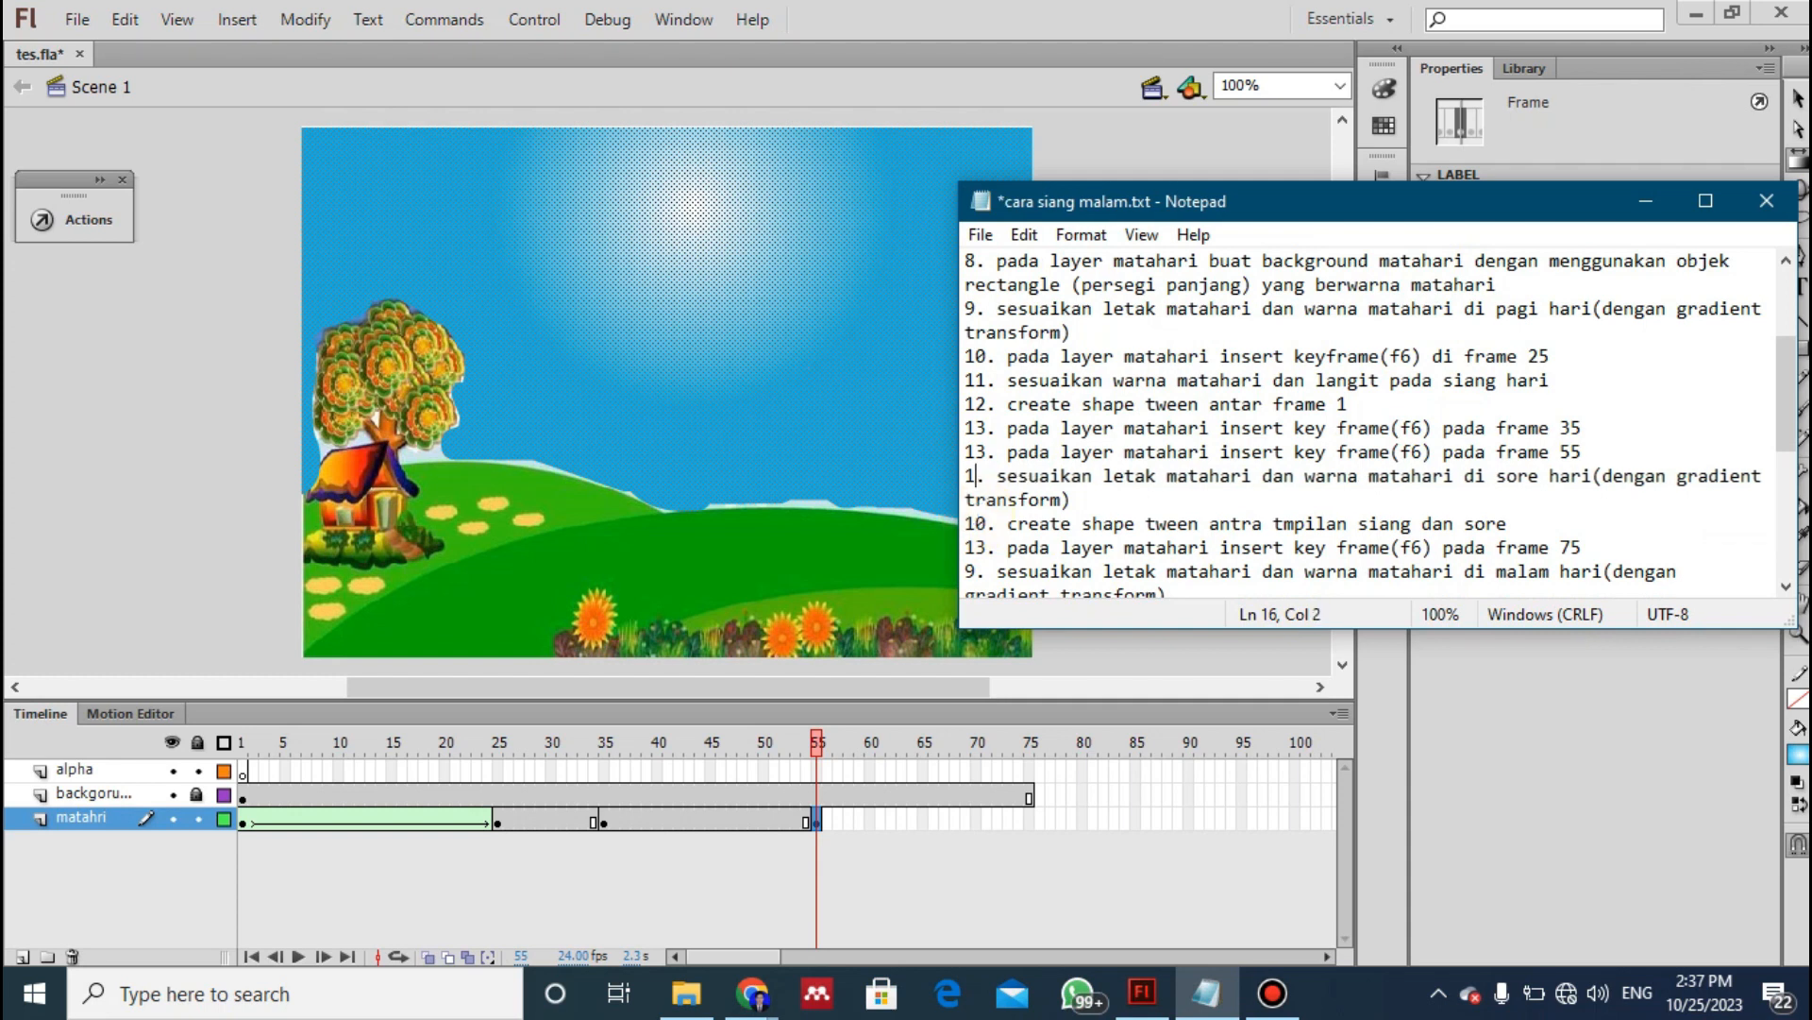
pyautogui.write('14')
pyautogui.press('Down')
pyautogui.press('BackSpace')
pyautogui.write('5')
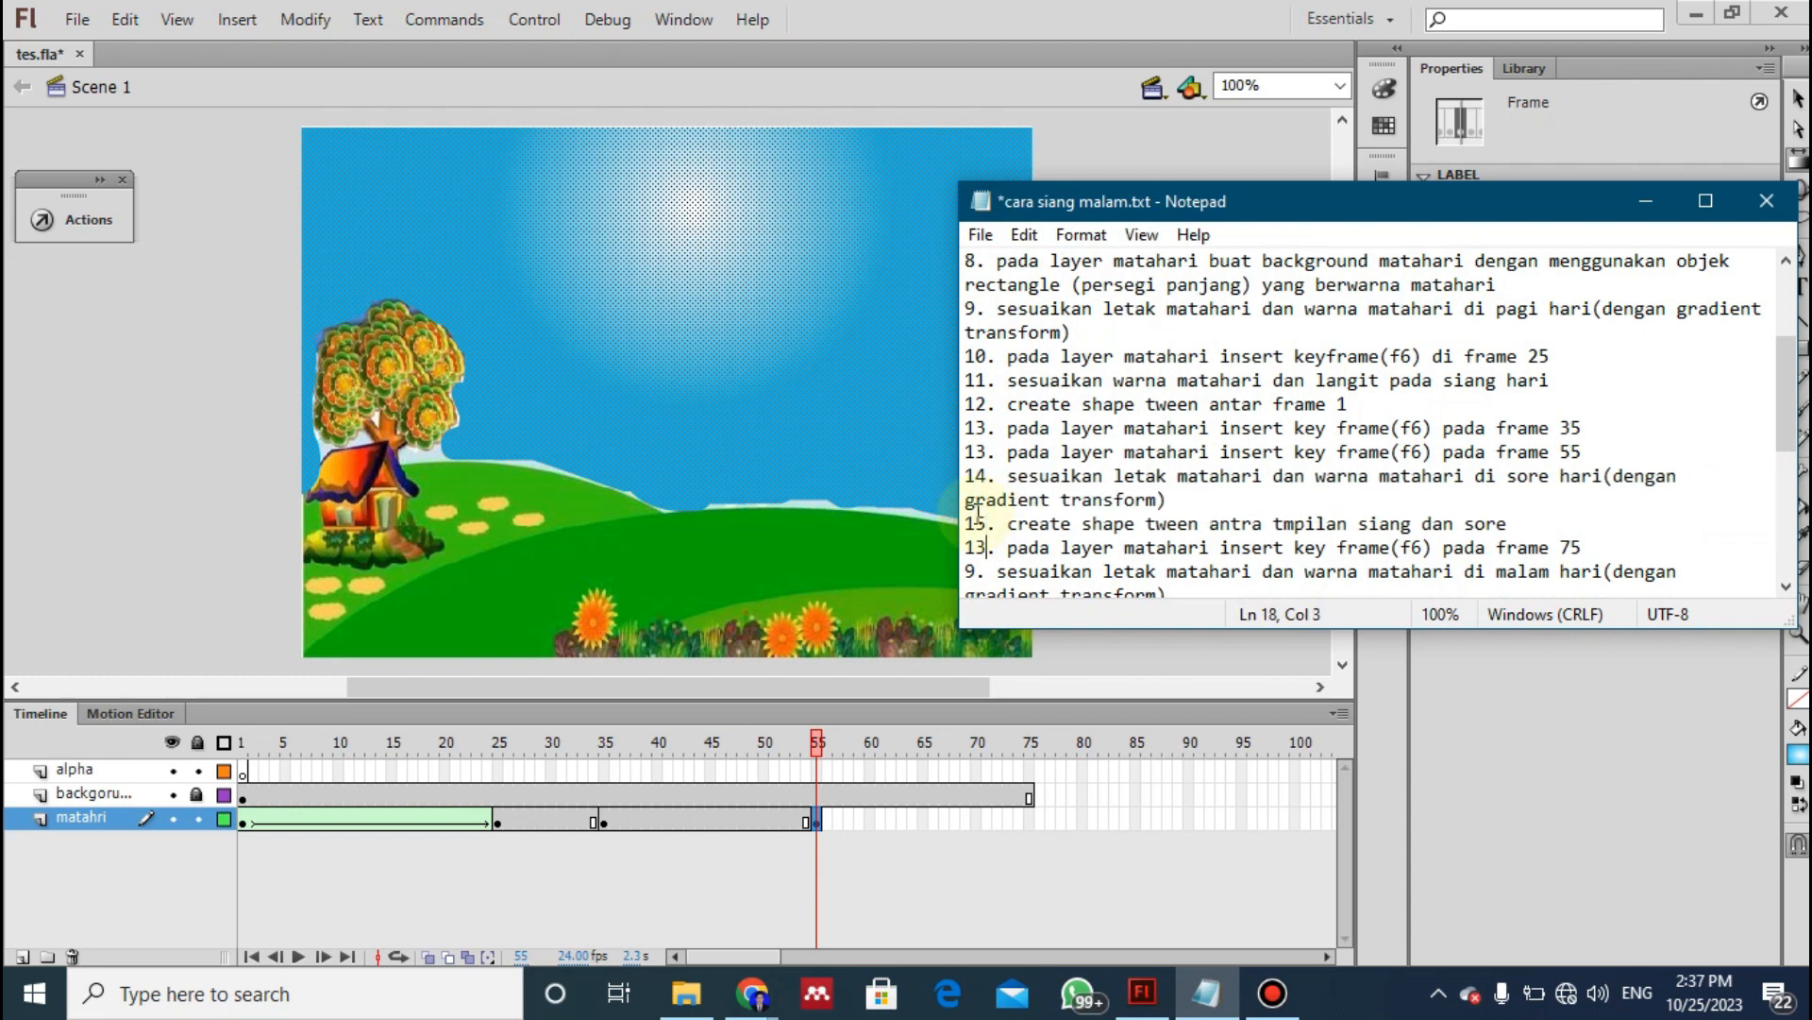
# - Reread the notes from the frame 35 keyframe onward and review the matahri keyframes at frames 1, 25 and 35
pyautogui.scroll(2, 1284, 535)
pyautogui.click(1333, 529)
pyautogui.press('Down')
pyautogui.press('Down')
pyautogui.press('Down')
pyautogui.press('Down')
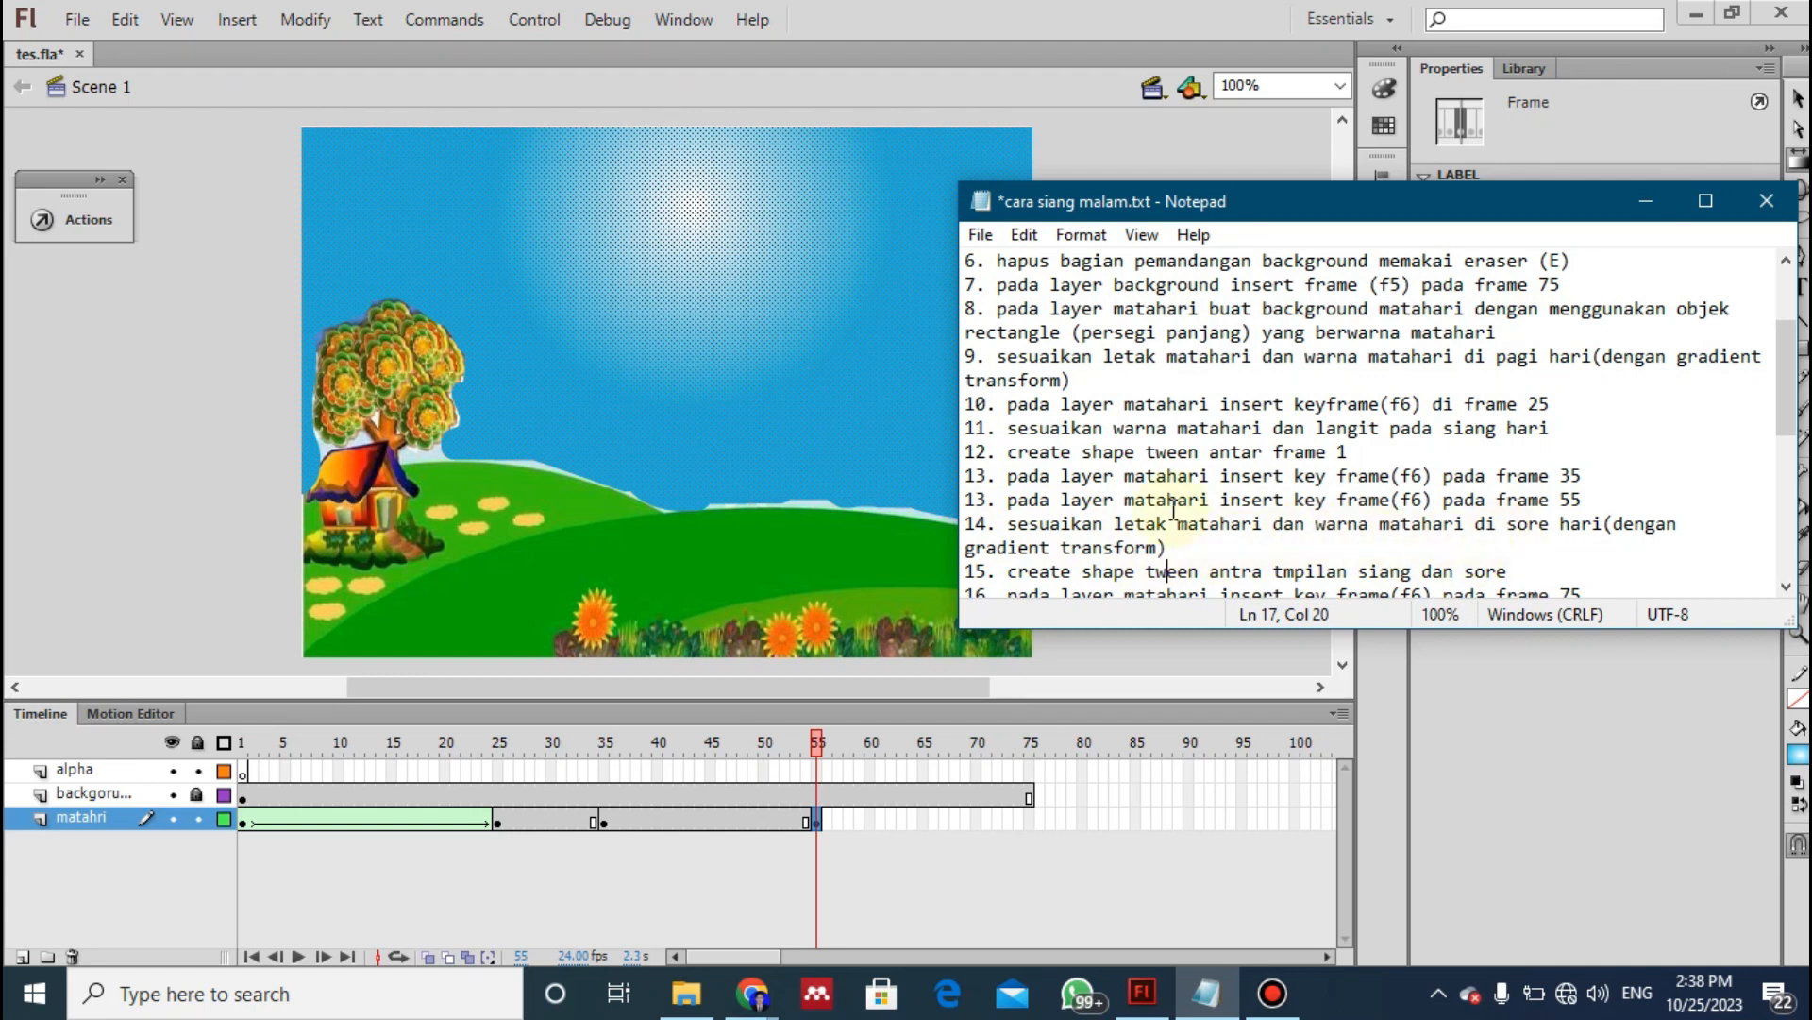
pyautogui.click(244, 822)
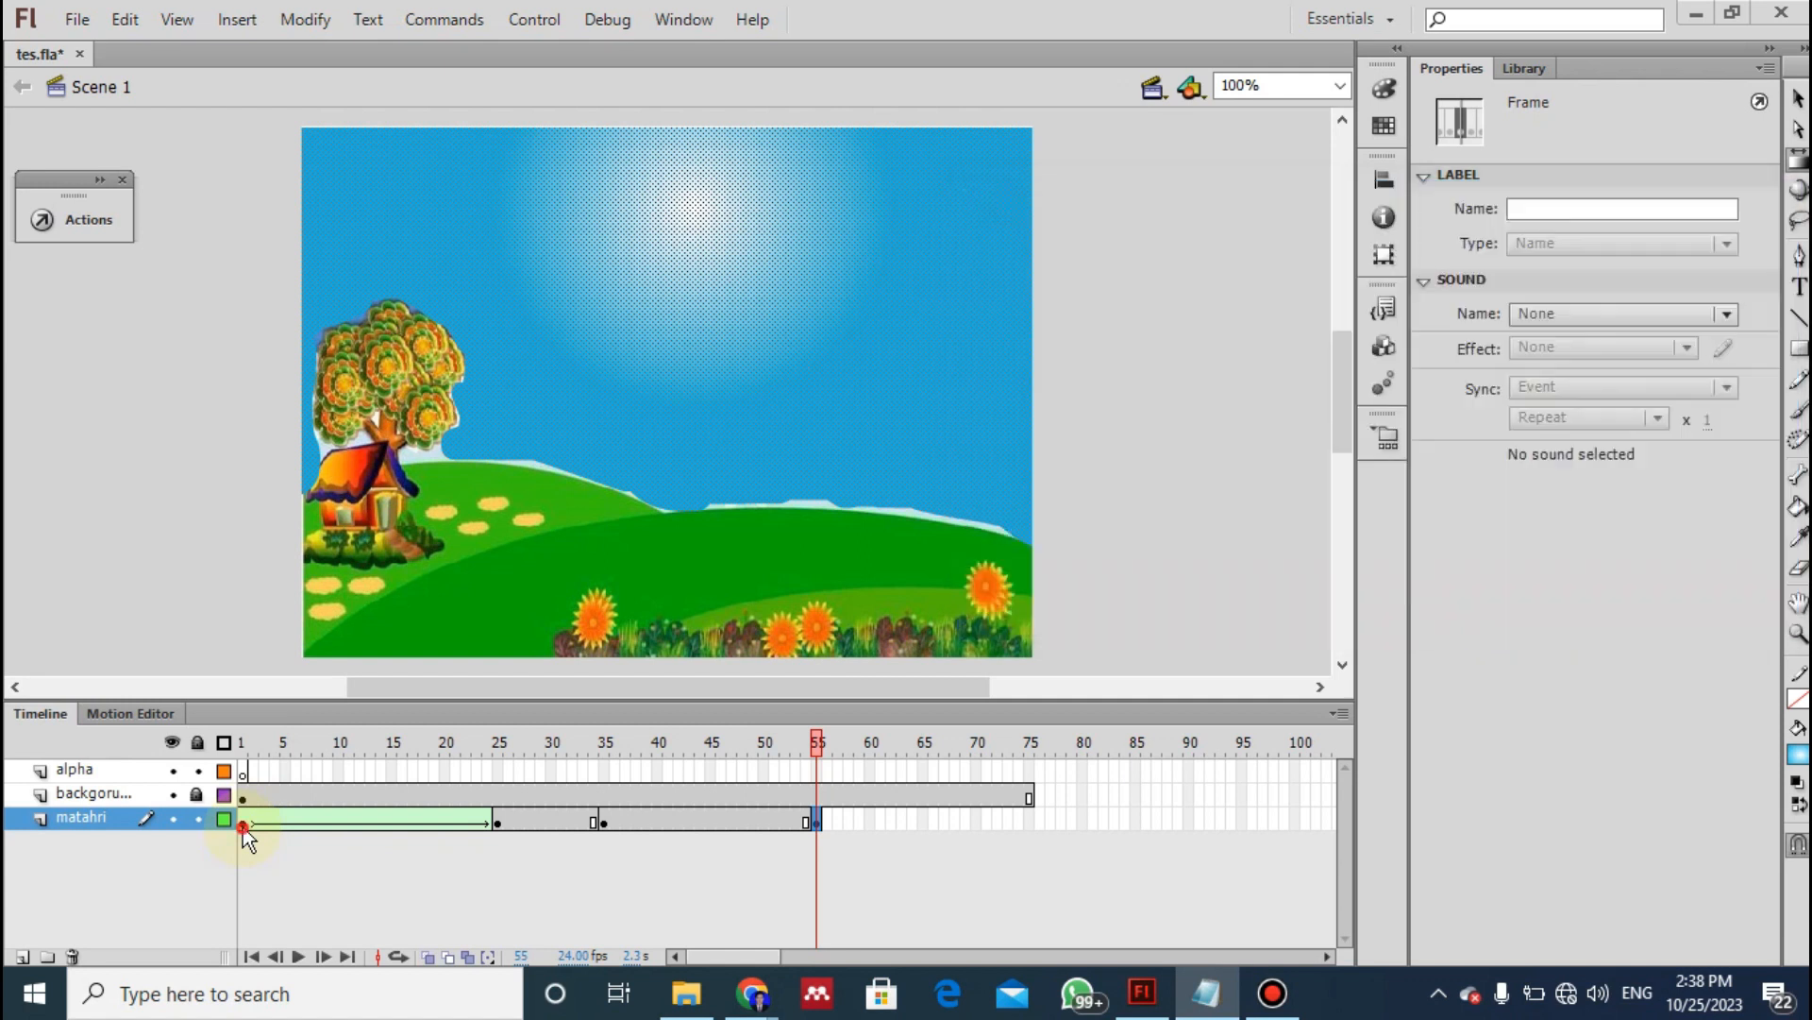
pyautogui.click(497, 820)
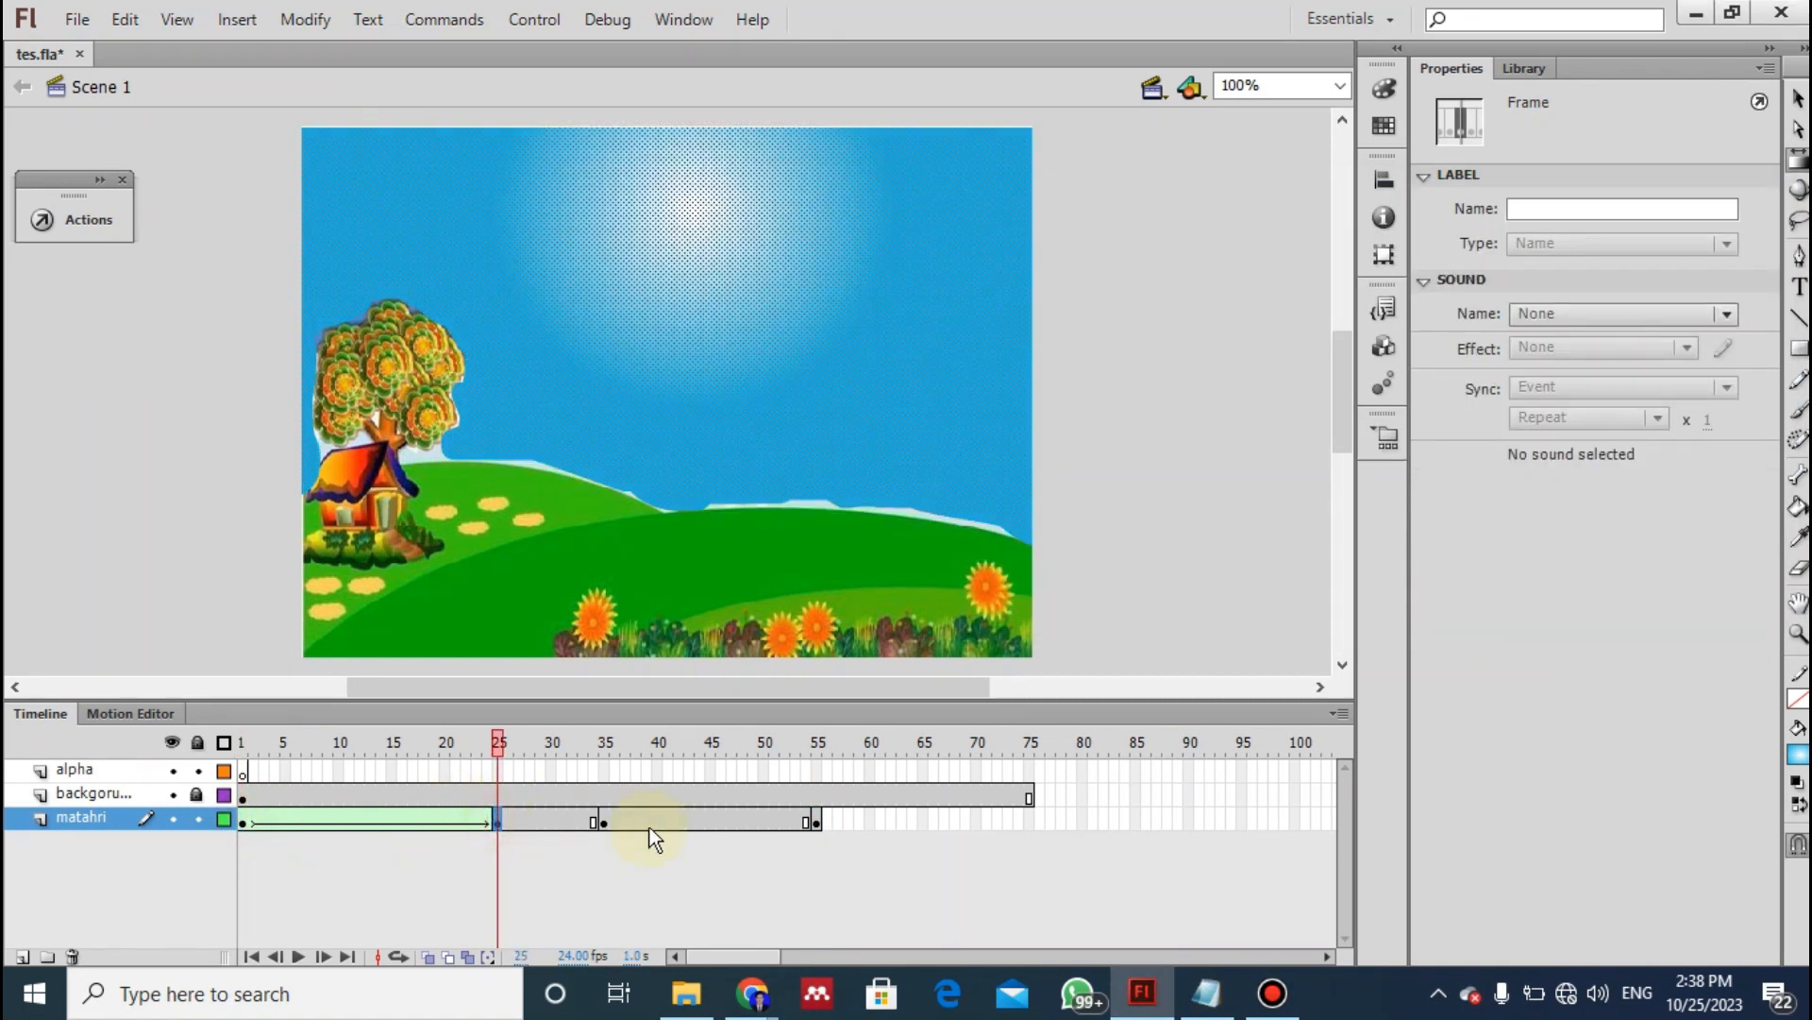
pyautogui.click(598, 823)
# - Following instruction 14 of the notes, move the frame 55 gradient's centre to the right side of the sky with the Gradient Transform Tool
pyautogui.click(813, 813)
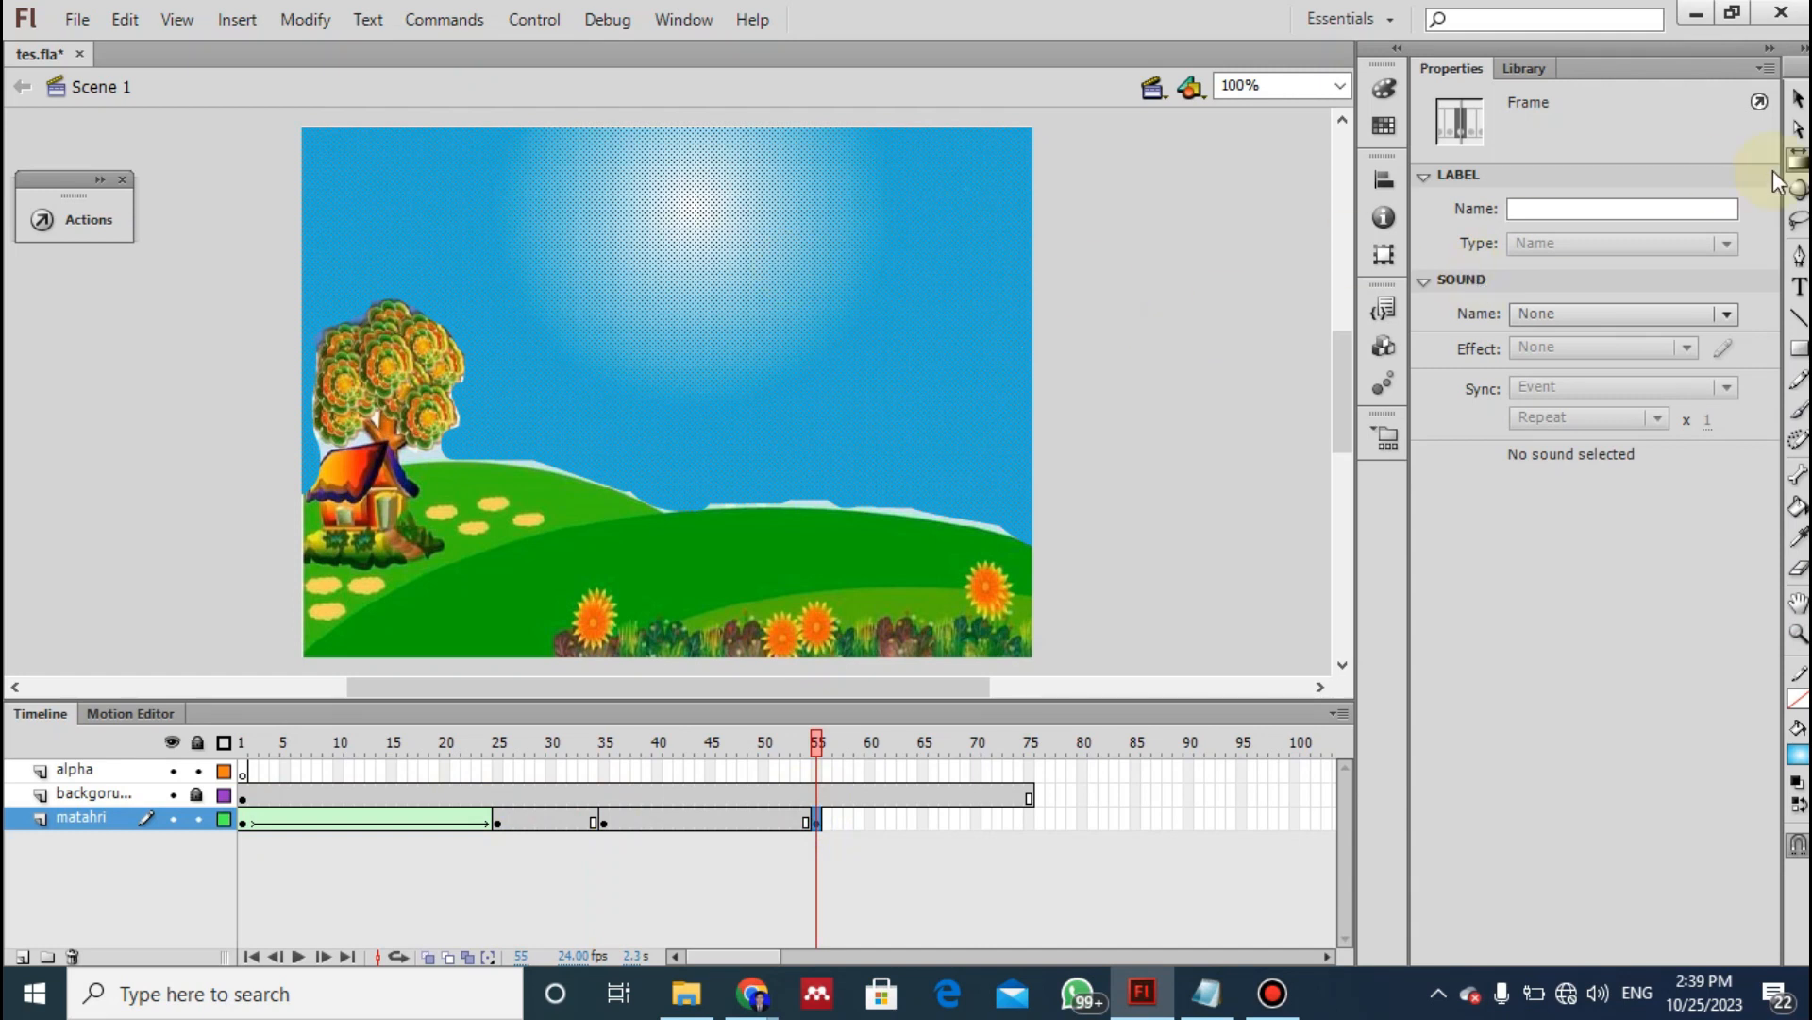
pyautogui.click(1800, 164)
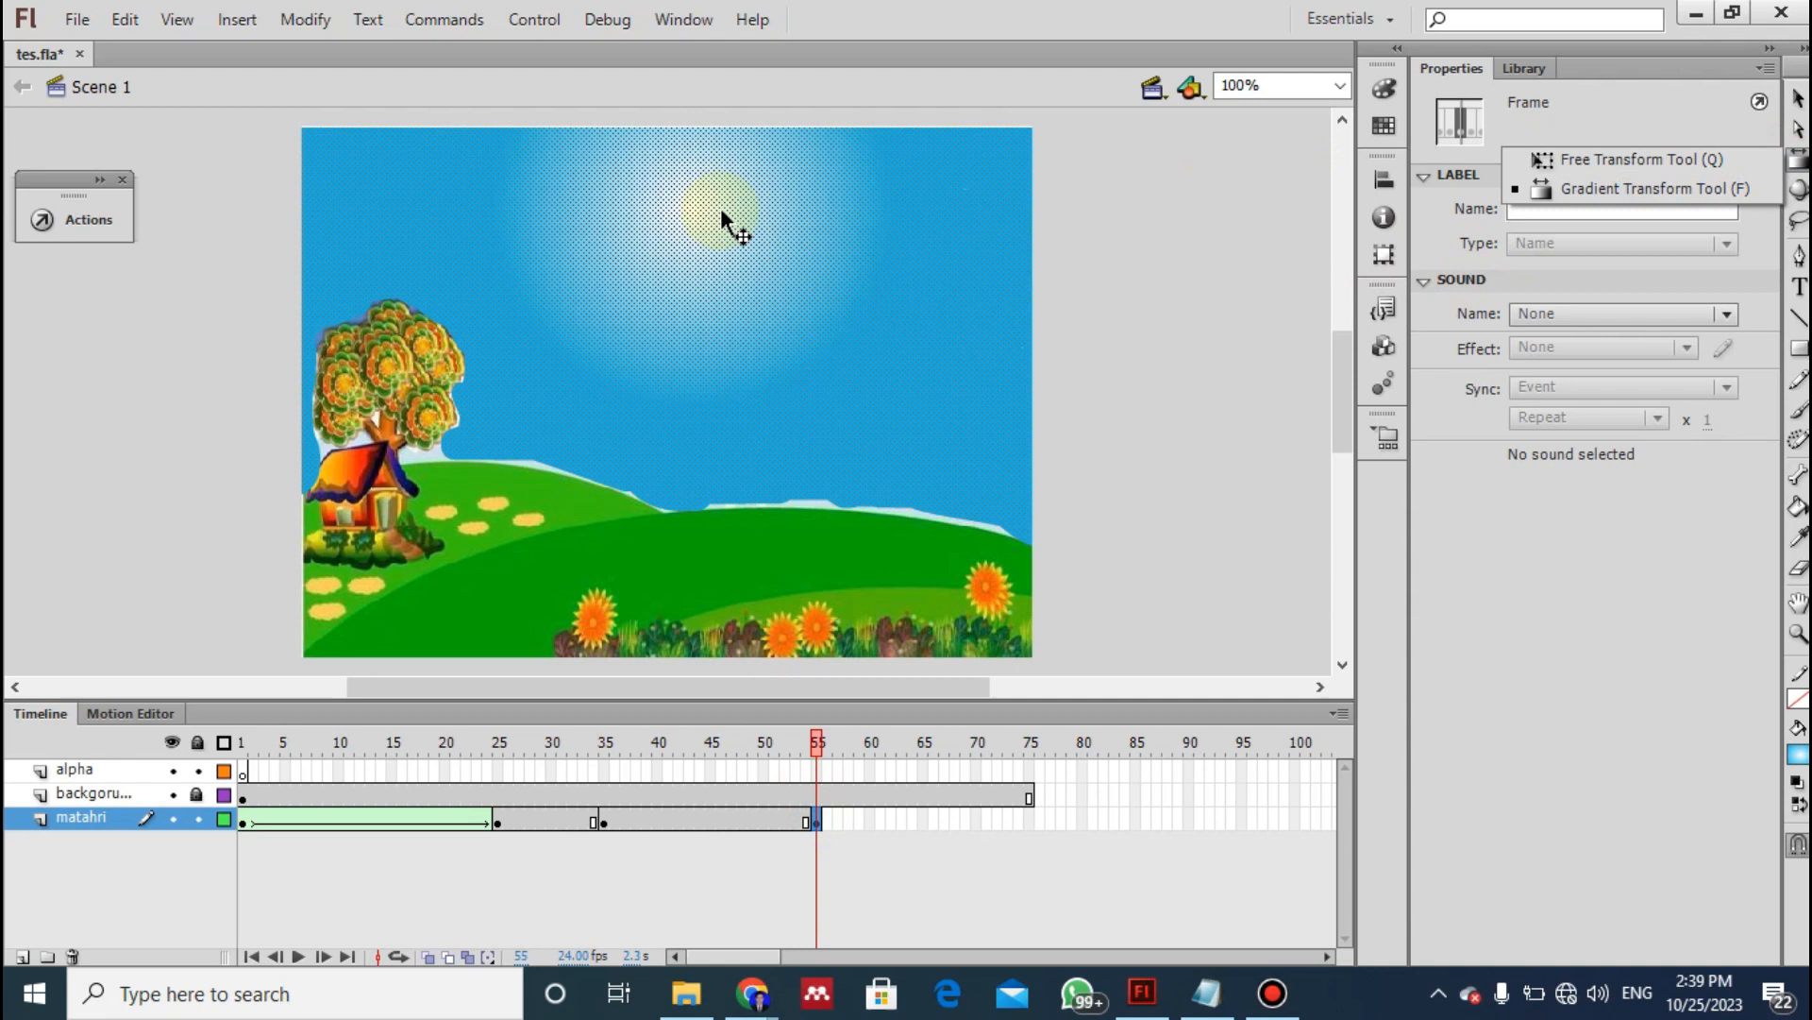
pyautogui.click(696, 211)
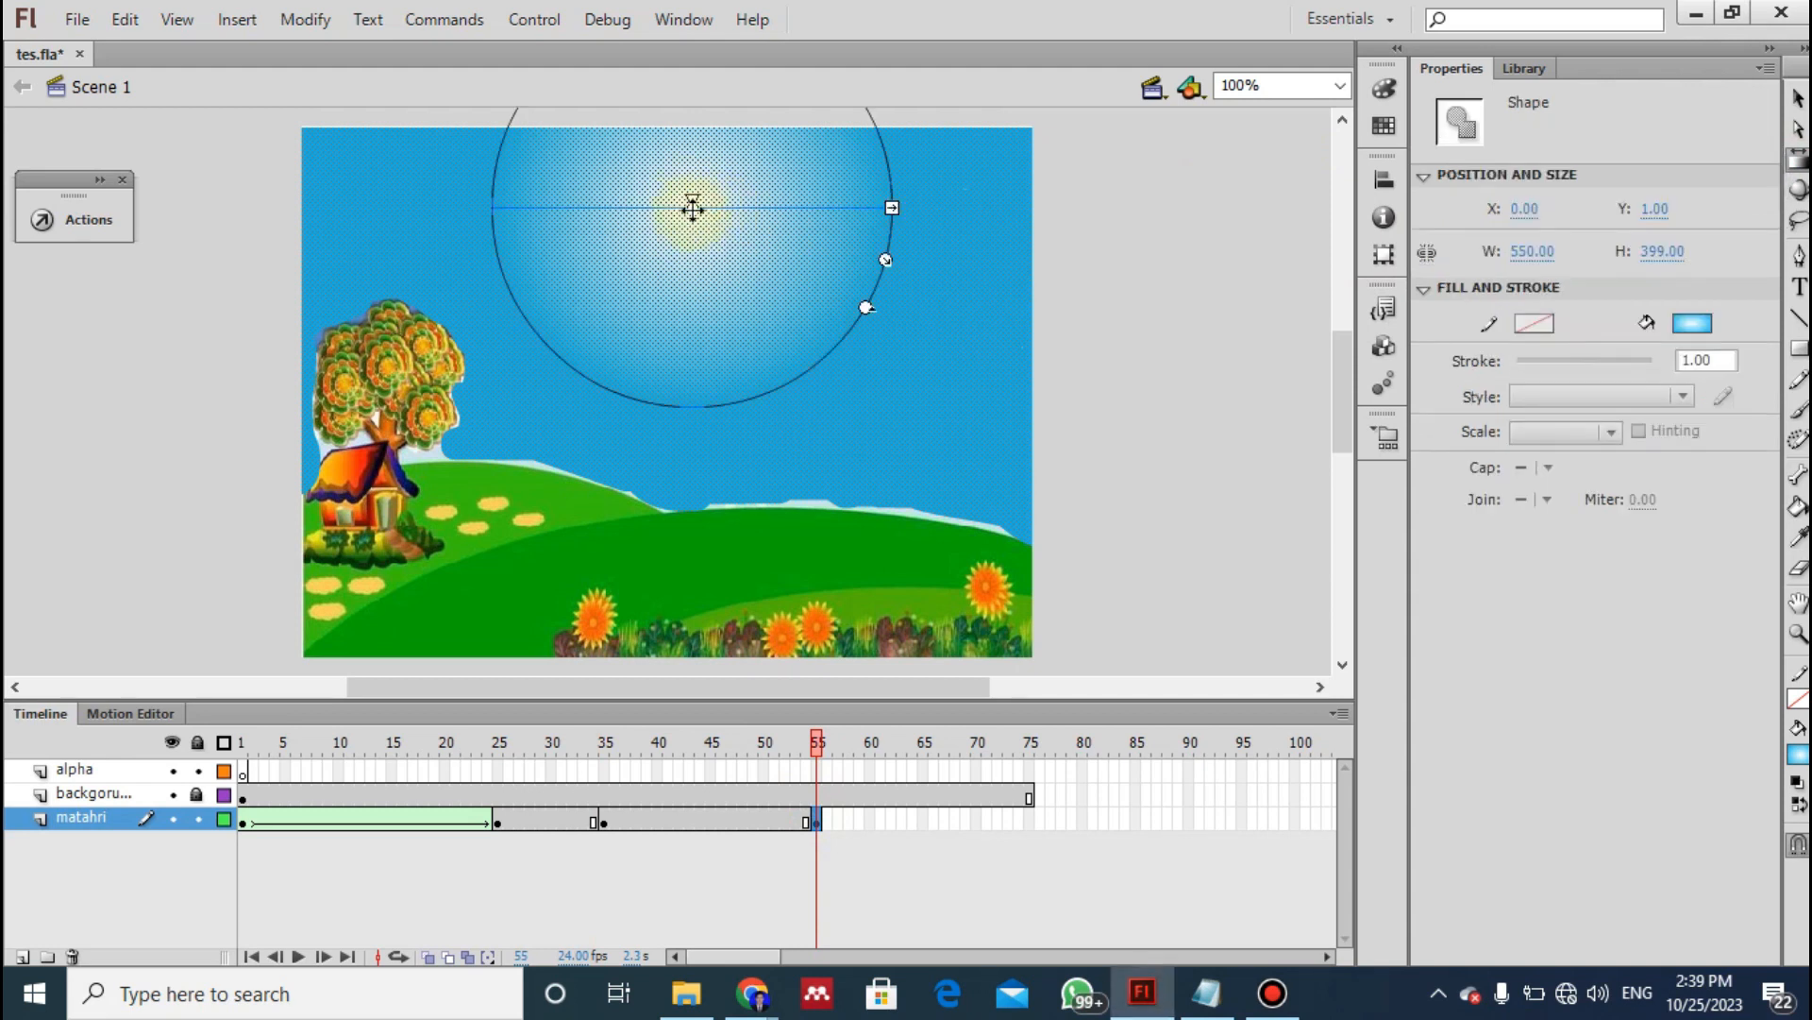
pyautogui.moveTo(693, 208); pyautogui.dragTo(948, 317)
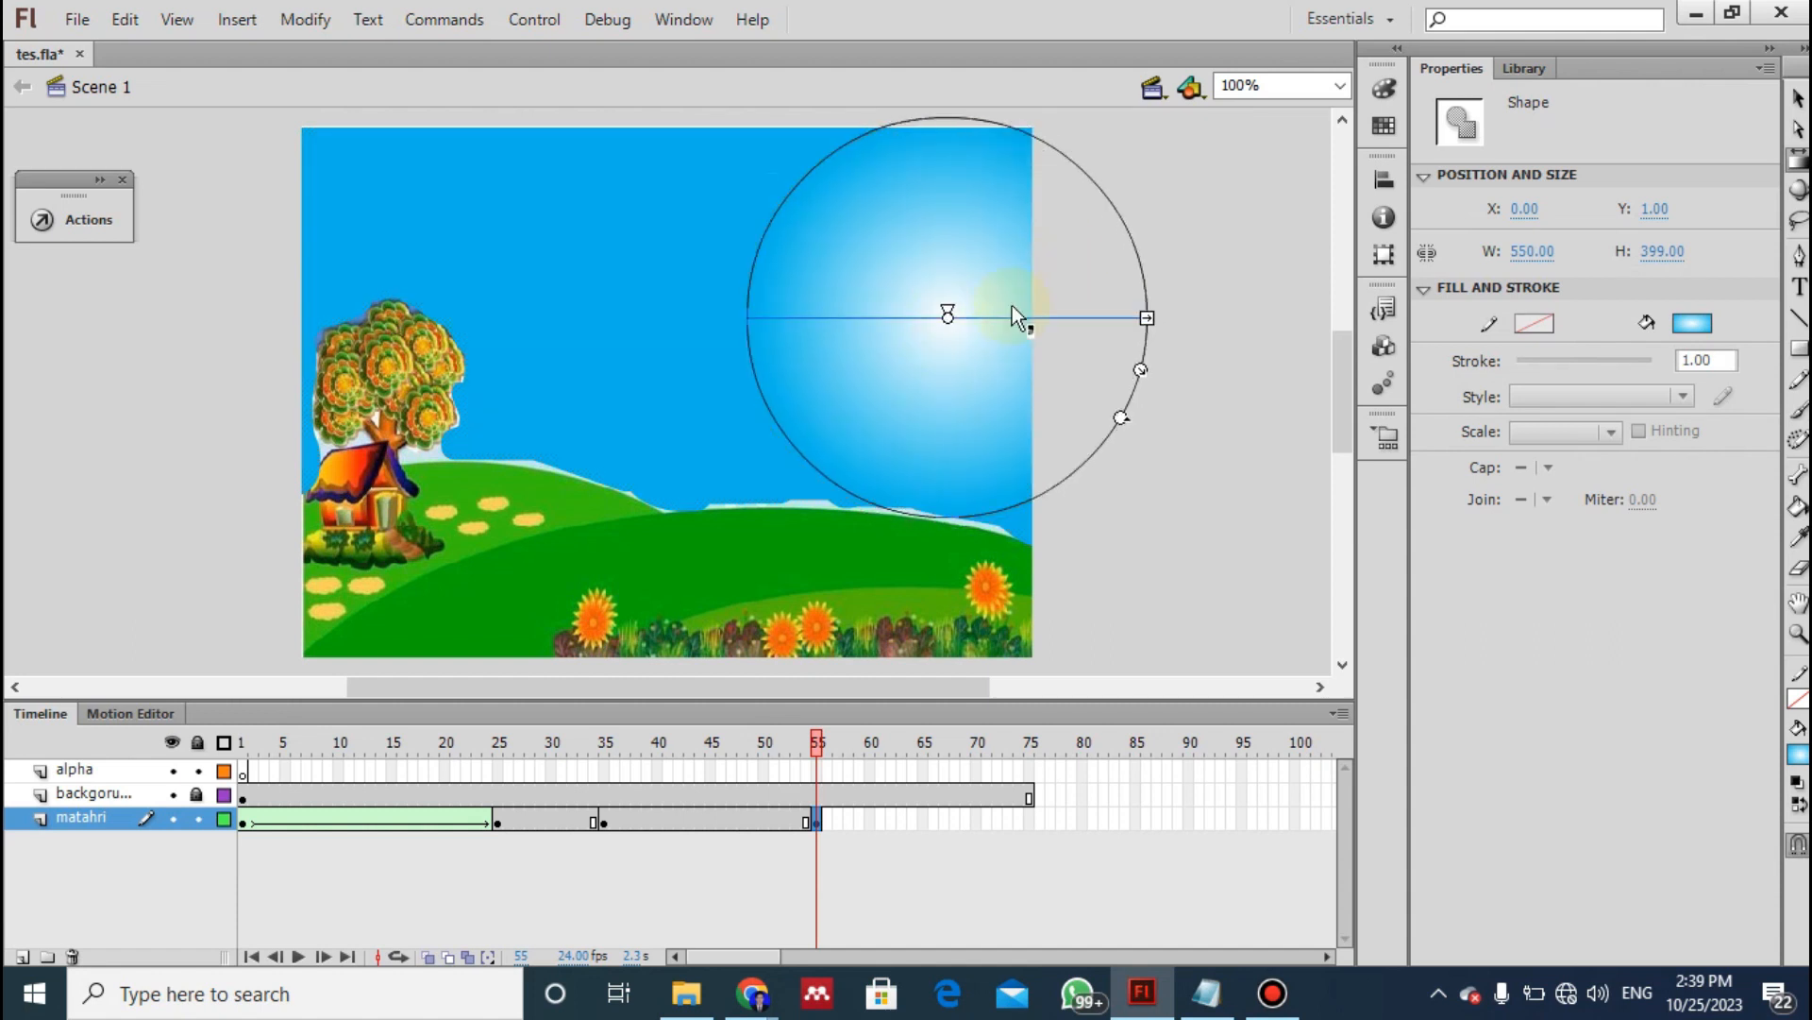
# - Change the inner colour of the frame 55 radial gradient from white to a soft afternoon yellow
pyautogui.click(1384, 90)
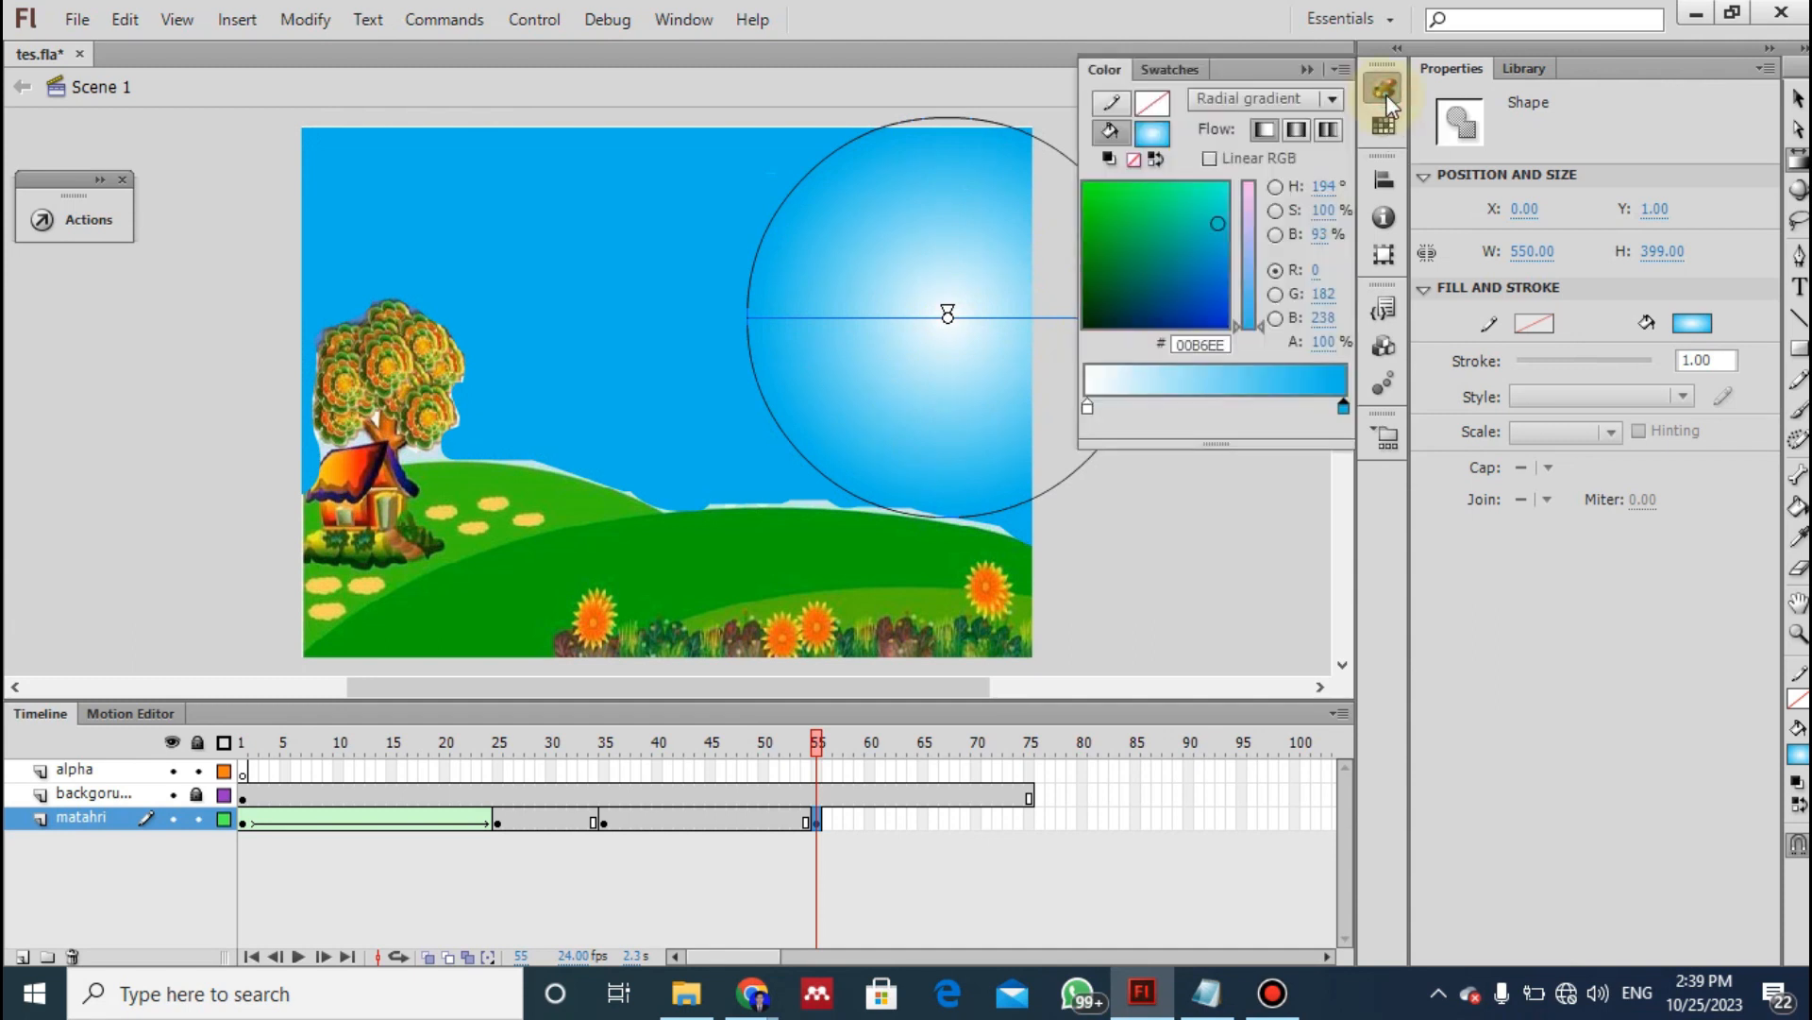
pyautogui.click(1088, 408)
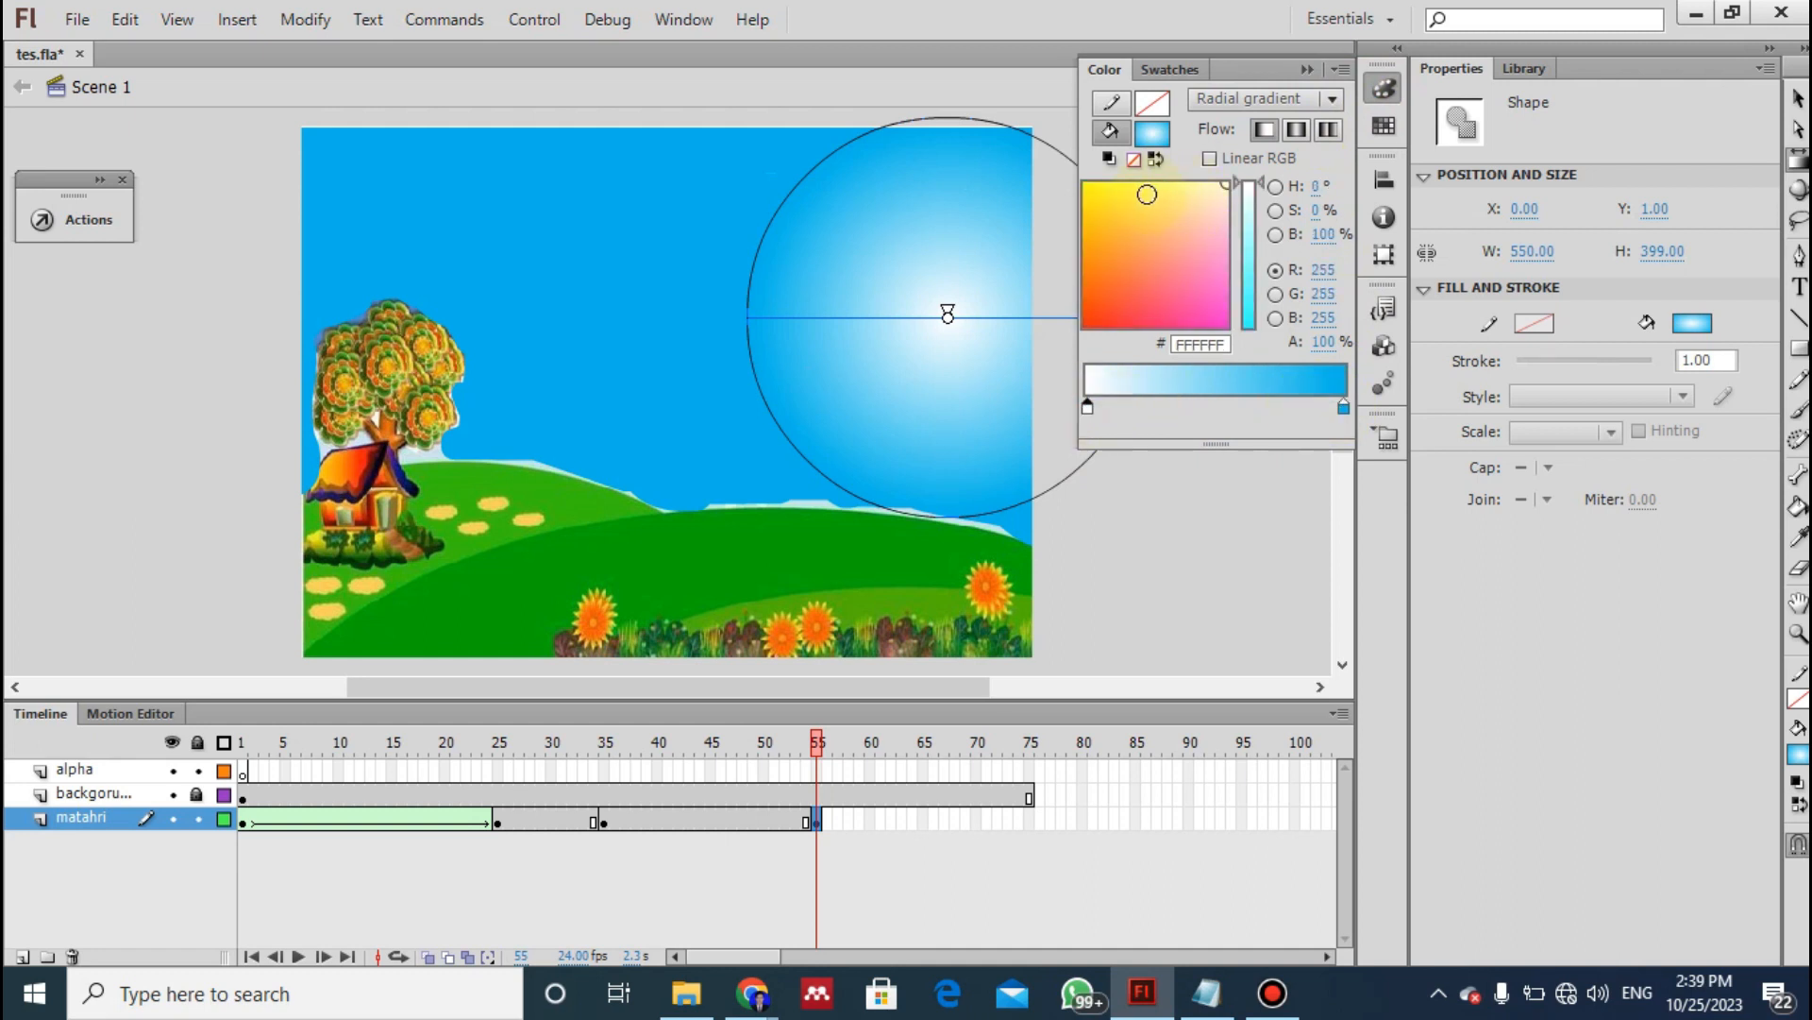
pyautogui.click(1147, 192)
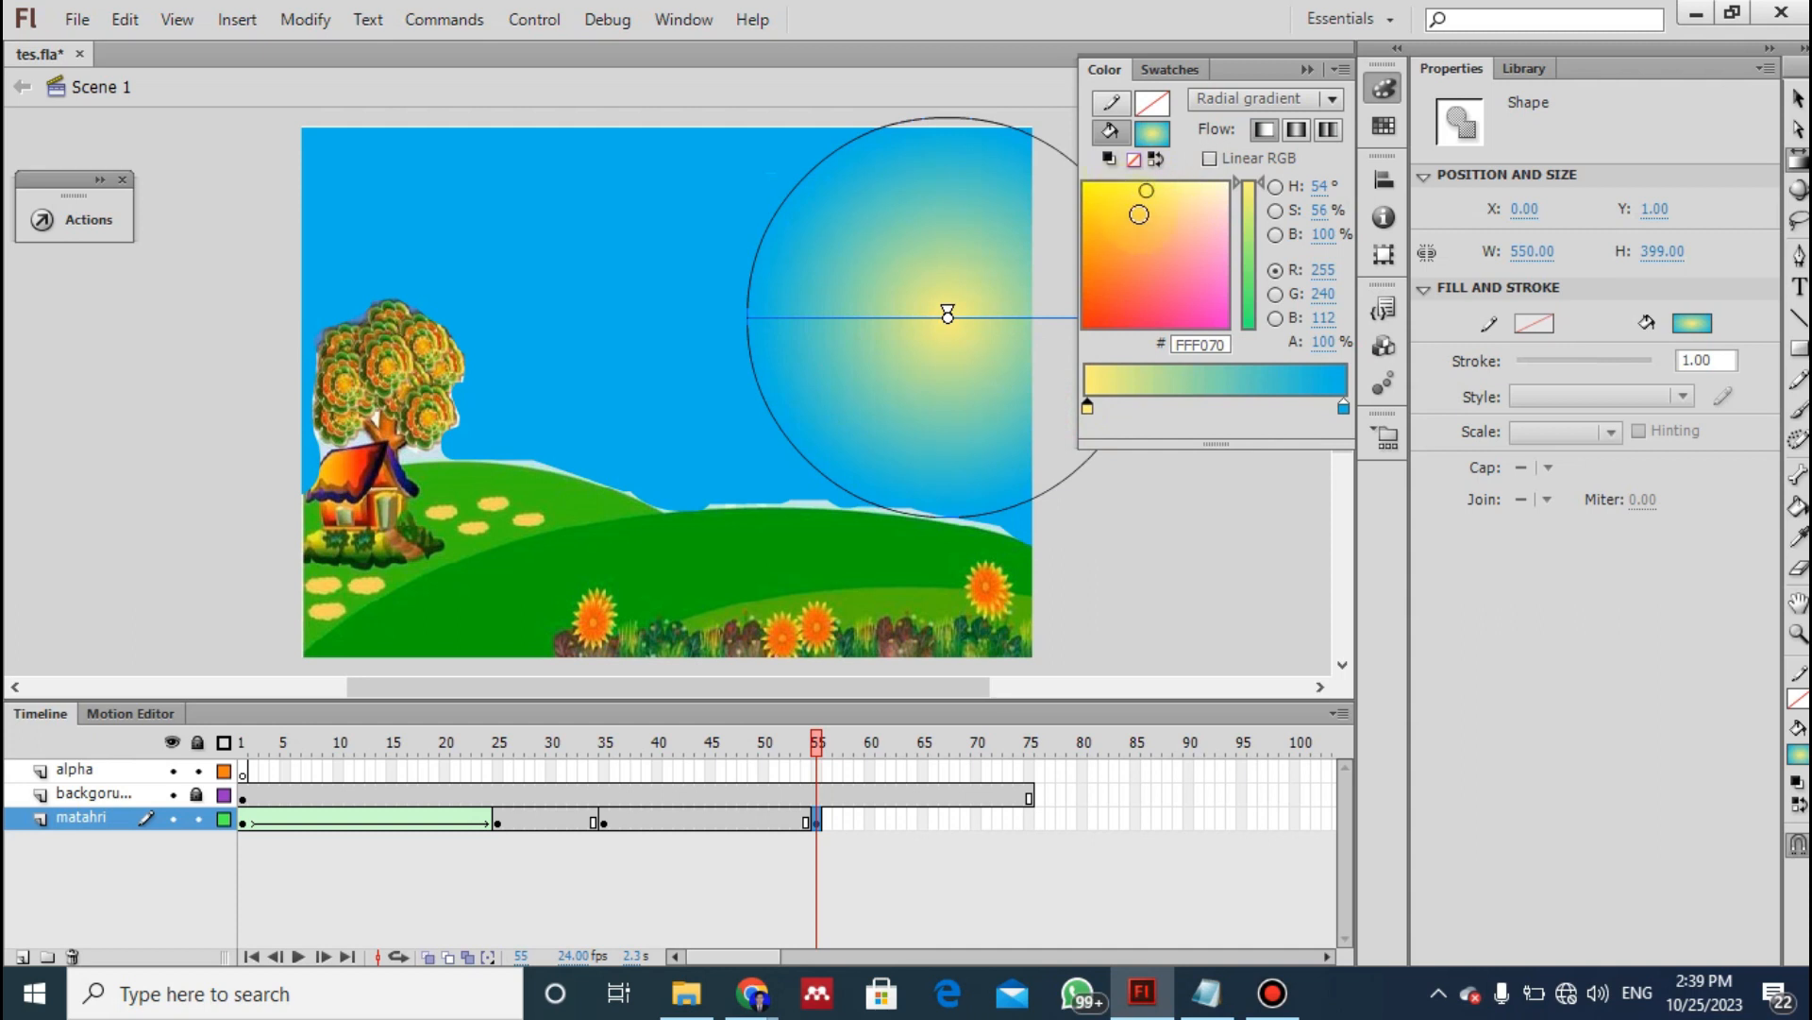
pyautogui.click(1159, 187)
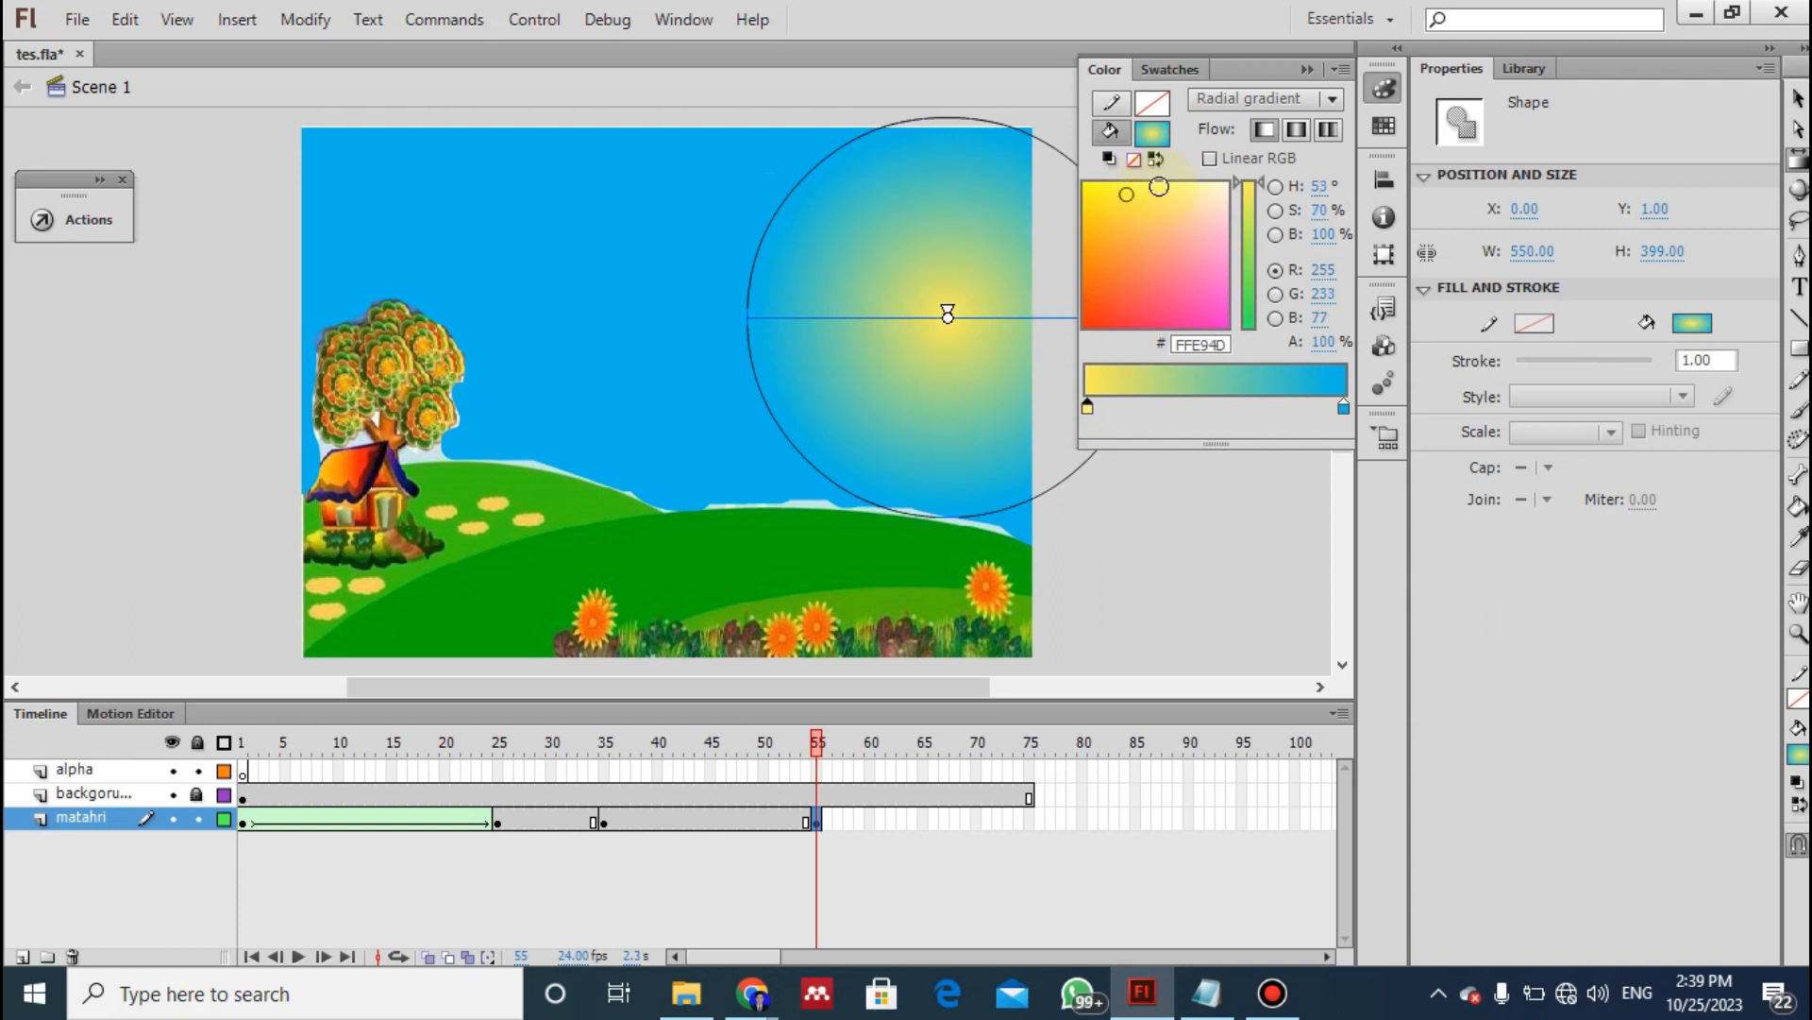
pyautogui.click(1111, 194)
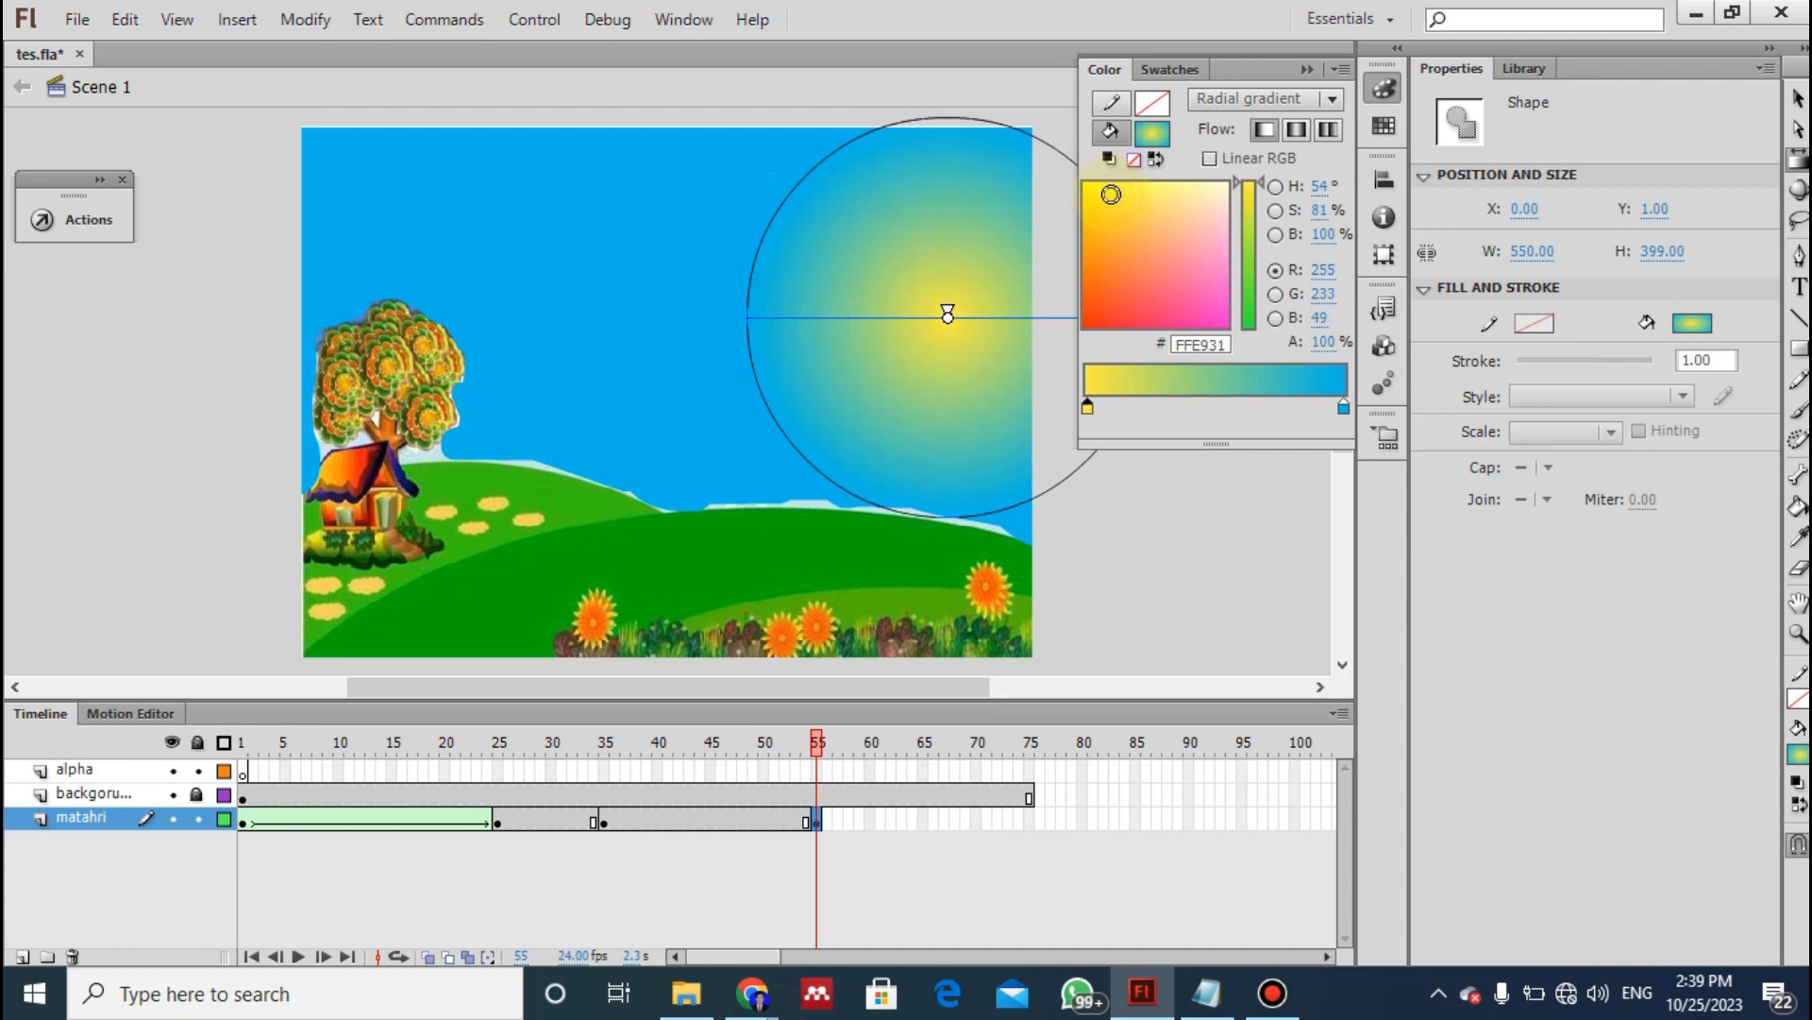
pyautogui.click(1130, 199)
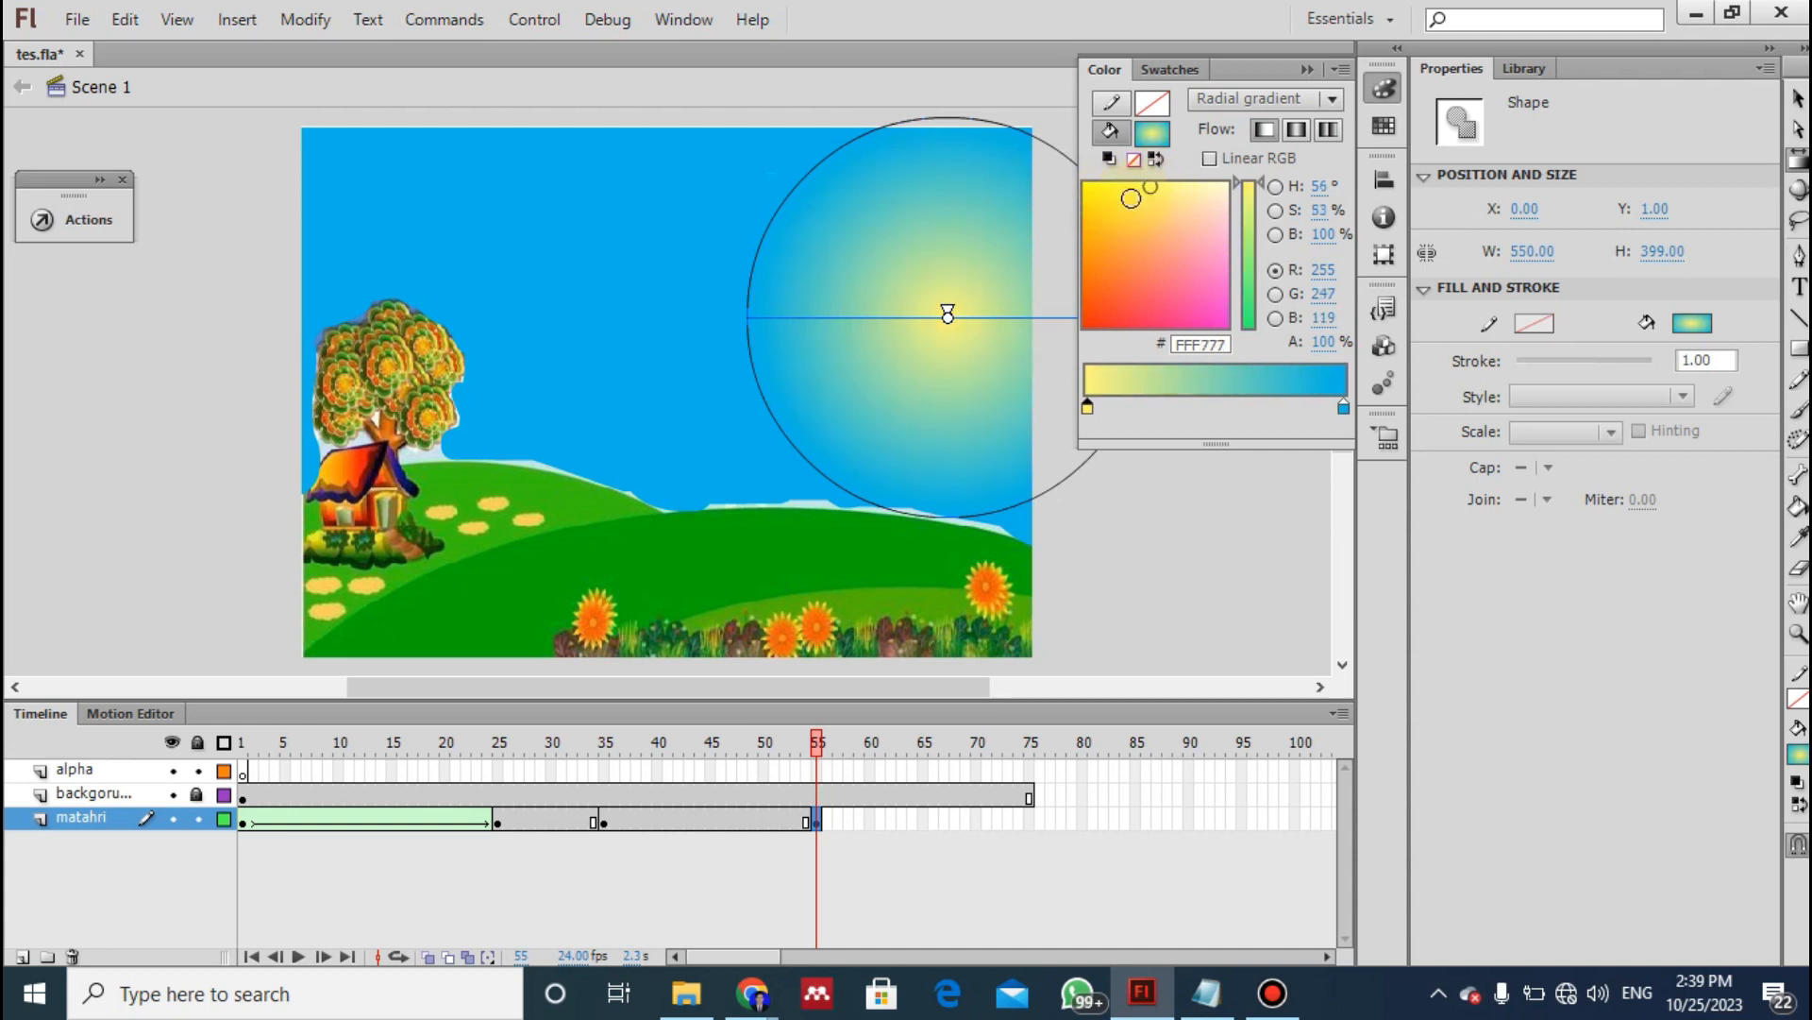
pyautogui.click(1134, 186)
pyautogui.click(1156, 194)
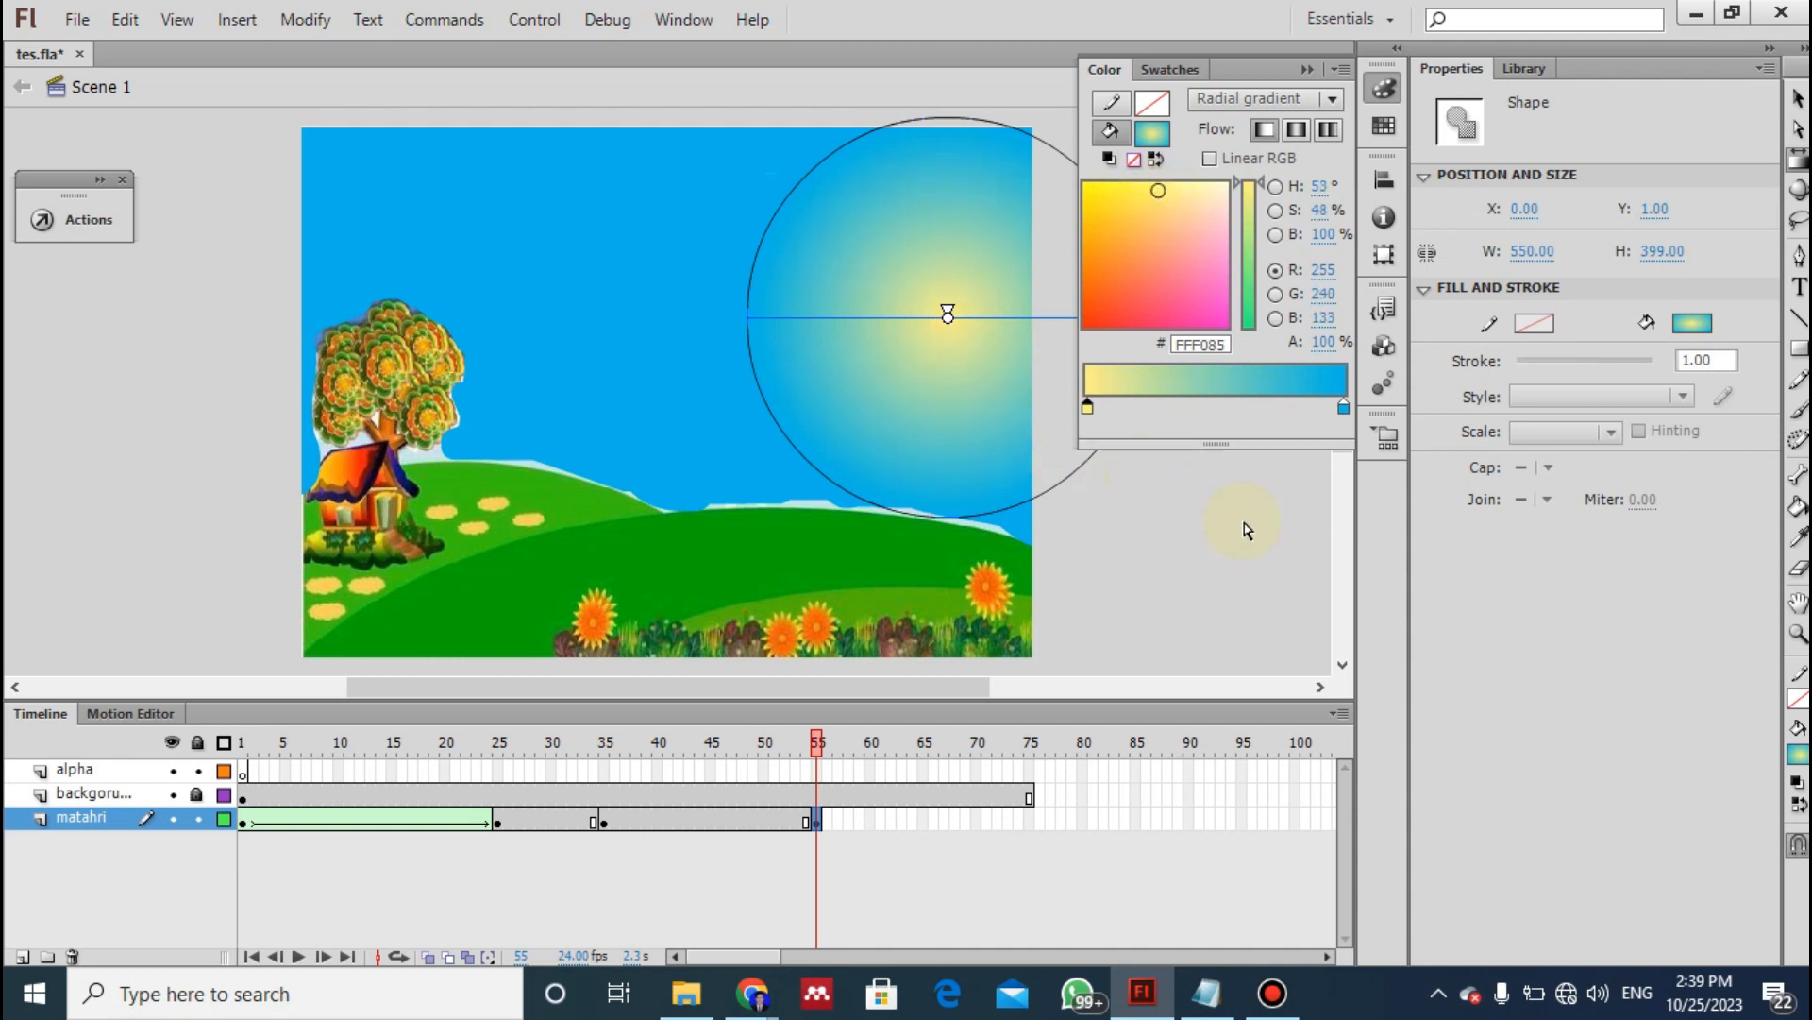
# - Following instruction 15 of the notes, create a shape tween between frames 35 and 55 of the matahri layer and preview it
pyautogui.hotkey('alt', 'Tab')
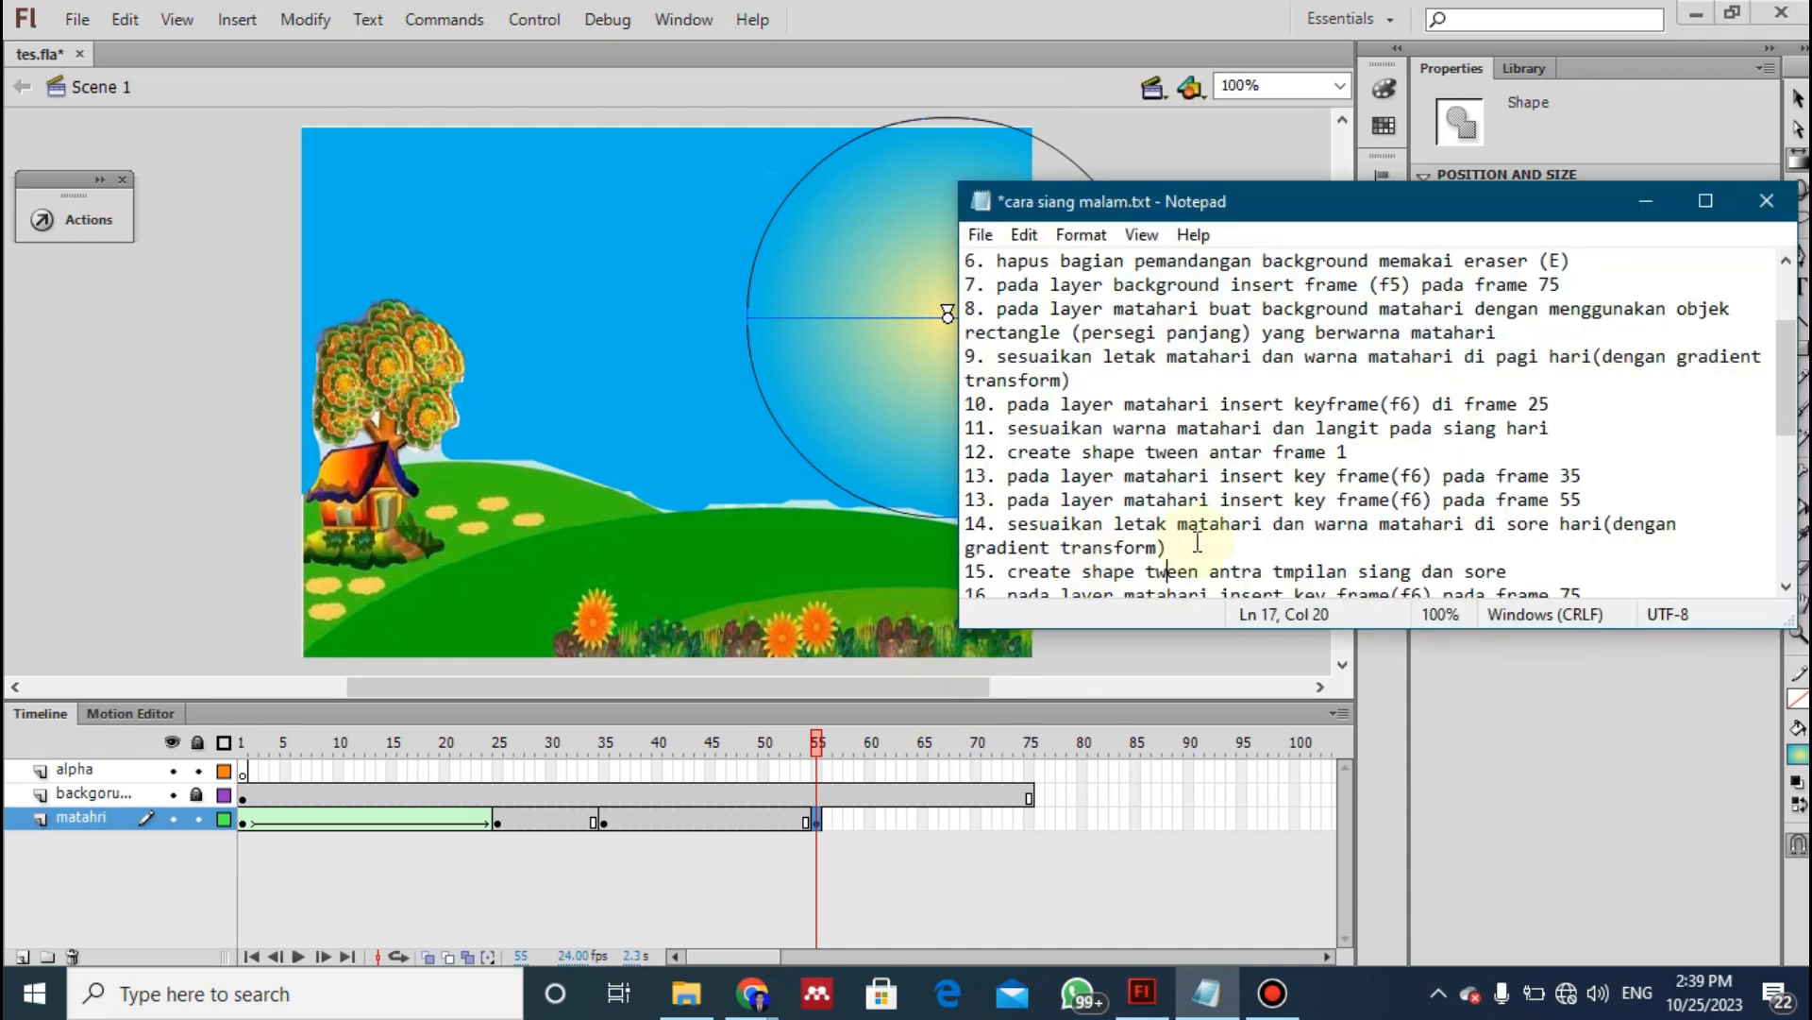
pyautogui.click(1074, 529)
pyautogui.press('Down')
pyautogui.press('Down')
pyautogui.press('Down')
pyautogui.press('Down')
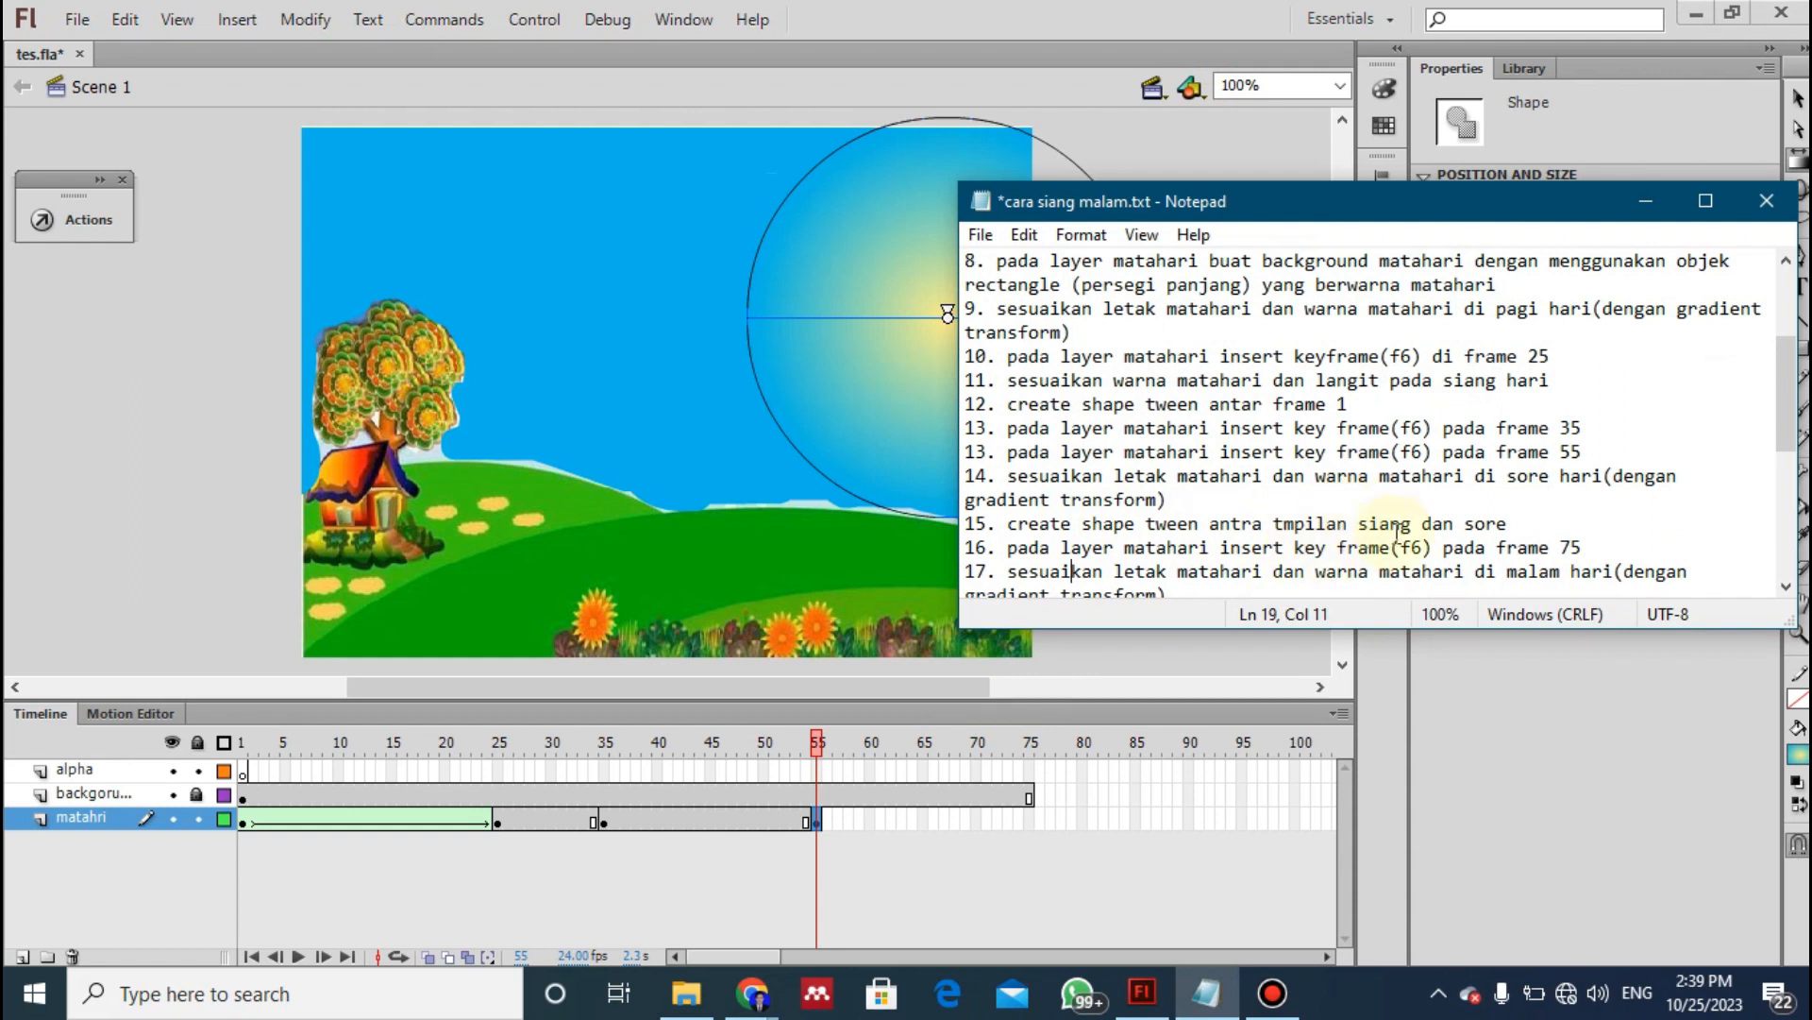
pyautogui.click(718, 822)
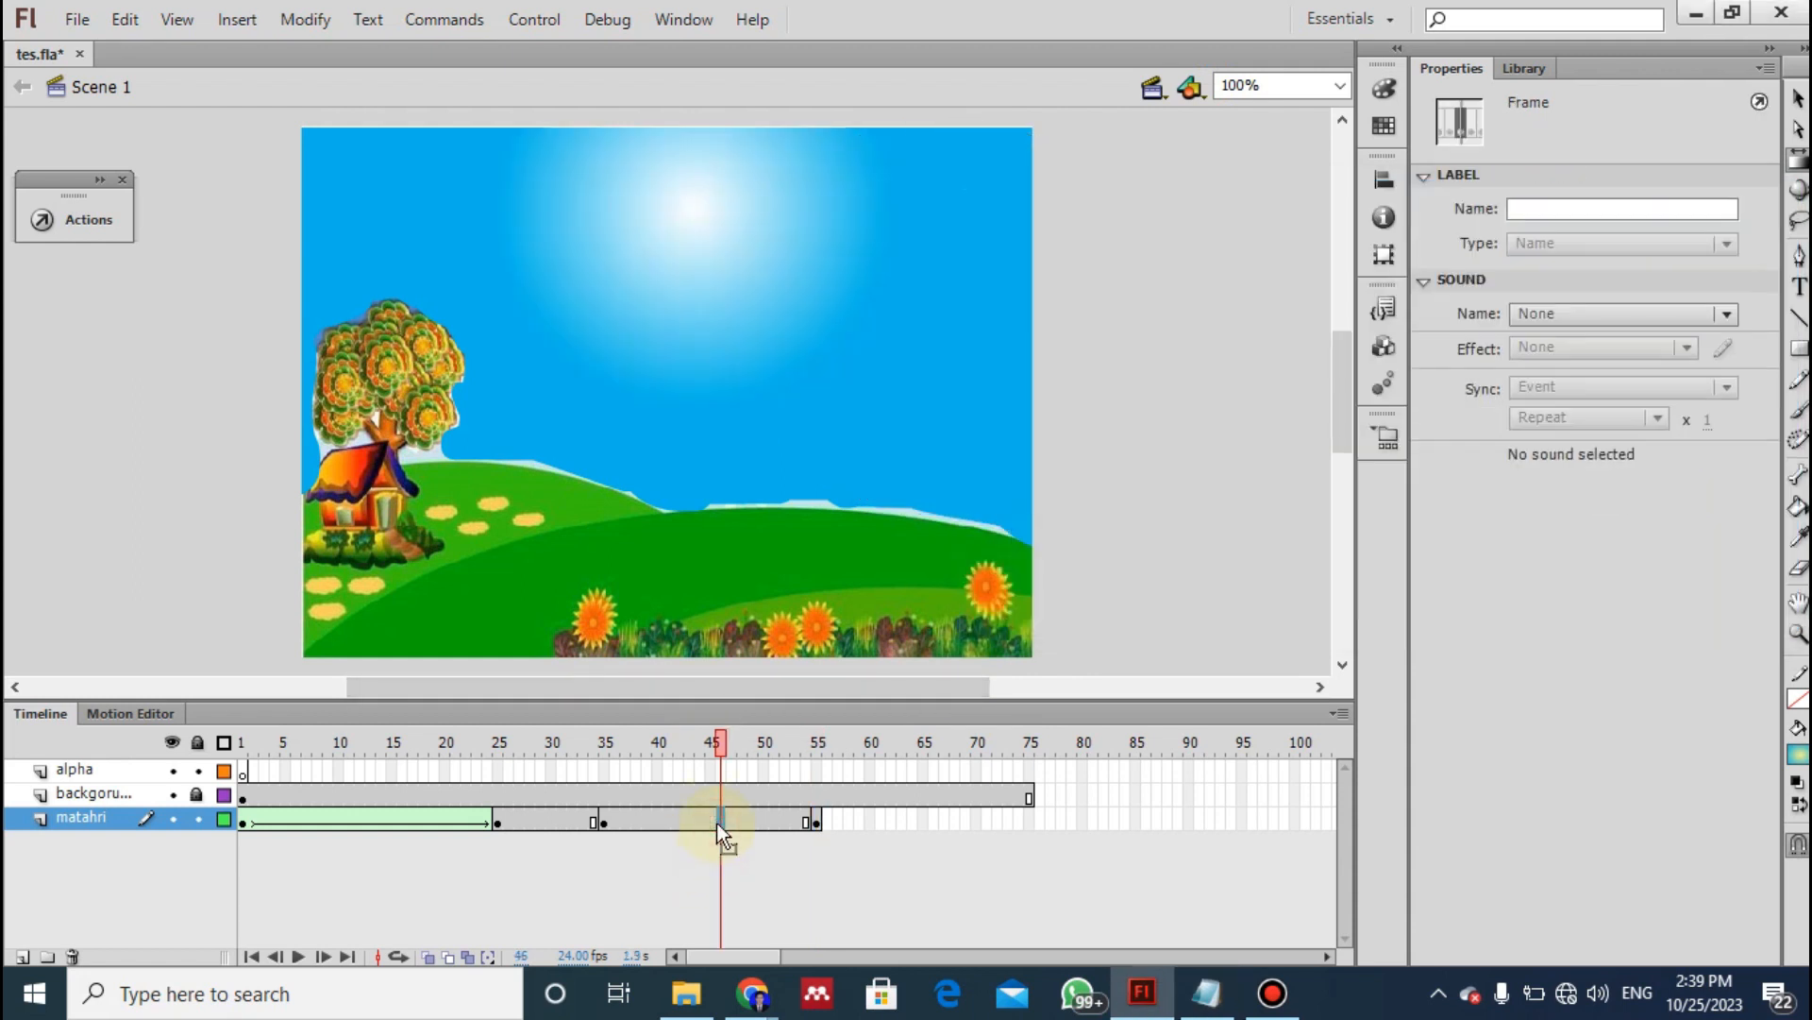
pyautogui.rightClick(701, 823)
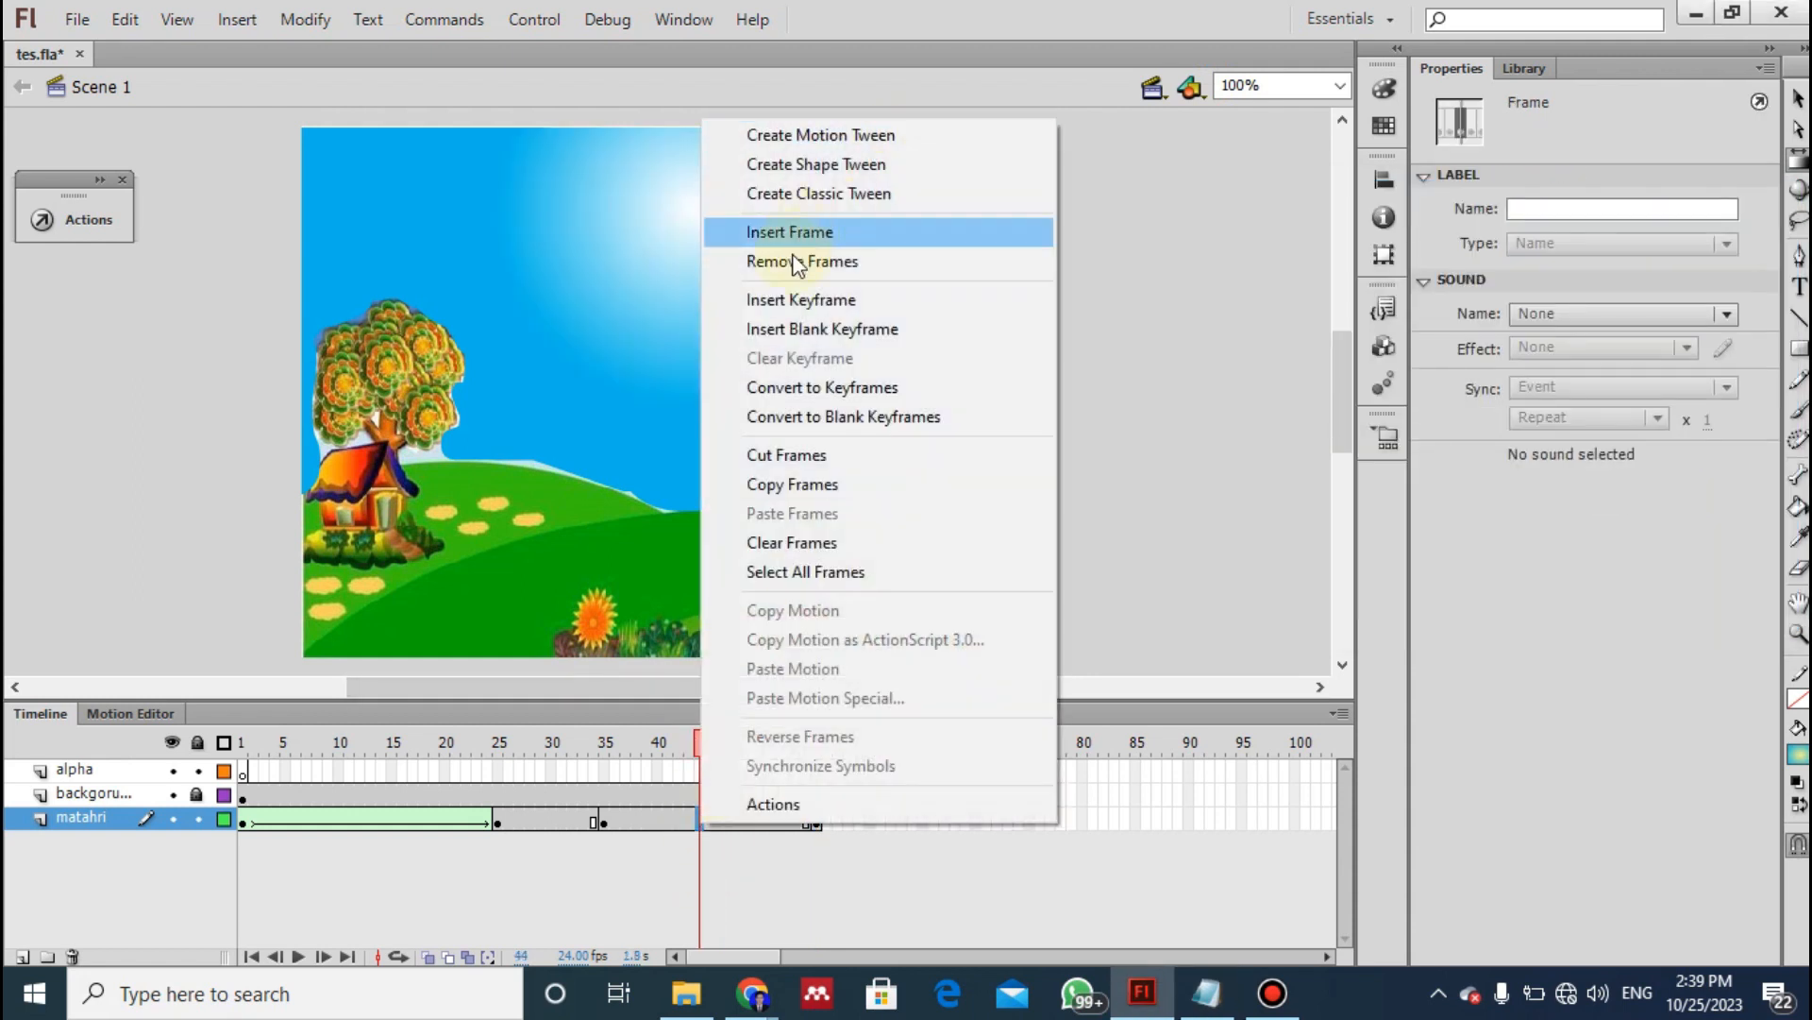
pyautogui.click(840, 170)
pyautogui.moveTo(703, 745); pyautogui.dragTo(804, 775)
# - Following instruction 16 of the notes, insert a keyframe at frame 75 of the matahri layer
pyautogui.hotkey('alt', 'Tab')
pyautogui.click(1300, 557)
pyautogui.press('Down')
pyautogui.press('Down')
pyautogui.press('Down')
pyautogui.press('Down')
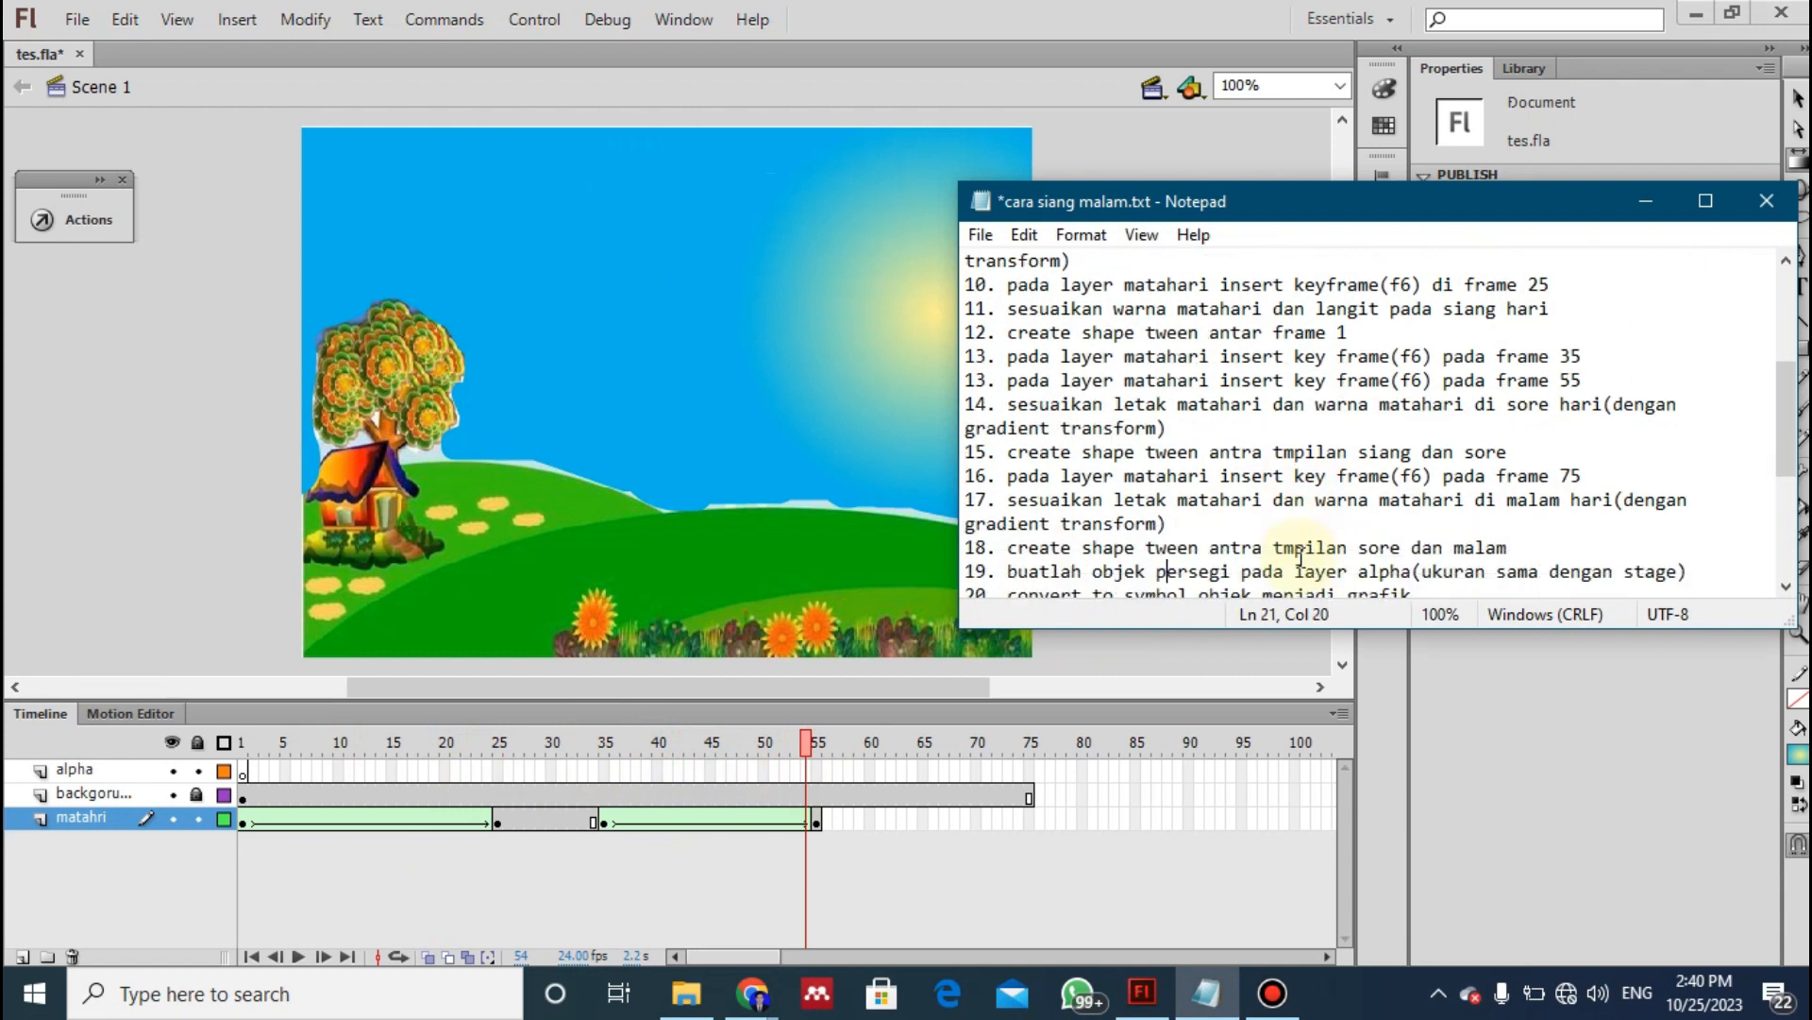
pyautogui.click(1403, 453)
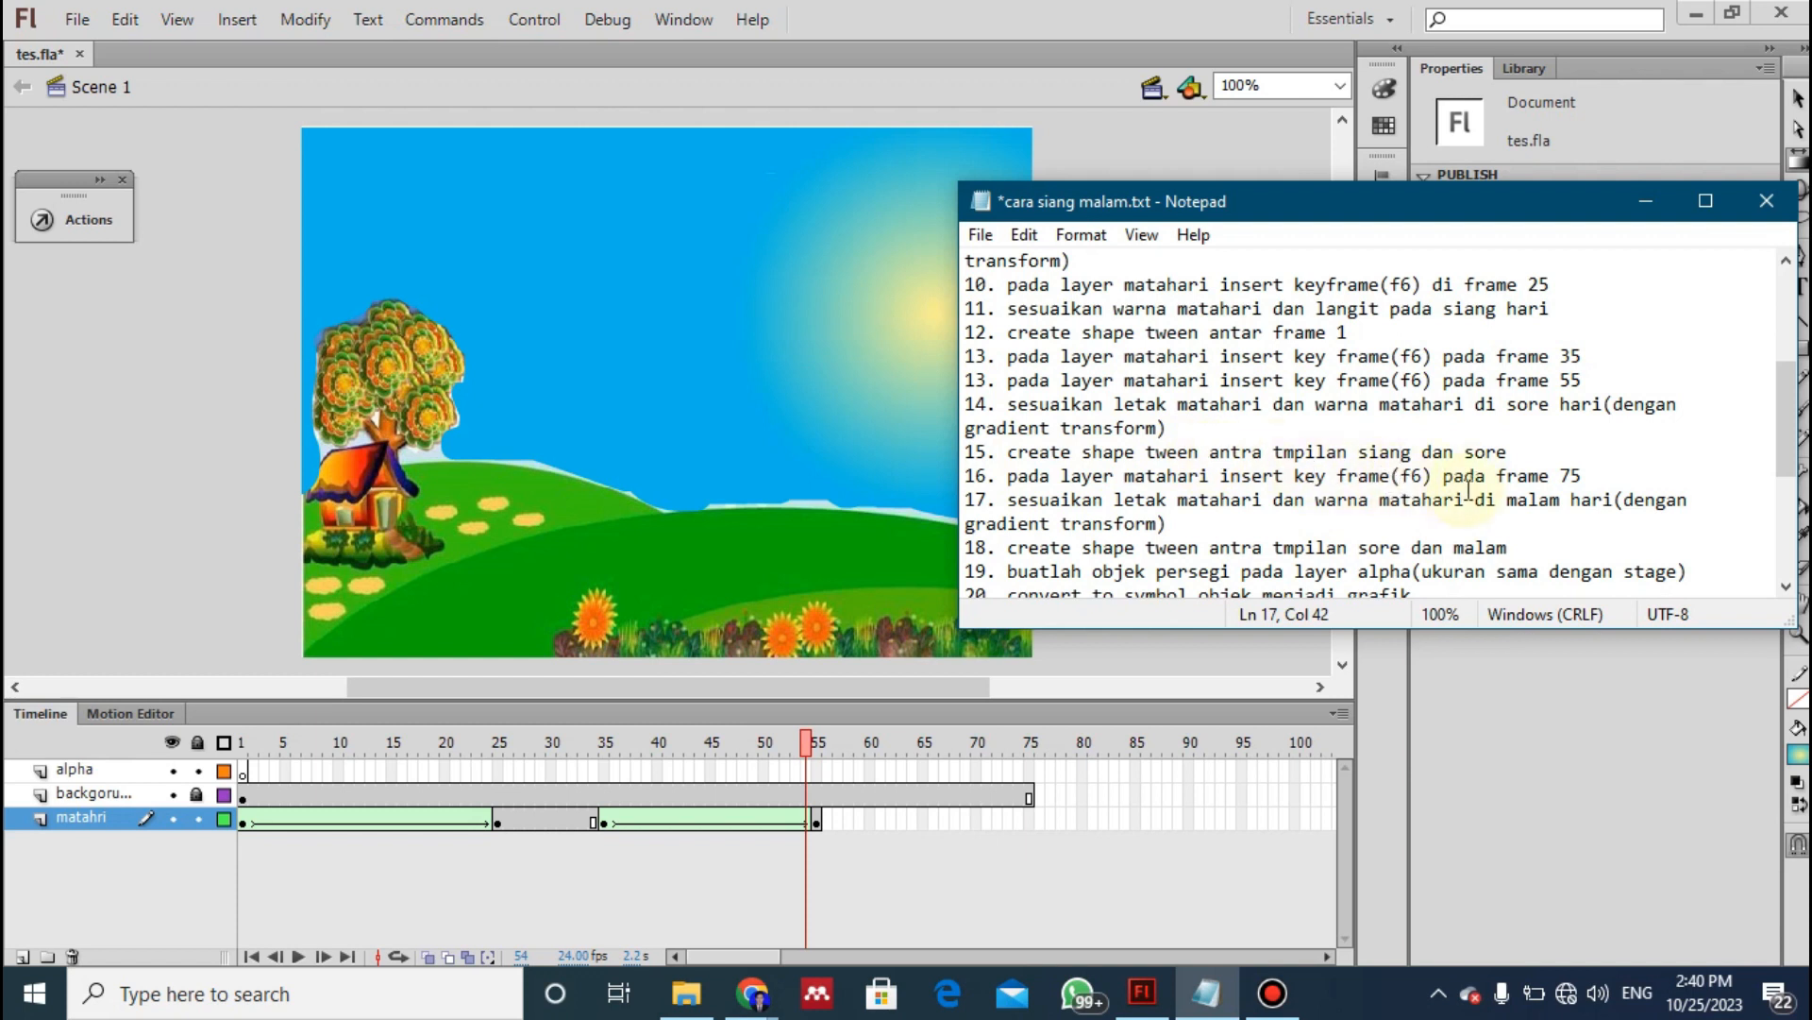
pyautogui.click(1028, 819)
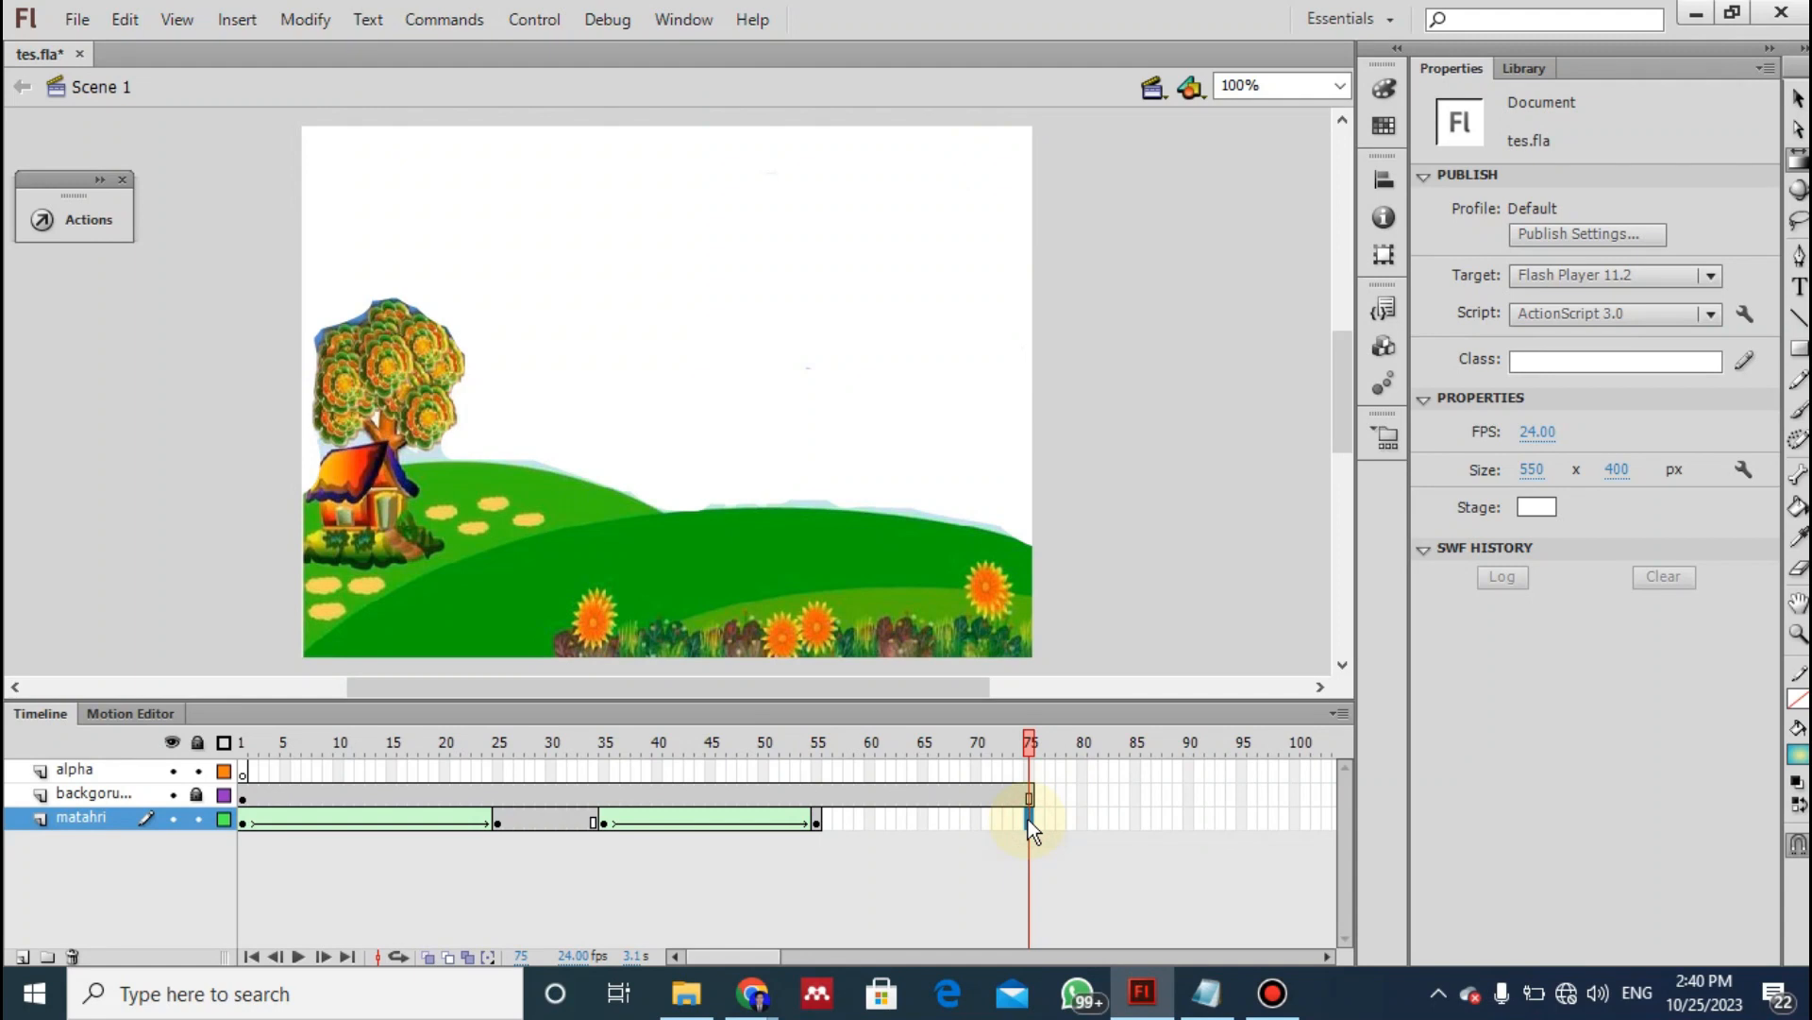
pyautogui.rightClick(1028, 820)
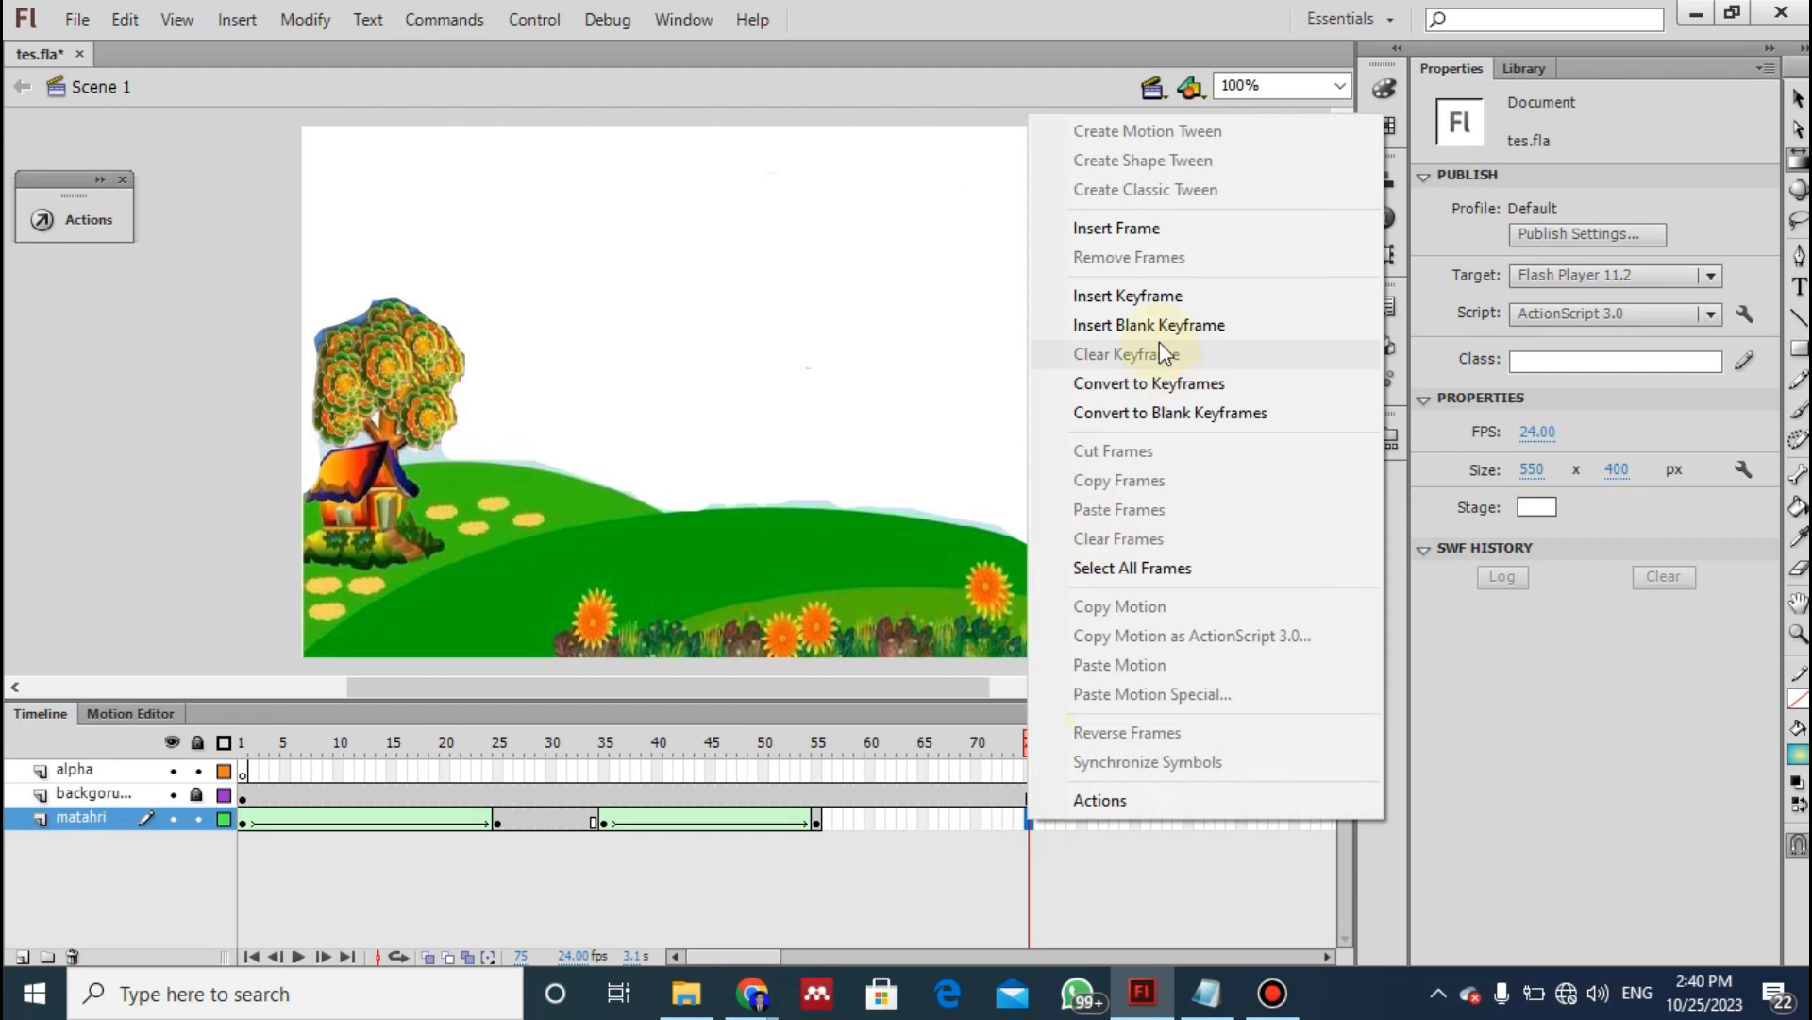
pyautogui.click(1163, 296)
# - Consult instruction 17 of the notes on the night-time sun and inspect the matahri layer at frames 55 and 63
pyautogui.hotkey('alt', 'Tab')
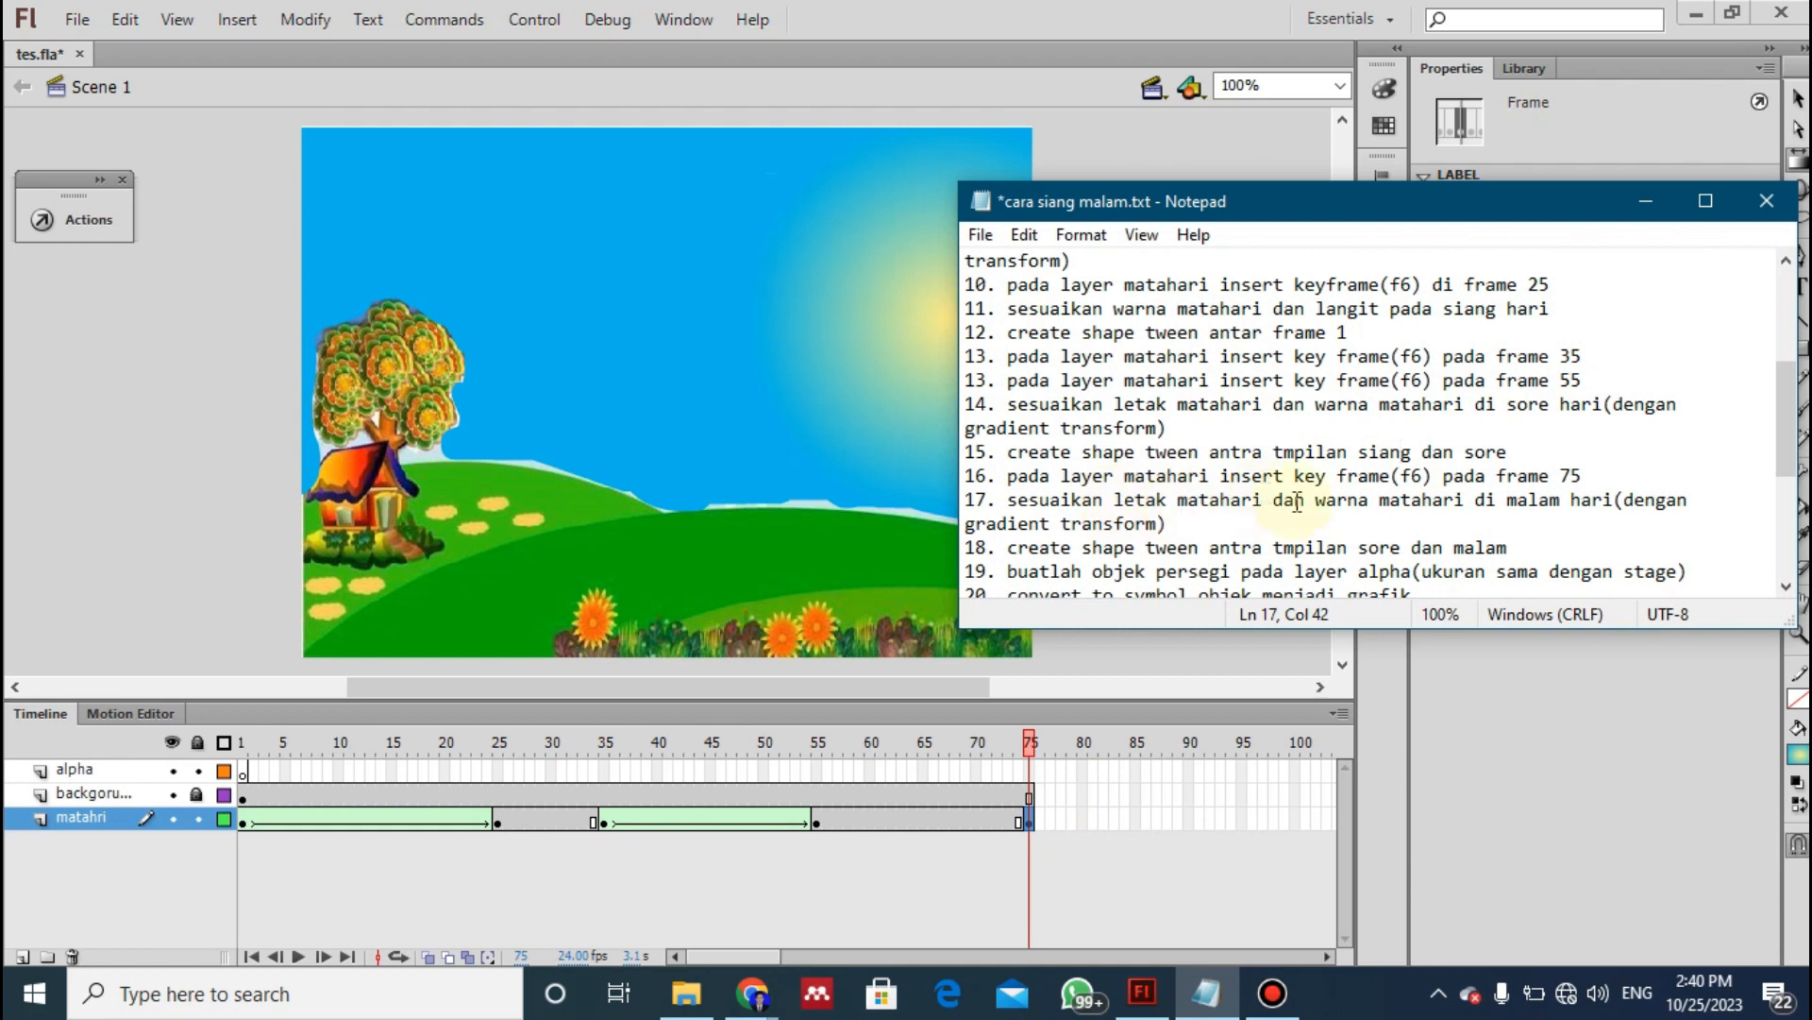
pyautogui.moveTo(1386, 501); pyautogui.dragTo(1541, 501)
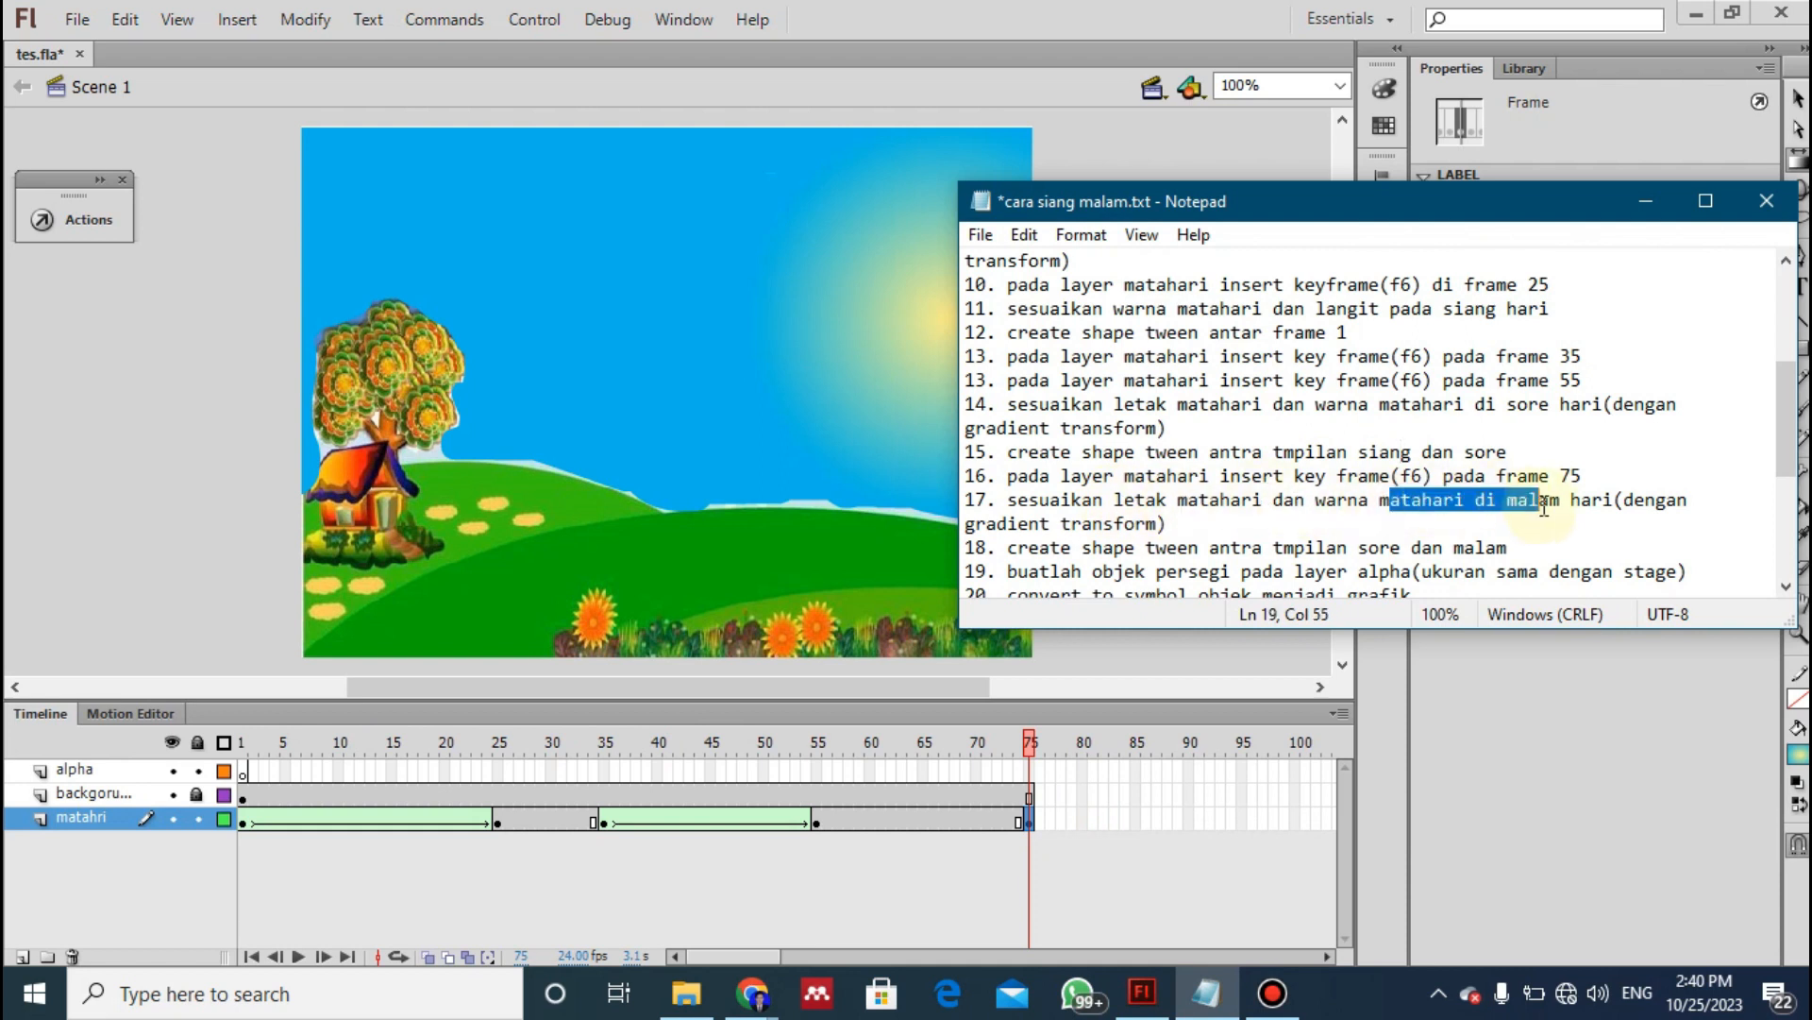
pyautogui.click(820, 819)
pyautogui.click(901, 820)
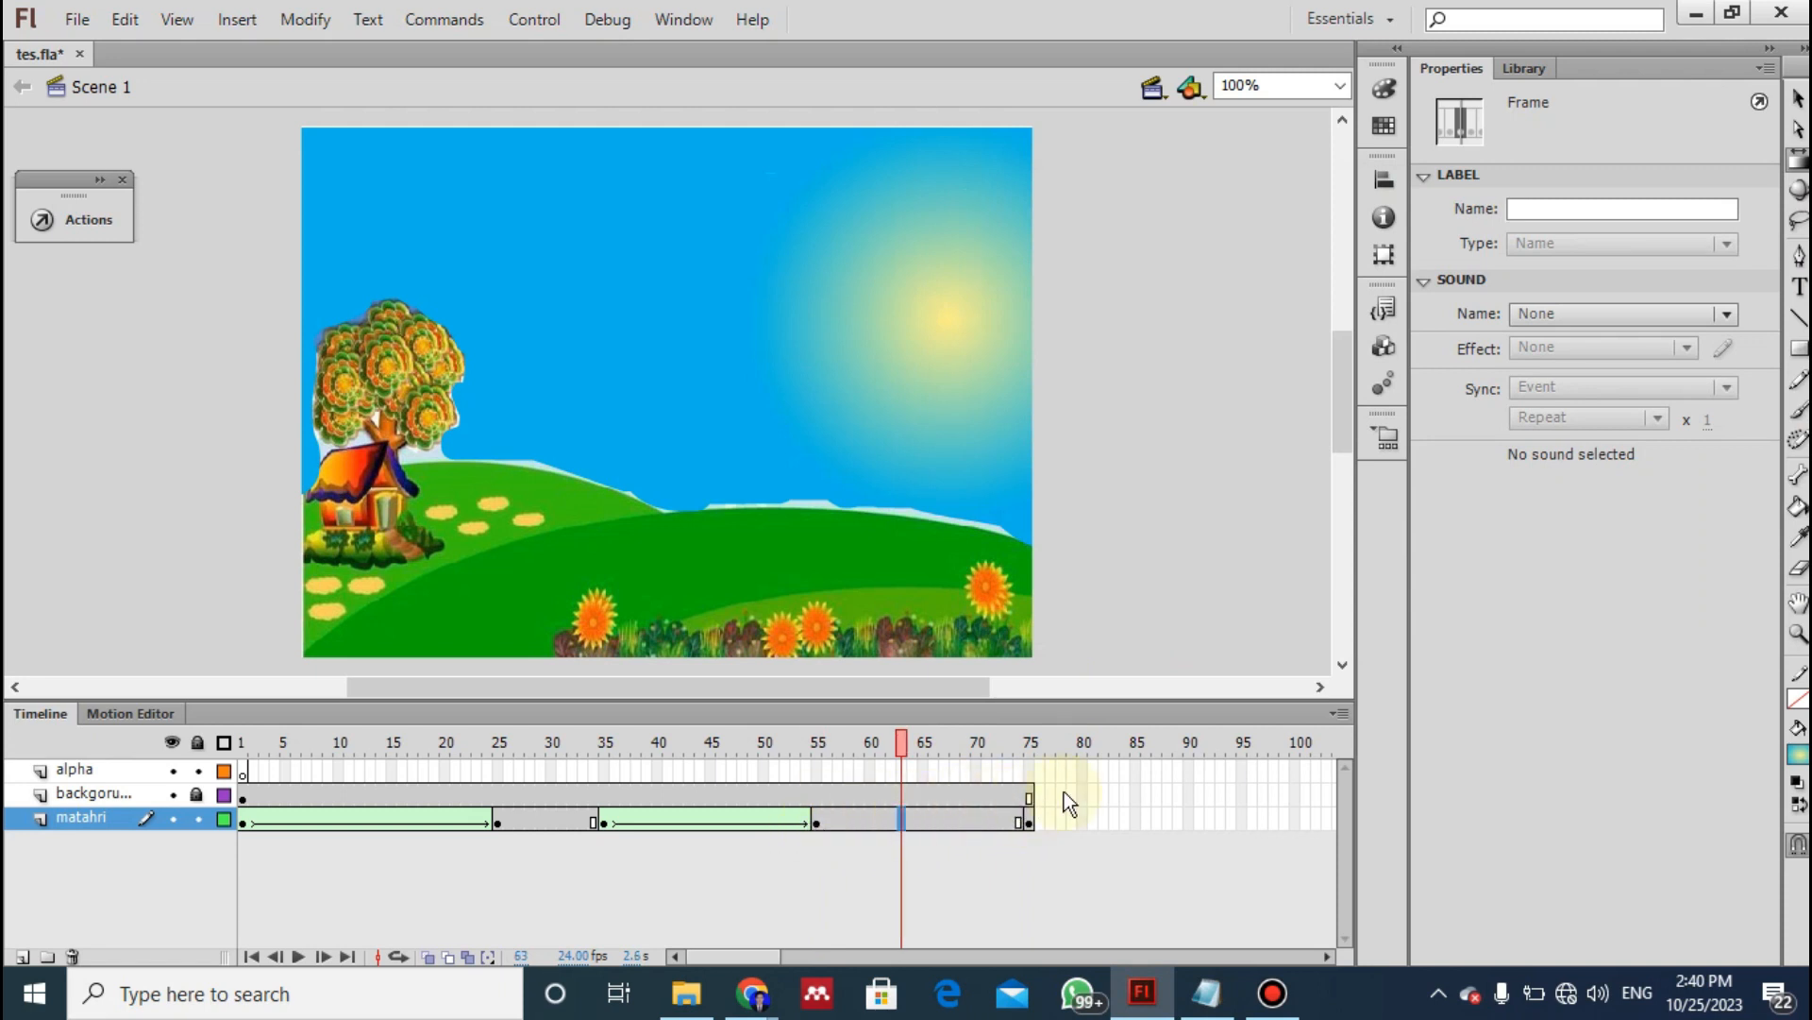
# - Move the radial gradient sun at frame 75 of the matahri layer down to the horizon behind the right hill
pyautogui.click(1031, 818)
pyautogui.press('F6')
pyautogui.click(814, 819)
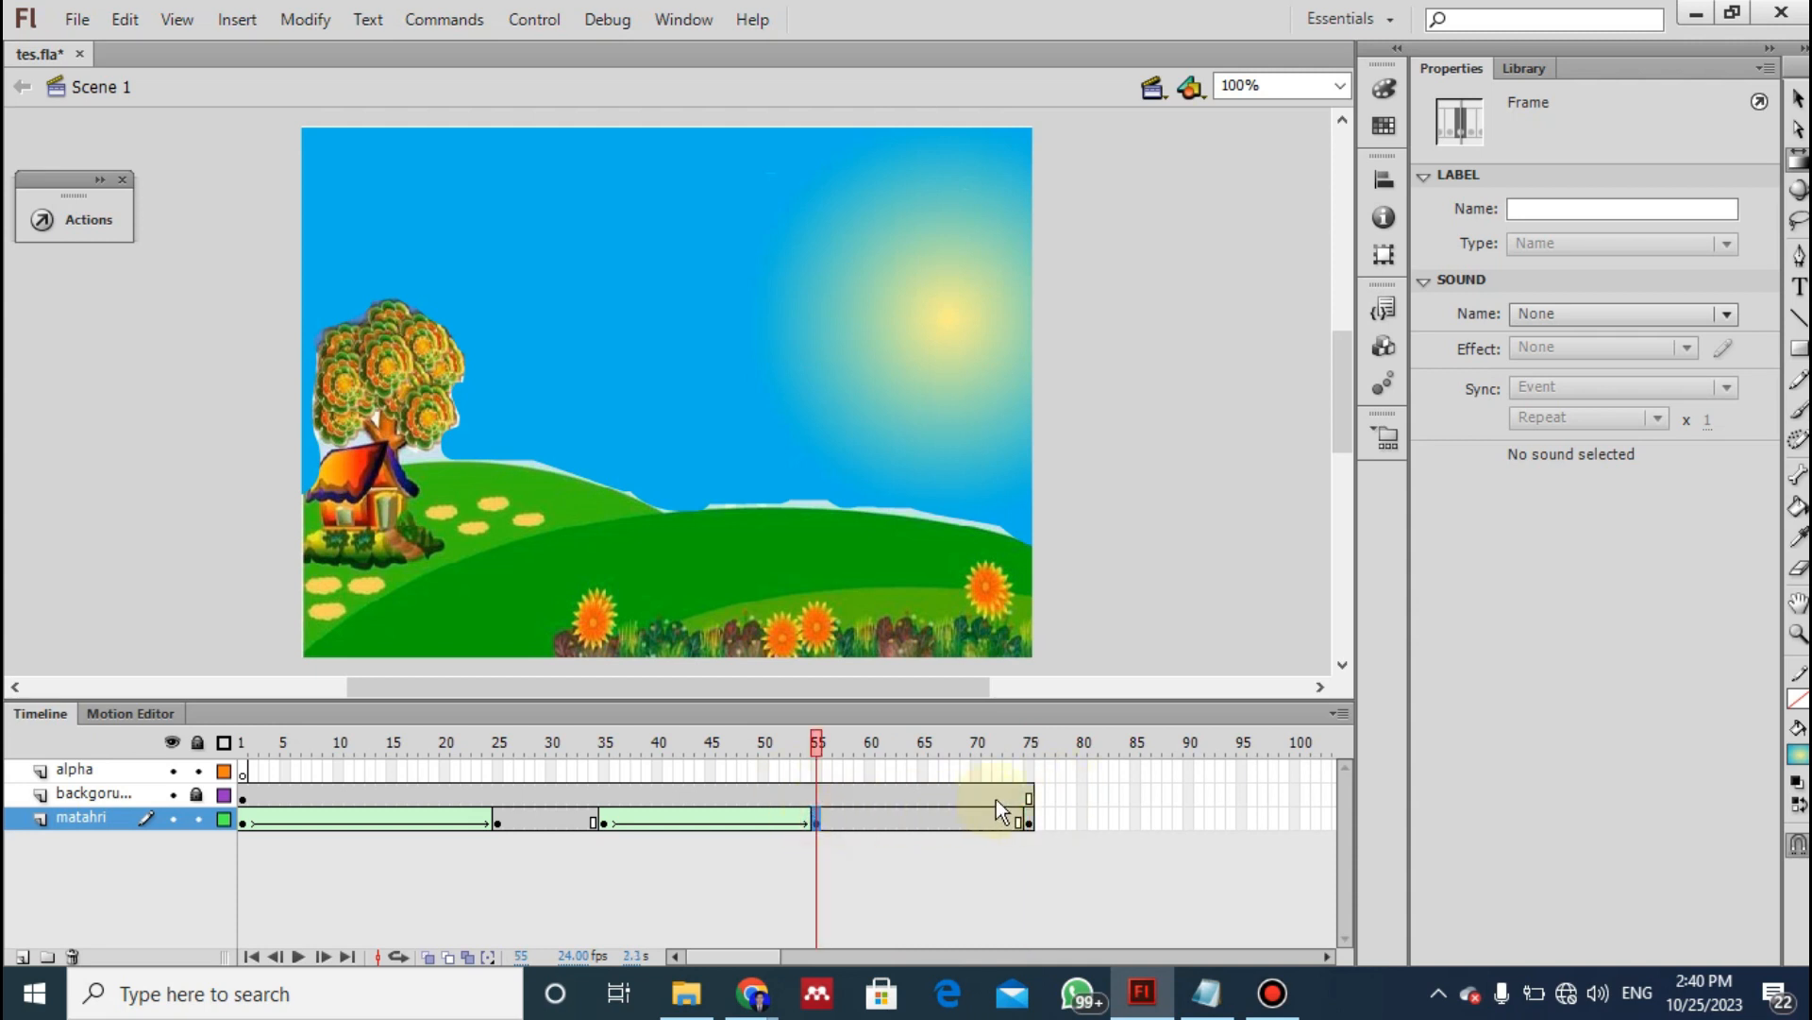
pyautogui.click(1031, 820)
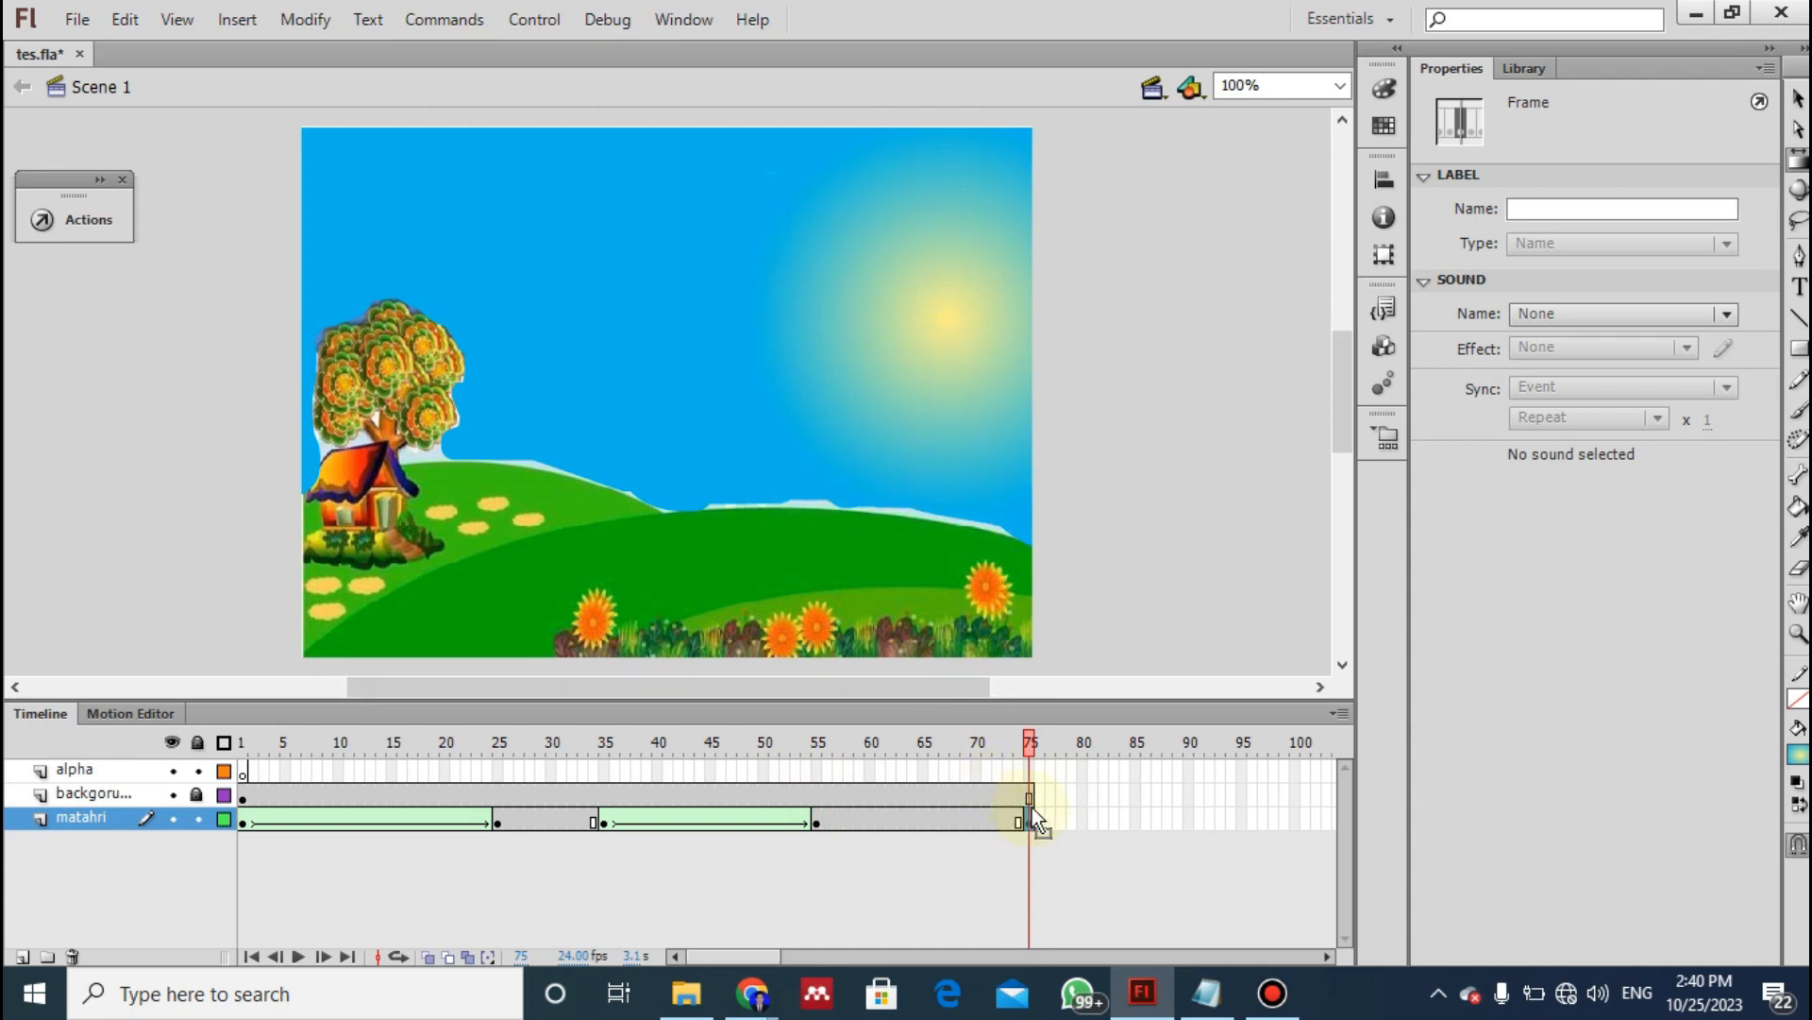
pyautogui.click(1031, 819)
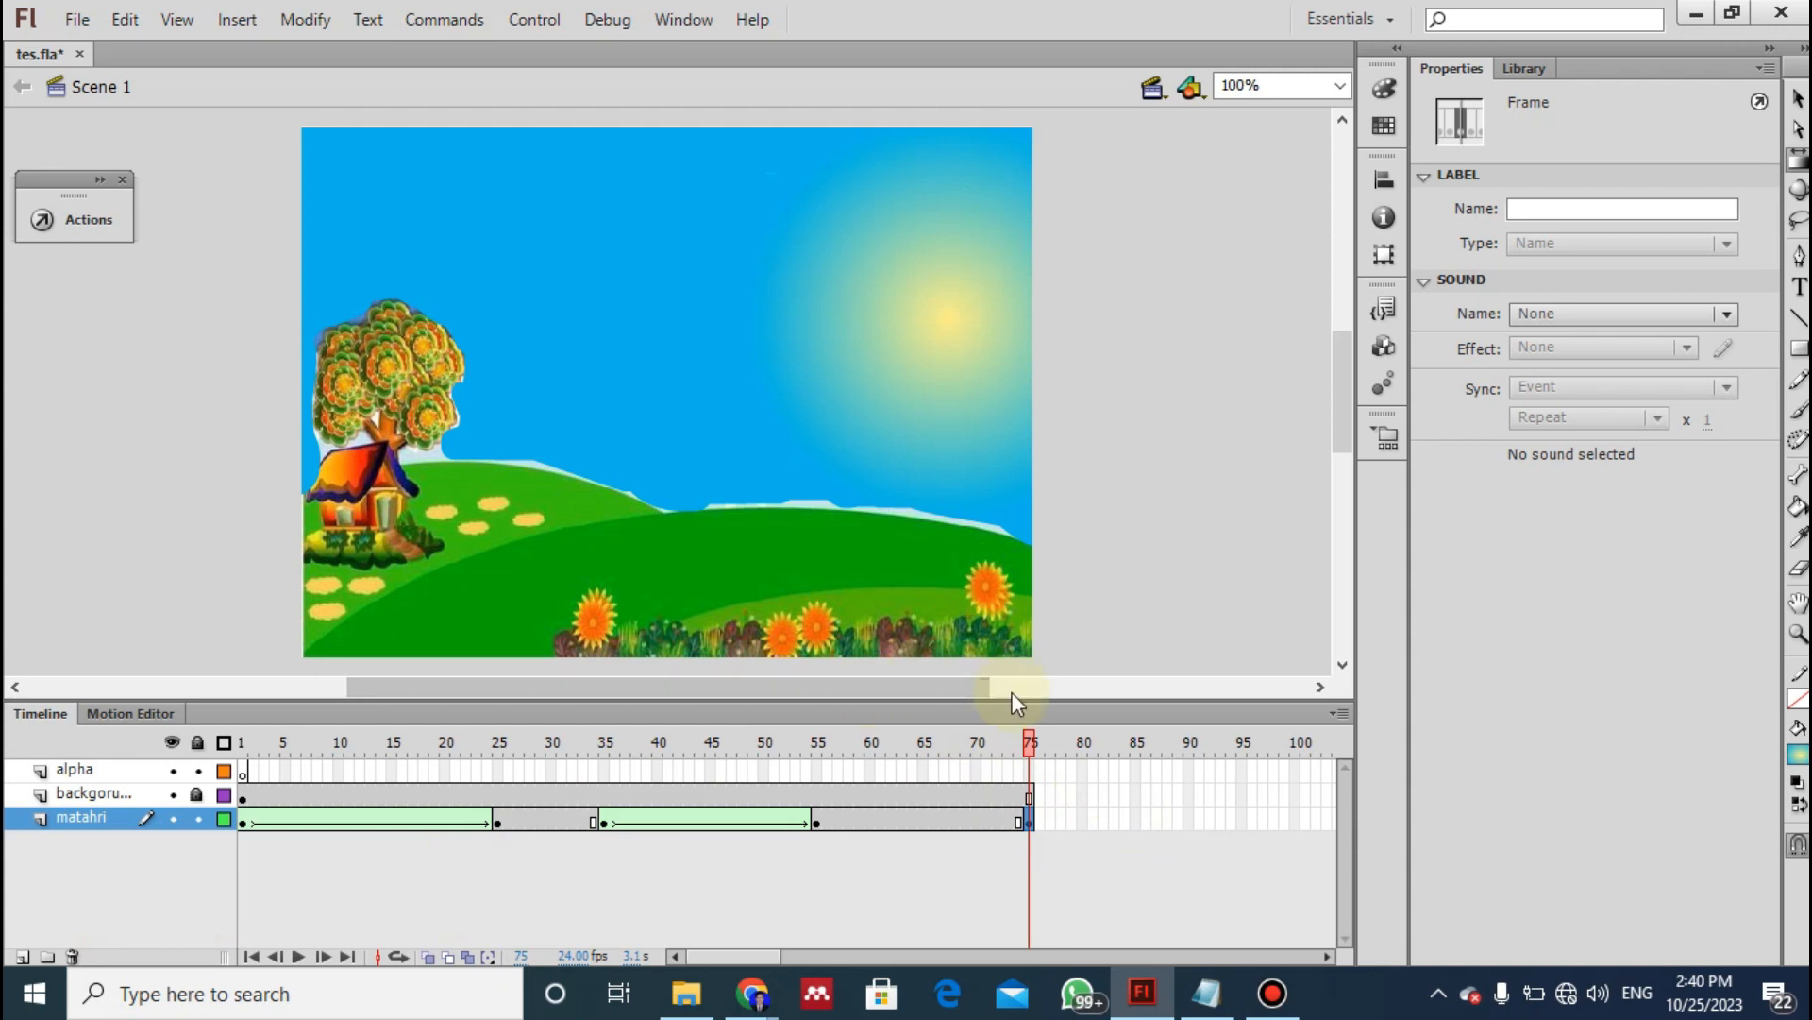
pyautogui.click(912, 289)
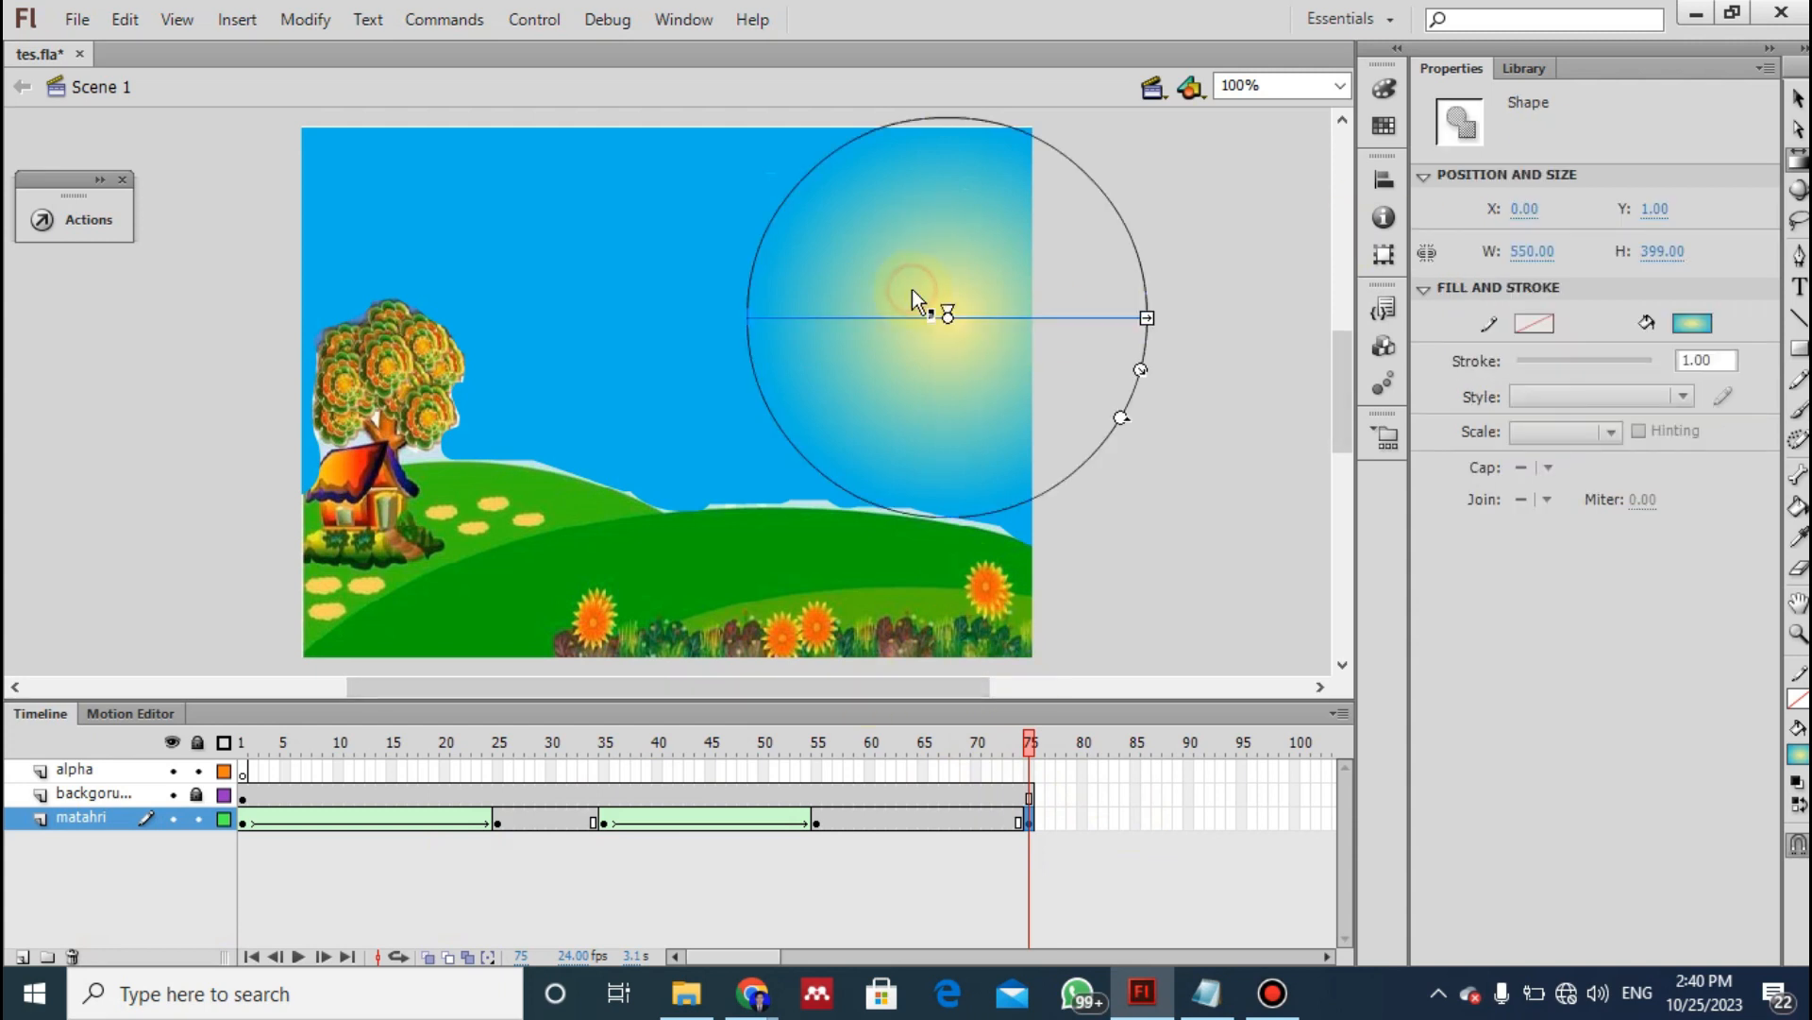
pyautogui.moveTo(948, 320); pyautogui.dragTo(1003, 491)
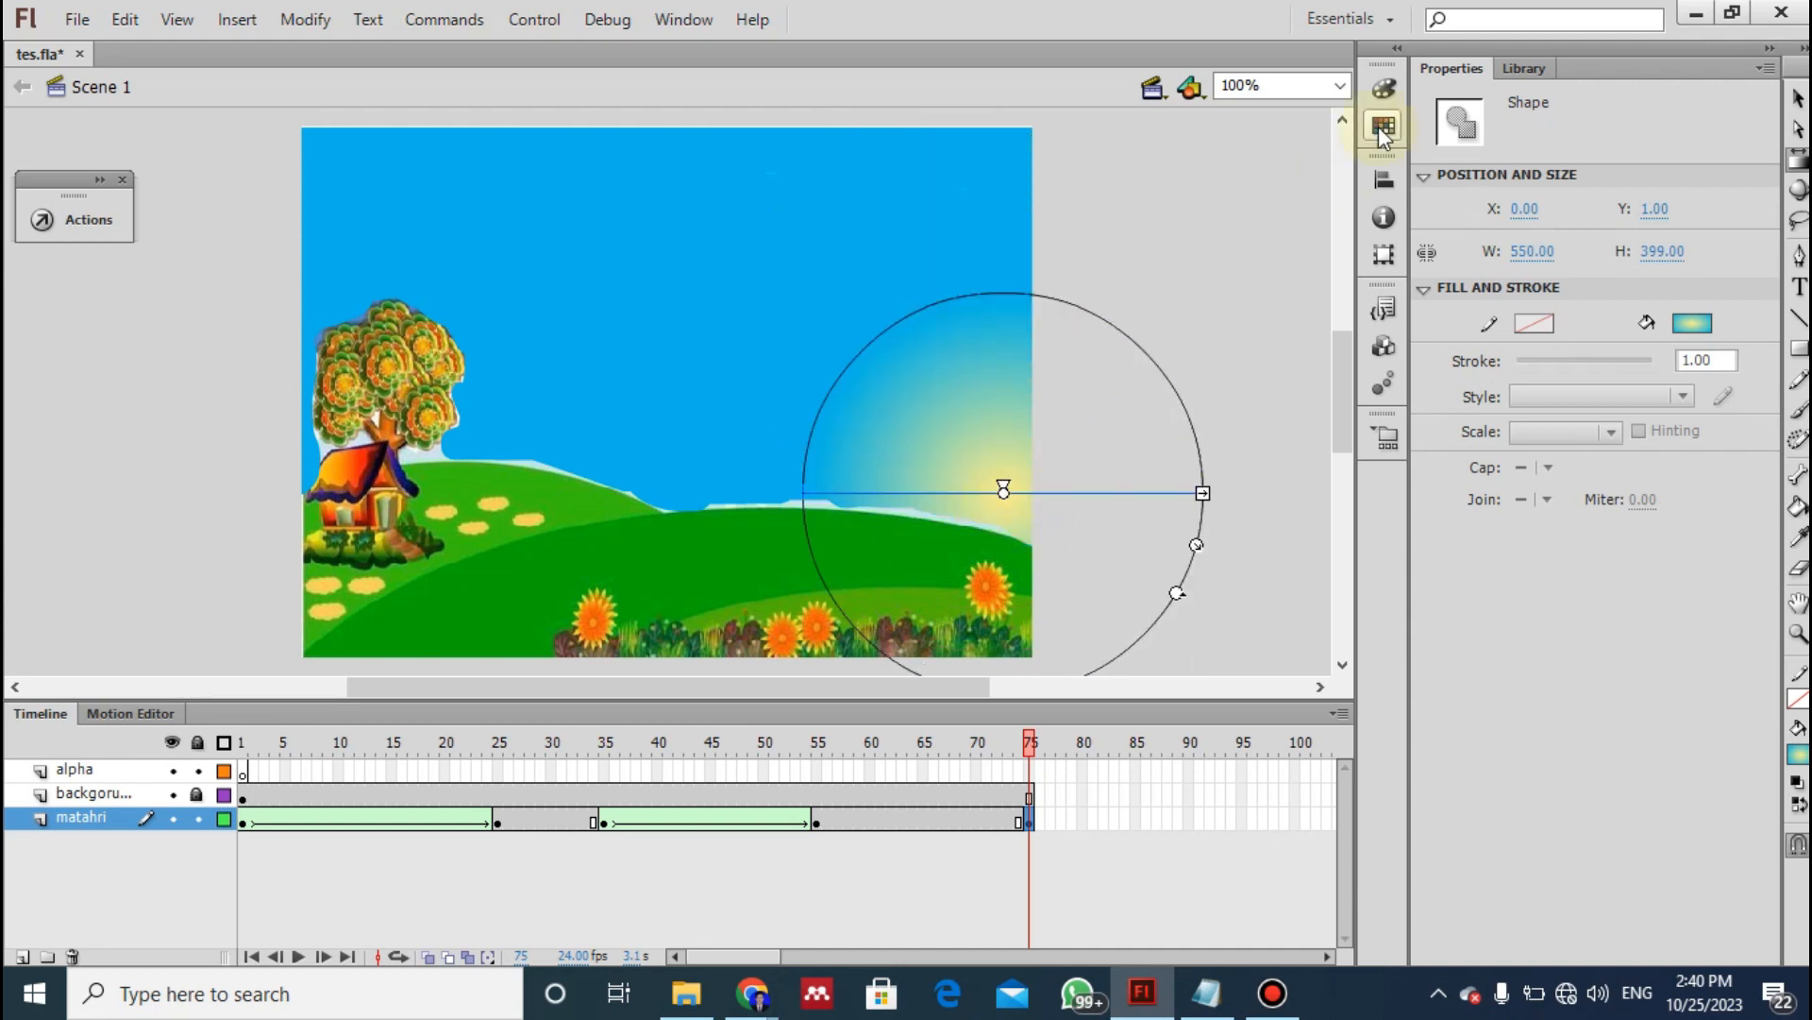
# - Recolour the frame 75 radial gradient for night, with a near-white centre (FFFFFC) and a near-black outer colour (00100E)
pyautogui.click(1382, 91)
pyautogui.click(1083, 410)
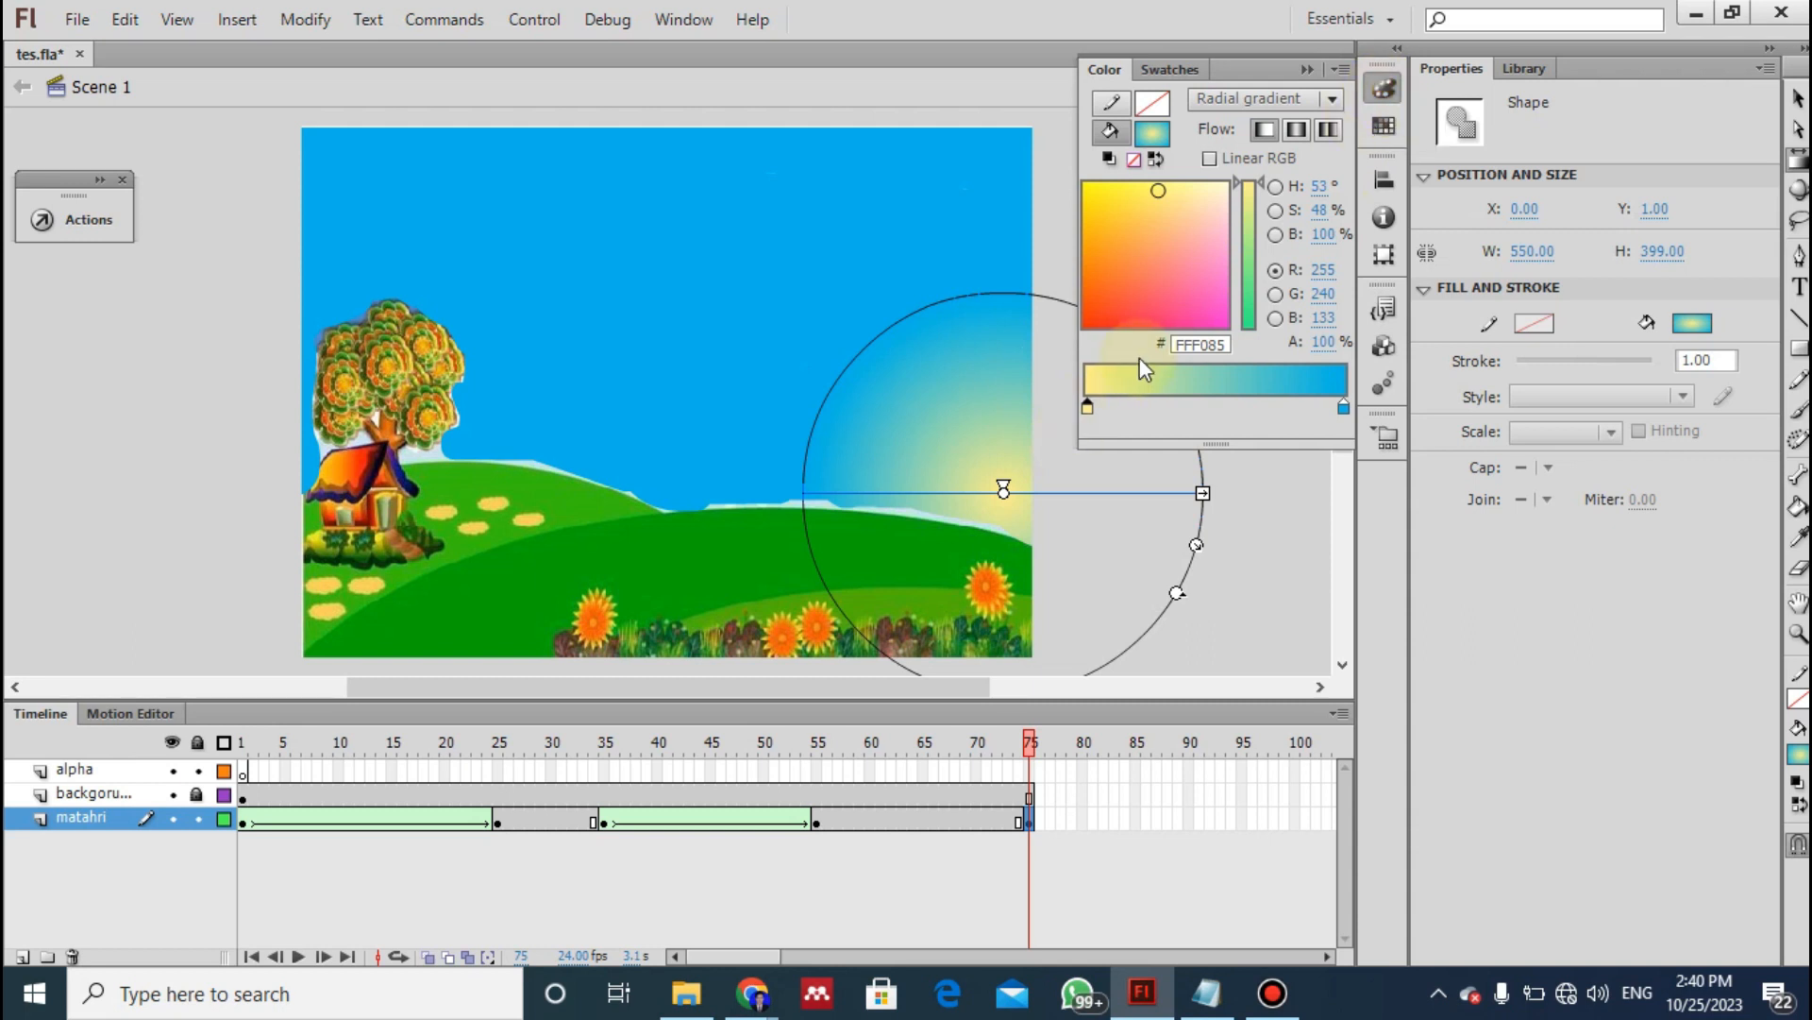
pyautogui.click(1226, 182)
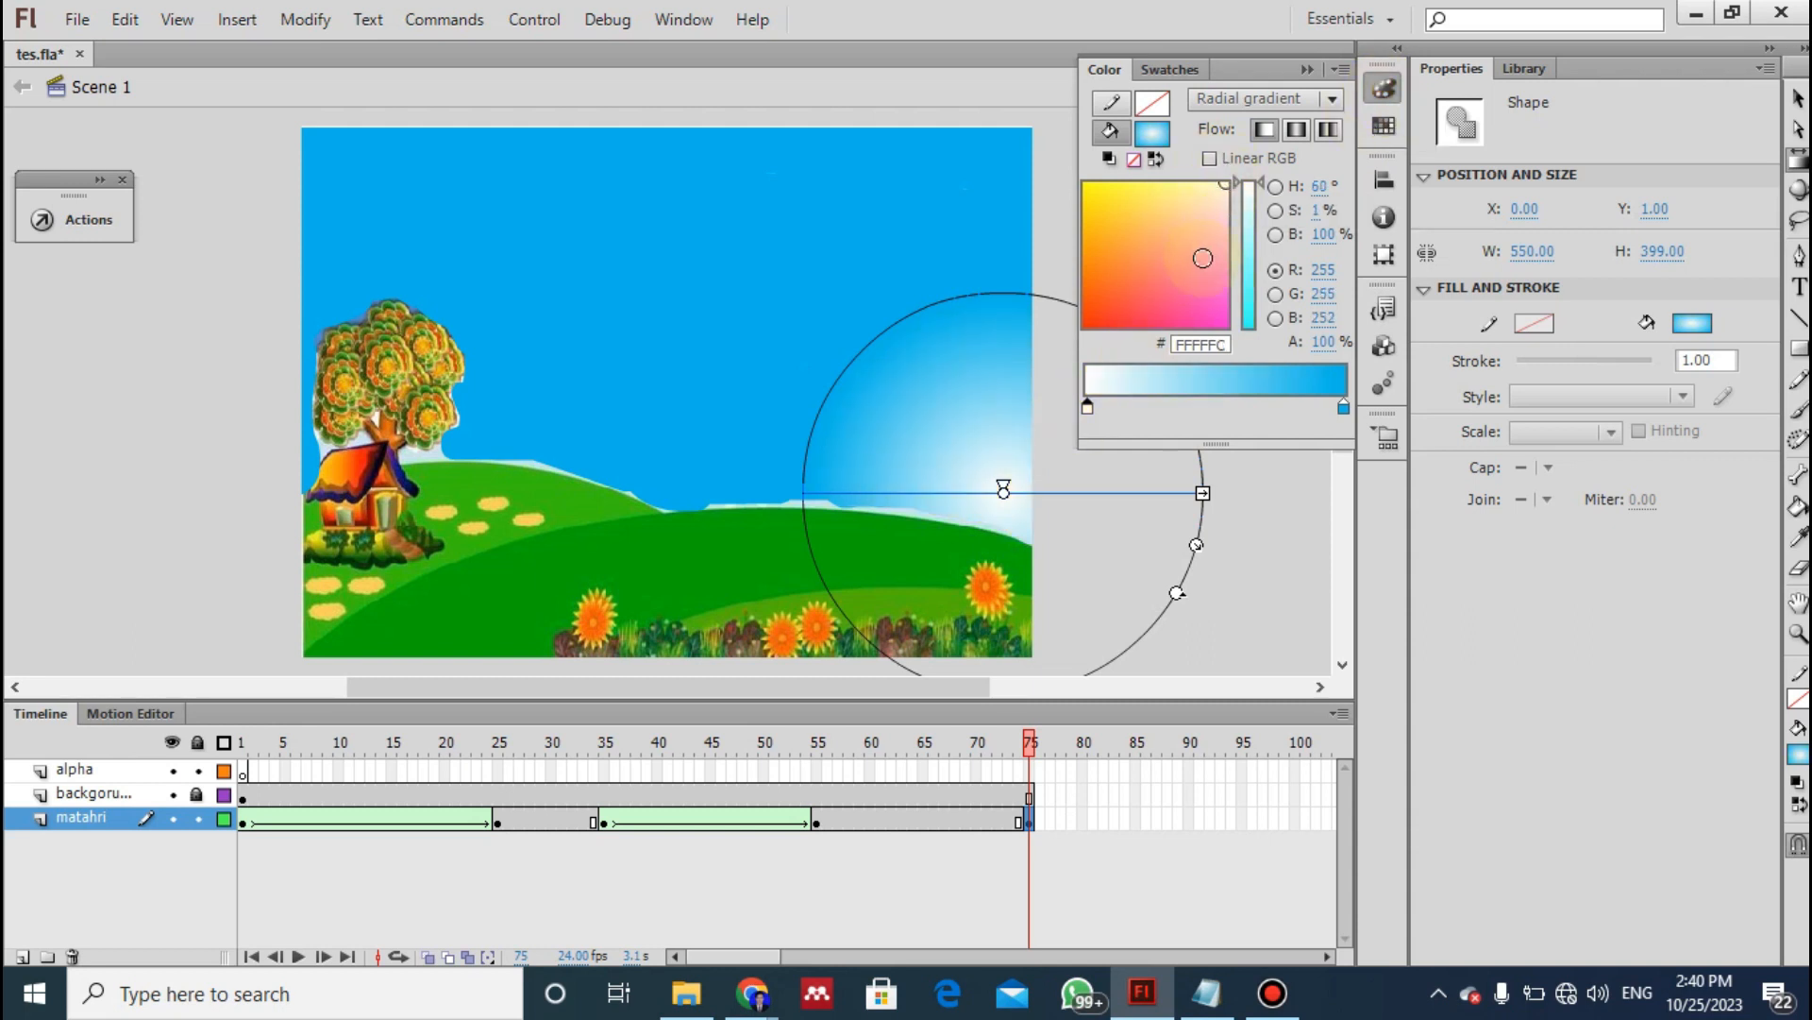
pyautogui.click(1343, 407)
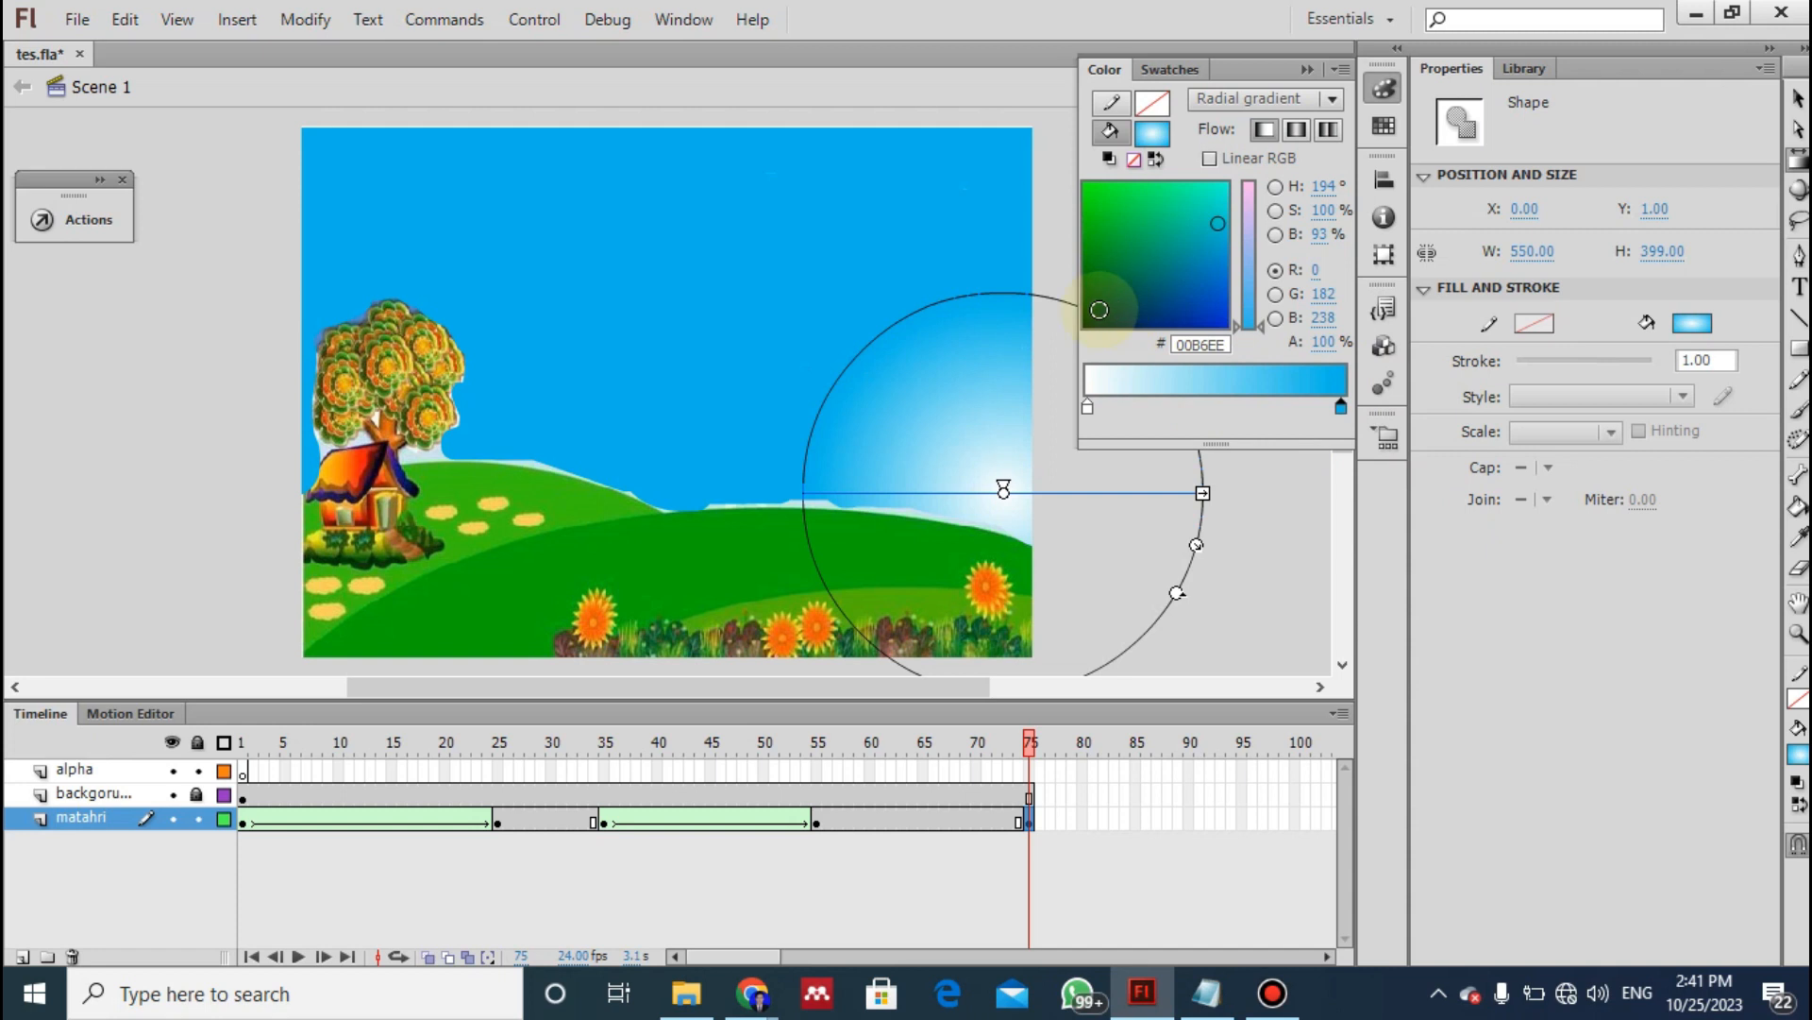
pyautogui.click(1091, 318)
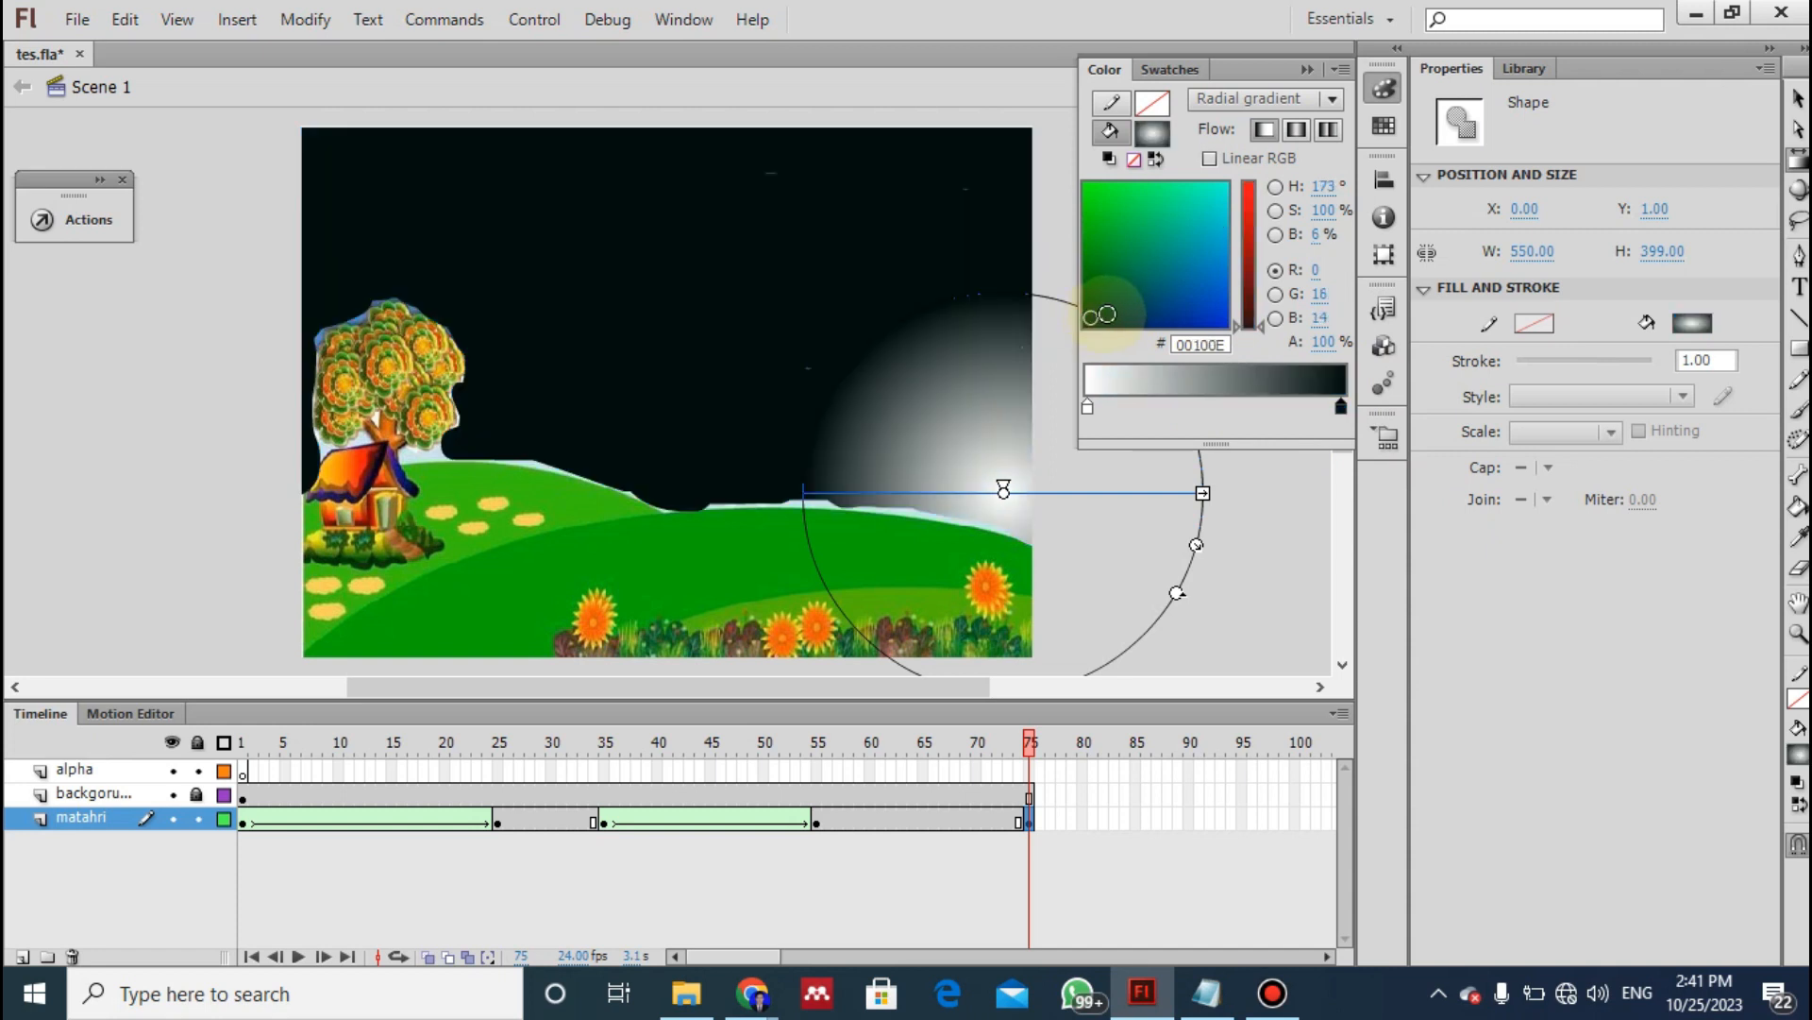
pyautogui.click(1410, 577)
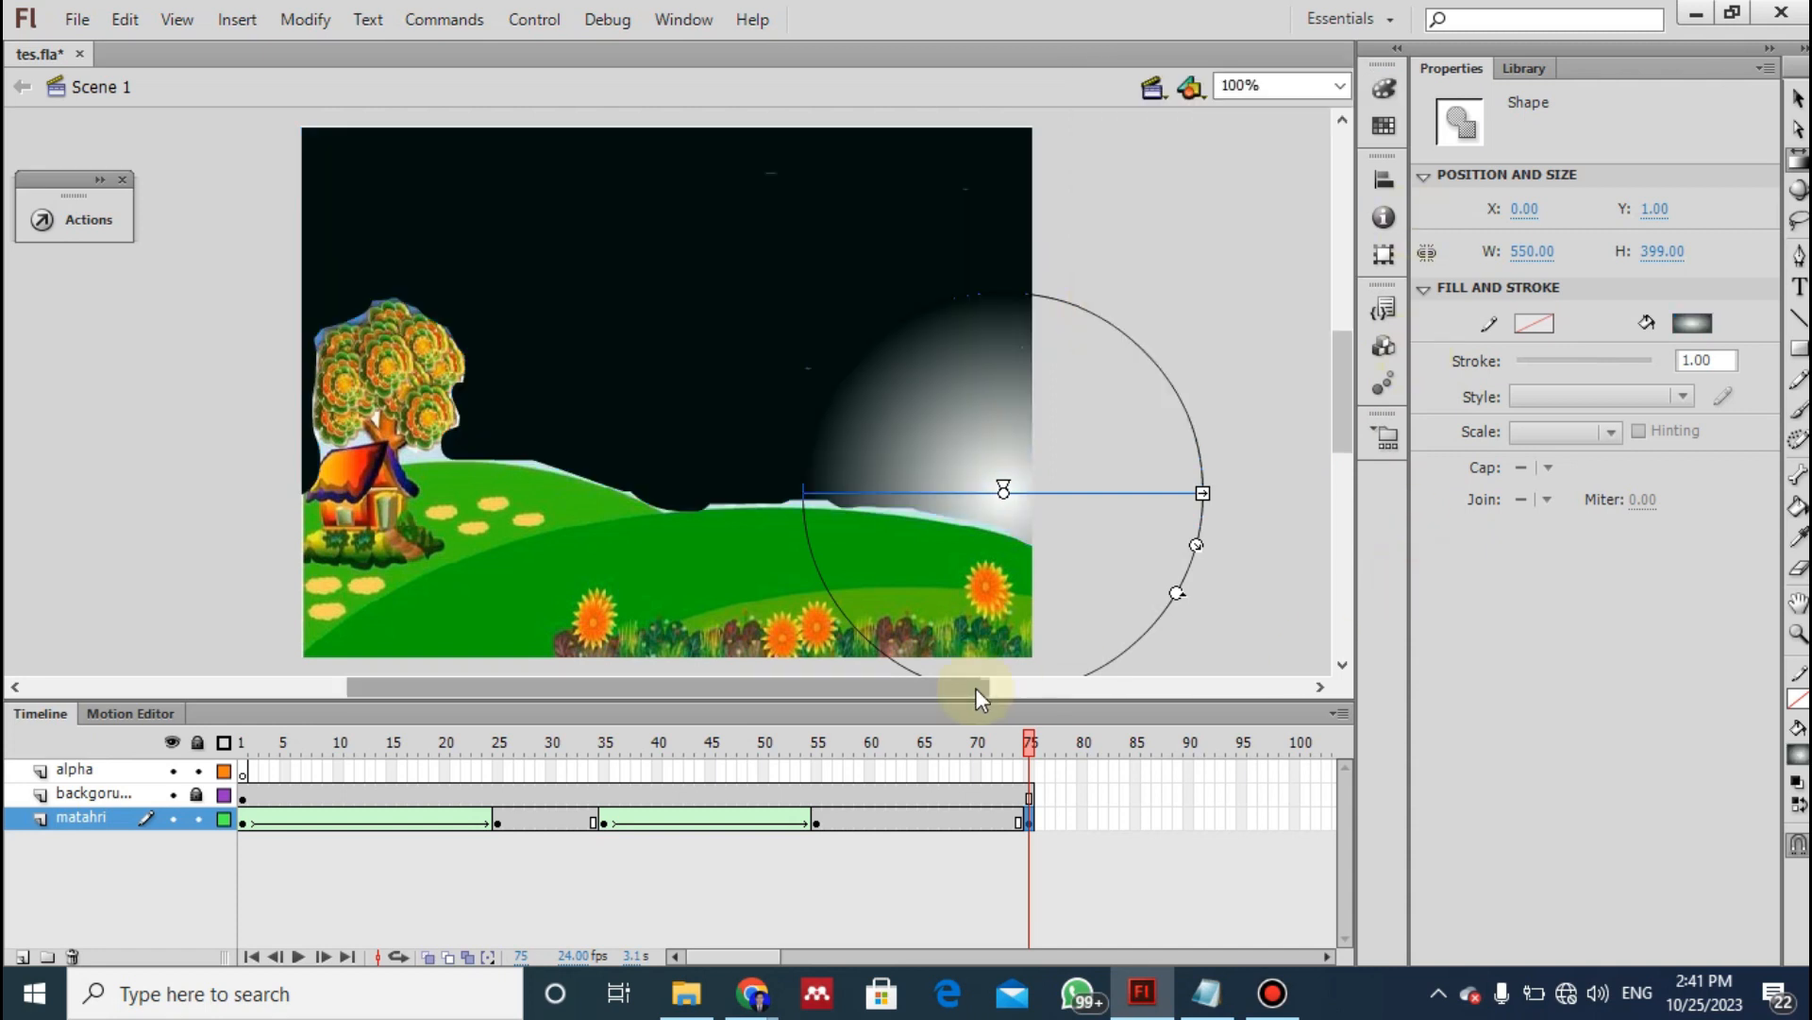
# - Following instruction 18 of the notes, create a shape tween between frames 55 and 75 of the matahri layer and preview it
pyautogui.hotkey('alt', 'Tab')
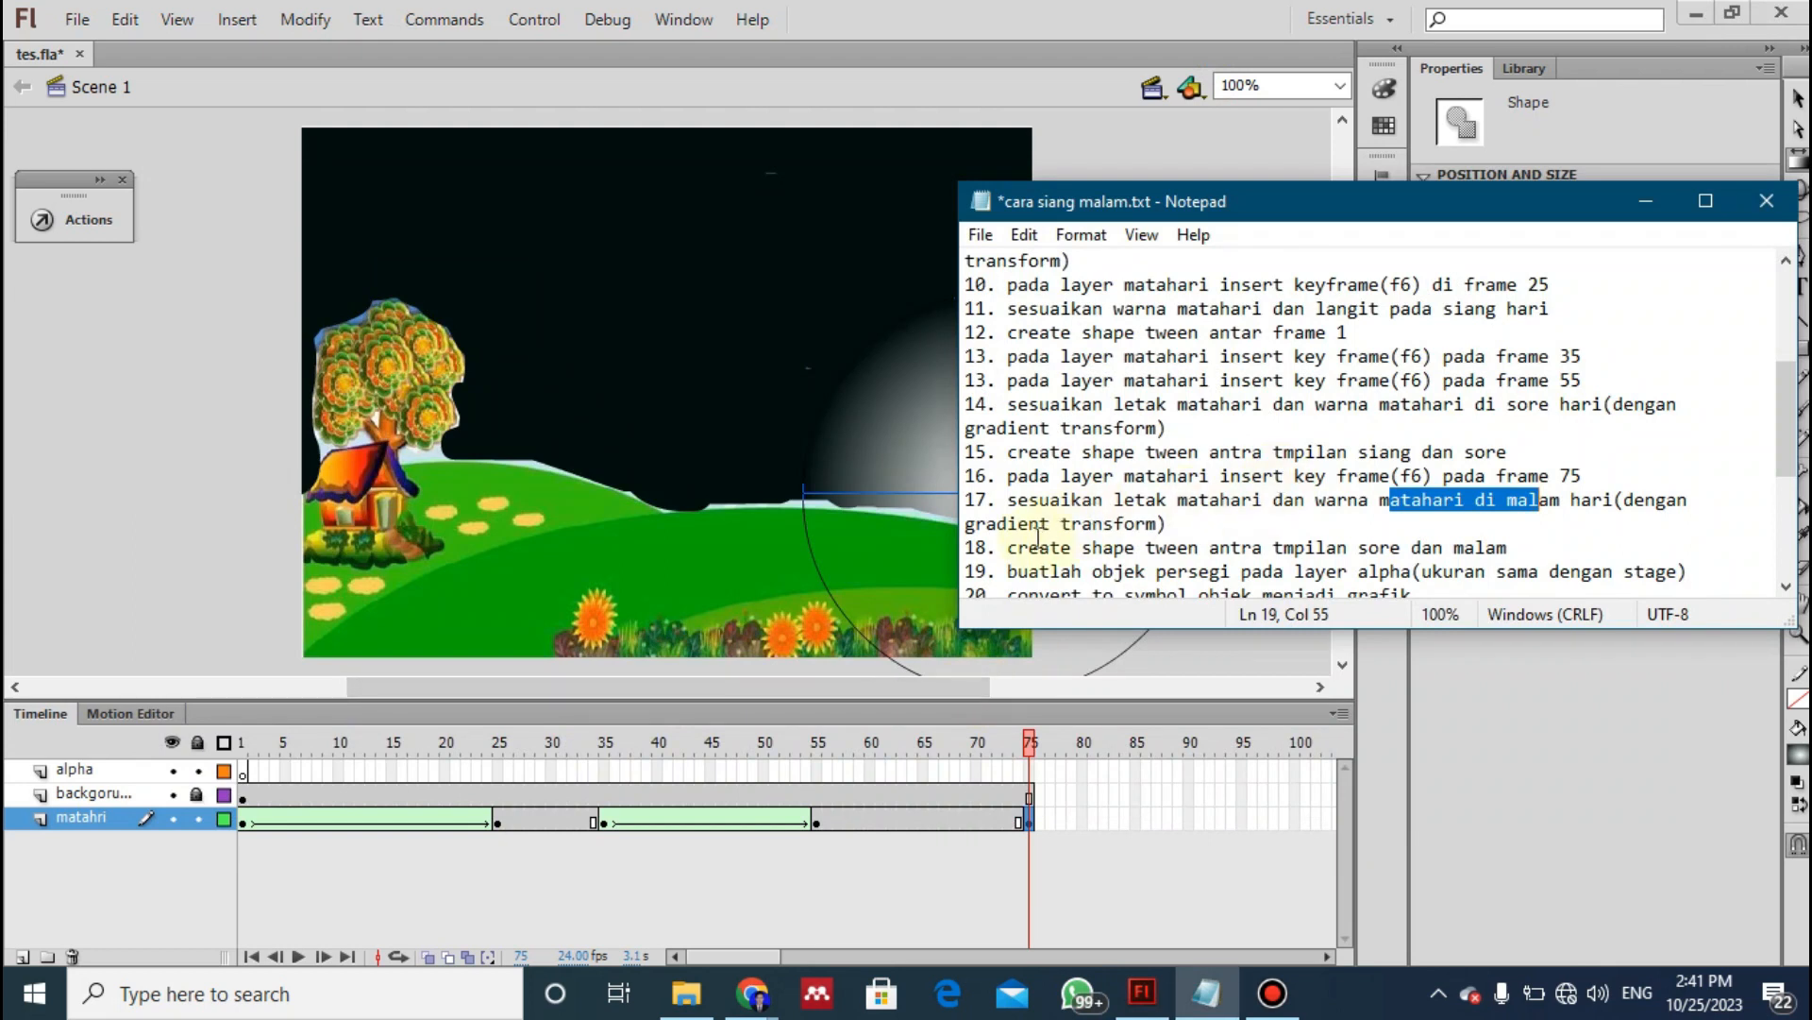
pyautogui.click(1017, 548)
pyautogui.press('Down')
pyautogui.press('Down')
pyautogui.press('Down')
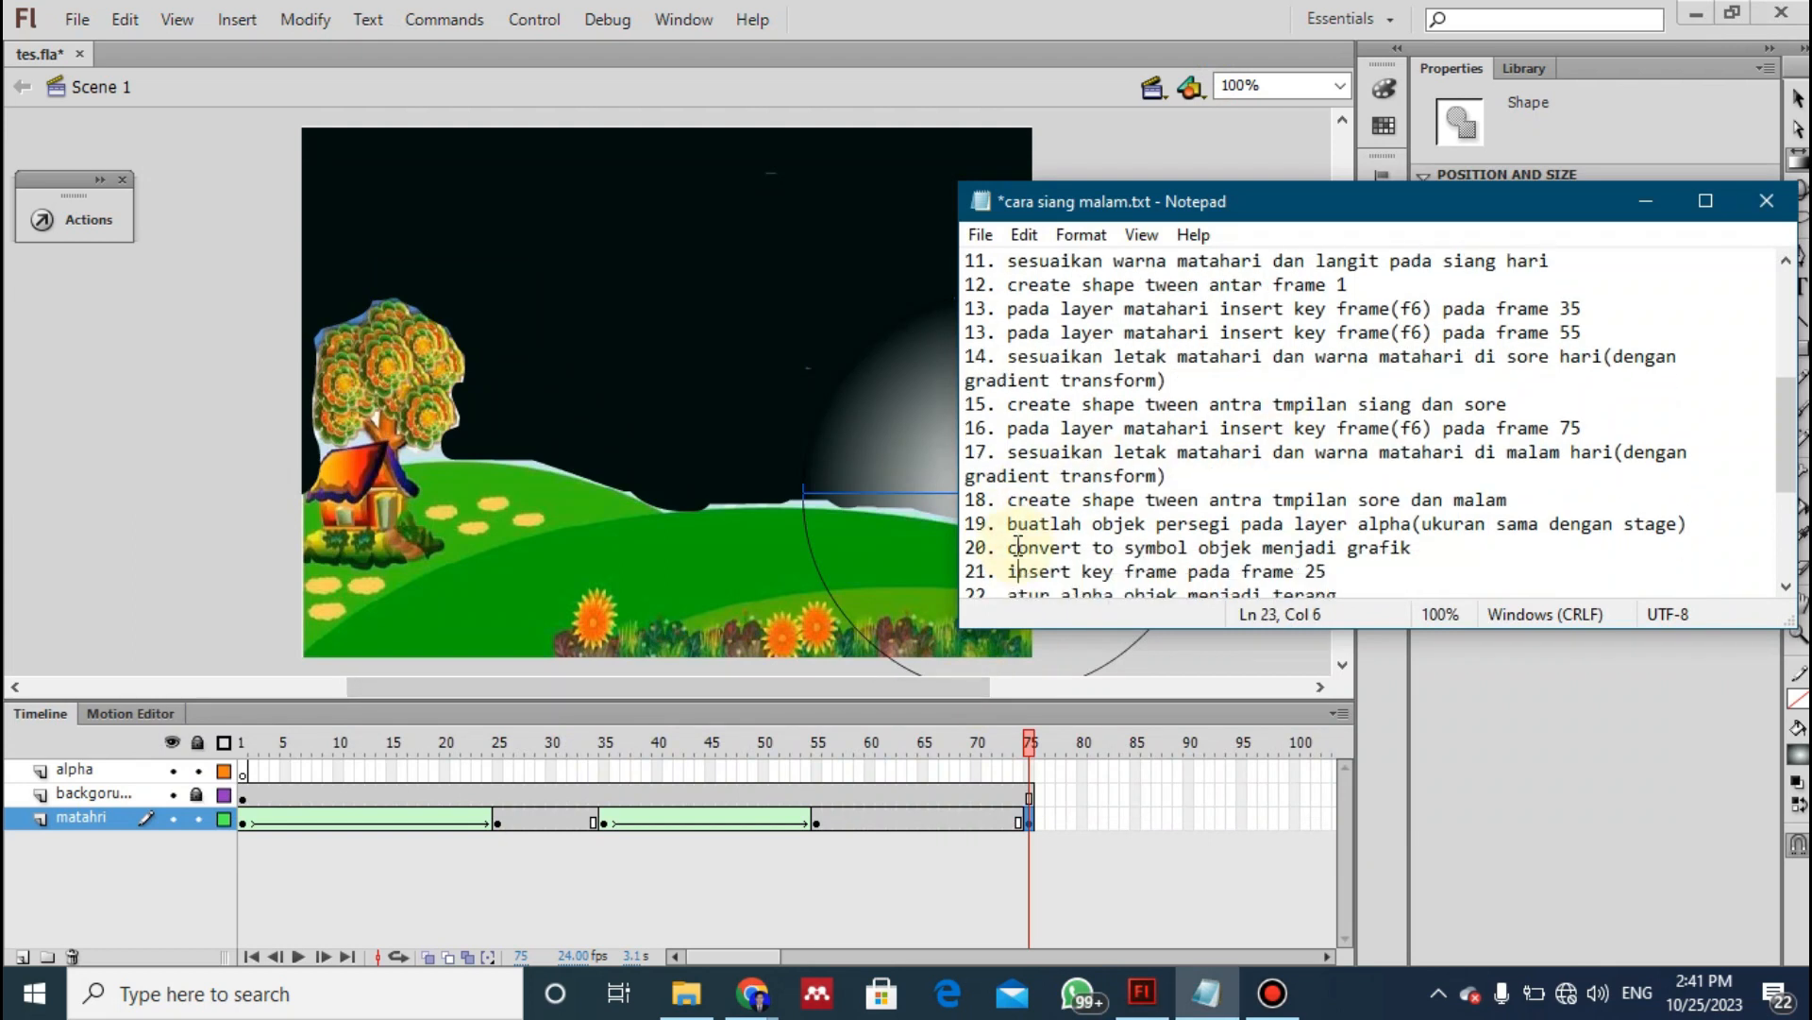
pyautogui.moveTo(1008, 500); pyautogui.dragTo(1244, 501)
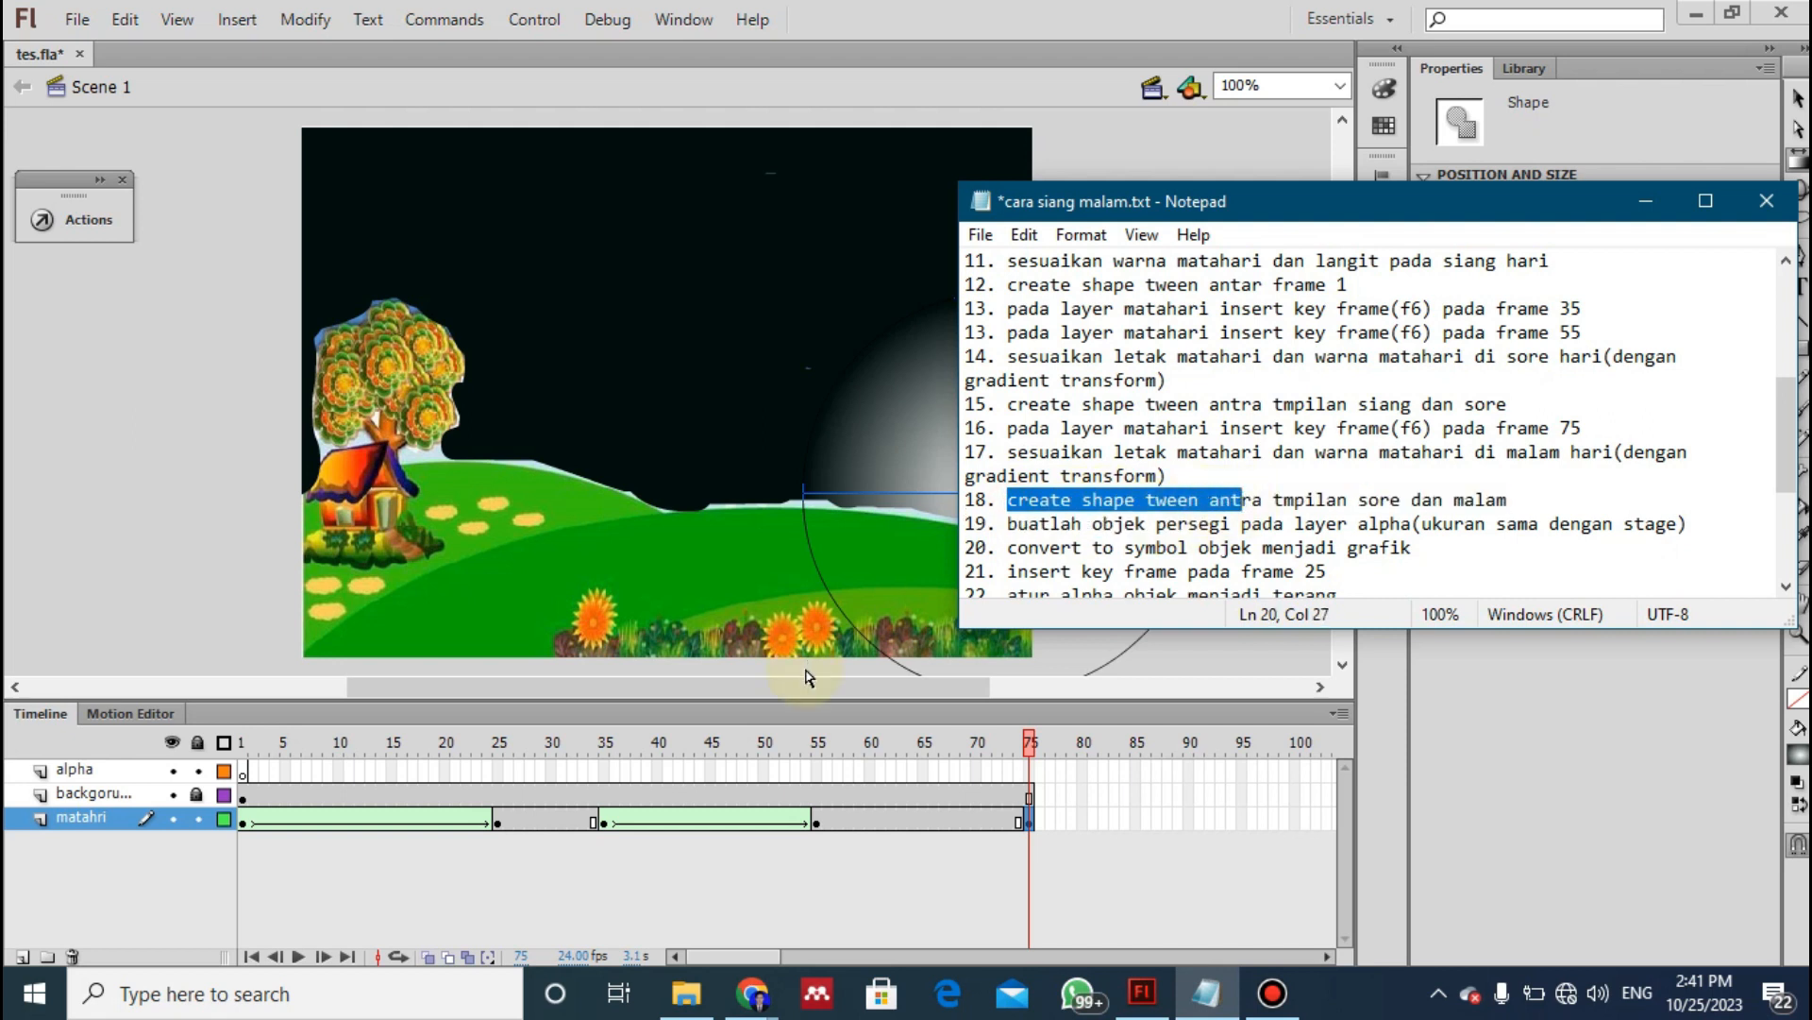
pyautogui.click(911, 819)
pyautogui.rightClick(912, 817)
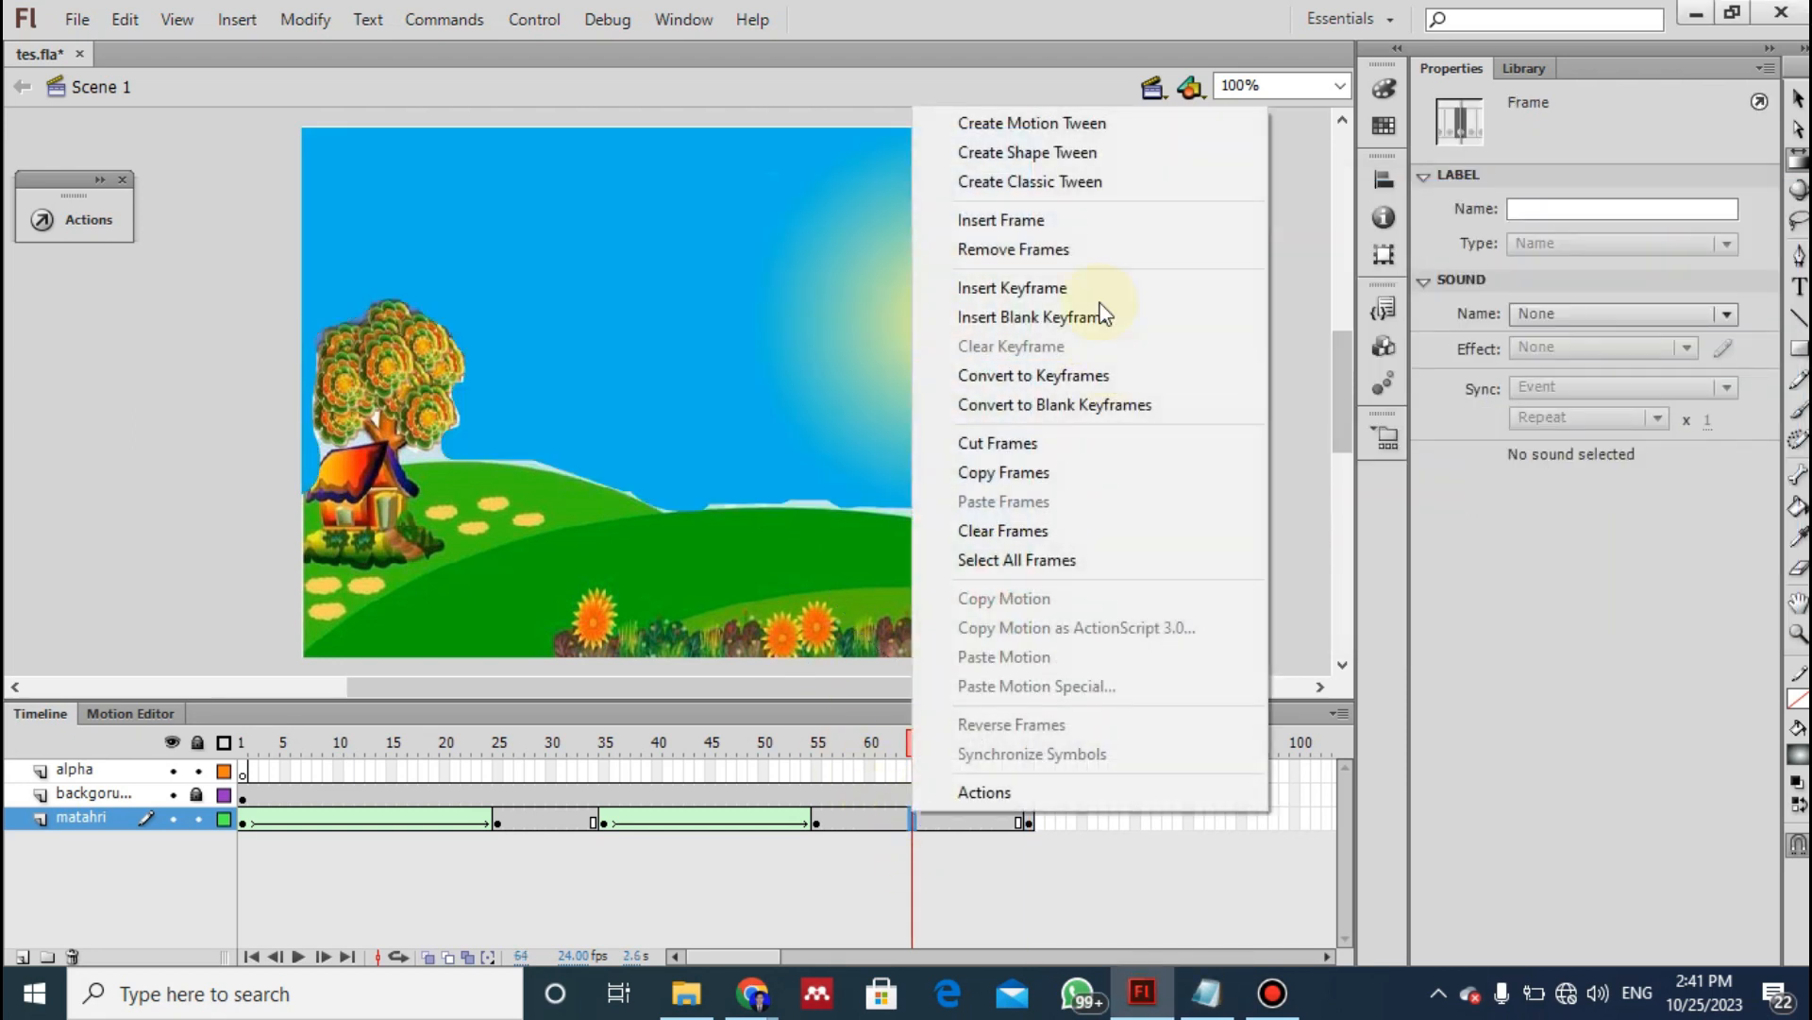
pyautogui.click(1055, 154)
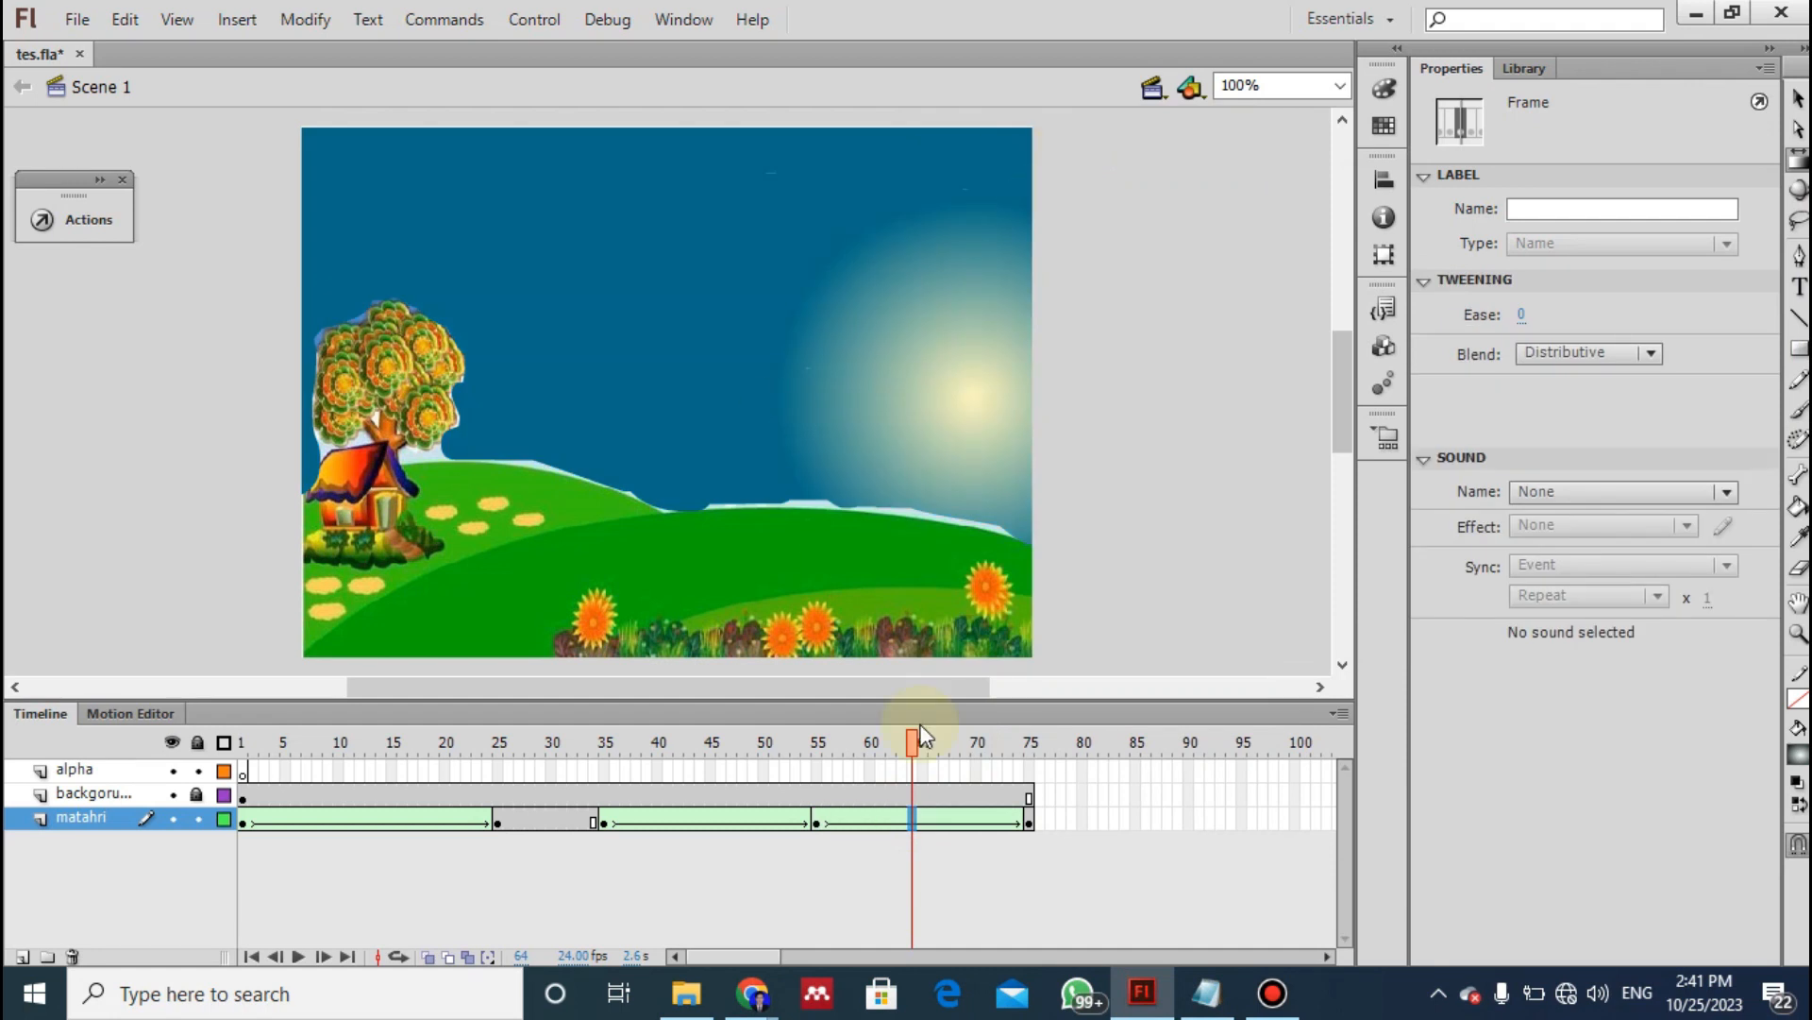
pyautogui.moveTo(912, 739); pyautogui.dragTo(877, 779)
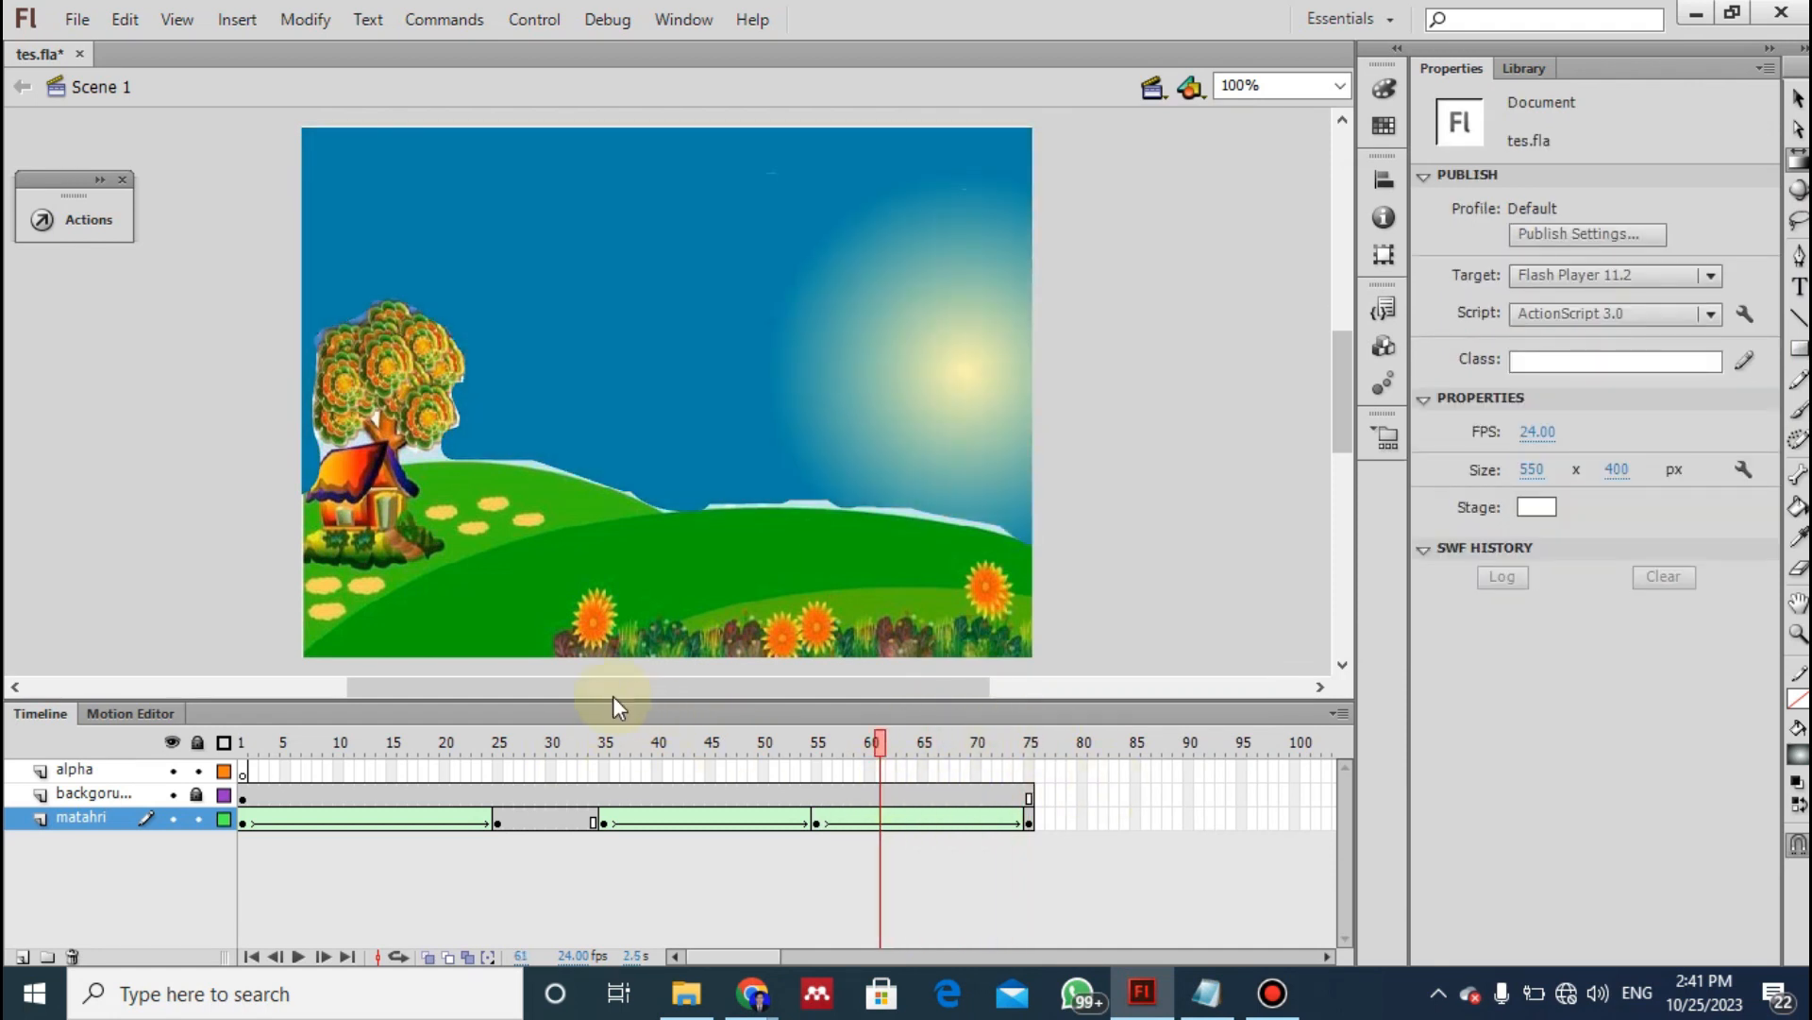
# - Check instruction 19 of the notes and test the movie twice to watch the sun and sky animation
pyautogui.hotkey('alt', 'Tab')
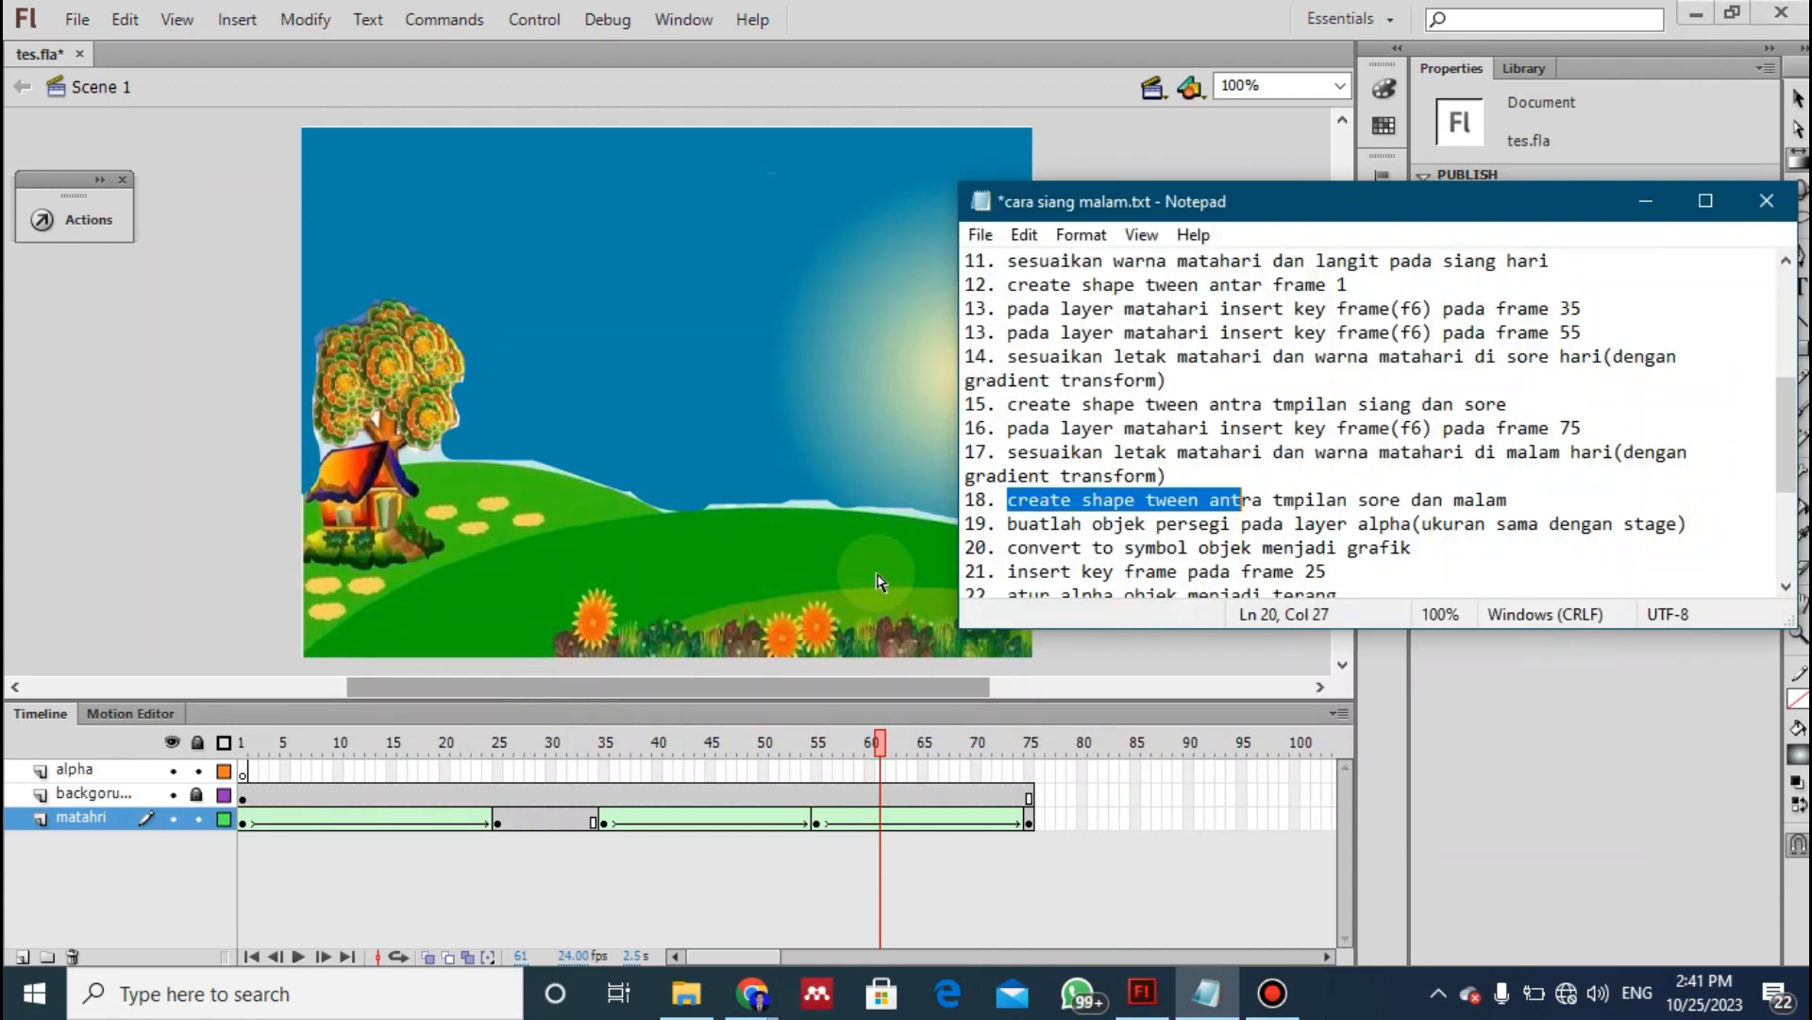
pyautogui.click(1138, 523)
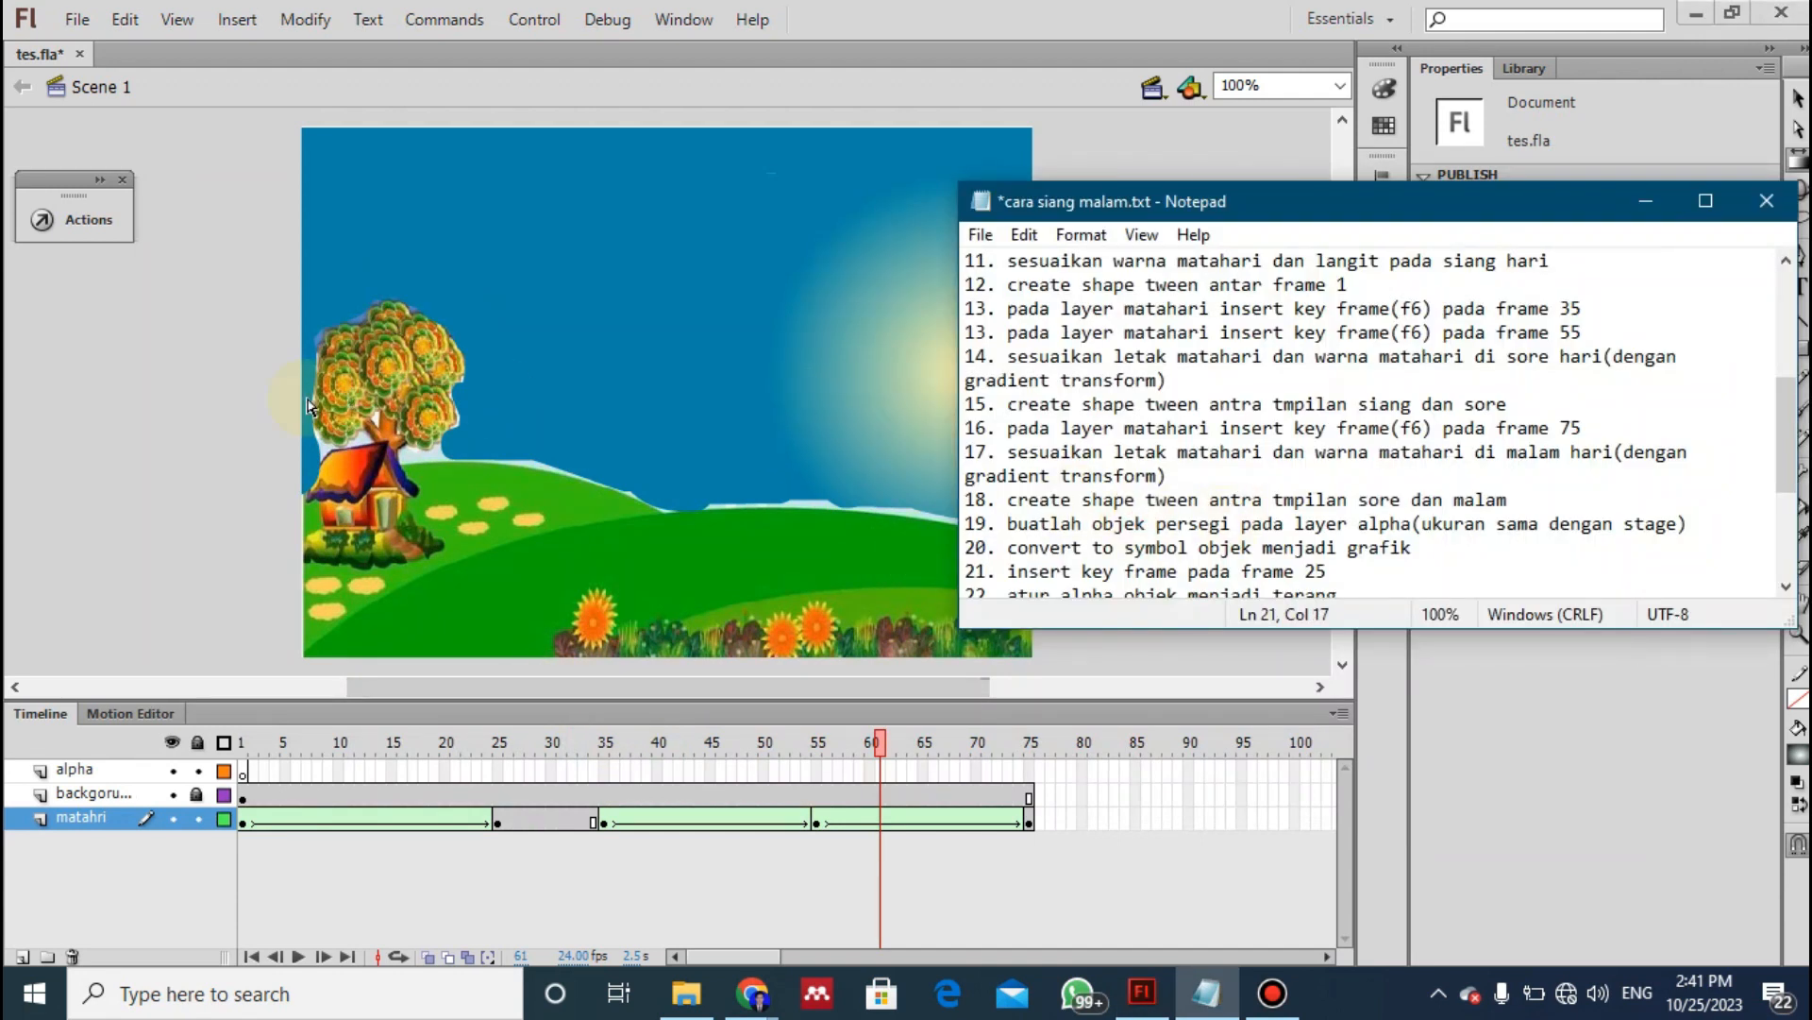
pyautogui.click(224, 422)
pyautogui.hotkey('ctrl', 'Return')
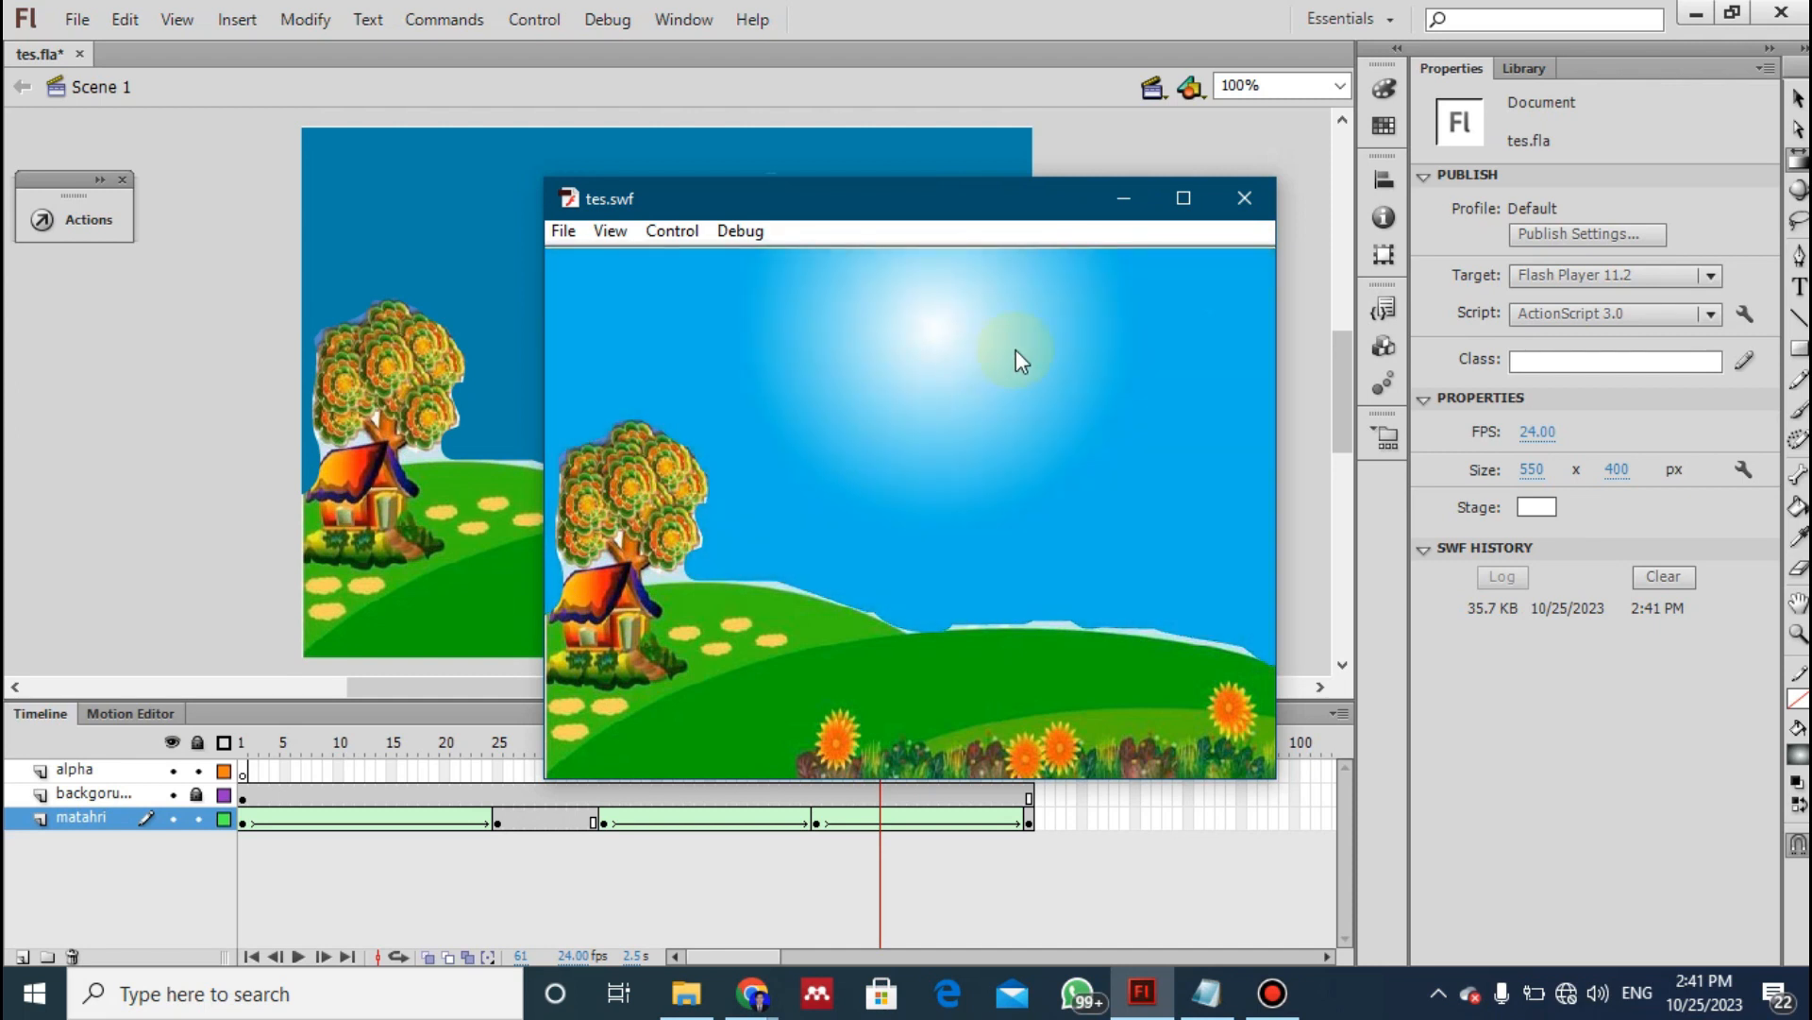
pyautogui.click(1244, 198)
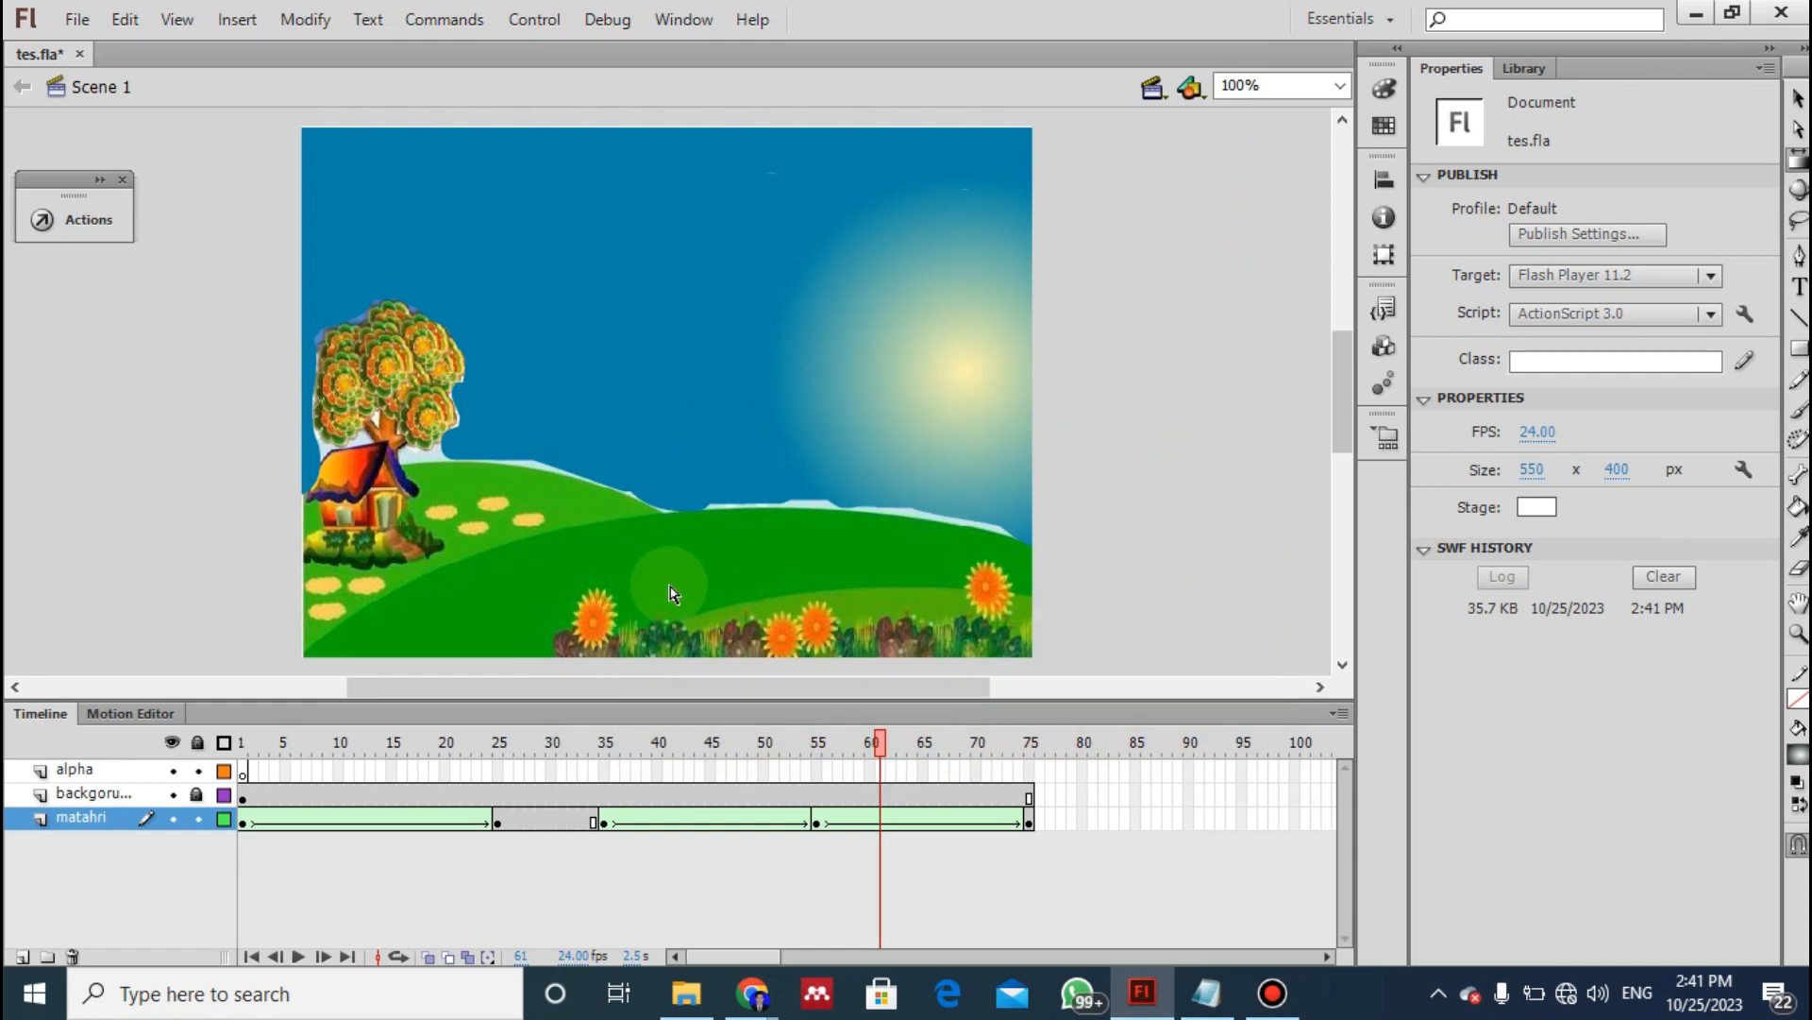
pyautogui.hotkey('ctrl', 'Return')
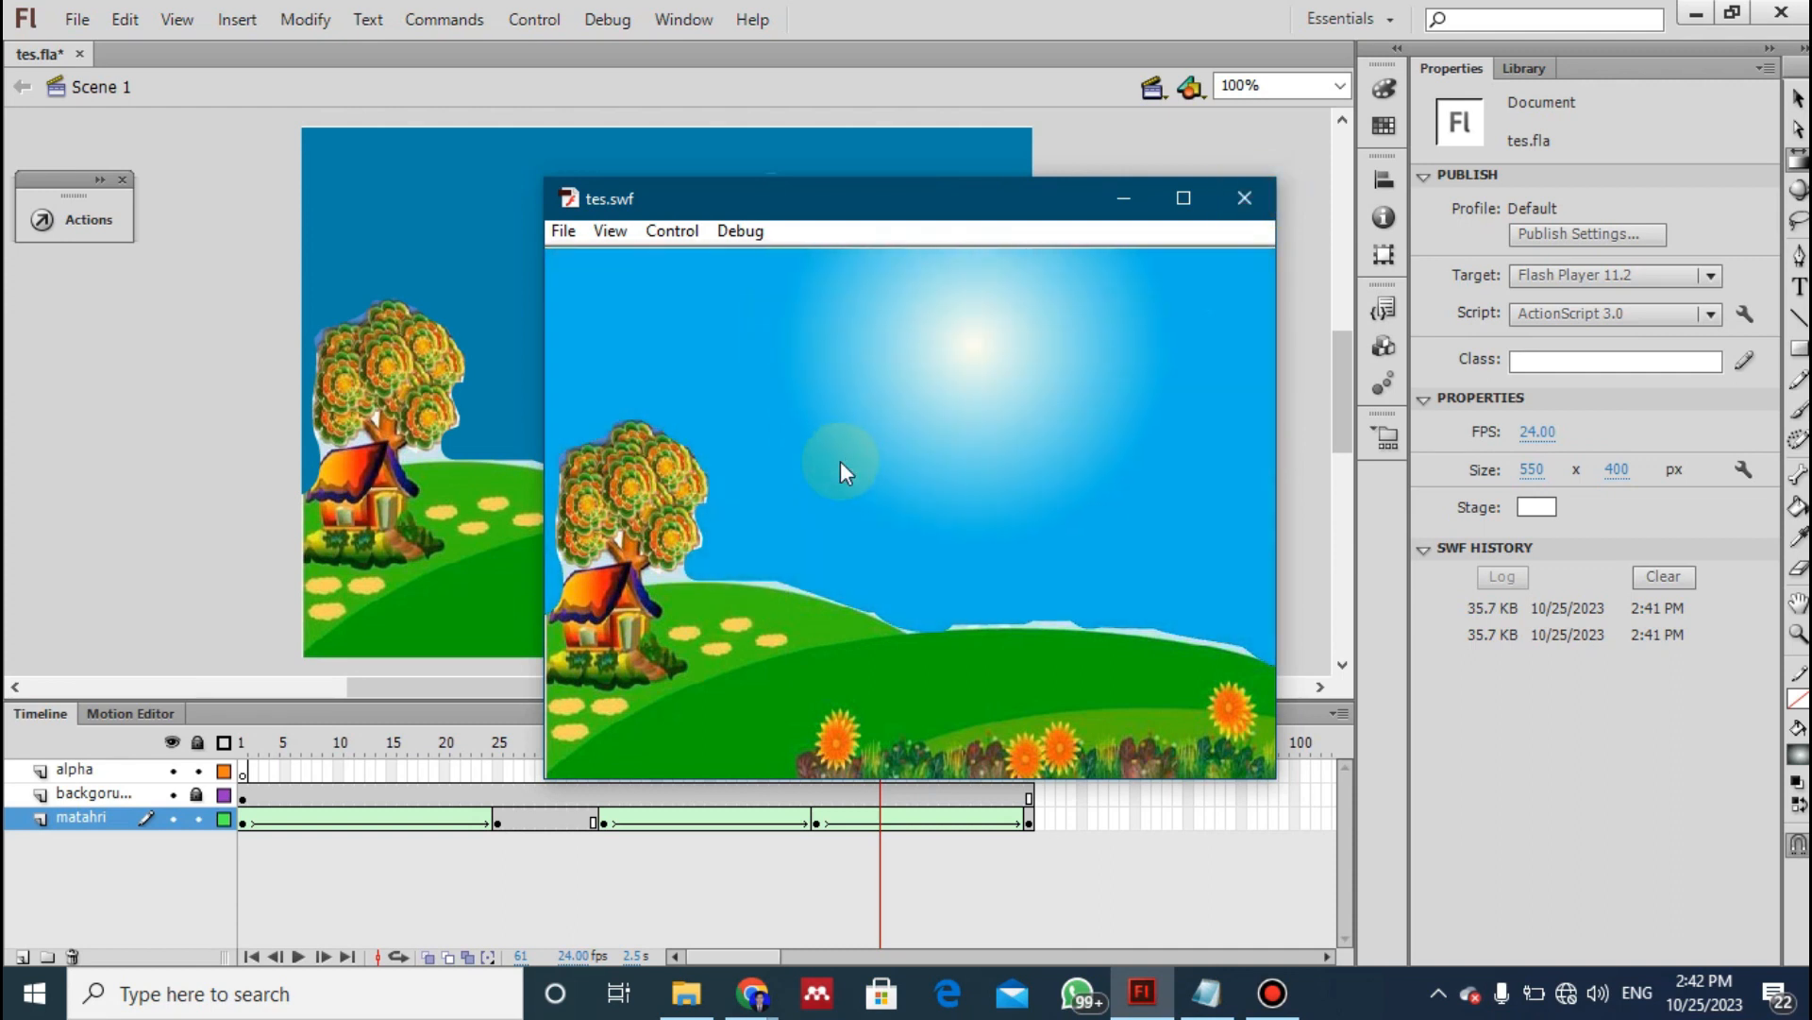
pyautogui.click(1243, 198)
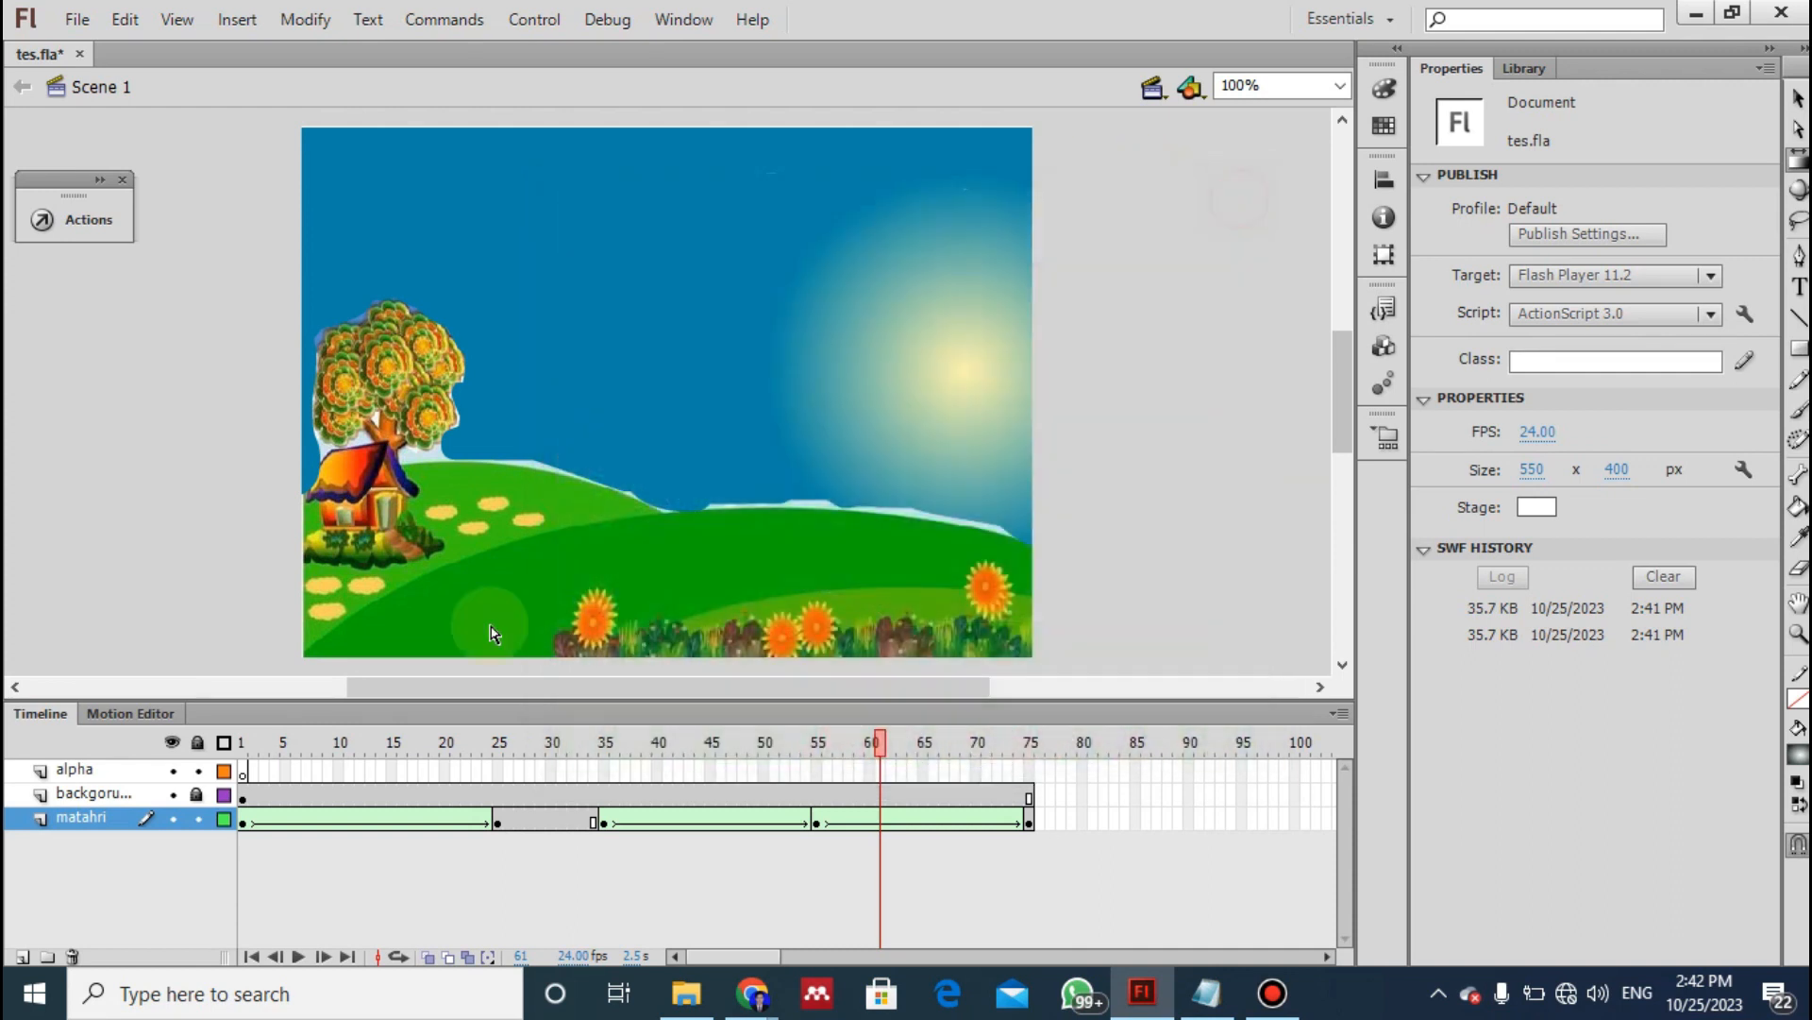
# - Following instruction 19 of the notes, lock the matahri layer and draw a stage-covering rectangle, about 550 by 399 px, on the alpha layer
pyautogui.click(244, 773)
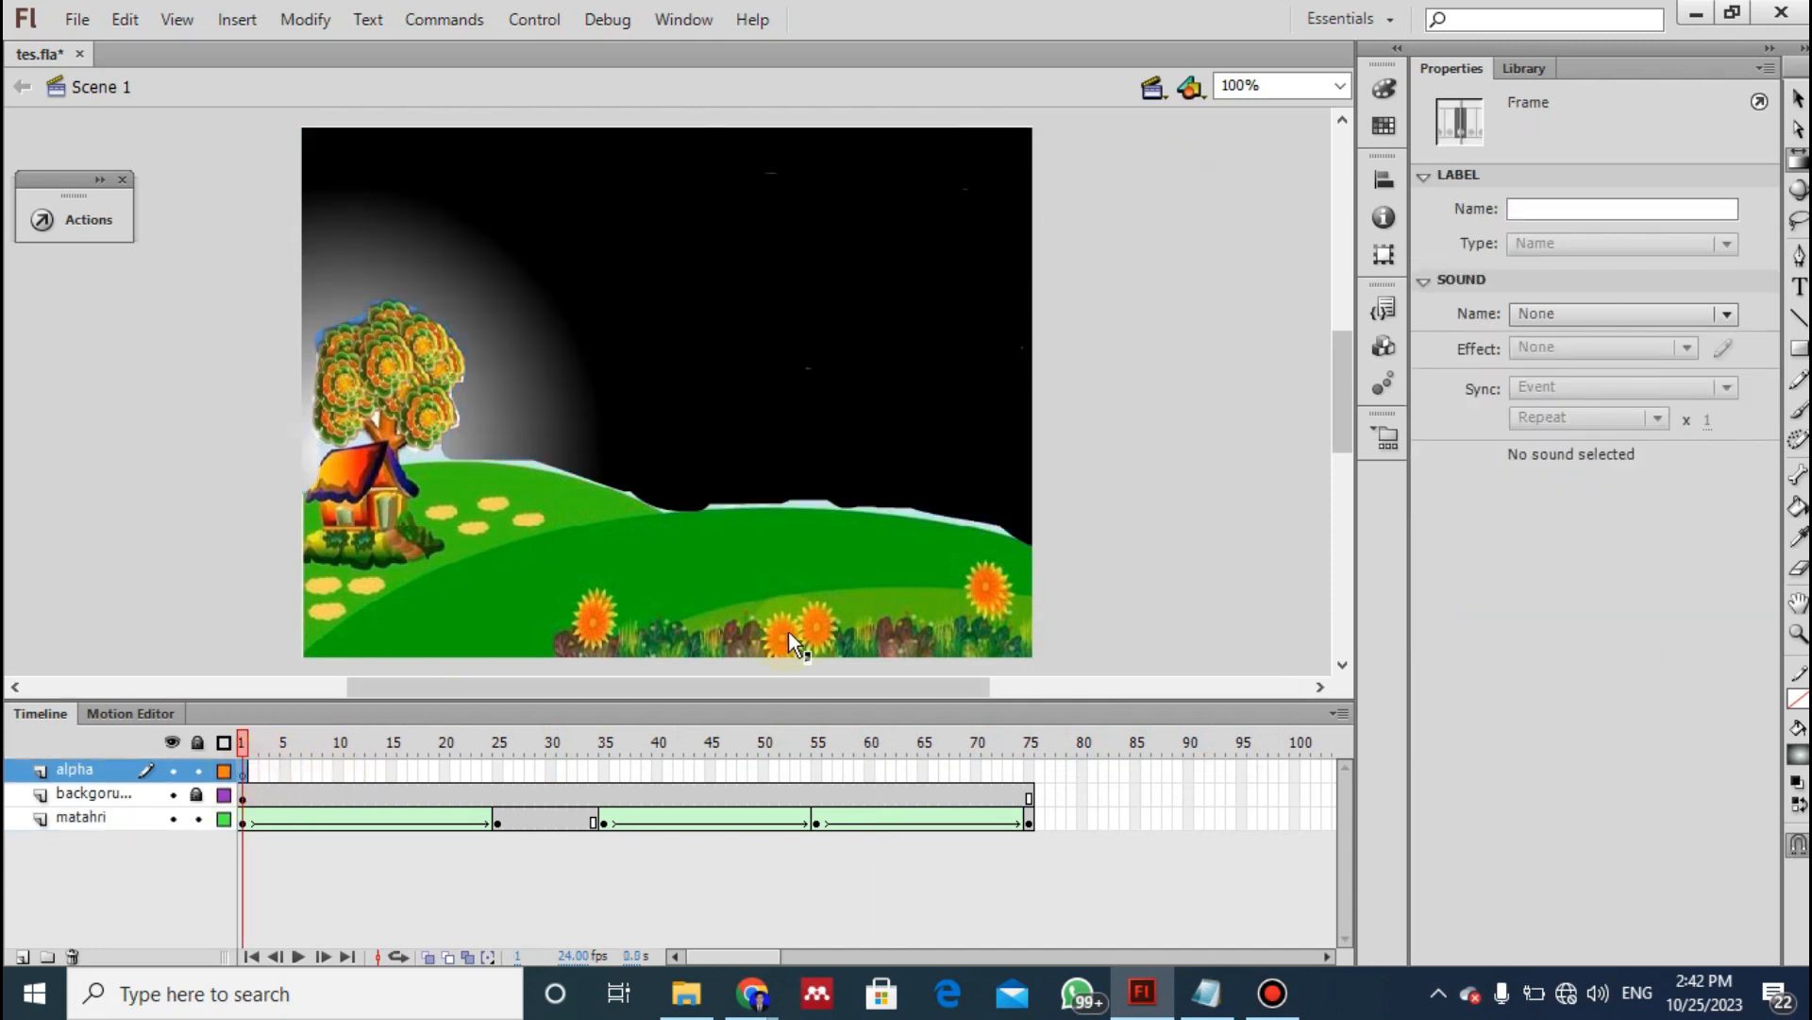
pyautogui.hotkey('alt', 'Tab')
pyautogui.click(1168, 428)
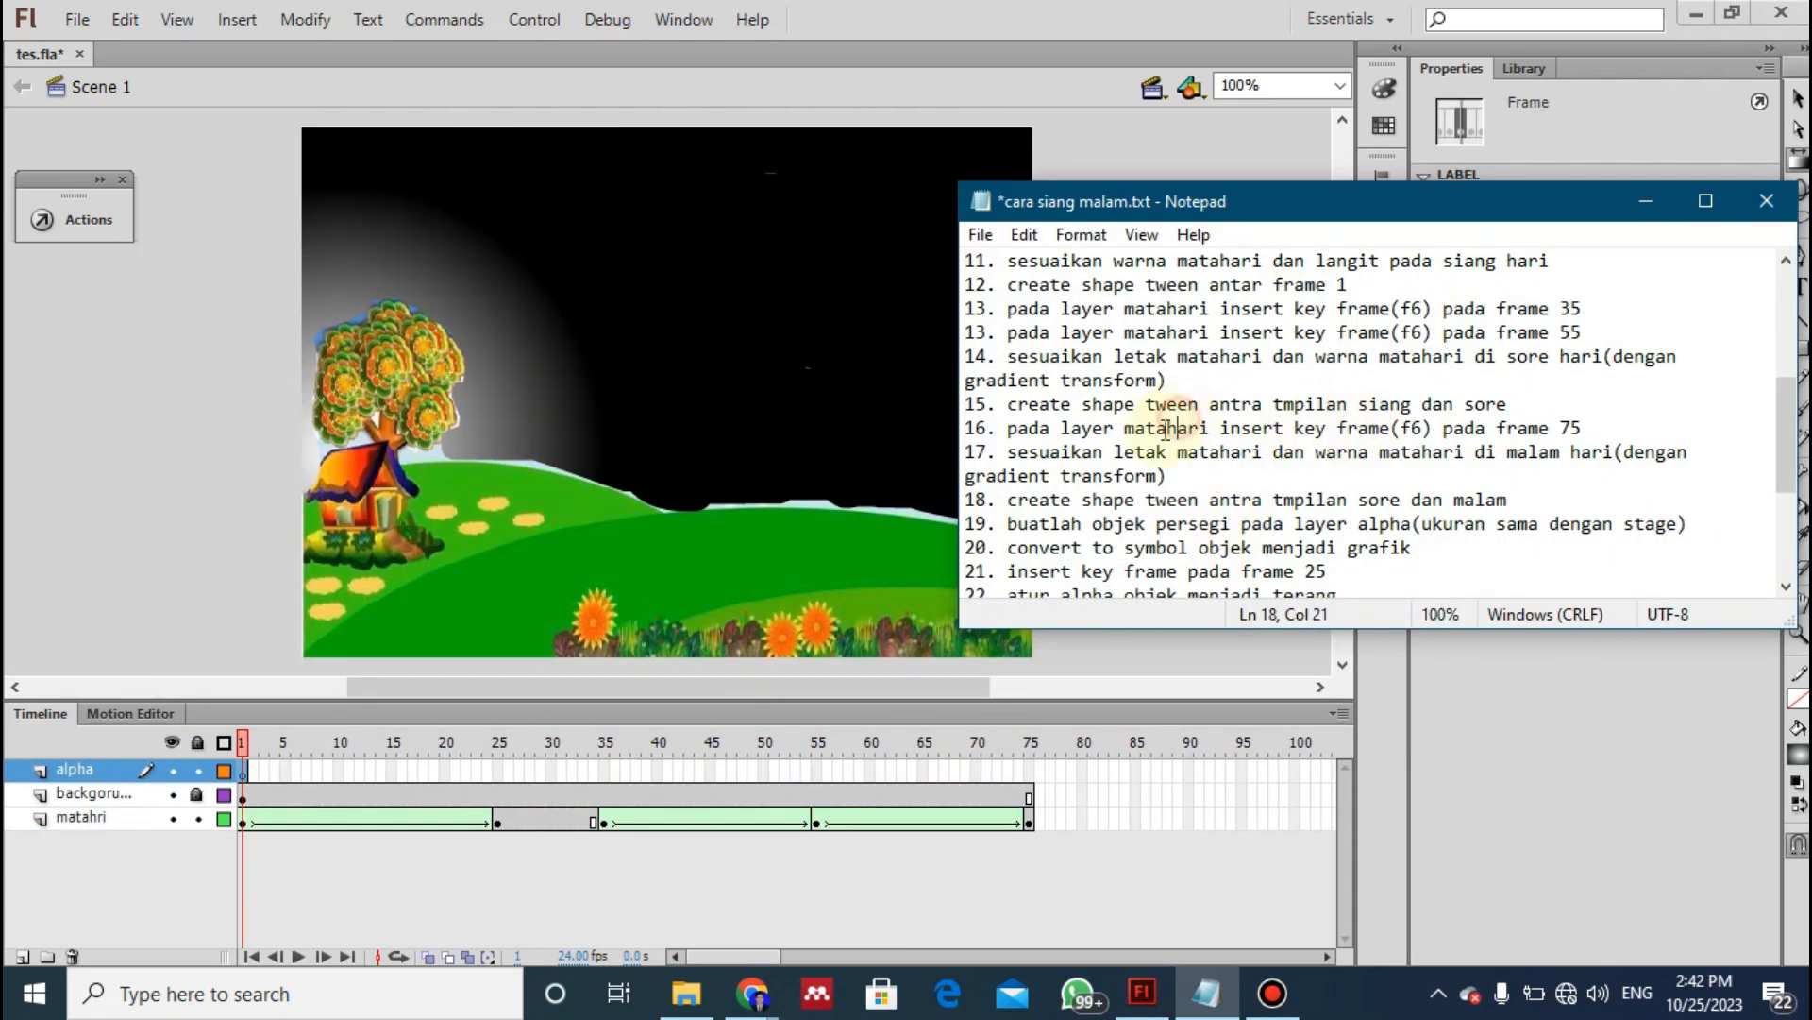
pyautogui.moveTo(1007, 523); pyautogui.dragTo(1380, 547)
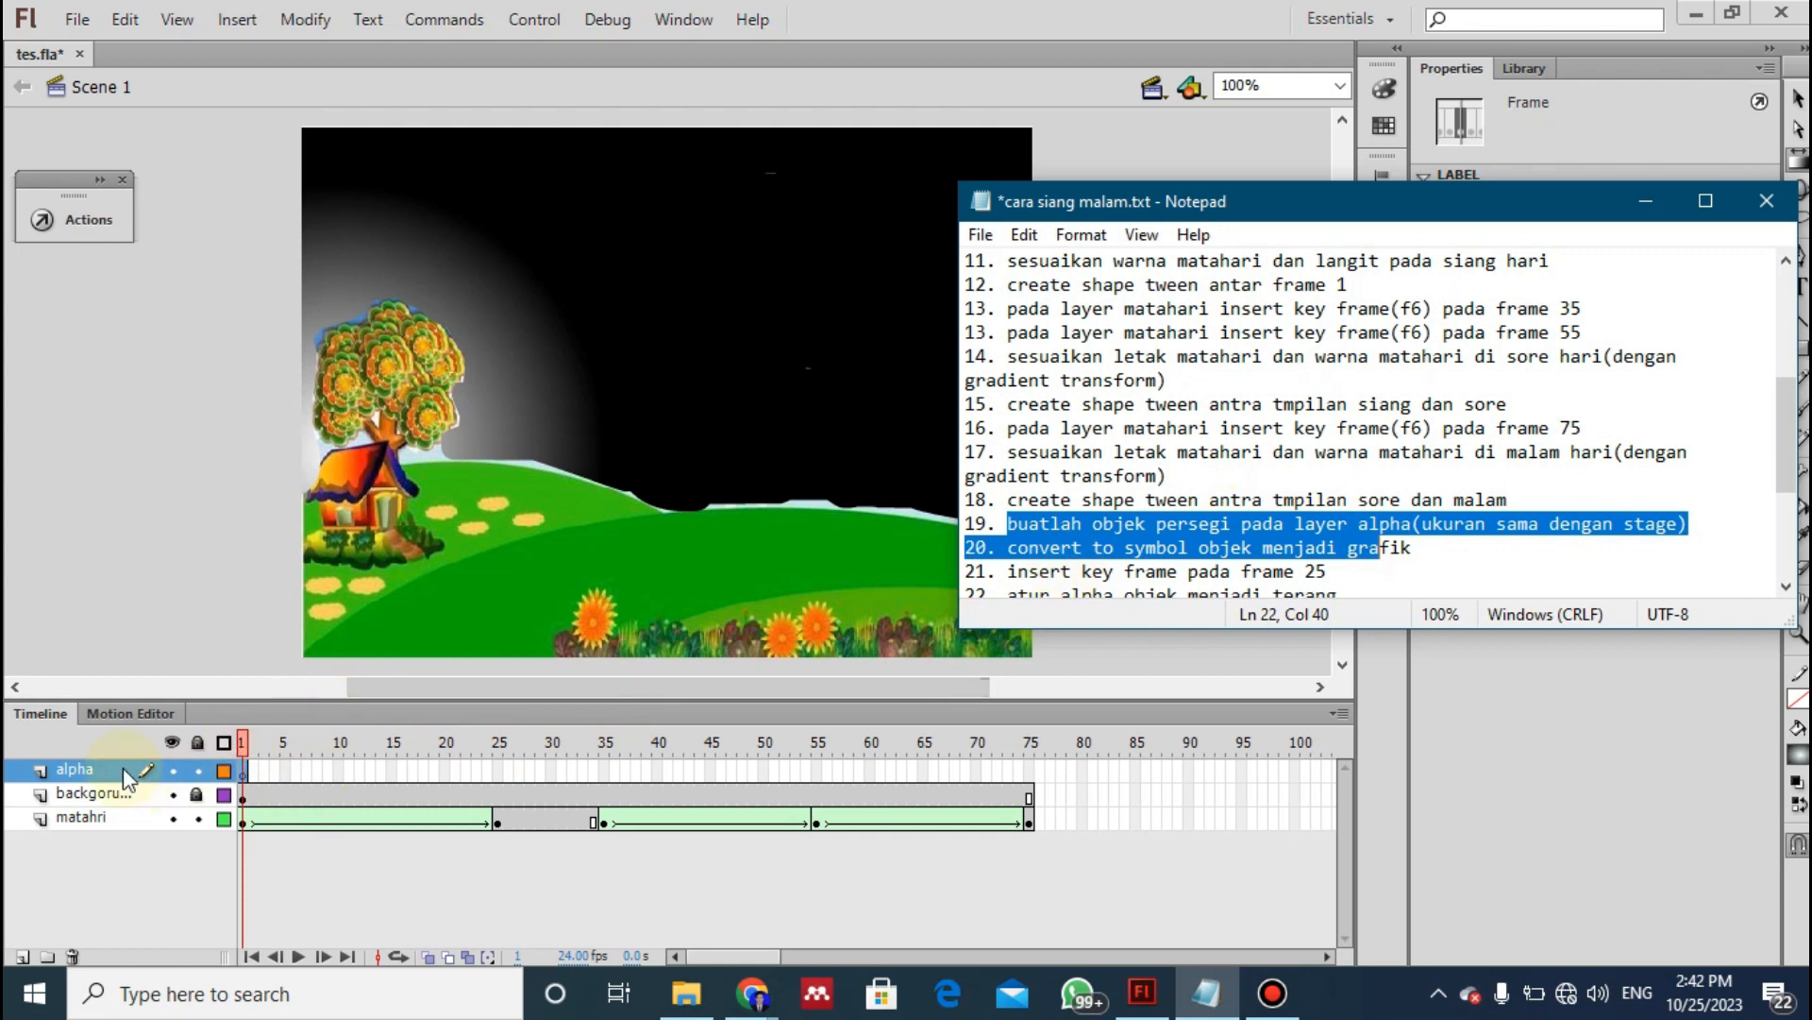
pyautogui.click(83, 768)
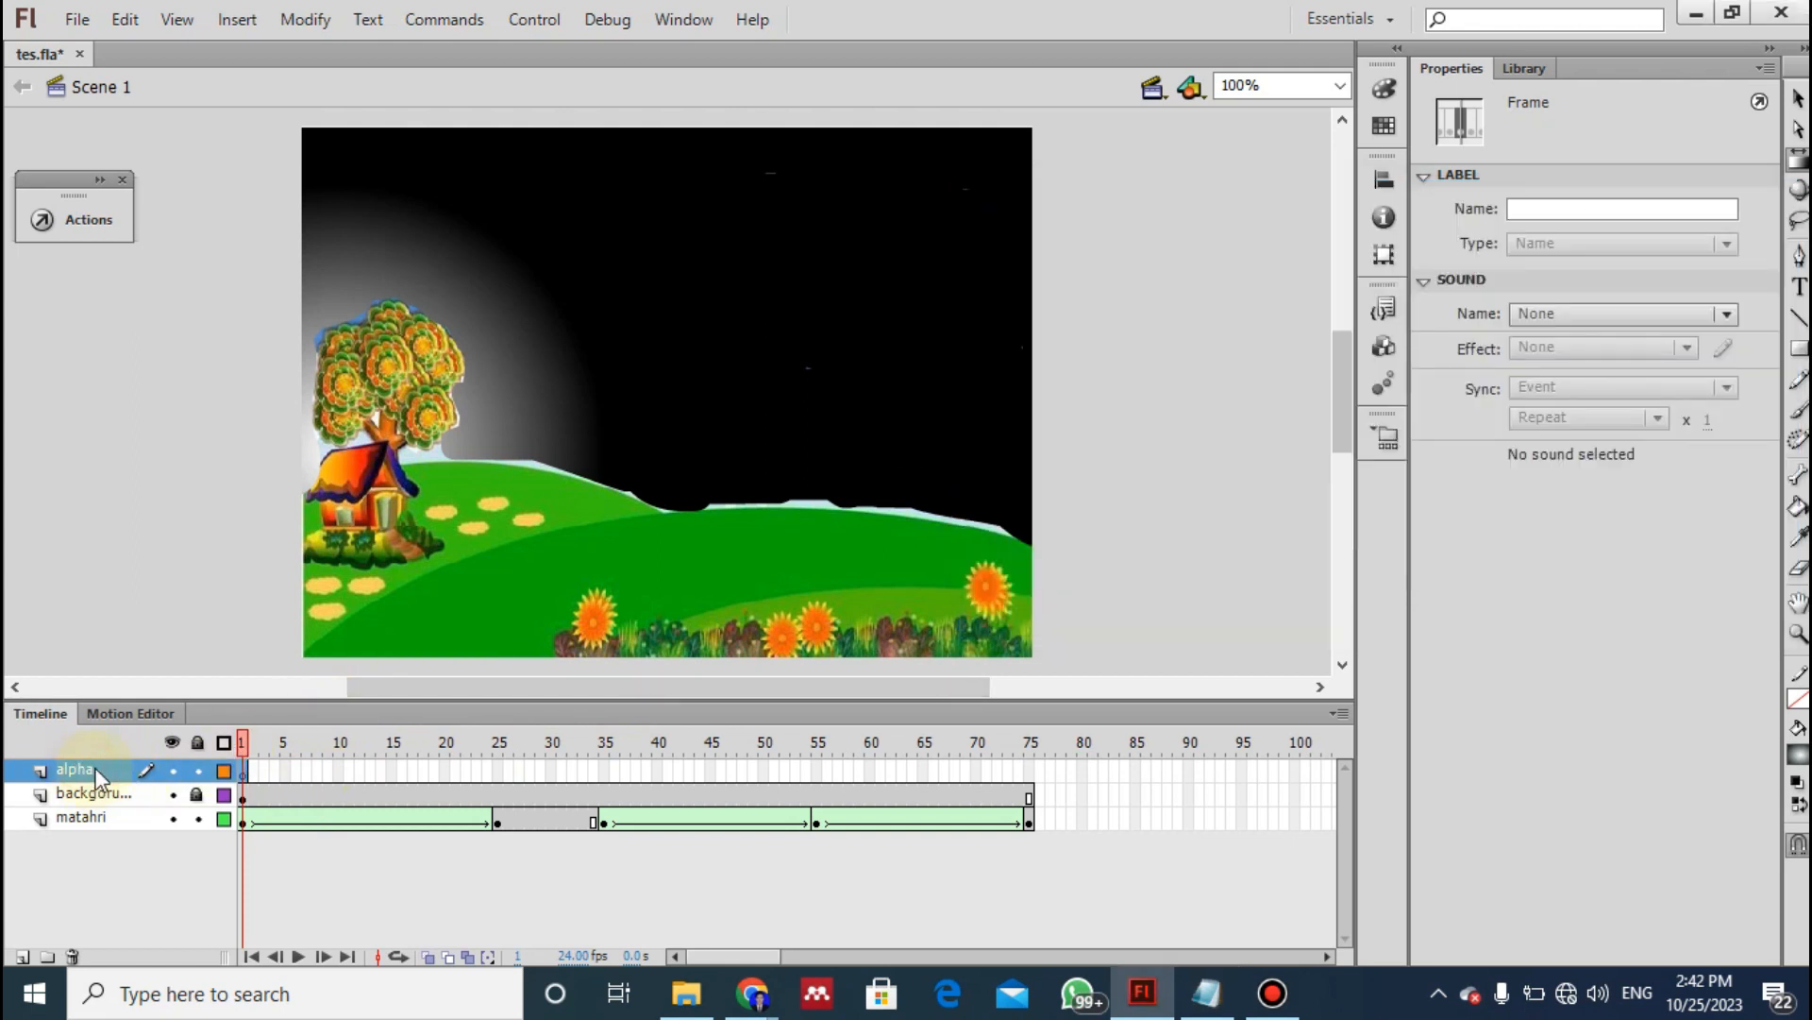
pyautogui.click(196, 820)
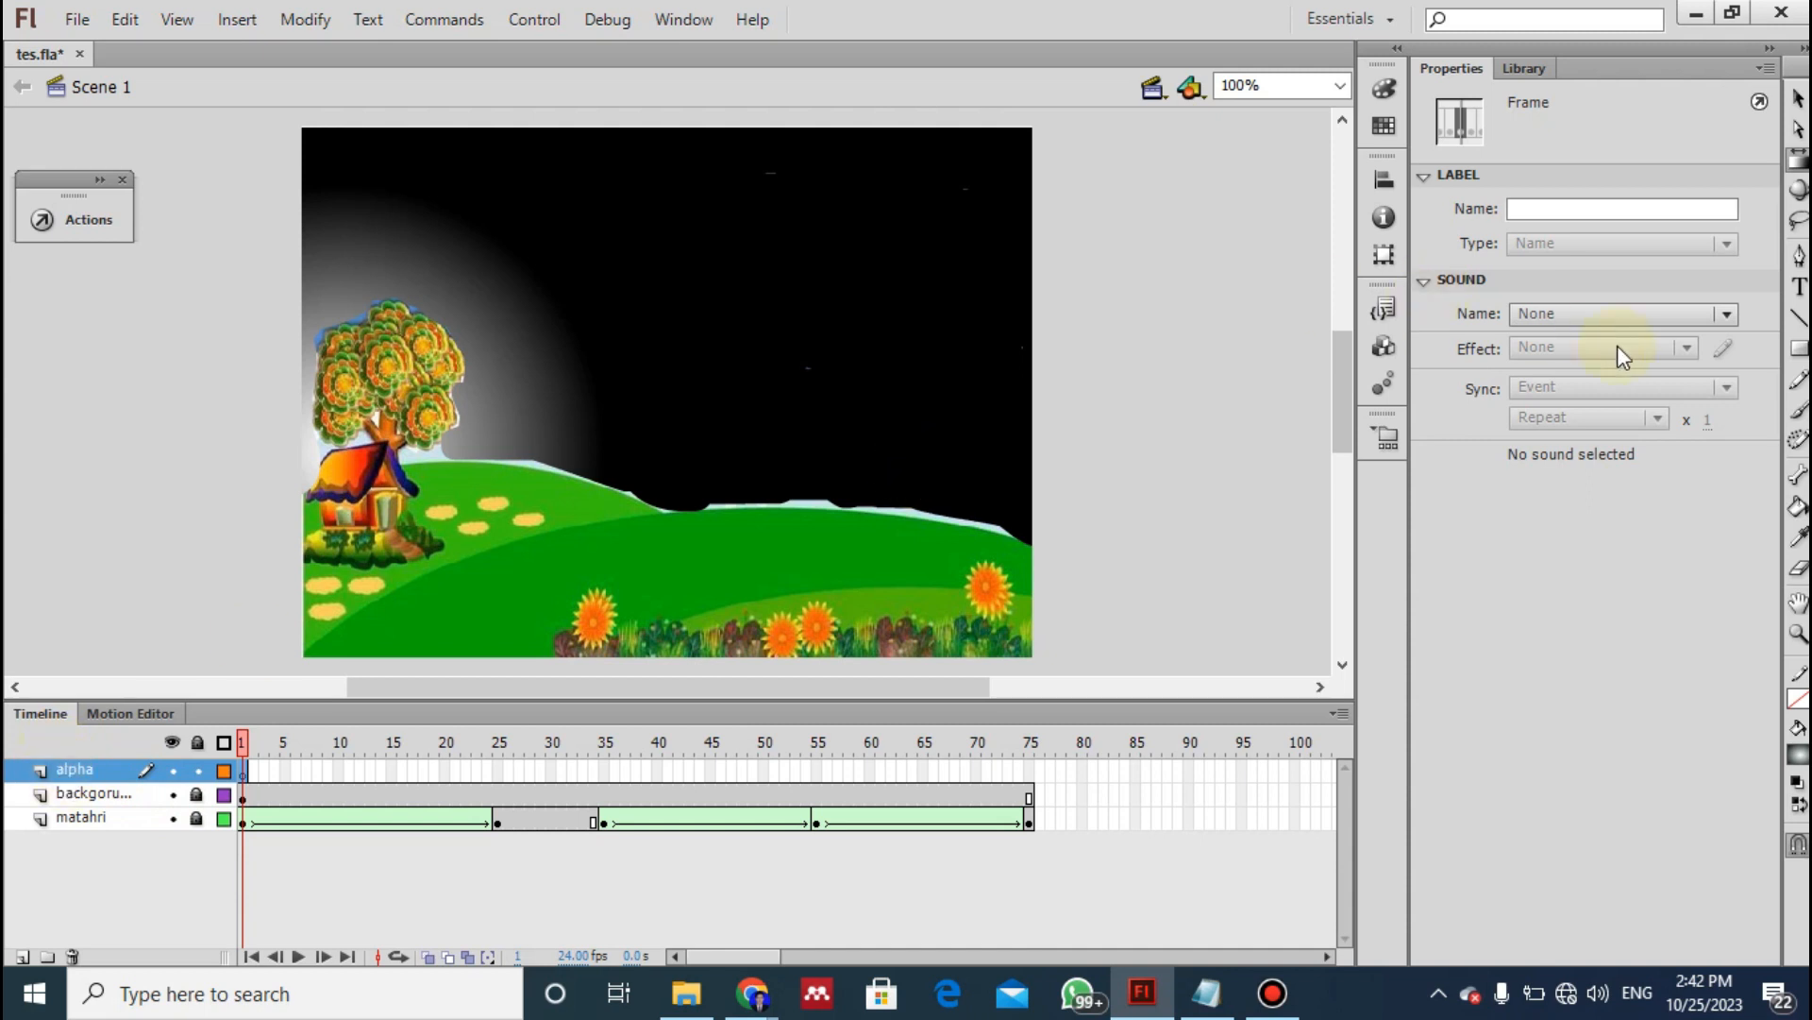
pyautogui.click(1800, 357)
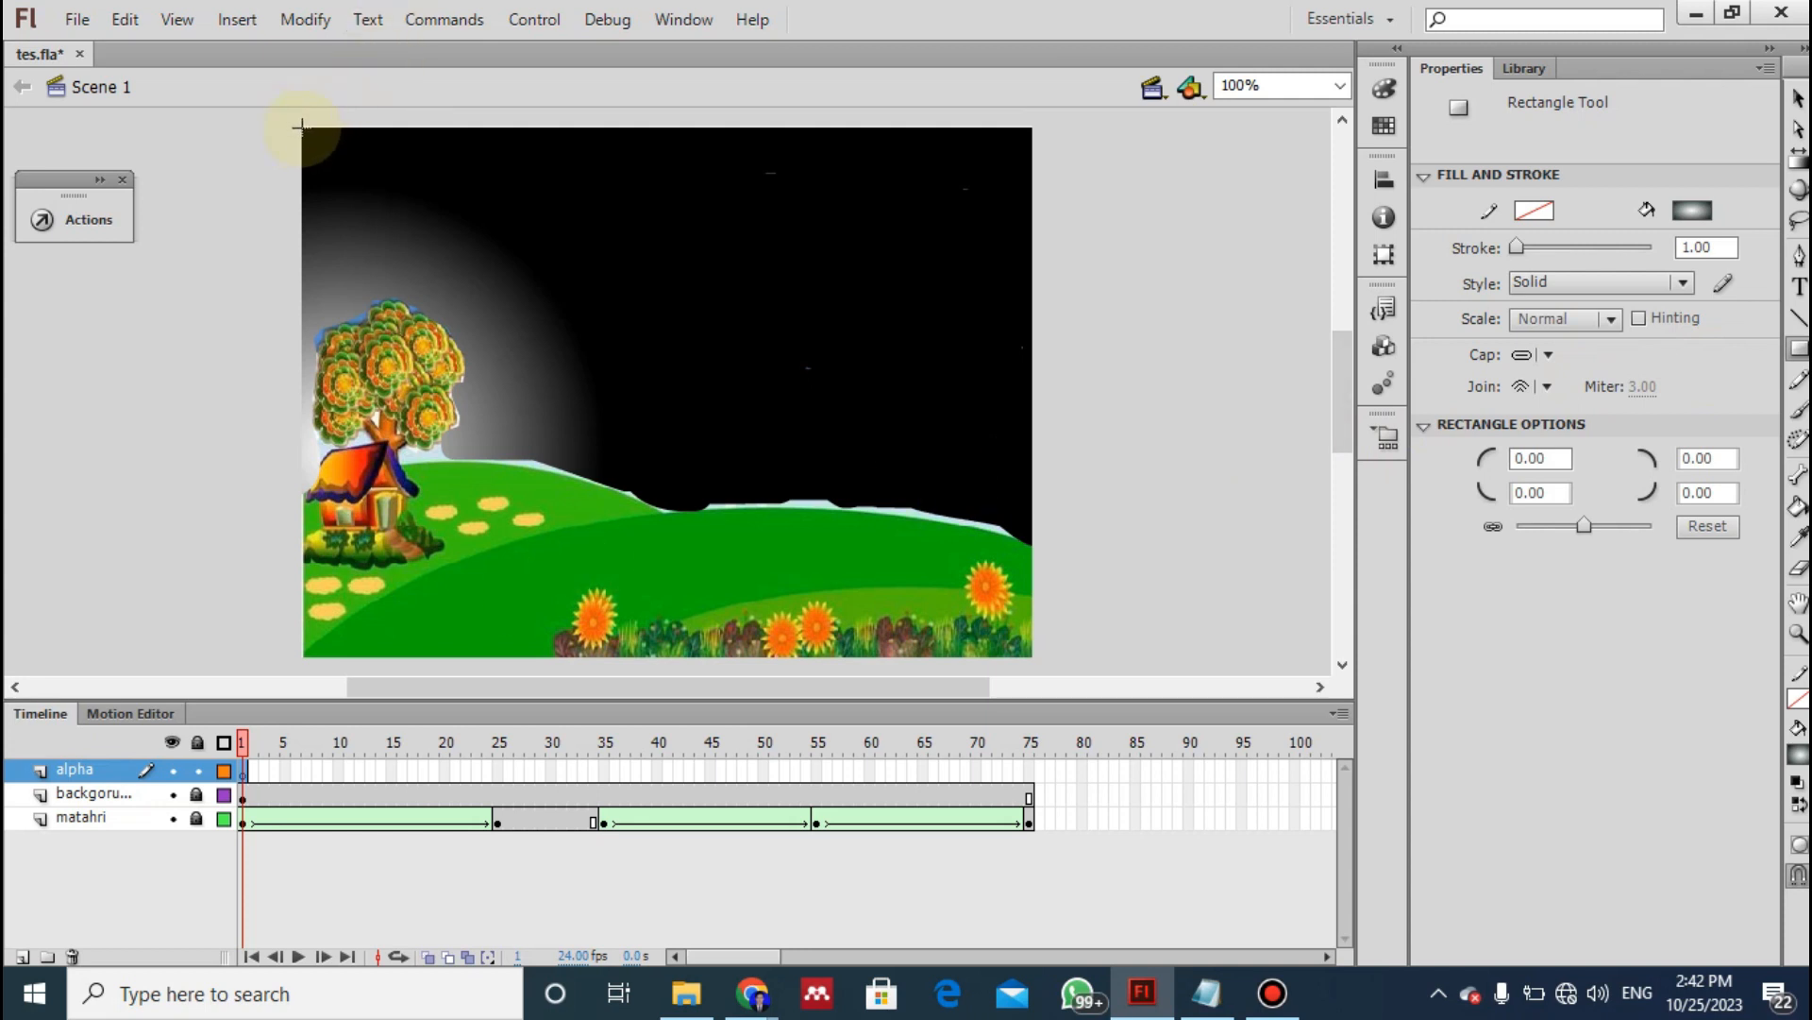
pyautogui.moveTo(301, 126); pyautogui.dragTo(1047, 609)
pyautogui.moveTo(1031, 632); pyautogui.dragTo(1033, 657)
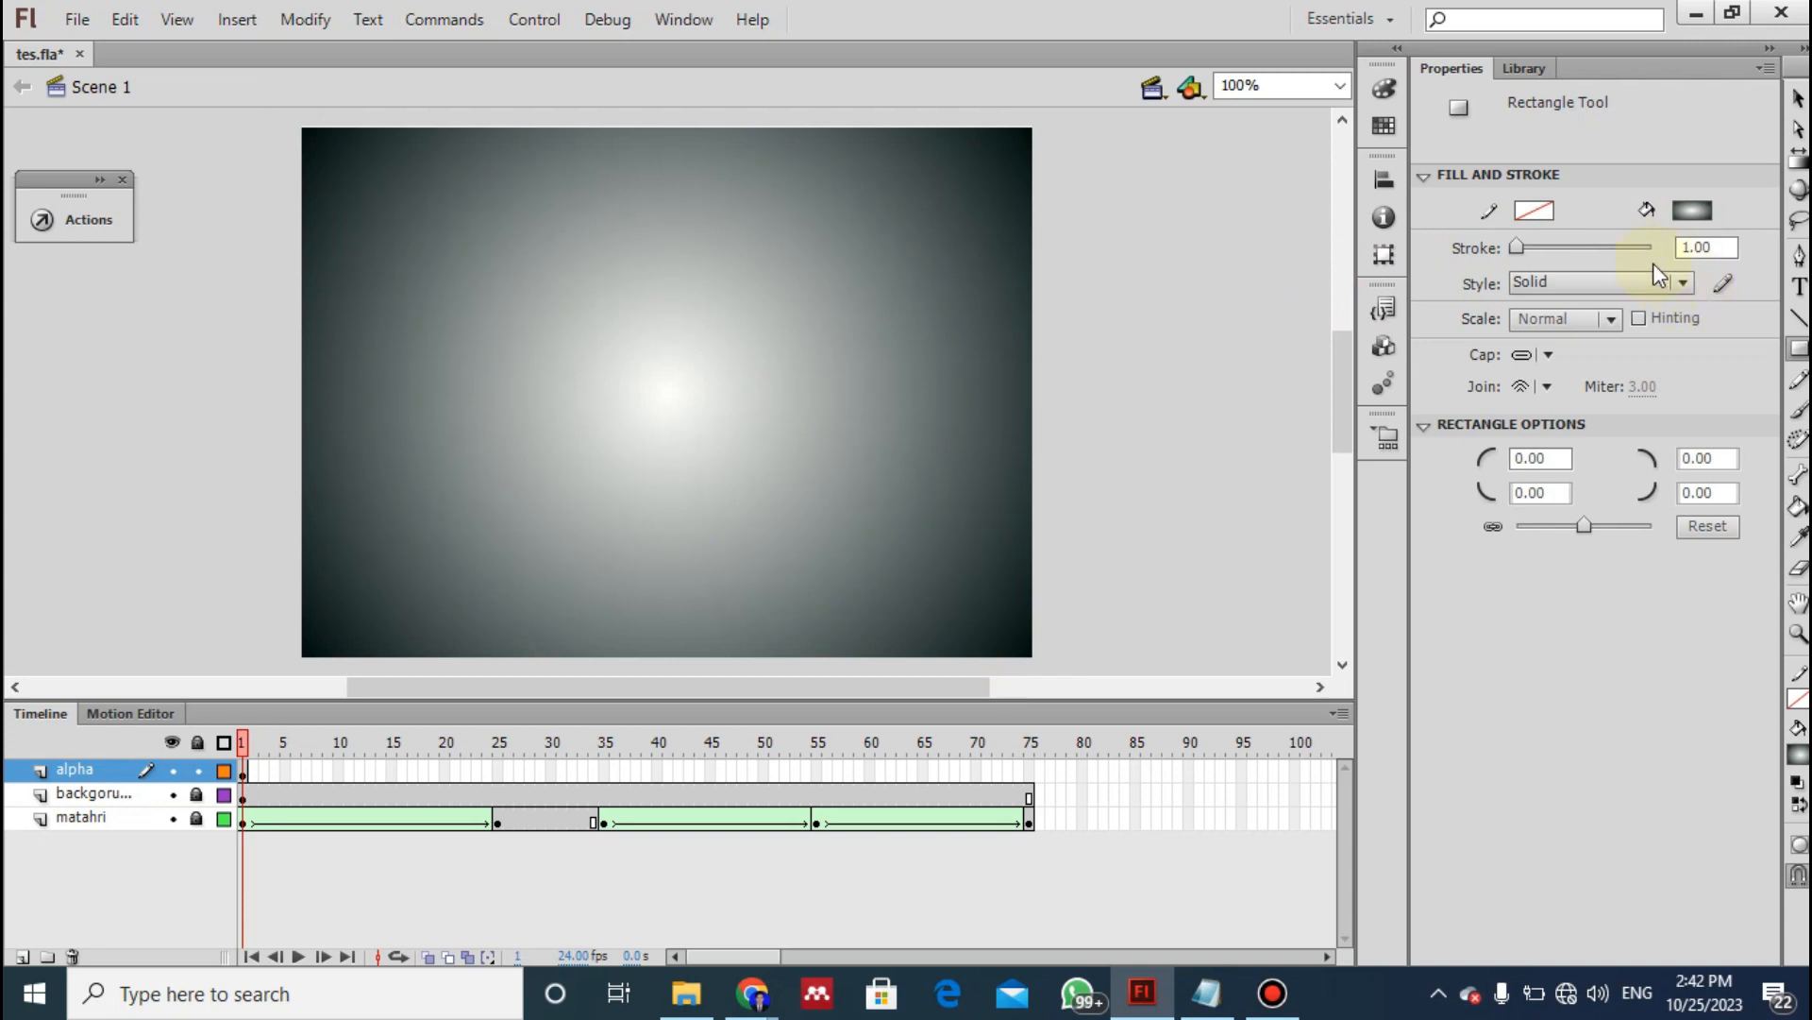
# - Change the fill of the alpha layer's rectangle from the radial gradient to solid black
pyautogui.click(1705, 210)
pyautogui.click(1422, 255)
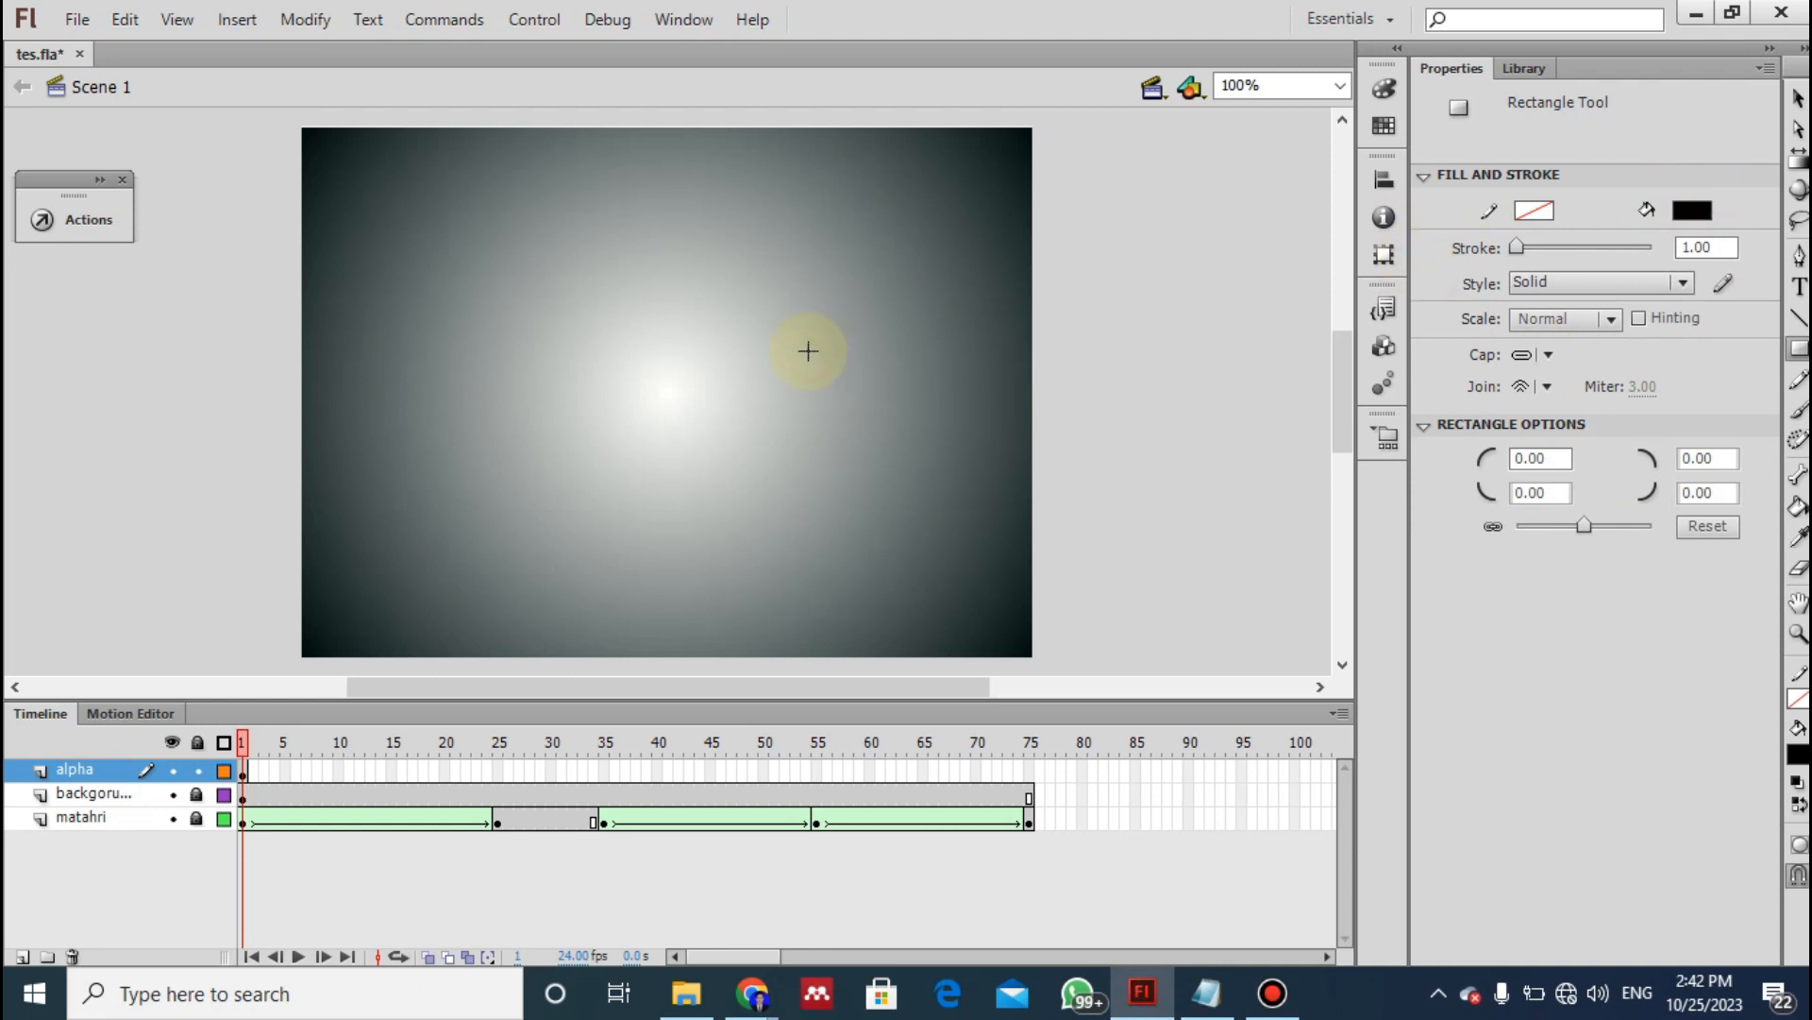
pyautogui.click(243, 771)
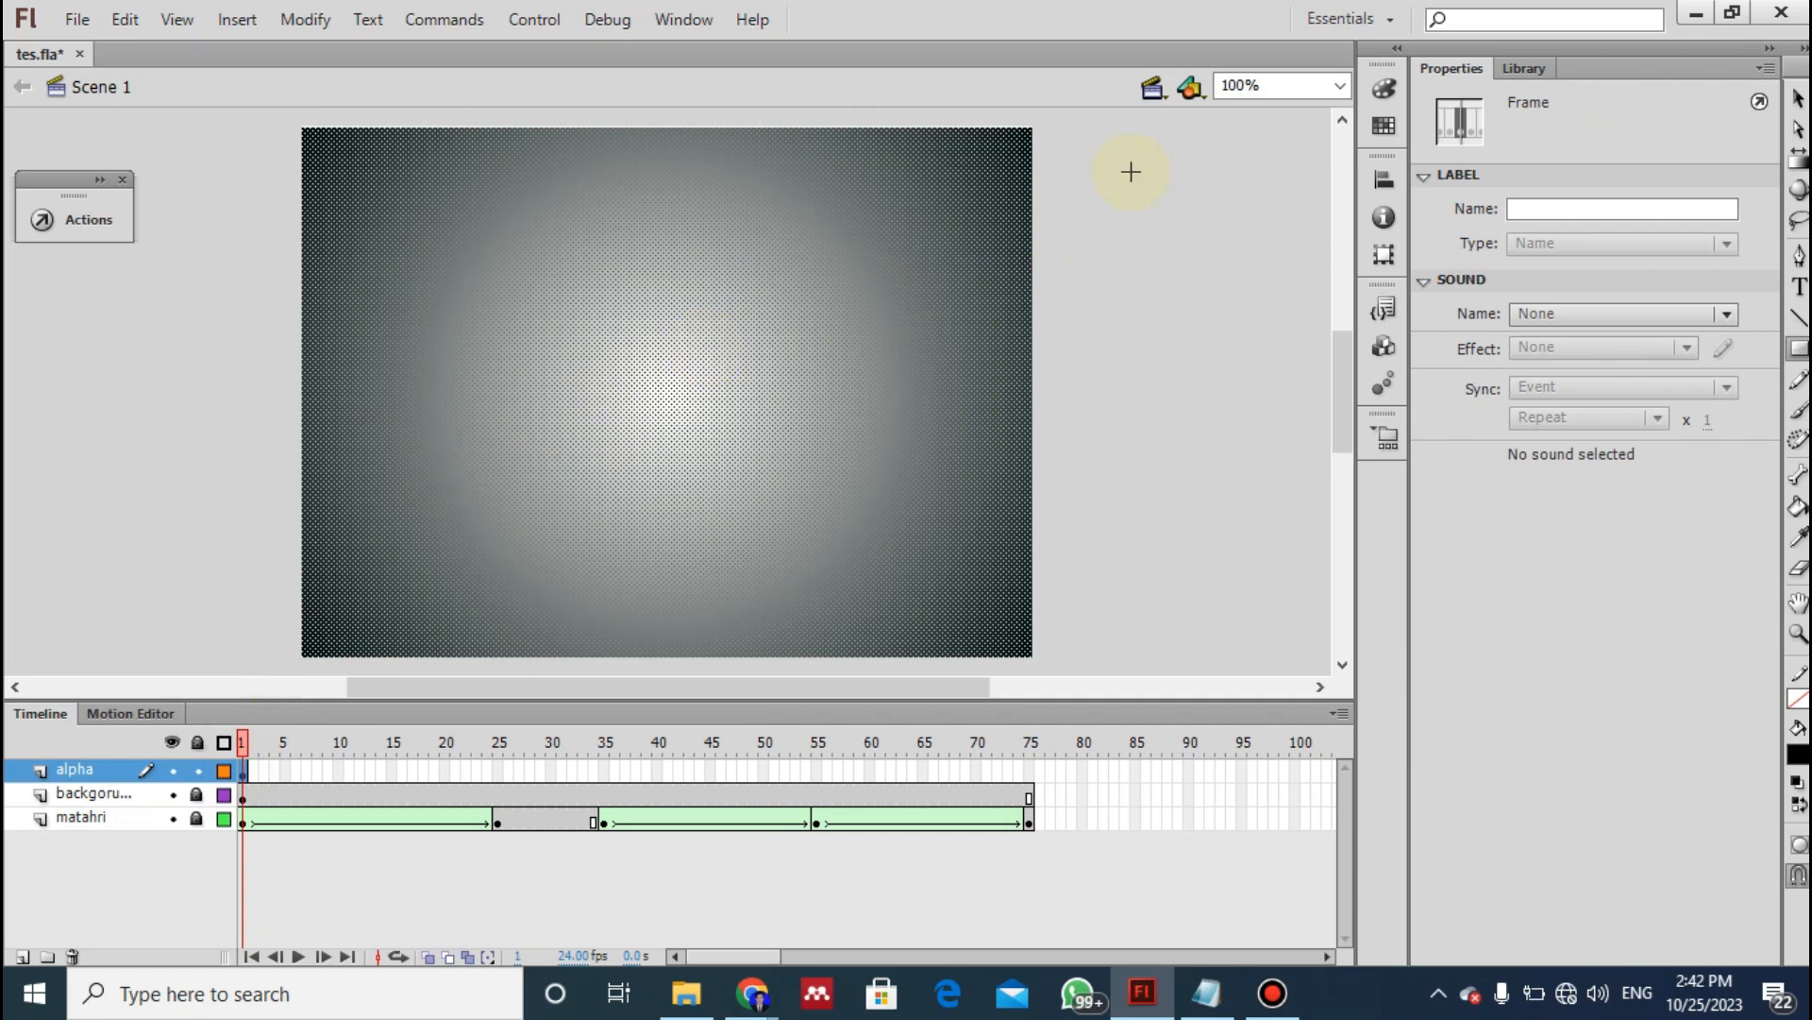
pyautogui.click(1799, 100)
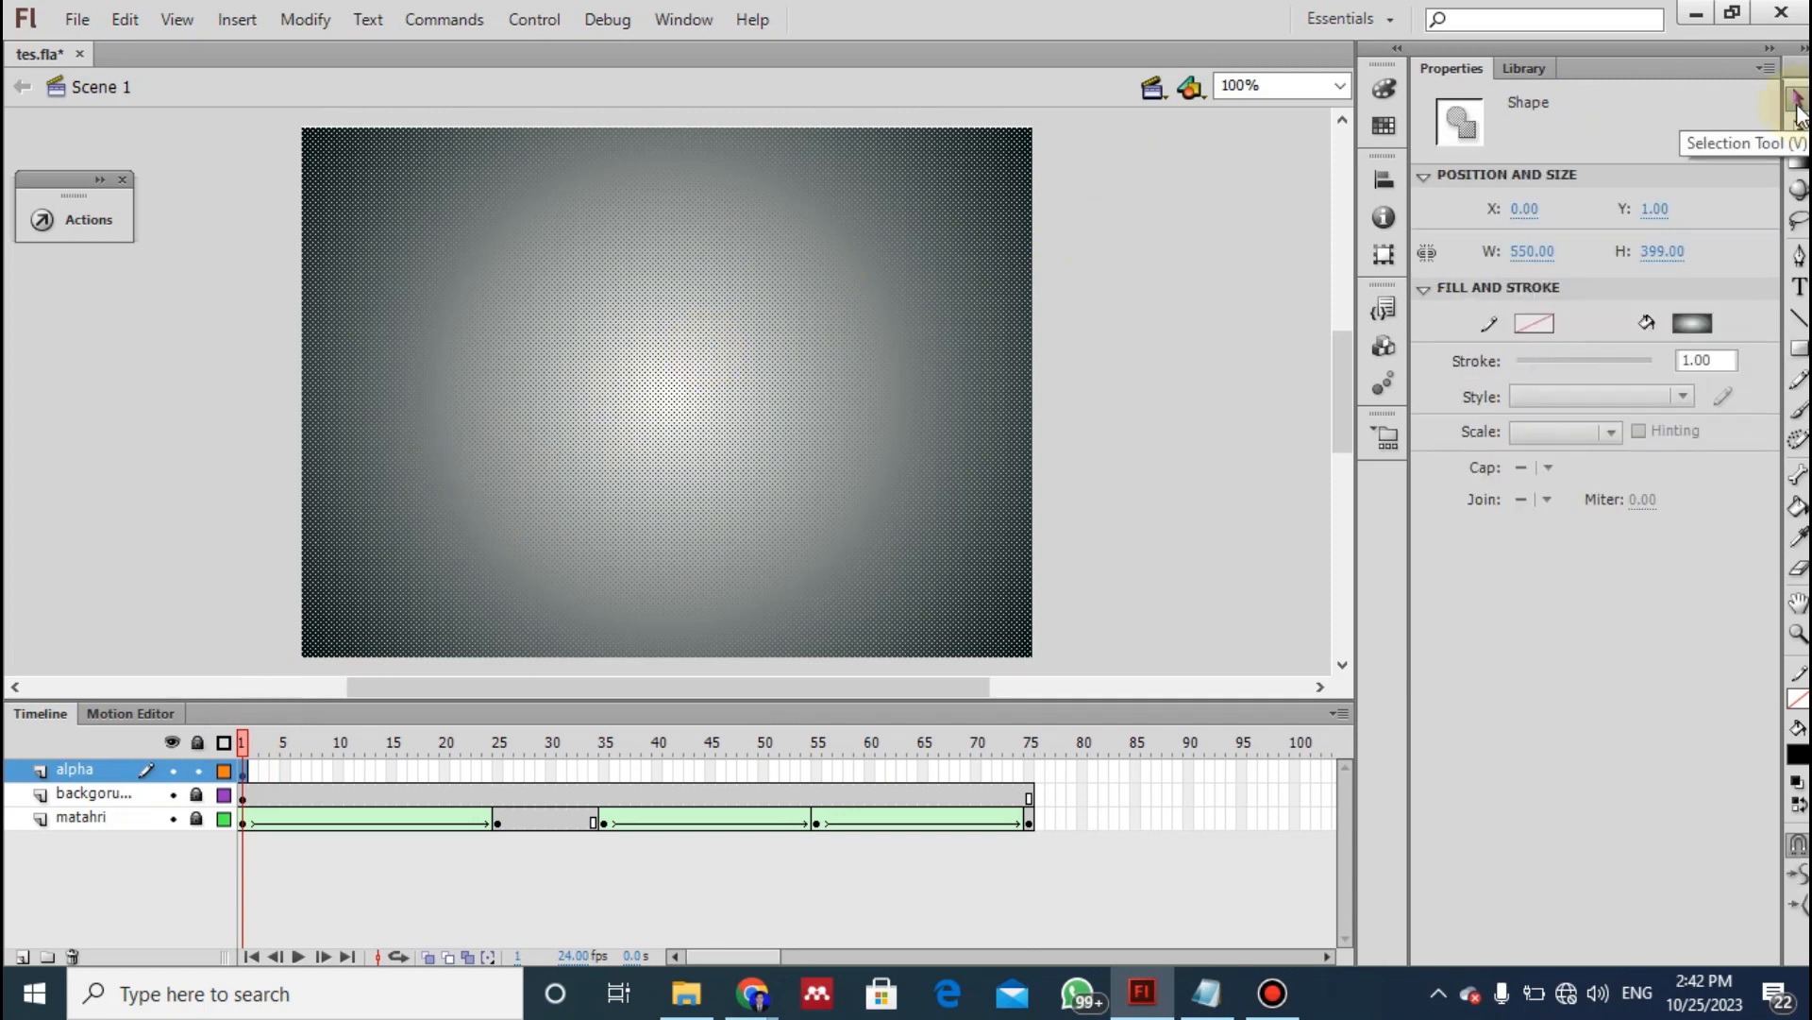
pyautogui.click(816, 422)
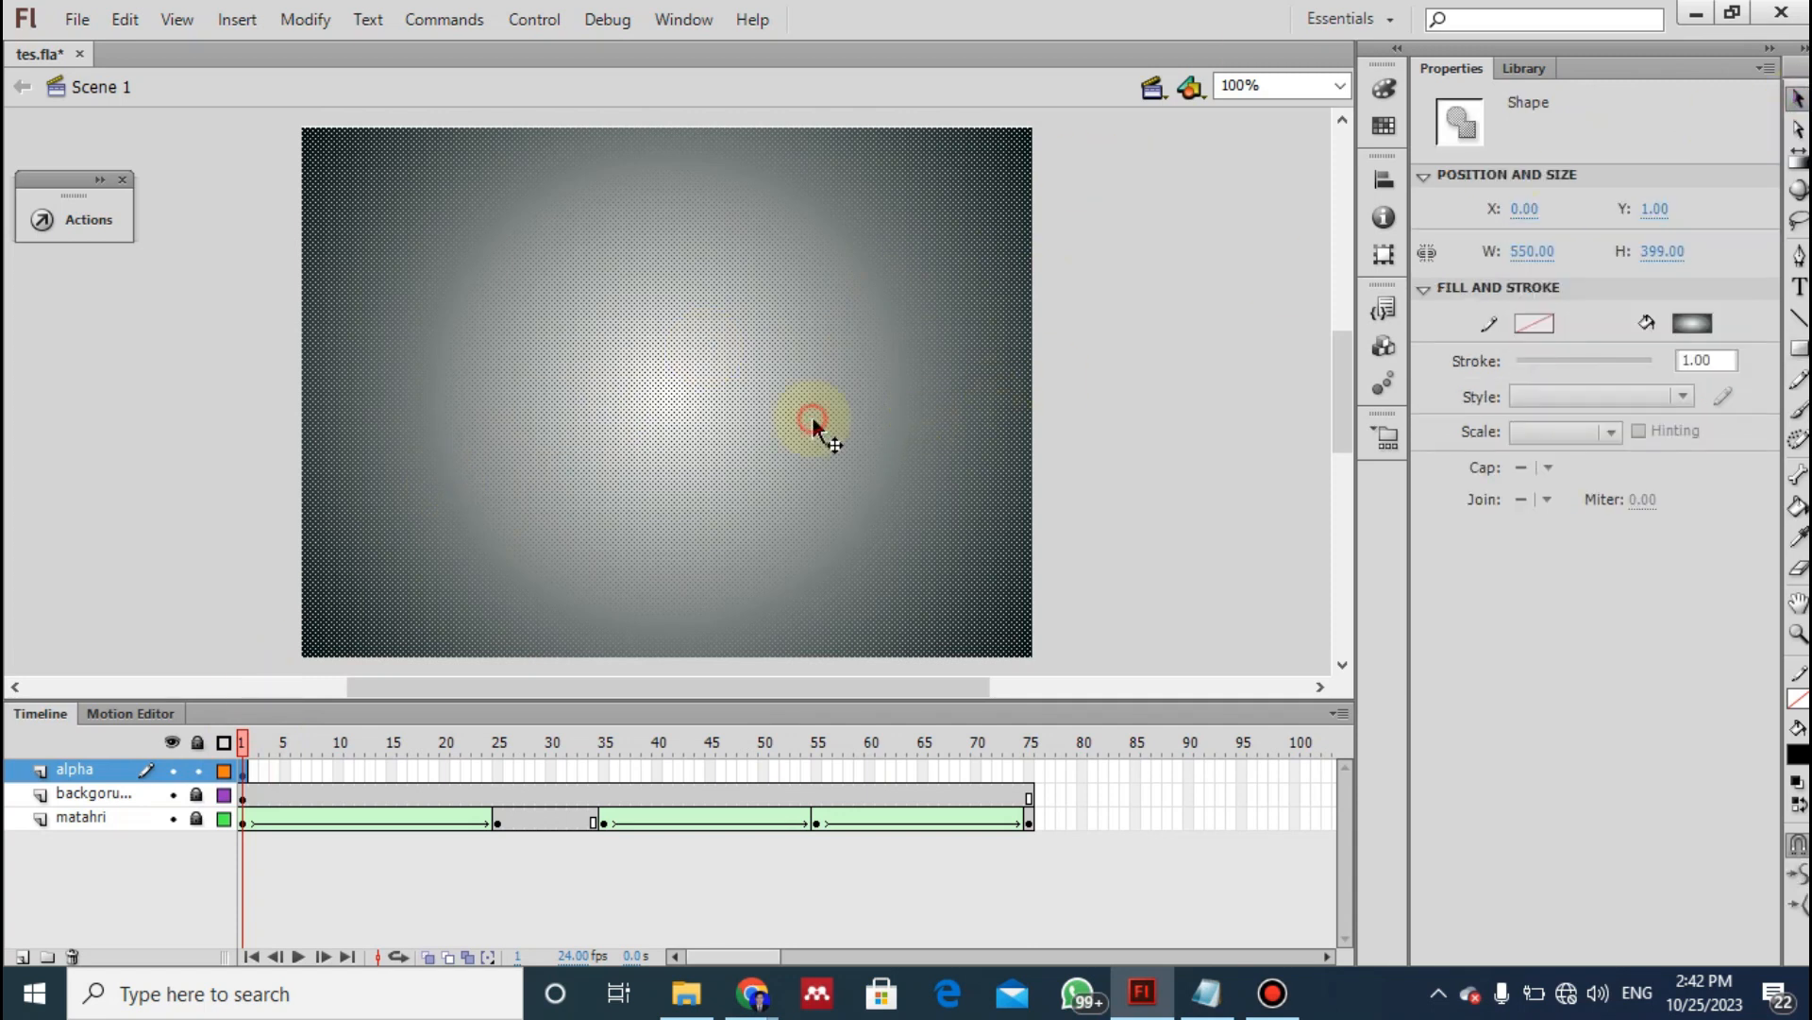
pyautogui.click(1690, 321)
pyautogui.click(1426, 376)
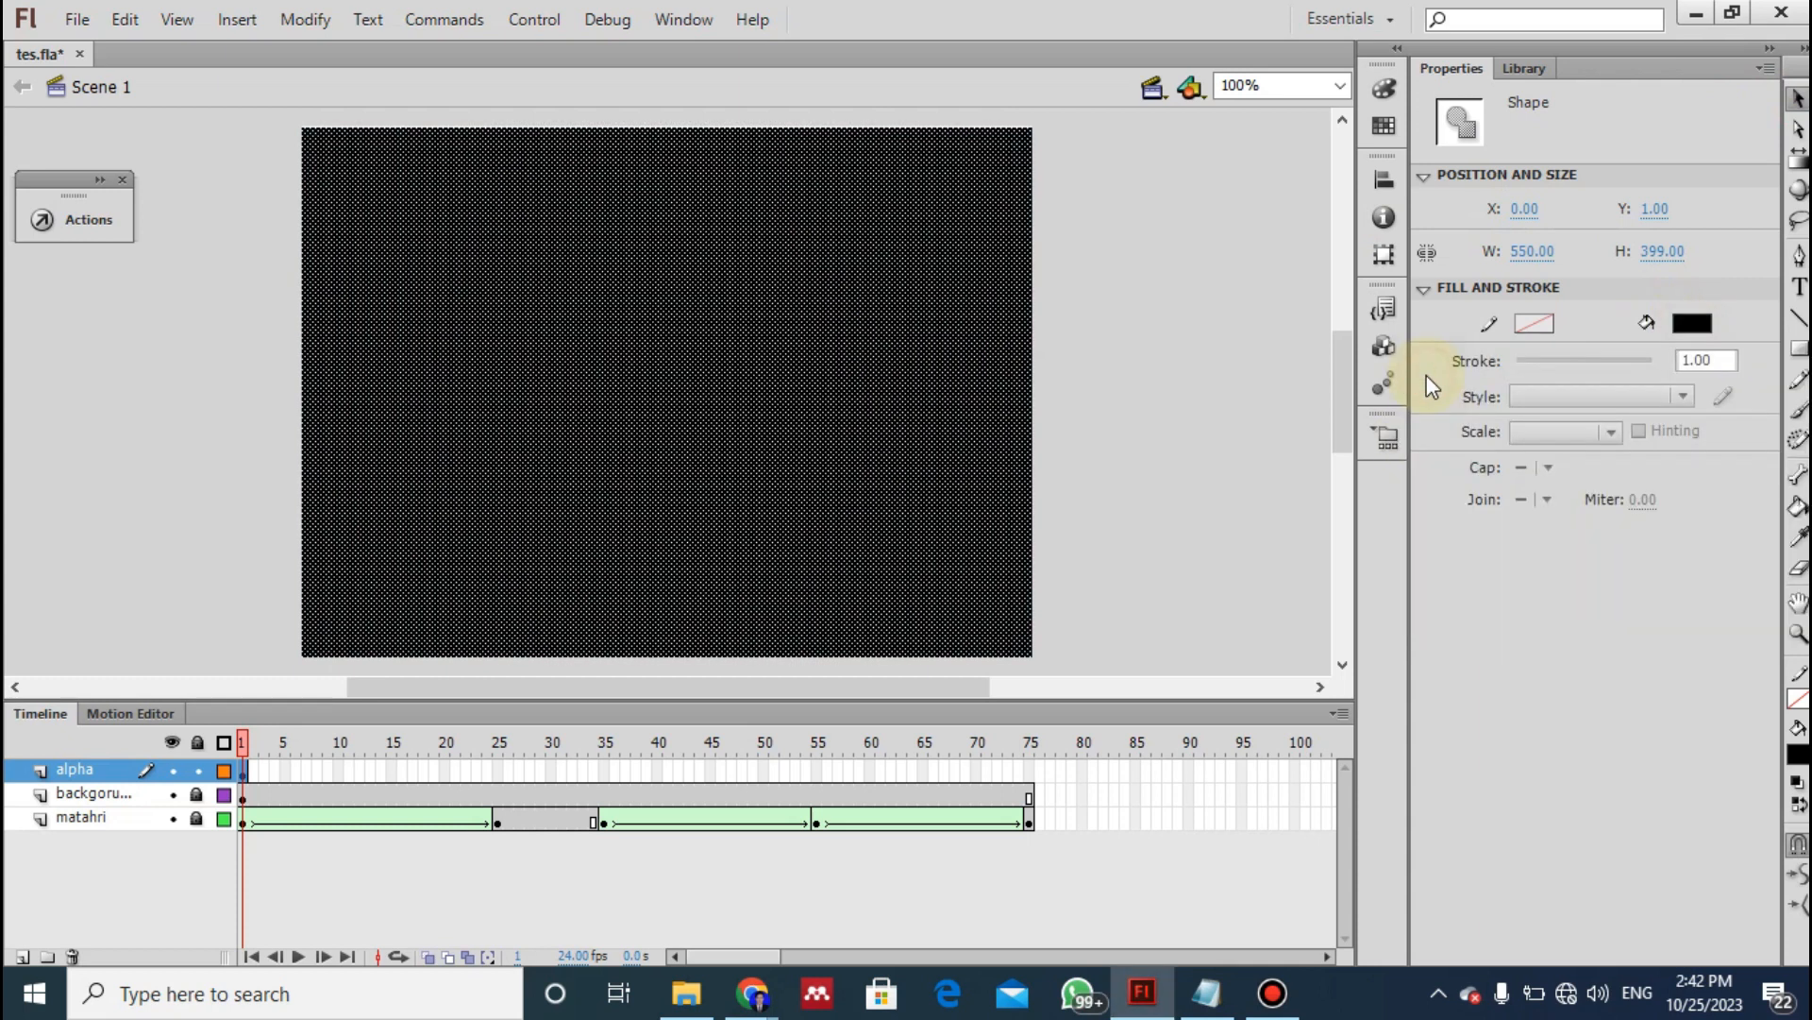
pyautogui.click(1154, 393)
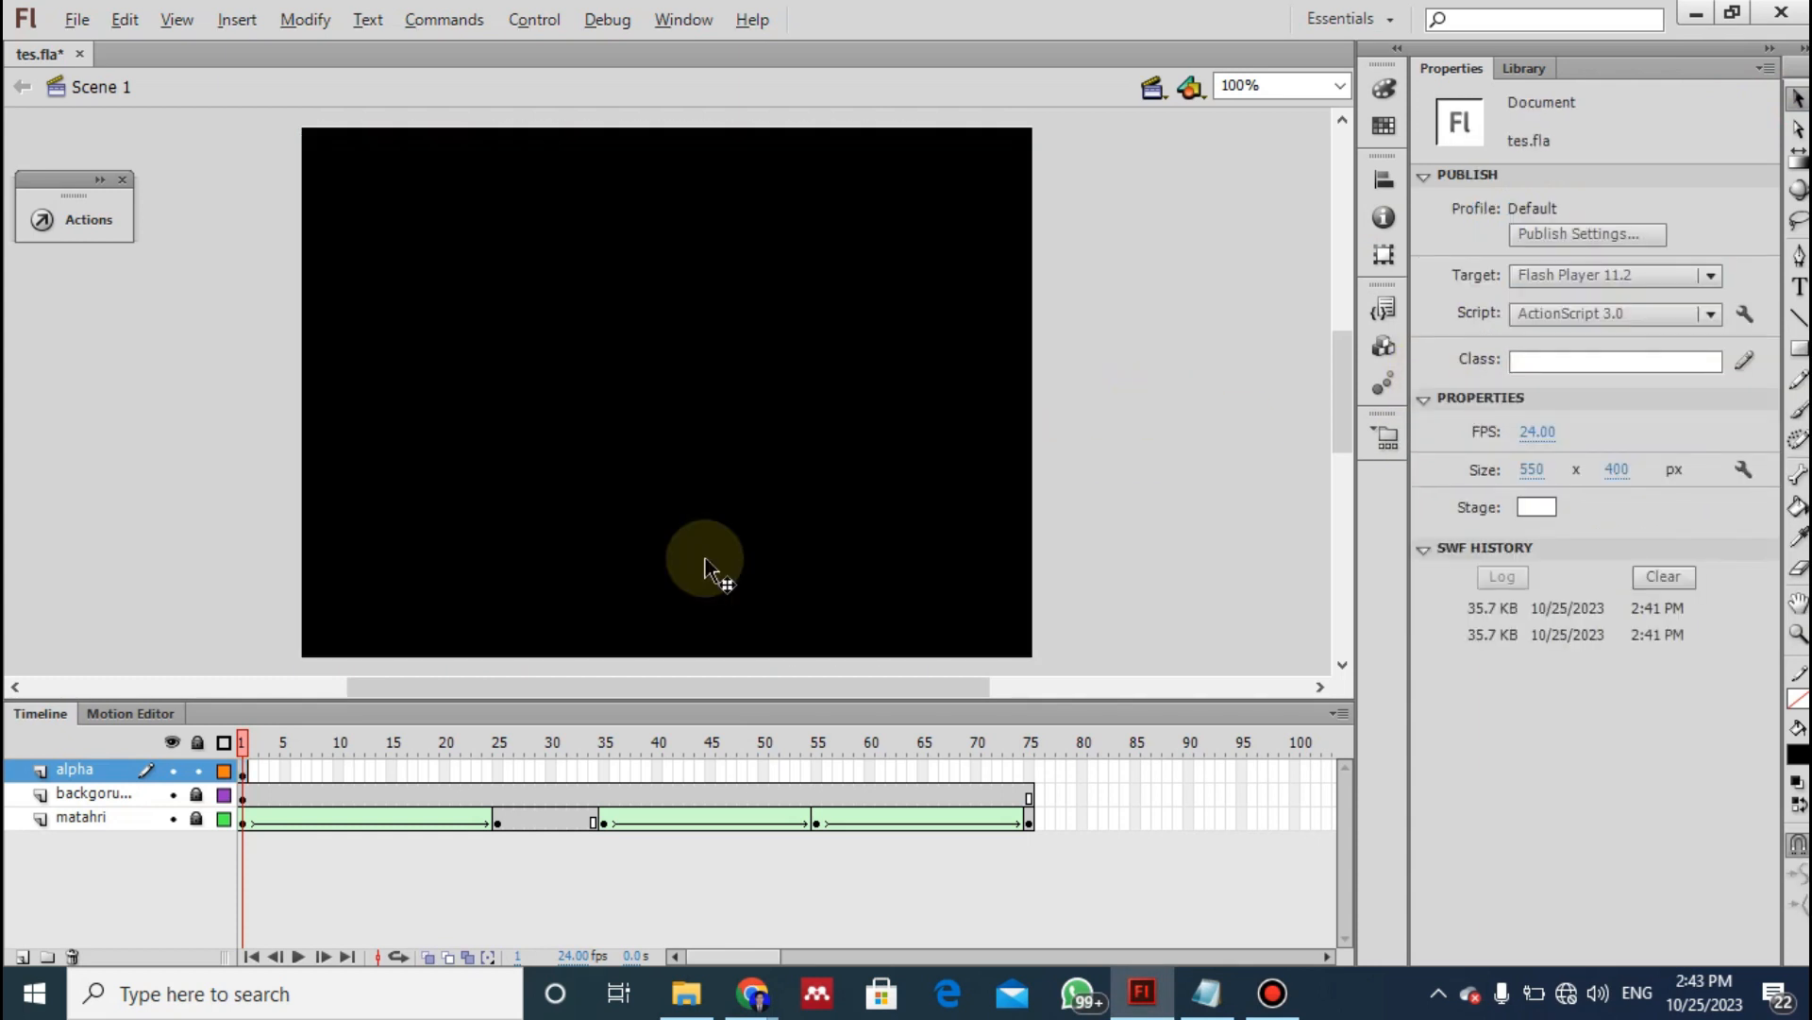
# - Review instructions 20 to 24 in the notes, marking instruction 20 about converting the object to a graphic symbol
pyautogui.hotkey('alt', 'Tab')
pyautogui.click(1008, 571)
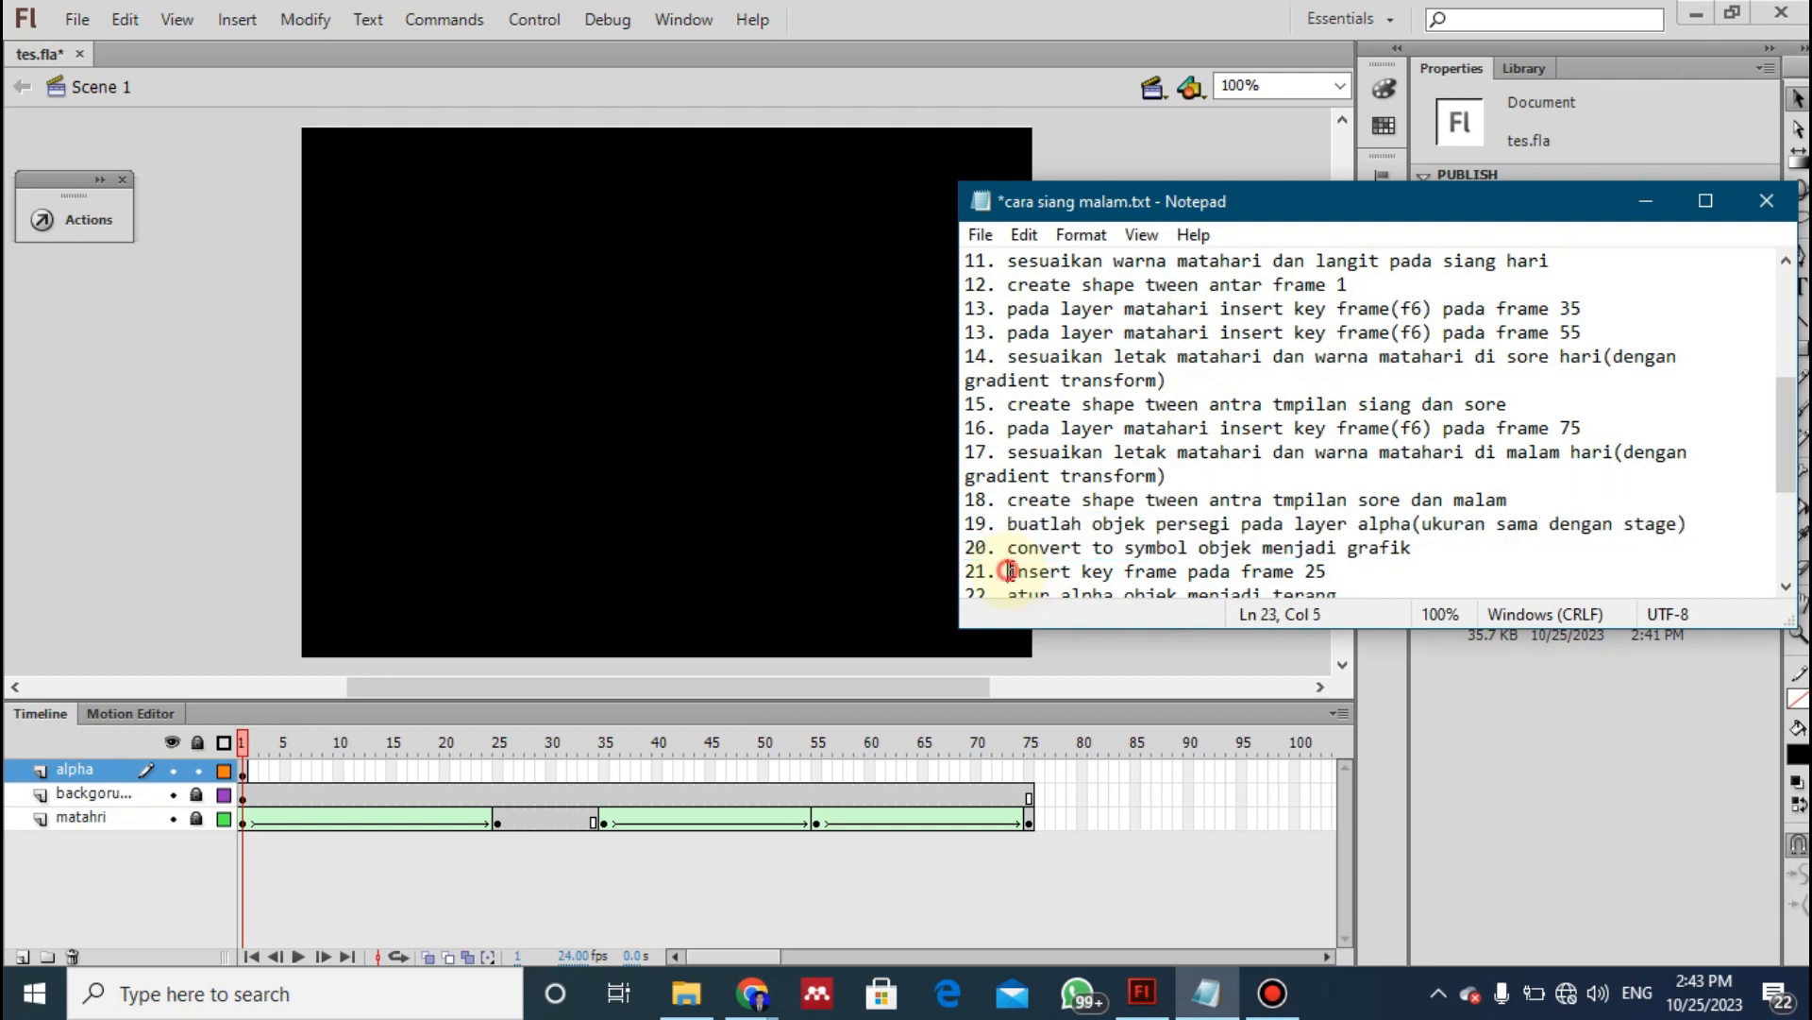
pyautogui.press('Down')
pyautogui.press('Down')
pyautogui.press('Down')
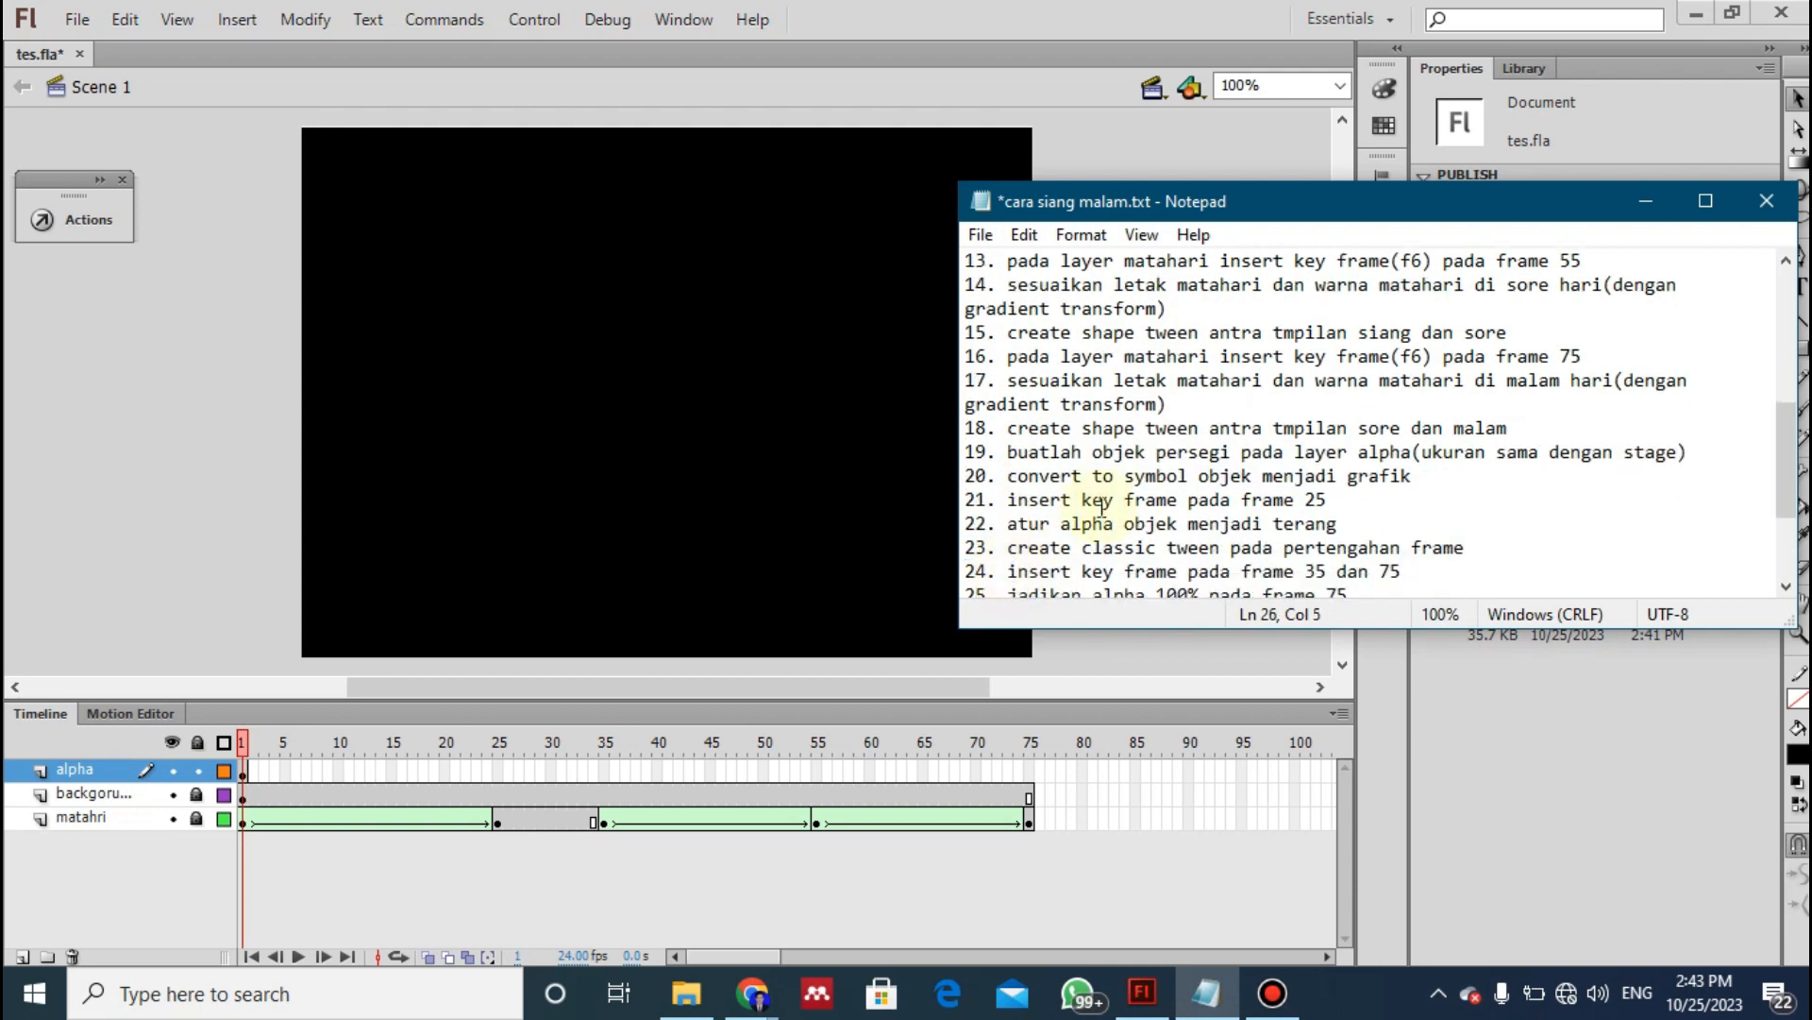
pyautogui.moveTo(1010, 499); pyautogui.dragTo(1331, 501)
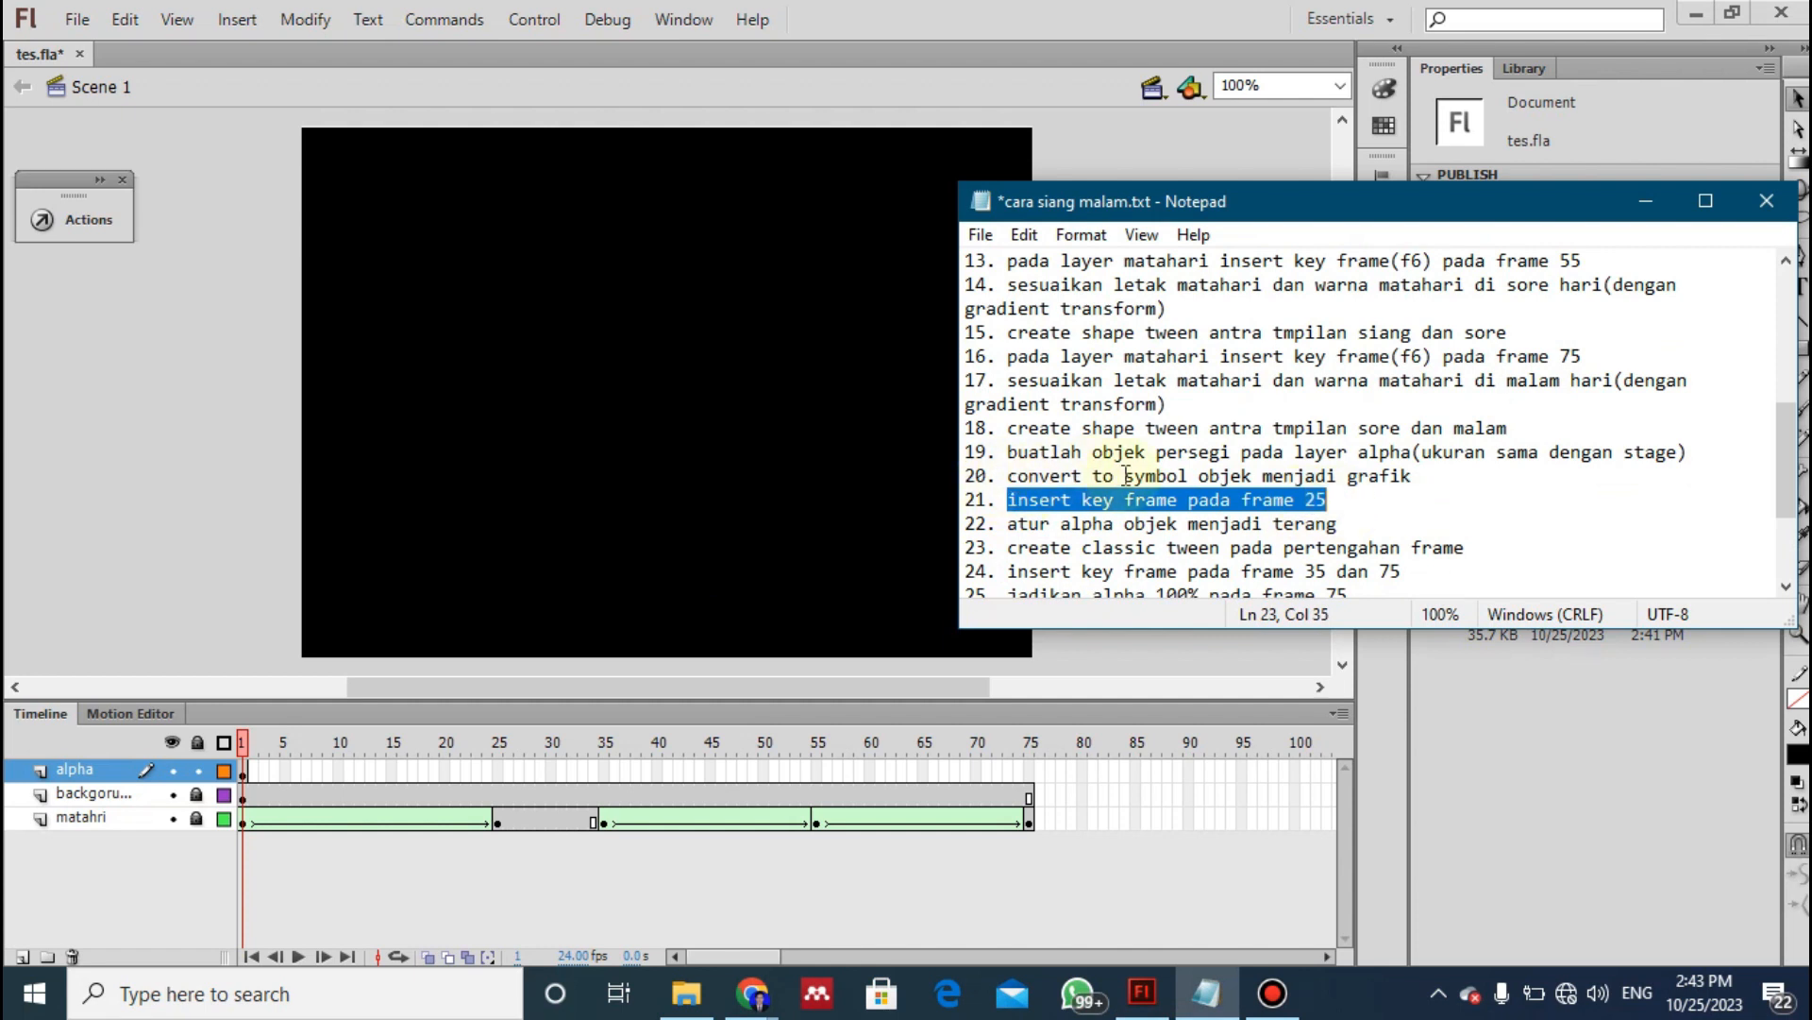
pyautogui.moveTo(1008, 472); pyautogui.dragTo(1377, 486)
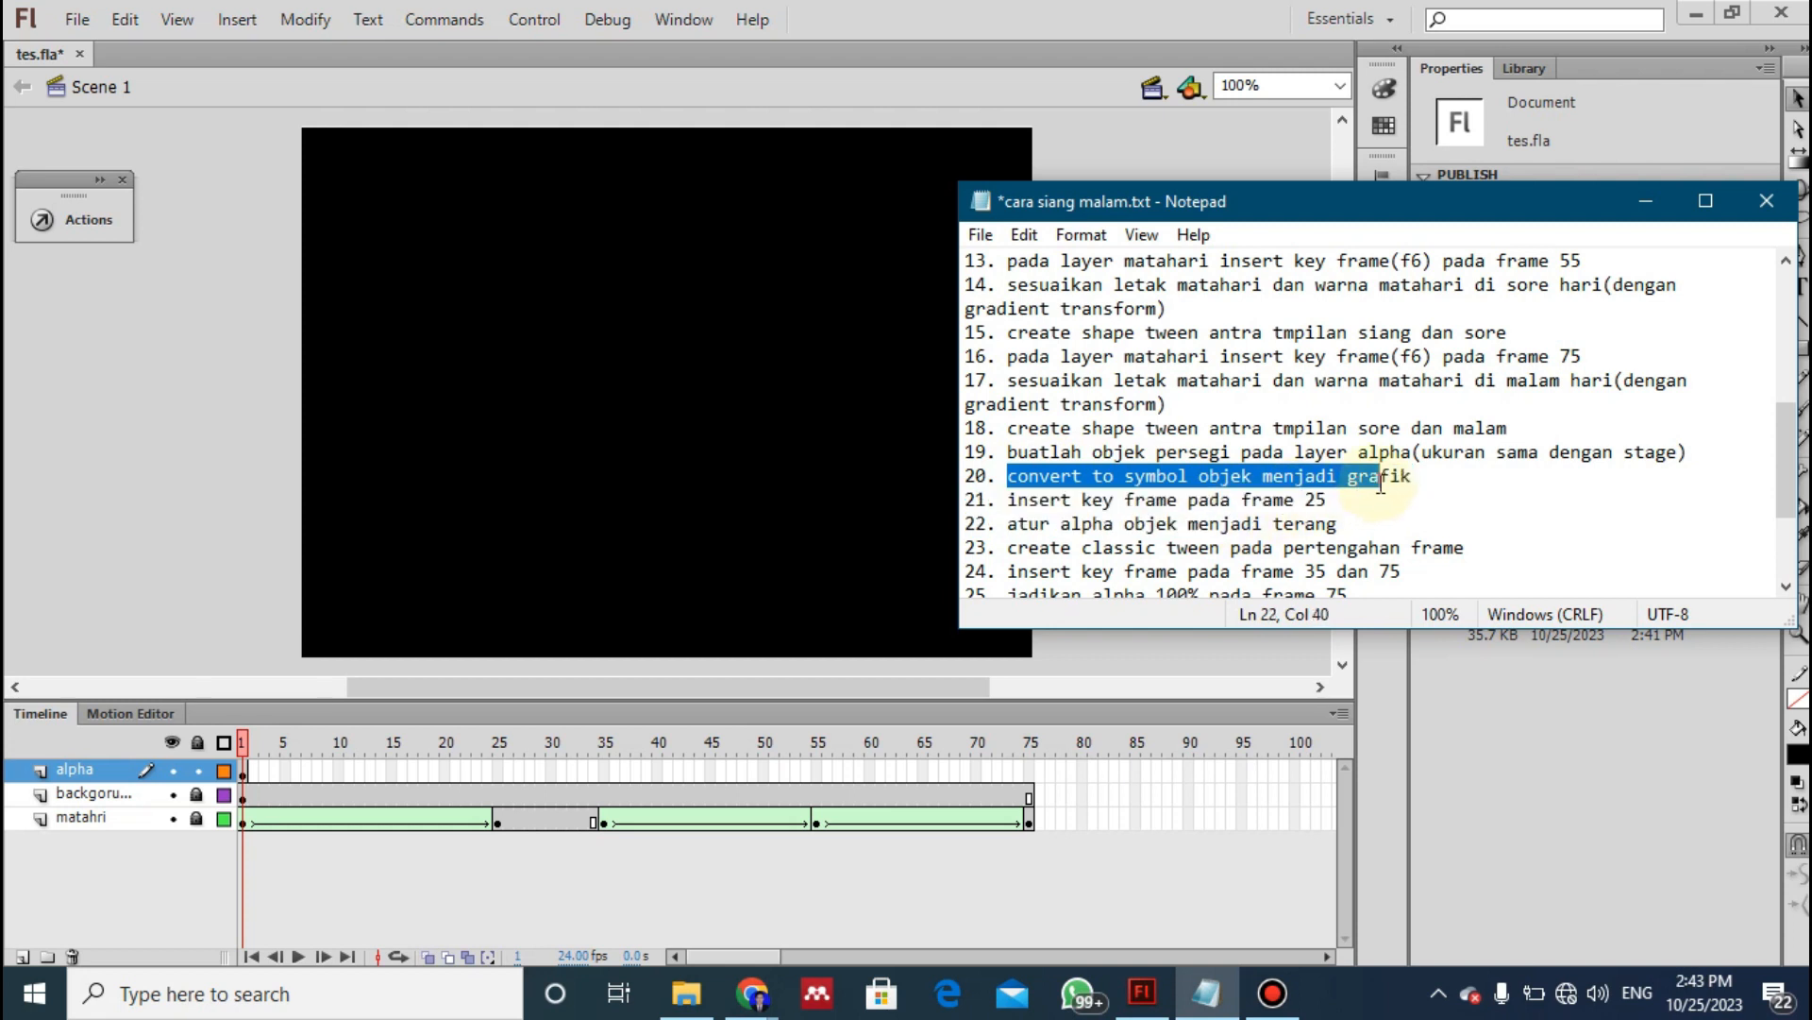
# - Following instruction 20 of the notes, convert the black rectangle on the alpha layer to a Graphic symbol named Symbol 1
pyautogui.click(525, 513)
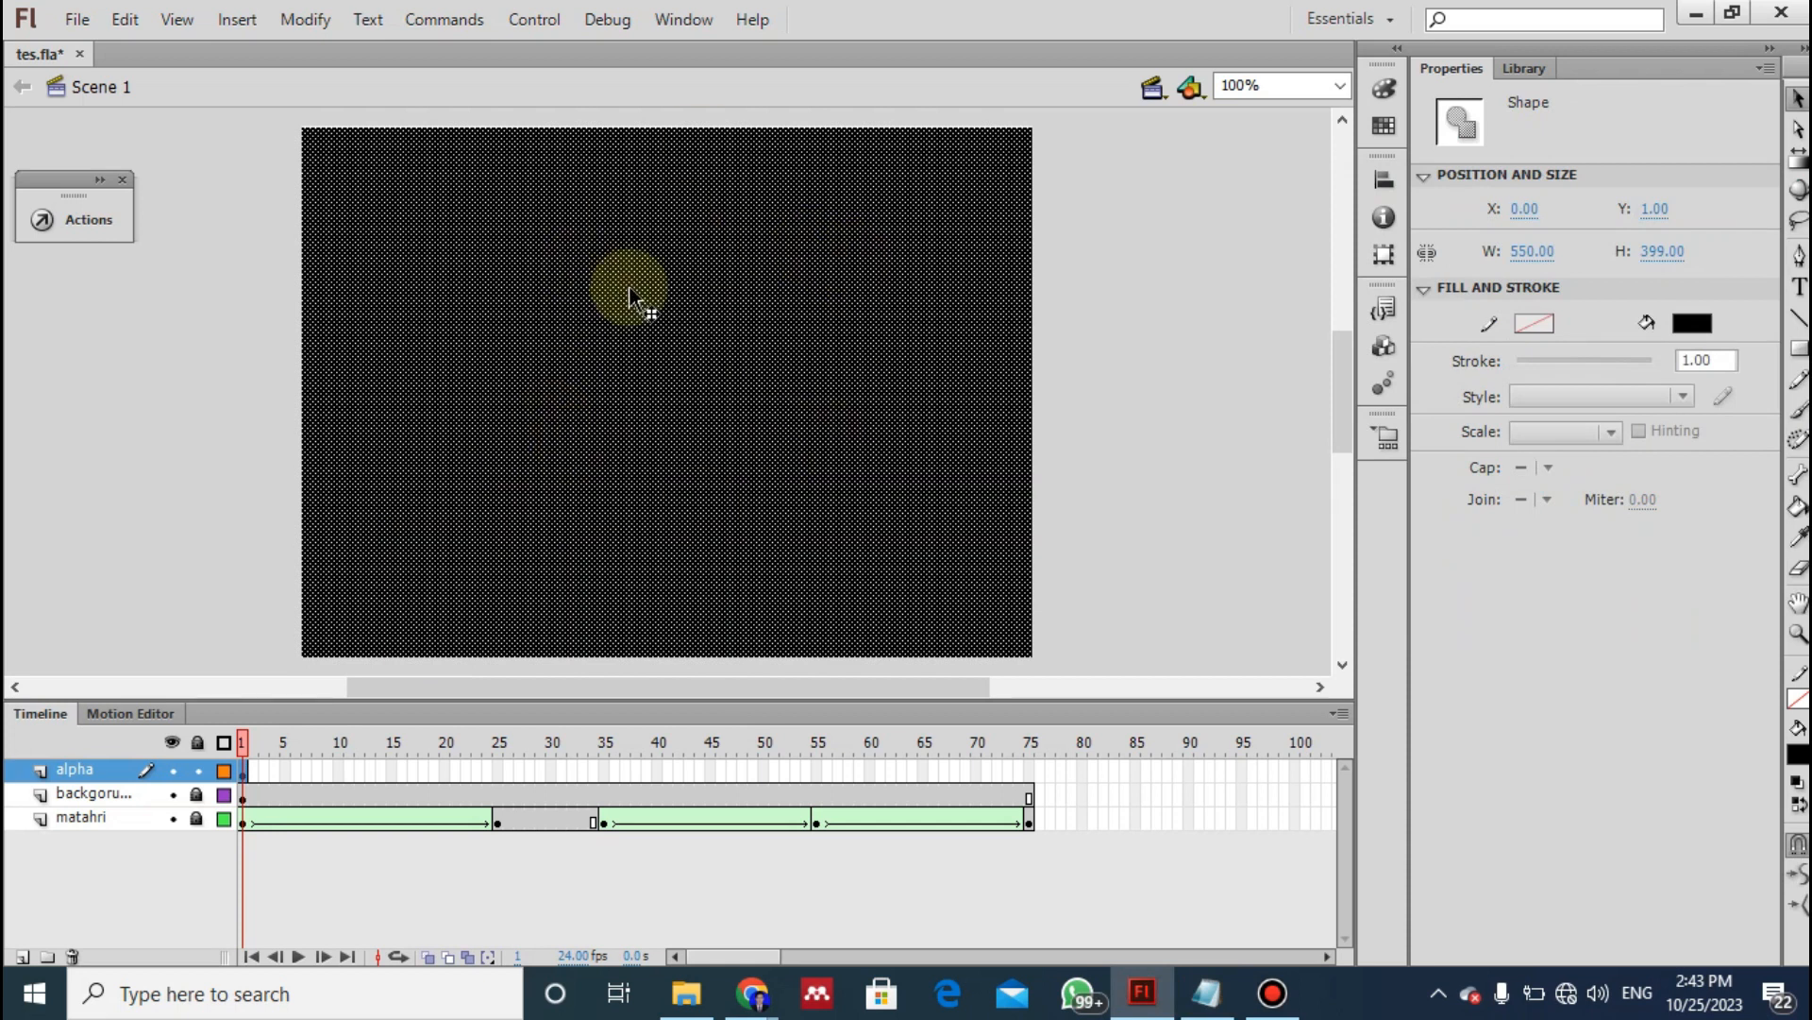
pyautogui.rightClick(674, 445)
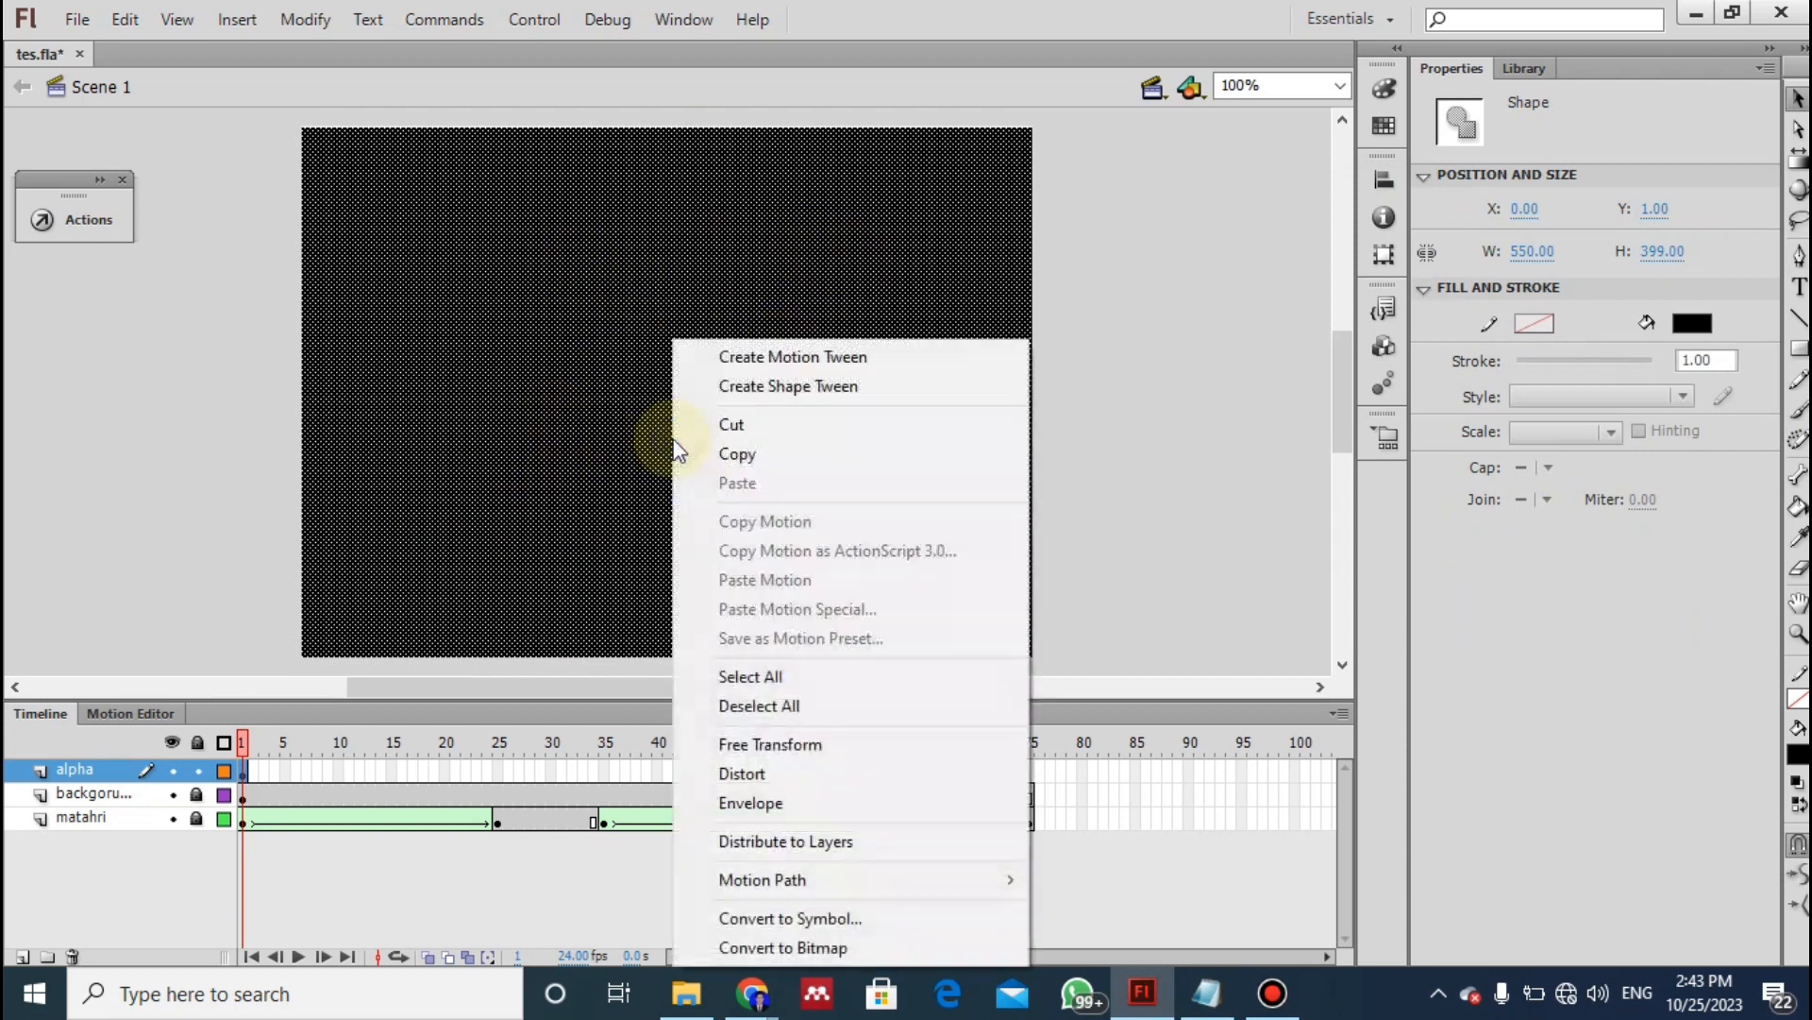
pyautogui.click(805, 920)
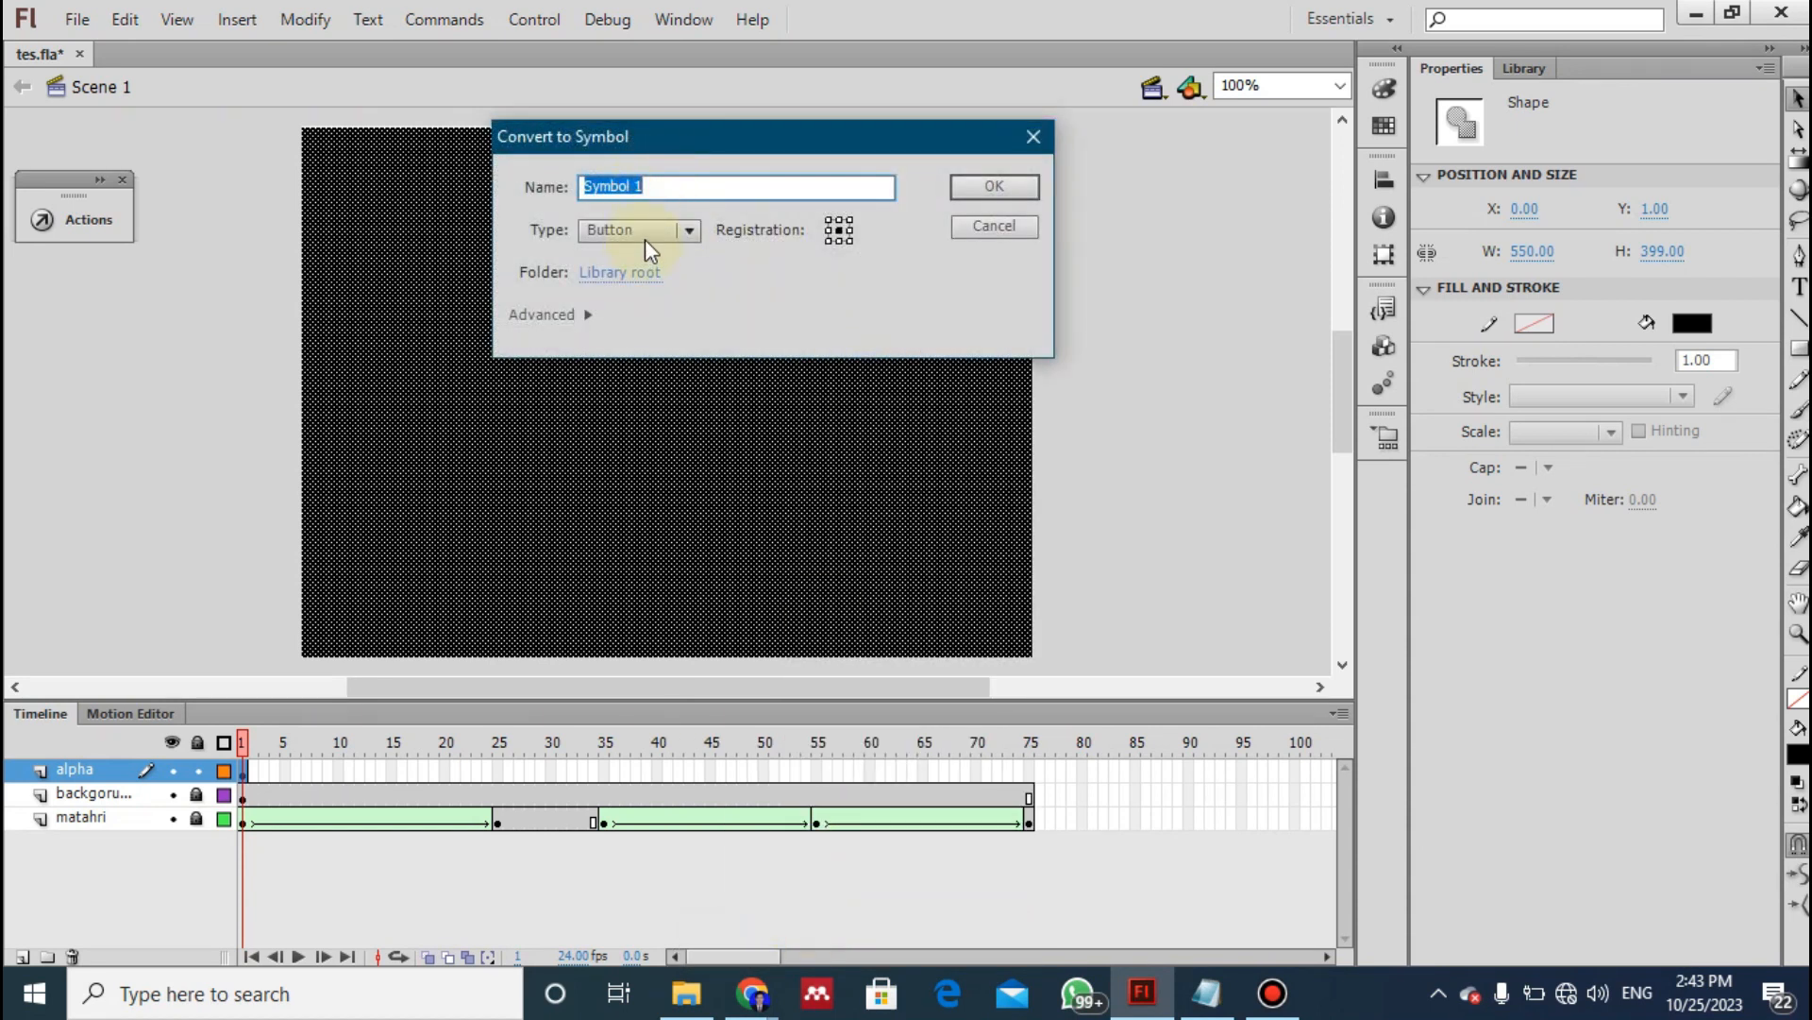
pyautogui.click(644, 240)
pyautogui.click(780, 347)
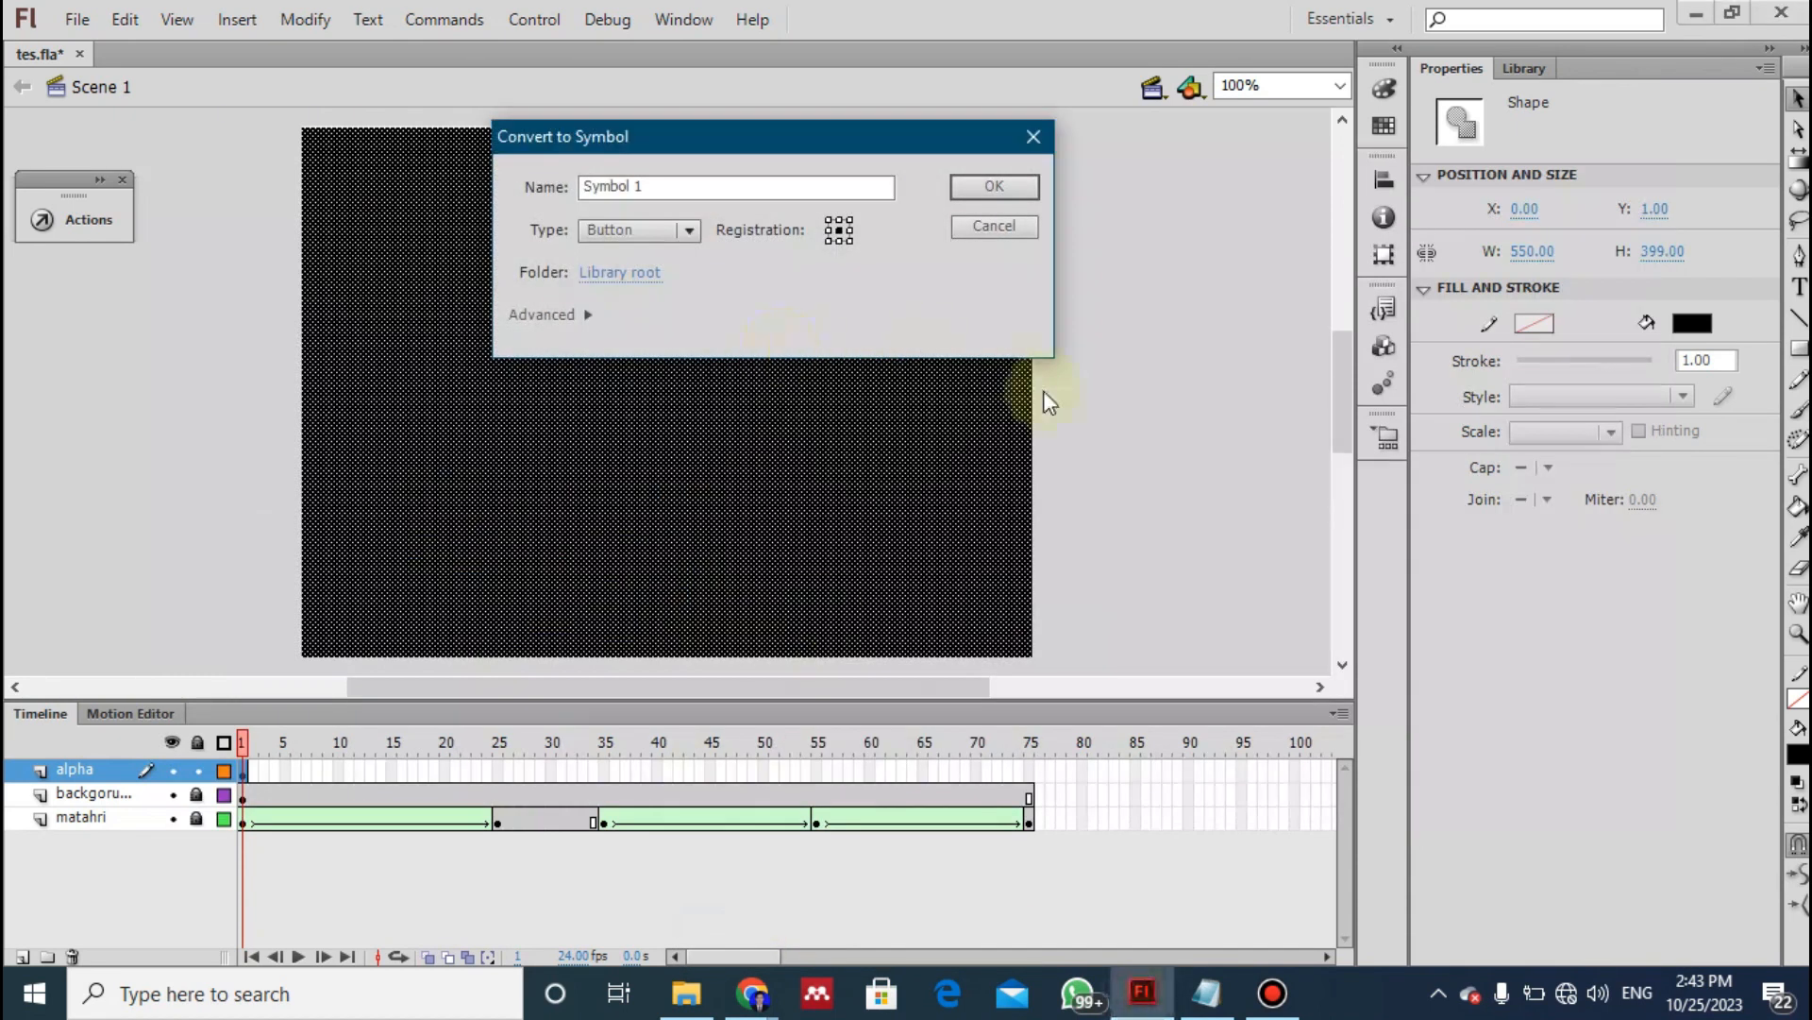
pyautogui.hotkey('alt', 'Tab')
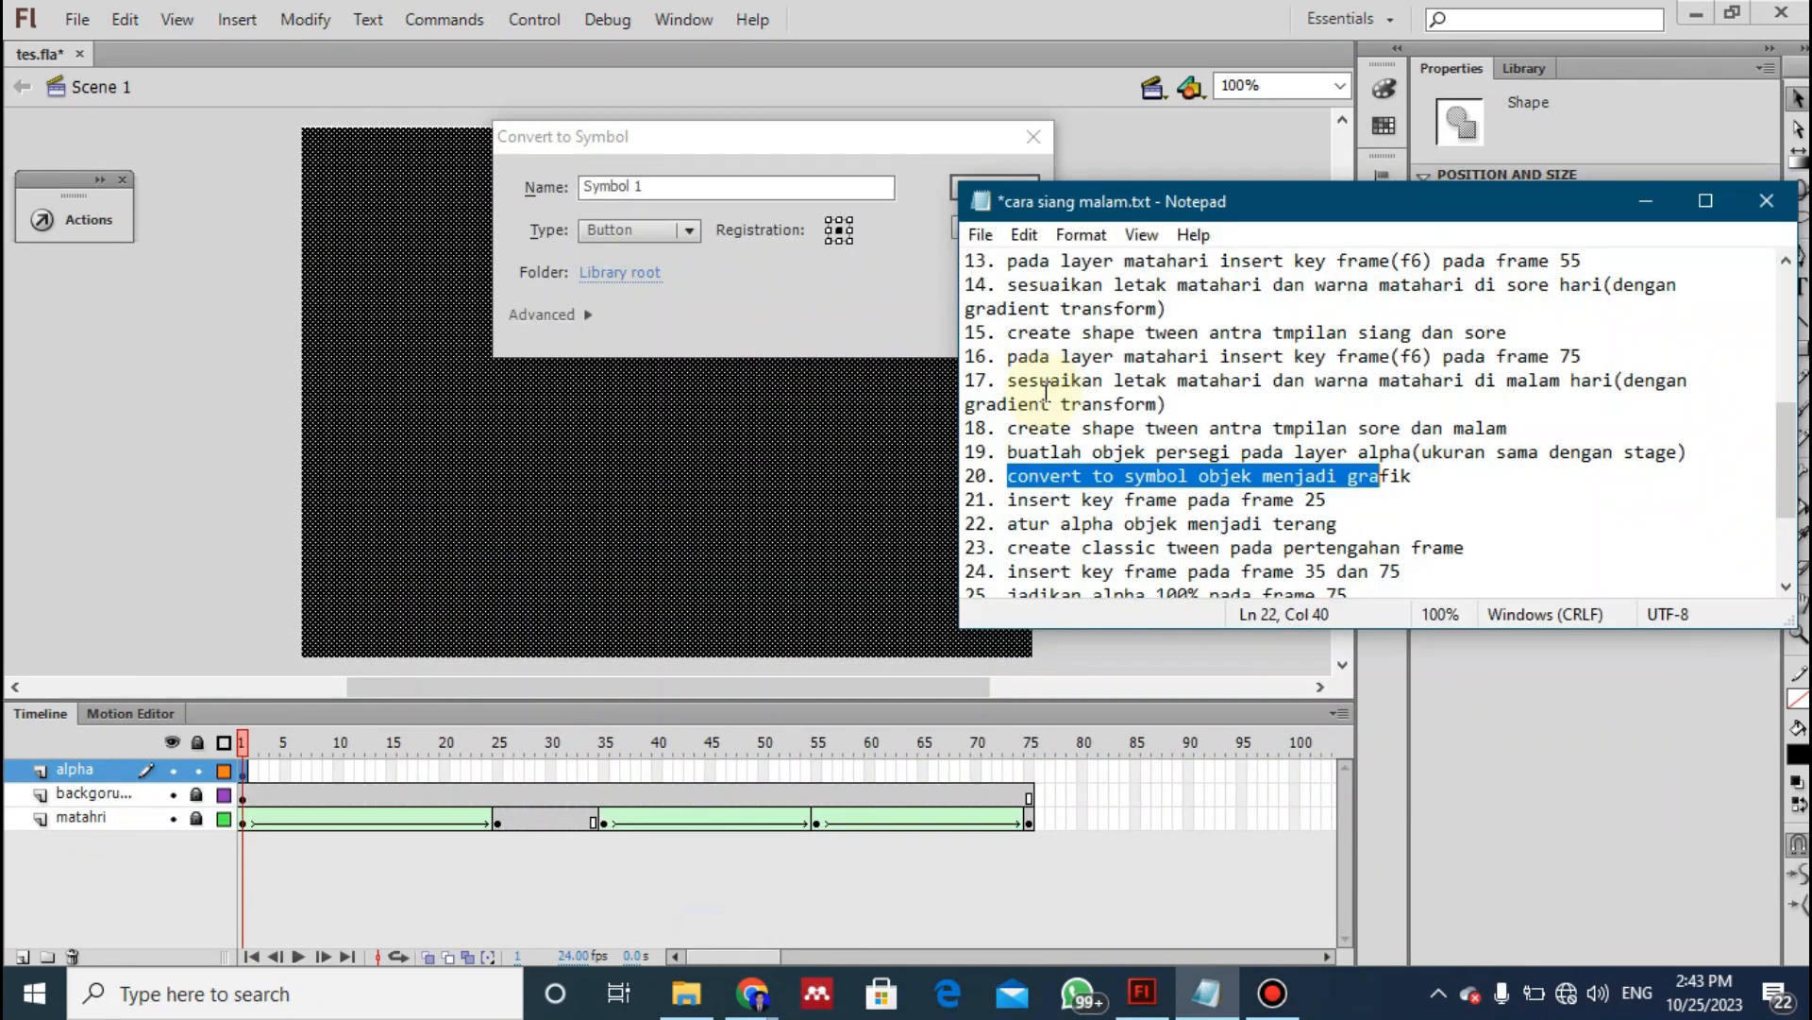
pyautogui.hotkey('alt', 'Tab')
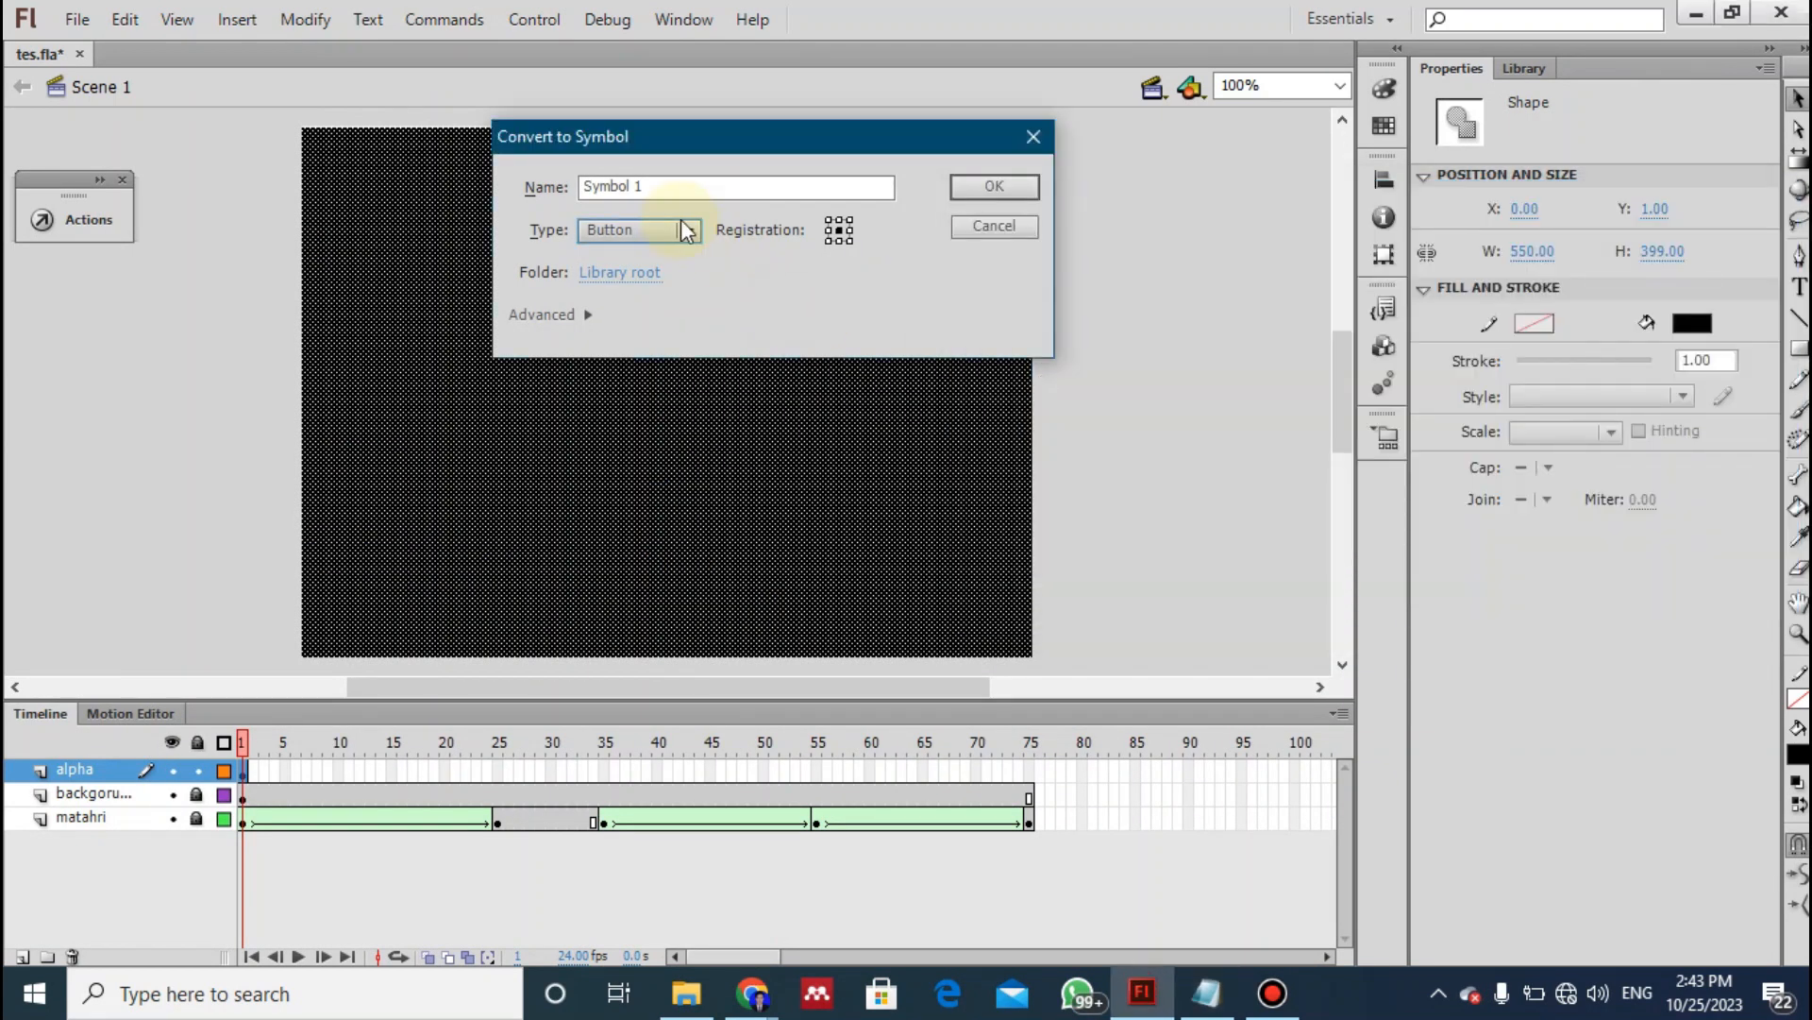
pyautogui.click(691, 232)
pyautogui.click(642, 314)
pyautogui.click(993, 186)
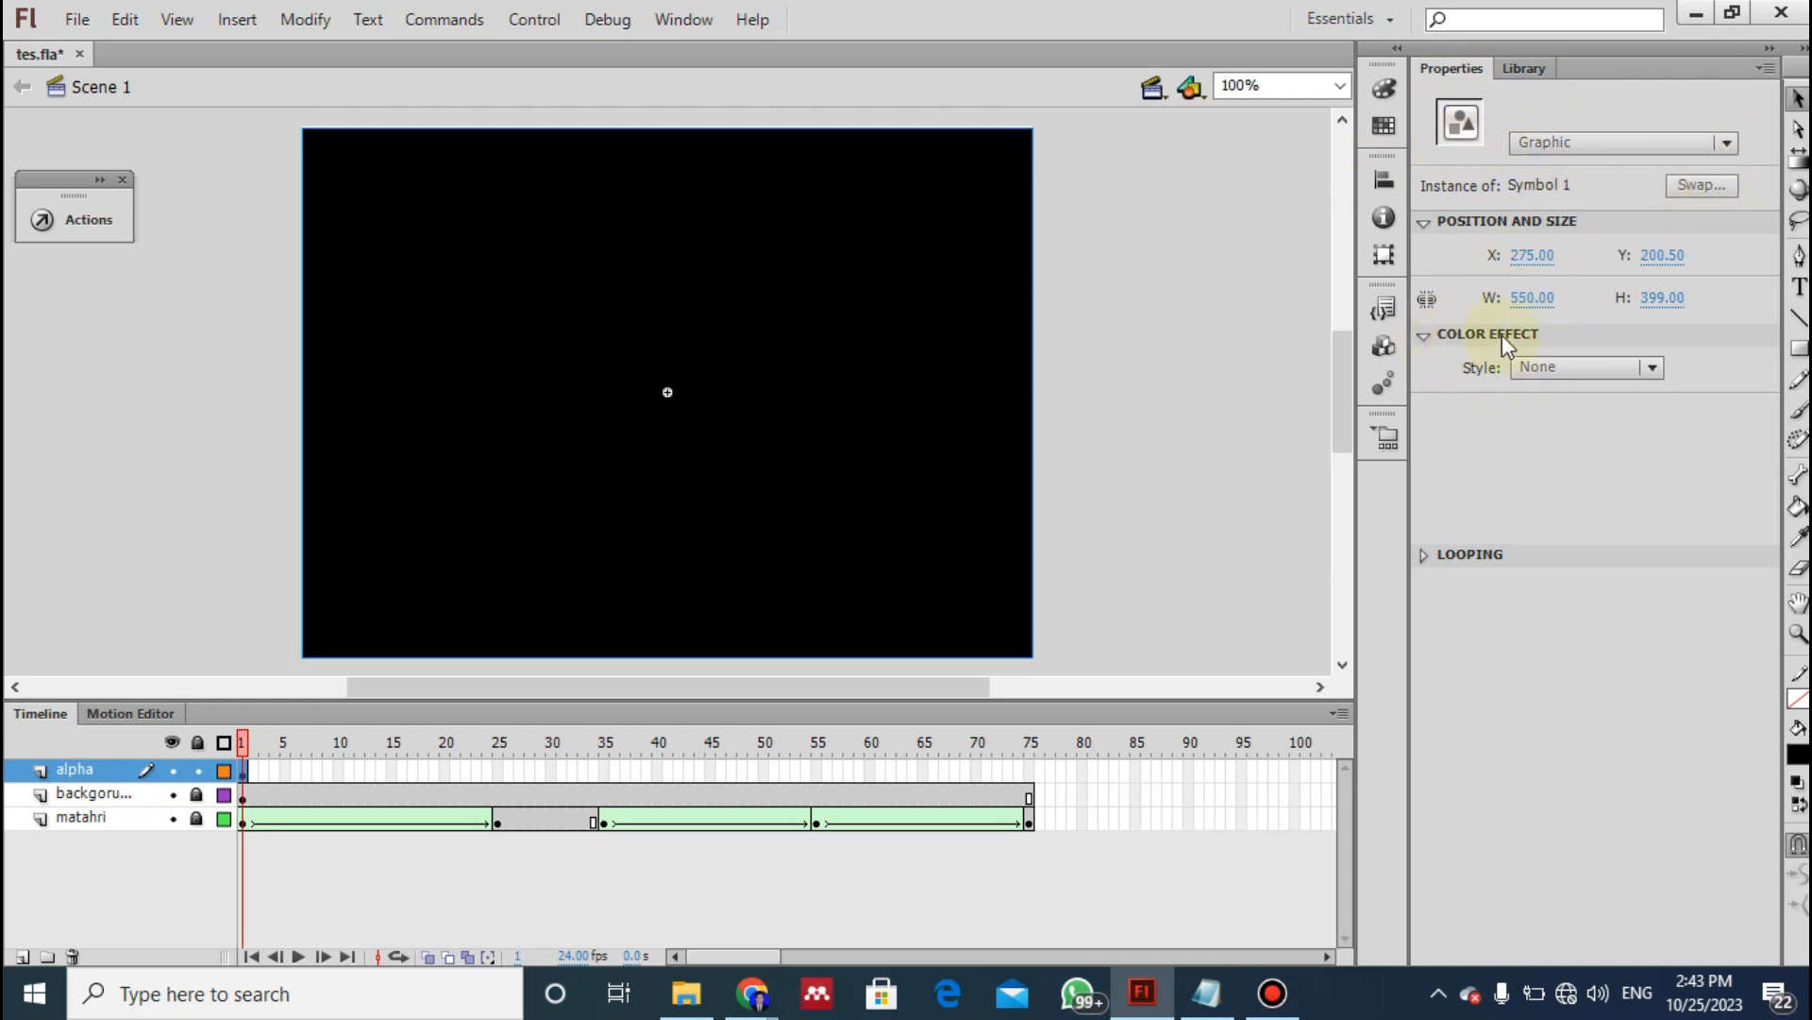
# - Following instruction 21 of the notes, insert a keyframe at frame 25 of the alpha layer
pyautogui.click(1458, 553)
pyautogui.click(1458, 551)
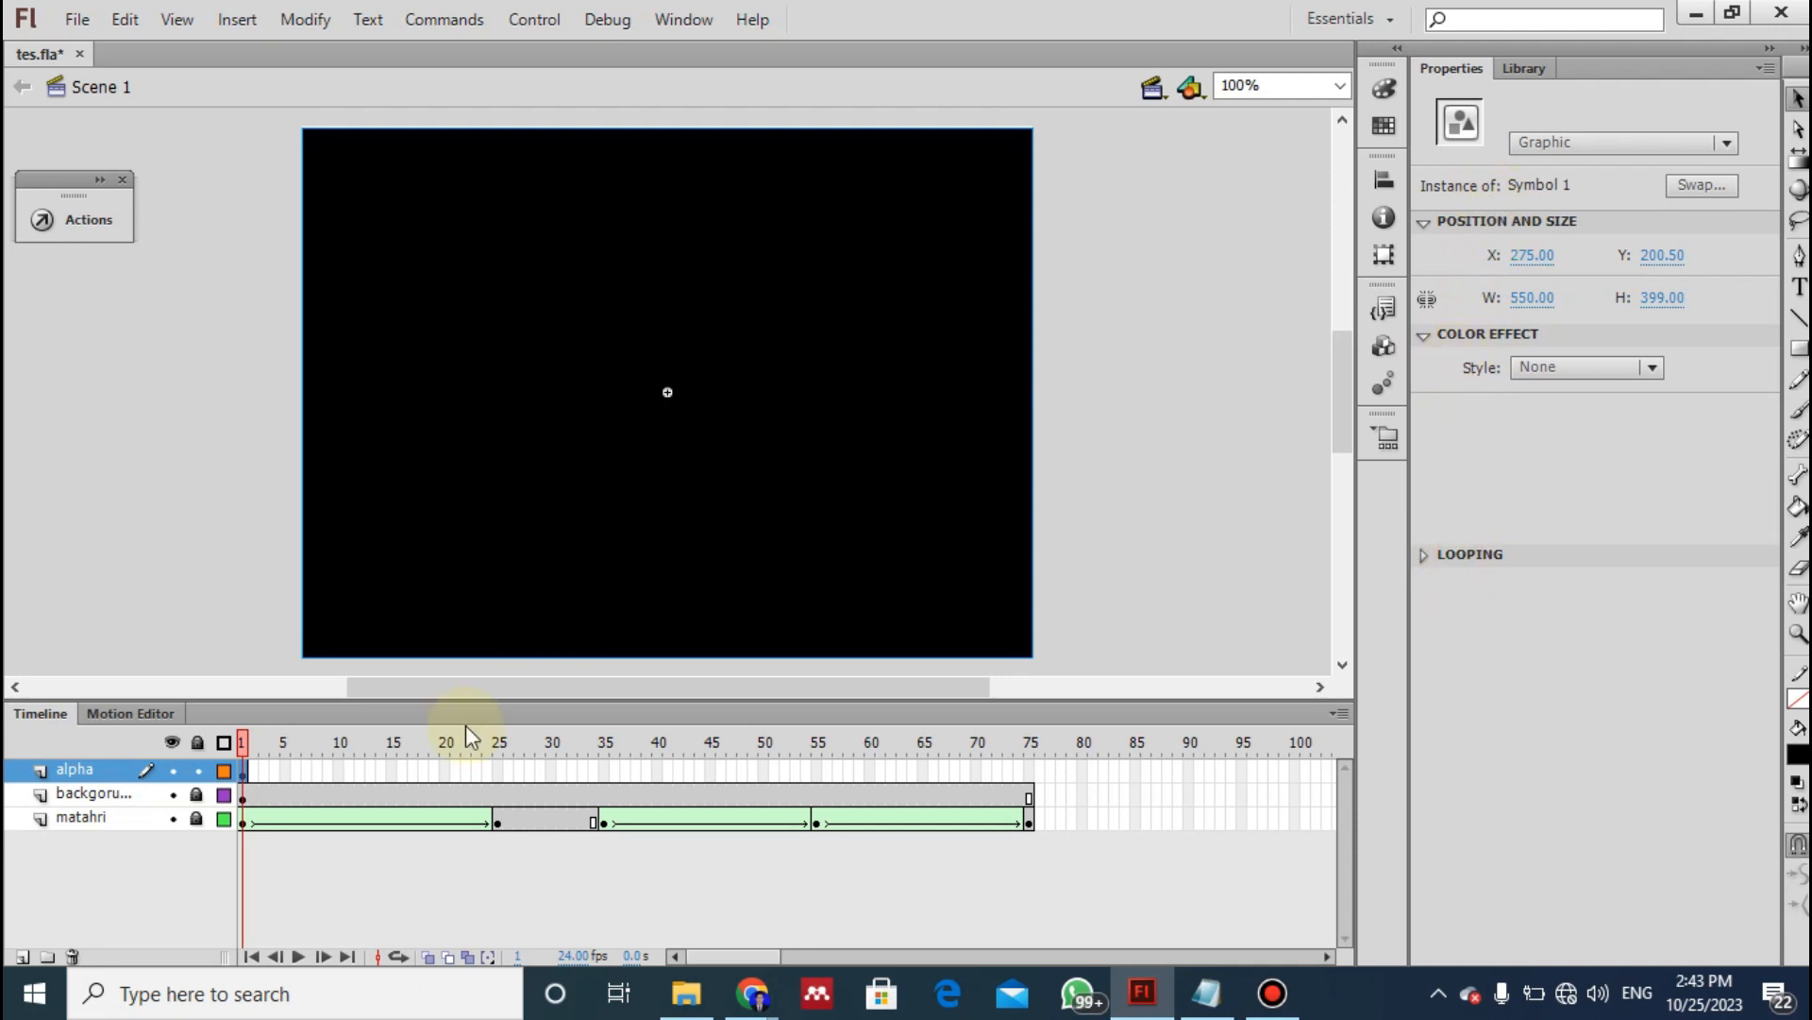
pyautogui.hotkey('alt', 'Tab')
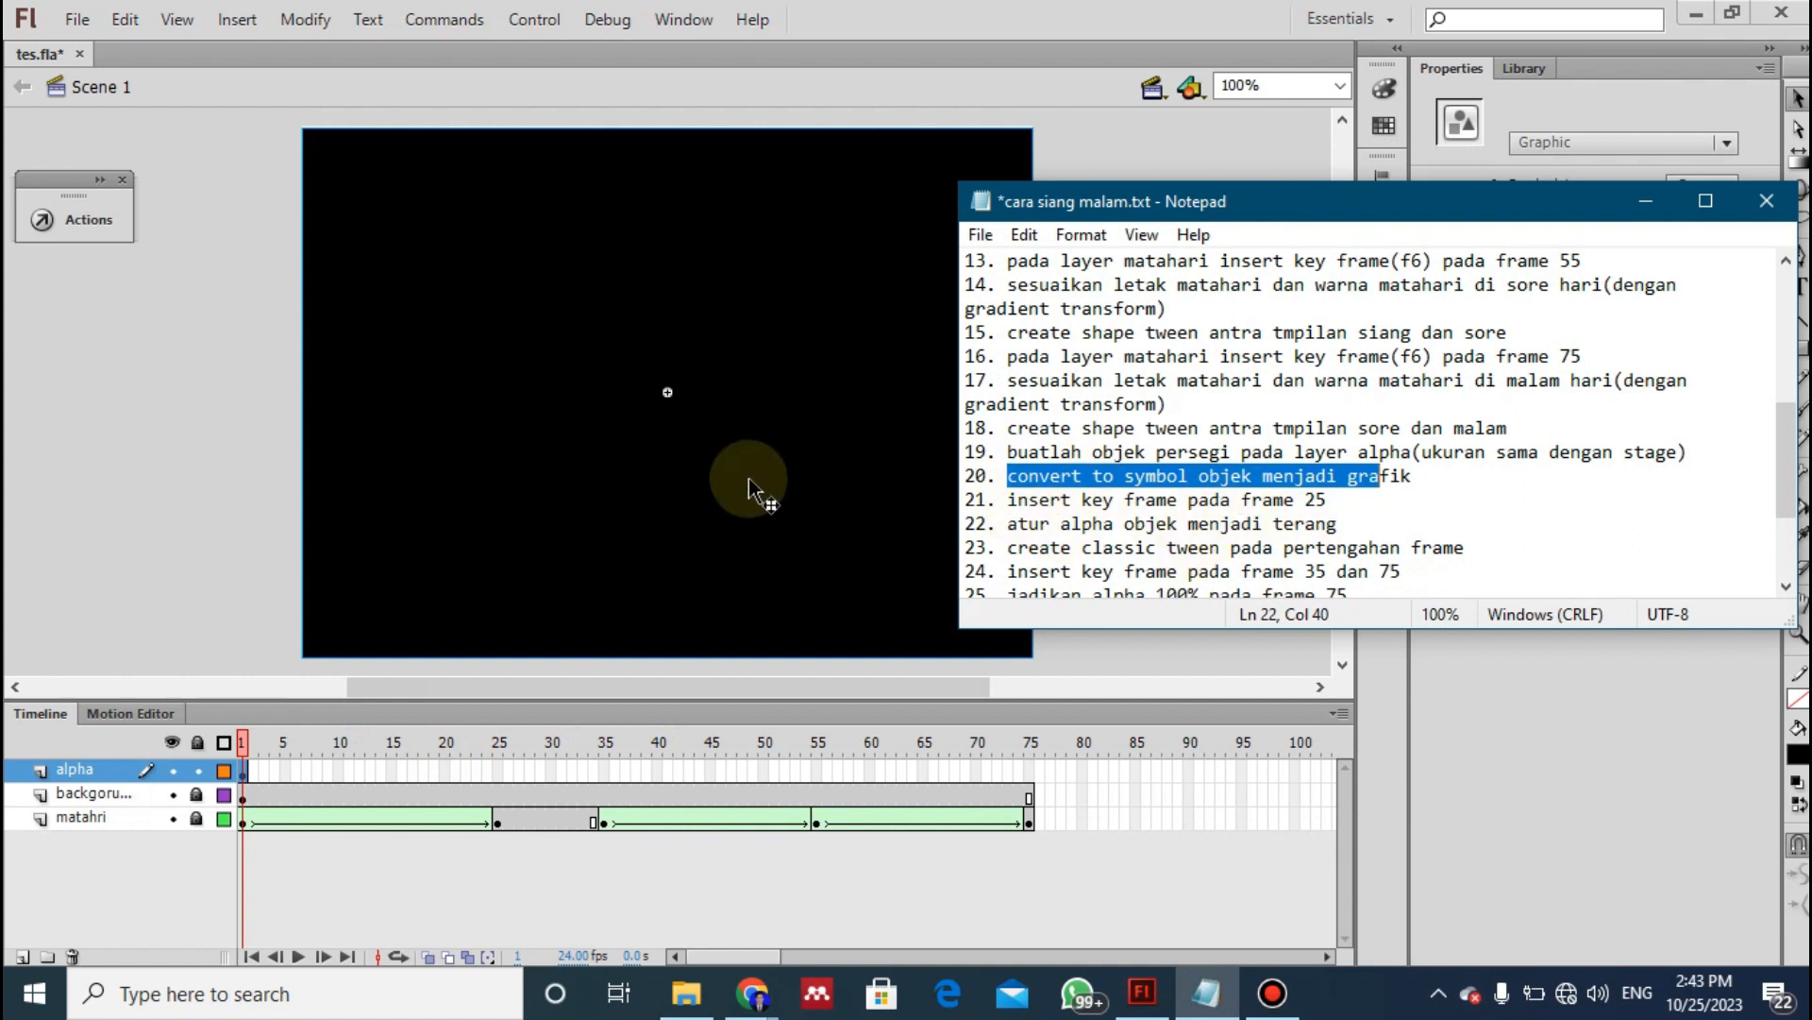
pyautogui.click(123, 308)
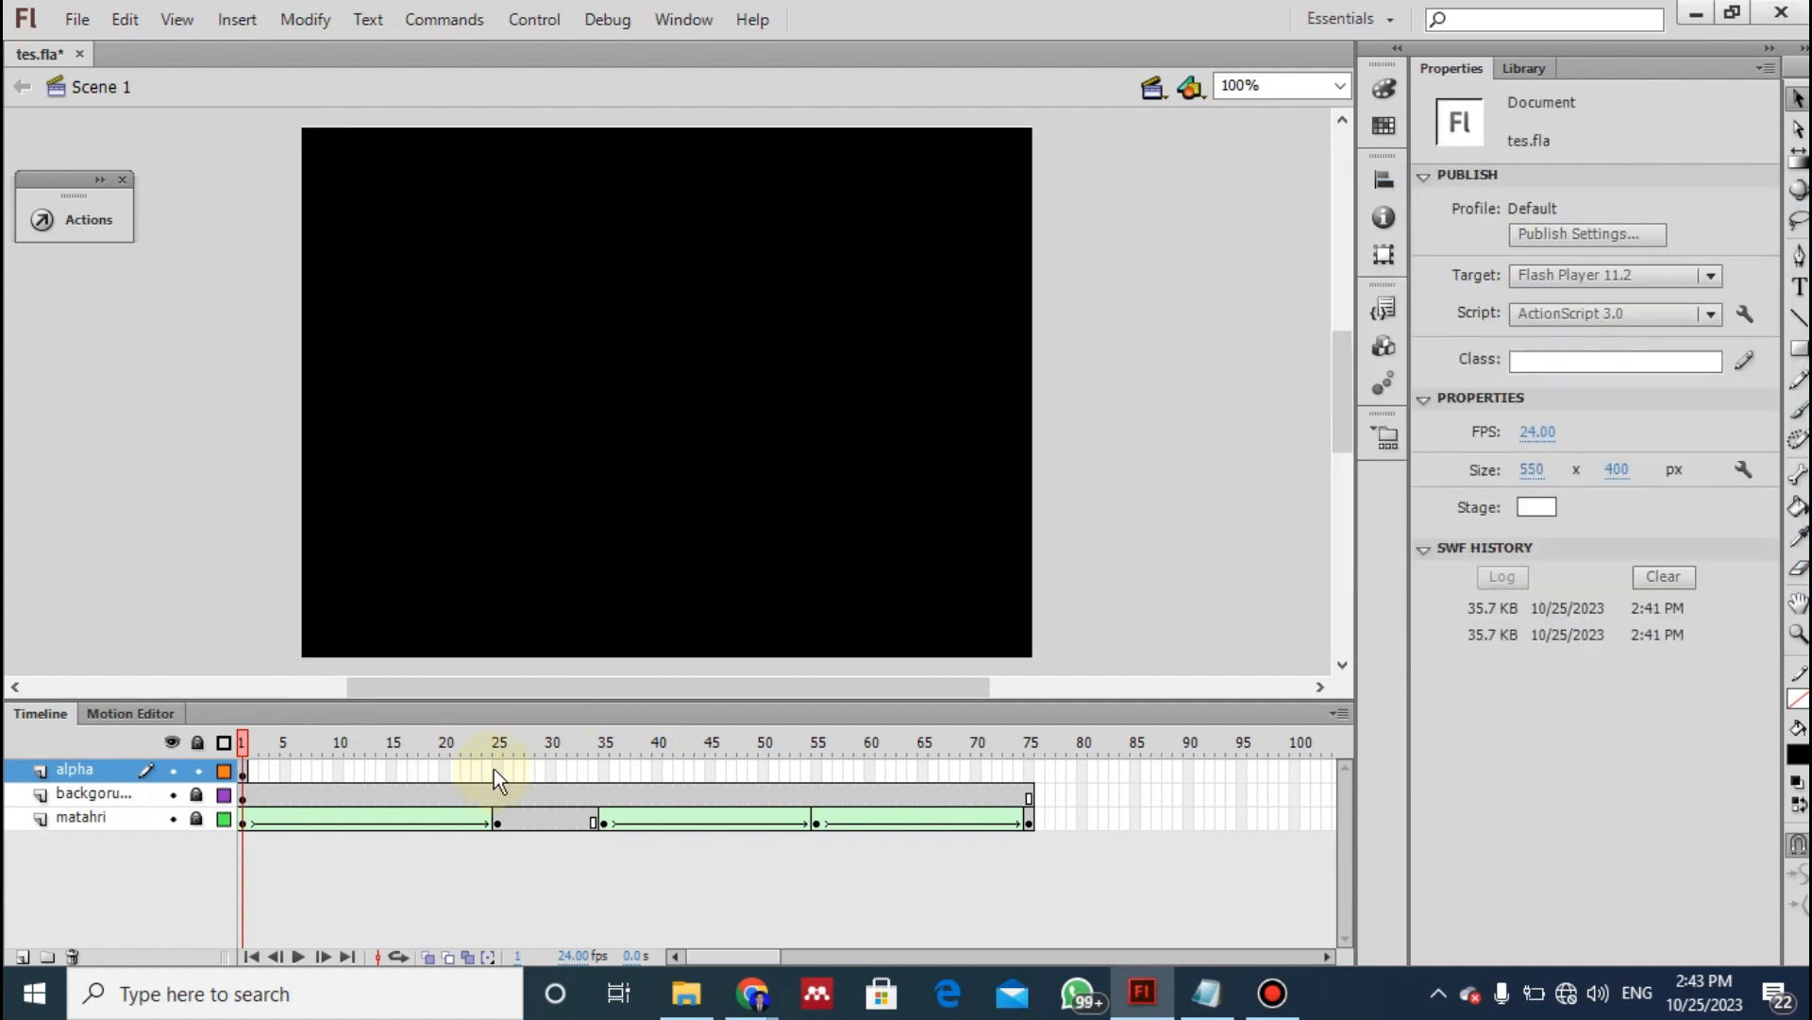
pyautogui.rightClick(496, 769)
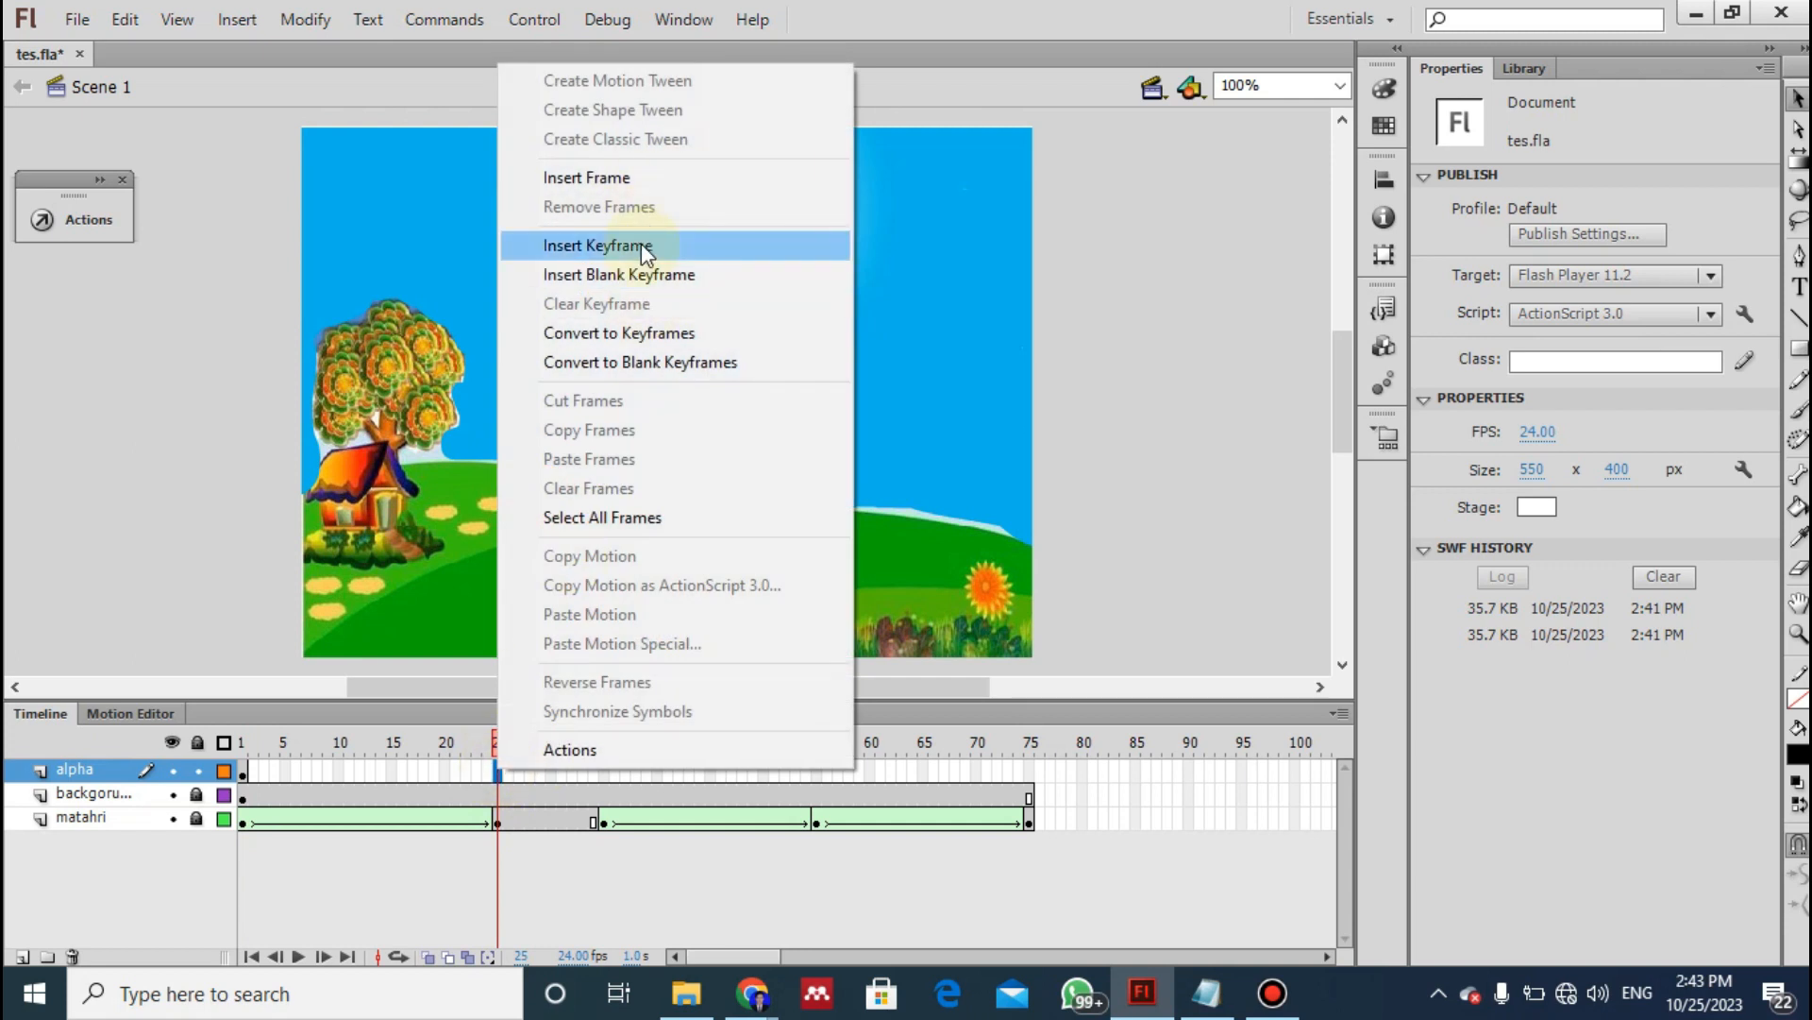
pyautogui.click(645, 247)
pyautogui.click(142, 505)
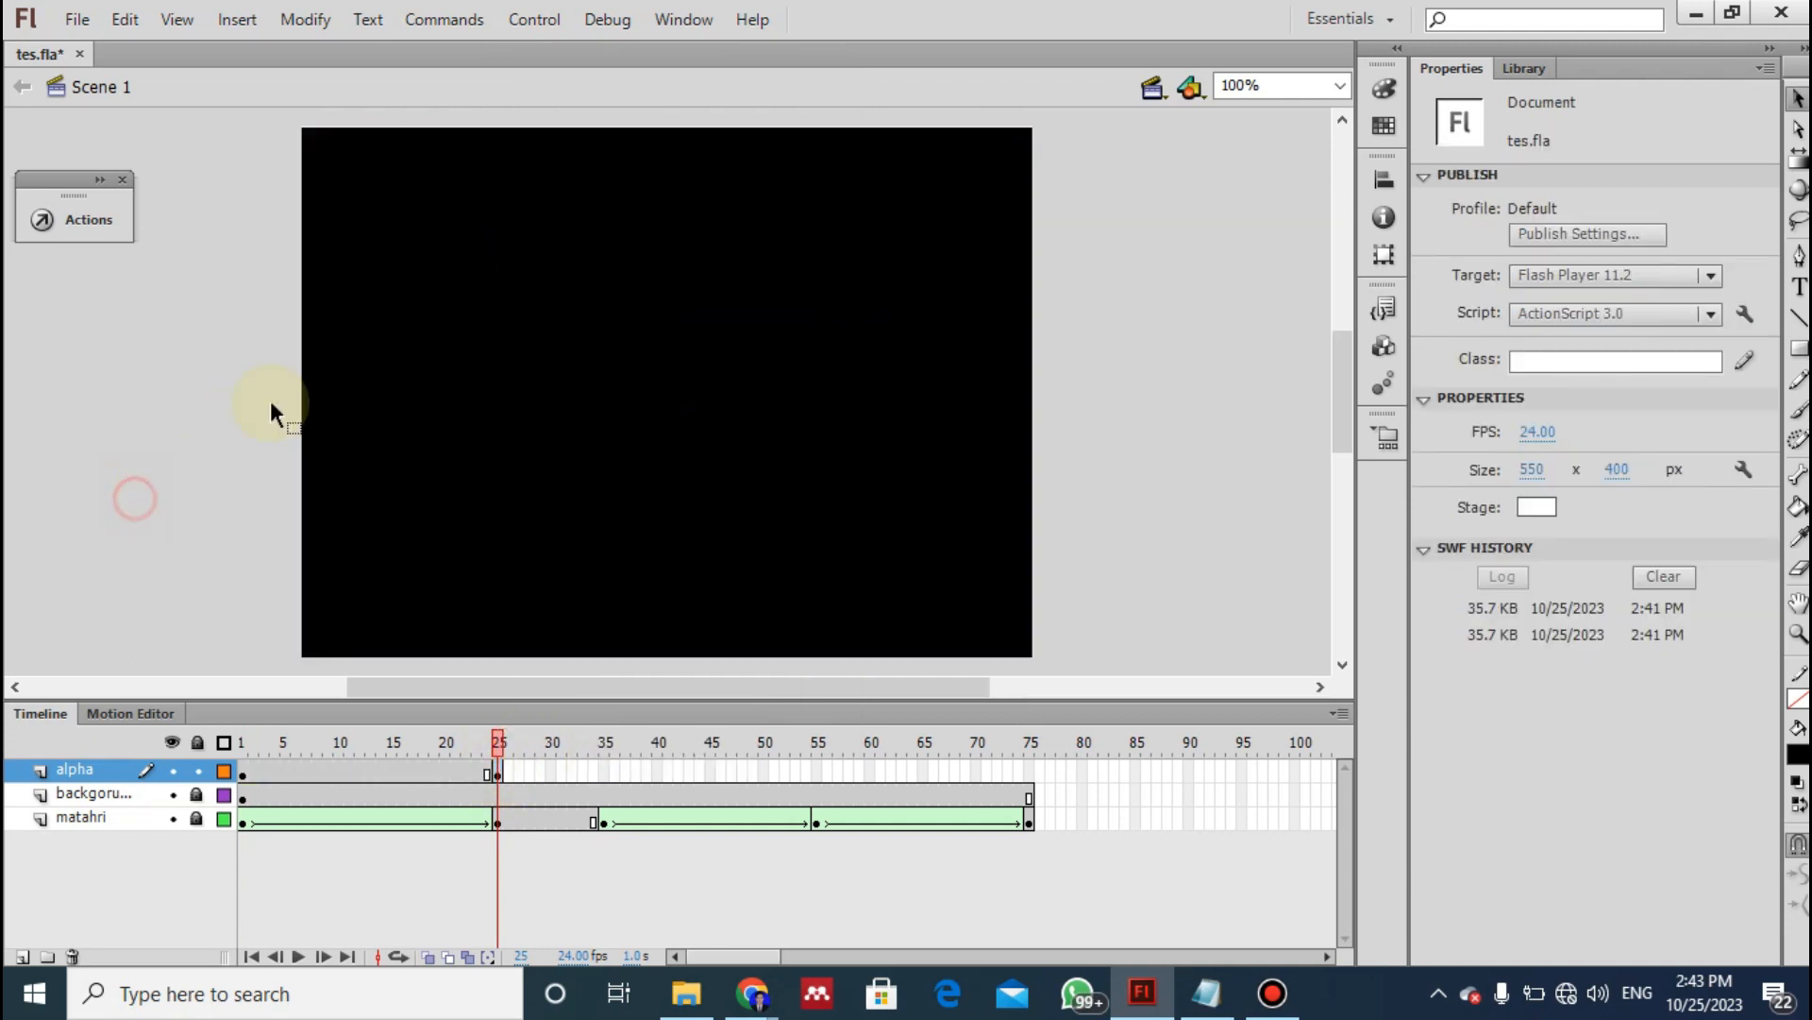
# - Following instruction 22 of the notes, apply an Alpha color effect of 4% to the black symbol at frame 25
pyautogui.click(865, 416)
pyautogui.hotkey('alt', 'Tab')
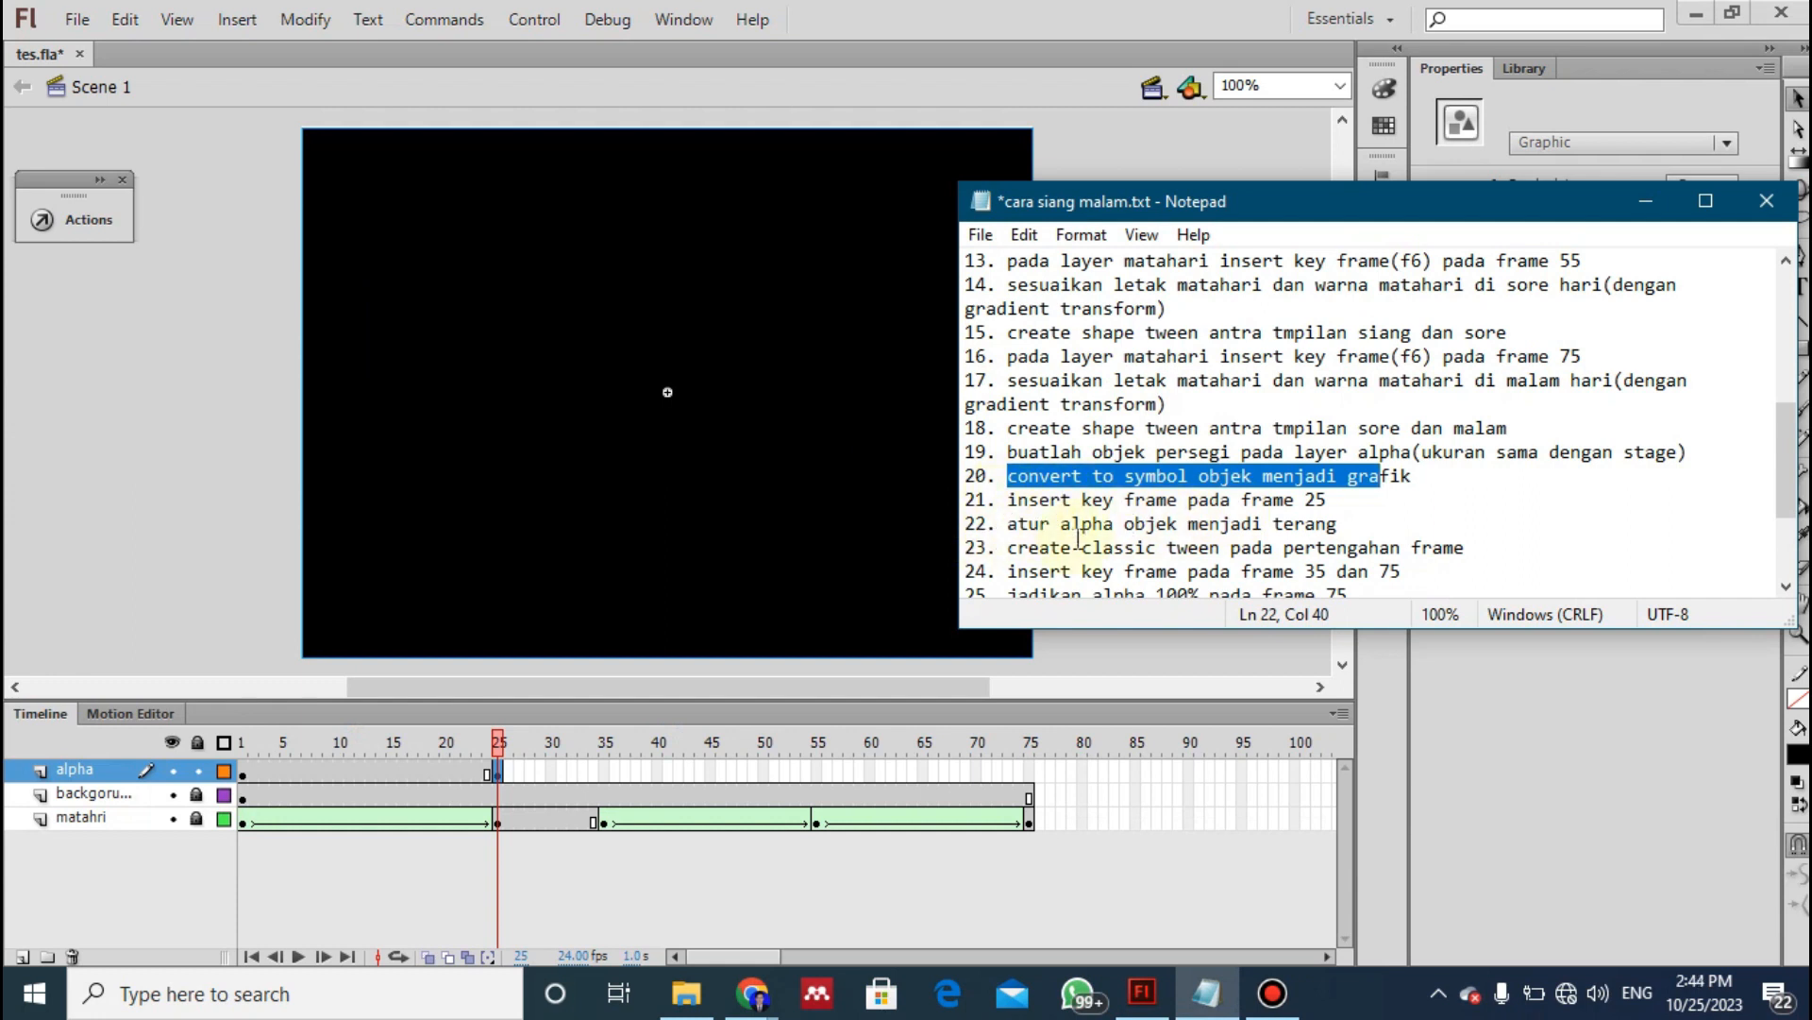
pyautogui.click(785, 496)
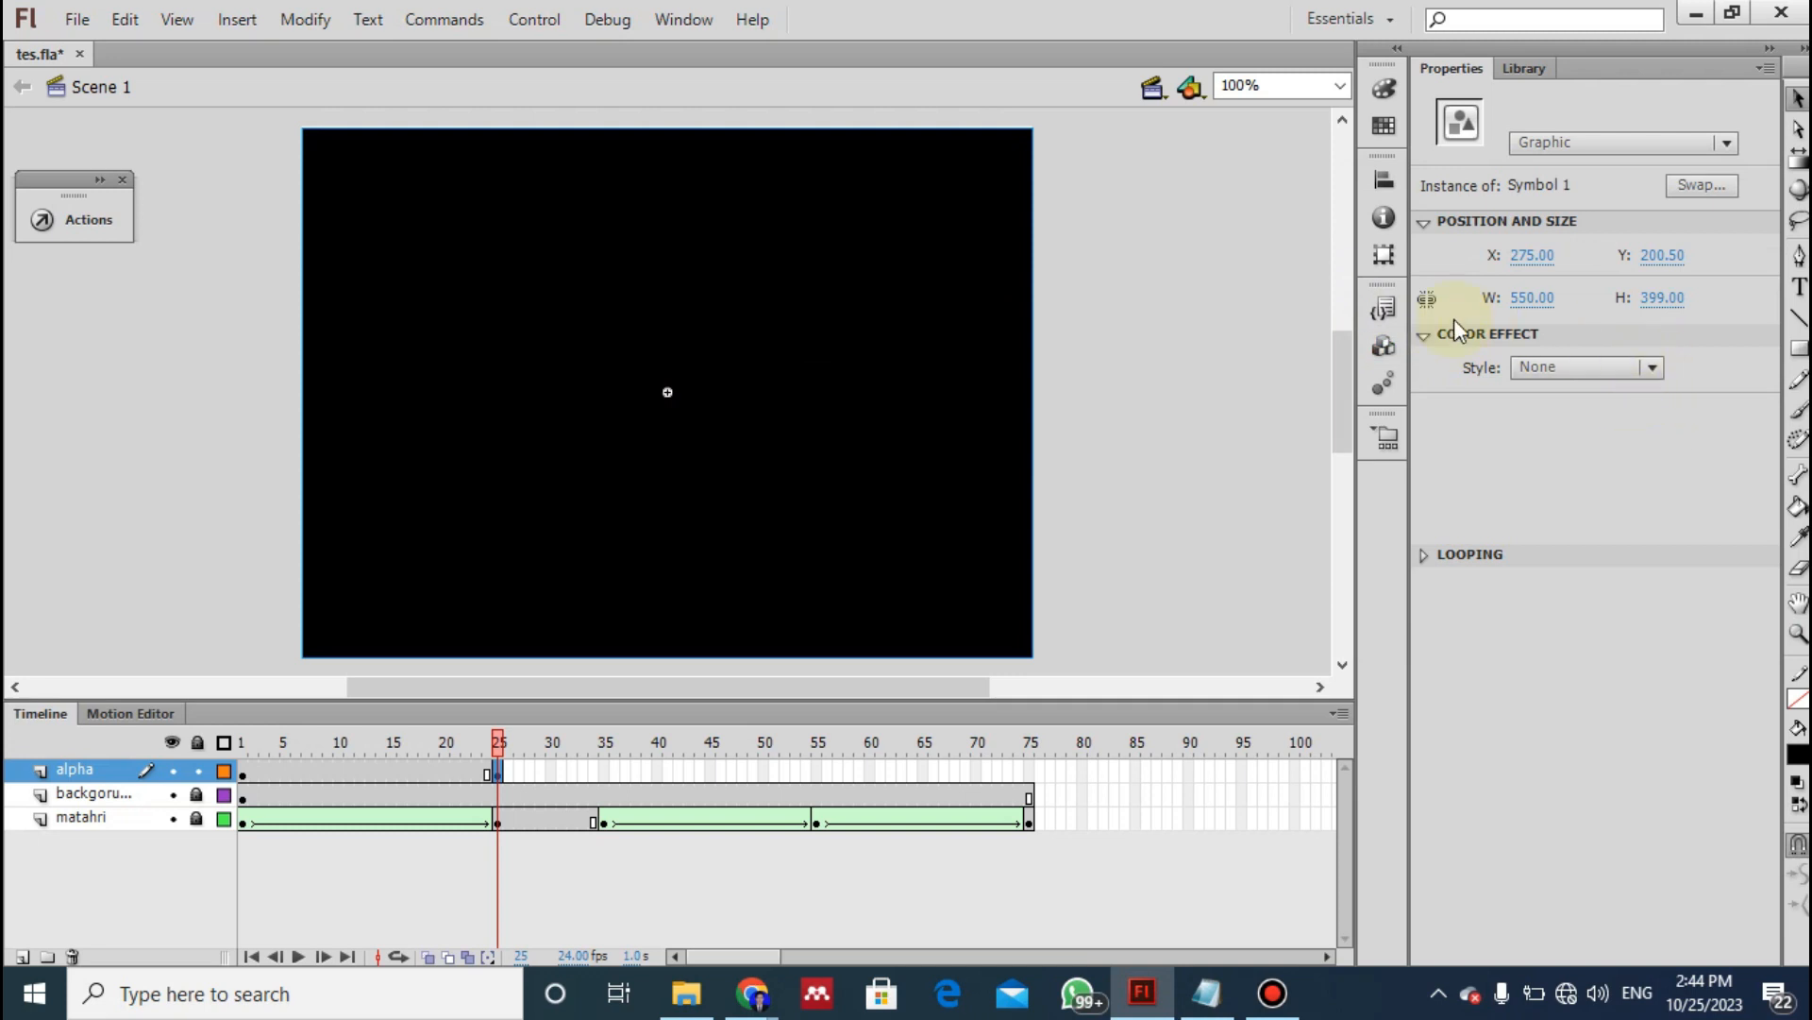
pyautogui.click(1426, 335)
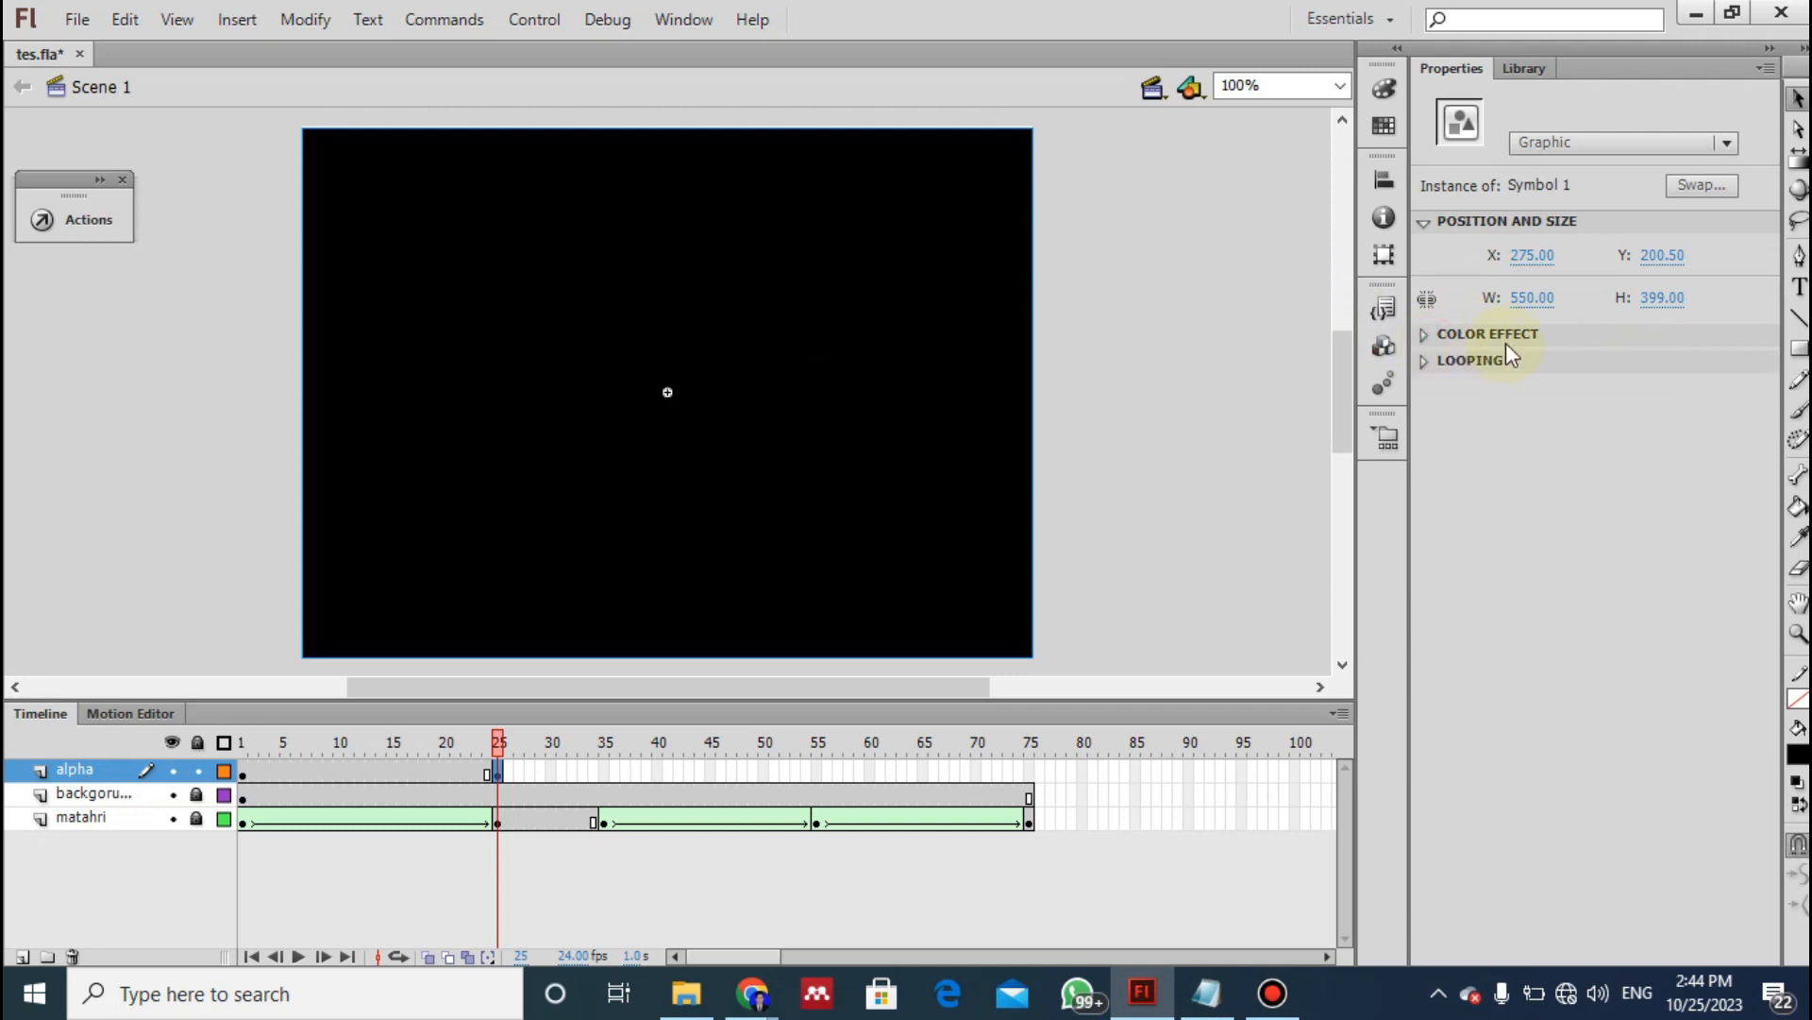
pyautogui.click(1426, 336)
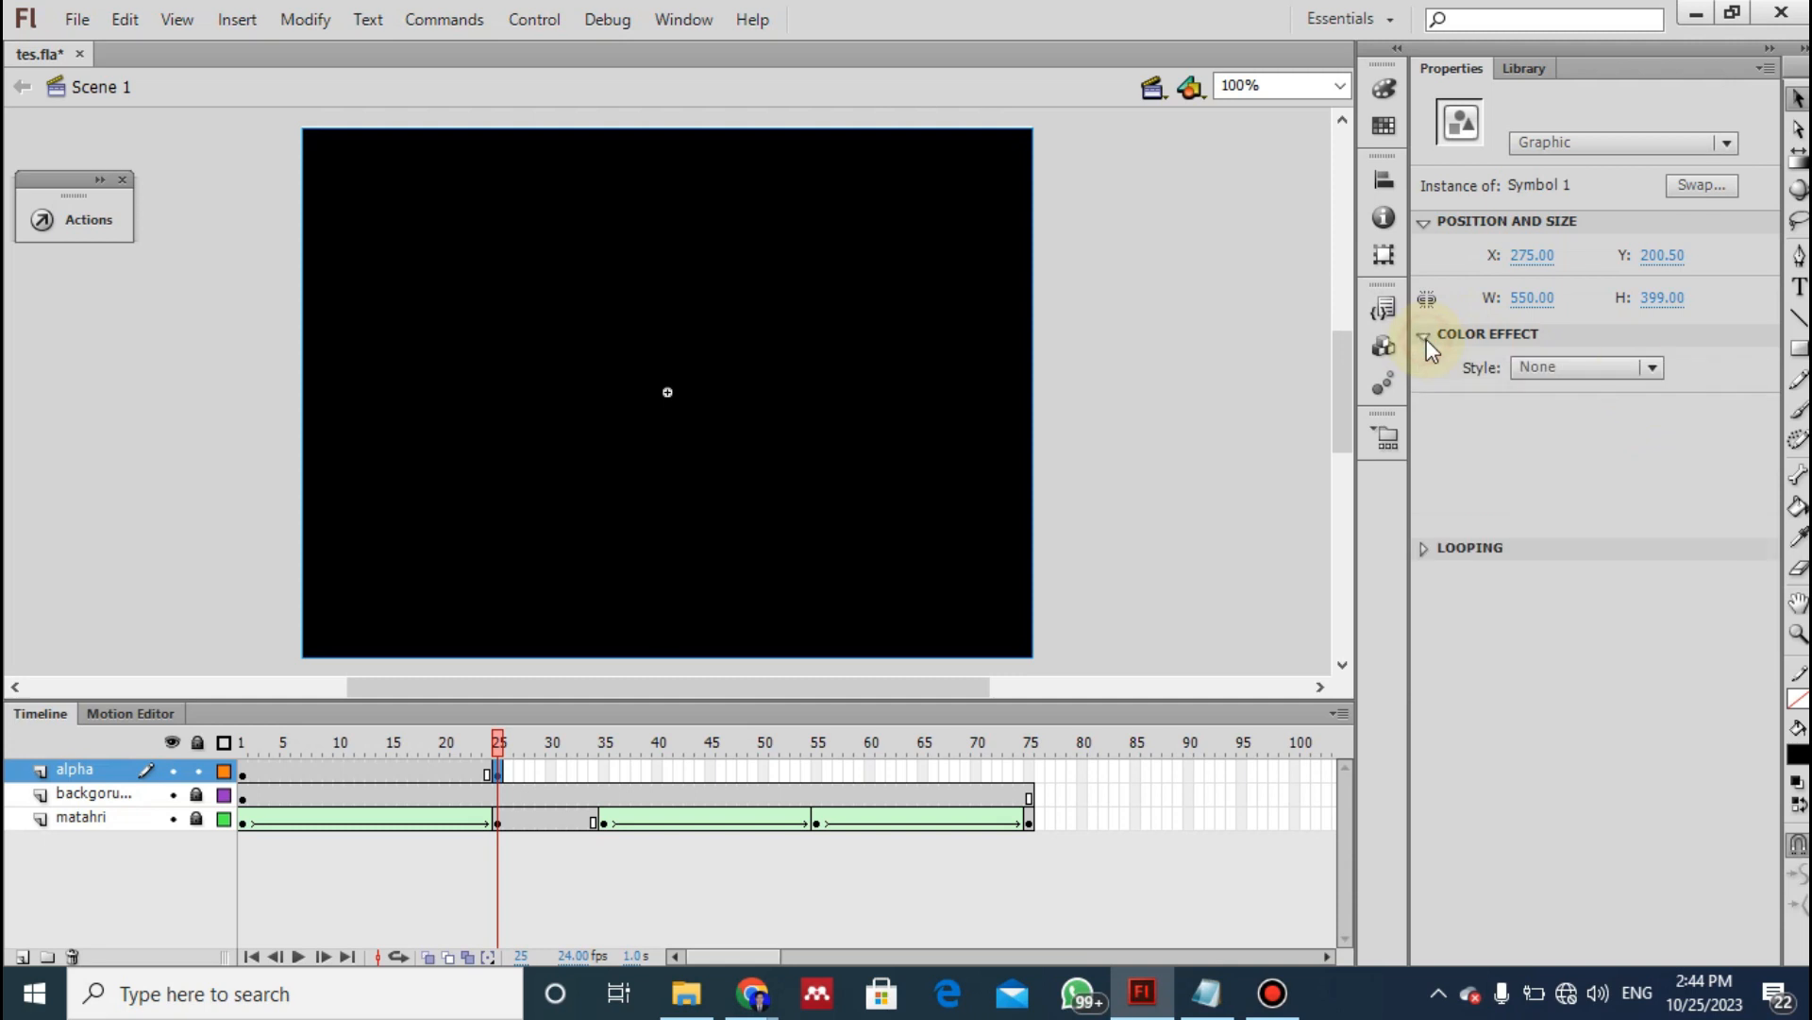
pyautogui.click(1654, 368)
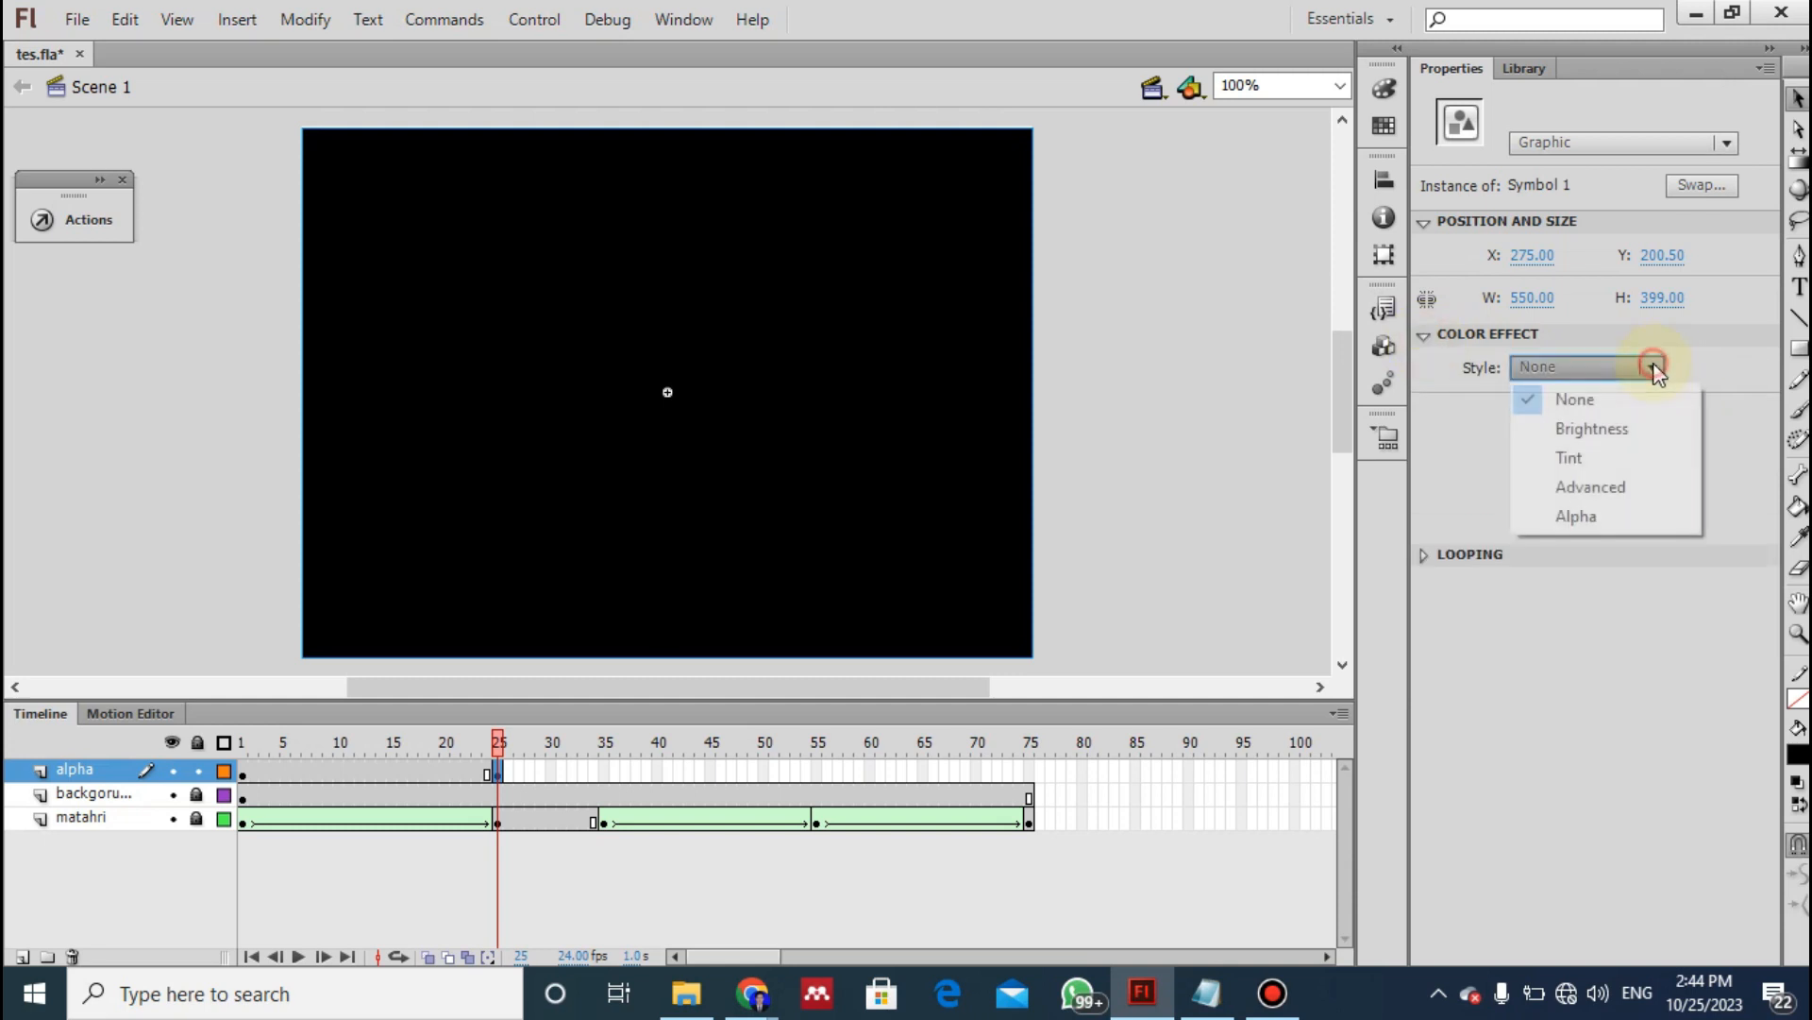
pyautogui.click(1590, 515)
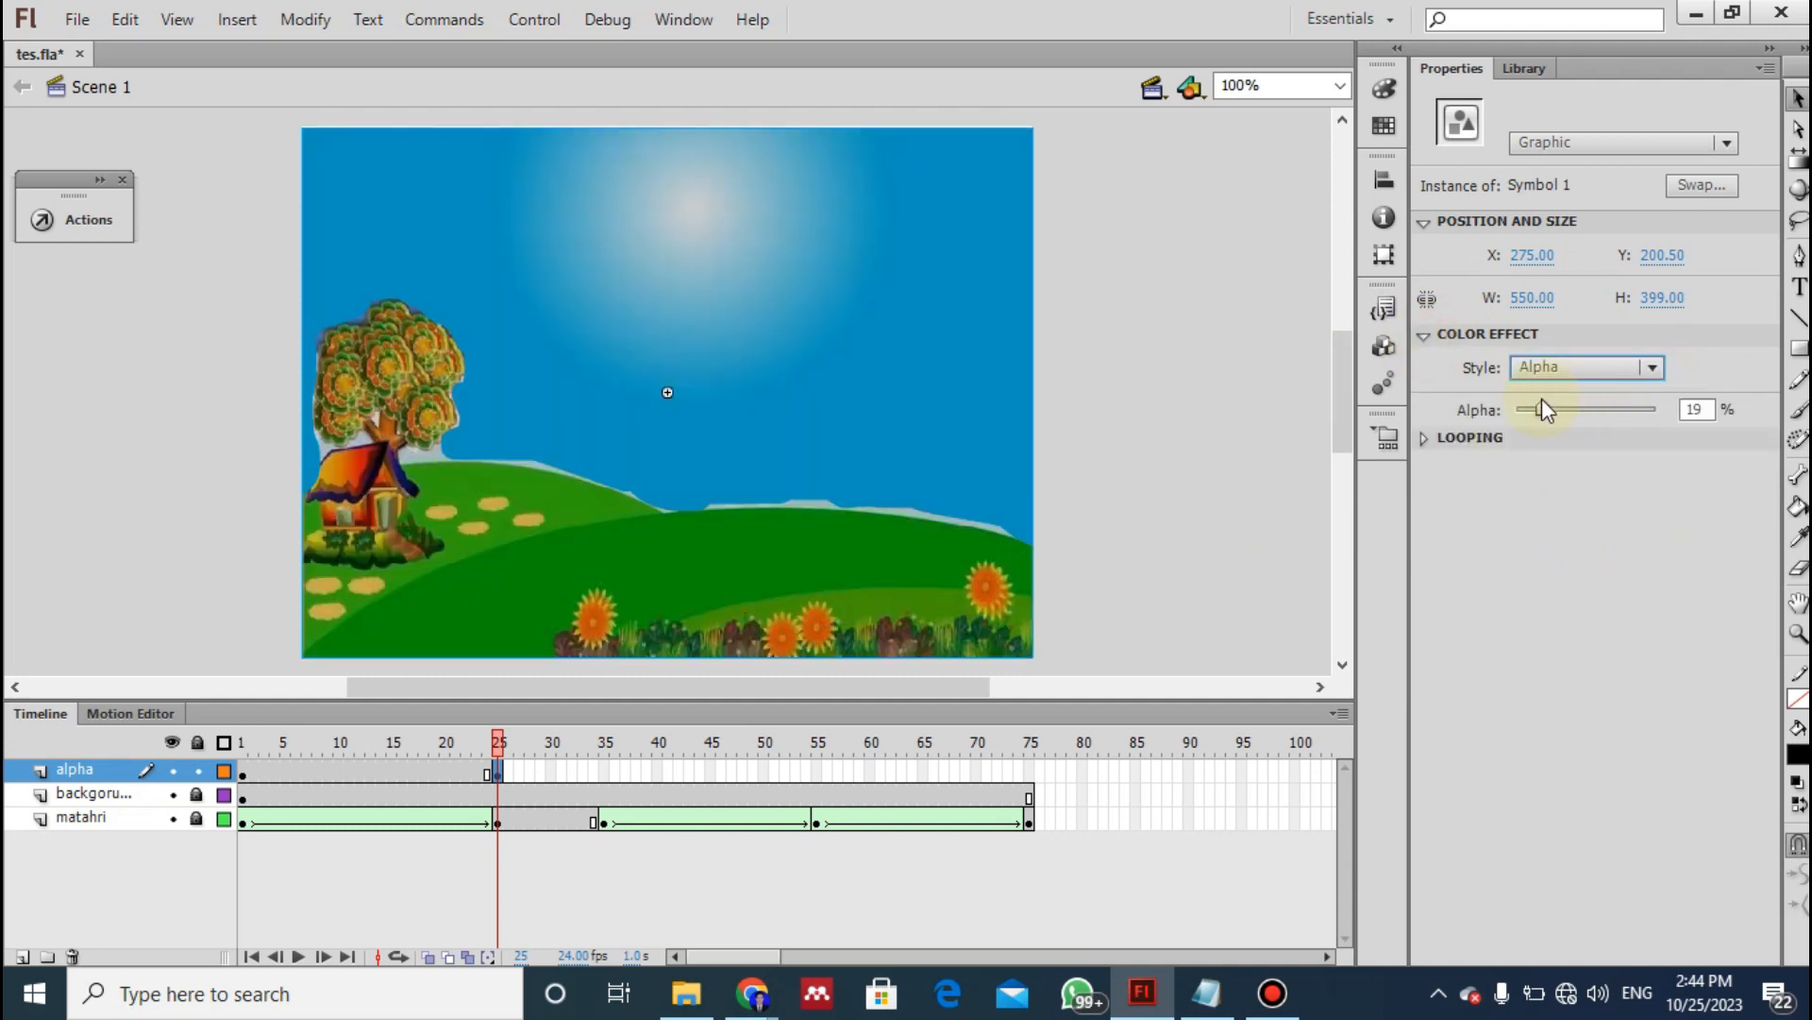
pyautogui.moveTo(1538, 408)
pyautogui.mouseDown()
pyautogui.moveTo(1680, 411)
pyautogui.moveTo(1526, 408)
pyautogui.mouseUp()
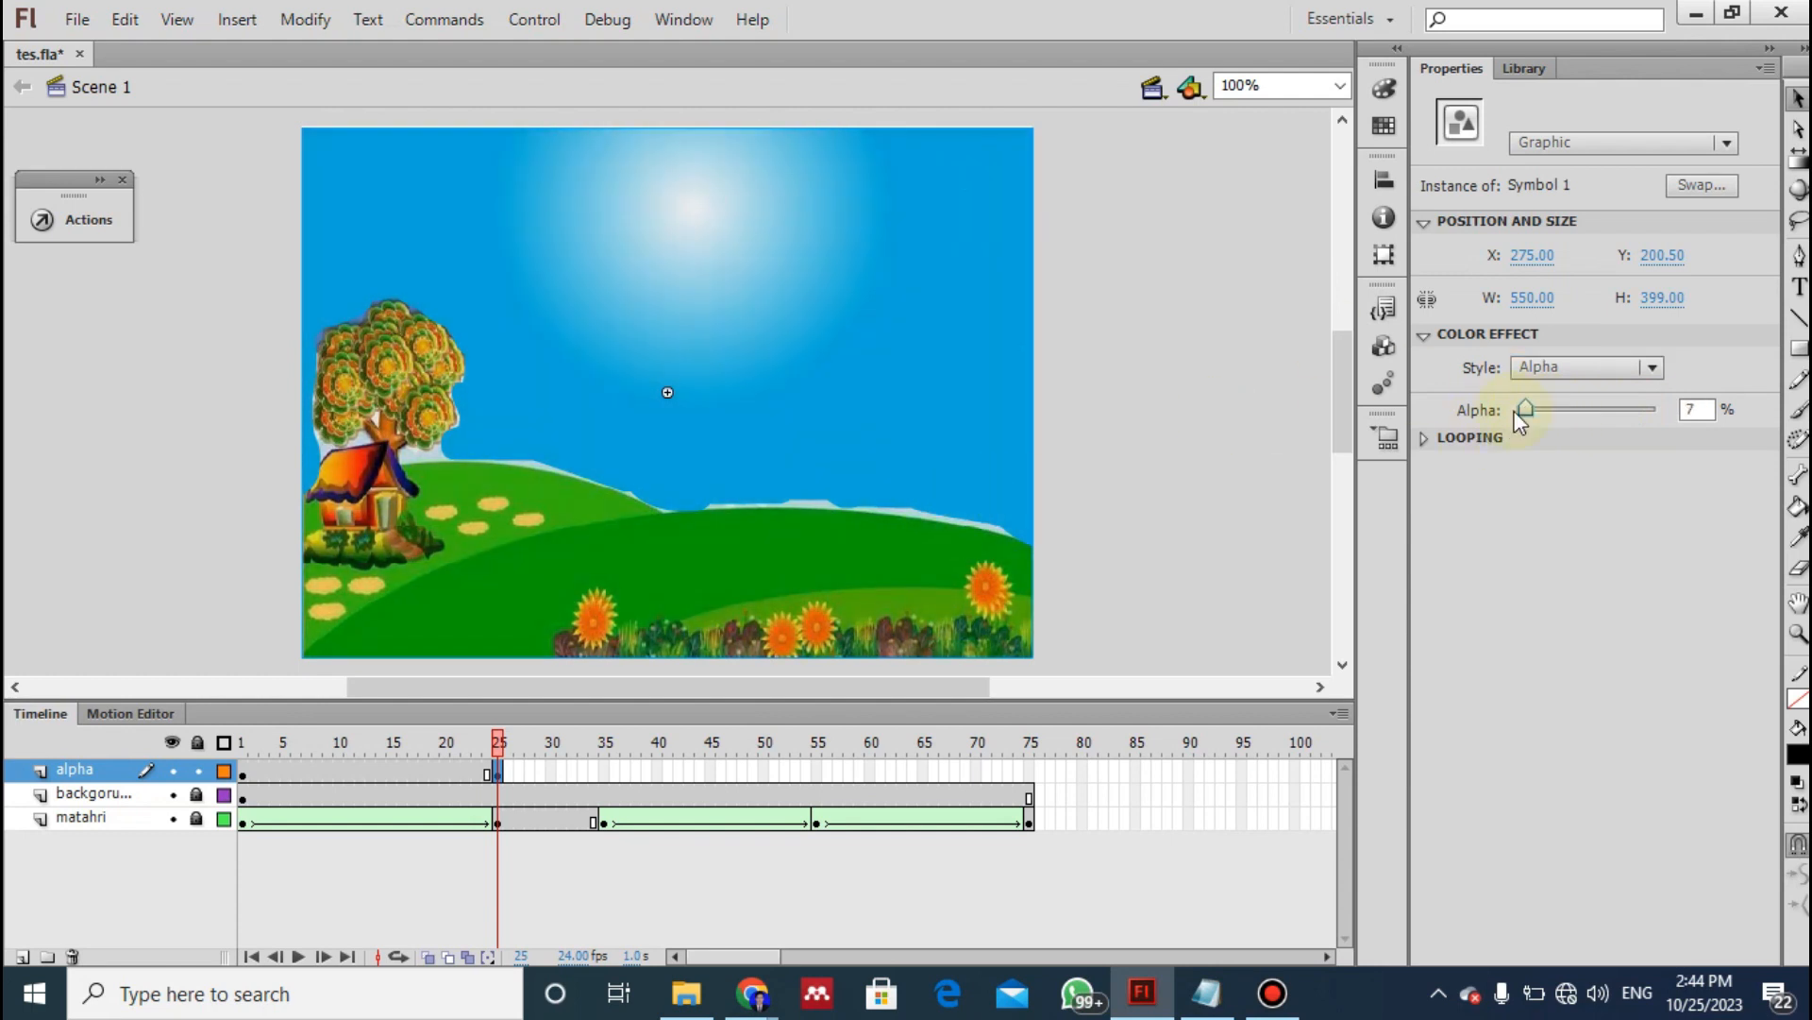
pyautogui.moveTo(1525, 410); pyautogui.dragTo(1521, 409)
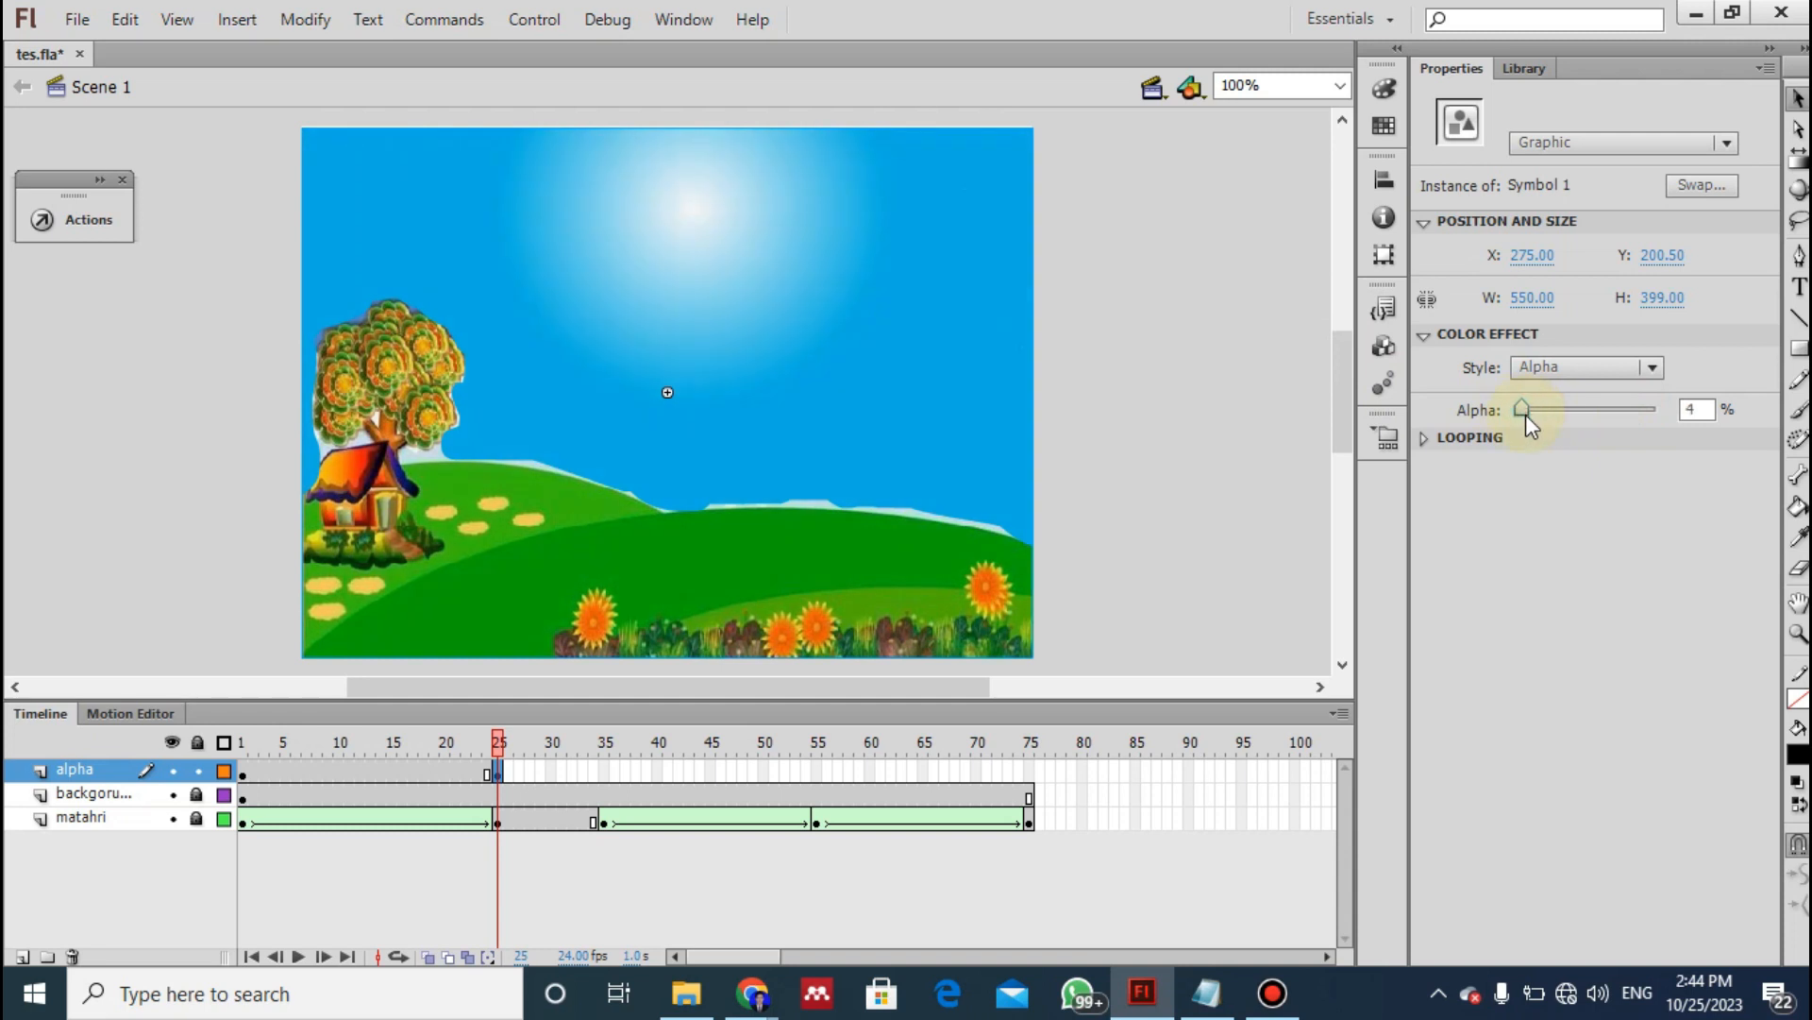
# - Following instruction 23 of the notes, create a classic tween between frames 1 and 25 of the alpha layer
pyautogui.hotkey('alt', 'Tab')
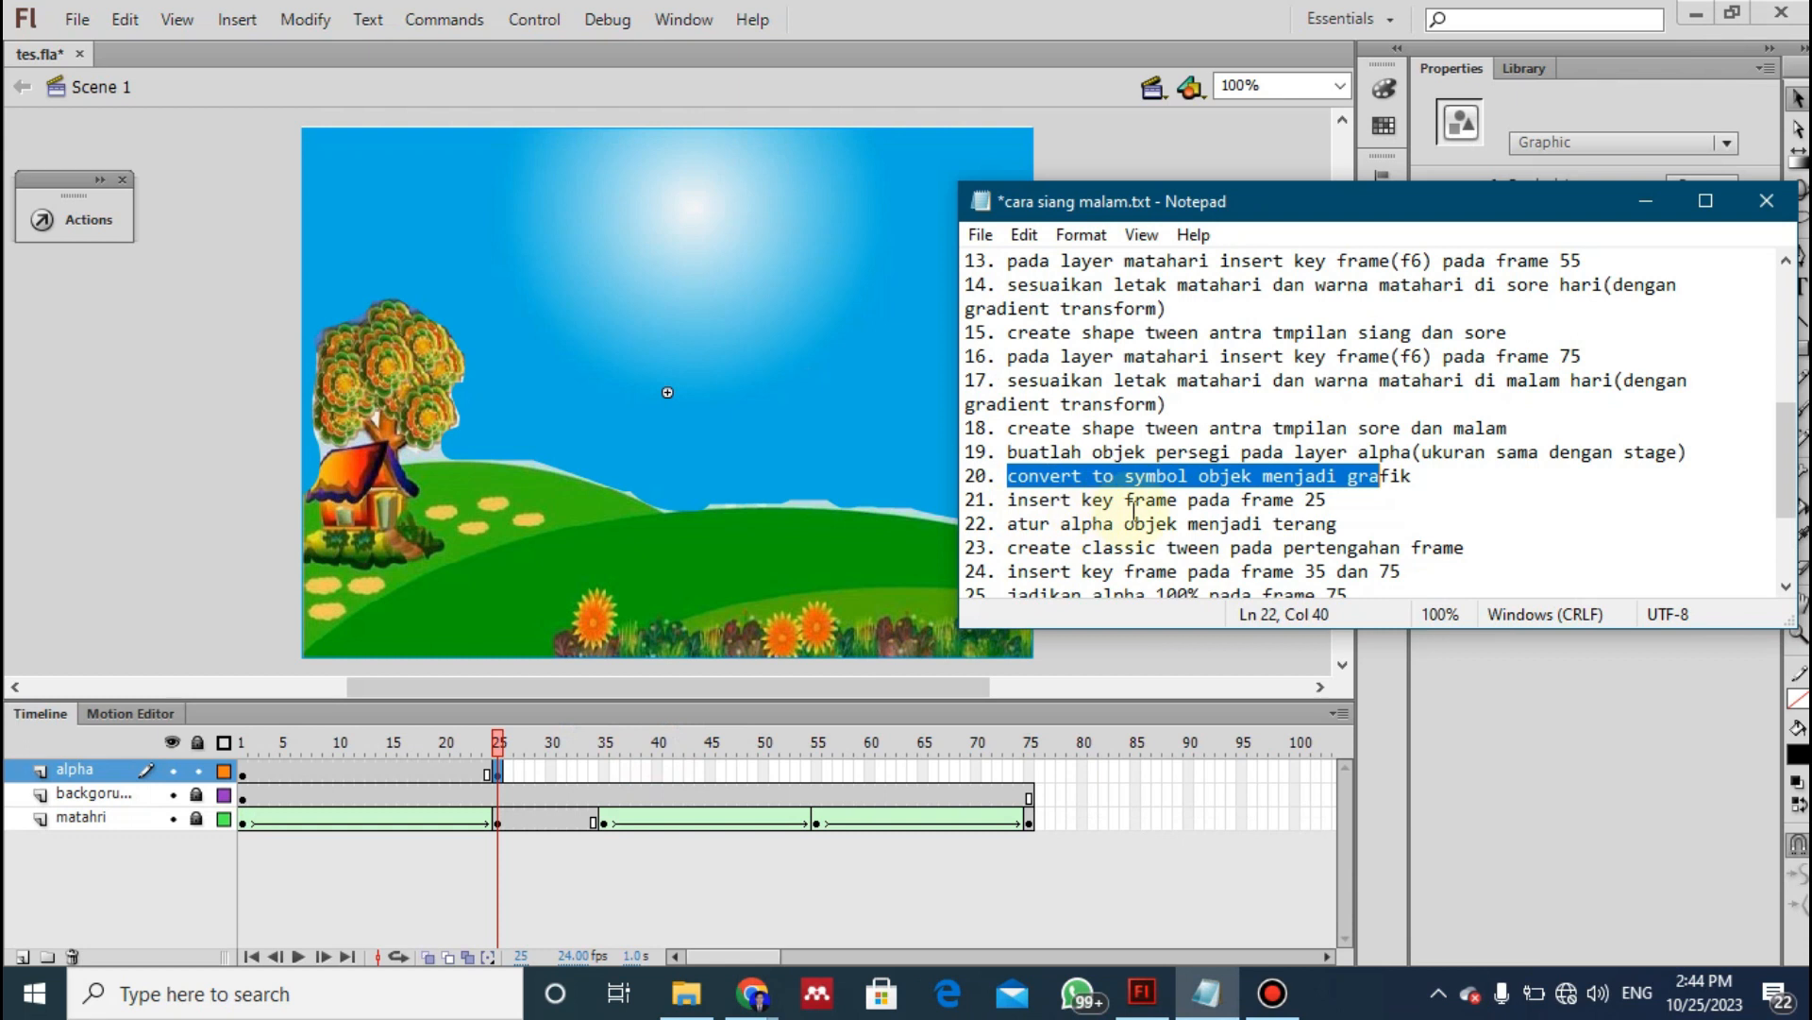
pyautogui.click(1028, 524)
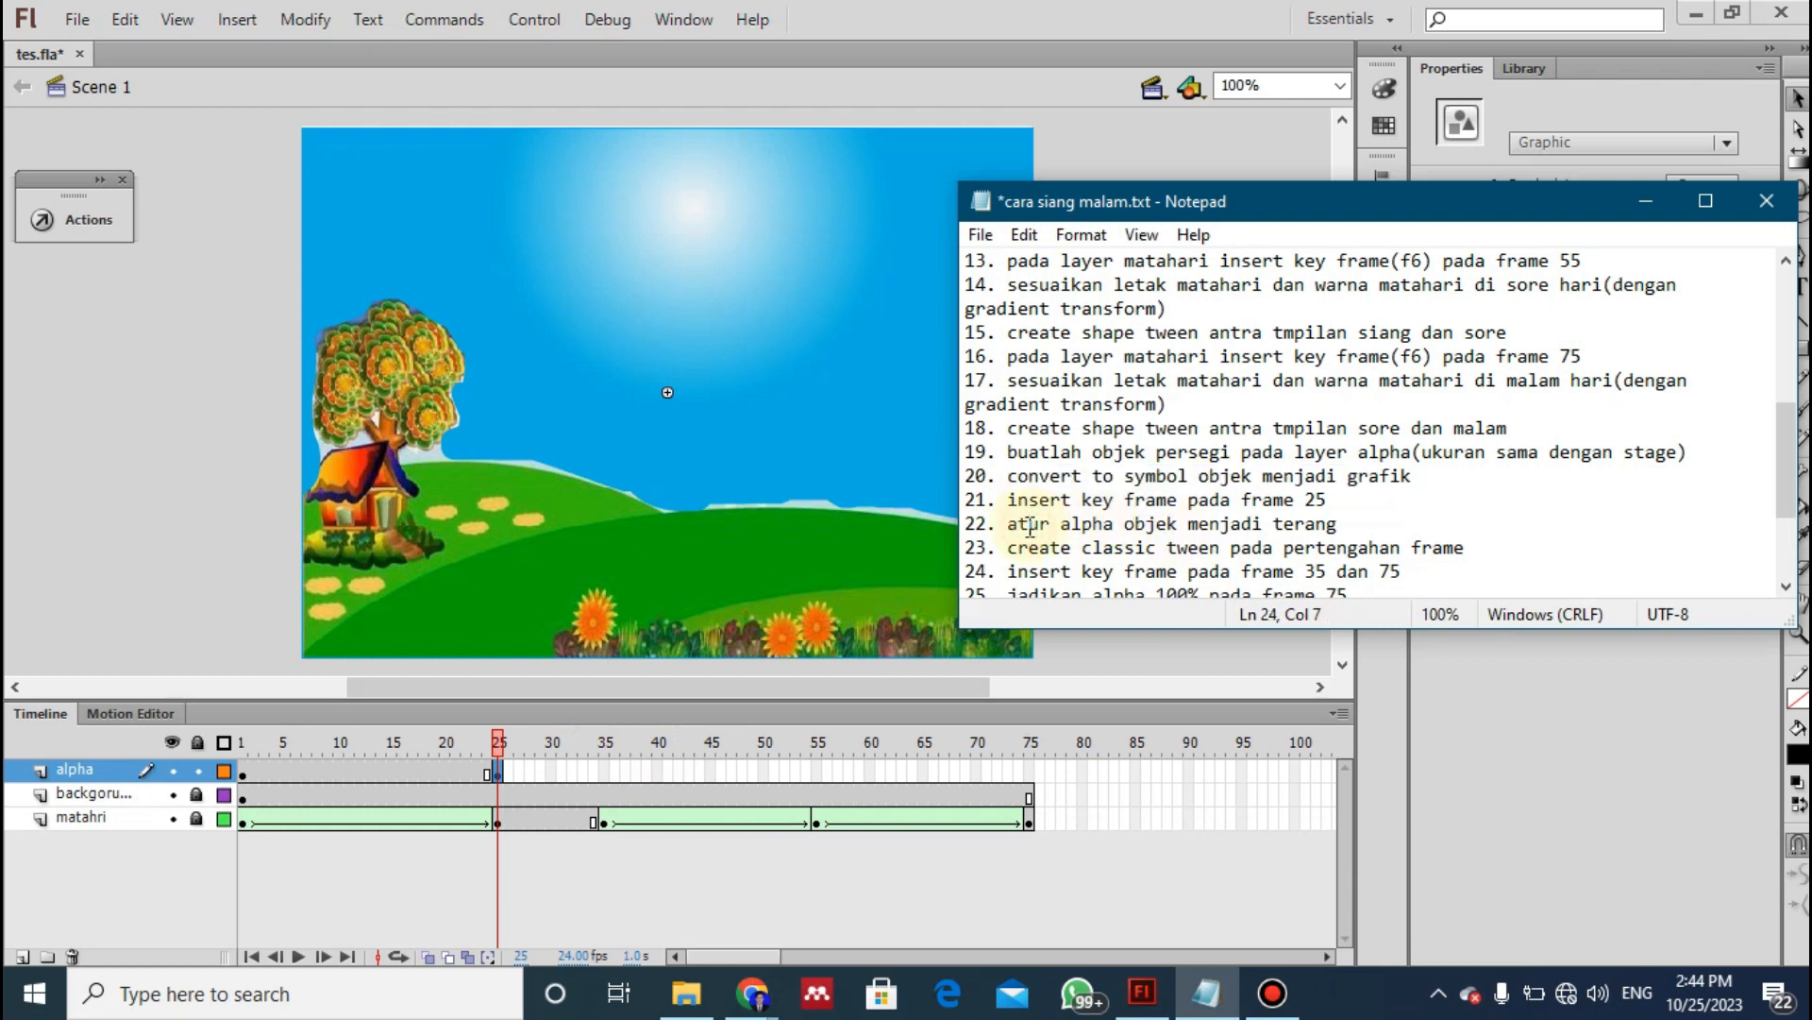
pyautogui.moveTo(1007, 525); pyautogui.dragTo(1444, 552)
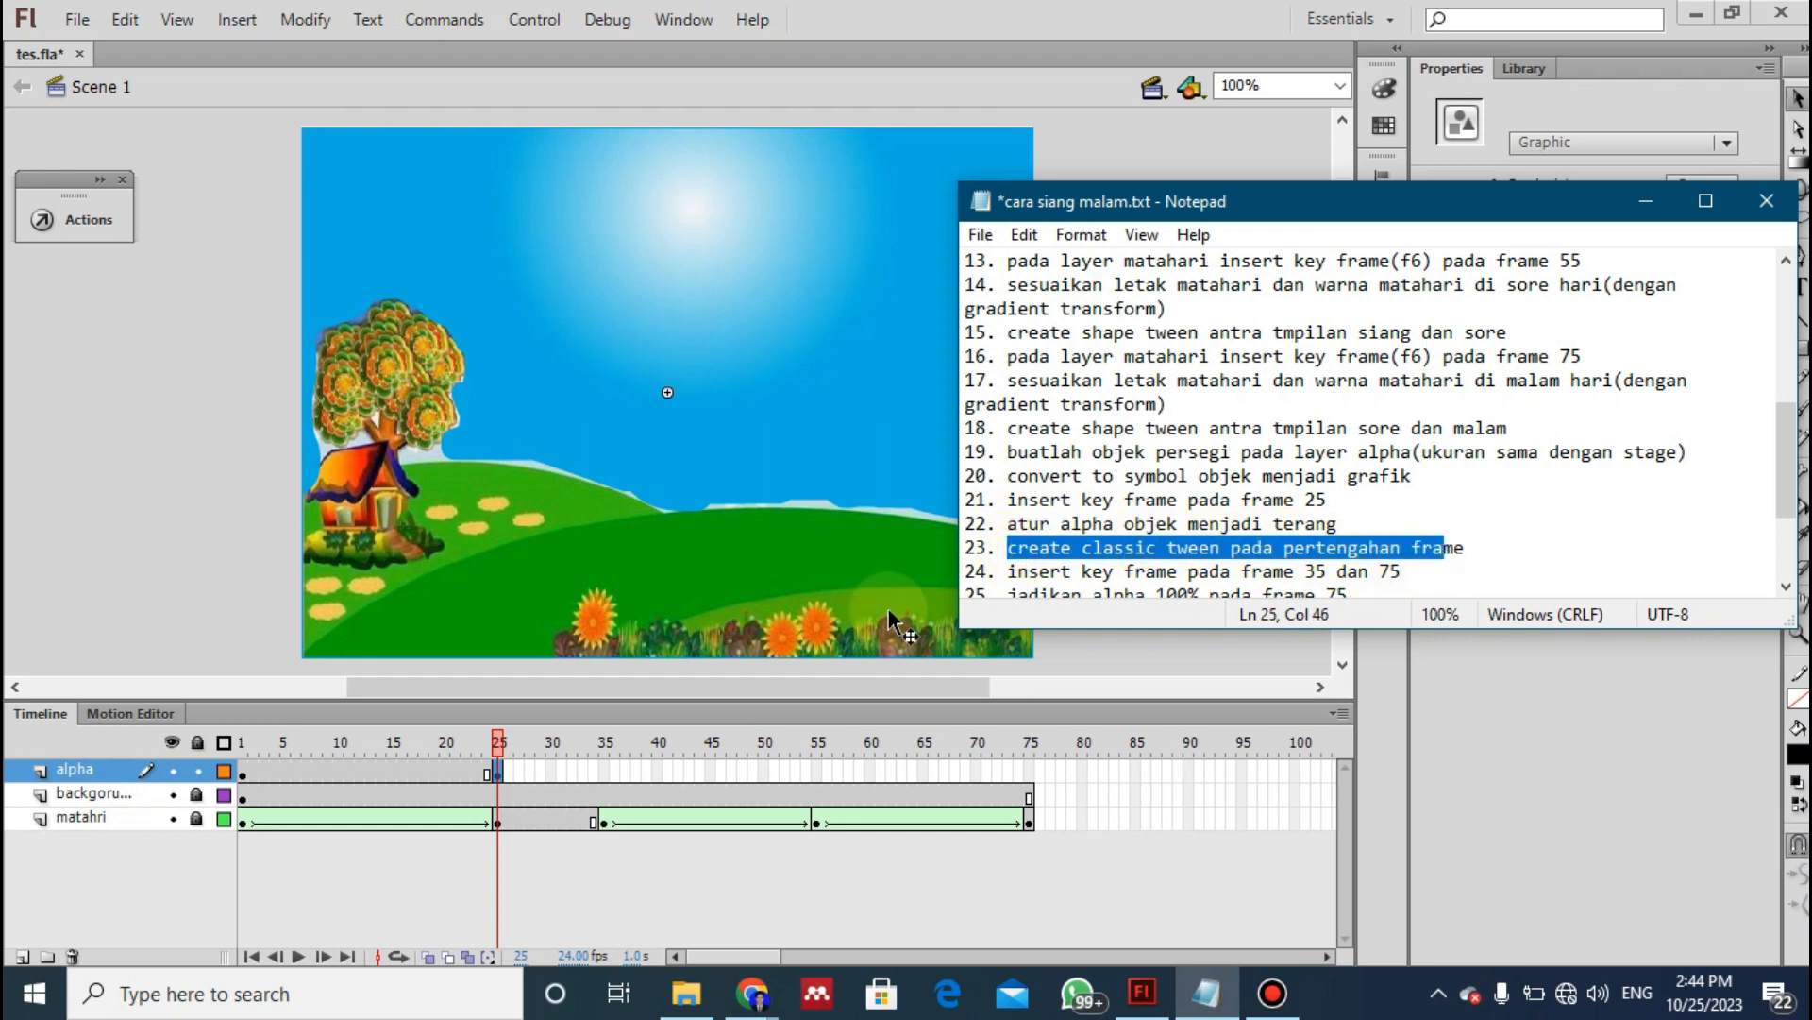
pyautogui.click(360, 771)
pyautogui.rightClick(361, 772)
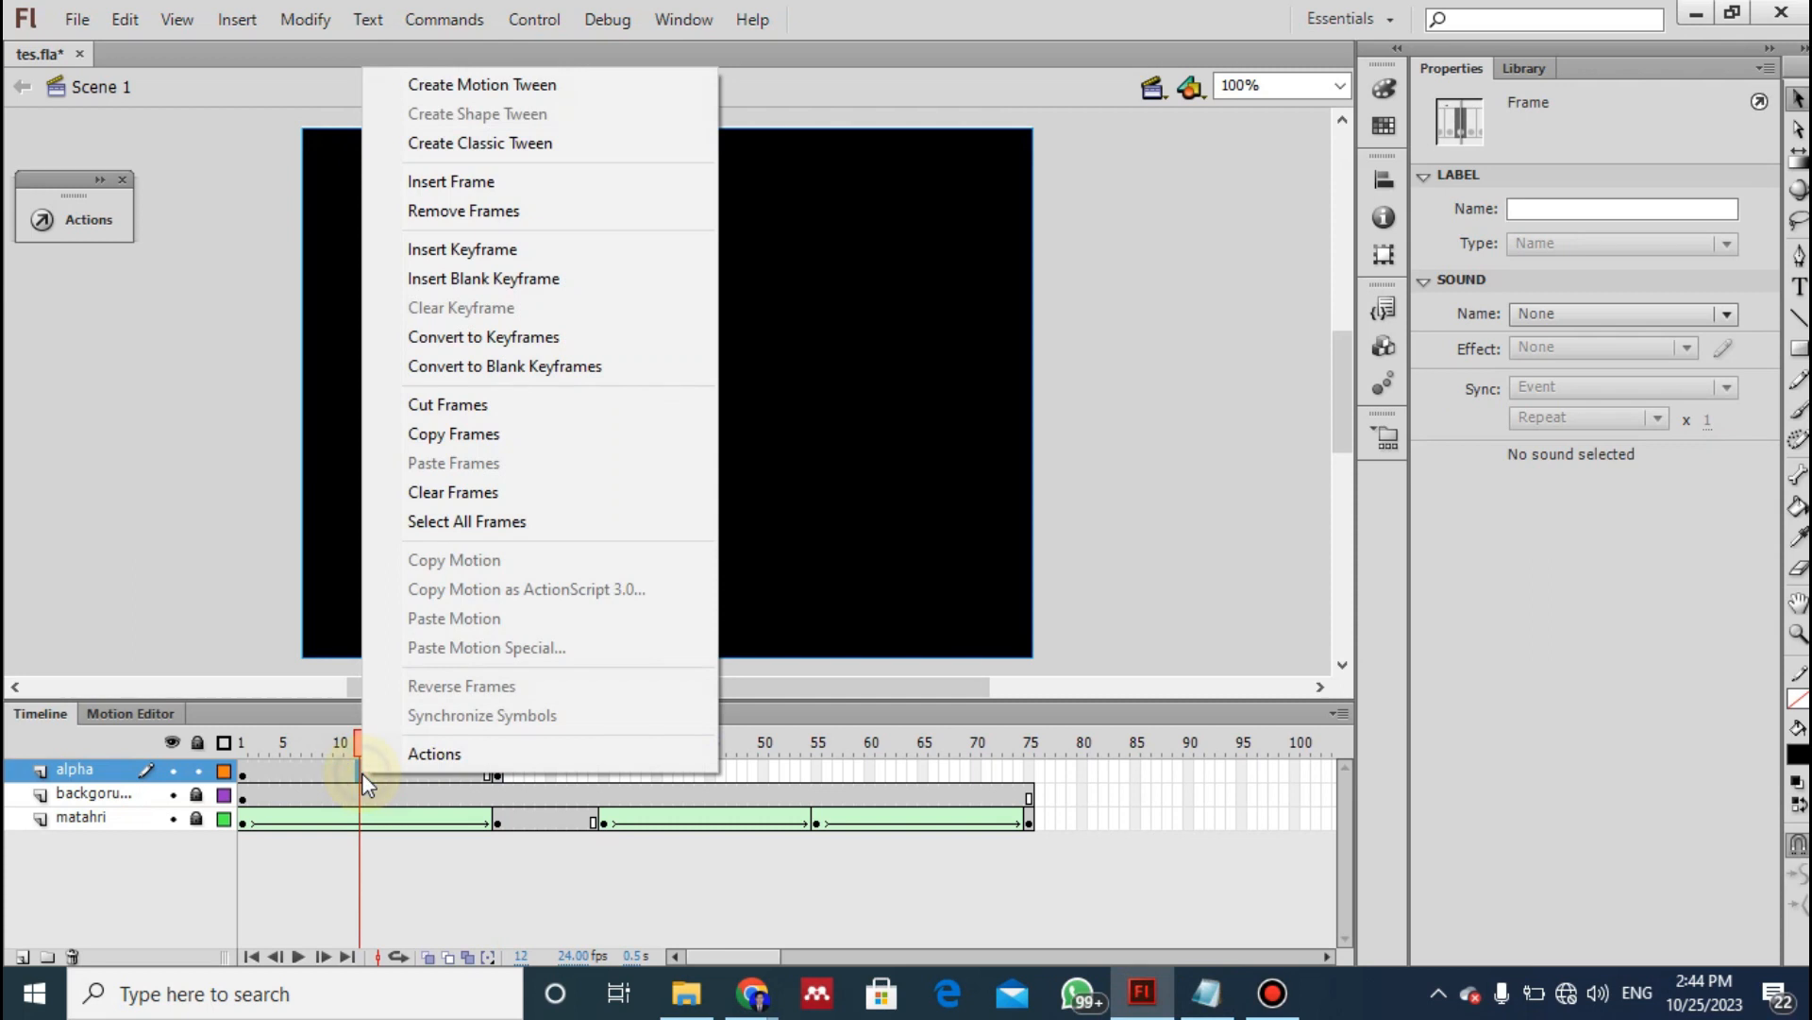
pyautogui.click(529, 144)
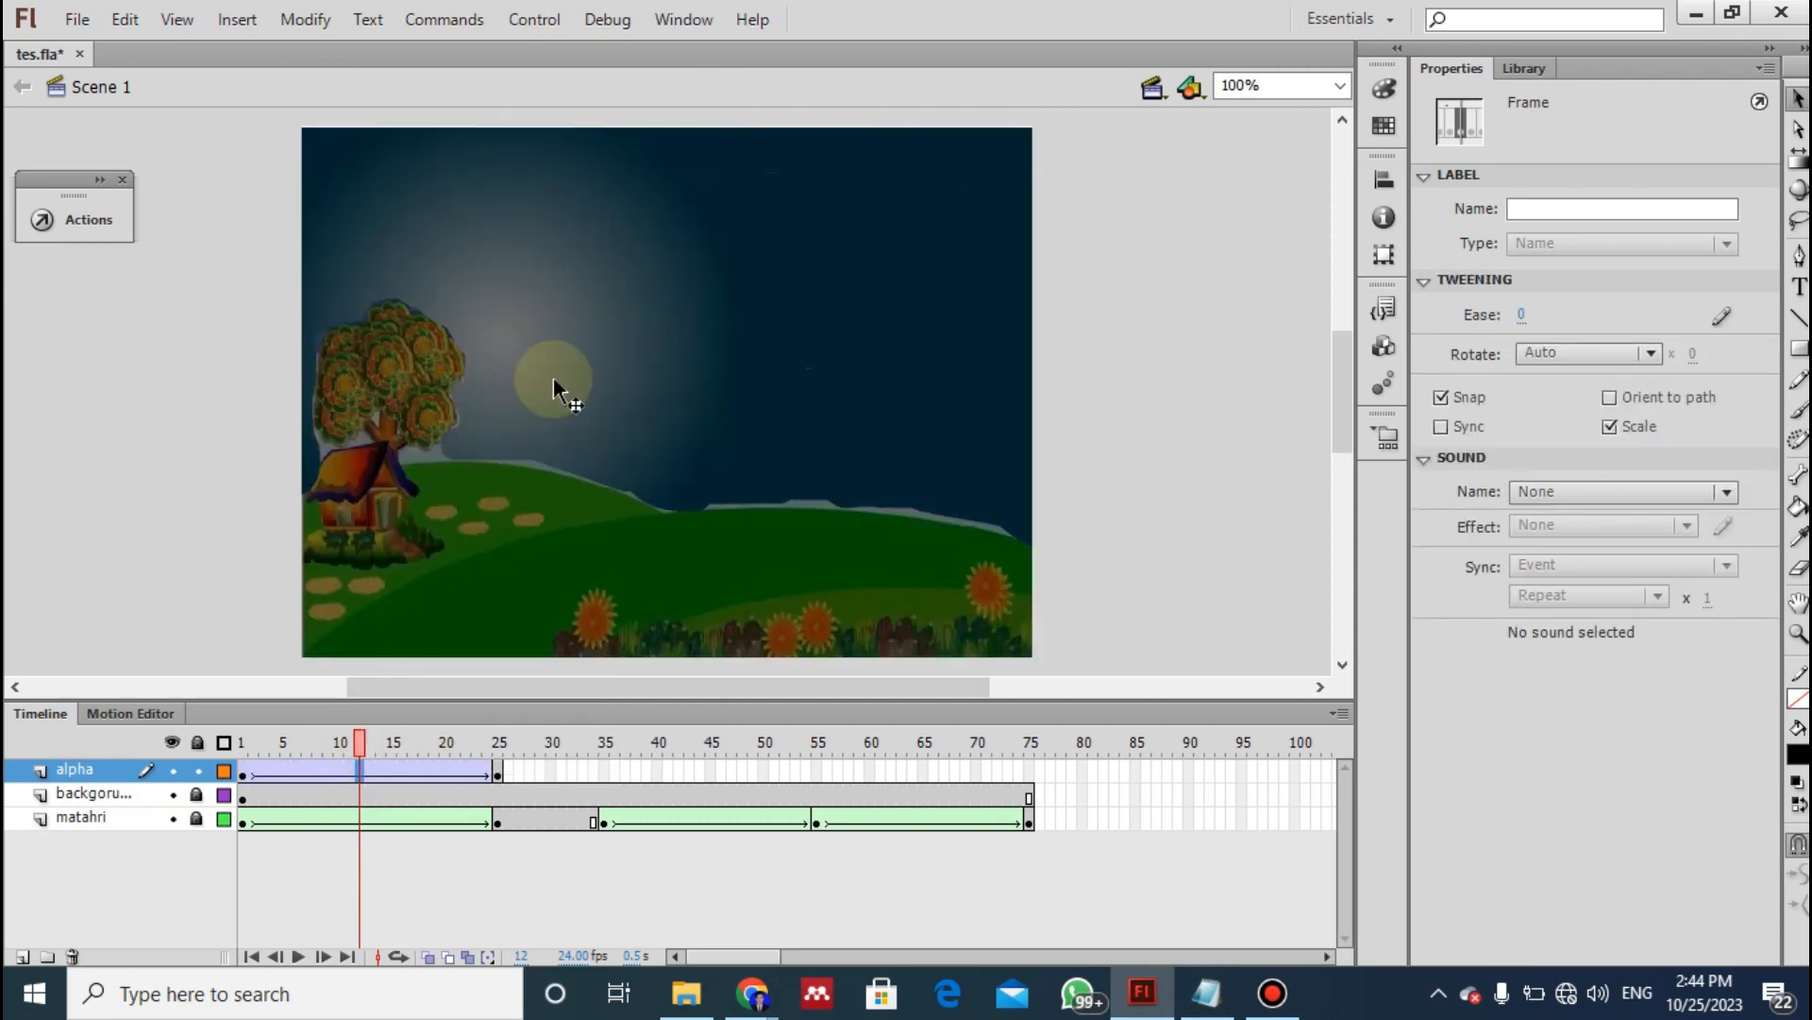
# - Scrub within the alpha layer's tween to preview the fade, and examine how the alpha, background and matahri layers are stacked
pyautogui.moveTo(345, 745)
pyautogui.mouseDown()
pyautogui.moveTo(251, 757)
pyautogui.moveTo(364, 745)
pyautogui.moveTo(249, 746)
pyautogui.moveTo(382, 741)
pyautogui.moveTo(244, 741)
pyautogui.moveTo(440, 729)
pyautogui.moveTo(359, 727)
pyautogui.mouseUp()
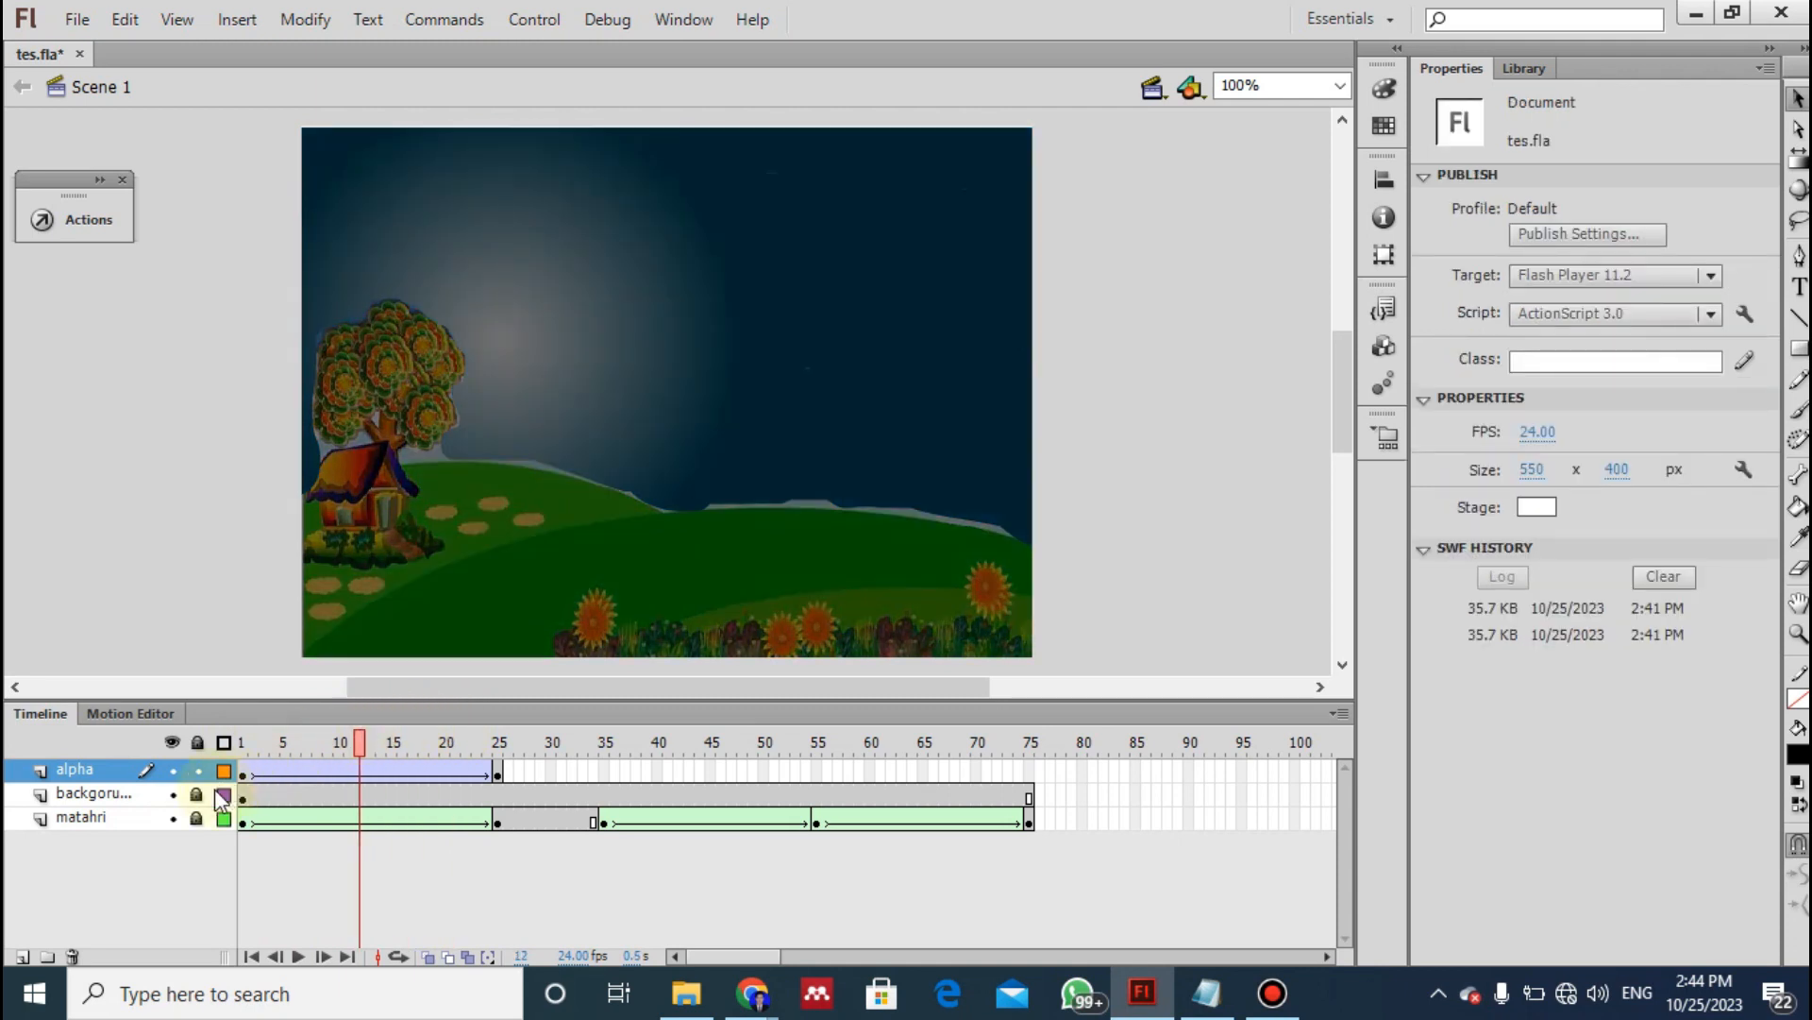
pyautogui.click(75, 793)
pyautogui.click(100, 769)
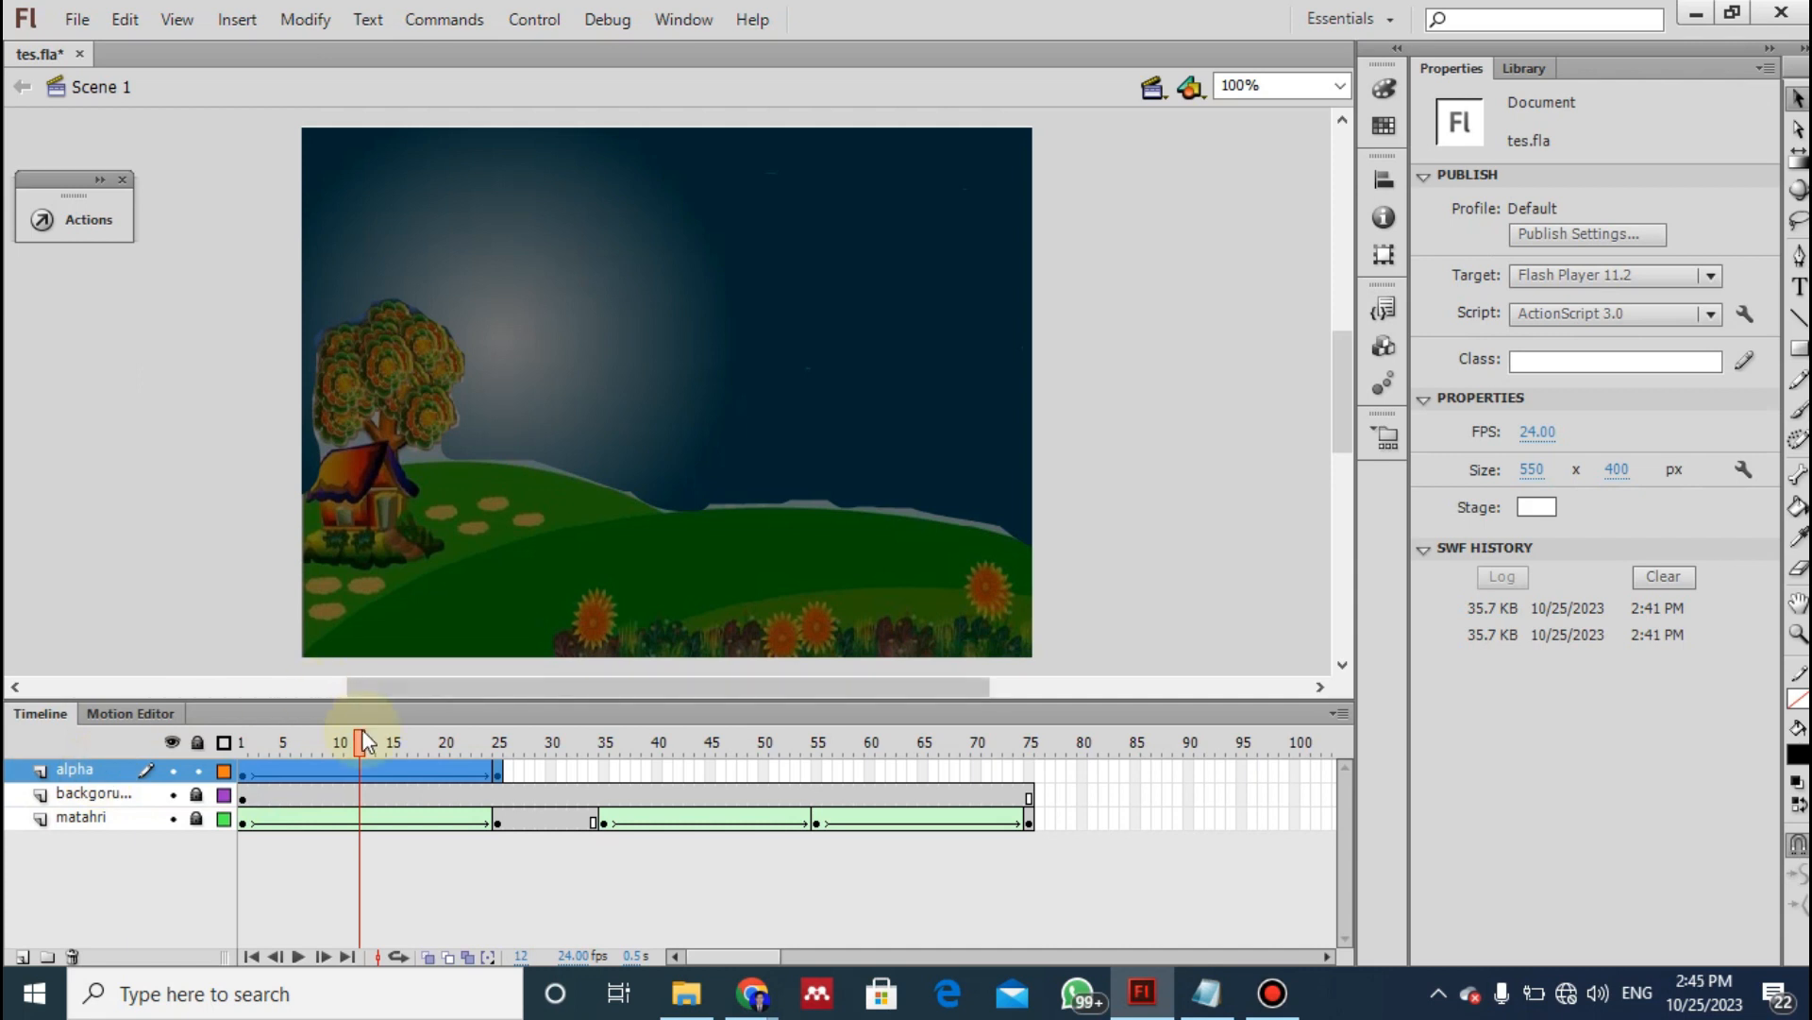
pyautogui.moveTo(359, 744); pyautogui.dragTo(403, 744)
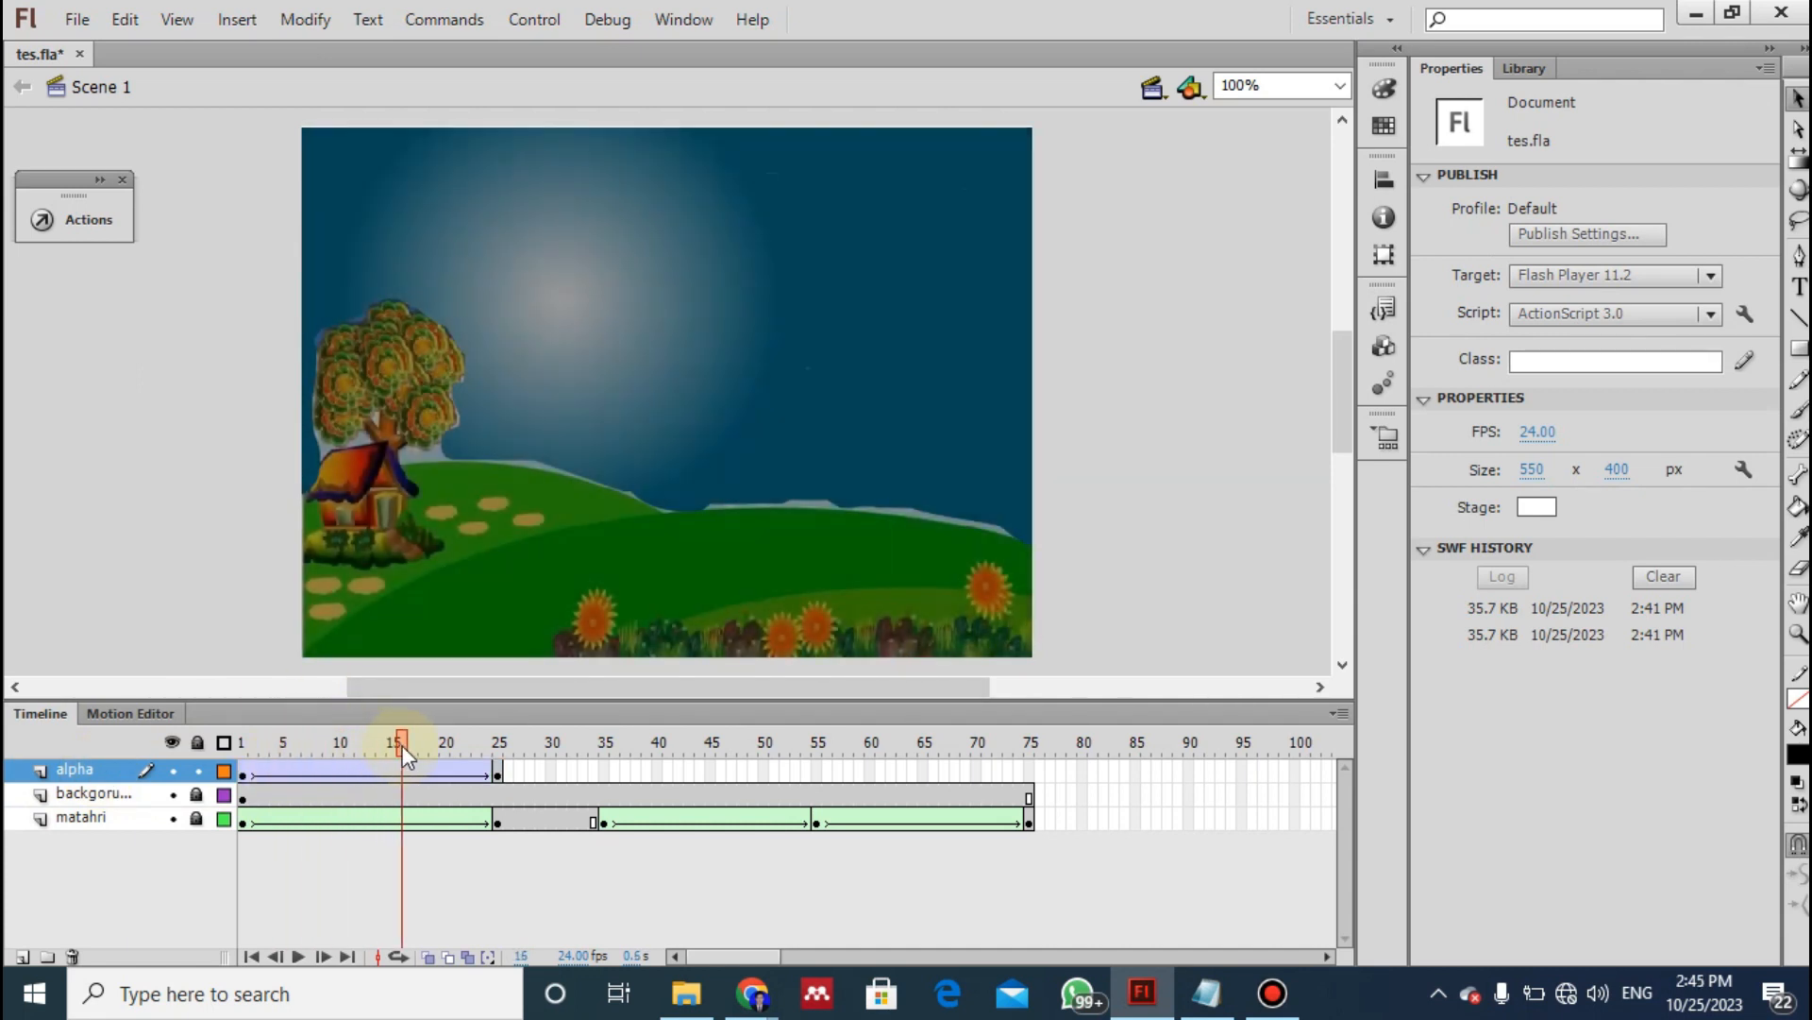
pyautogui.click(71, 813)
pyautogui.click(83, 791)
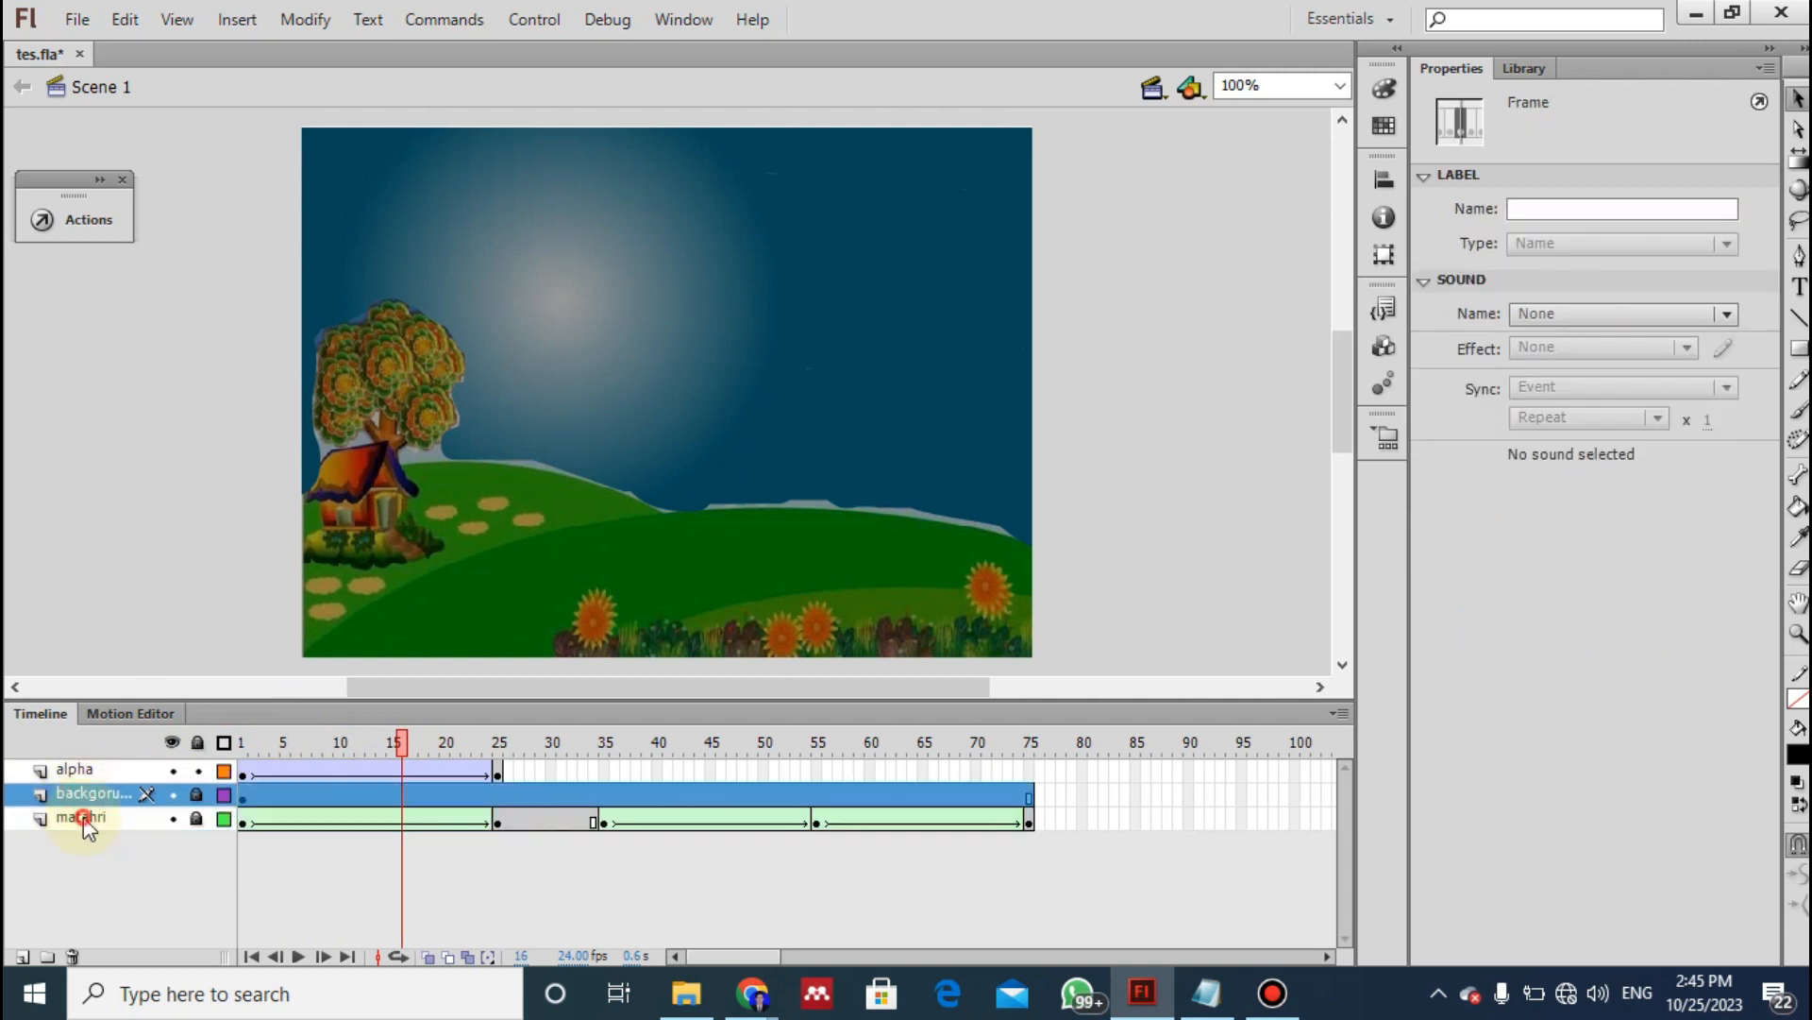
pyautogui.click(83, 817)
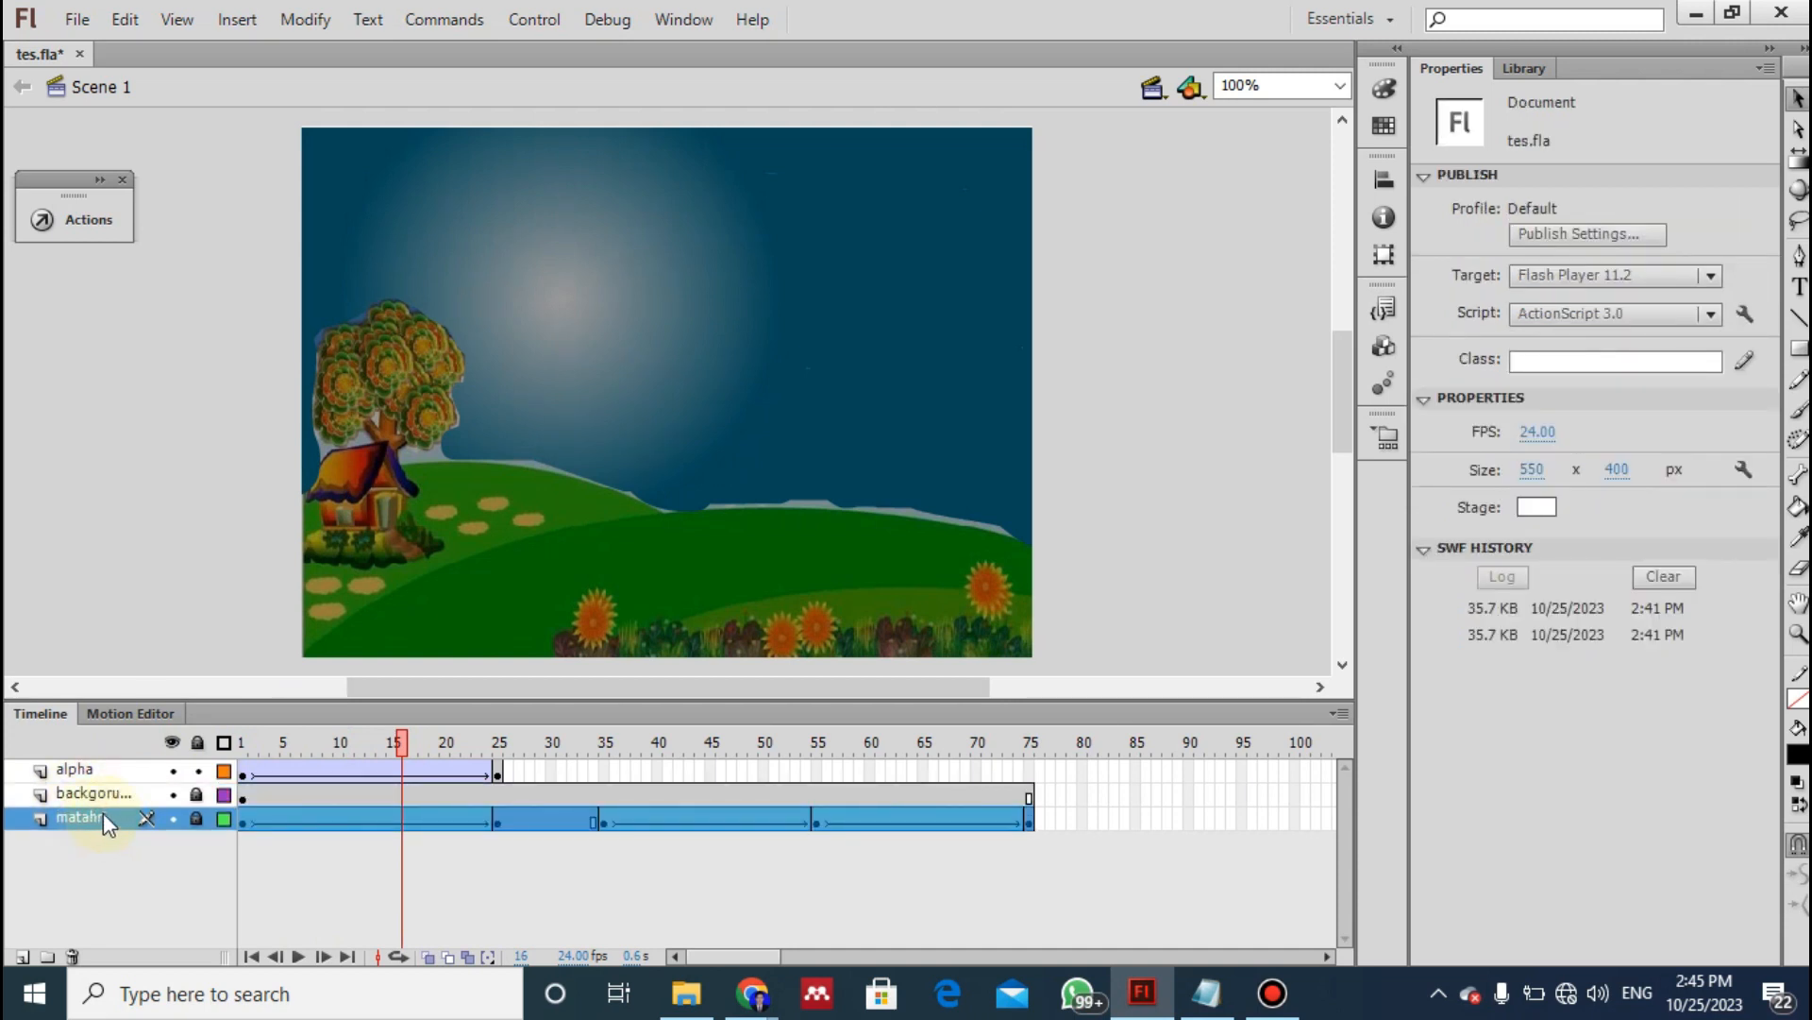
pyautogui.click(88, 794)
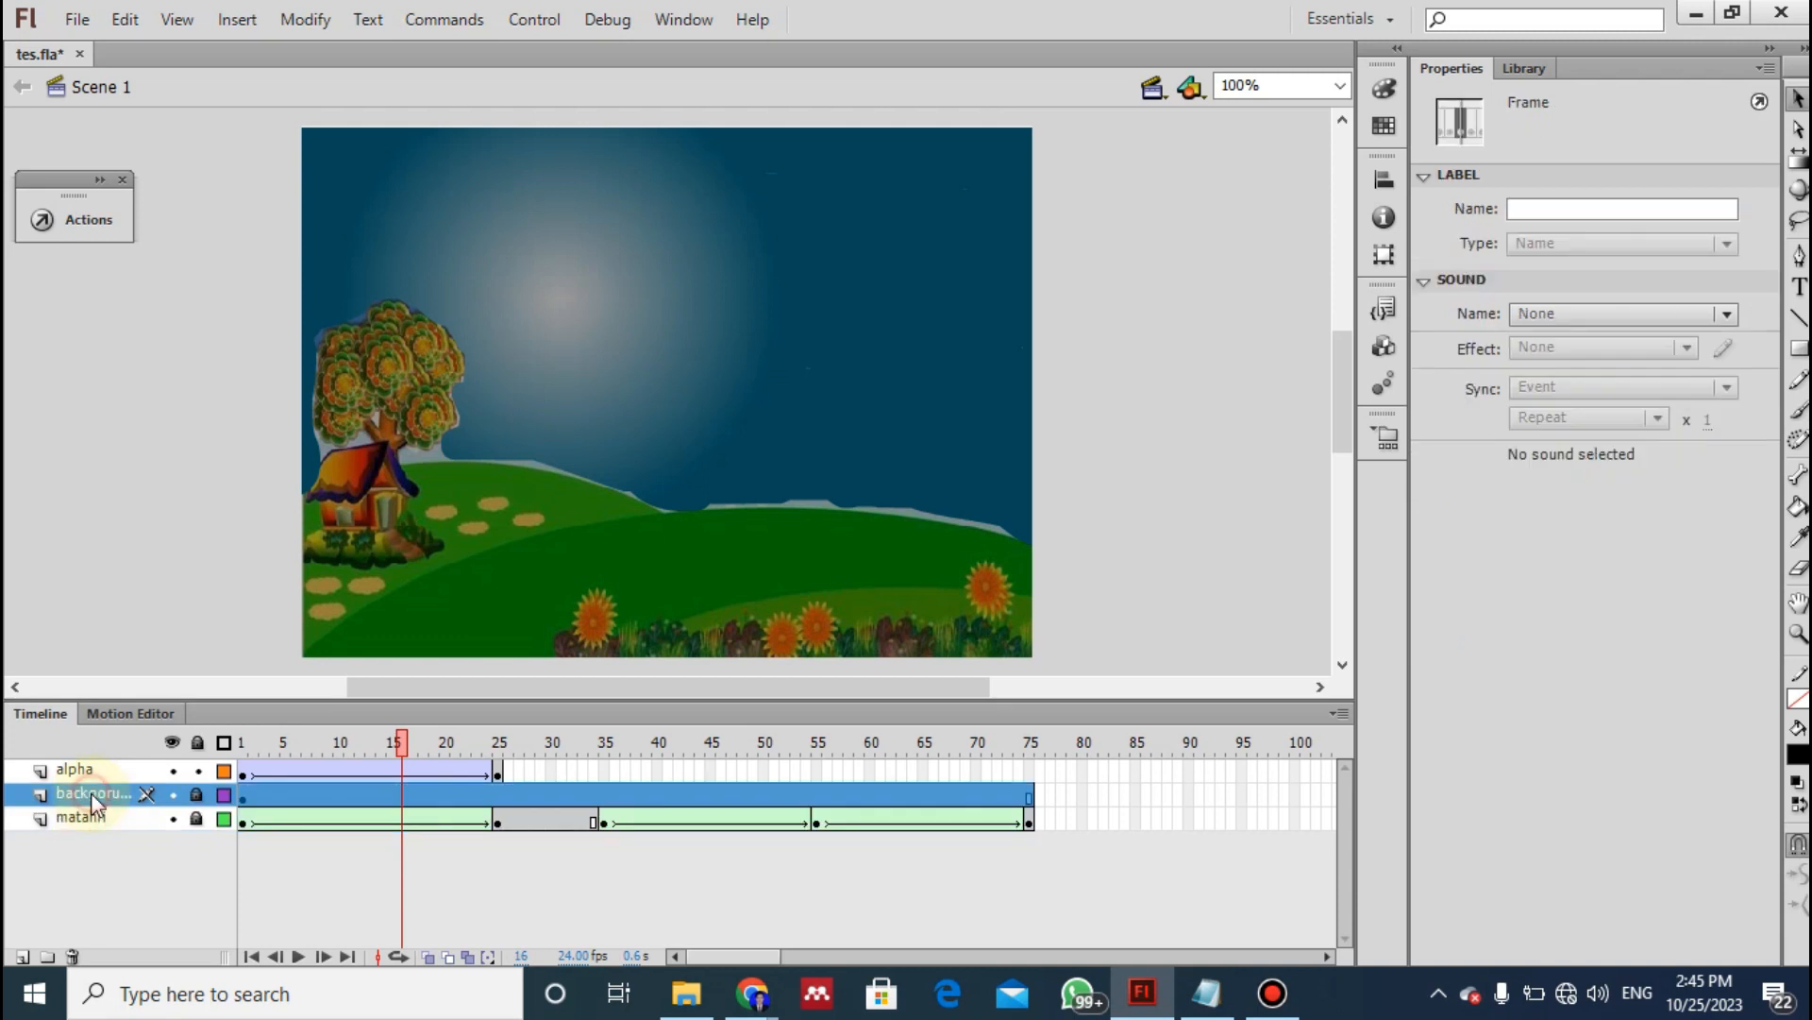
pyautogui.click(87, 814)
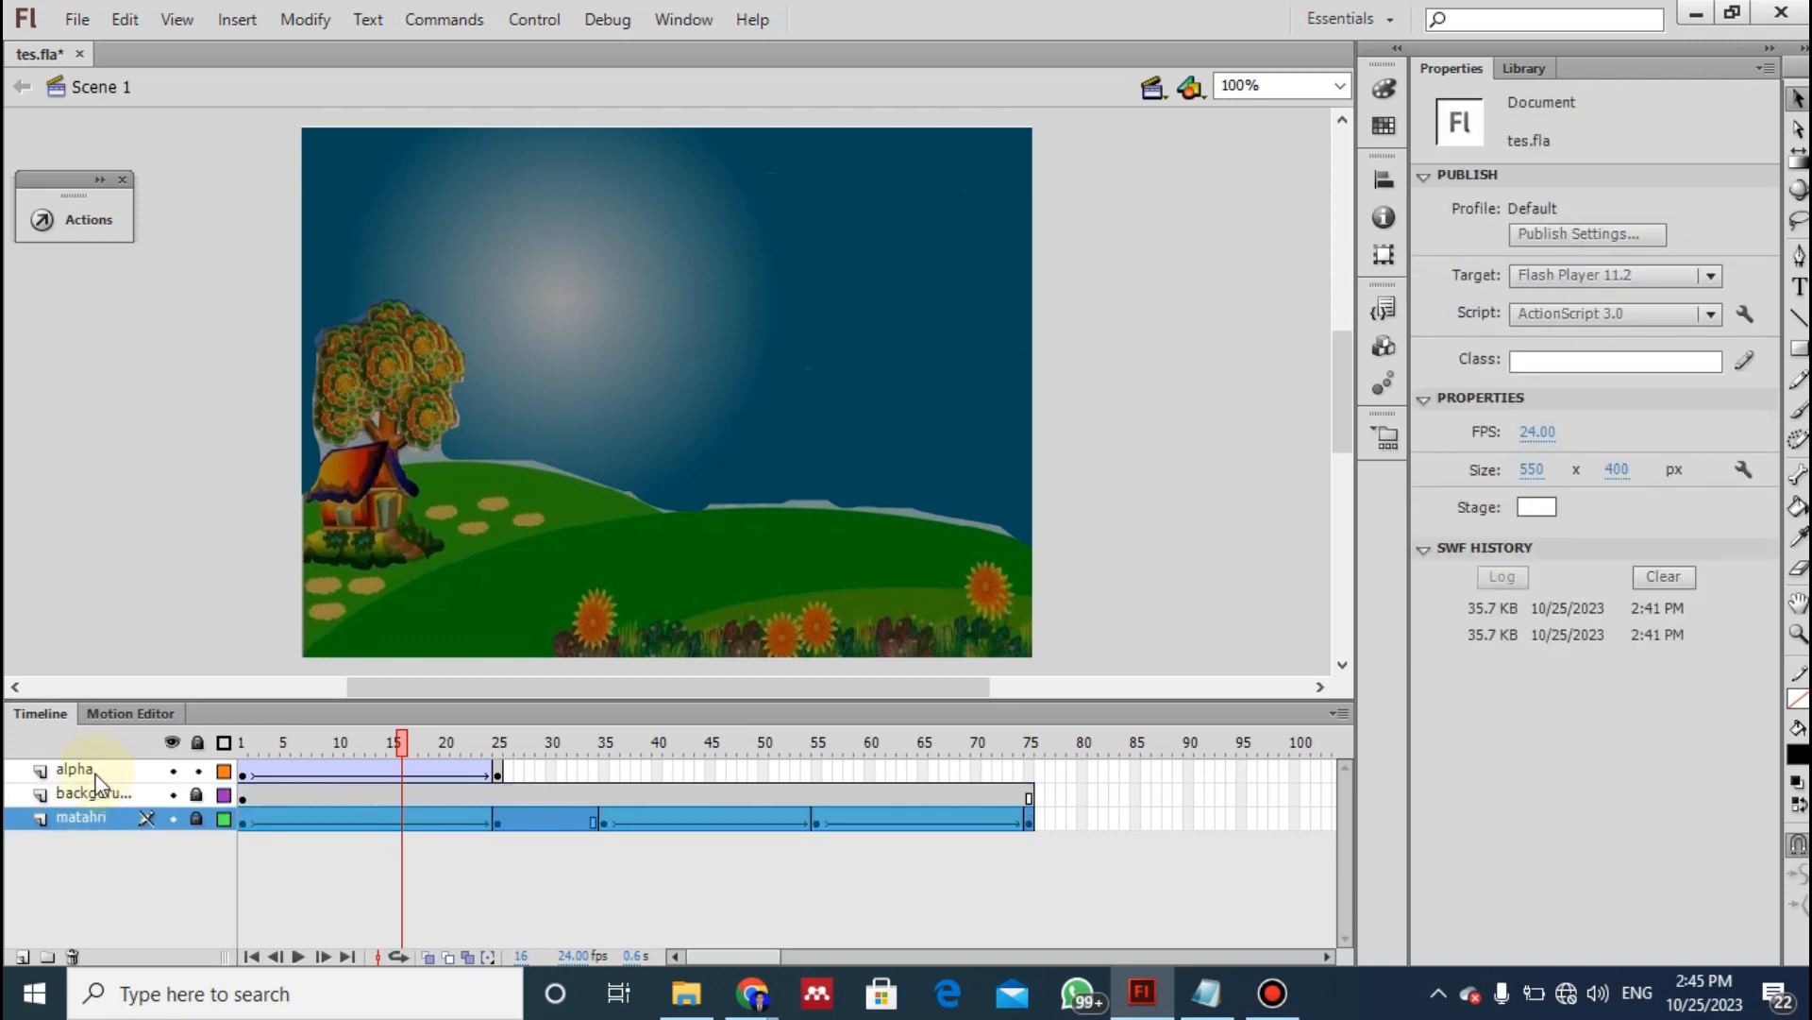
# - Following instruction 24 of the notes, insert keyframes at frames 35 and 75 of the alpha layer
pyautogui.click(85, 771)
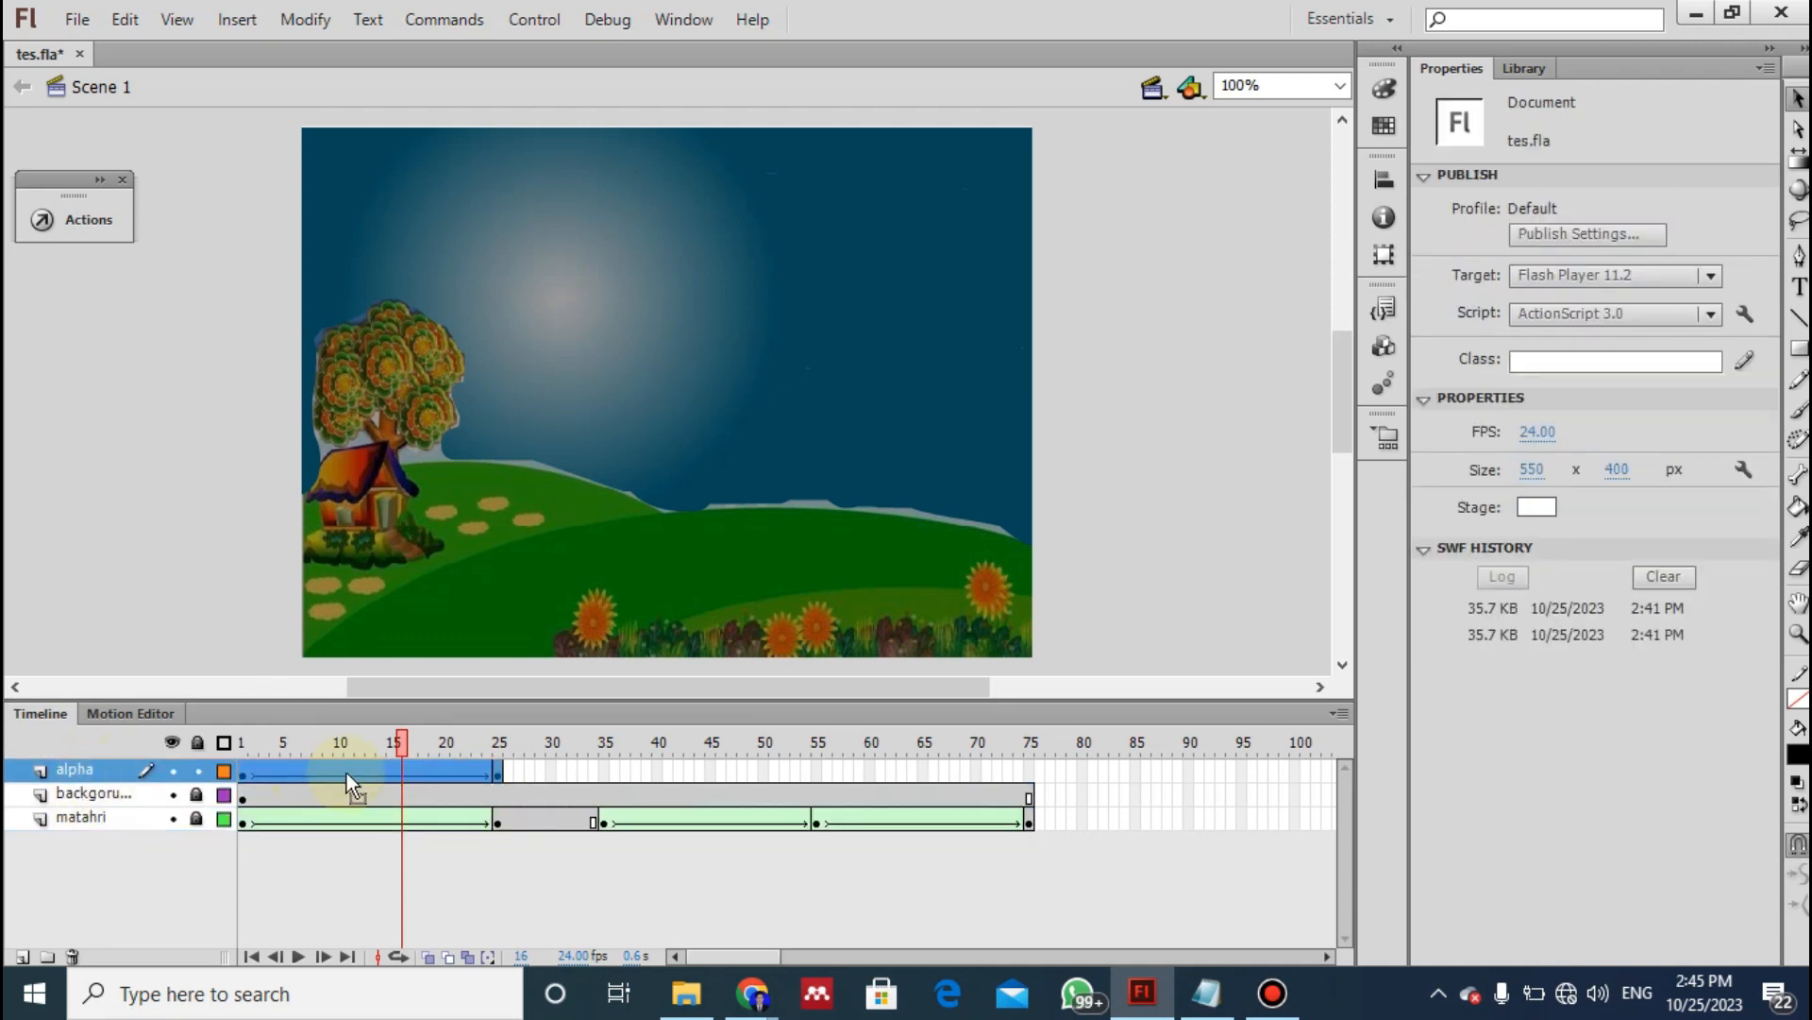
pyautogui.hotkey('alt', 'Tab')
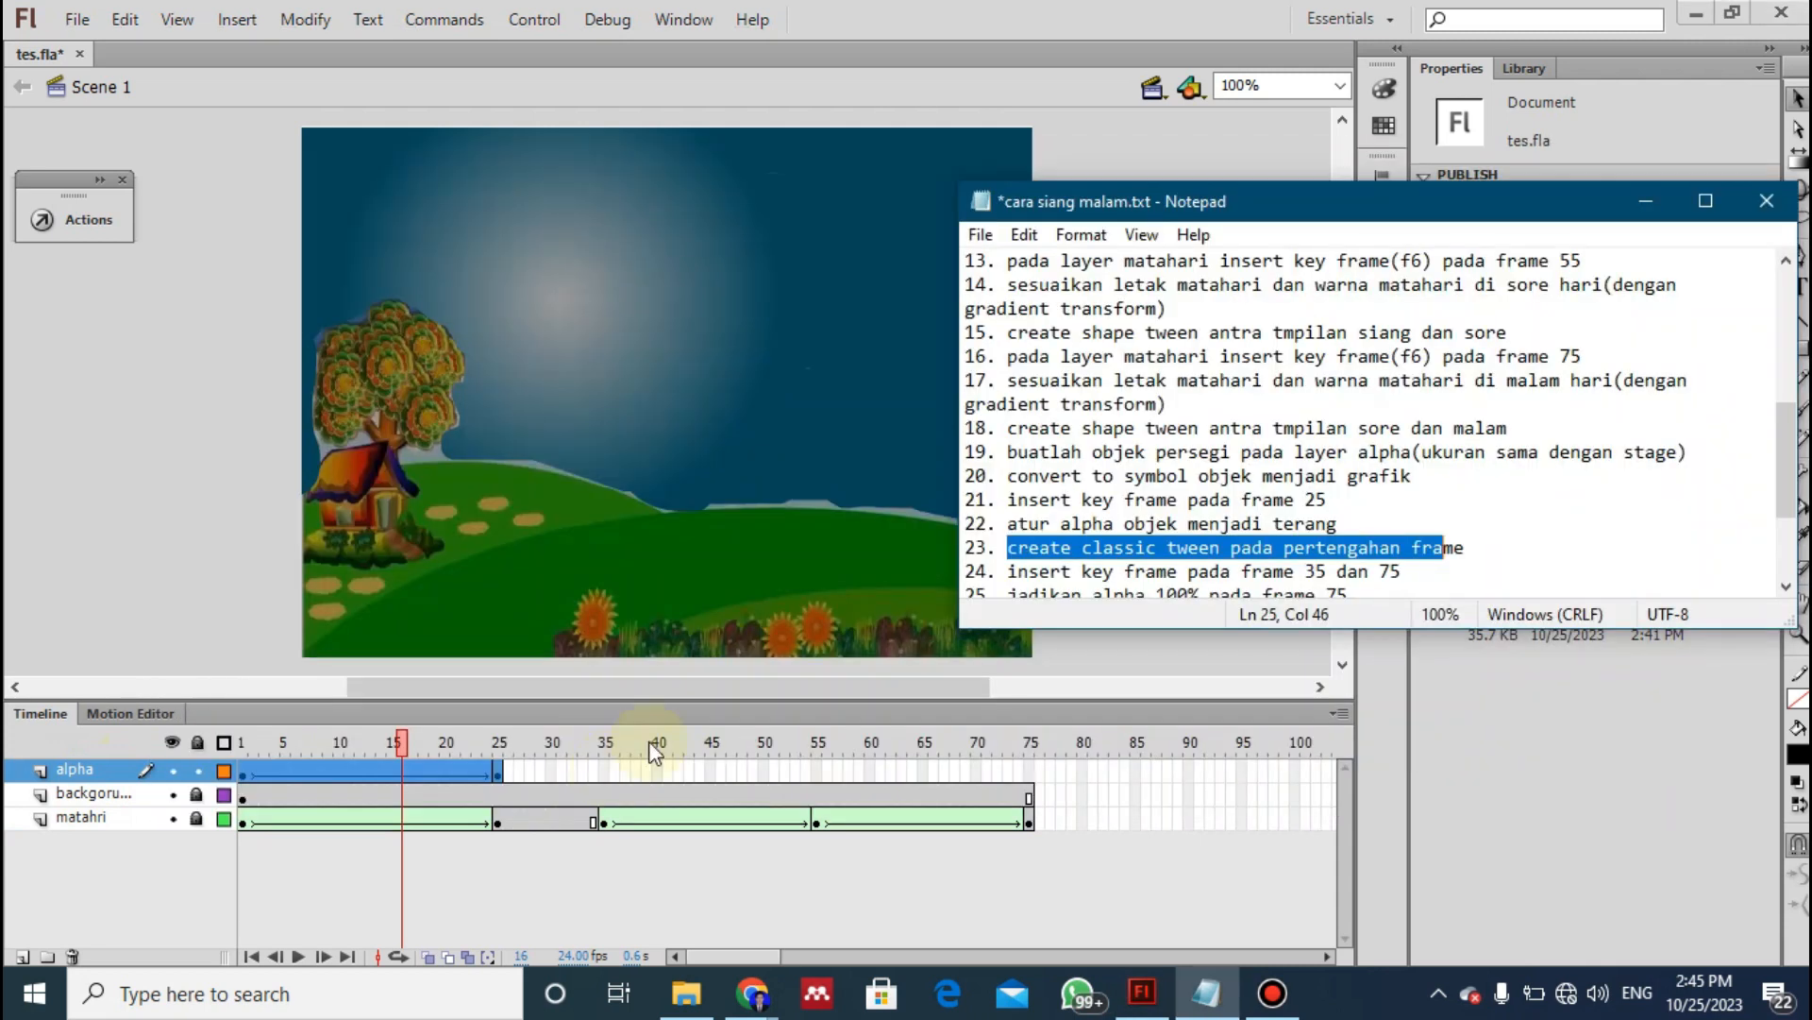
pyautogui.click(1010, 573)
pyautogui.moveTo(1010, 572); pyautogui.dragTo(1404, 406)
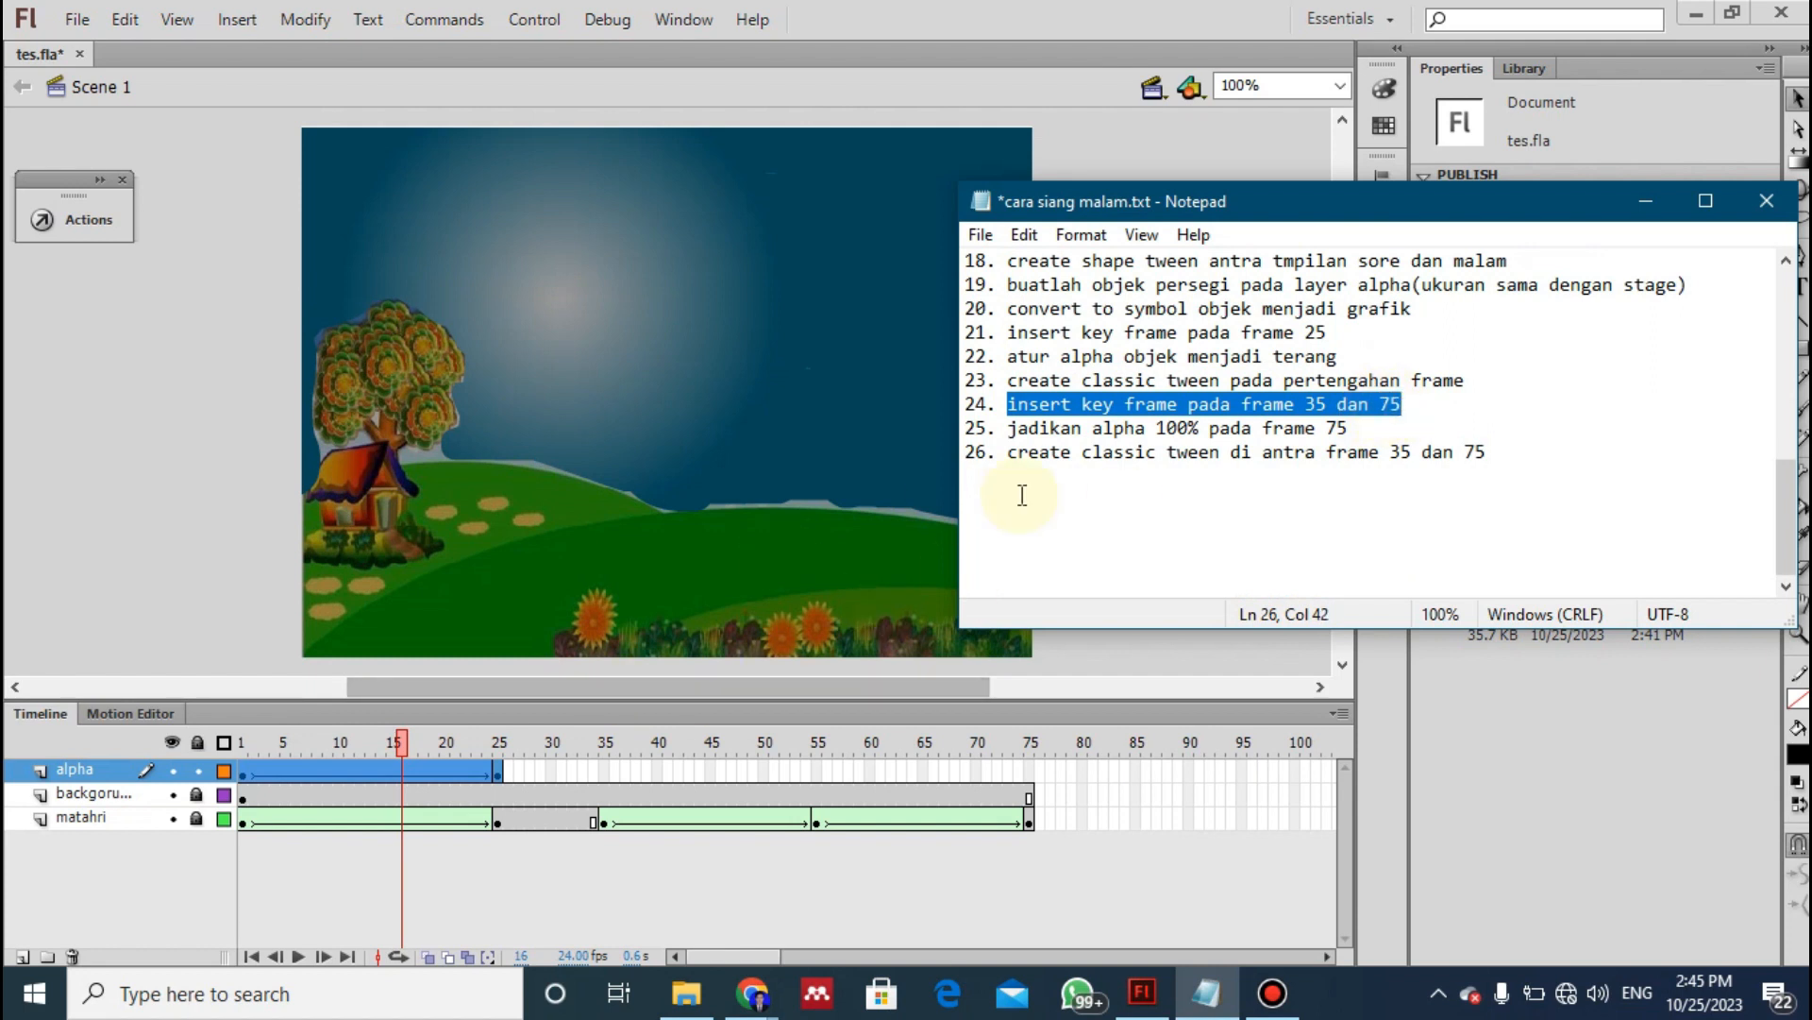
pyautogui.click(604, 772)
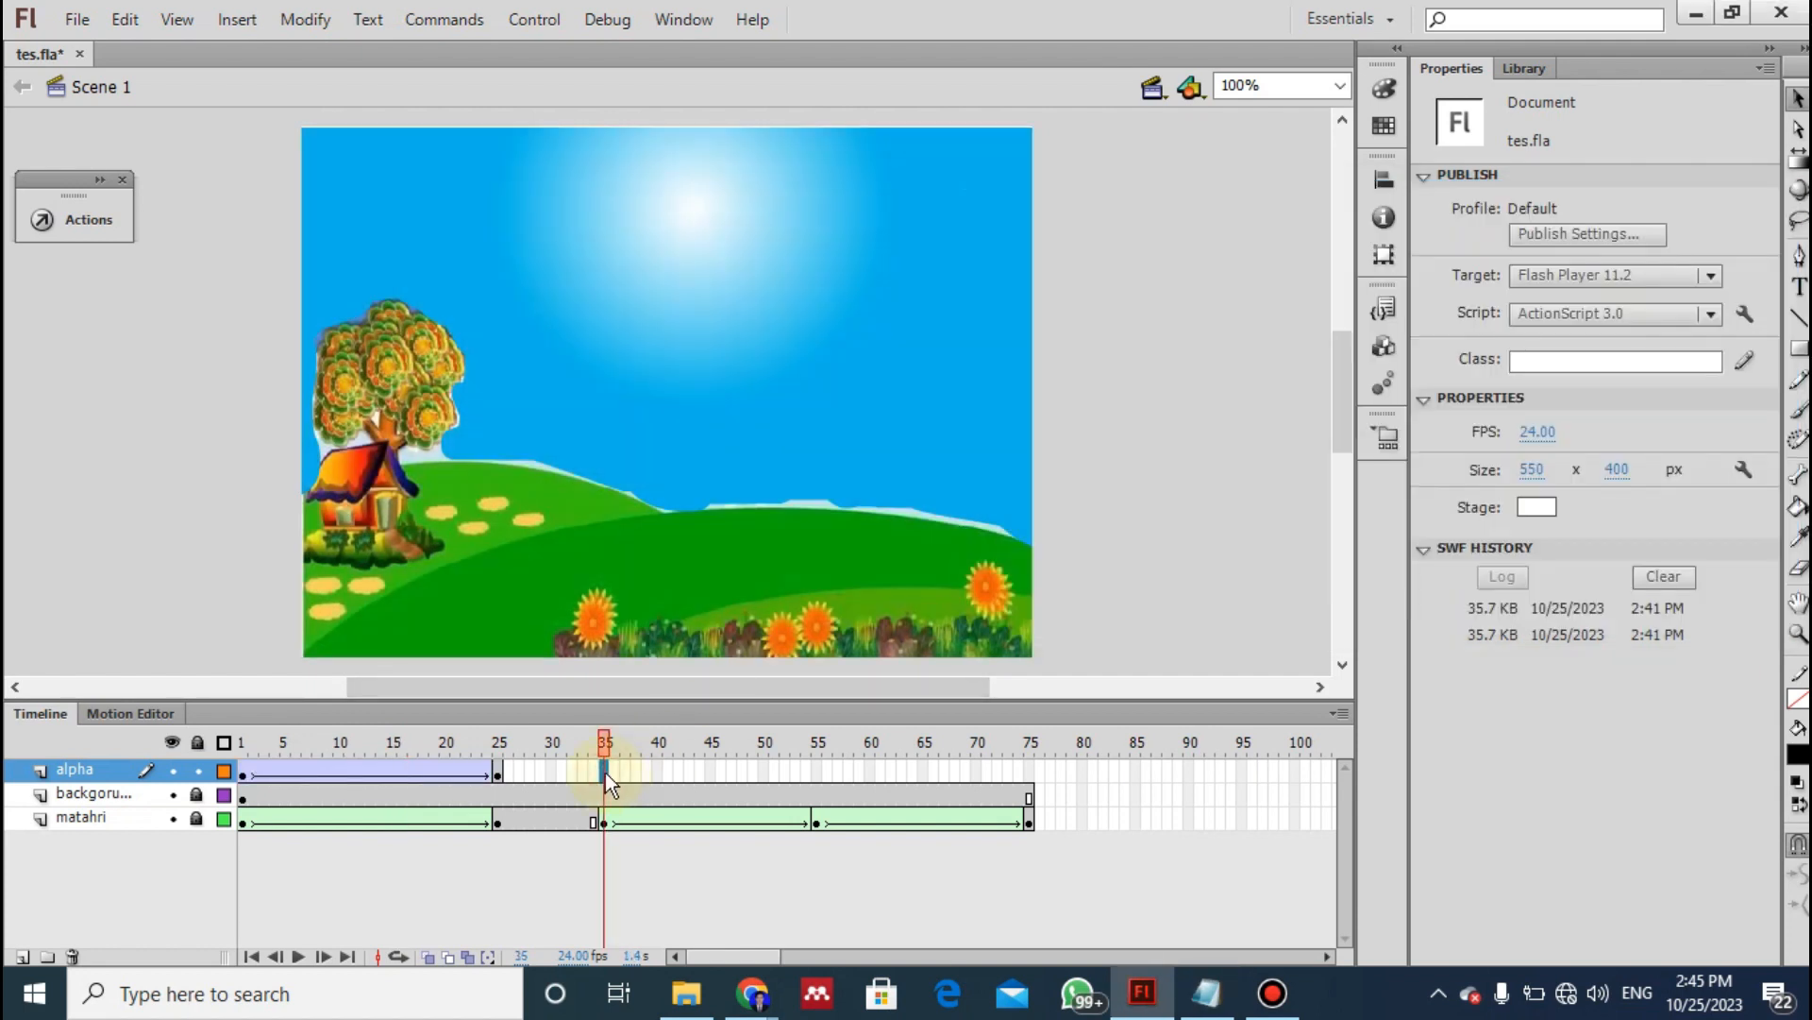
pyautogui.press('F7')
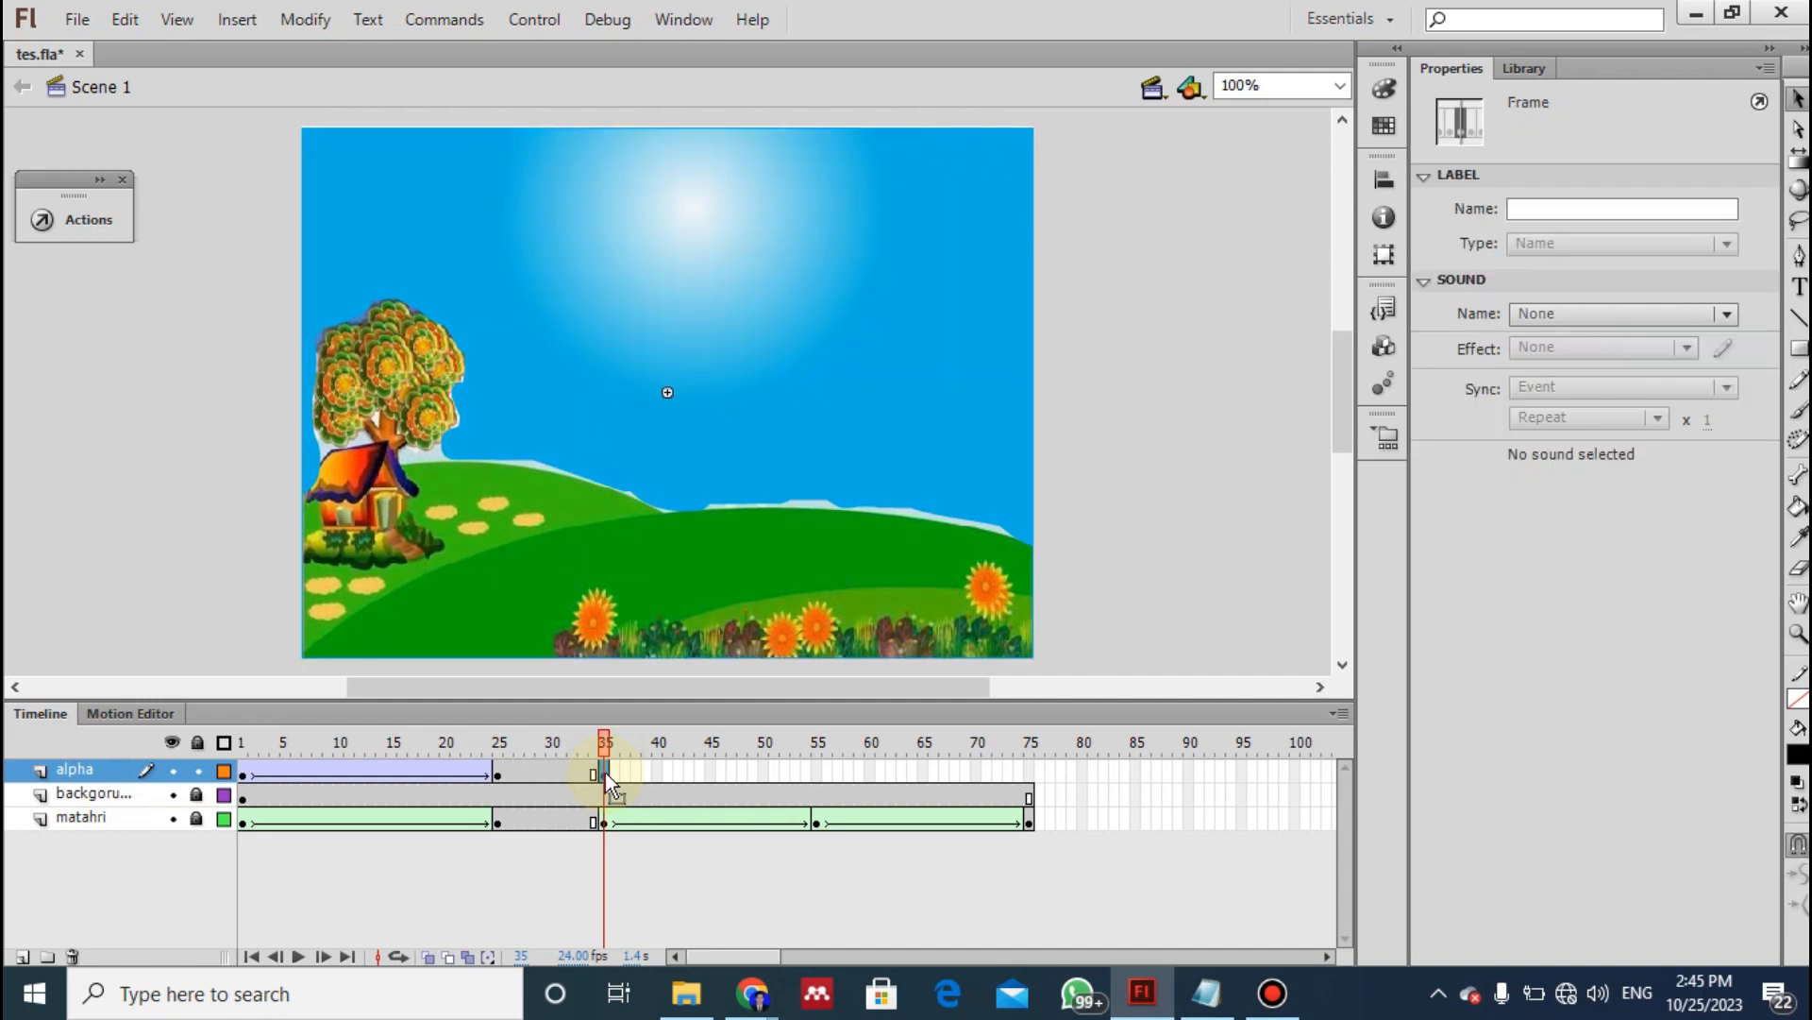
pyautogui.click(1028, 768)
pyautogui.press('F6')
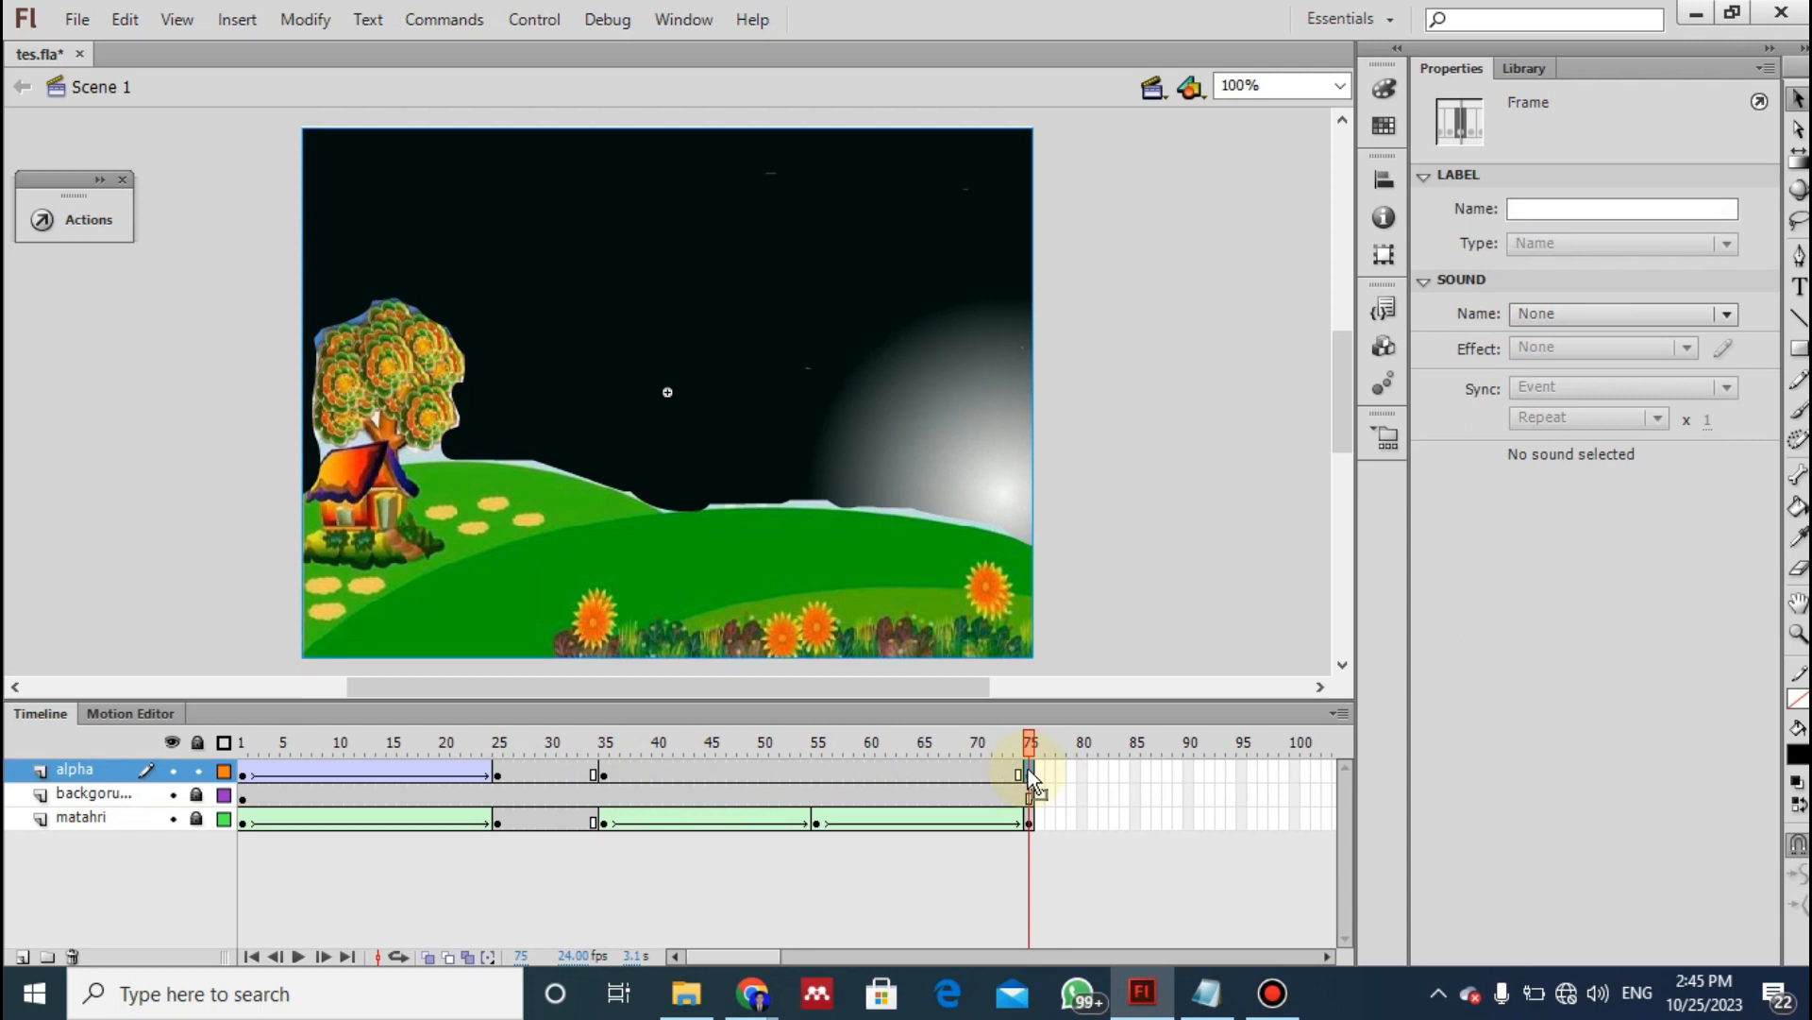
# - Following instruction 25 of the notes, set the black symbol's Alpha color effect to 100% at frame 75
pyautogui.hotkey('alt', 'Tab')
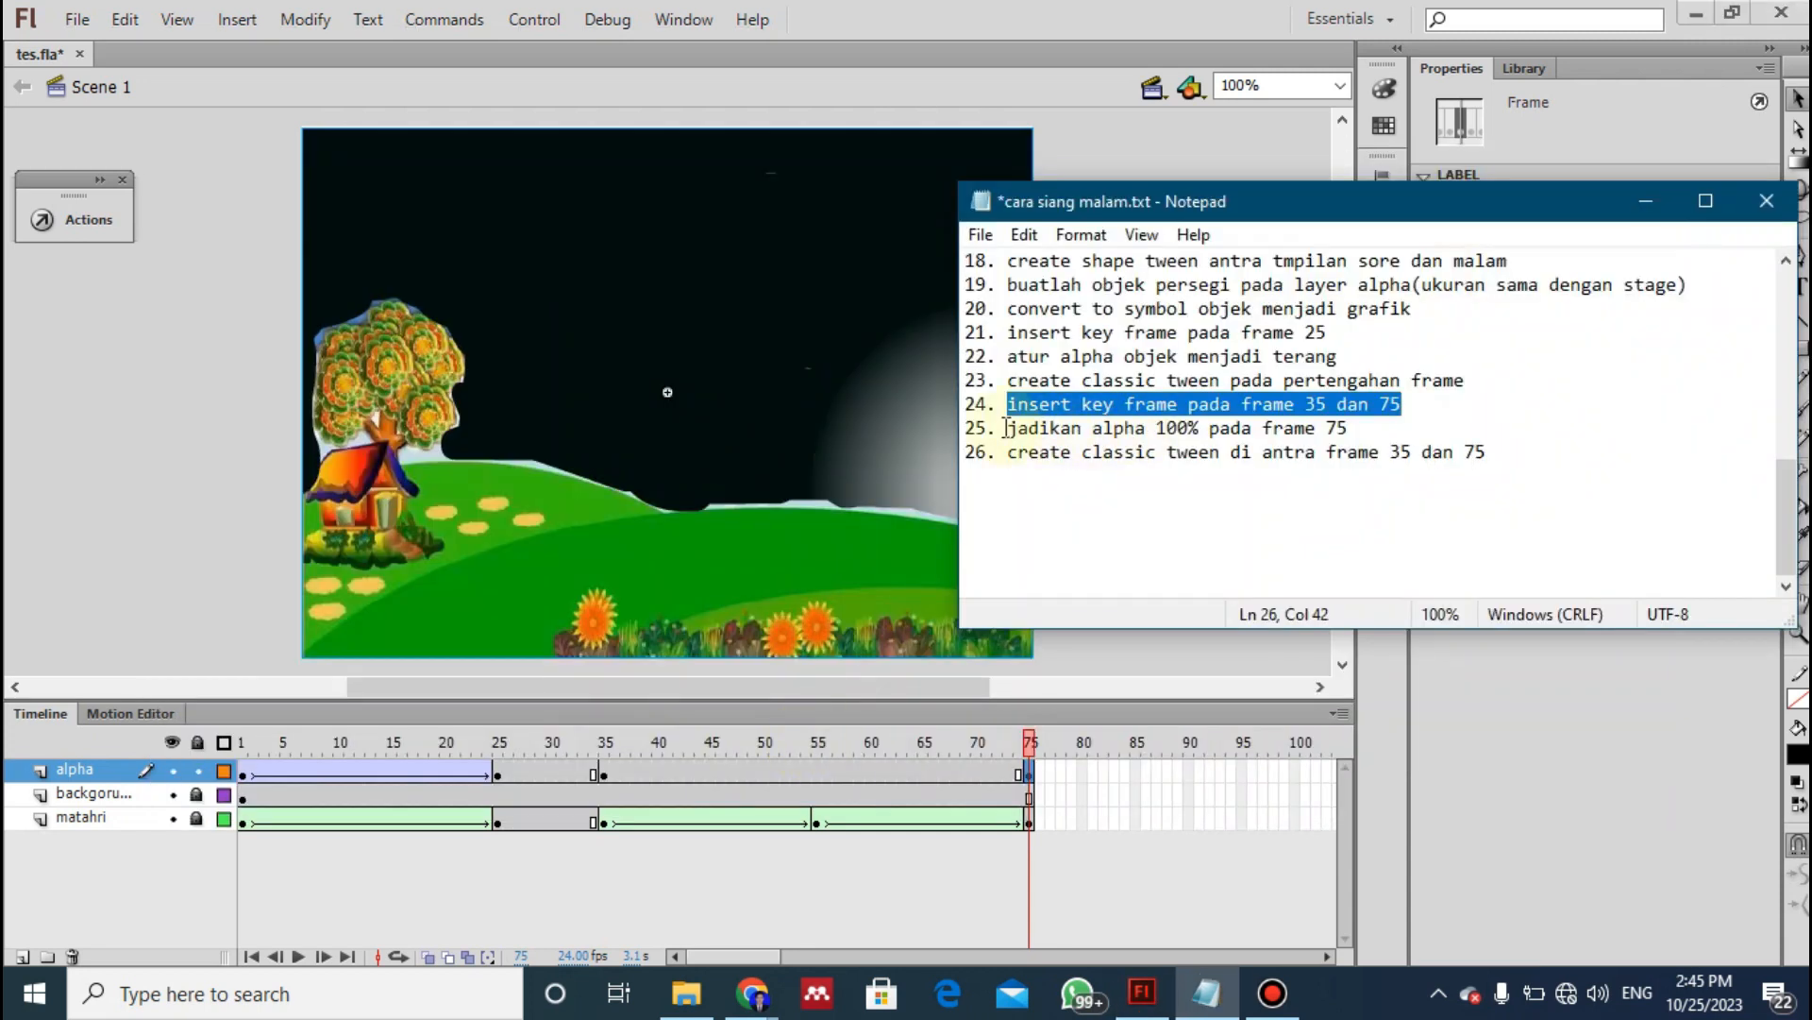
pyautogui.moveTo(1011, 432); pyautogui.dragTo(1350, 431)
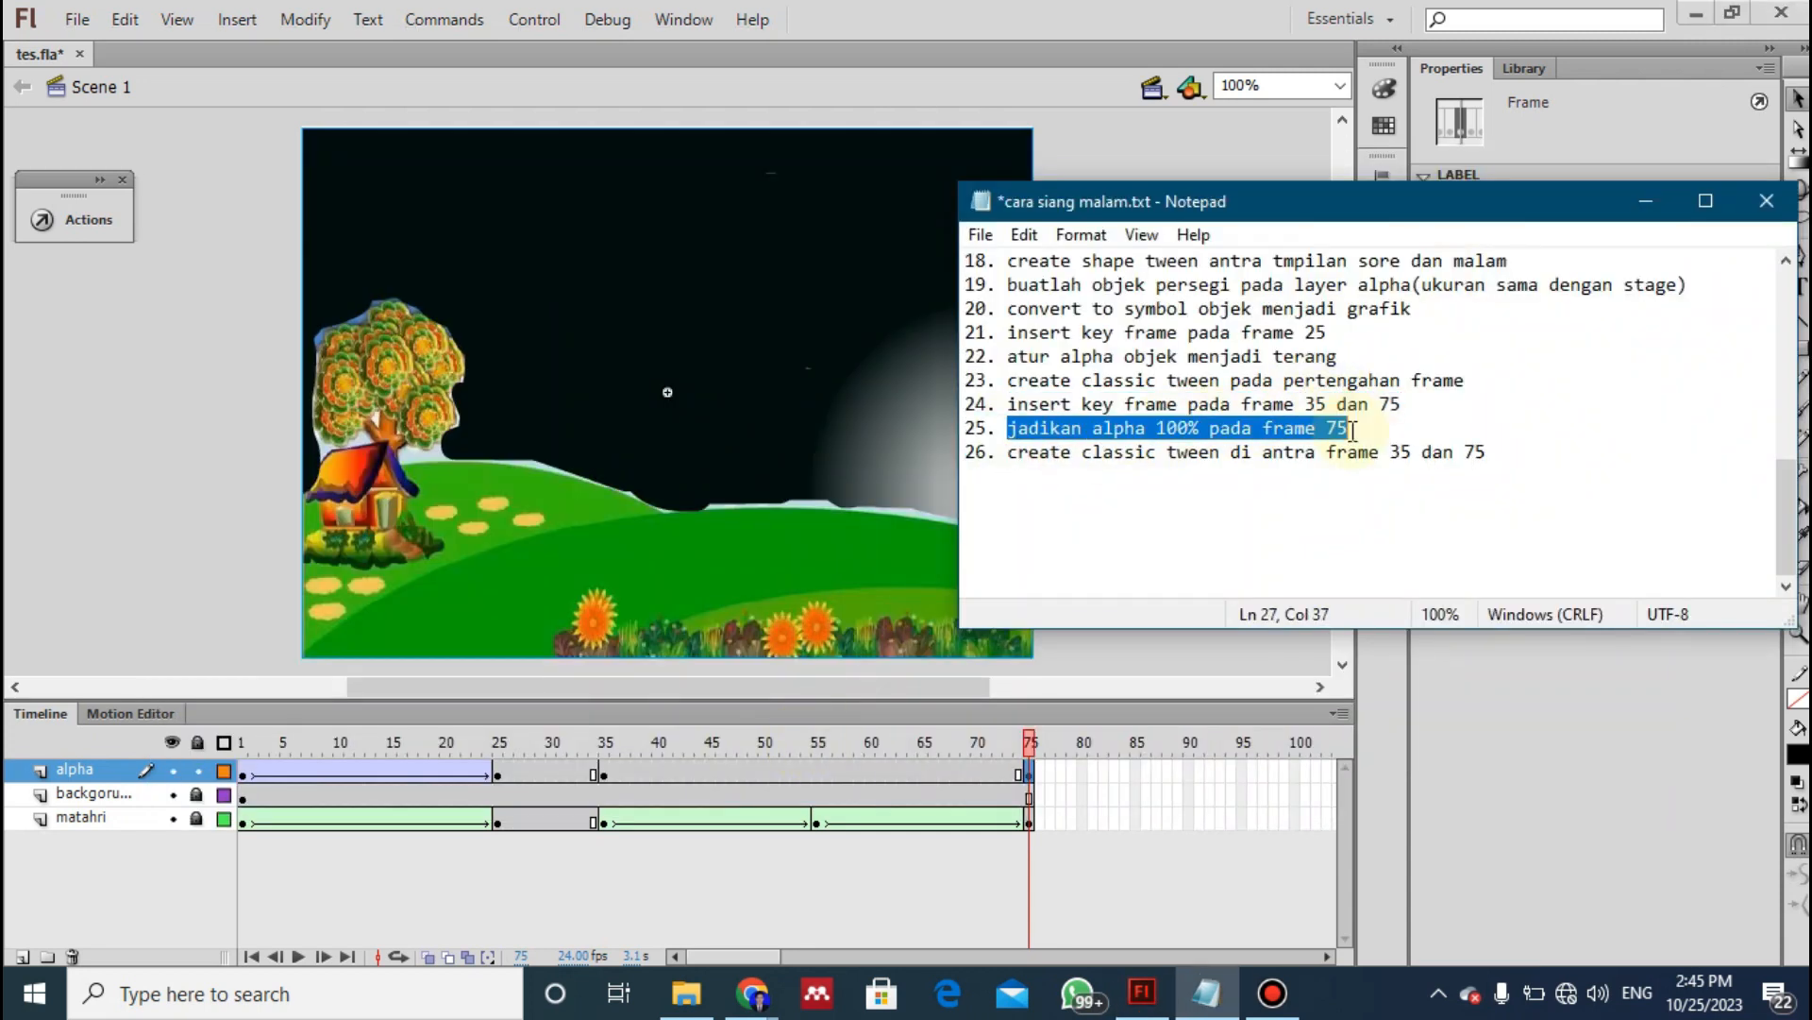
pyautogui.click(1028, 769)
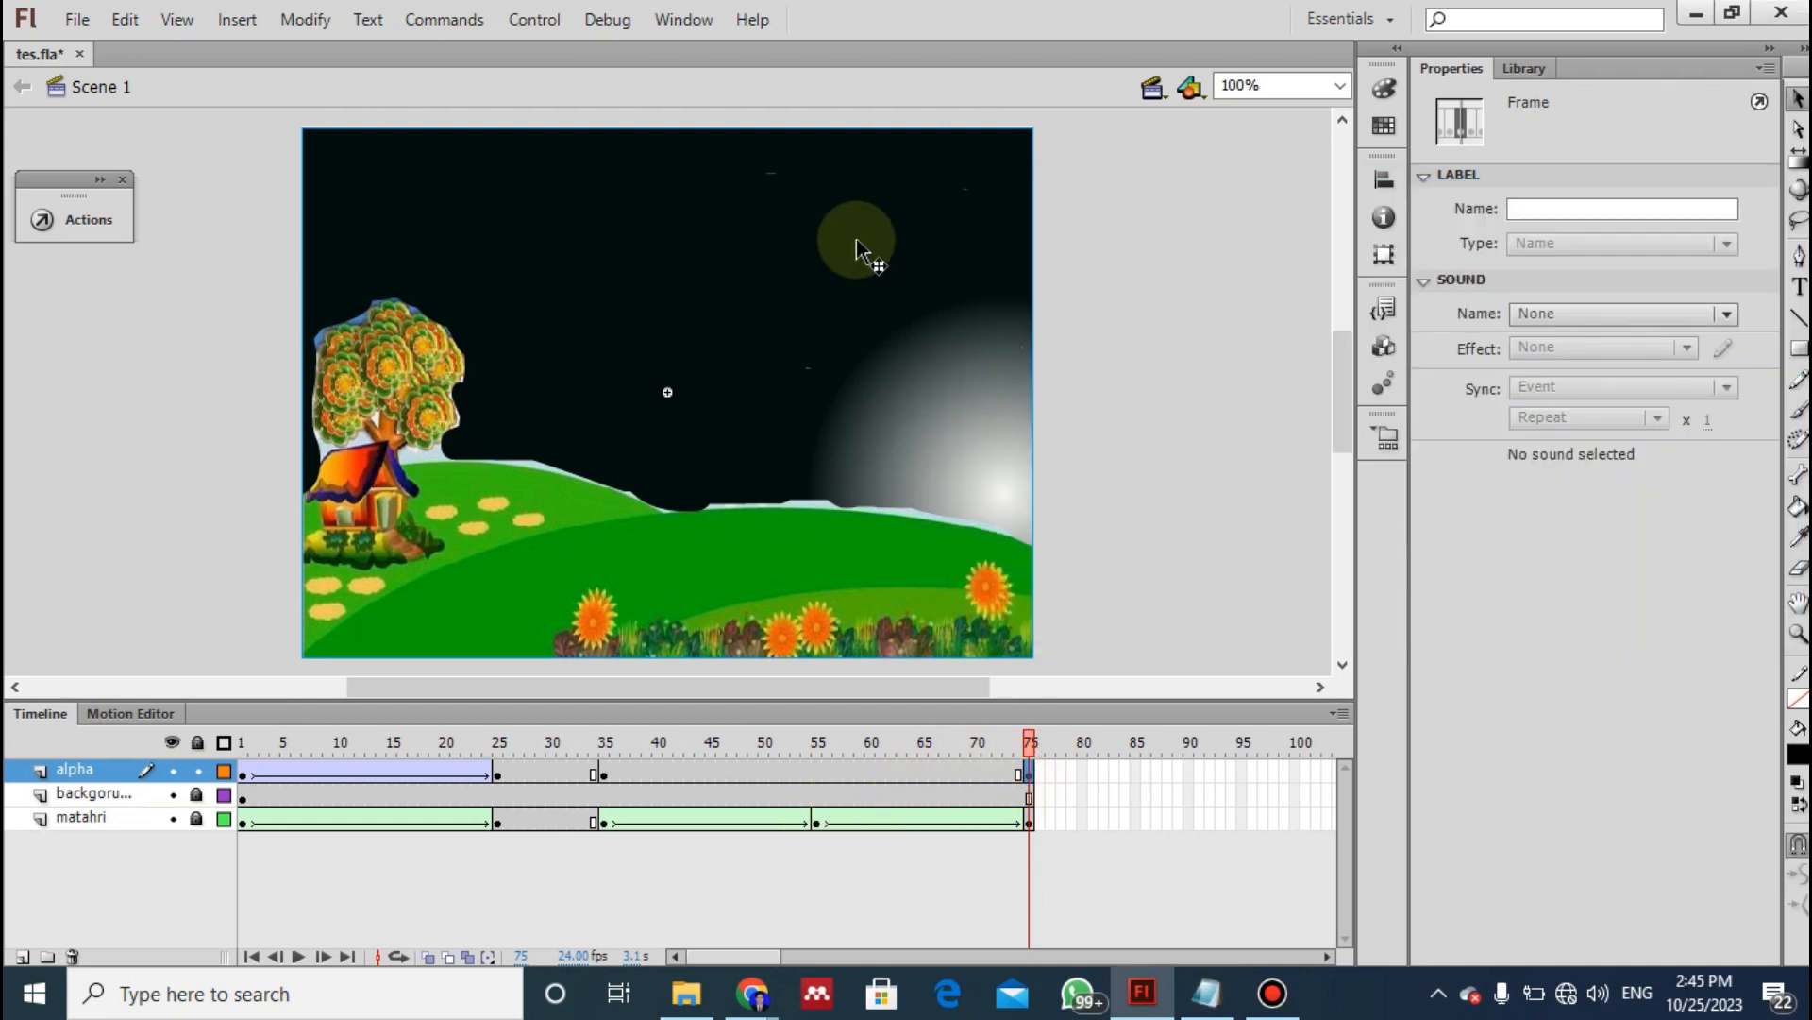
pyautogui.click(728, 315)
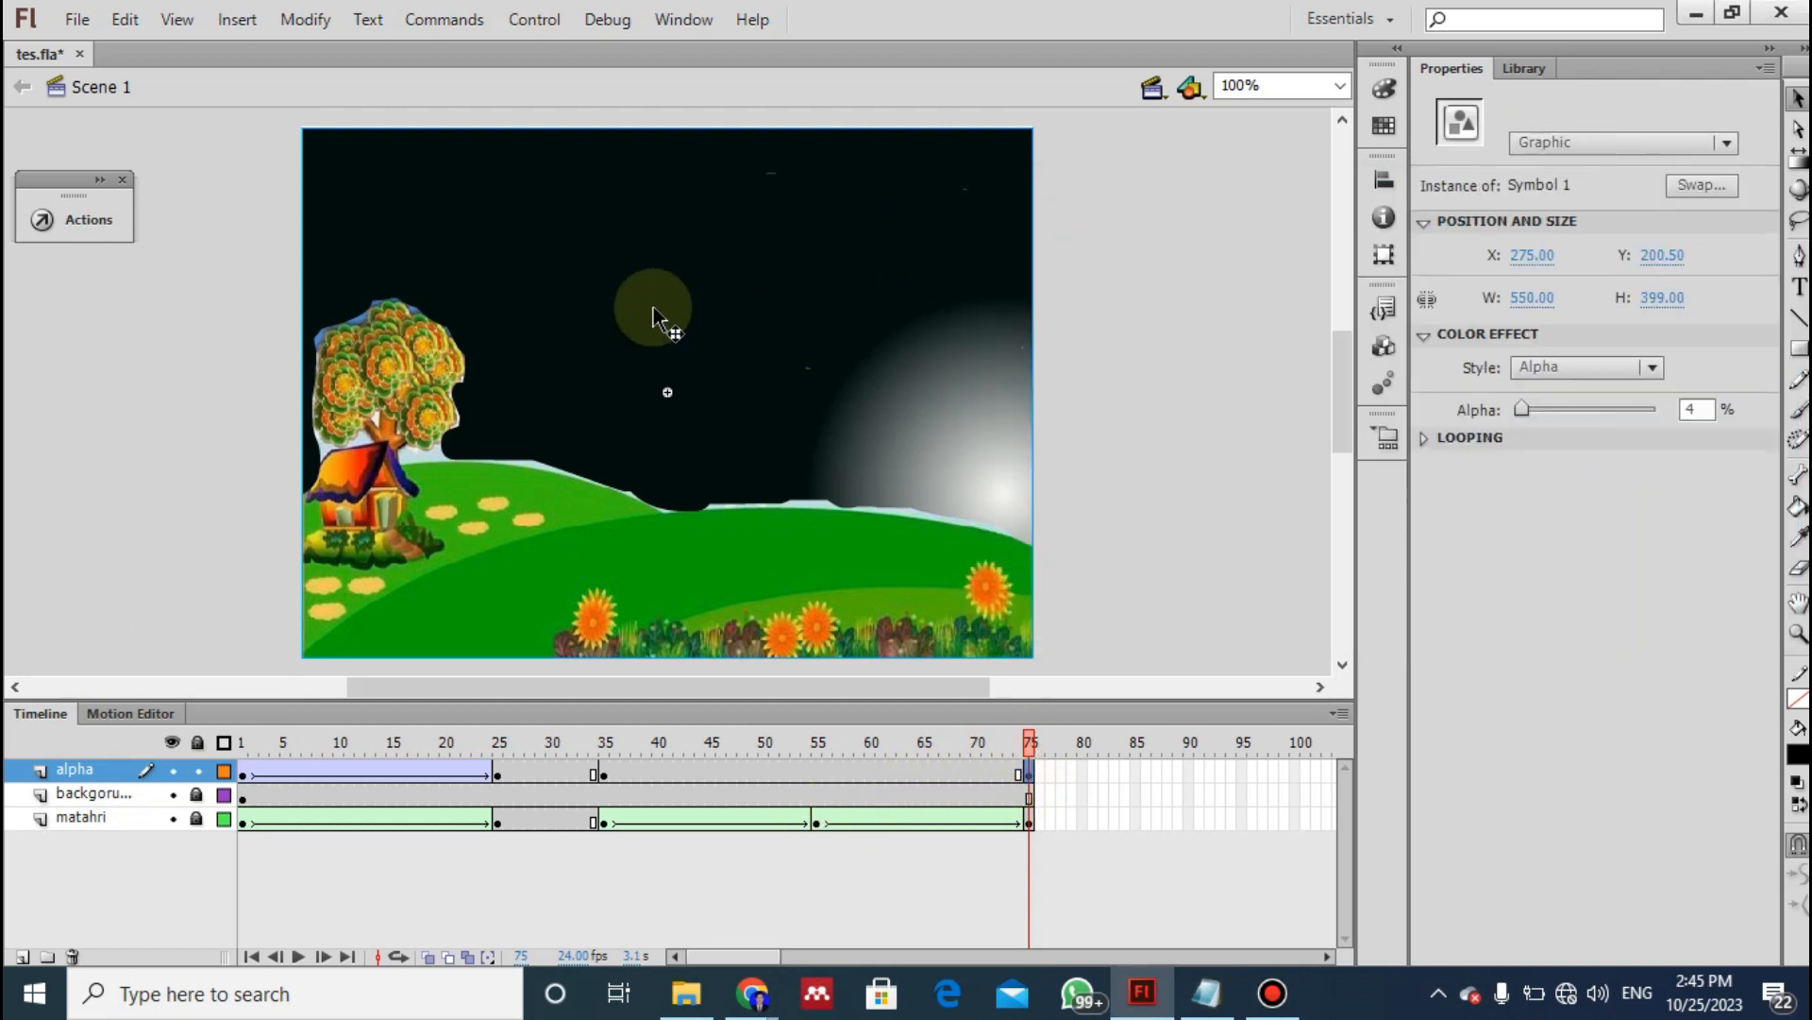
pyautogui.moveTo(1520, 410); pyautogui.dragTo(1679, 412)
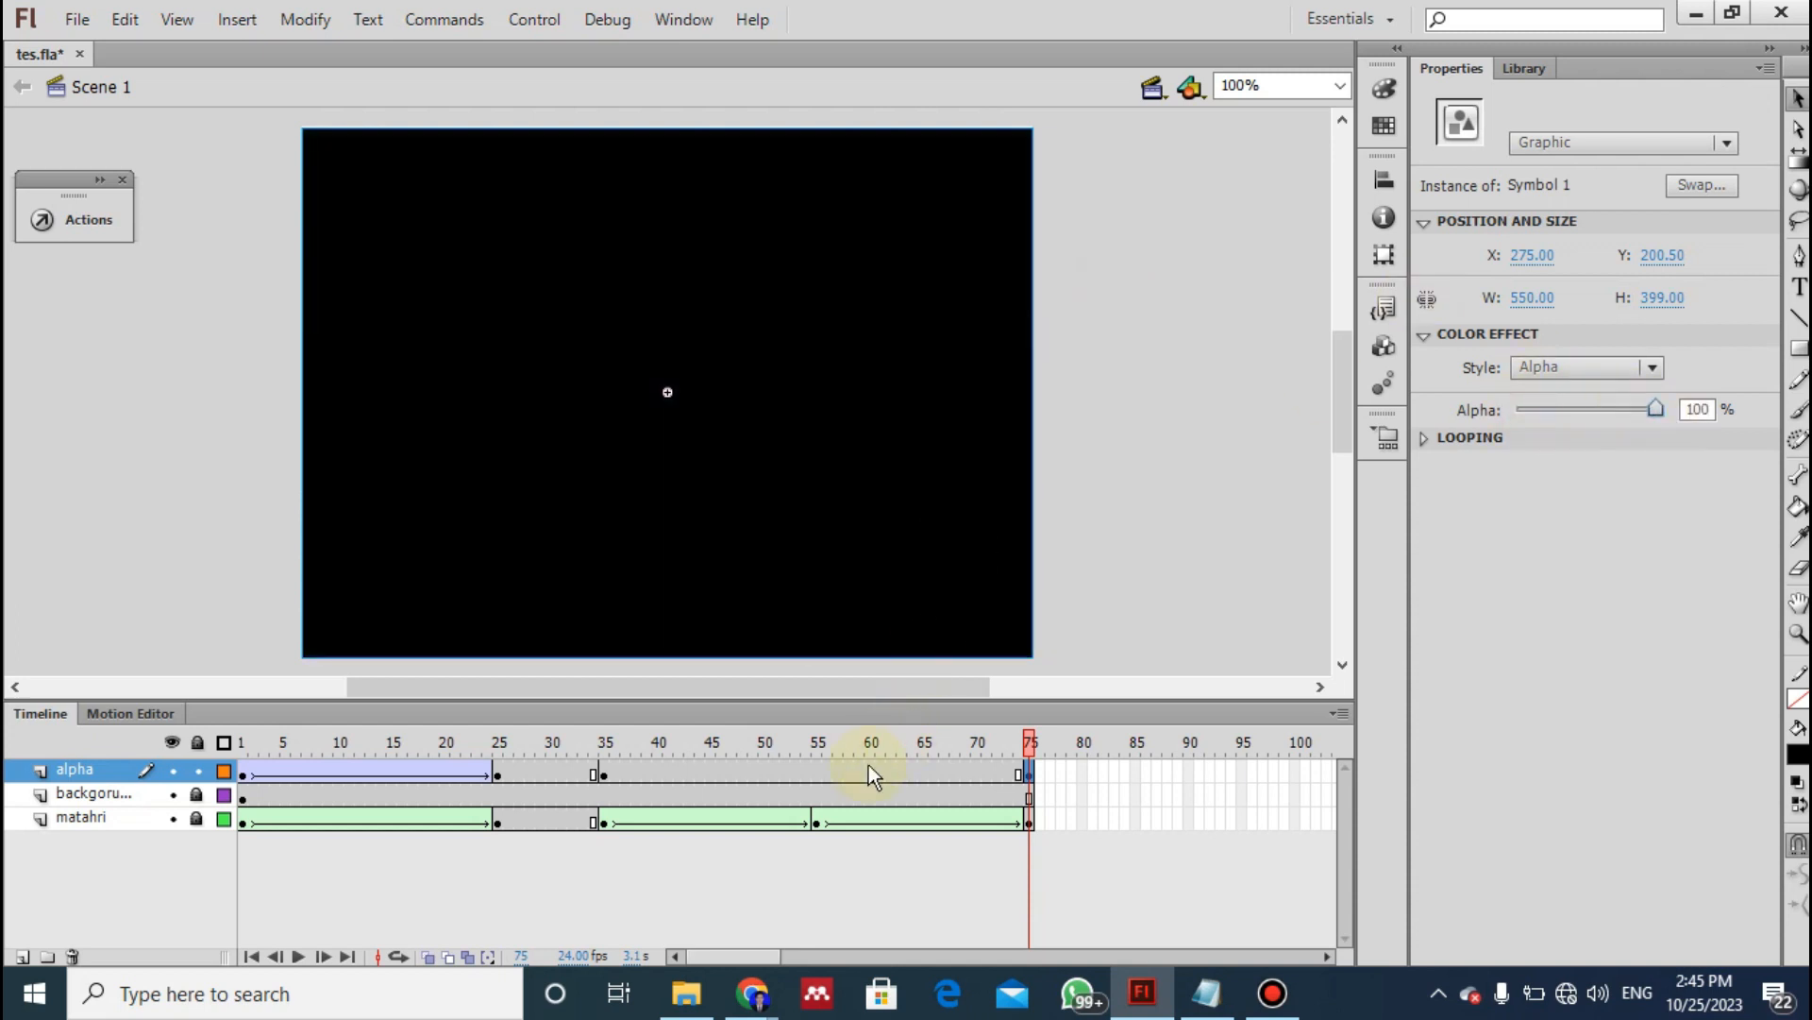
# - Following instruction 26 of the notes, create a classic tween between frames 35 and 75 of the alpha layer and test the movie
pyautogui.hotkey('alt', 'Tab')
pyautogui.moveTo(997, 463); pyautogui.dragTo(1356, 463)
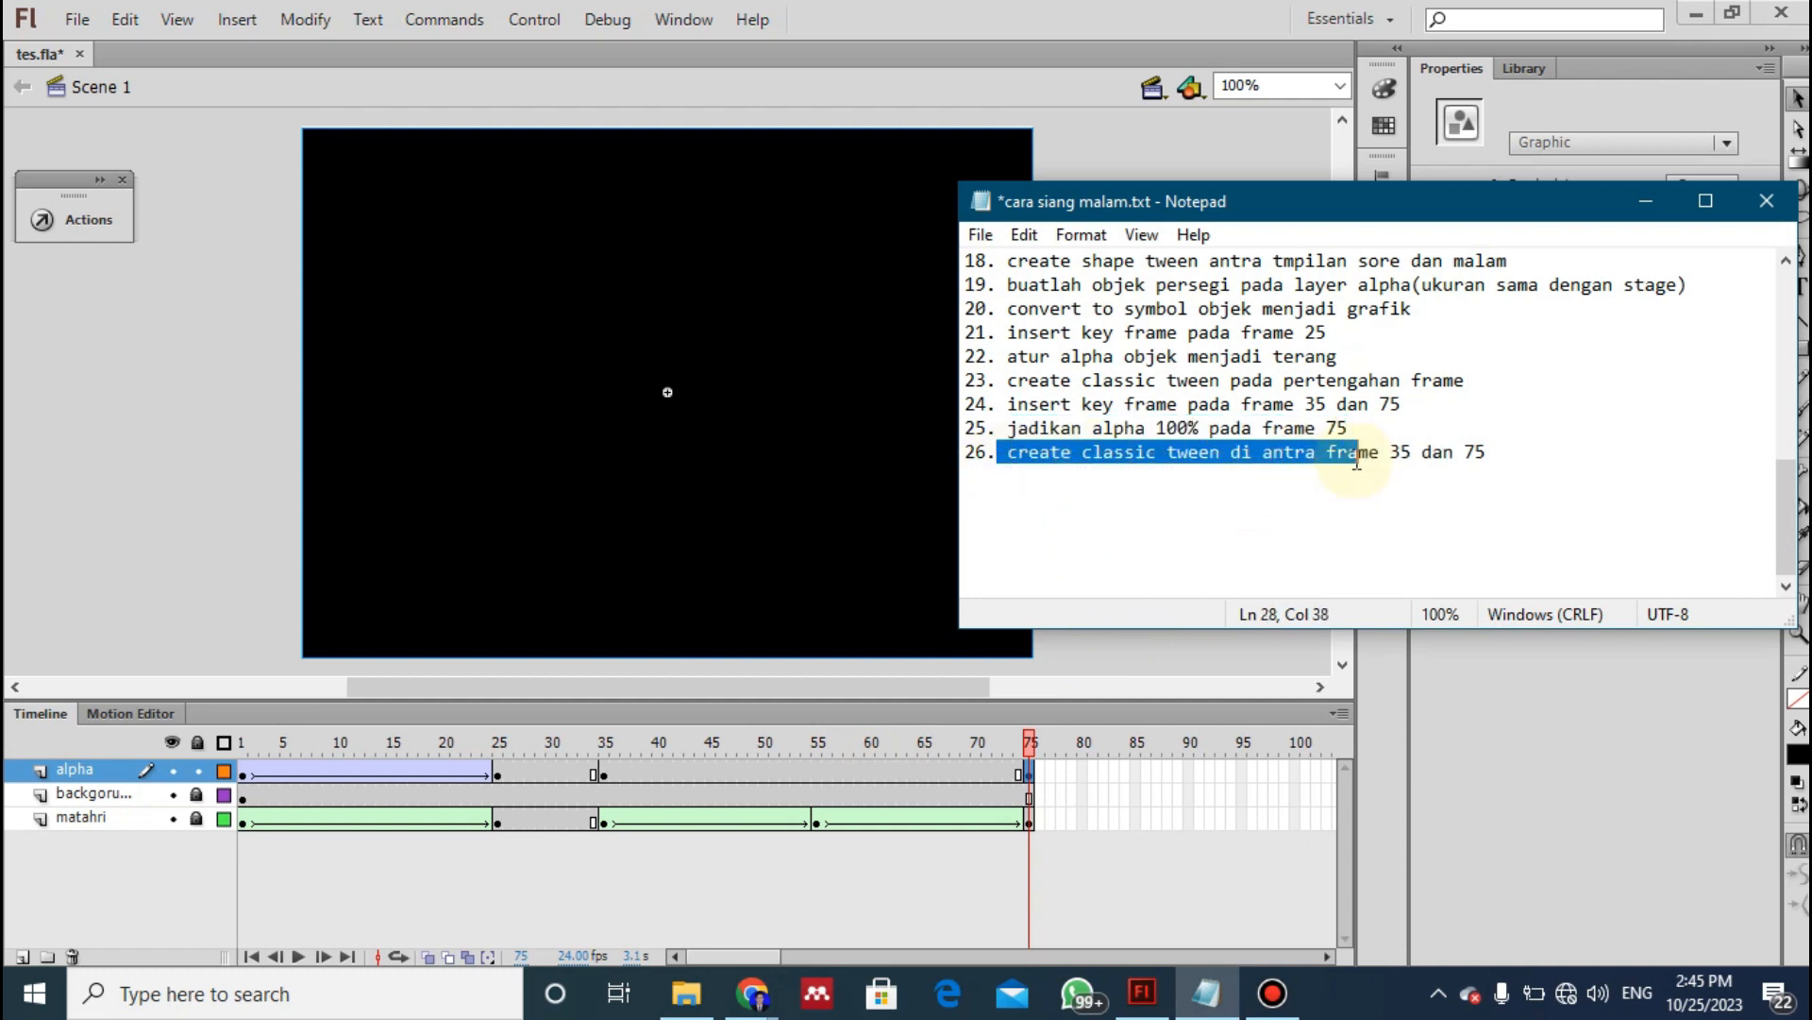
pyautogui.click(760, 776)
pyautogui.rightClick(765, 773)
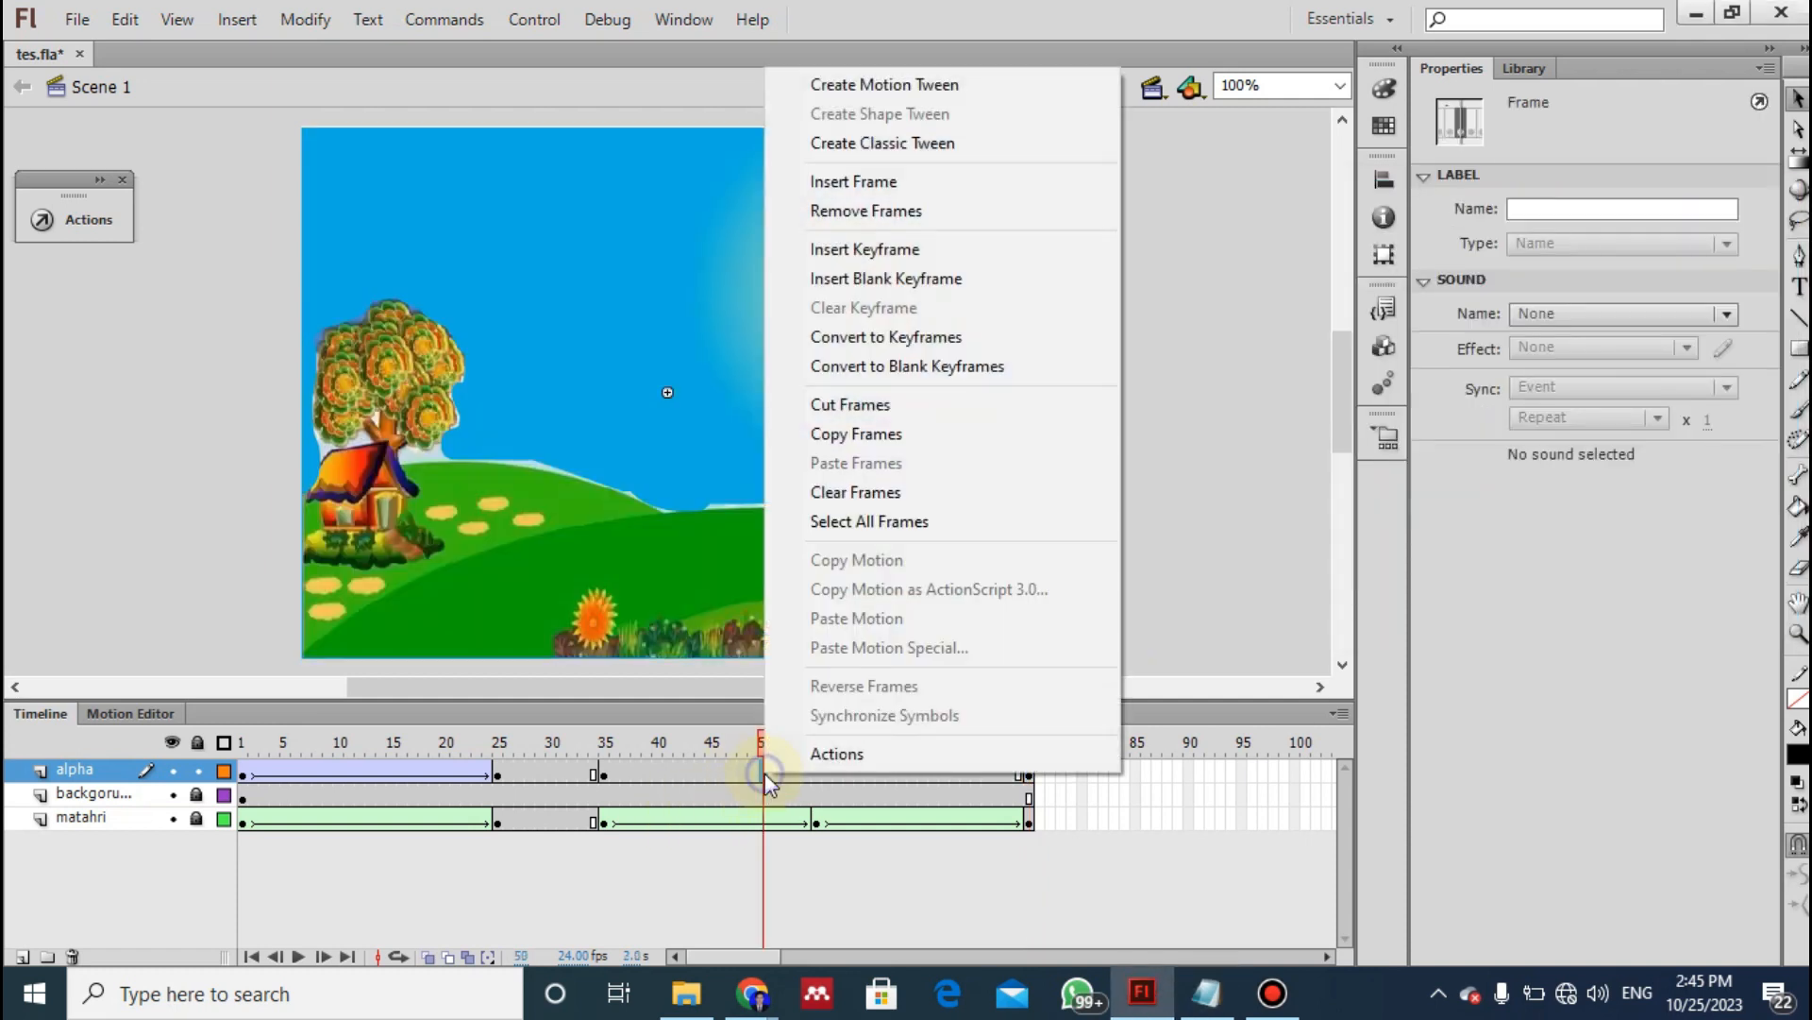
pyautogui.click(897, 142)
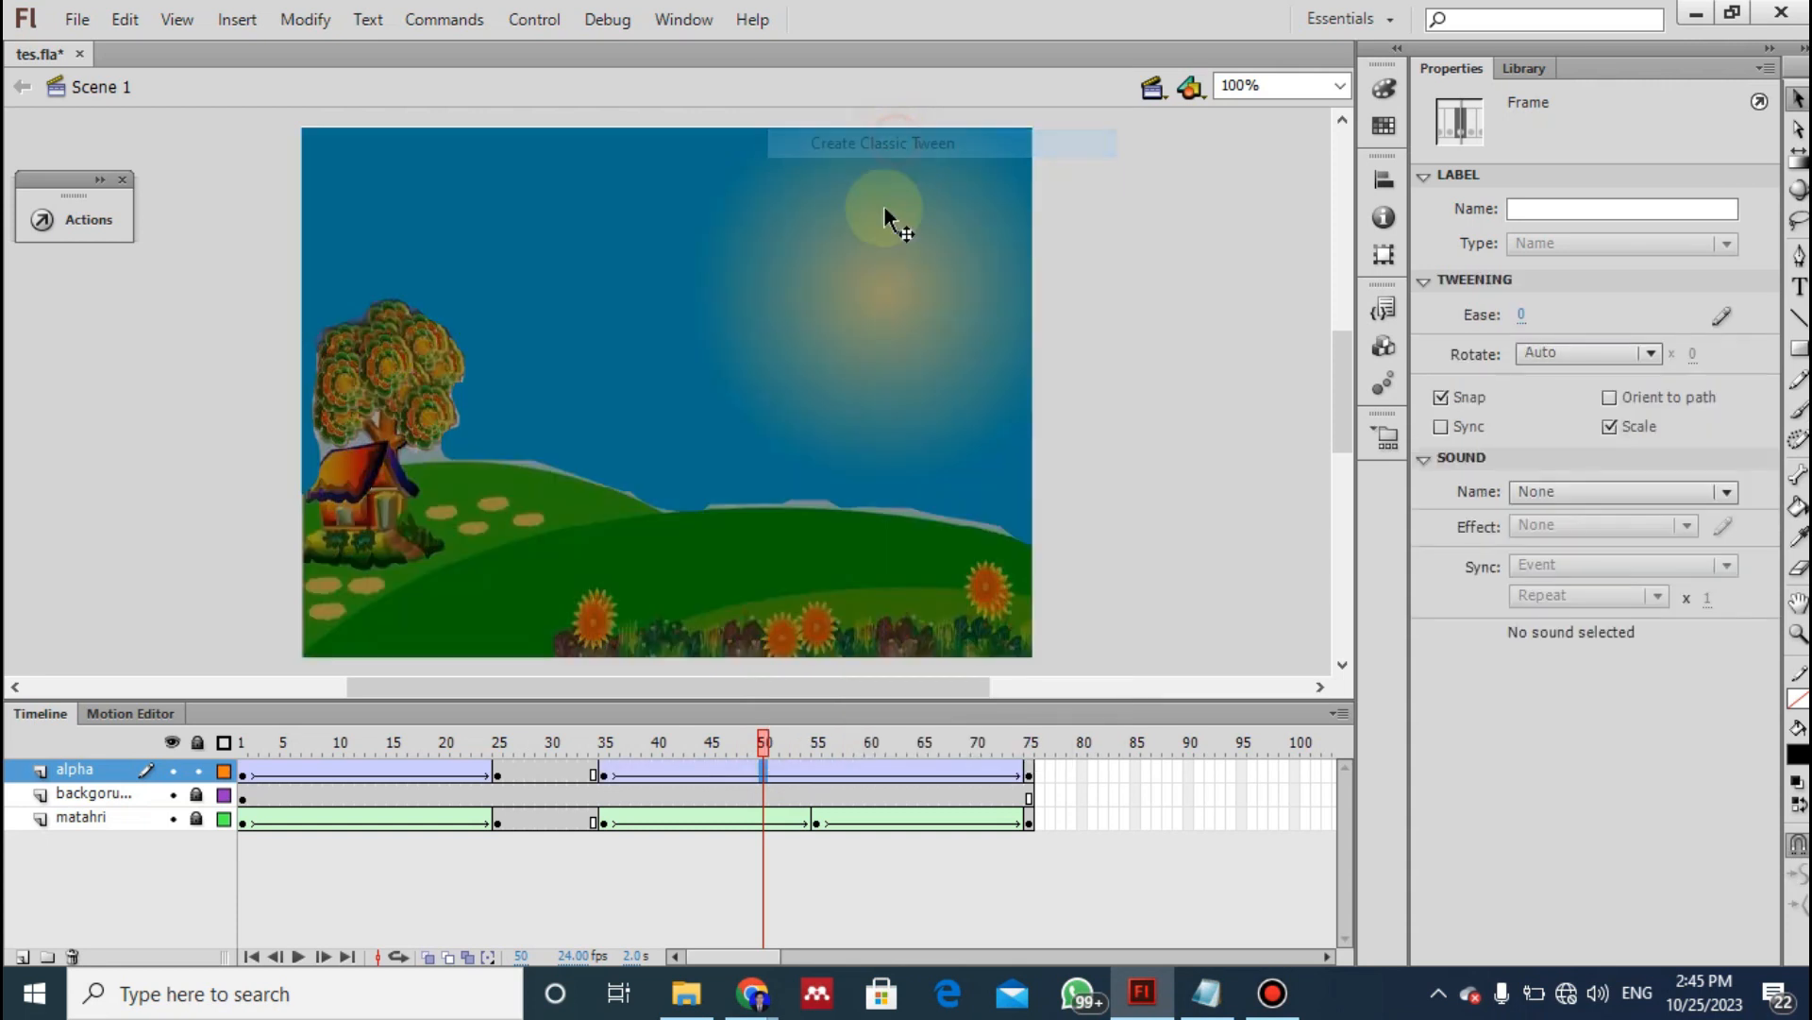
pyautogui.hotkey('ctrl', 'Return')
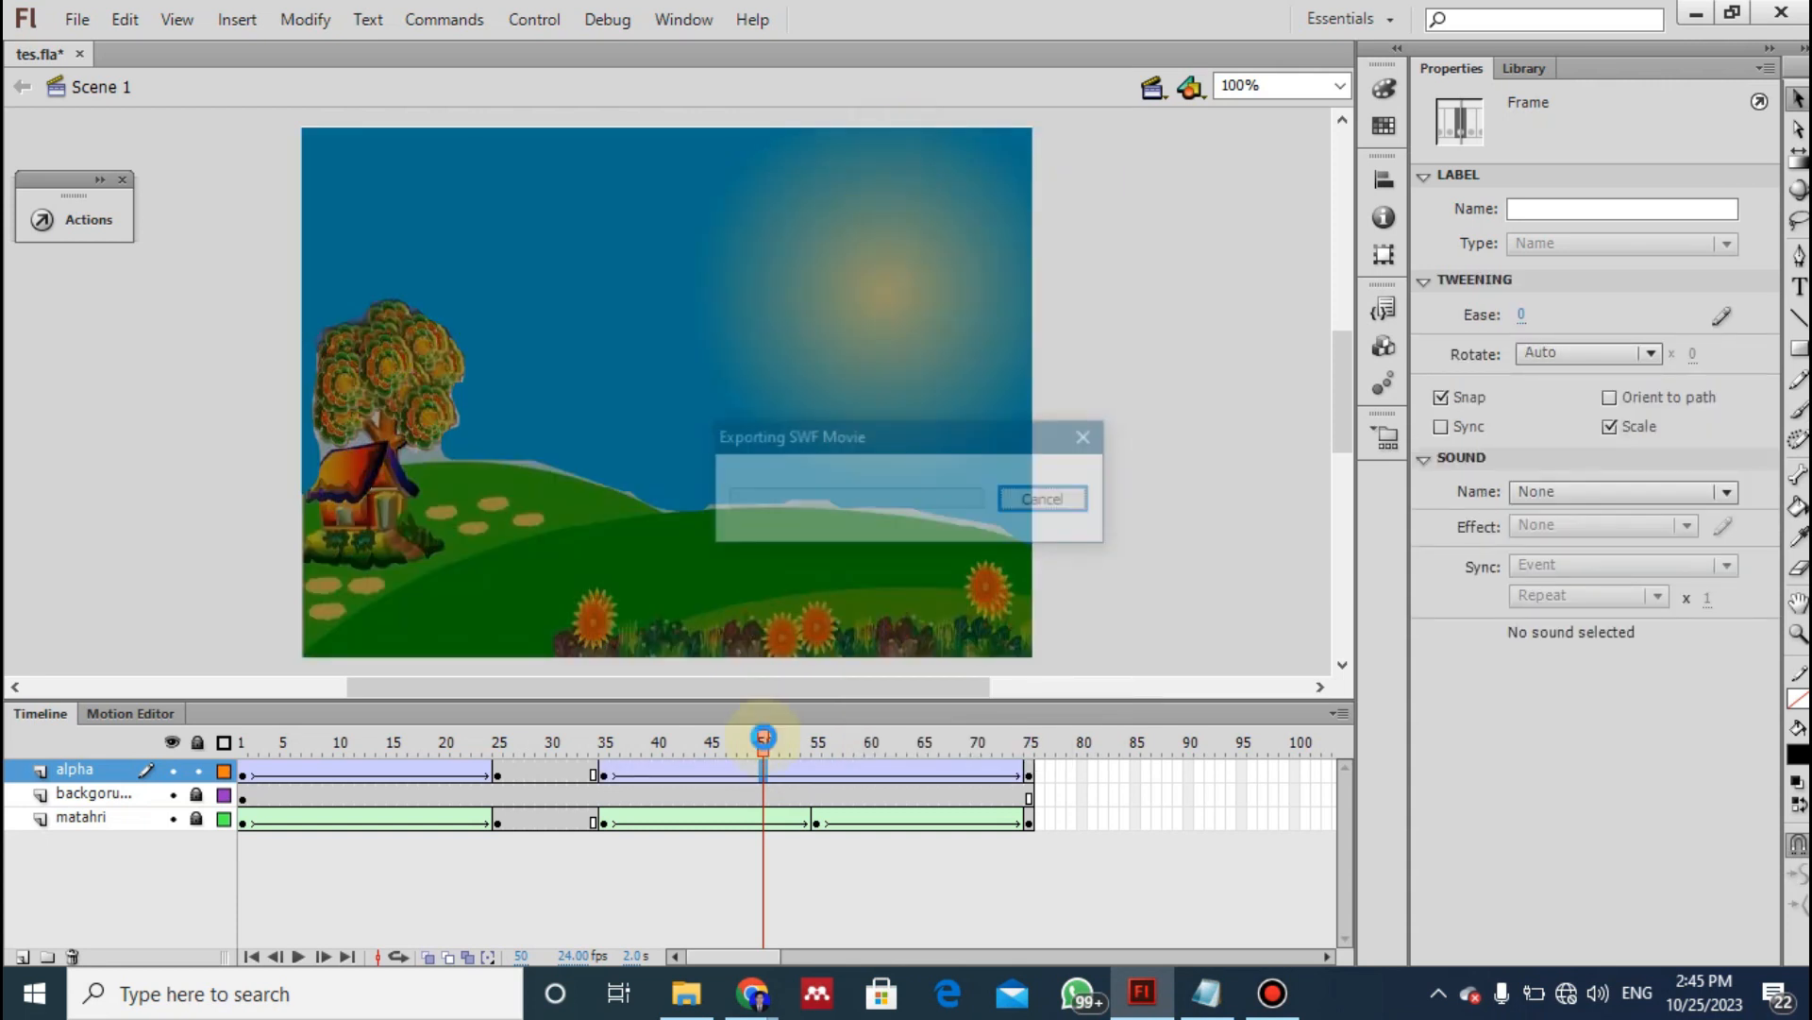